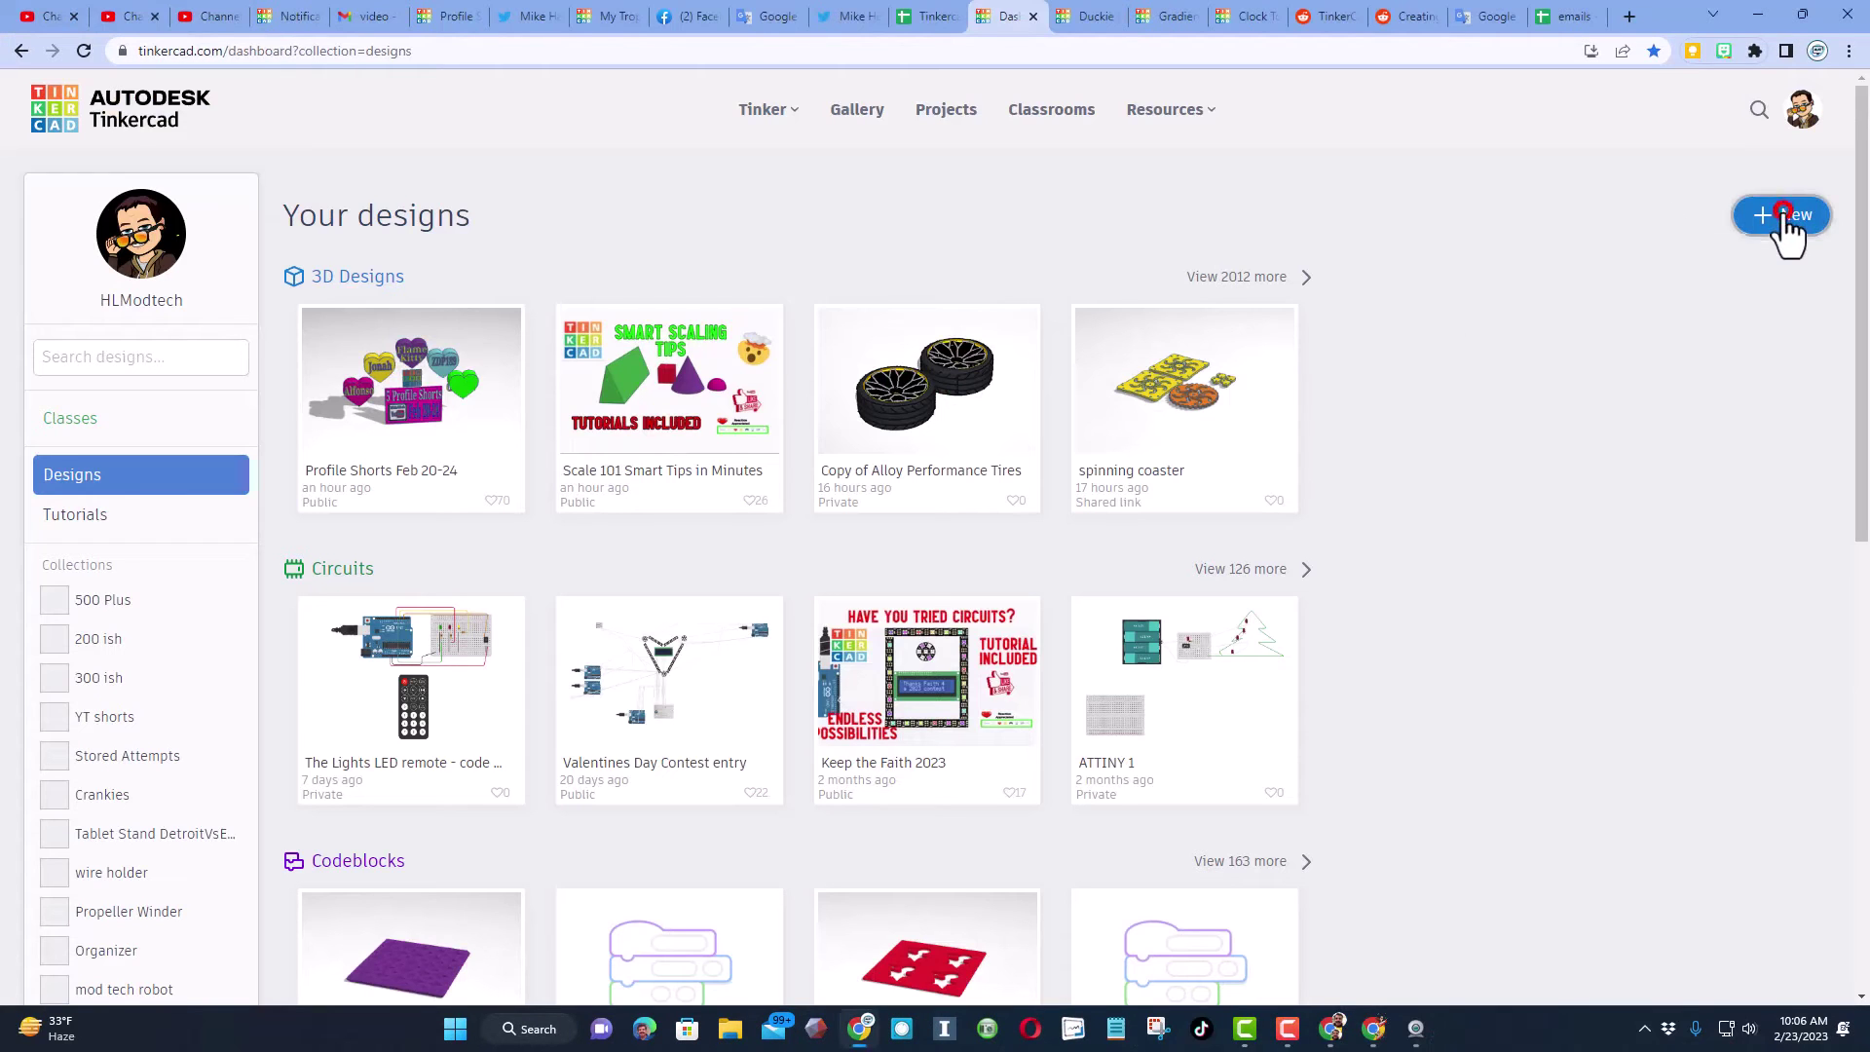
Create a new 3D design and name it "floor plan house".
click(1784, 215)
click(1733, 274)
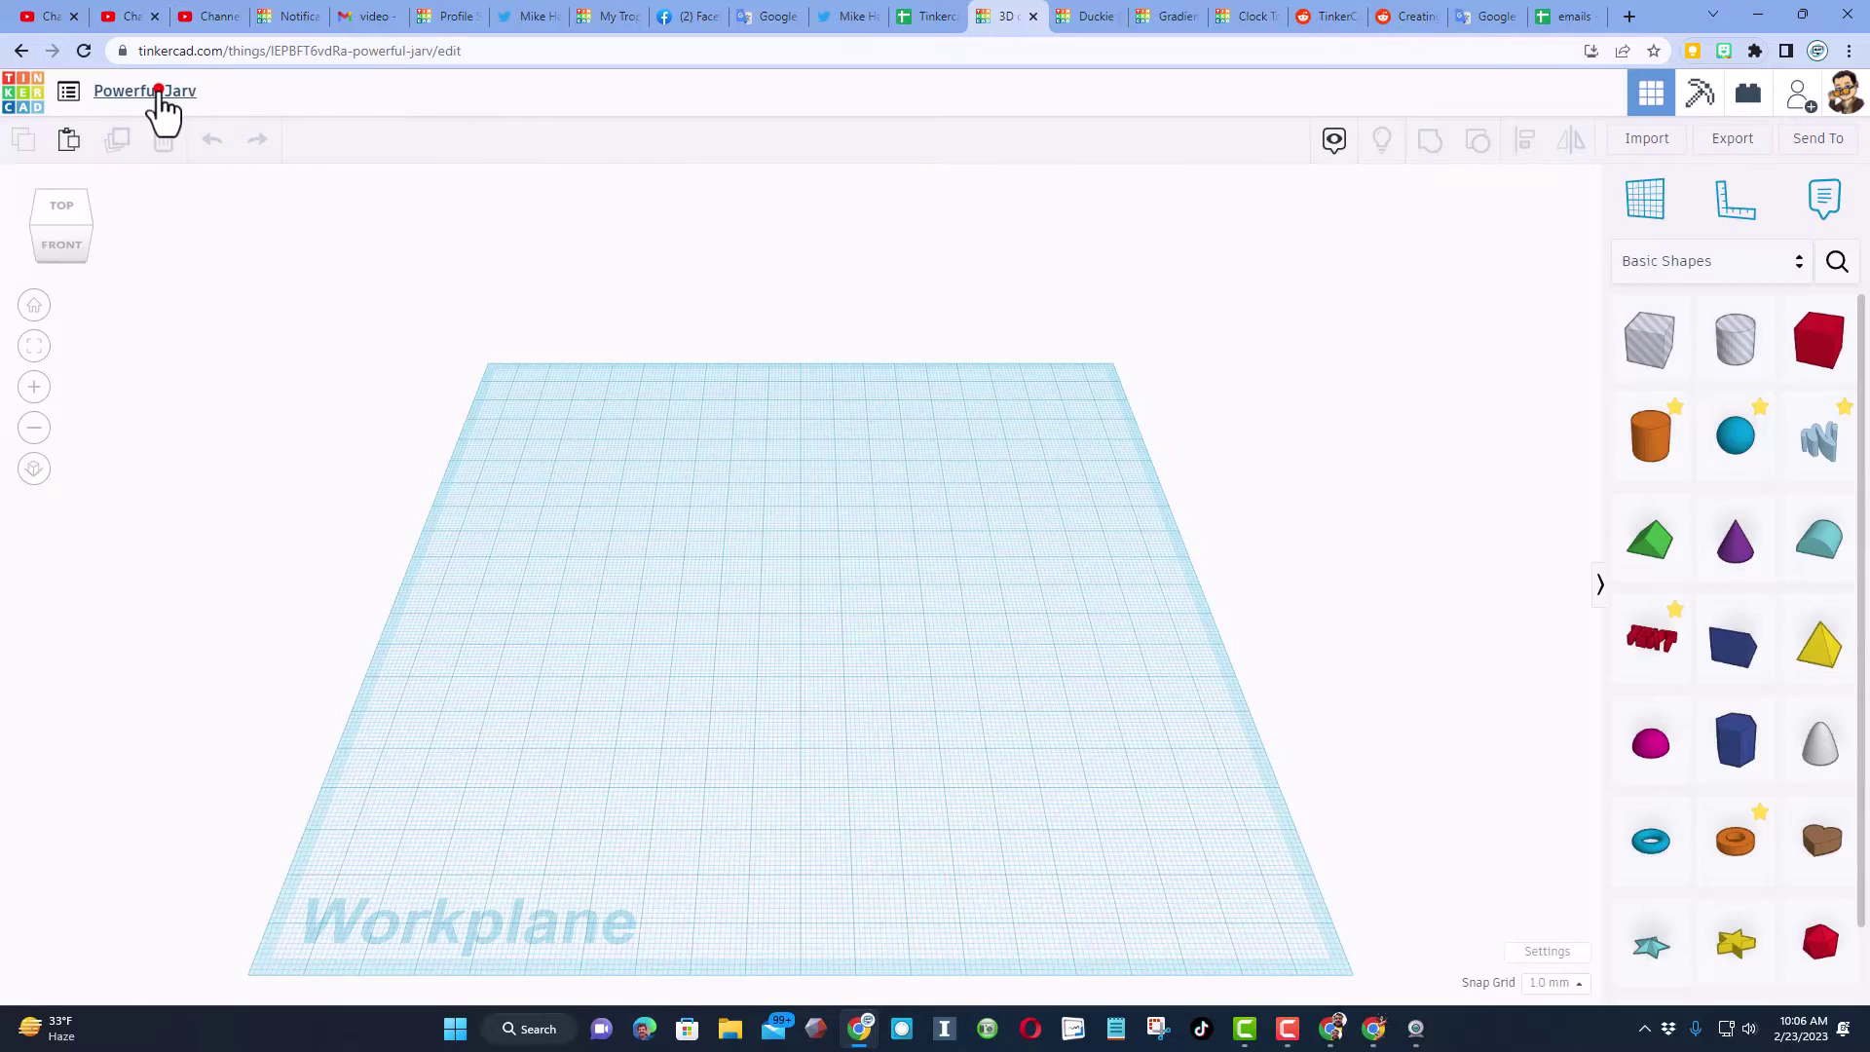
click(157, 91)
text(floor plan house)
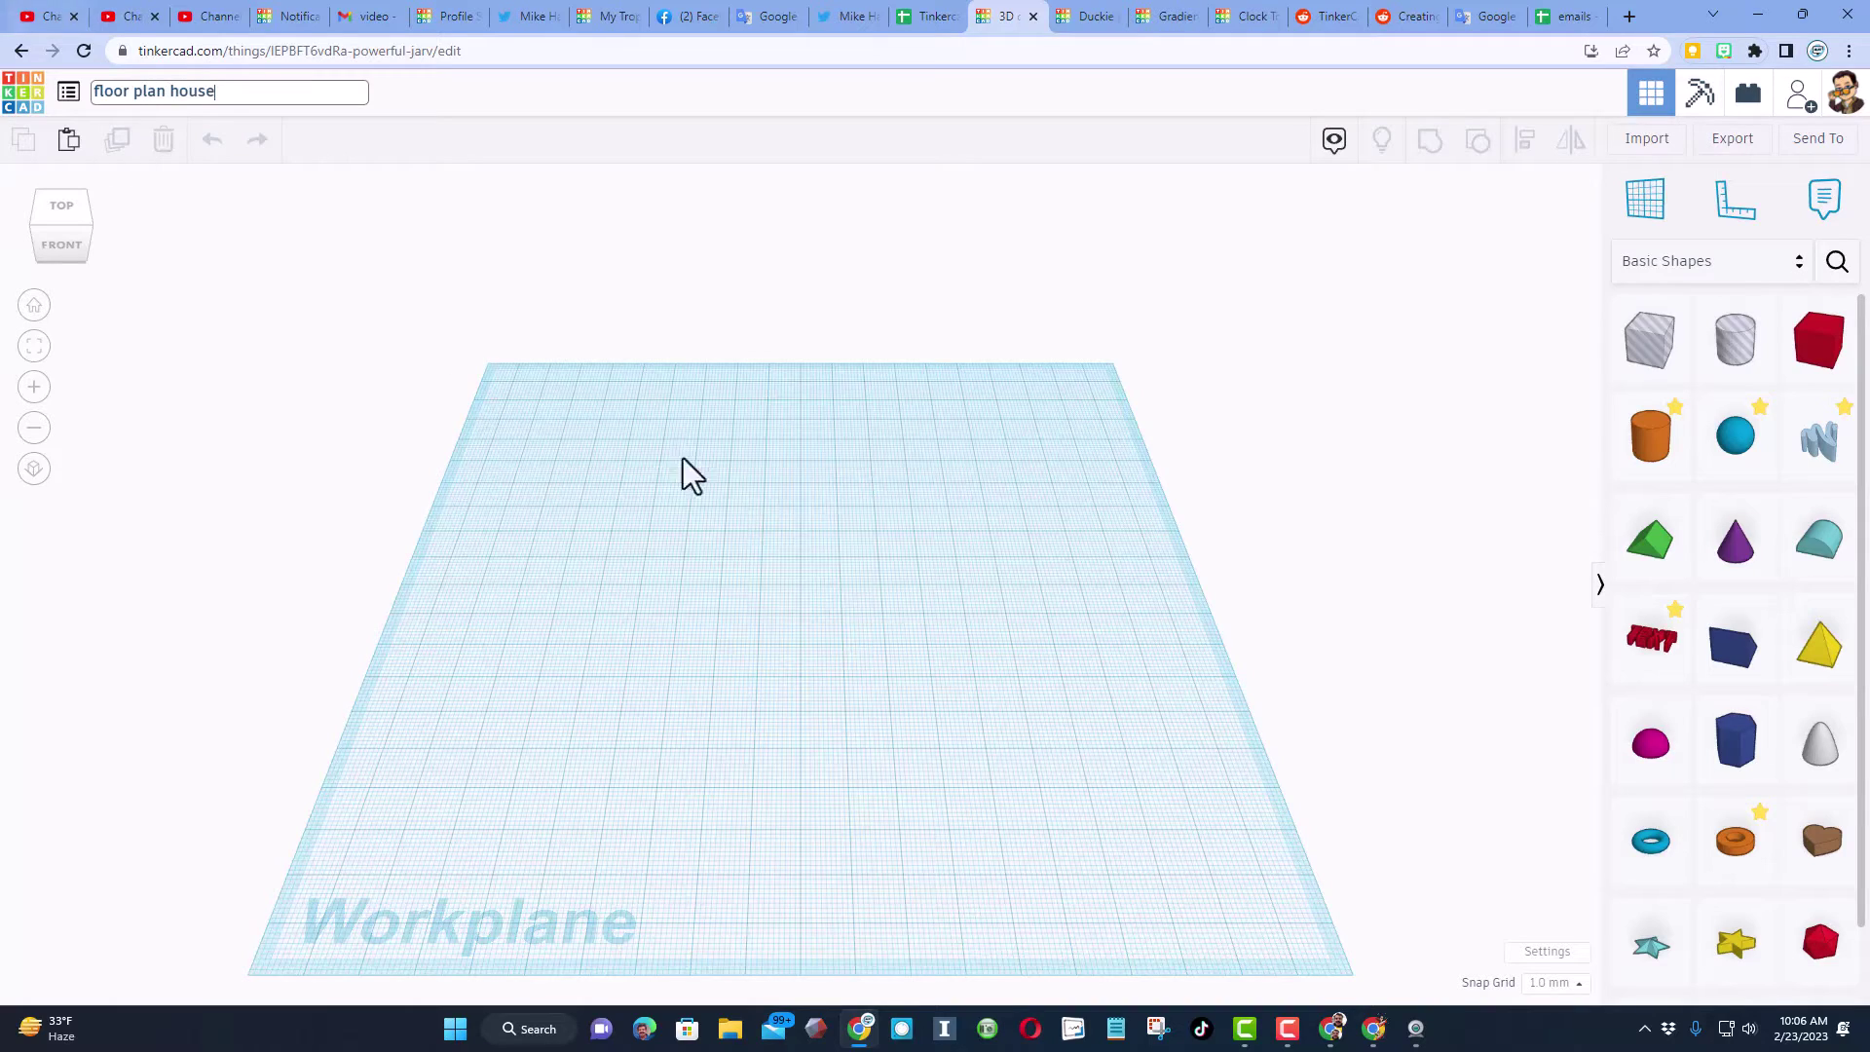
click(818, 569)
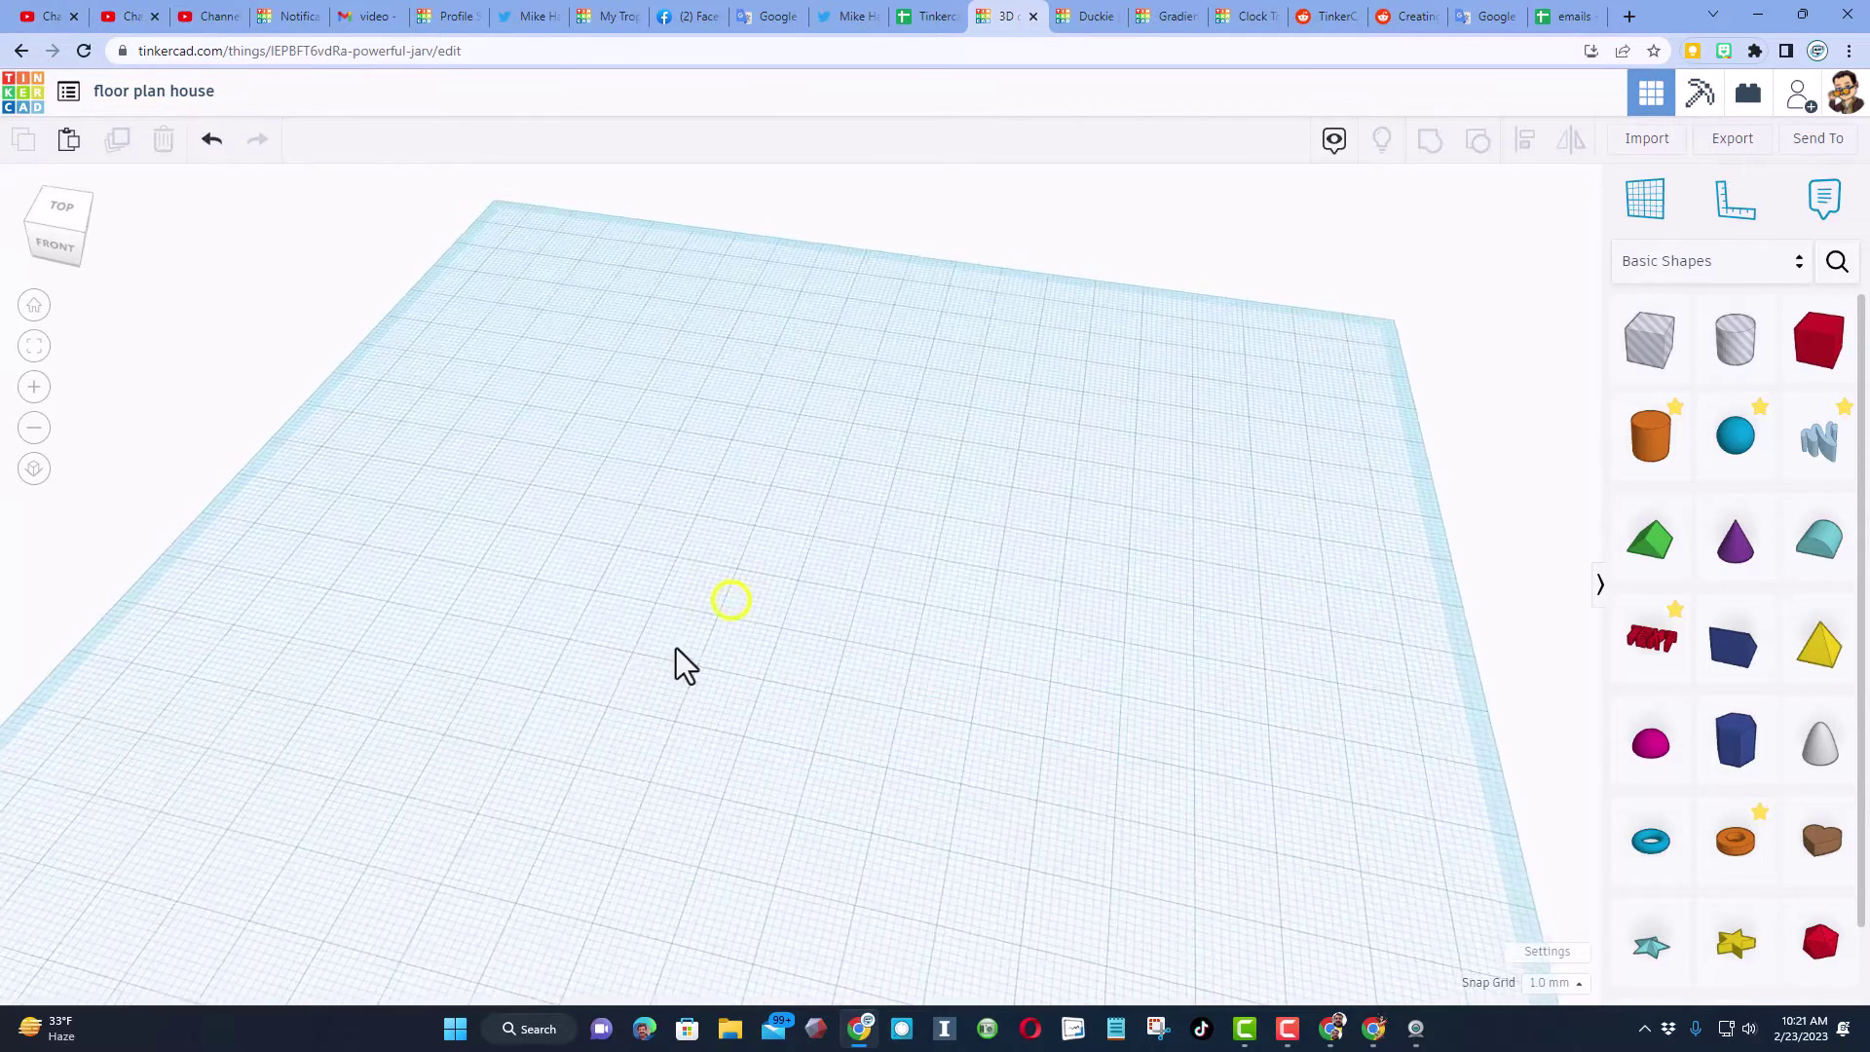
Place a solid box on the workplane and set its long side to 80 mm.
drag(1808, 354, 538, 539)
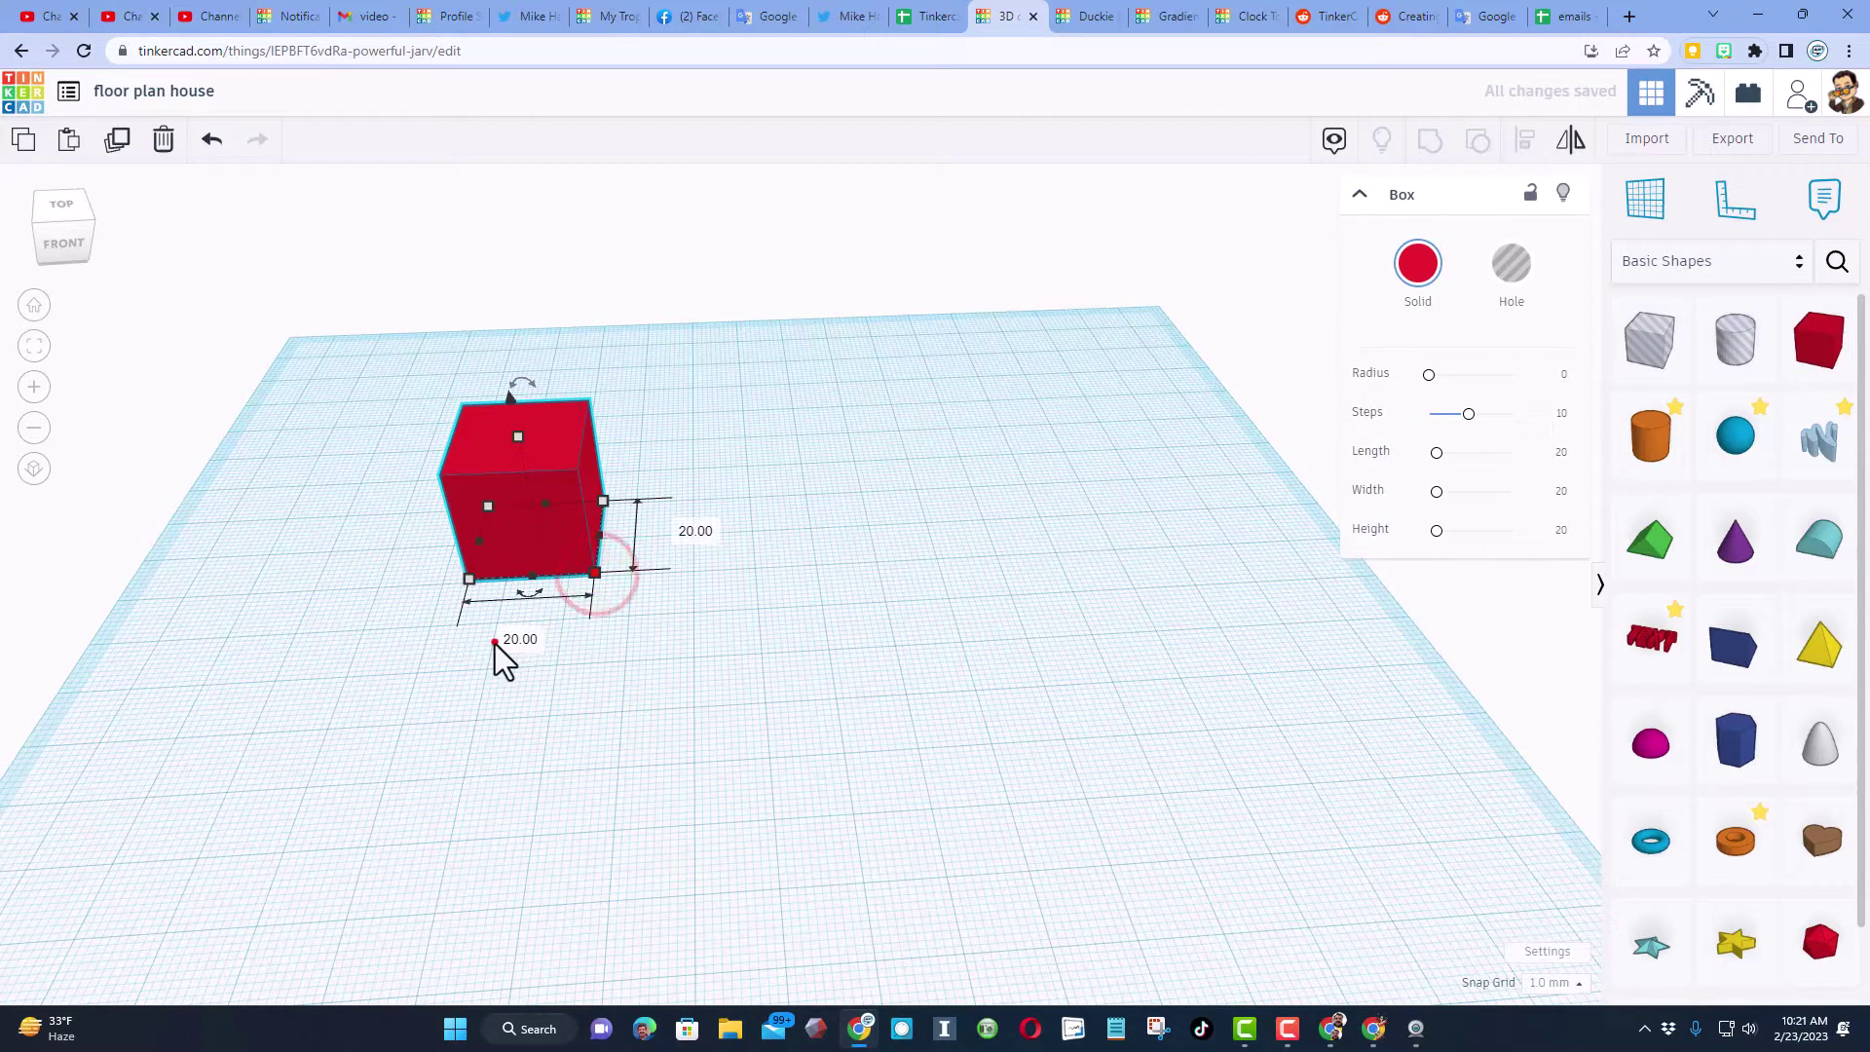
click(496, 642)
click(572, 577)
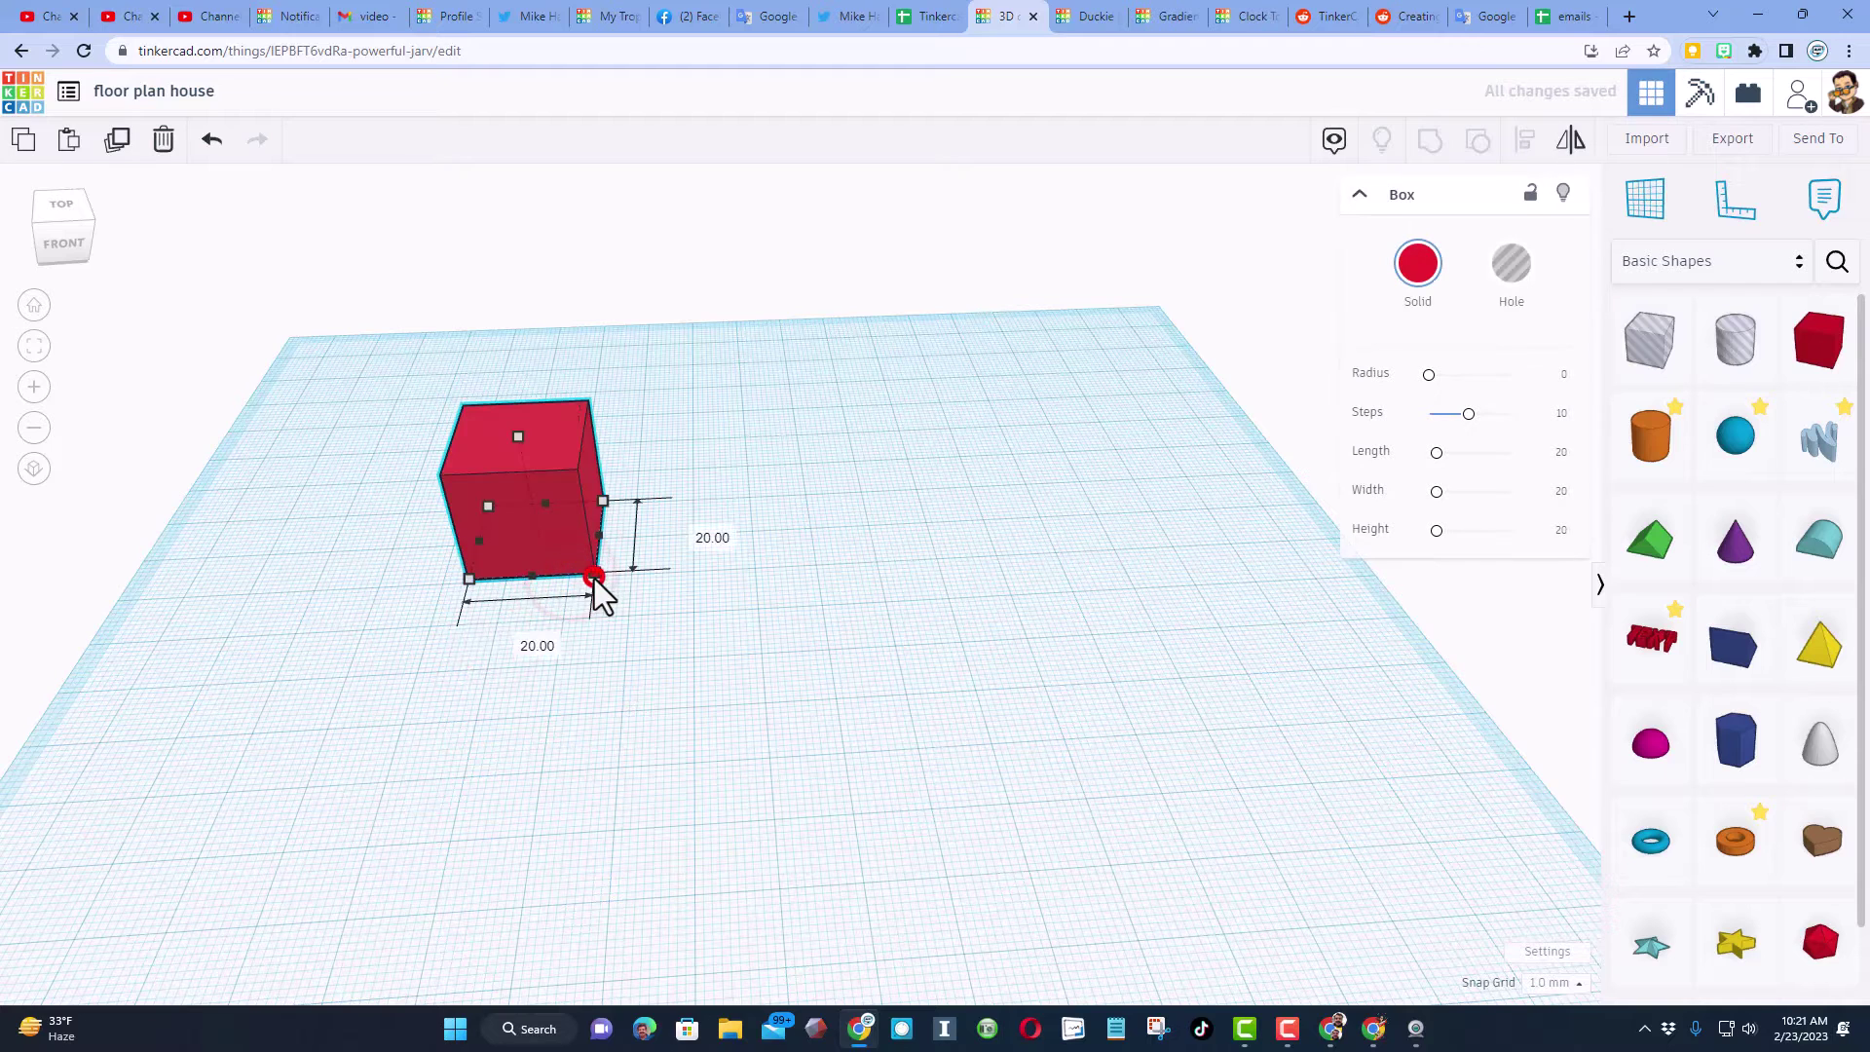
click(527, 641)
text(80)
key(Return)
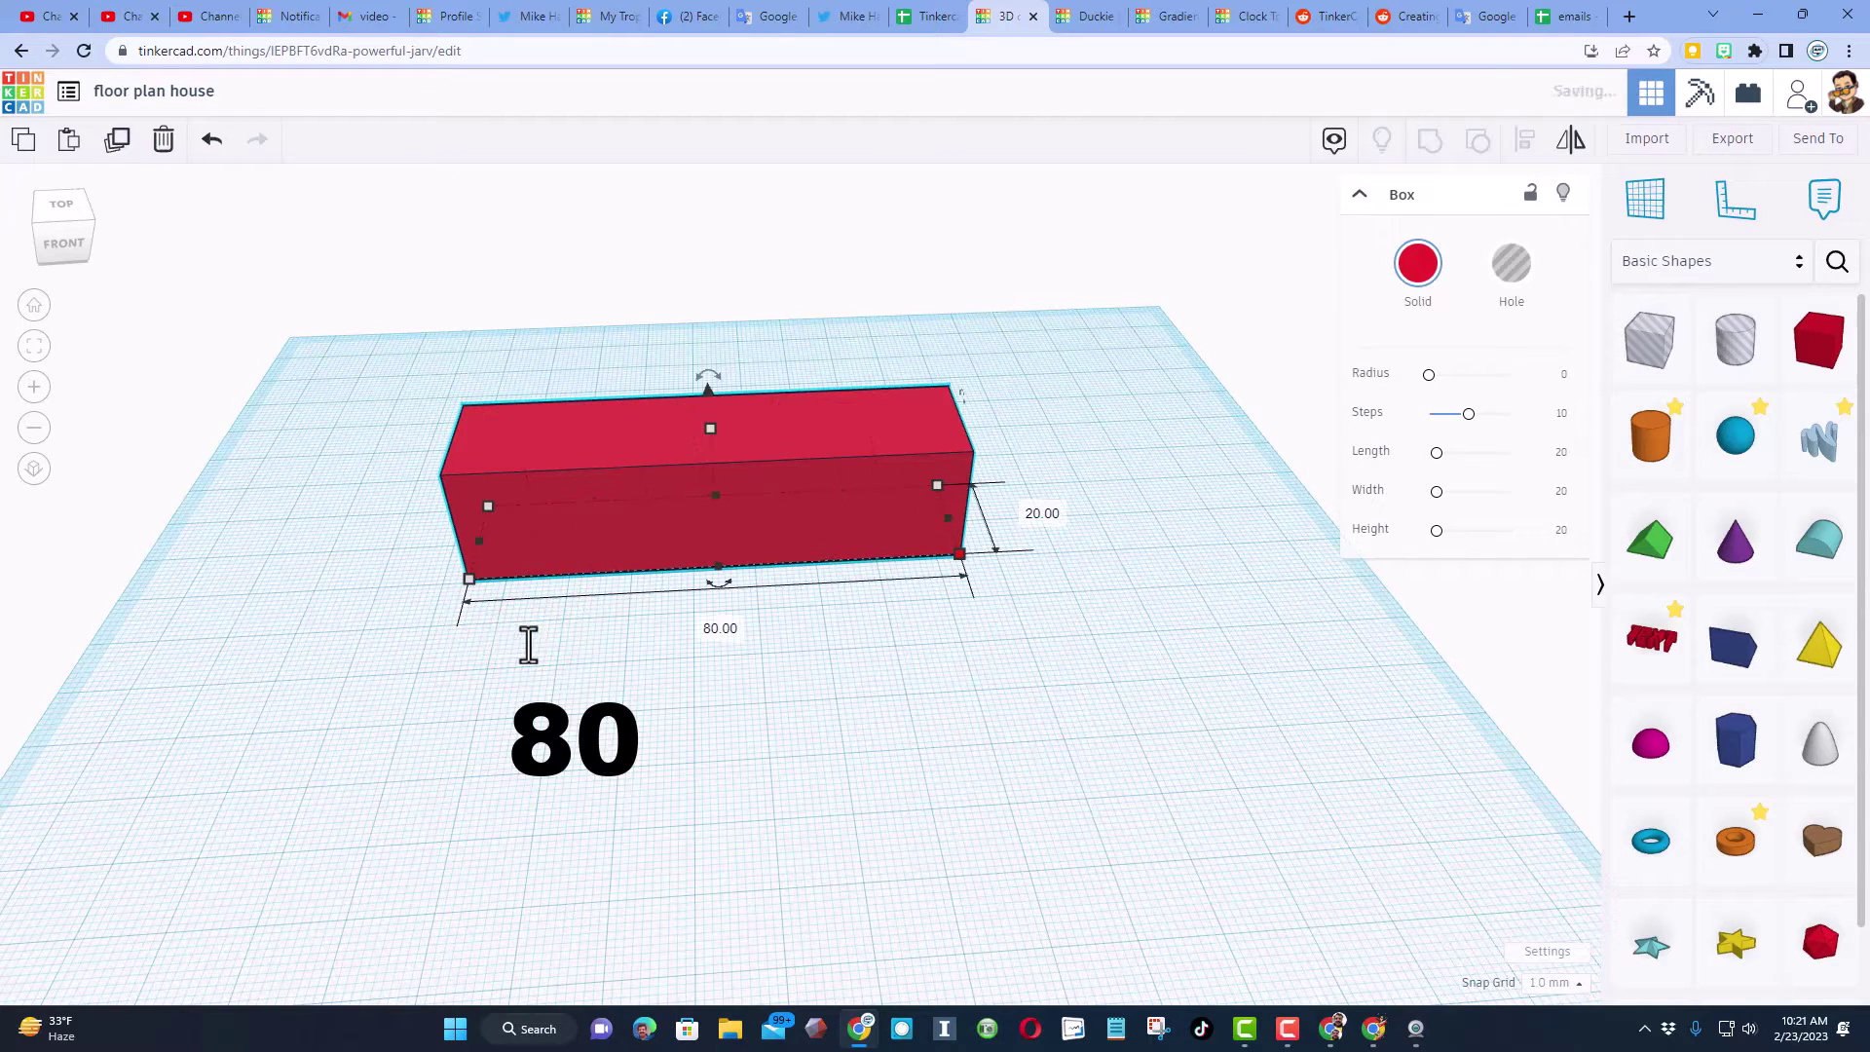
Turn the box into a thin wall by setting its thickness to 2 mm and its height to 15 mm.
key(2)
click(1042, 514)
key(Return)
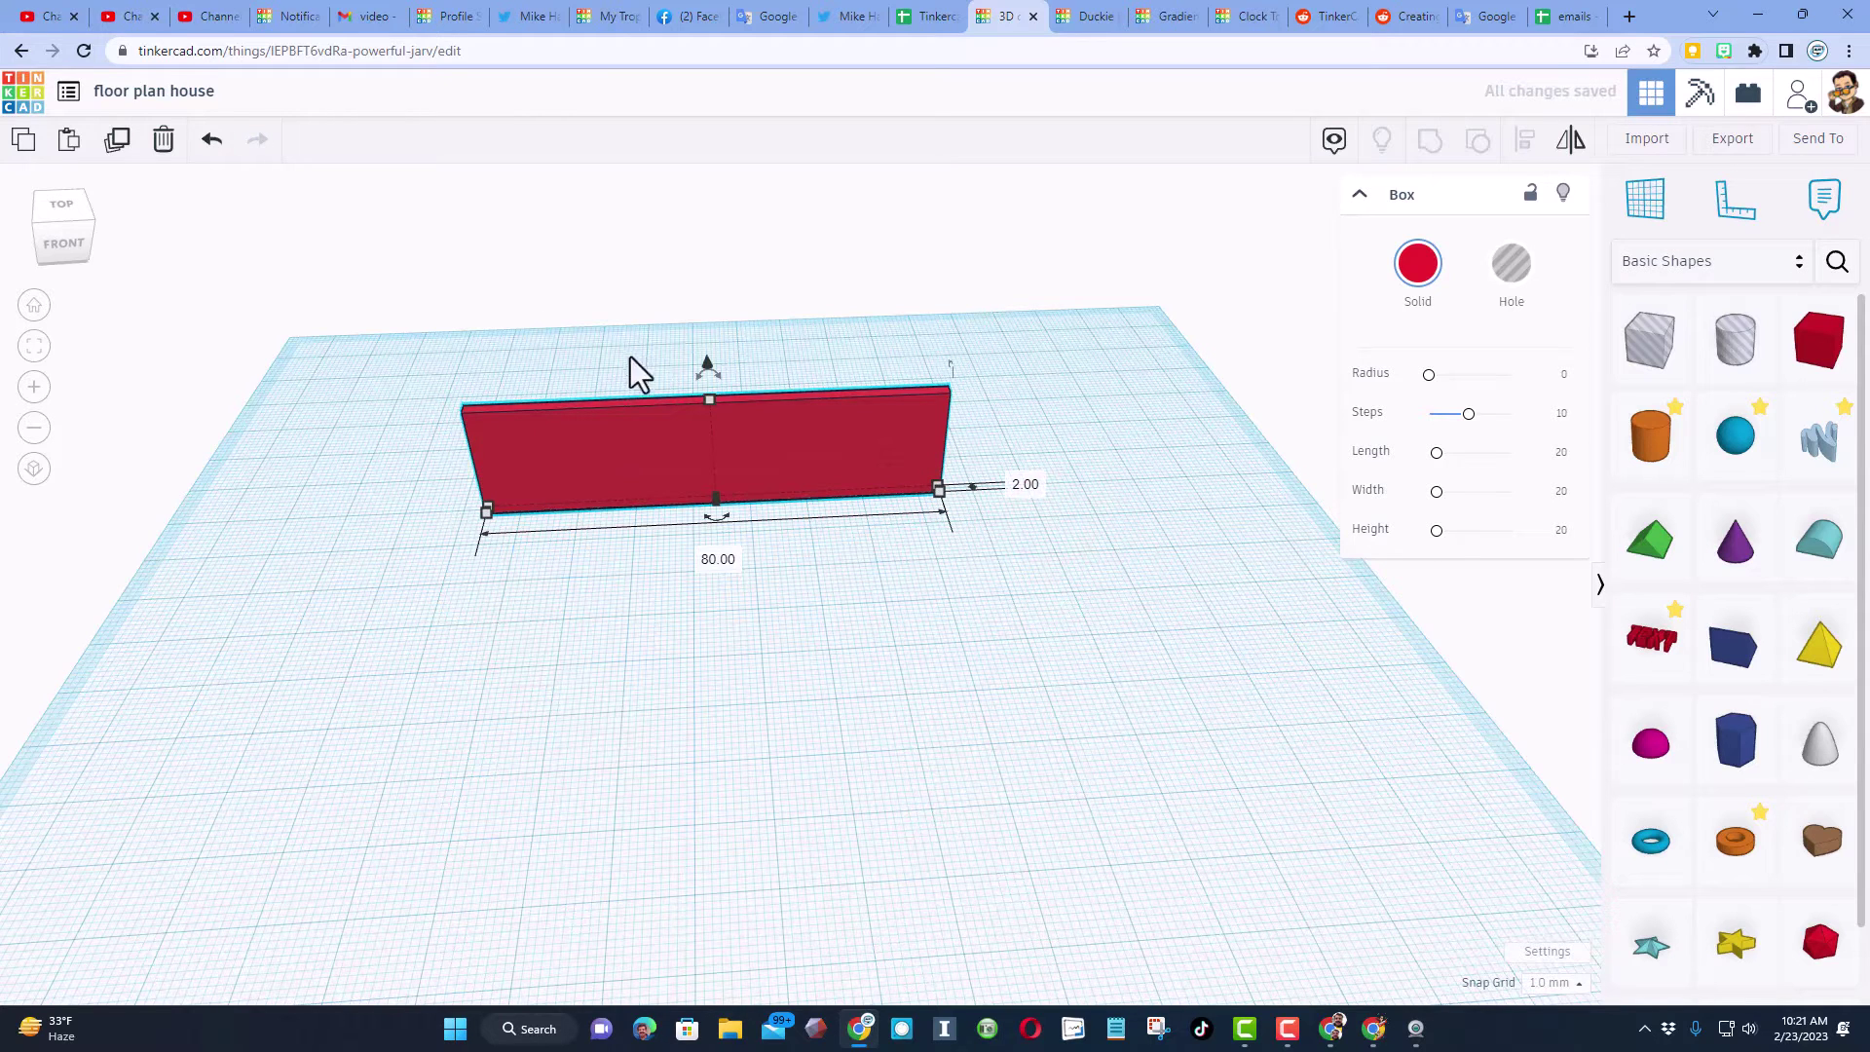
click(794, 450)
text(15)
key(Return)
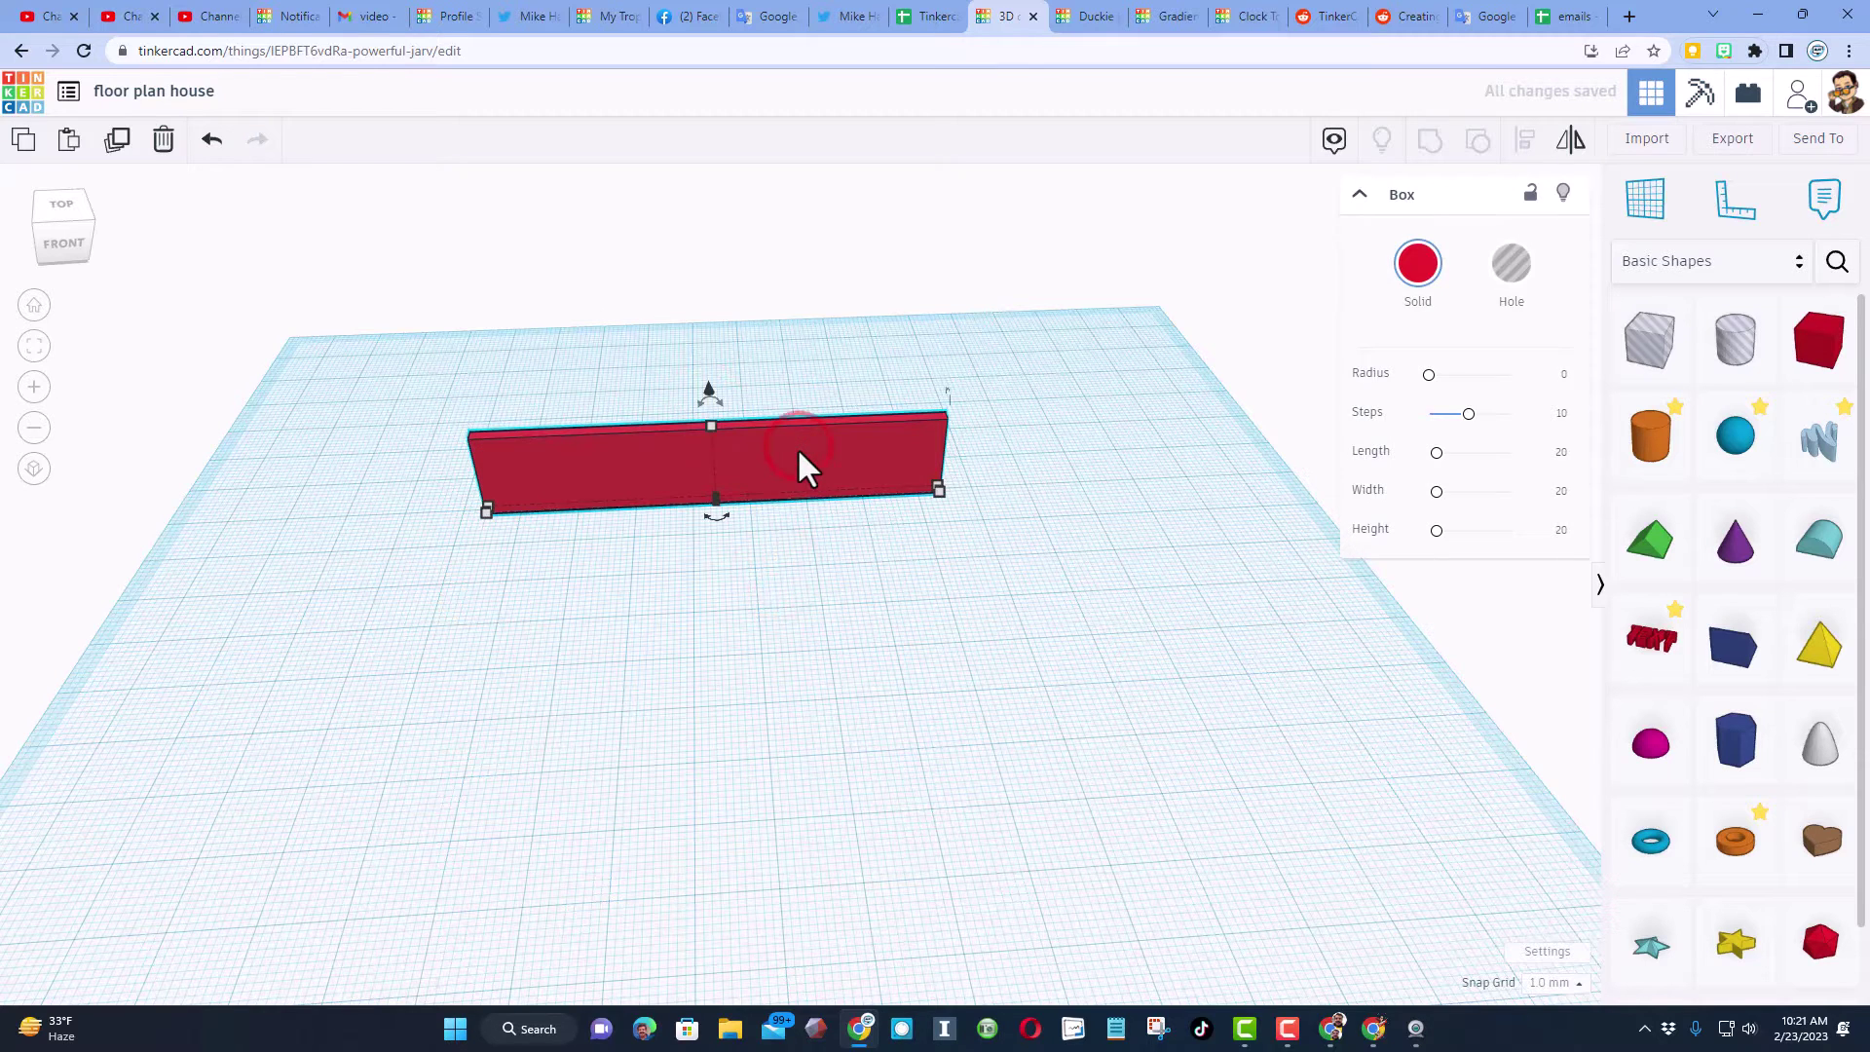
Duplicate the wall and move the copy toward the front of the workplane, parallel to the original.
key(ctrl+d)
key(shift+Down)
key(shift+Down)
key(shift+Down)
key(shift+Down)
key(shift+Down)
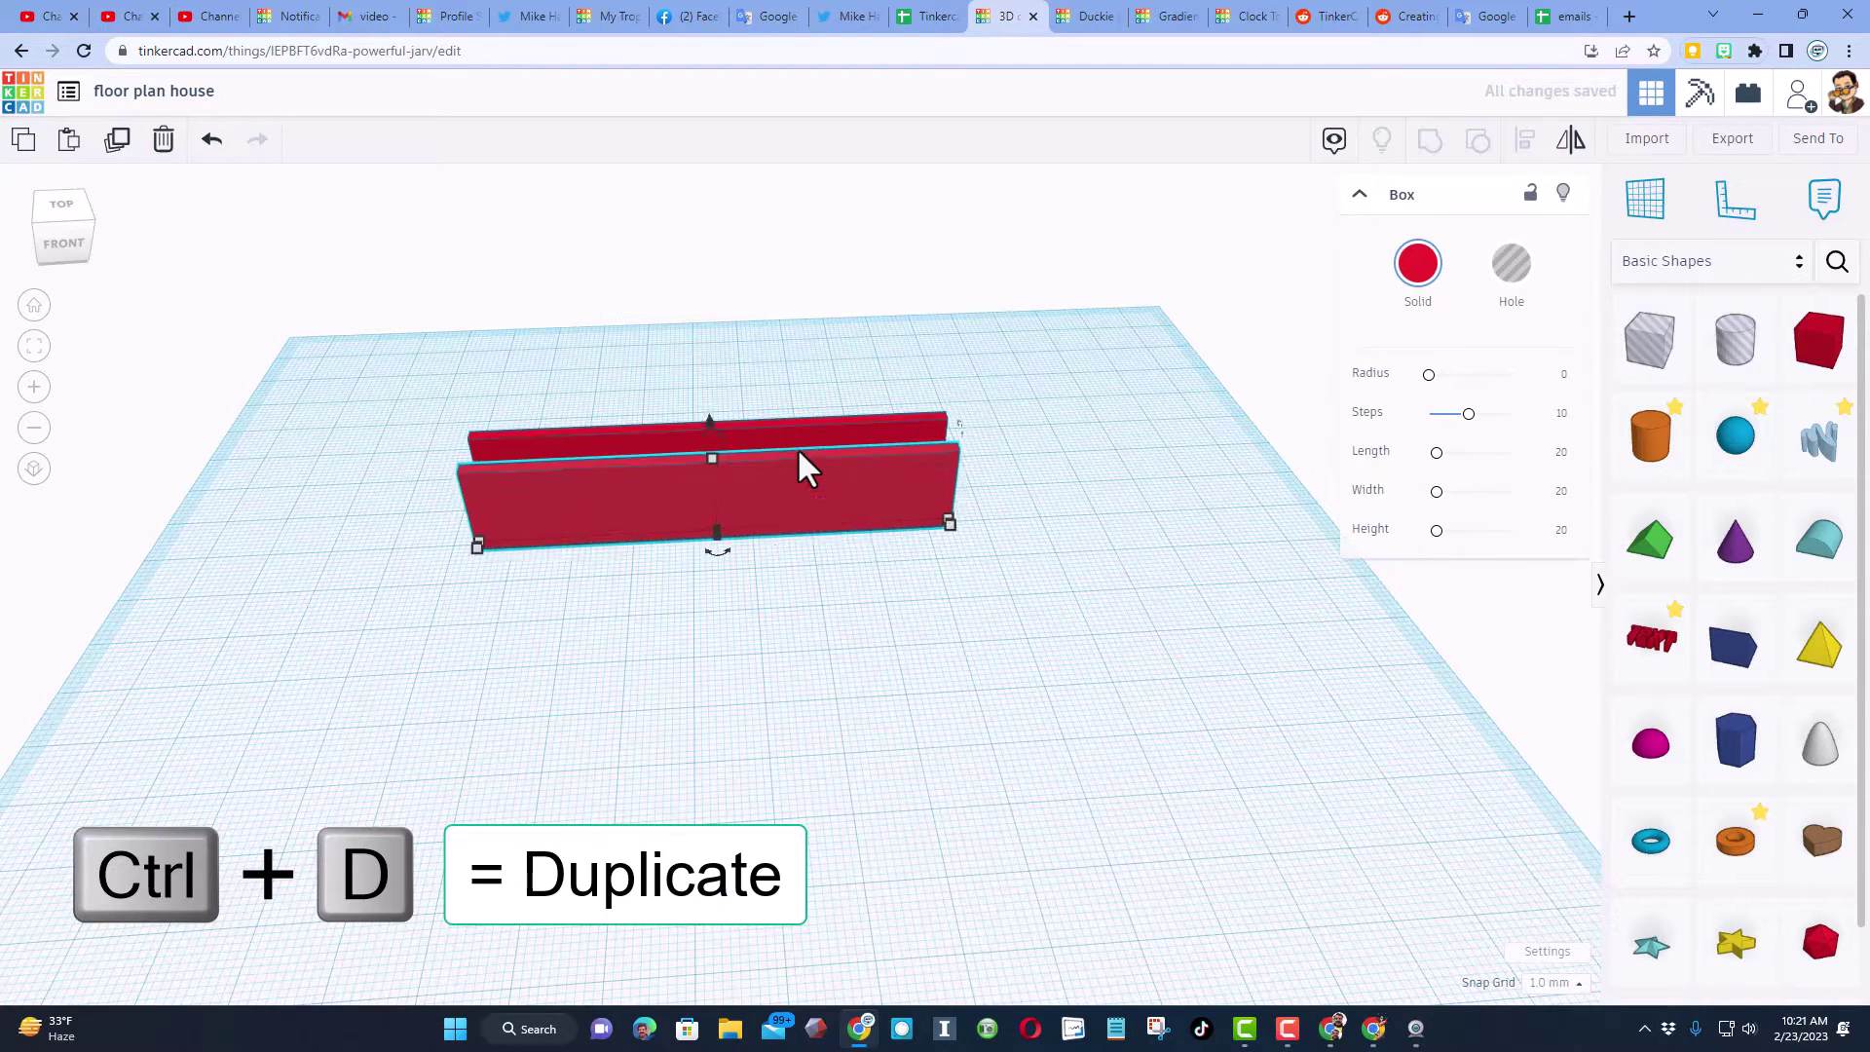
key(shift+Up)
key(shift+Up)
key(shift+Down)
key(shift+Down)
key(shift+Up)
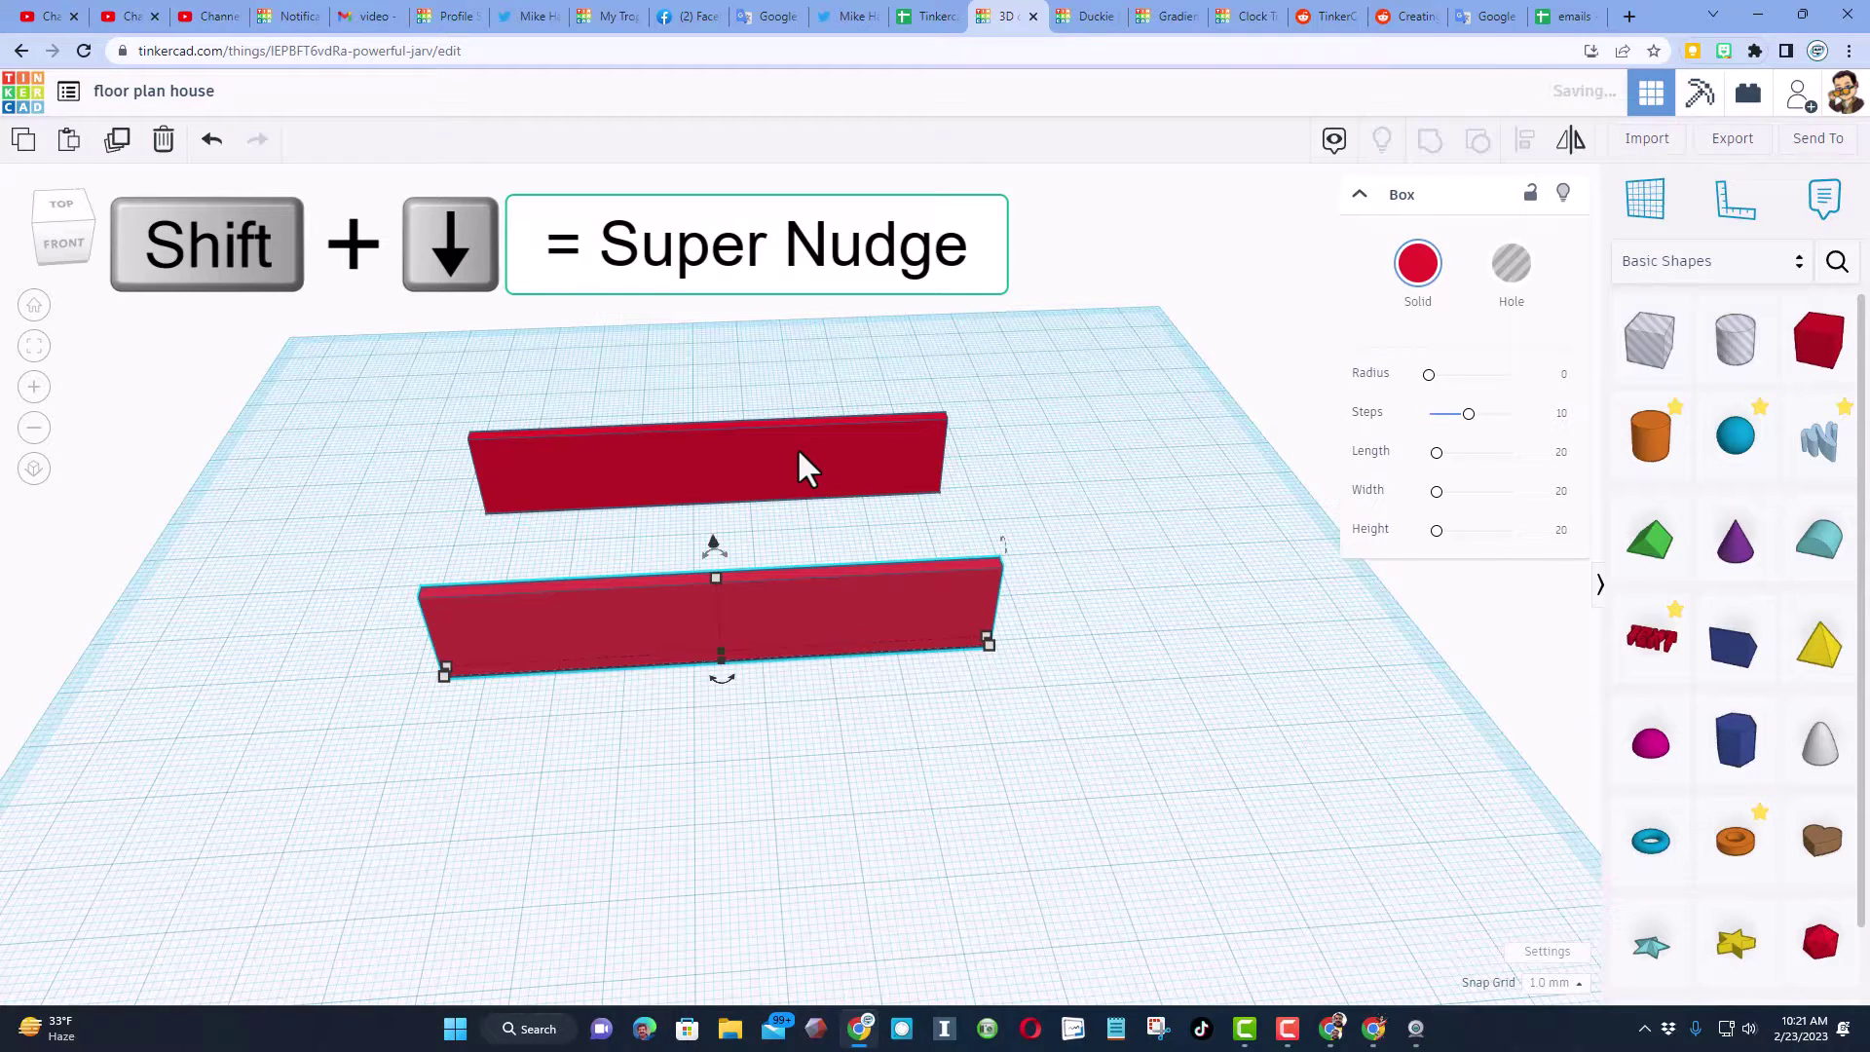
Duplicate both parallel walls together and rotate the copies 90 degrees so they cross the originals.
click(930, 438)
drag(1039, 401, 541, 617)
key(ctrl+d)
shift+drag(725, 693, 498, 772)
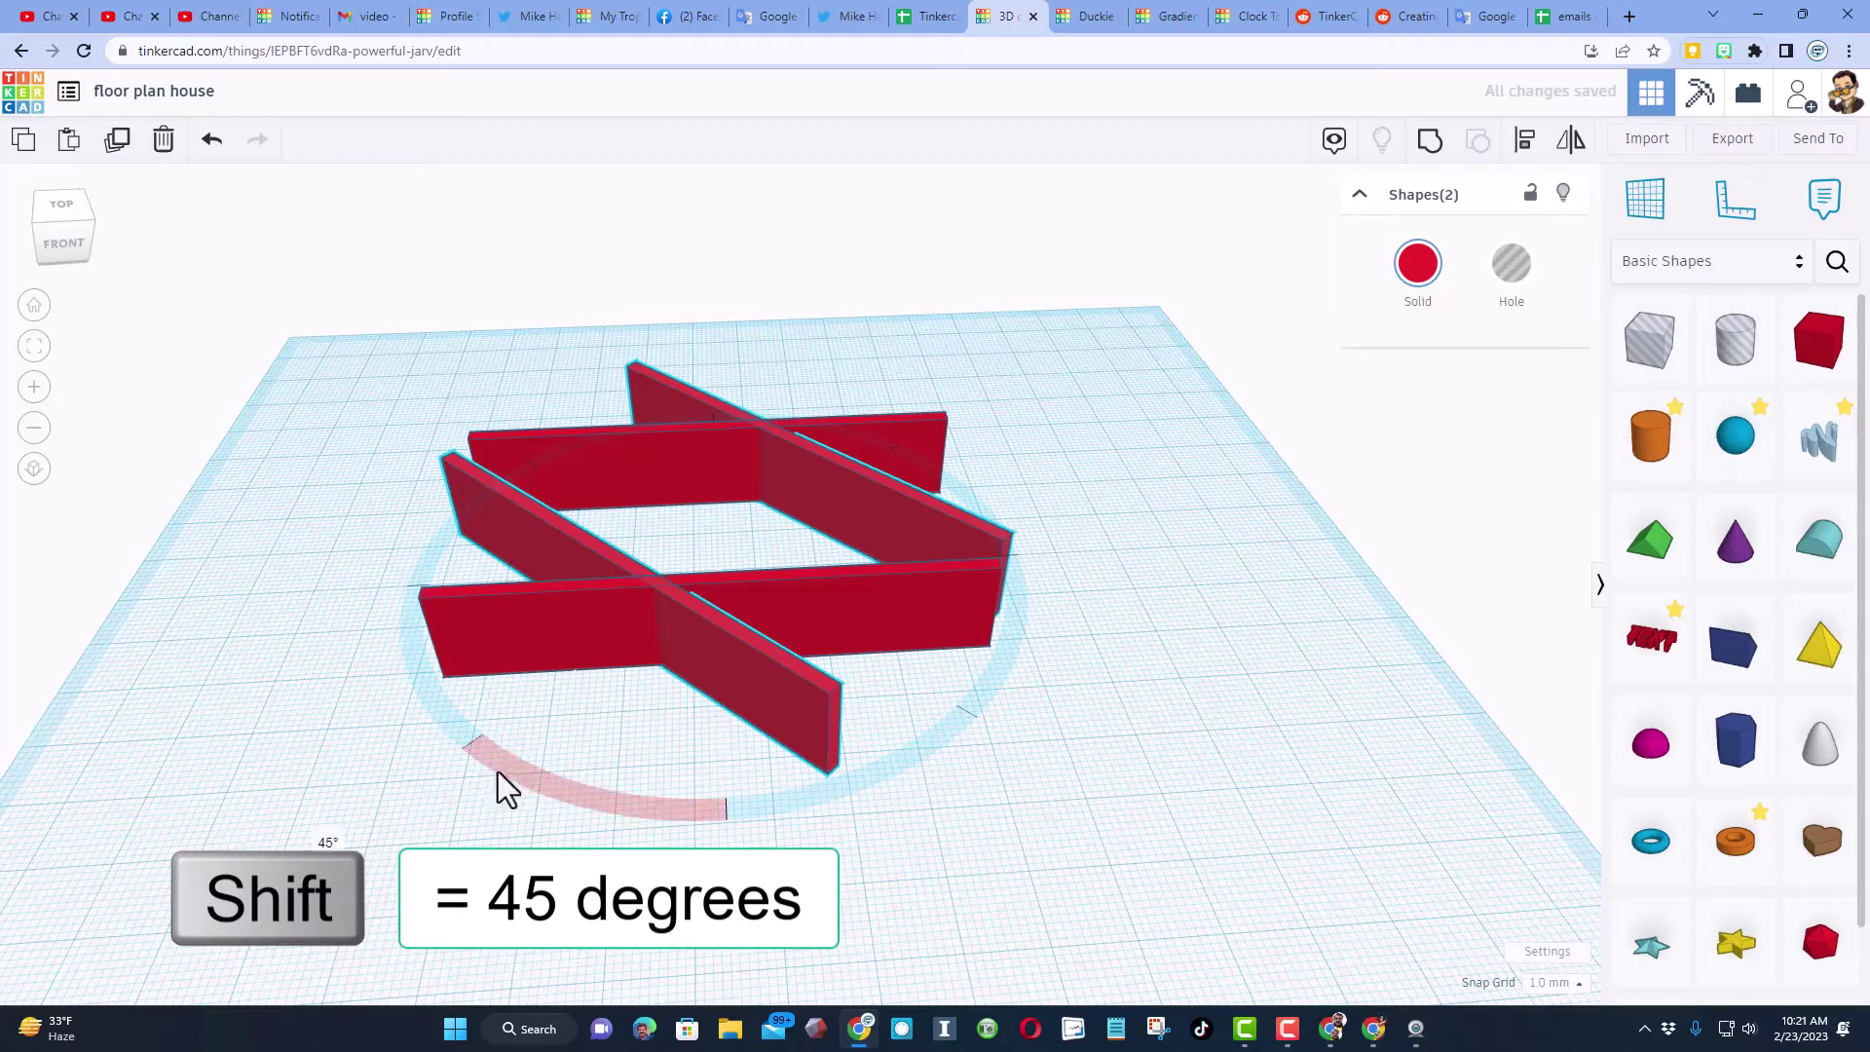
shift+drag(429, 668, 419, 627)
click(438, 738)
Set the length of the cross wall on the model's left side to 50 mm.
right_drag(425, 752, 635, 780)
click(653, 791)
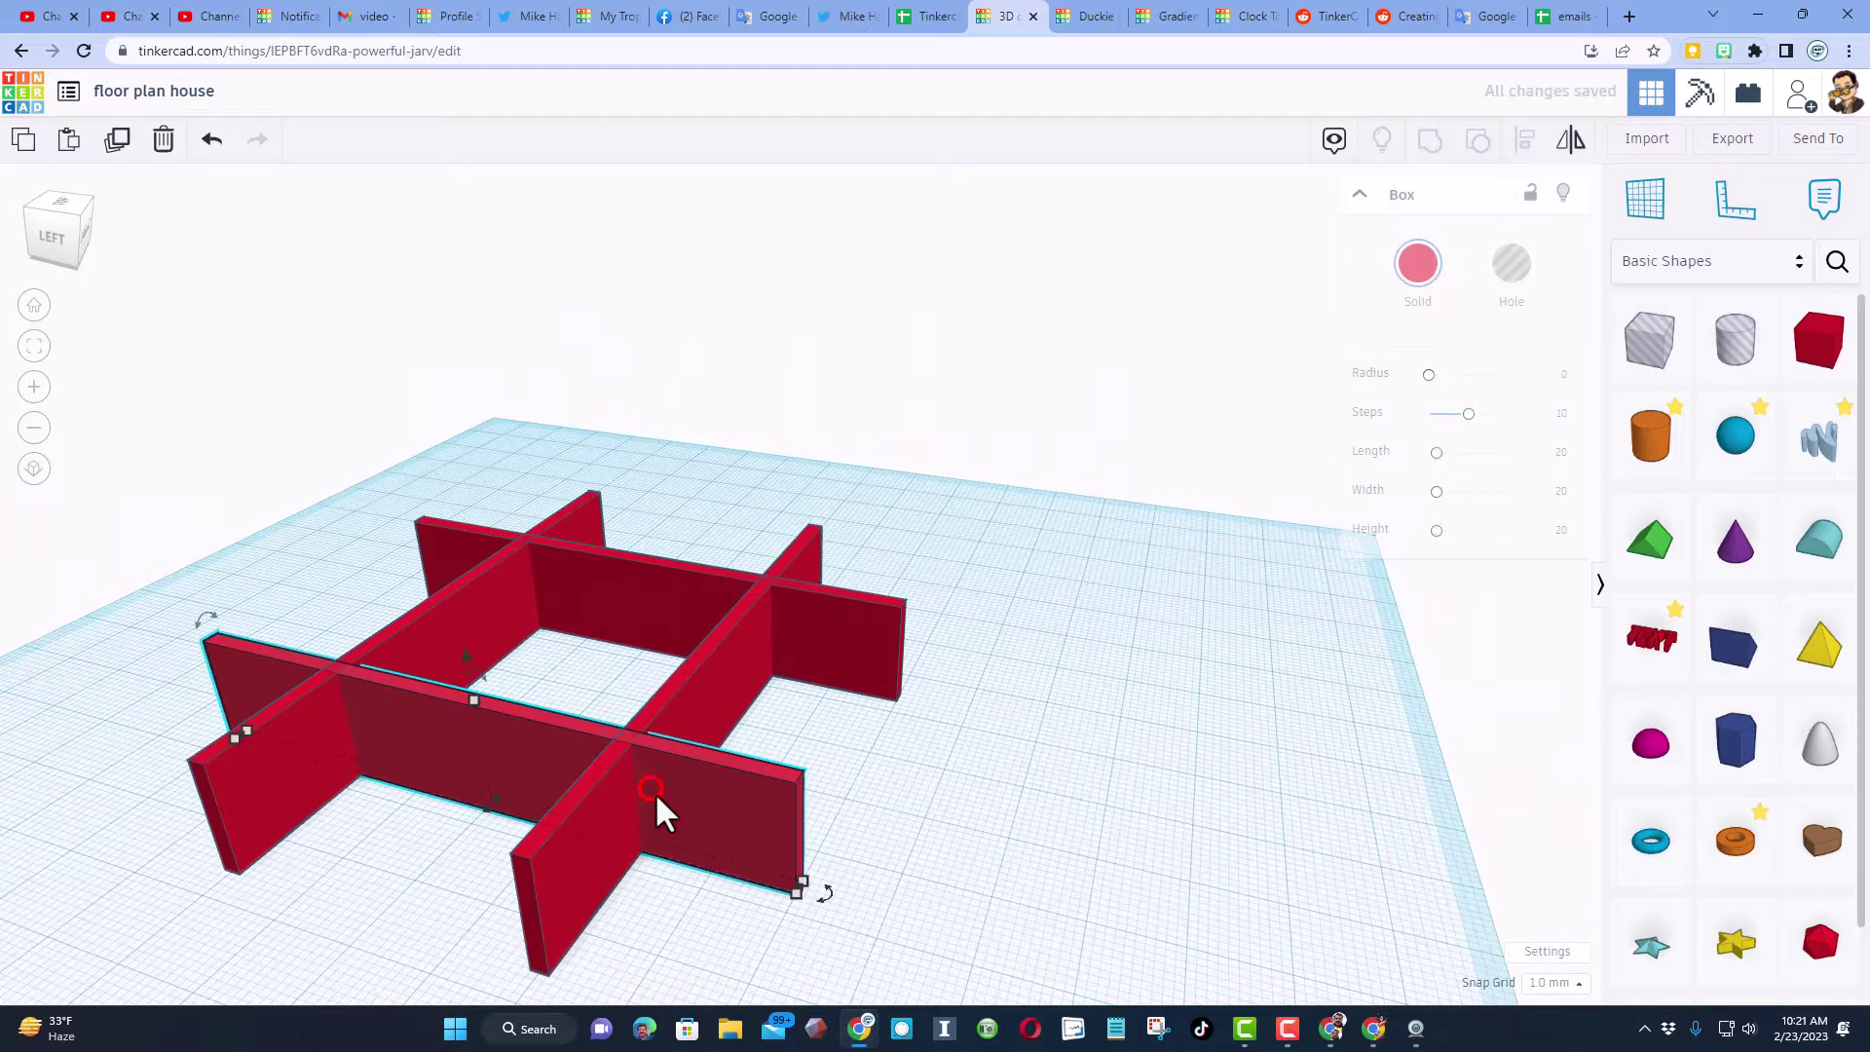
click(801, 888)
click(413, 882)
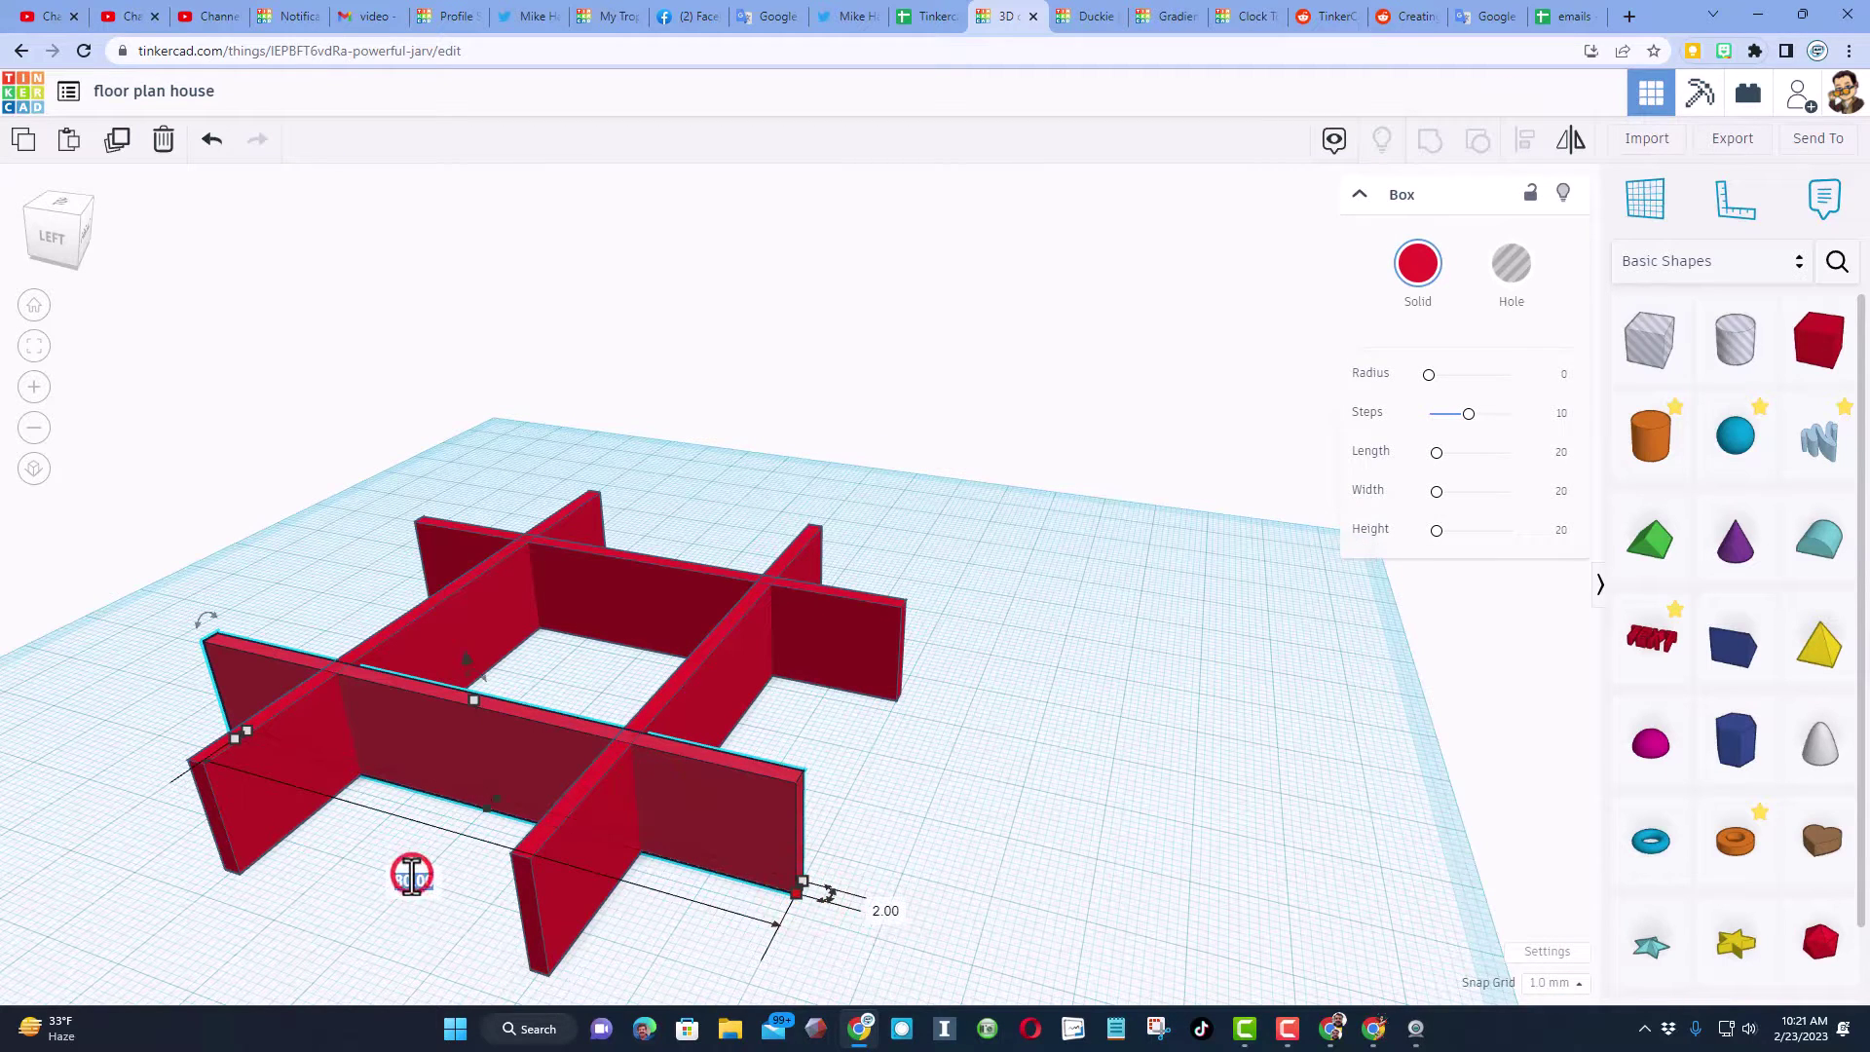
text(50)
key(Return)
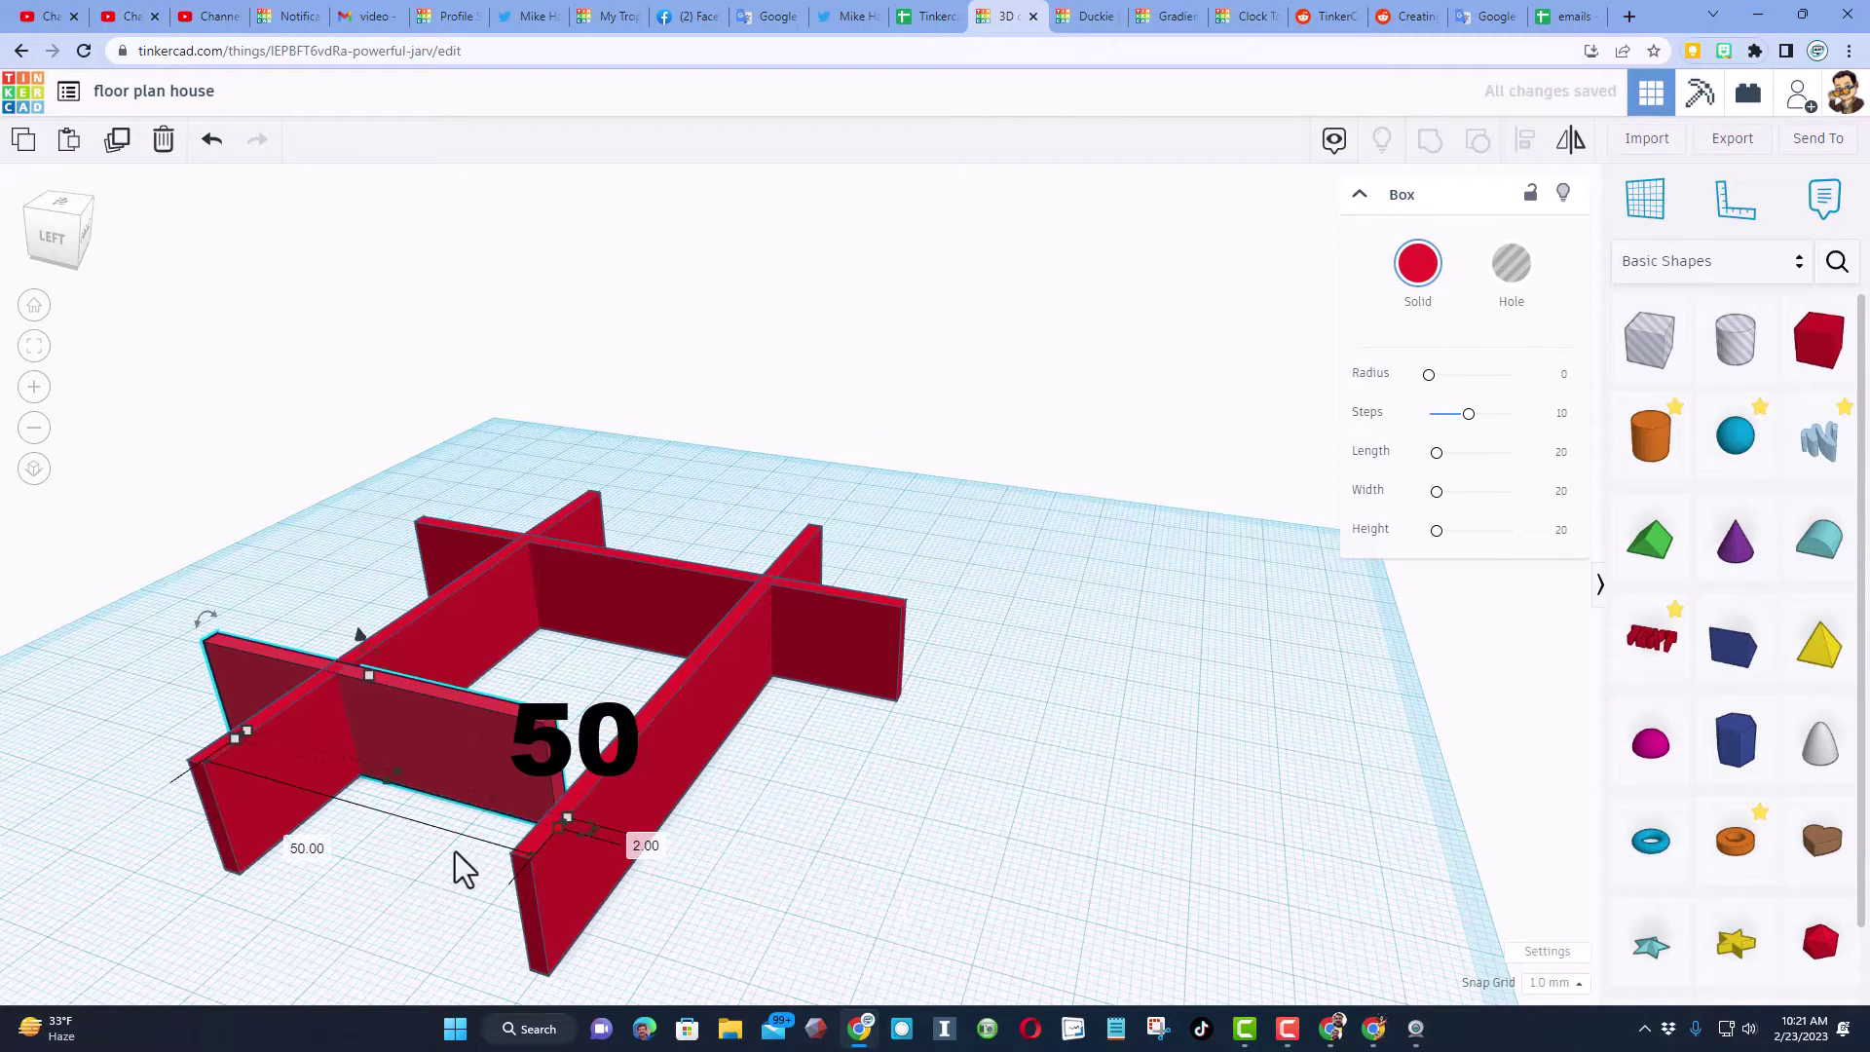
Set the length of the cross wall on the model's right side to 50 mm.
click(835, 672)
click(897, 701)
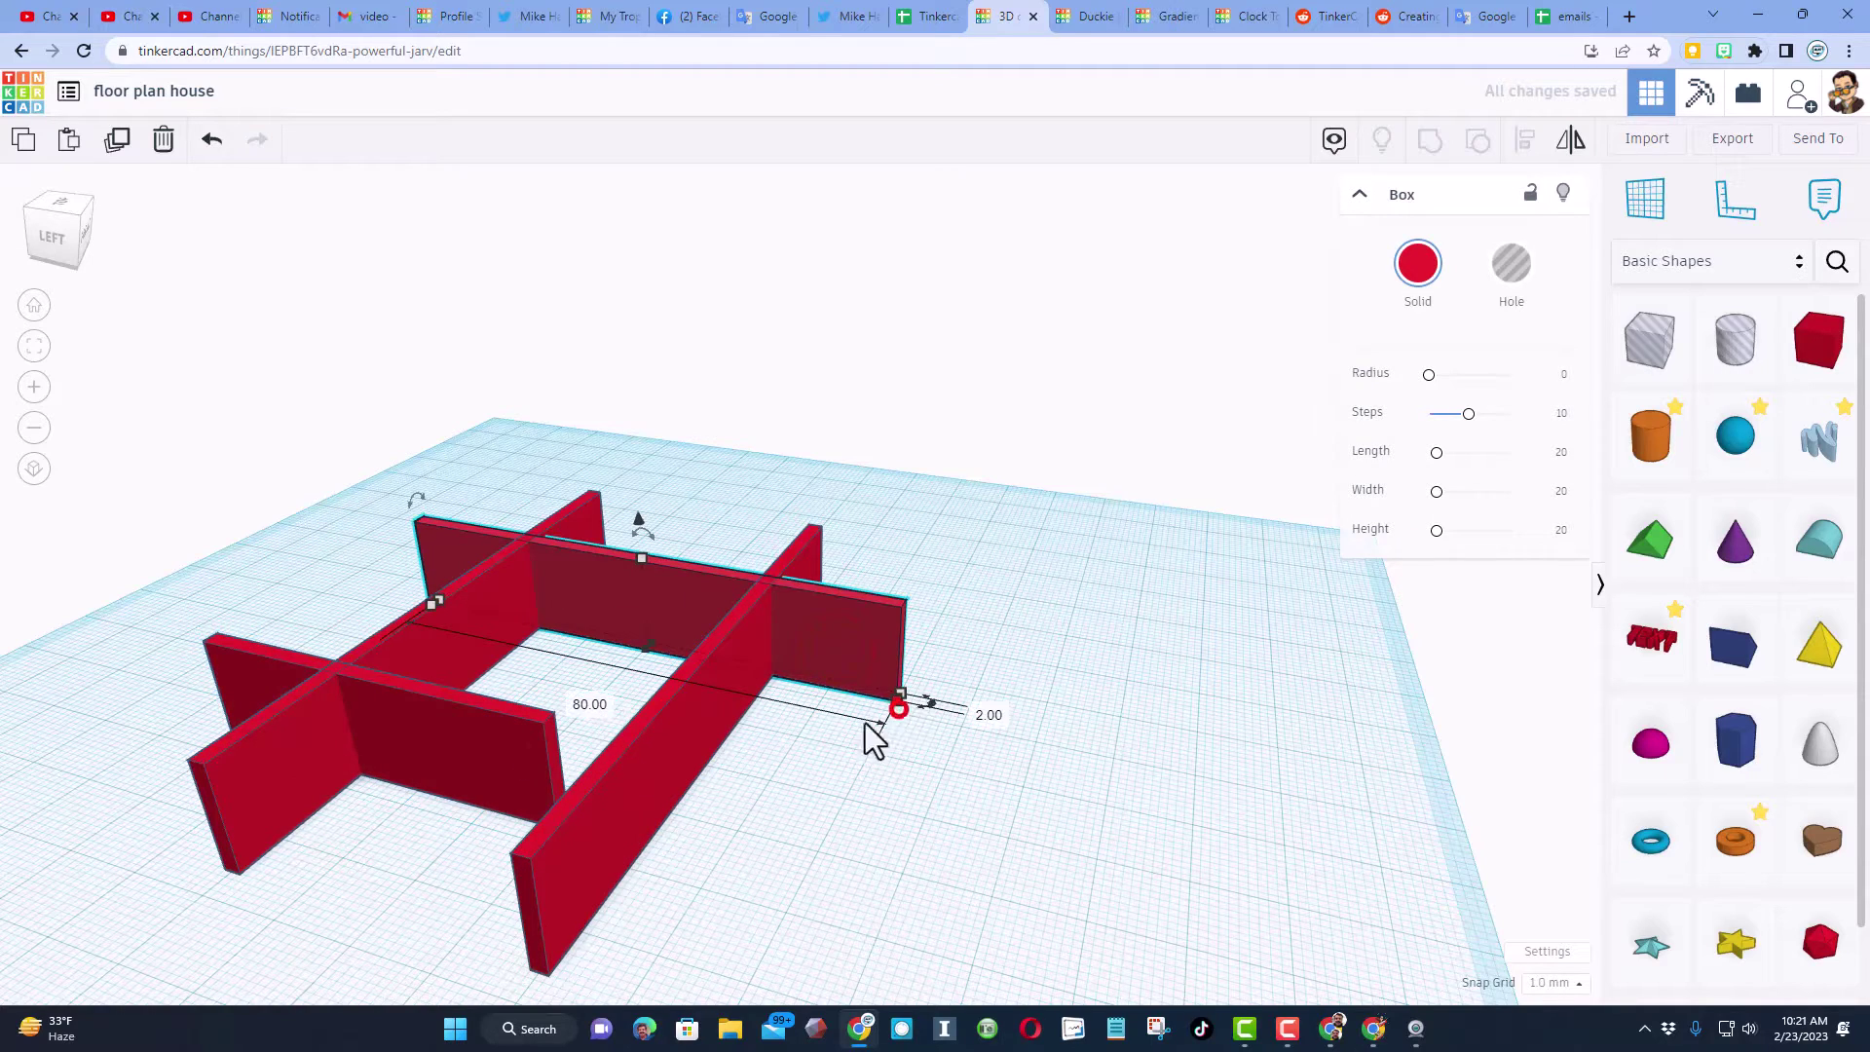
click(582, 702)
text(50)
key(Return)
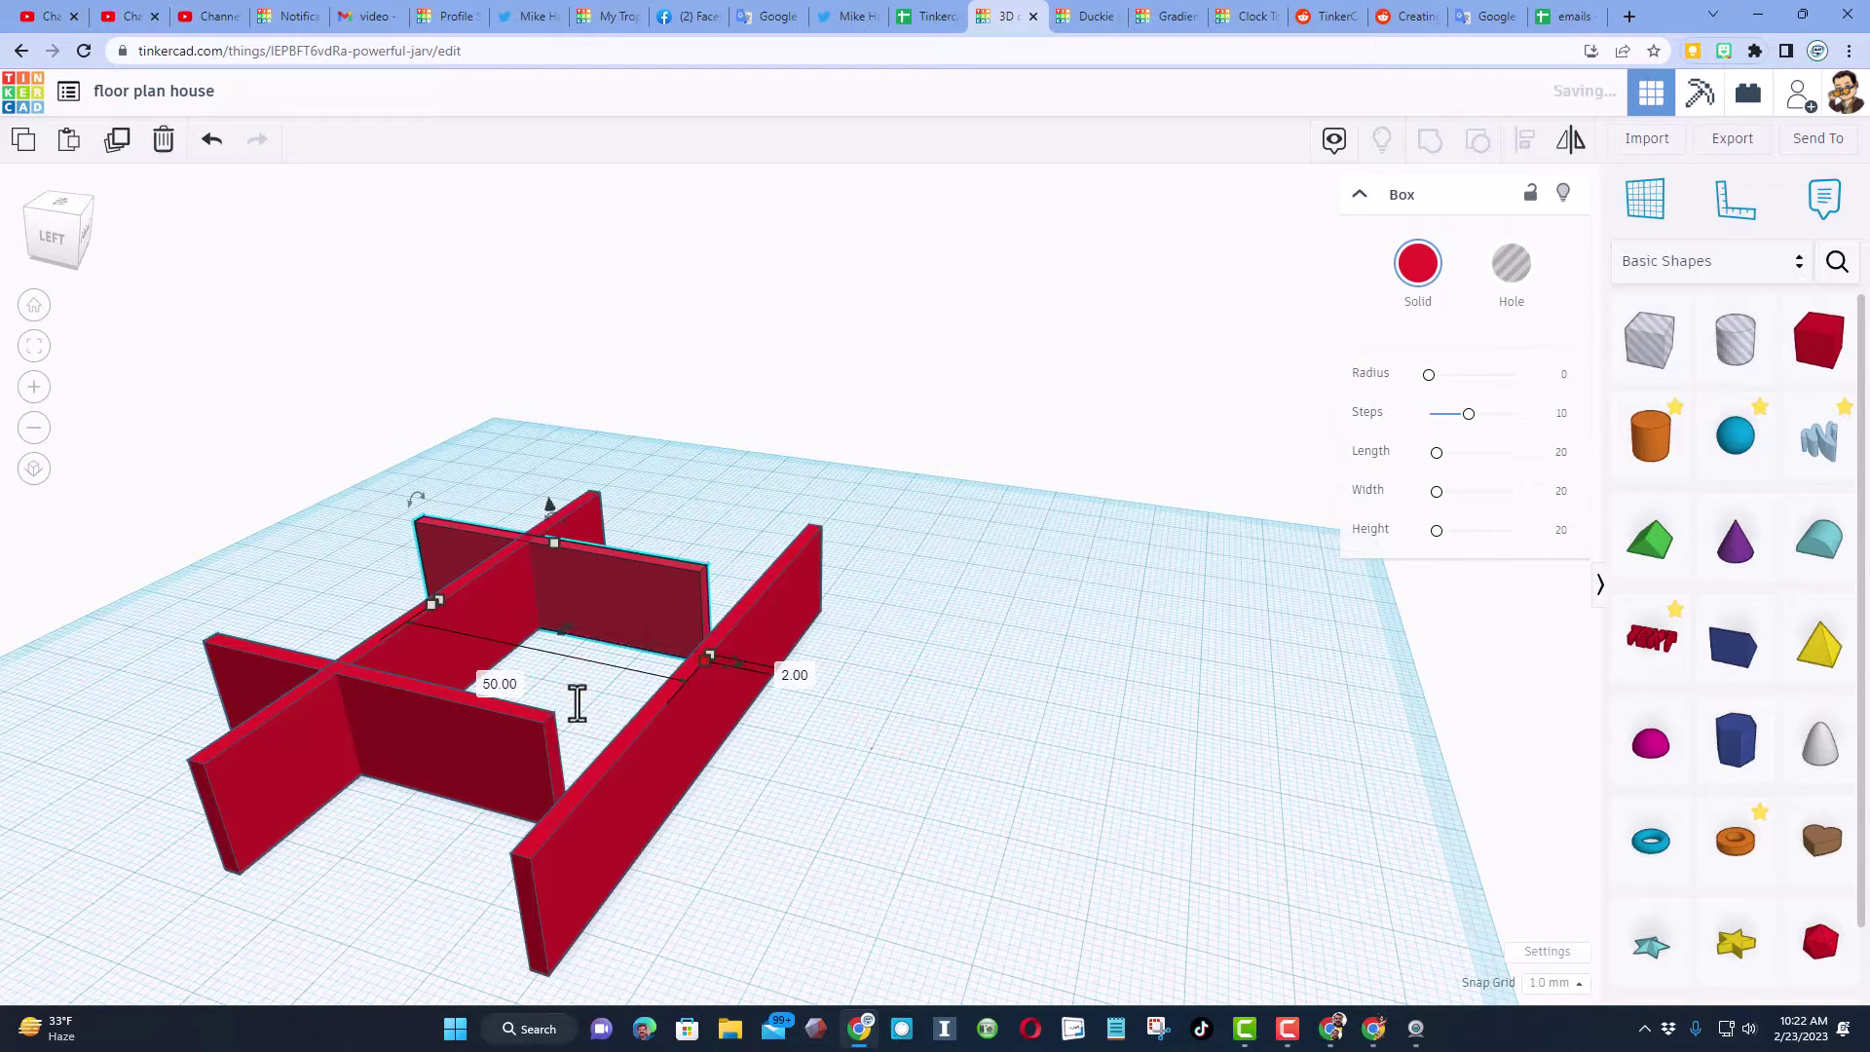
Move the right cross wall outward until it sits flush with the right ends and back corner of the long walls.
right_drag(944, 809, 827, 326)
click(826, 255)
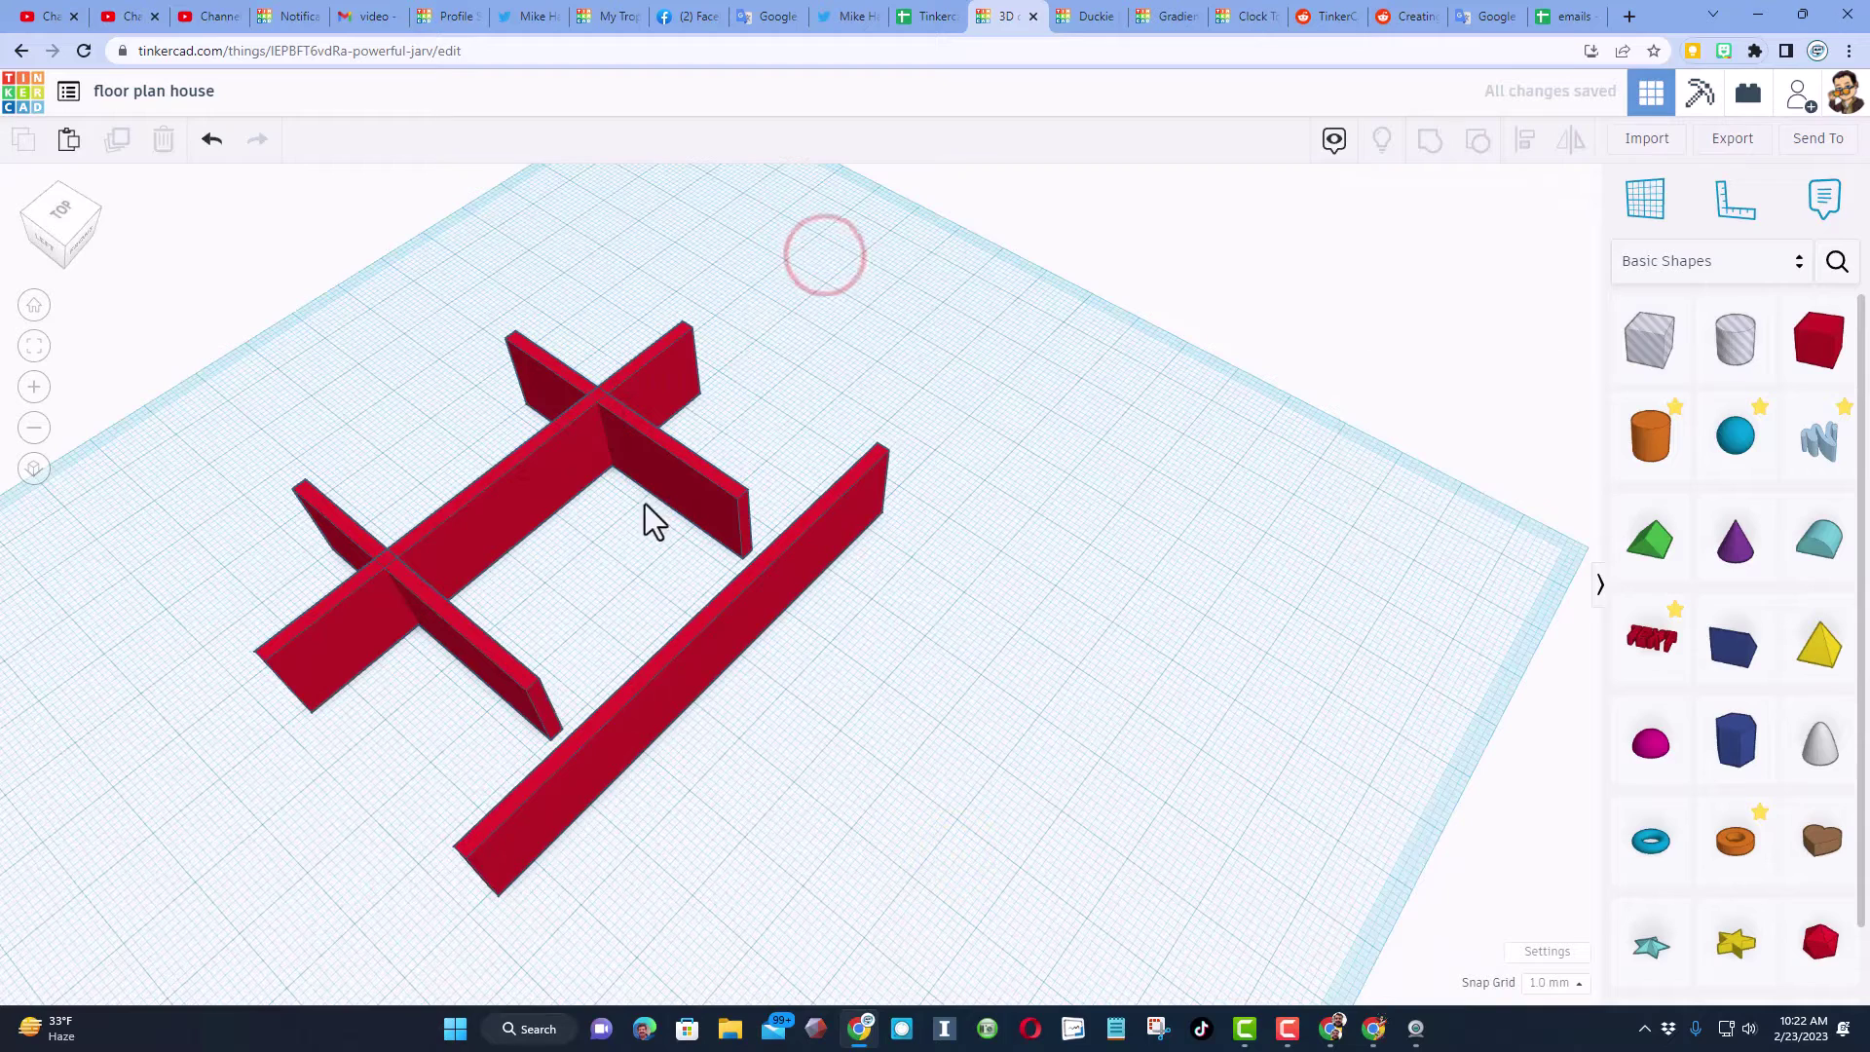
click(692, 494)
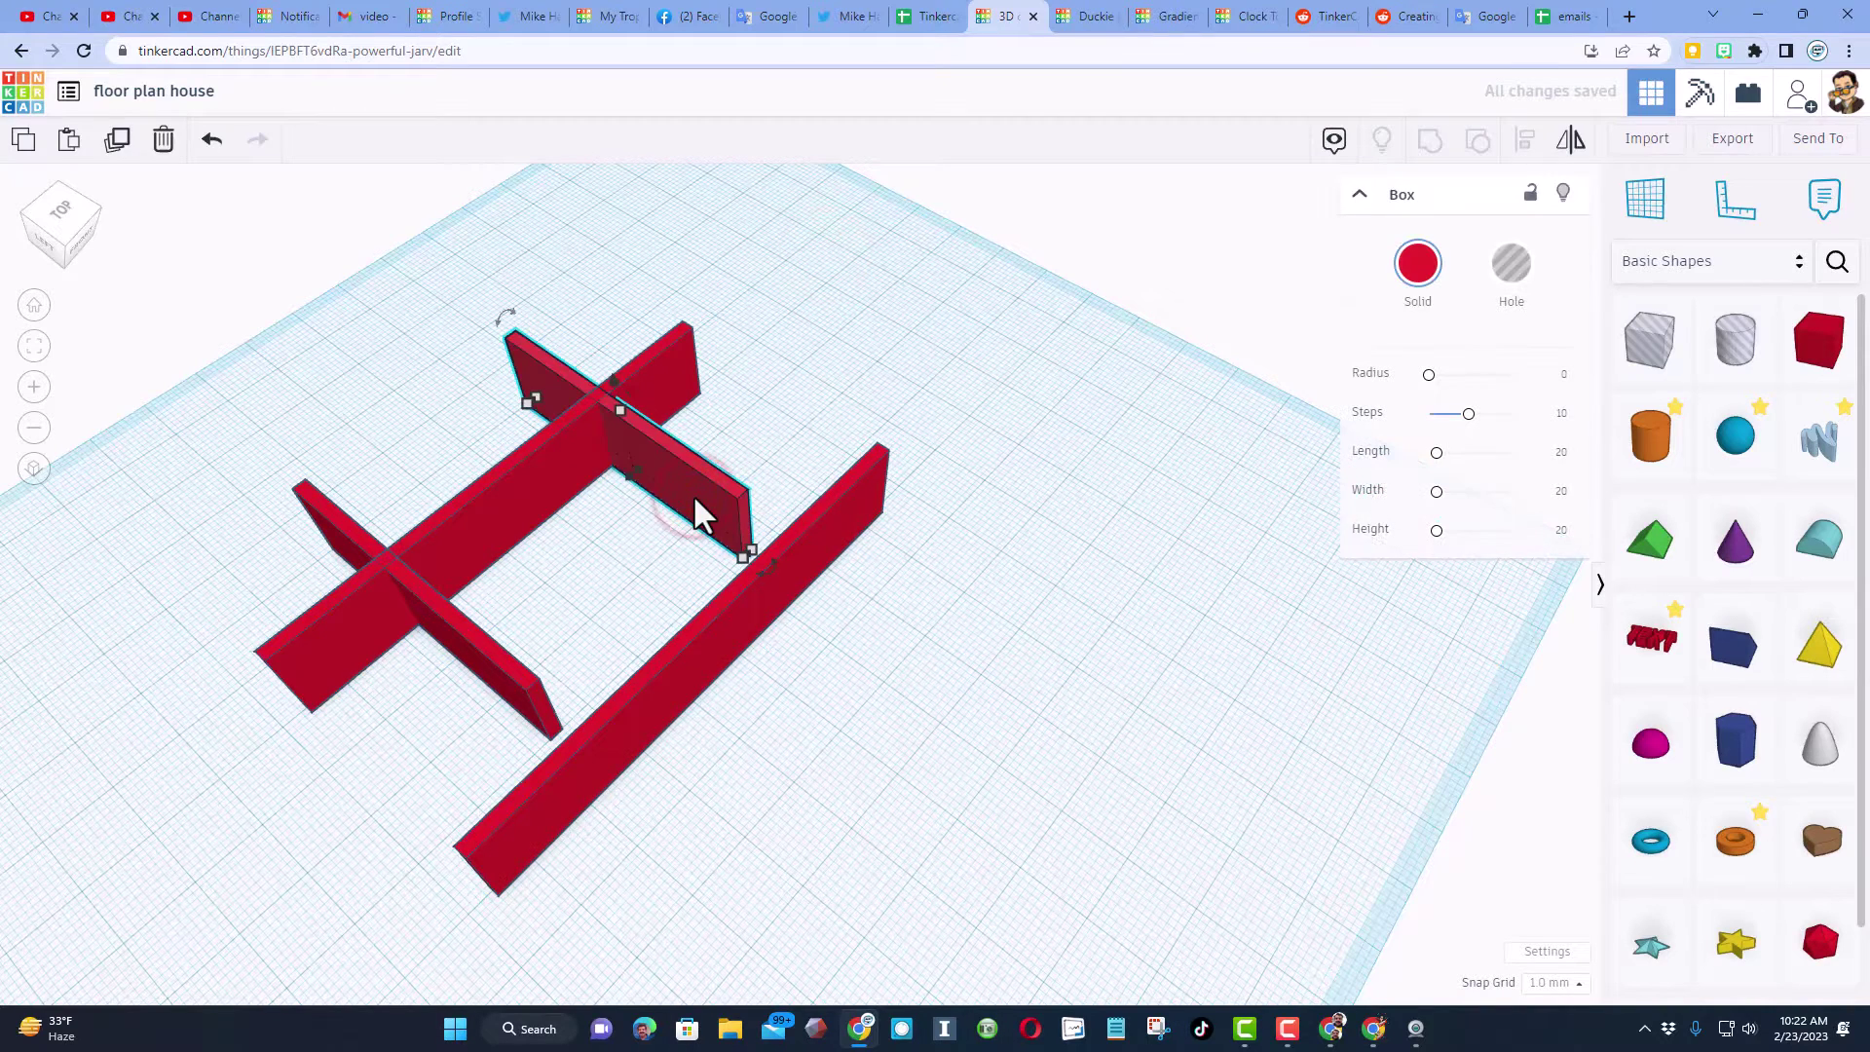
key(Right)
key(Right)
key(Right)
key(Right)
key(Right)
key(Right)
key(Right)
key(Right)
key(Right)
key(Right)
key(Right)
key(Right)
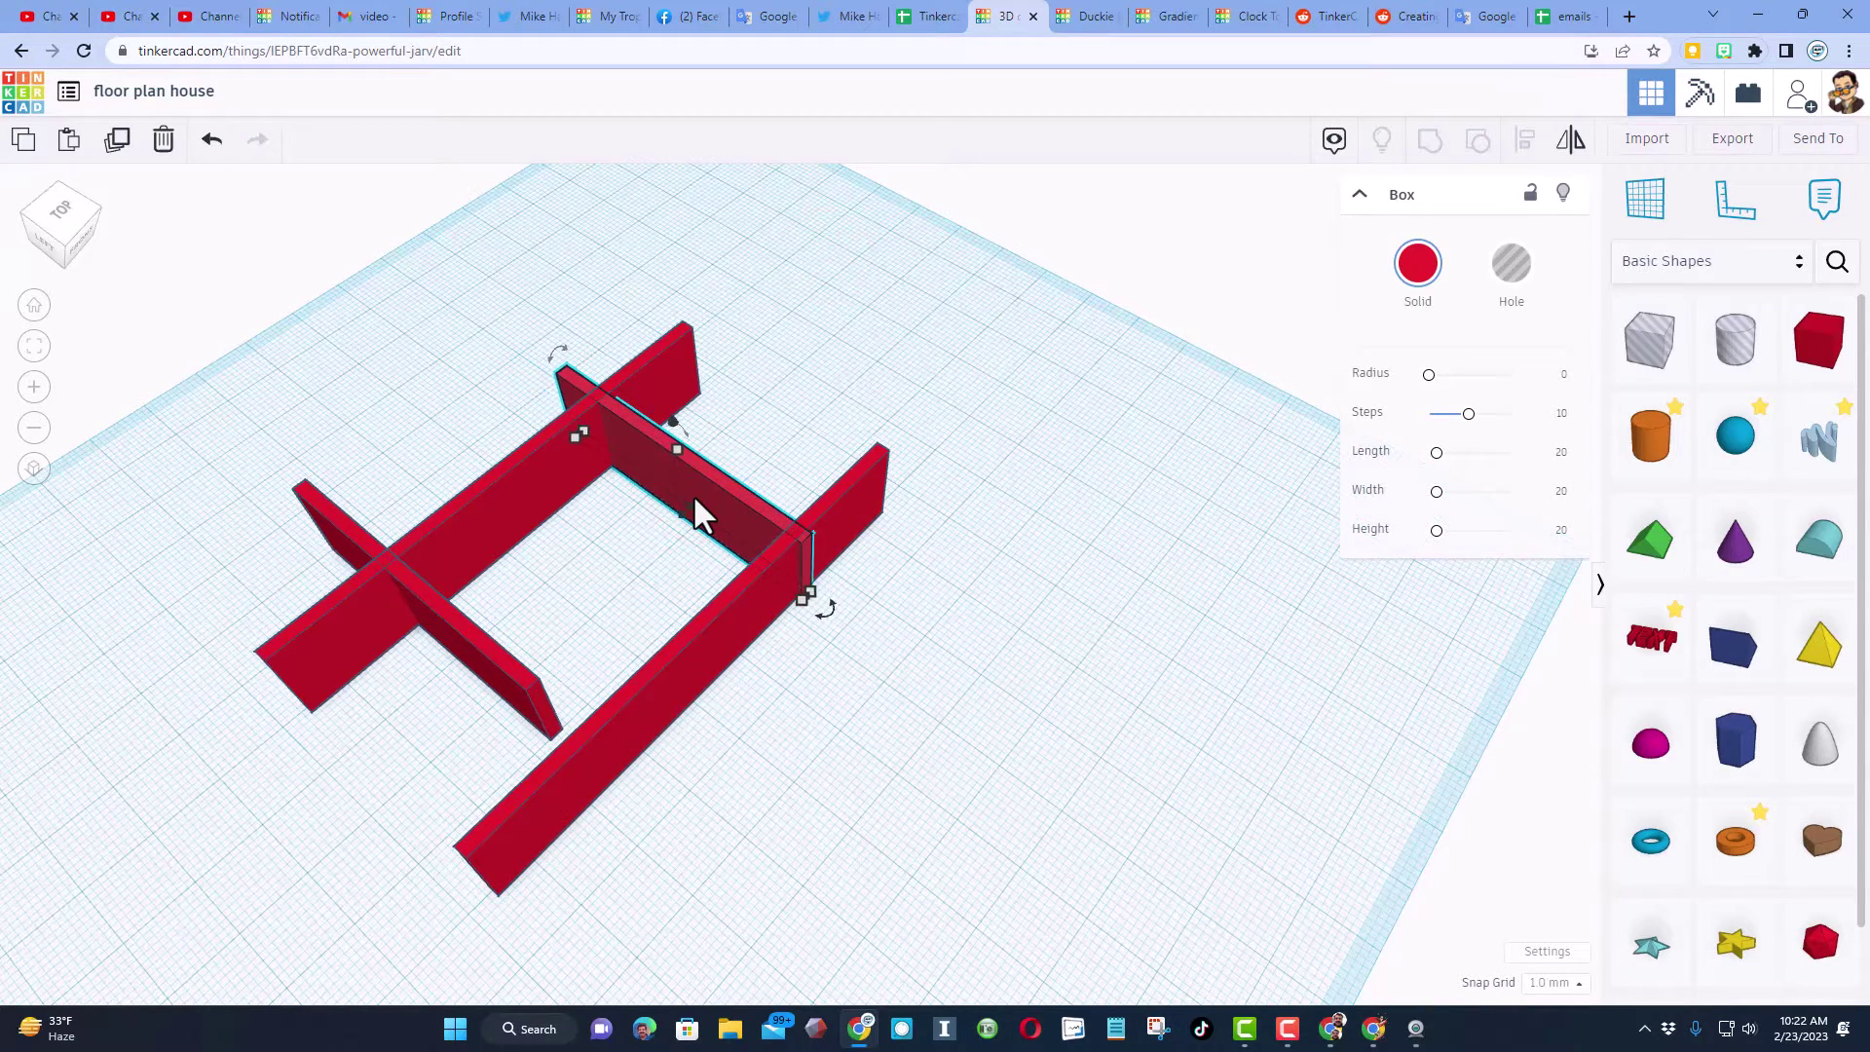
key(Up)
key(Up)
key(Up)
key(Up)
key(Up)
key(Up)
key(Up)
key(Up)
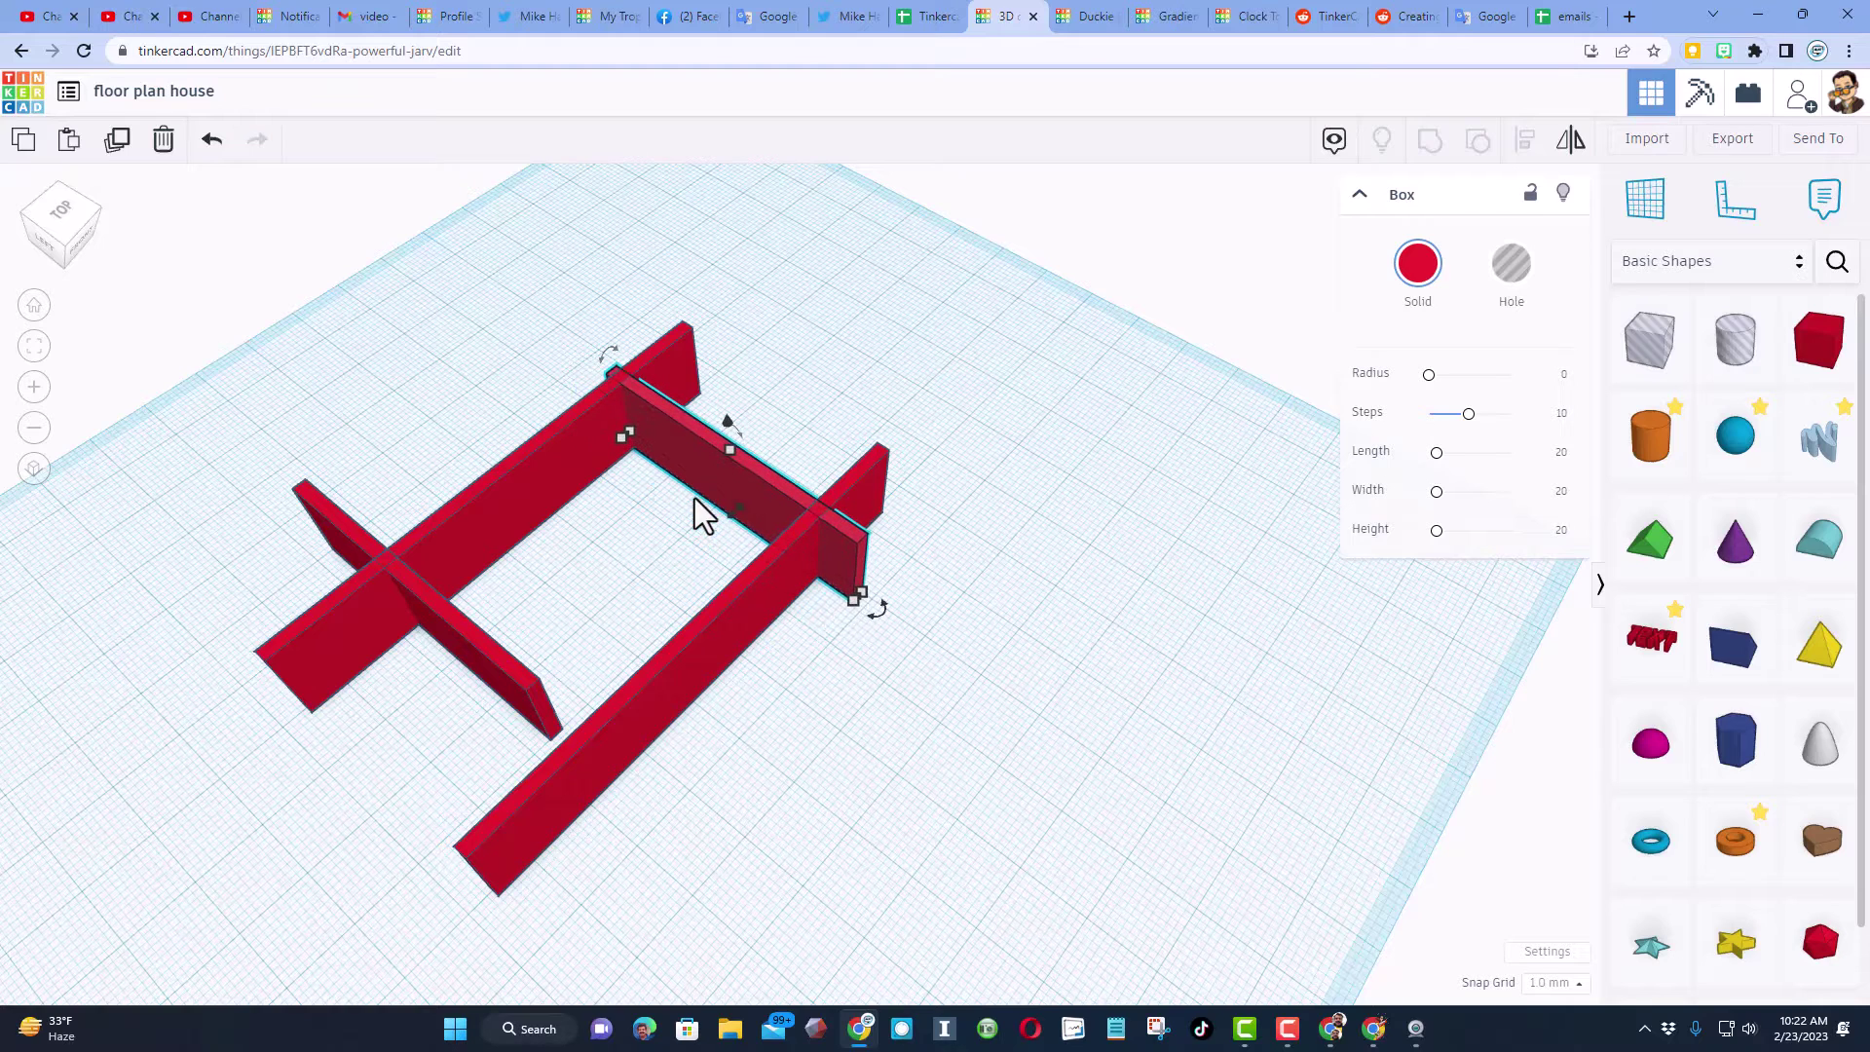
key(Up)
key(Up)
key(Up)
key(Up)
key(Up)
key(Up)
key(Up)
key(Up)
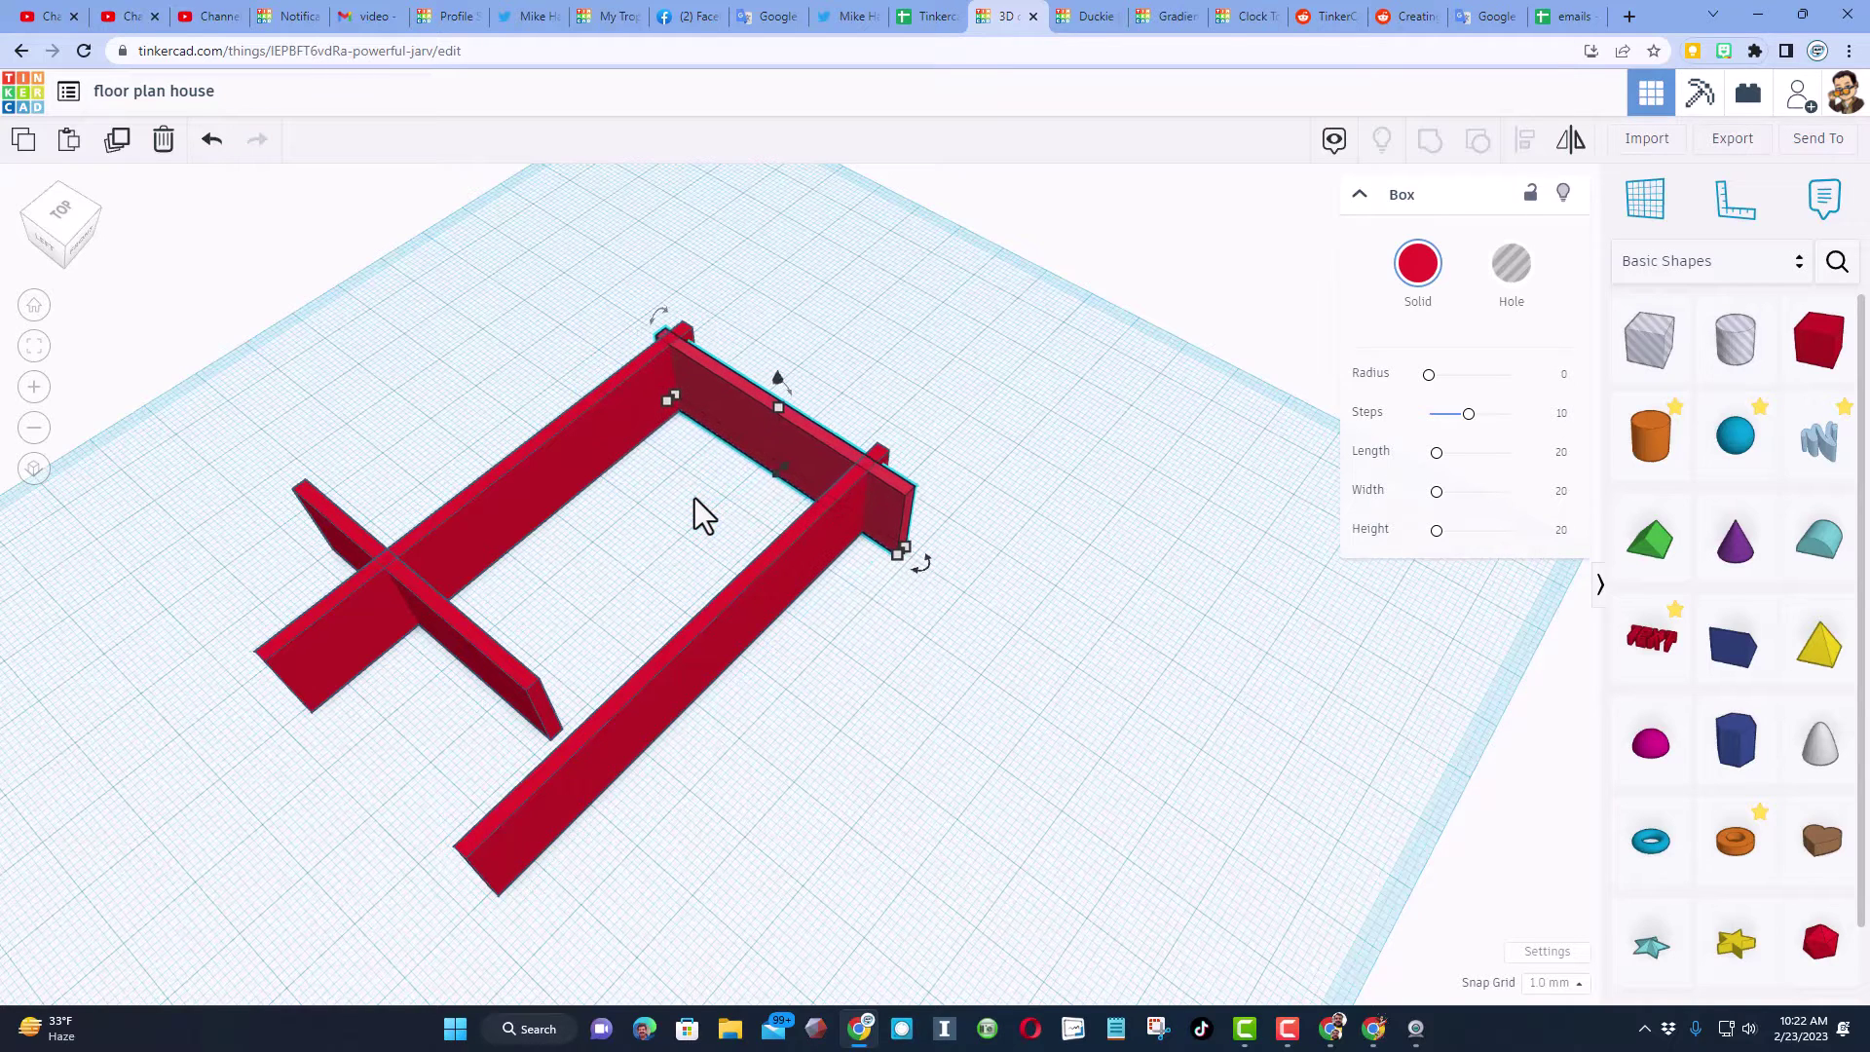
key(shift+Right)
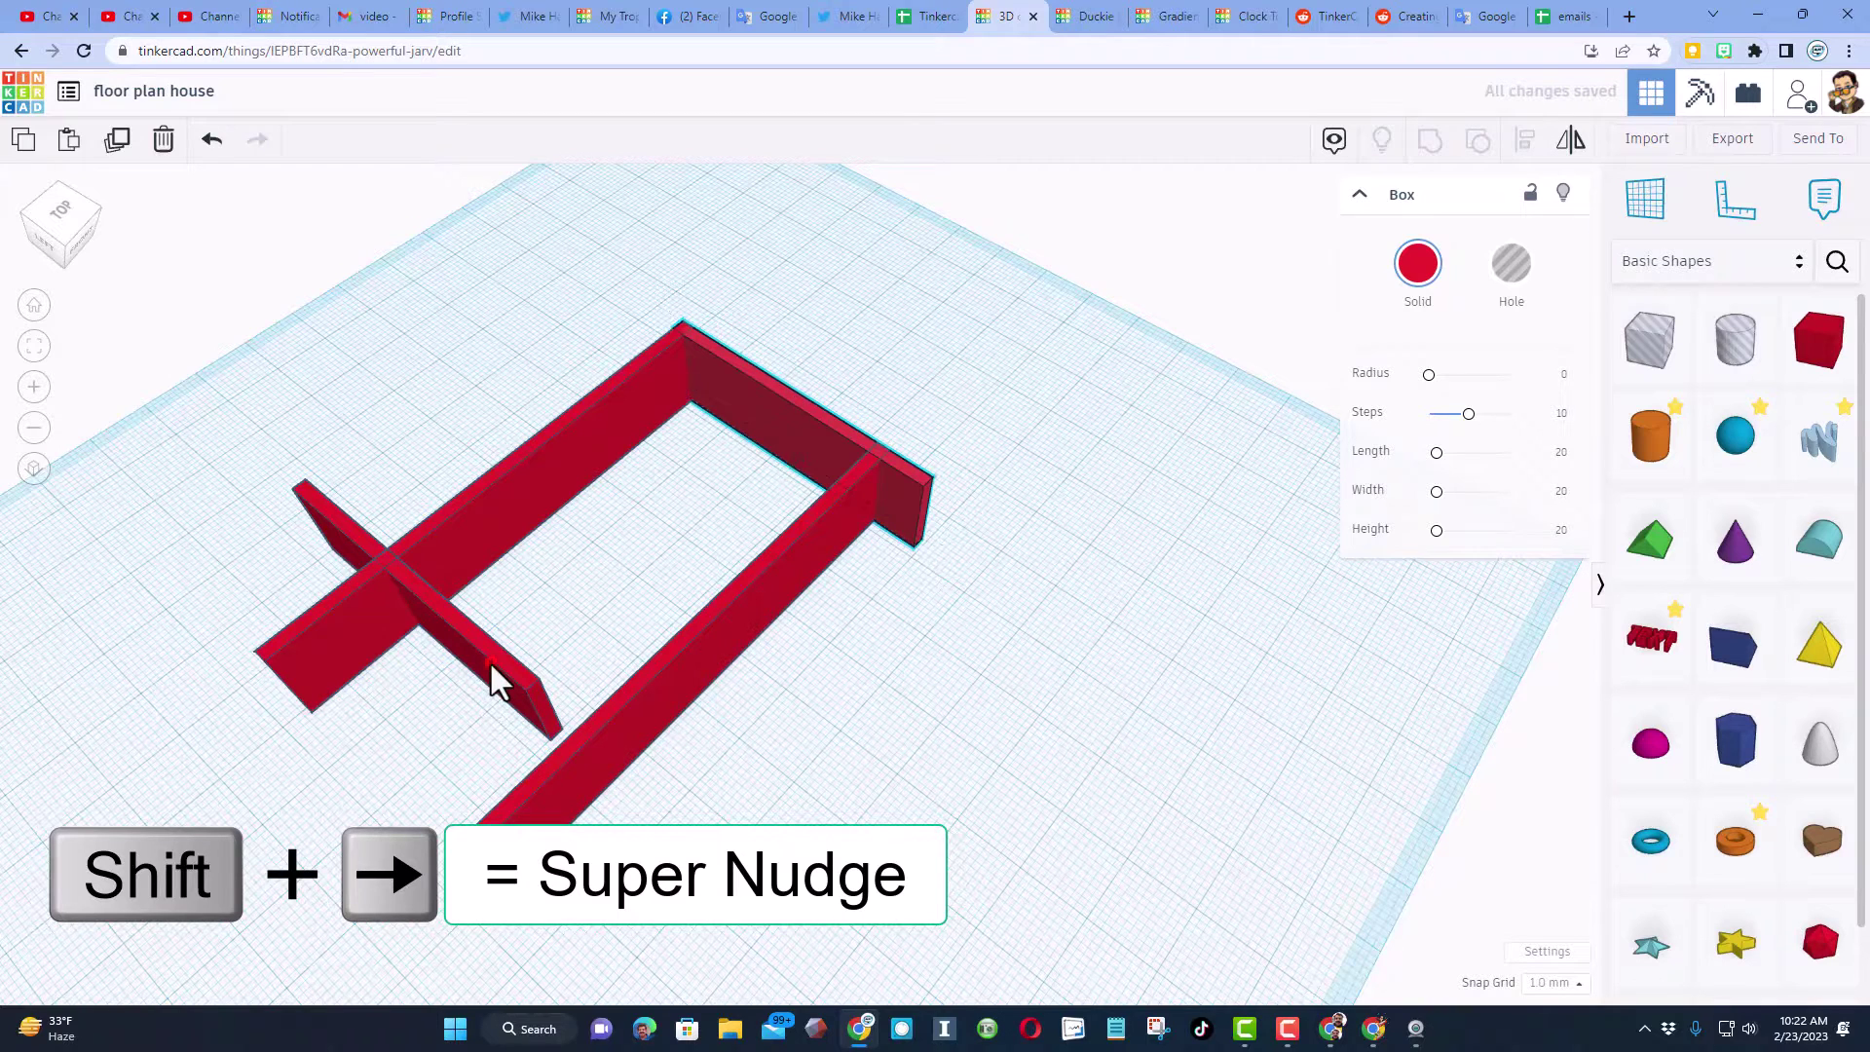
Move the left cross wall to the opposite ends of the long walls, flush with the back left corner.
click(489, 694)
key(shift+Left)
key(shift+Left)
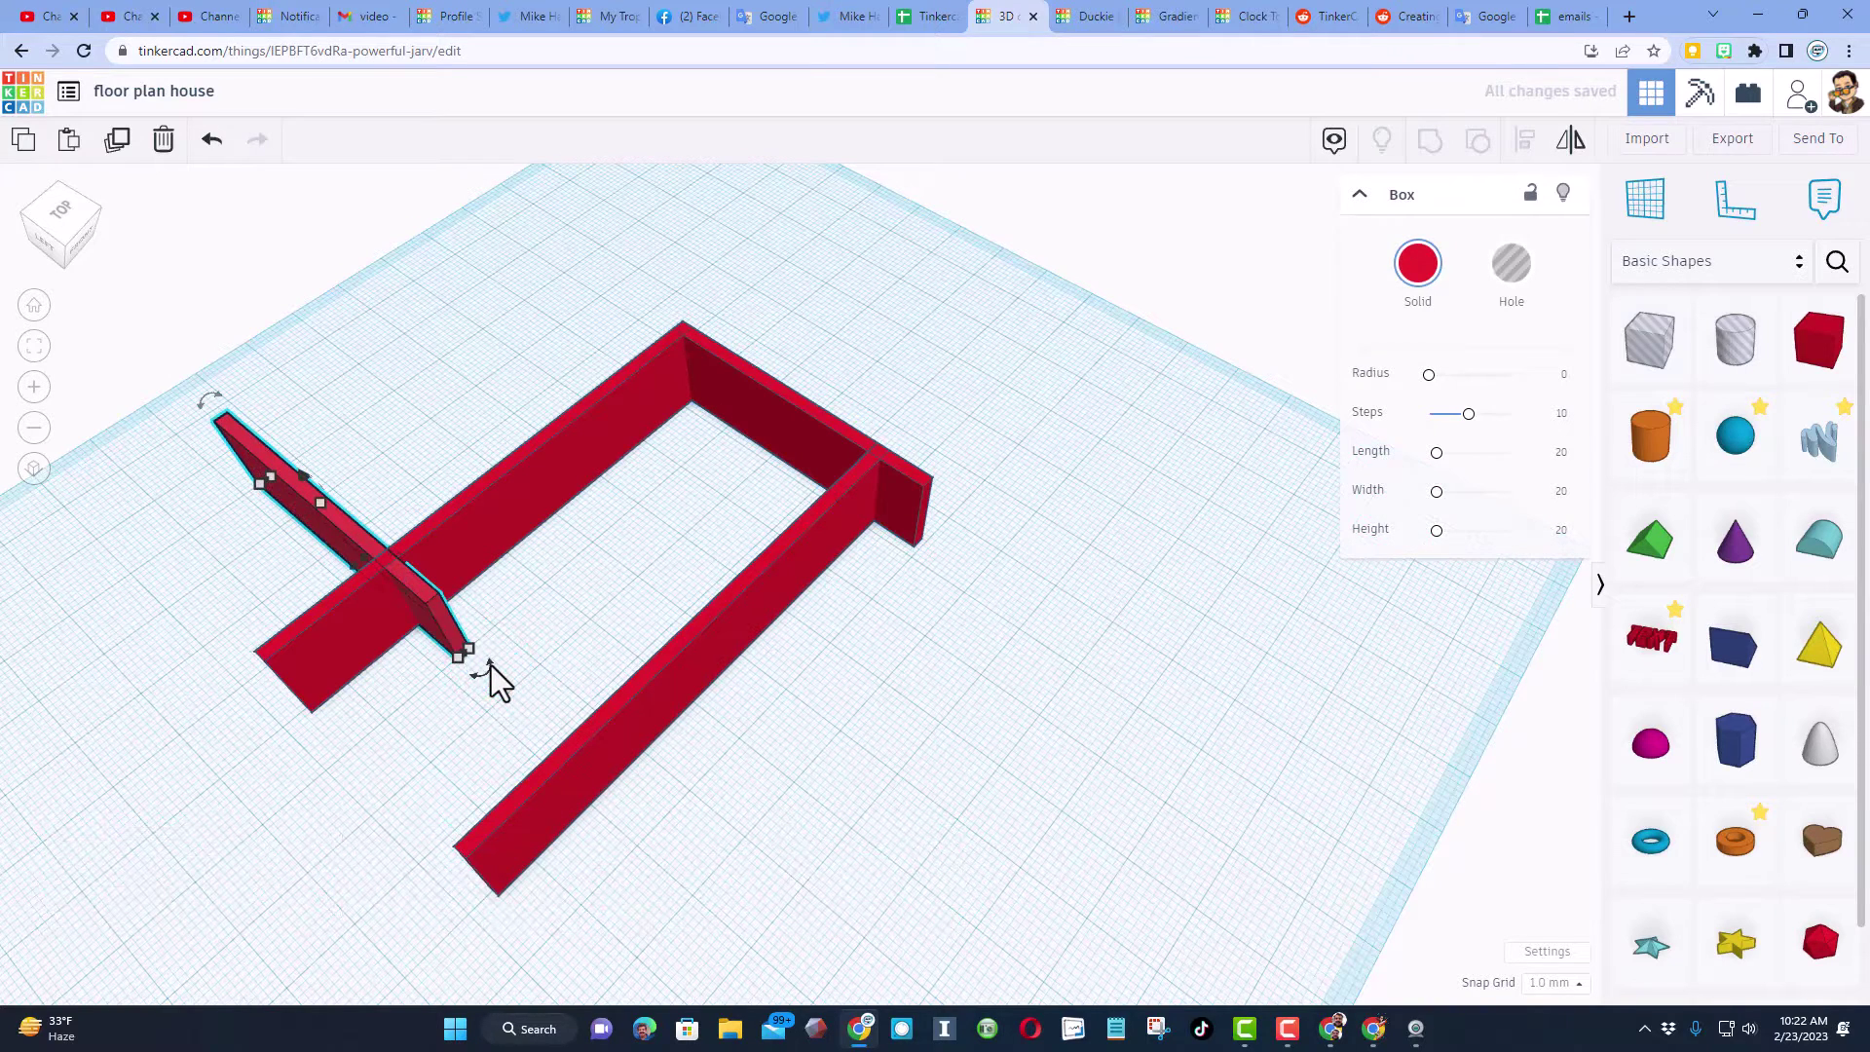
key(shift+Down)
key(shift+Down)
key(shift+Down)
key(shift+Right)
key(shift+Right)
key(shift+Right)
key(shift+Right)
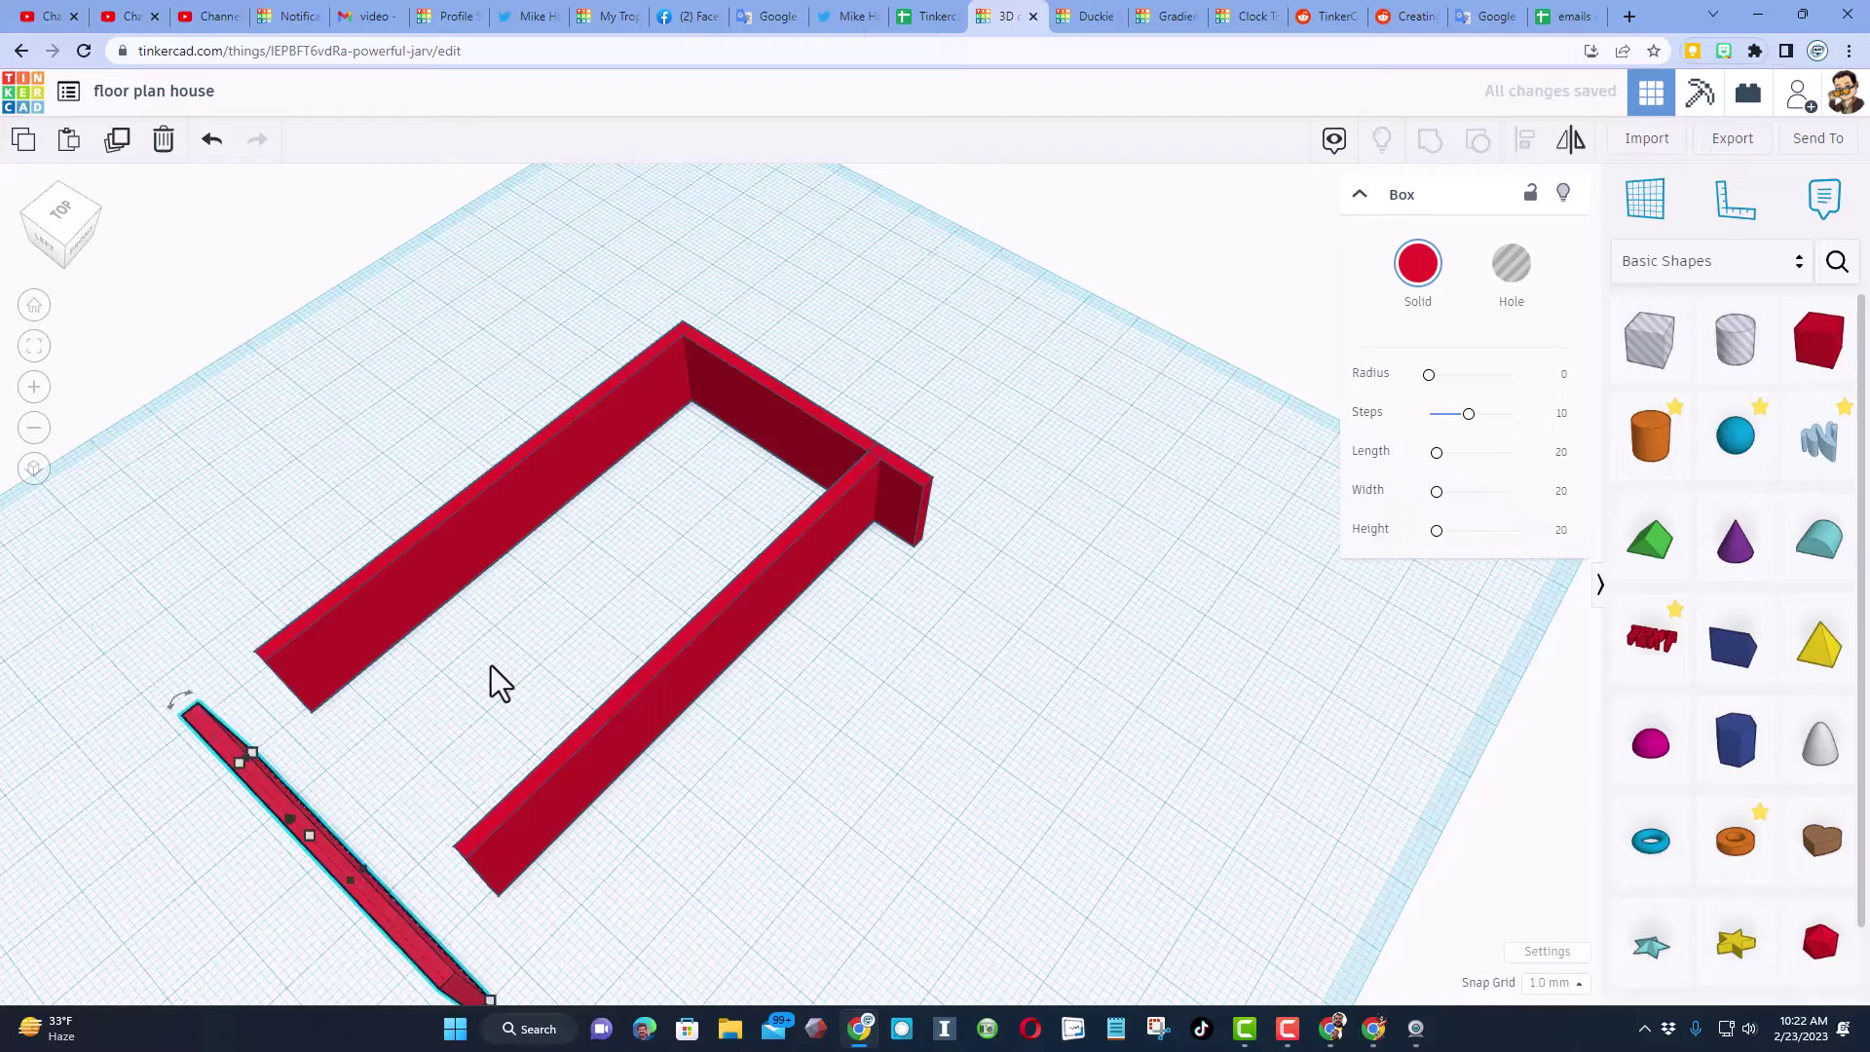
key(shift+Up)
right_drag(723, 577, 487, 437)
key(Up)
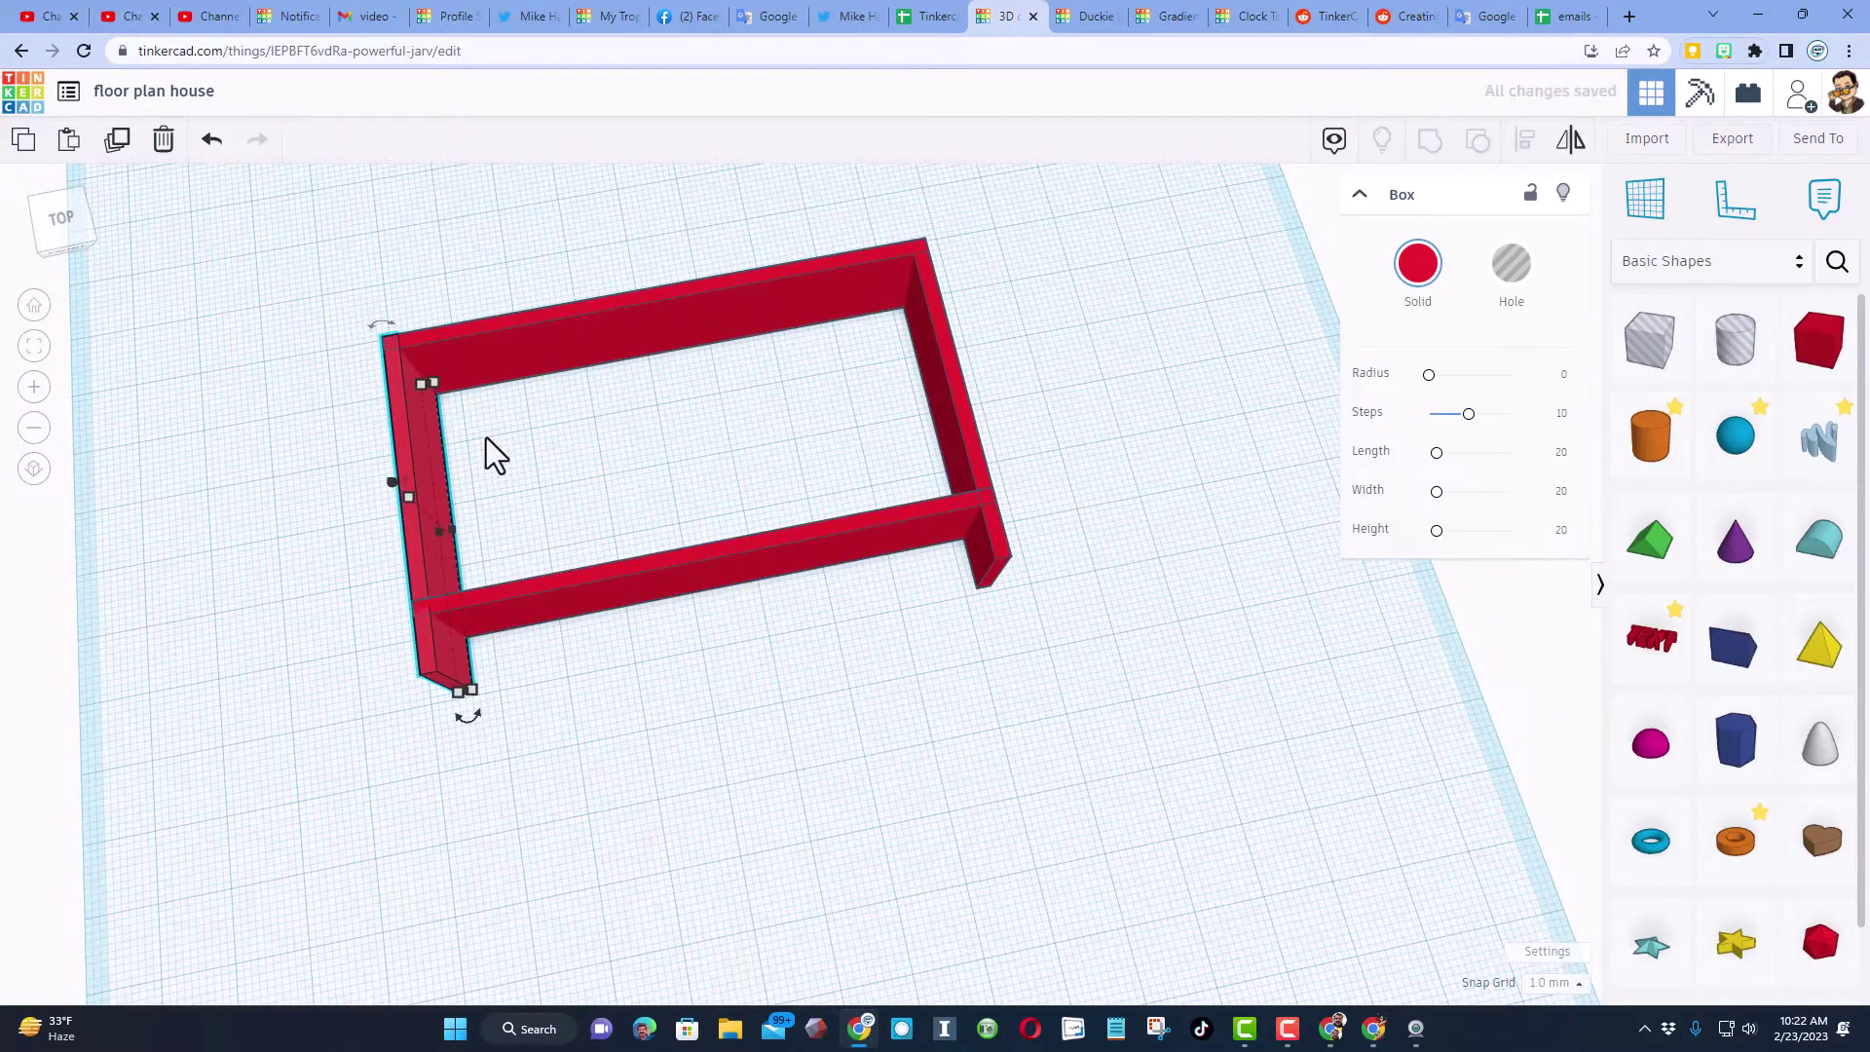
Move the front long wall outward until it meets the front ends of both short walls, closing the rectangle.
click(595, 600)
key(Down)
key(Down)
key(Down)
key(Down)
key(Down)
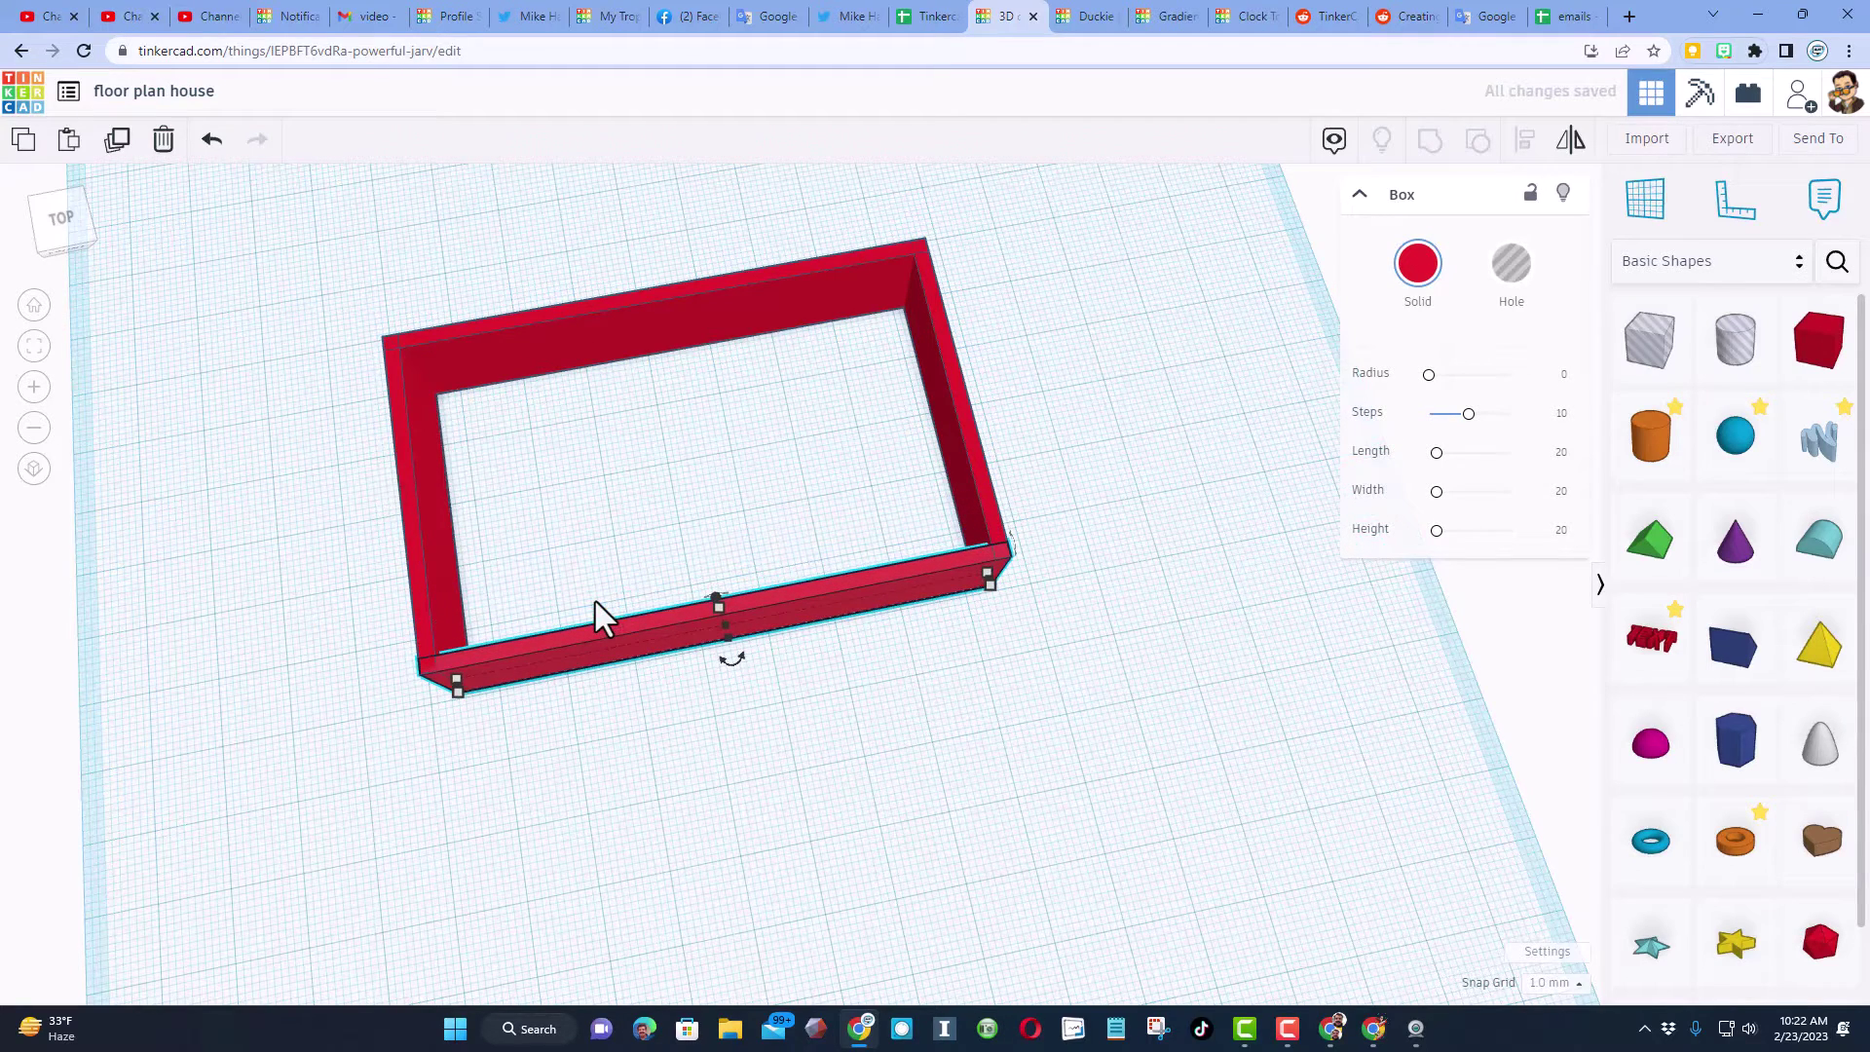
click(613, 539)
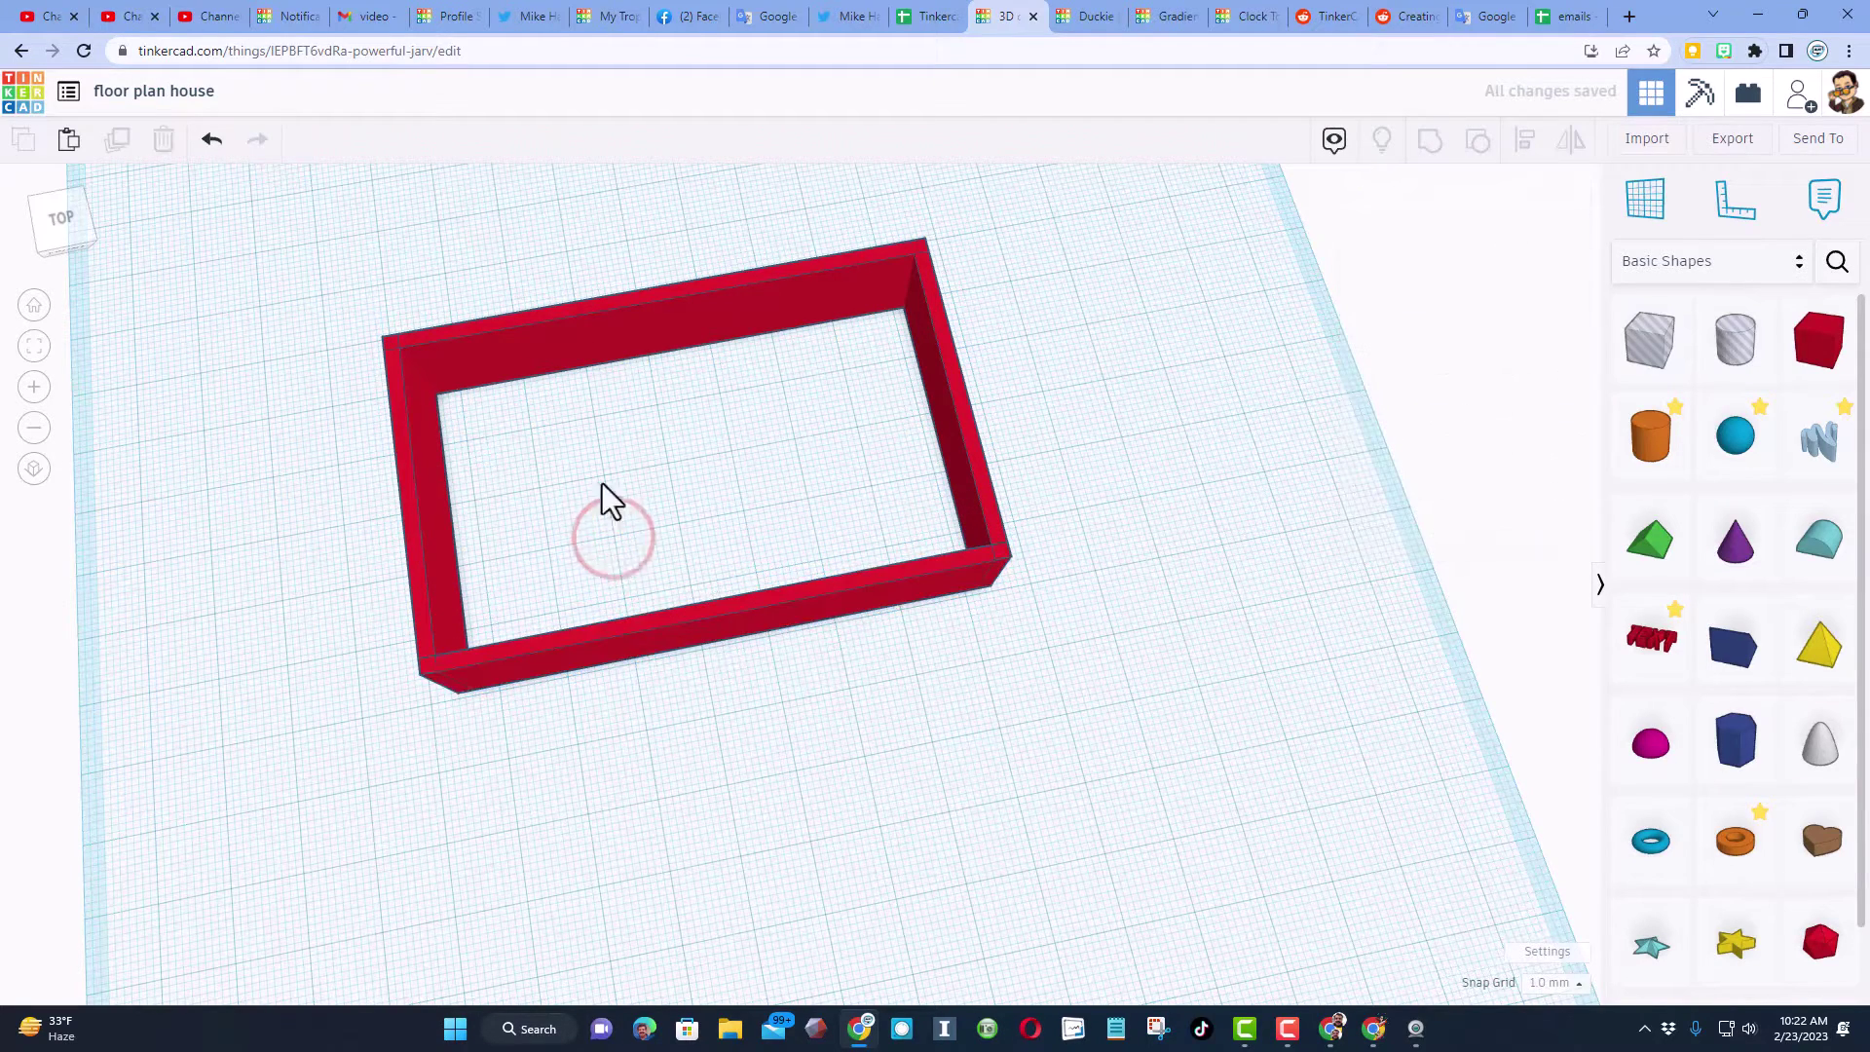
Select overlapping sets of three walls and align them flush with the rectangle's outer edges.
drag(346, 261, 1014, 396)
key(l)
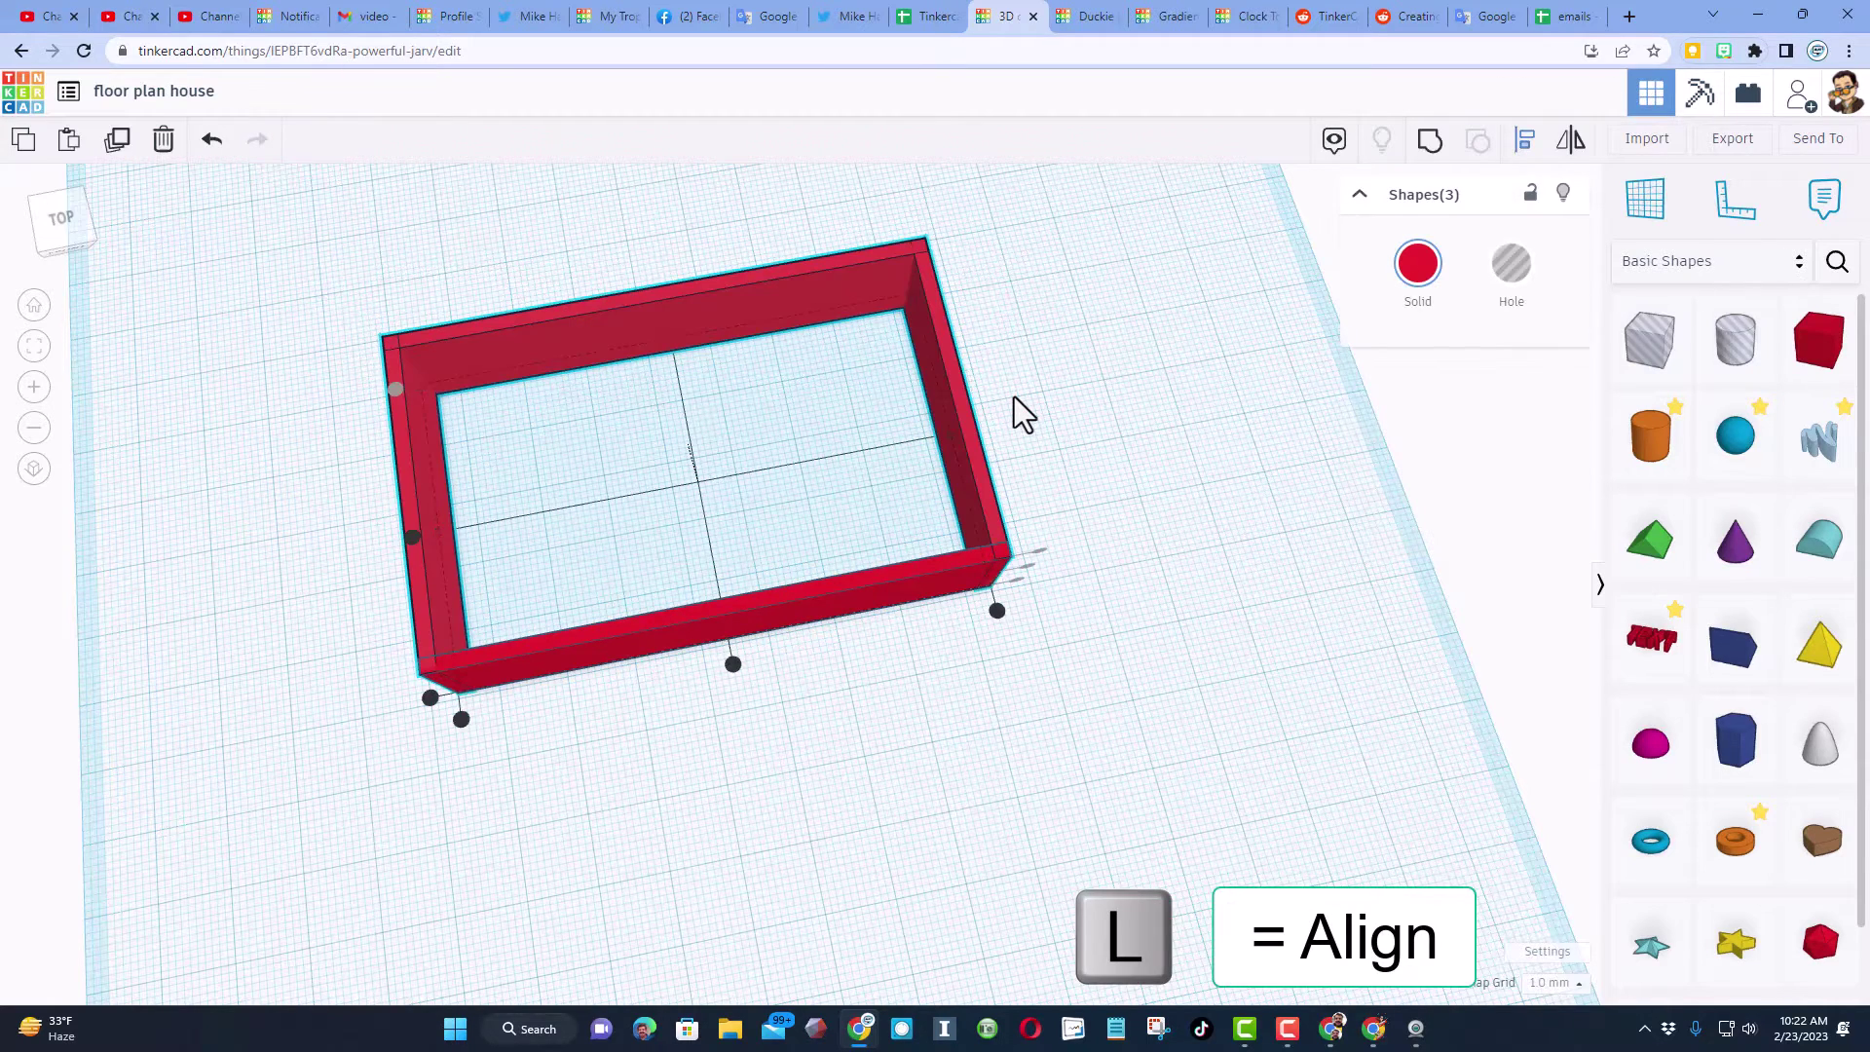
click(388, 390)
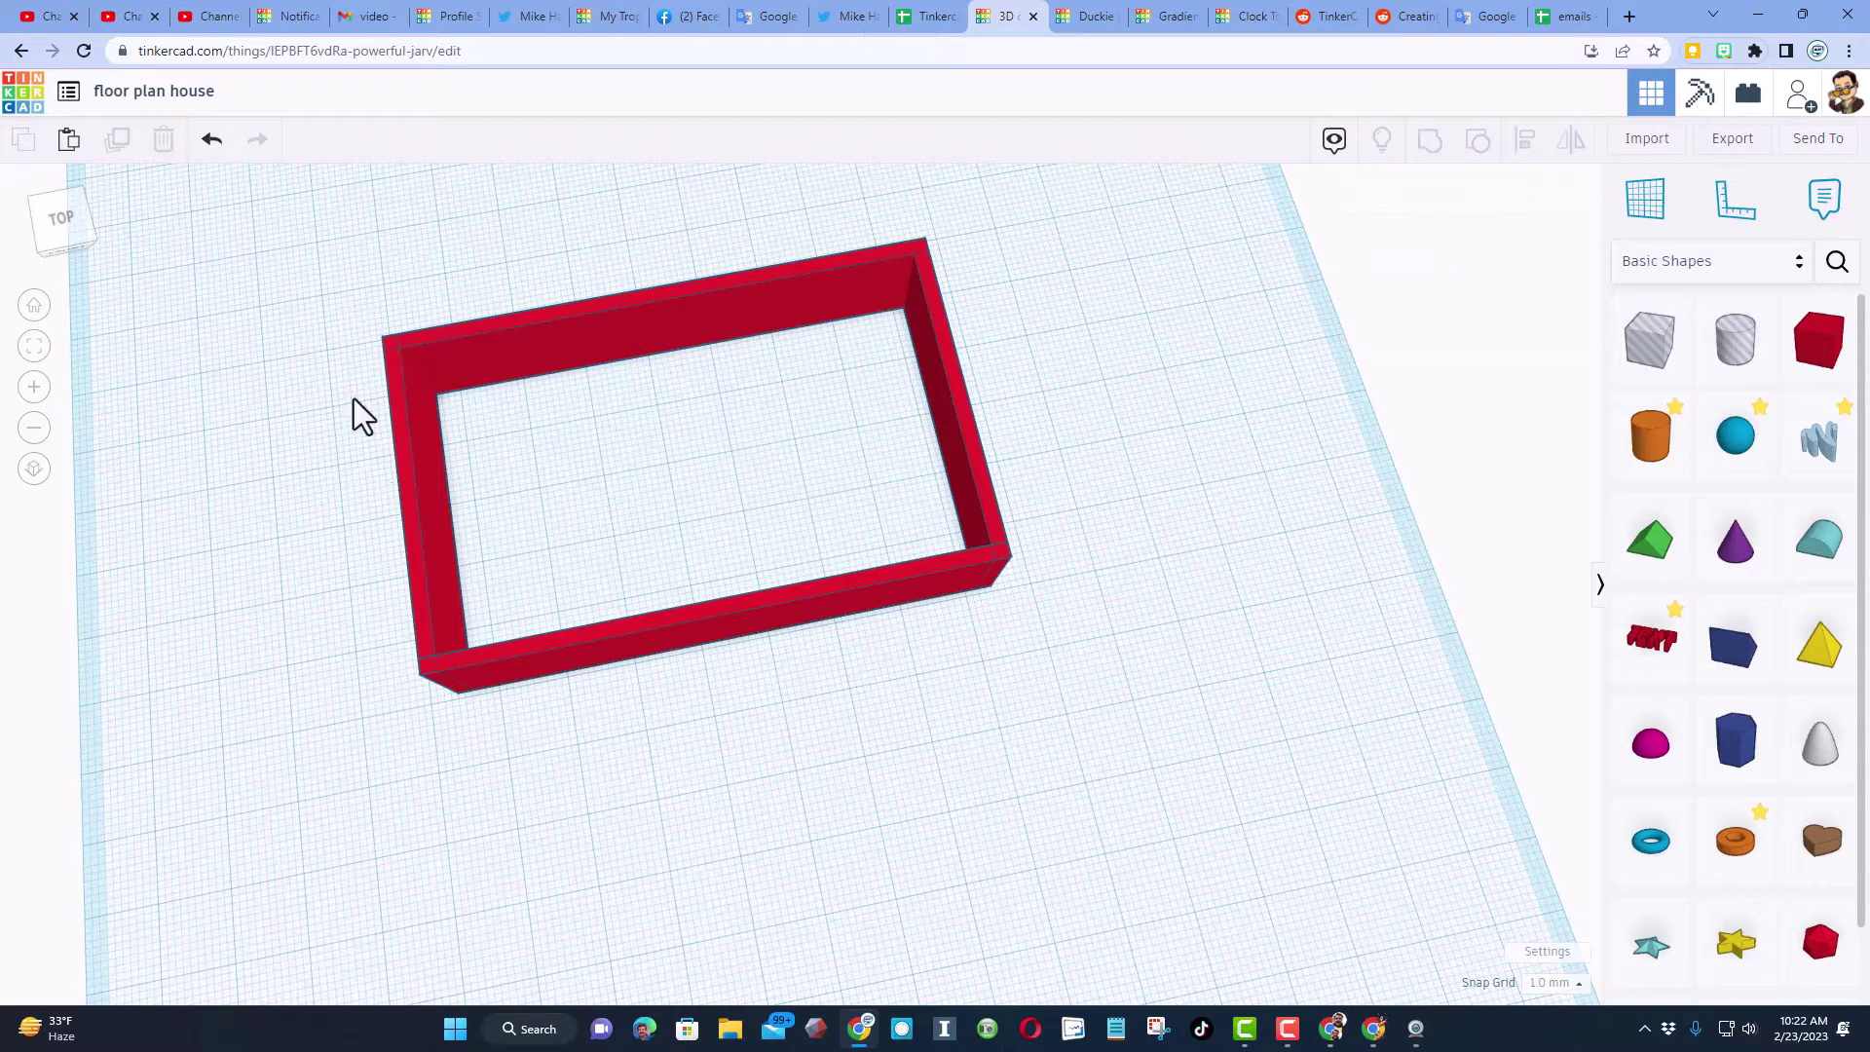
drag(451, 757, 1260, 540)
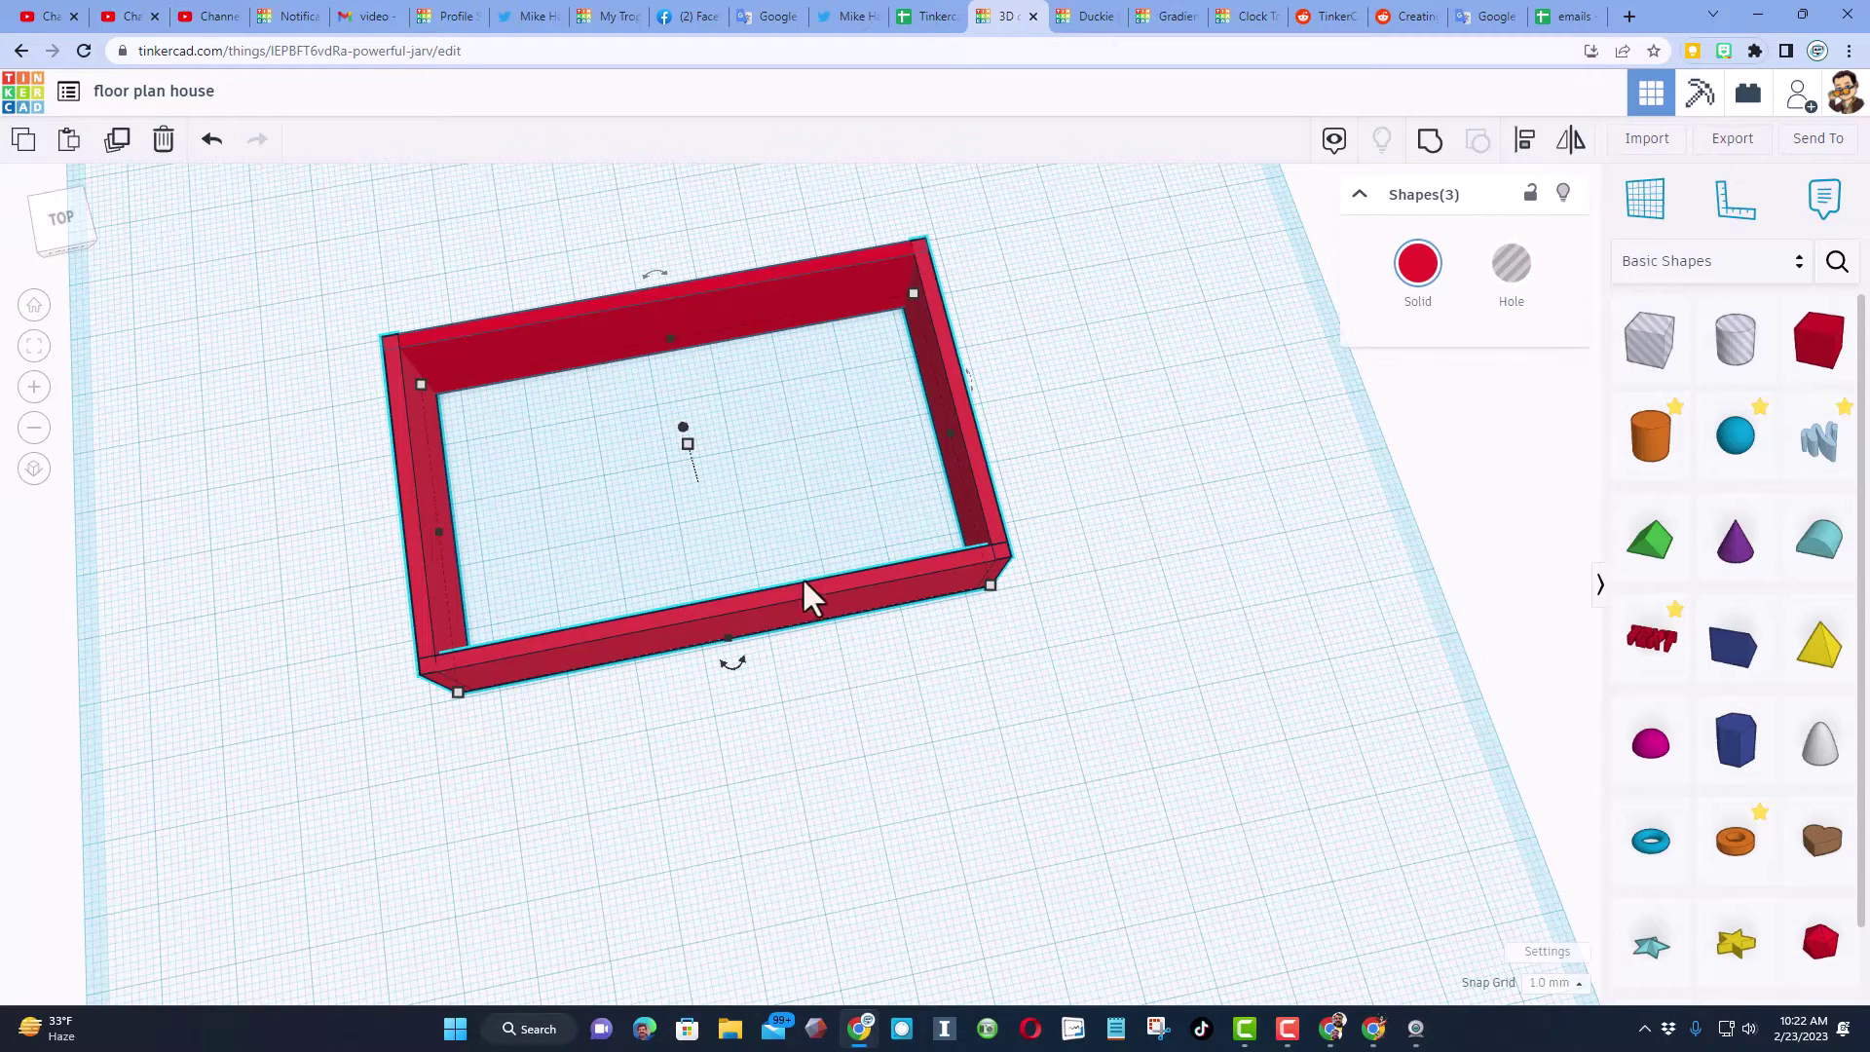
click(1526, 147)
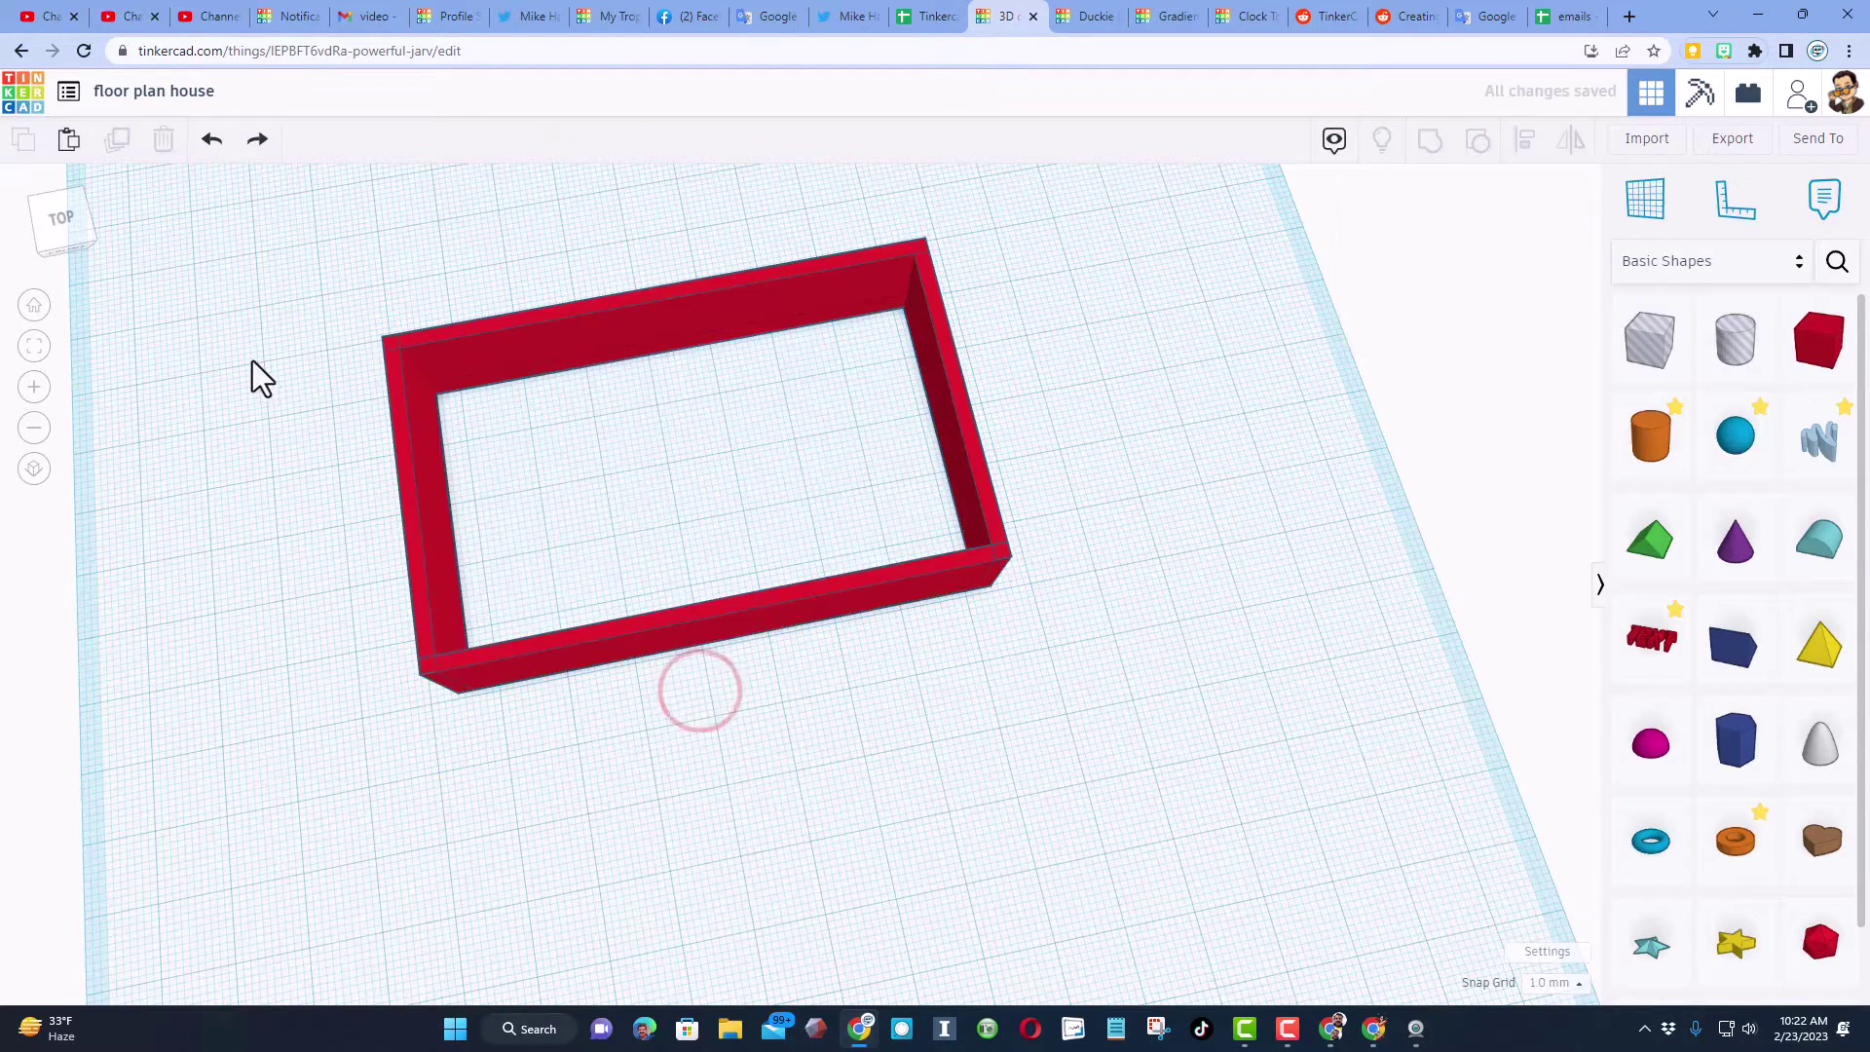
drag(257, 336, 949, 422)
Duplicate the right short wall and move the copy outside the rectangle, beside its right side.
click(963, 431)
key(ctrl+d)
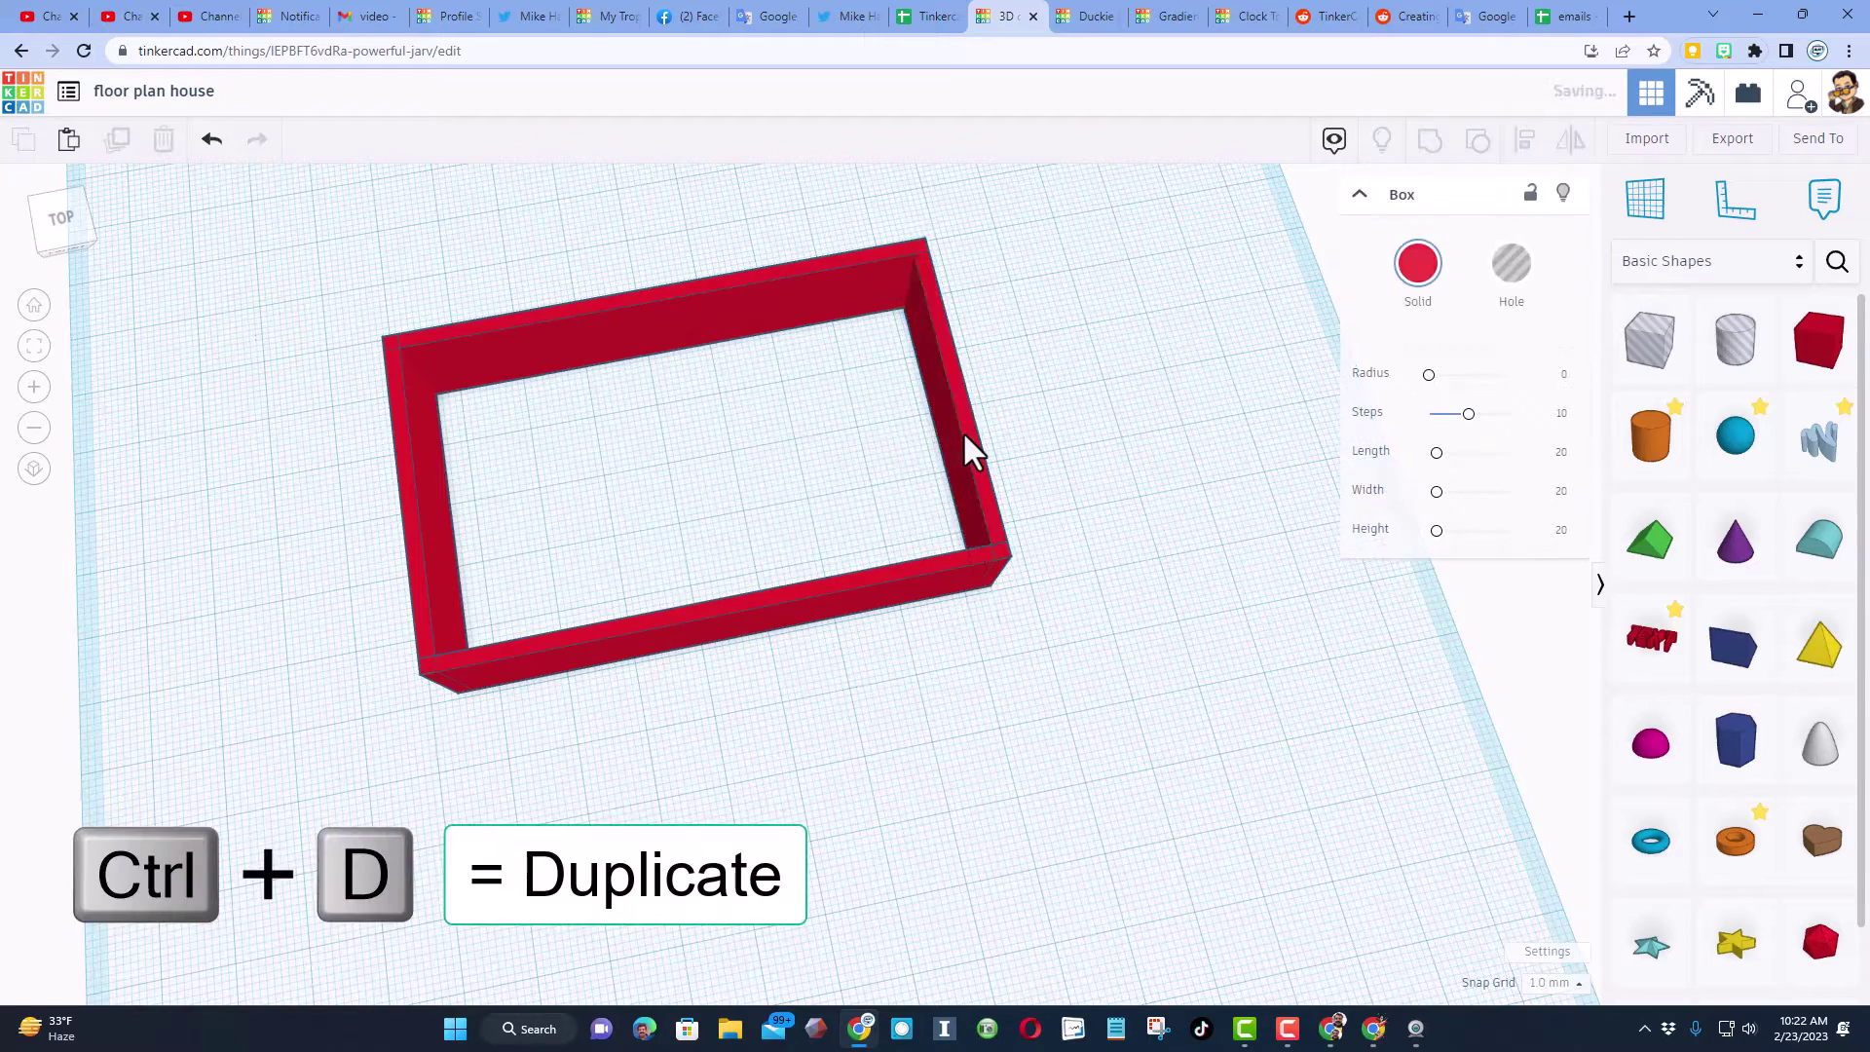
key(shift+Right)
Group the four outer walls into one shape, leaving out the spare wall beside them.
click(1183, 561)
right_drag(1183, 561, 1093, 605)
click(625, 427)
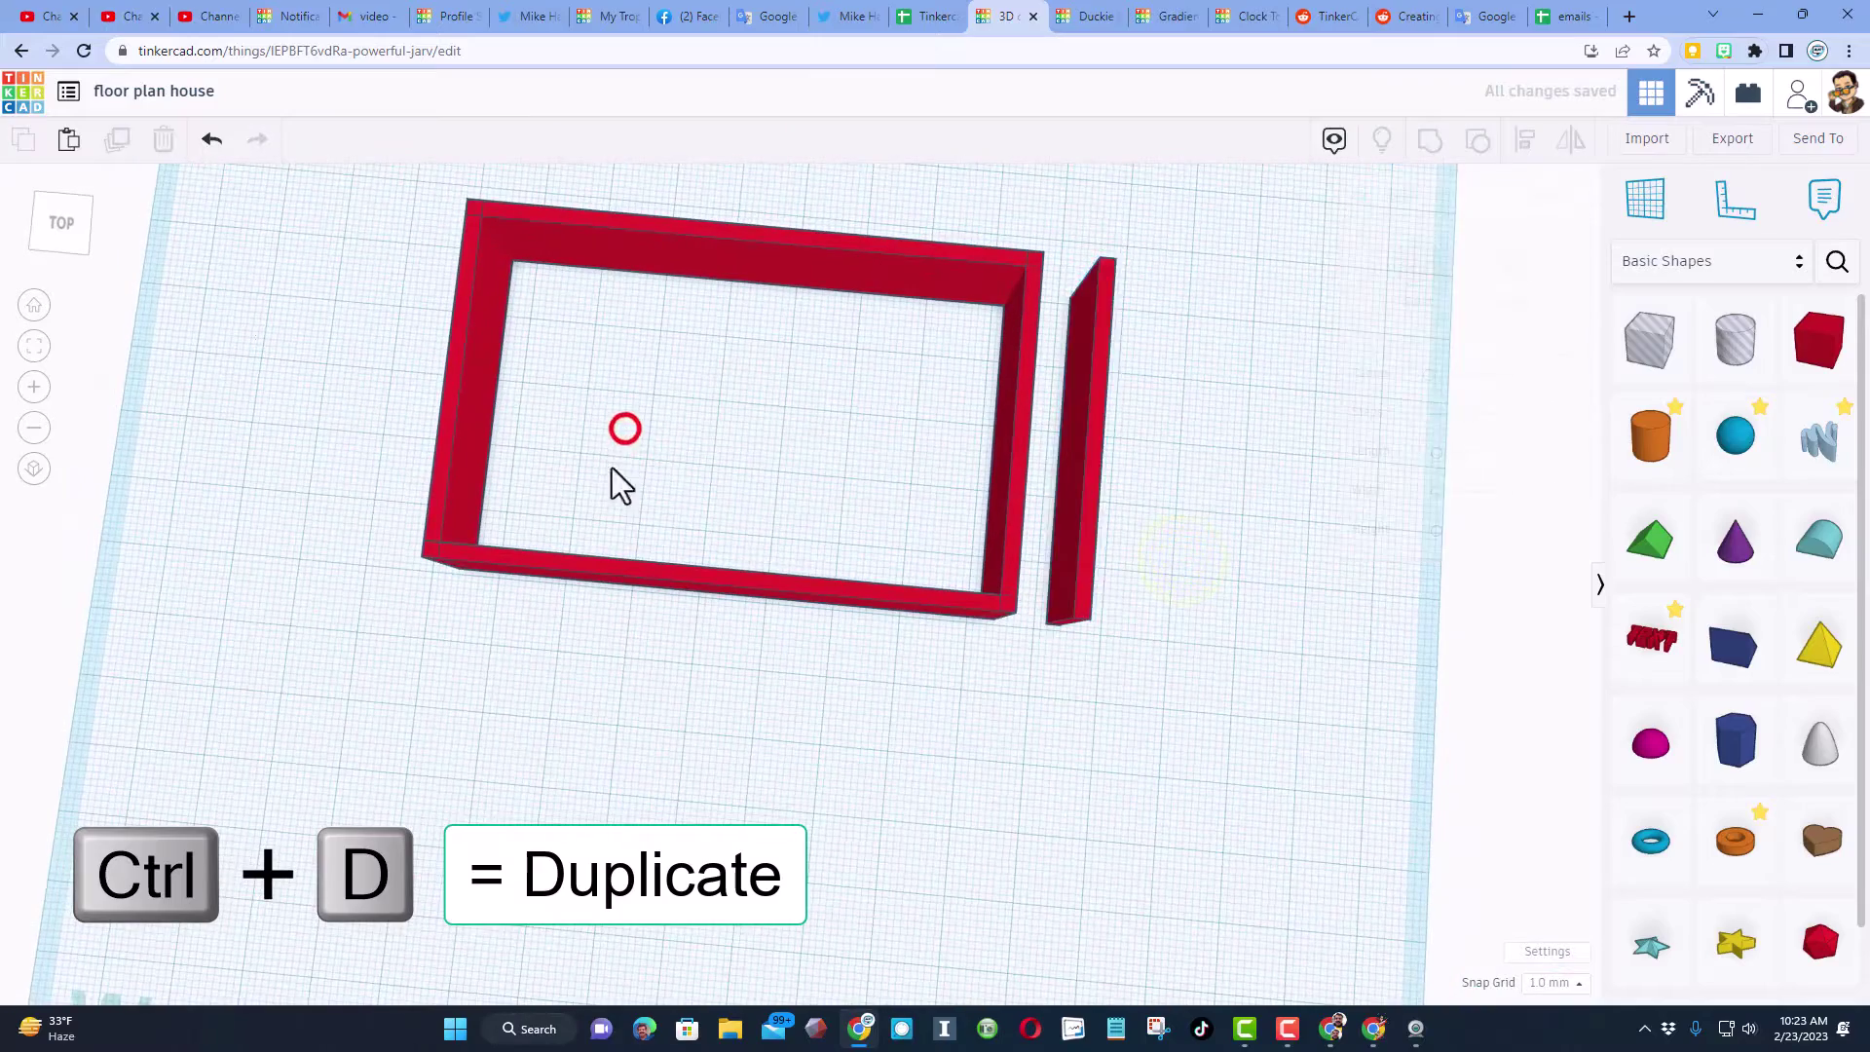
scroll(676, 498, down, 2)
drag(421, 242, 943, 624)
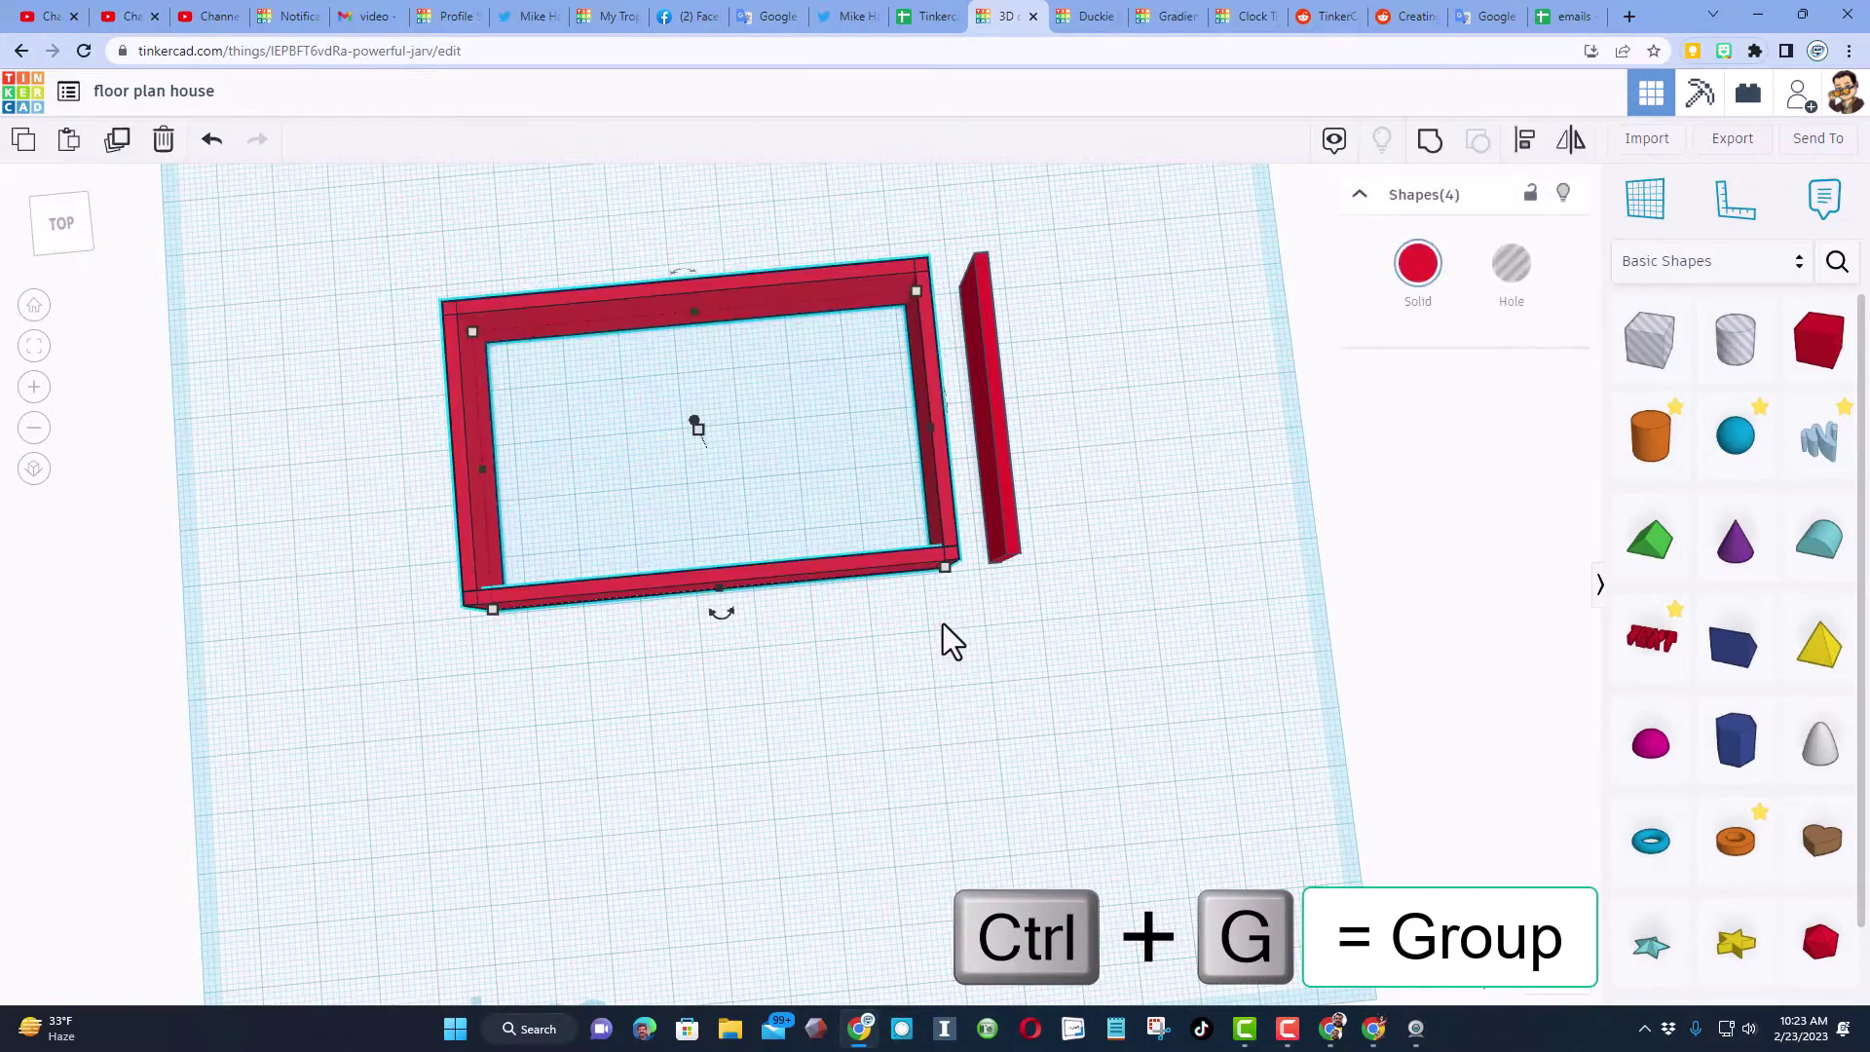
key(ctrl+g)
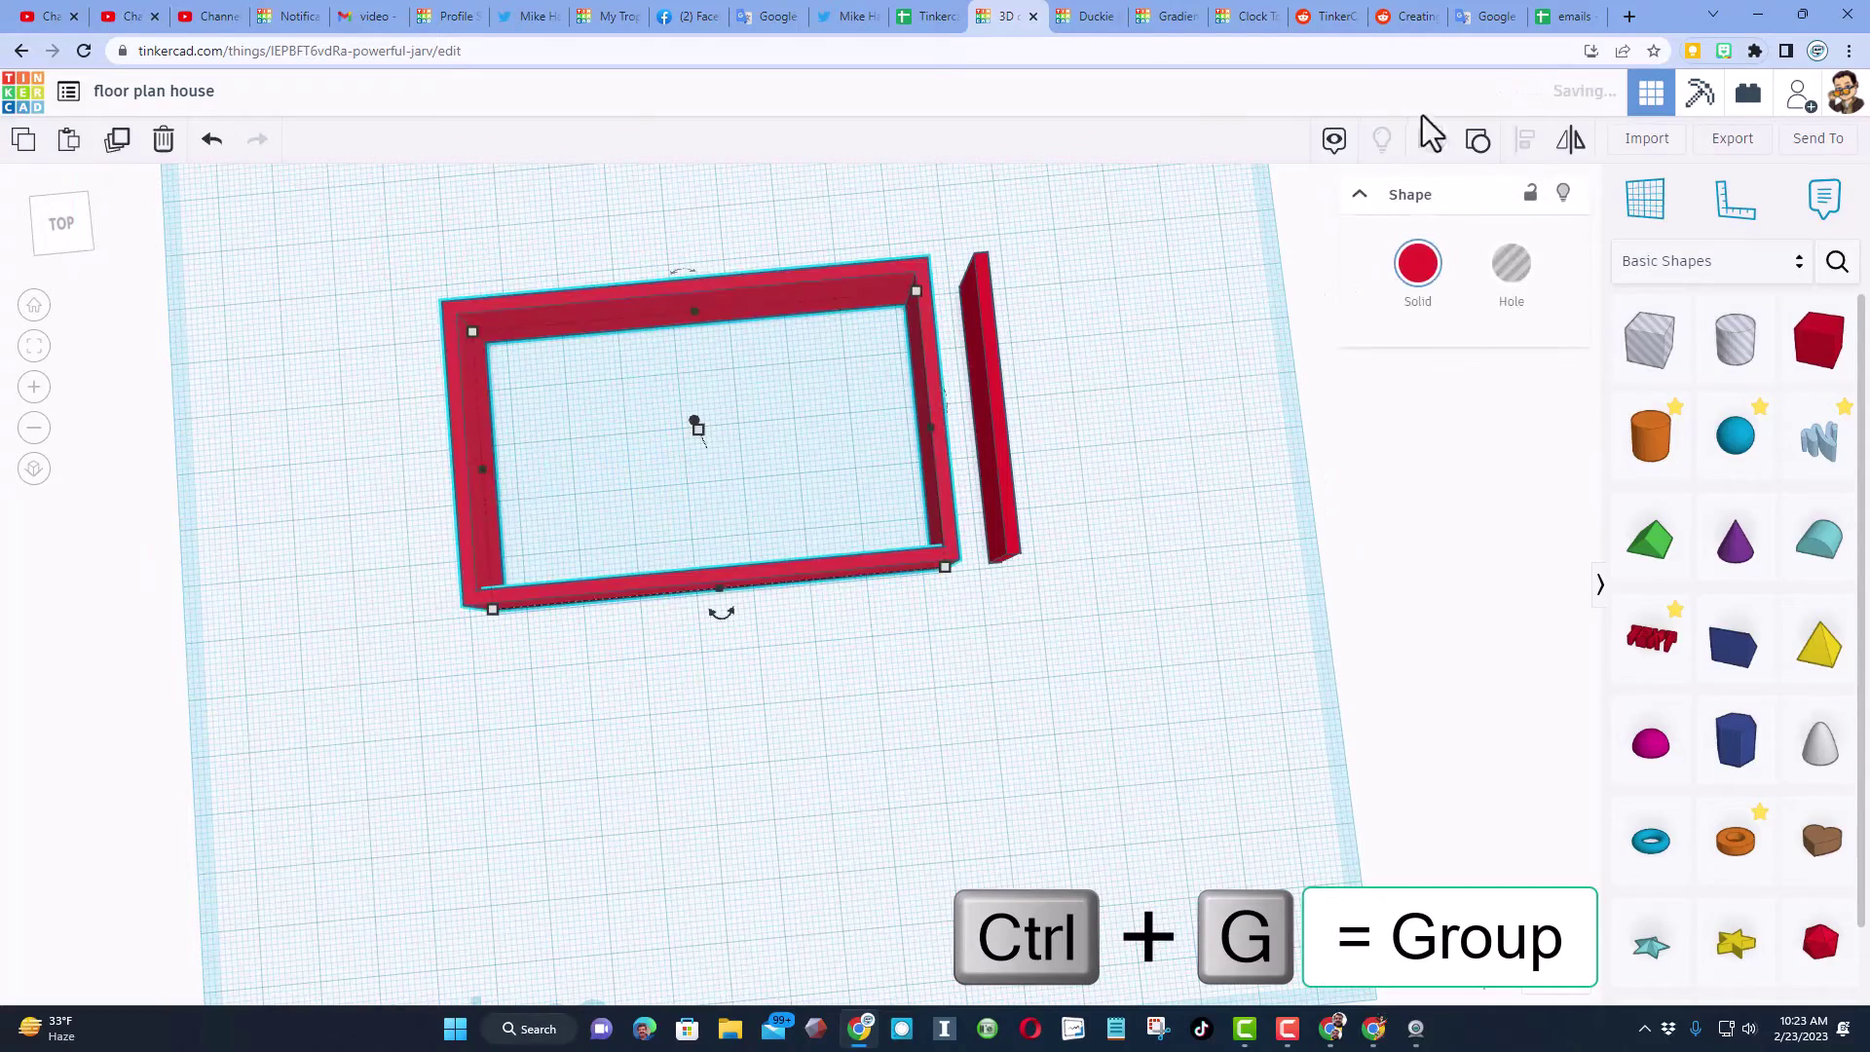
Move the spare wall inside the grouped outer walls as an interior partition nearer the right short wall.
right_drag(1083, 631, 1064, 517)
scroll(885, 616, up, 3)
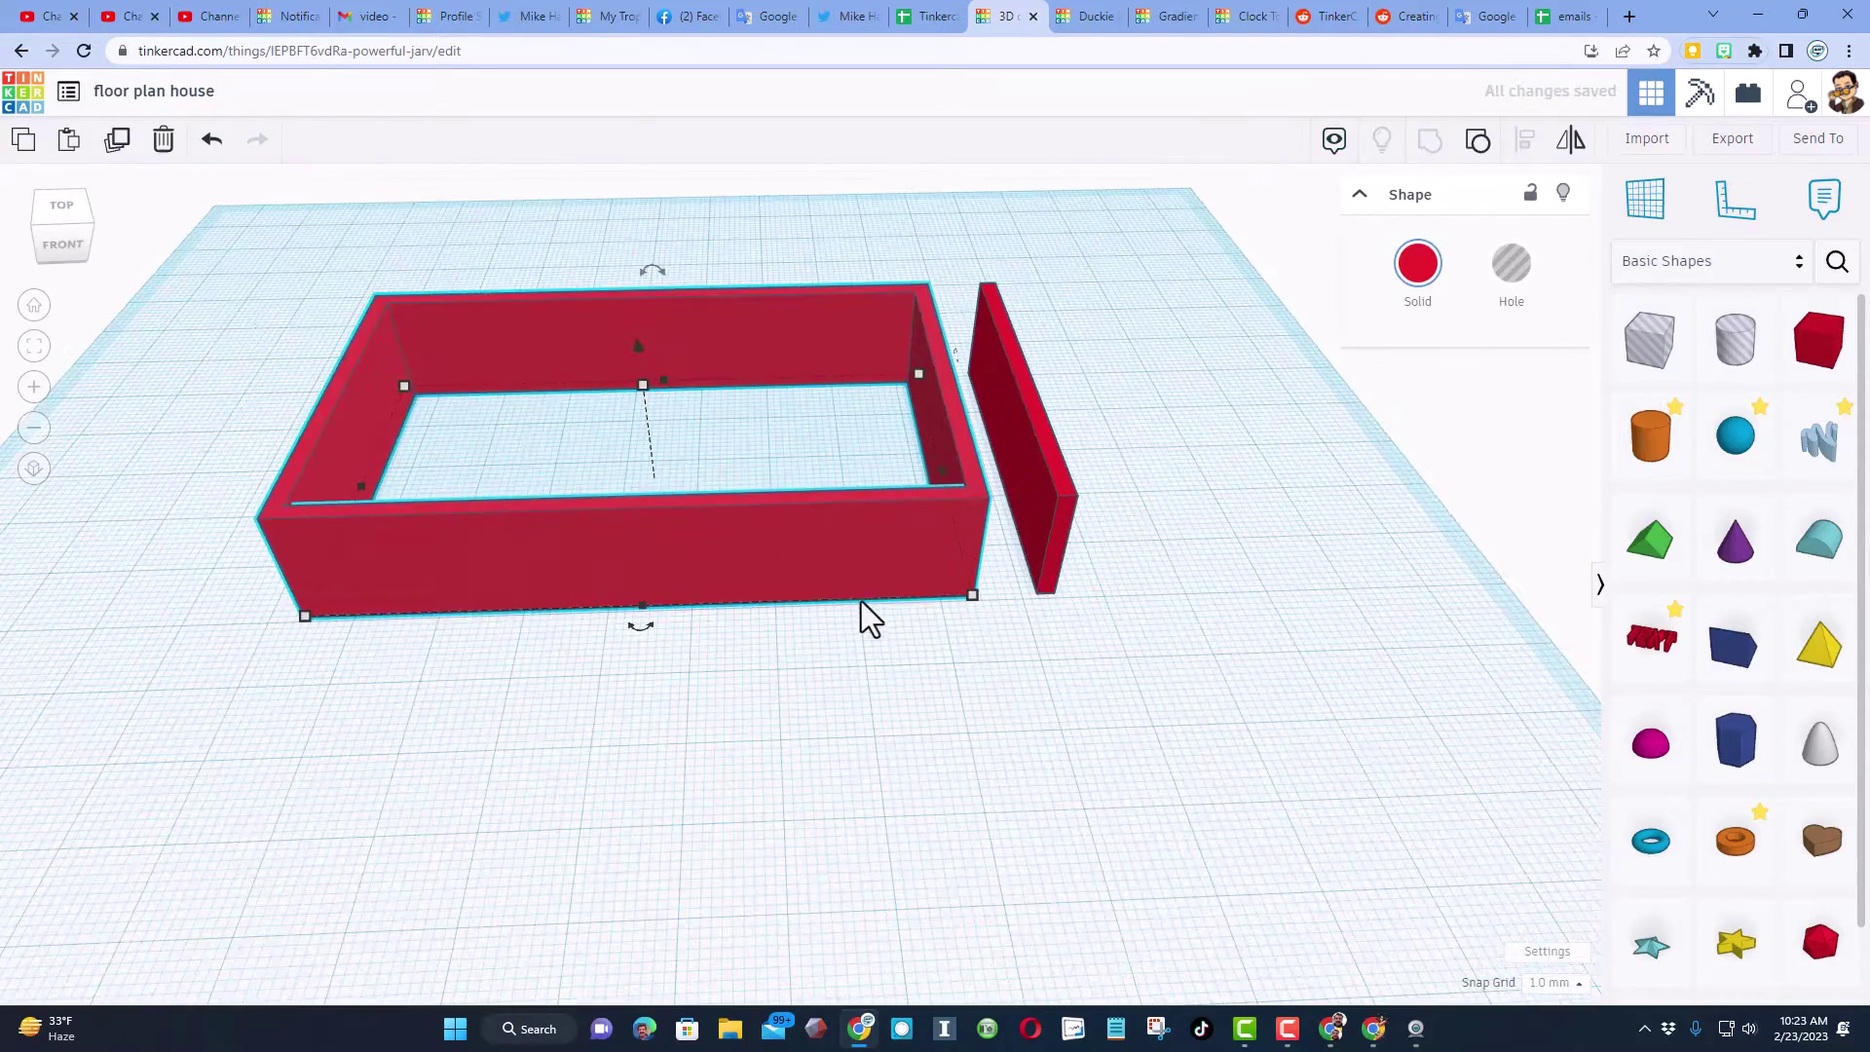
click(1055, 459)
drag(1055, 459, 840, 443)
right_drag(840, 443, 853, 575)
scroll(839, 590, up, 2)
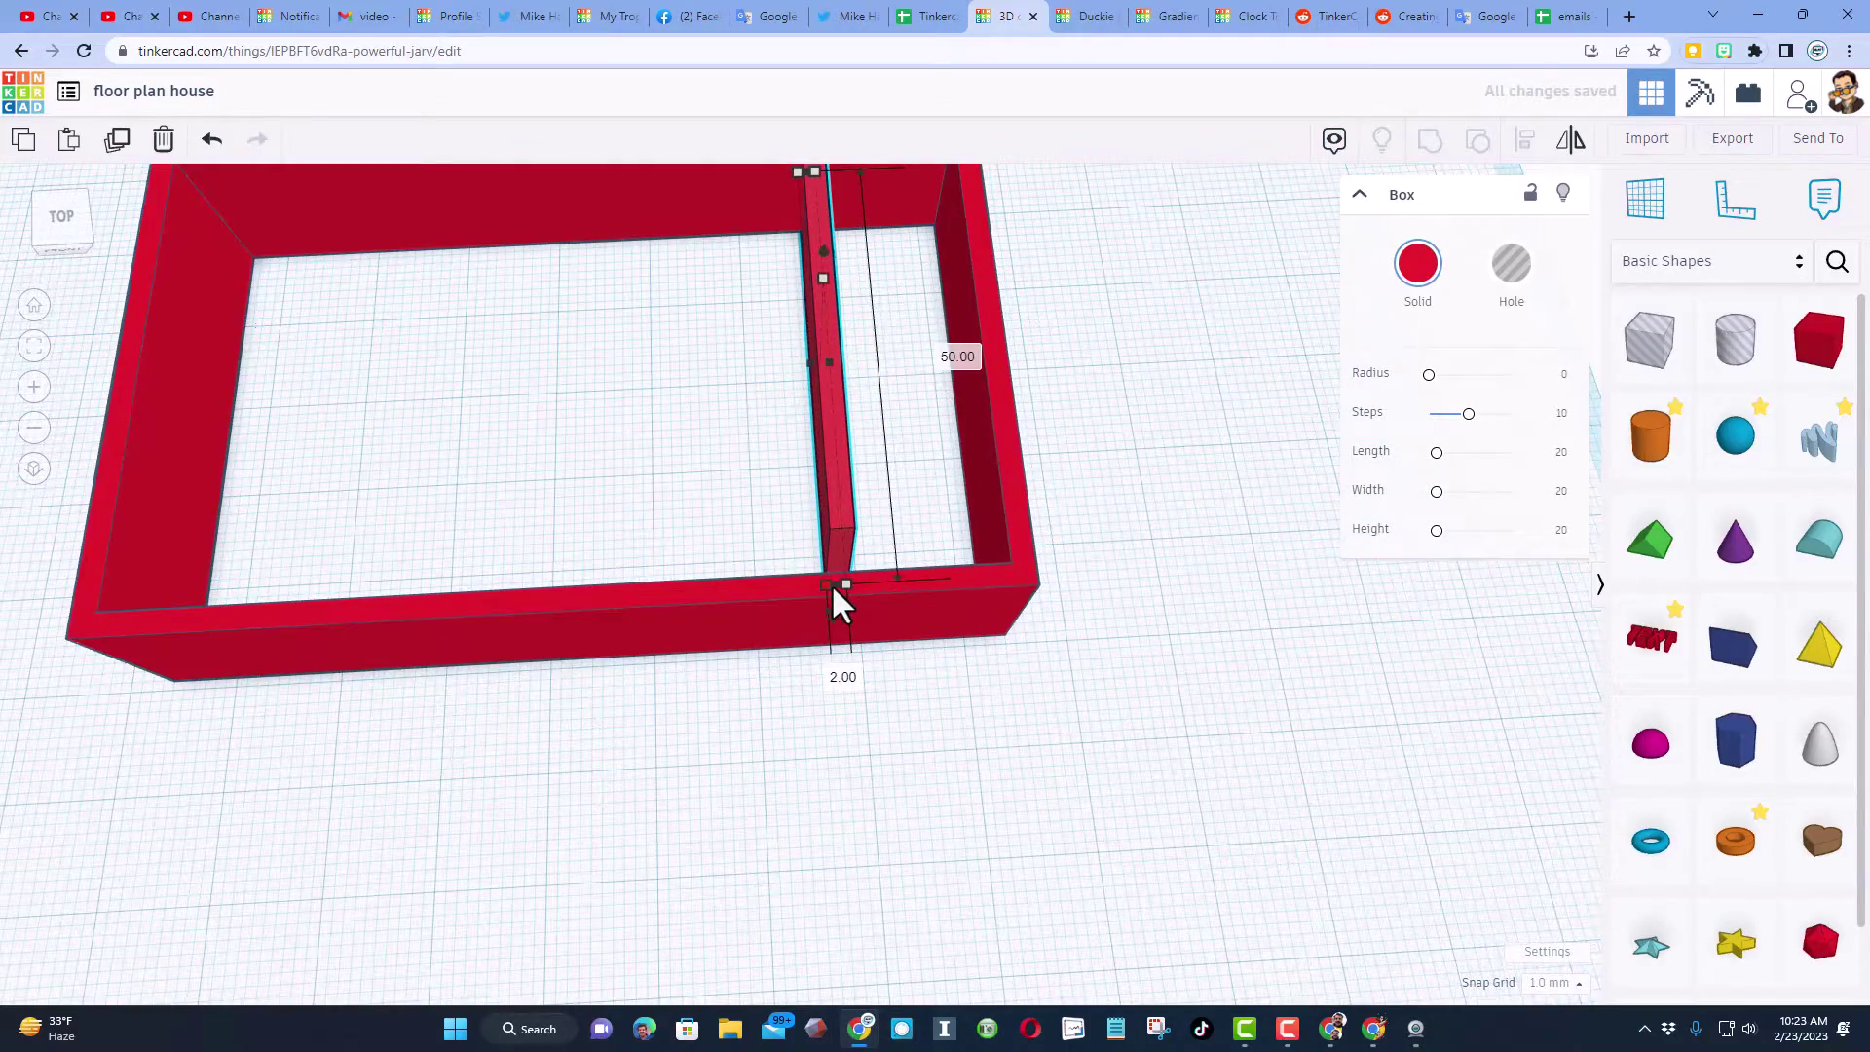
Shorten the interior partition from its front end to 25 mm, keeping it 2 mm thick.
drag(838, 587, 750, 430)
scroll(799, 418, down, 2)
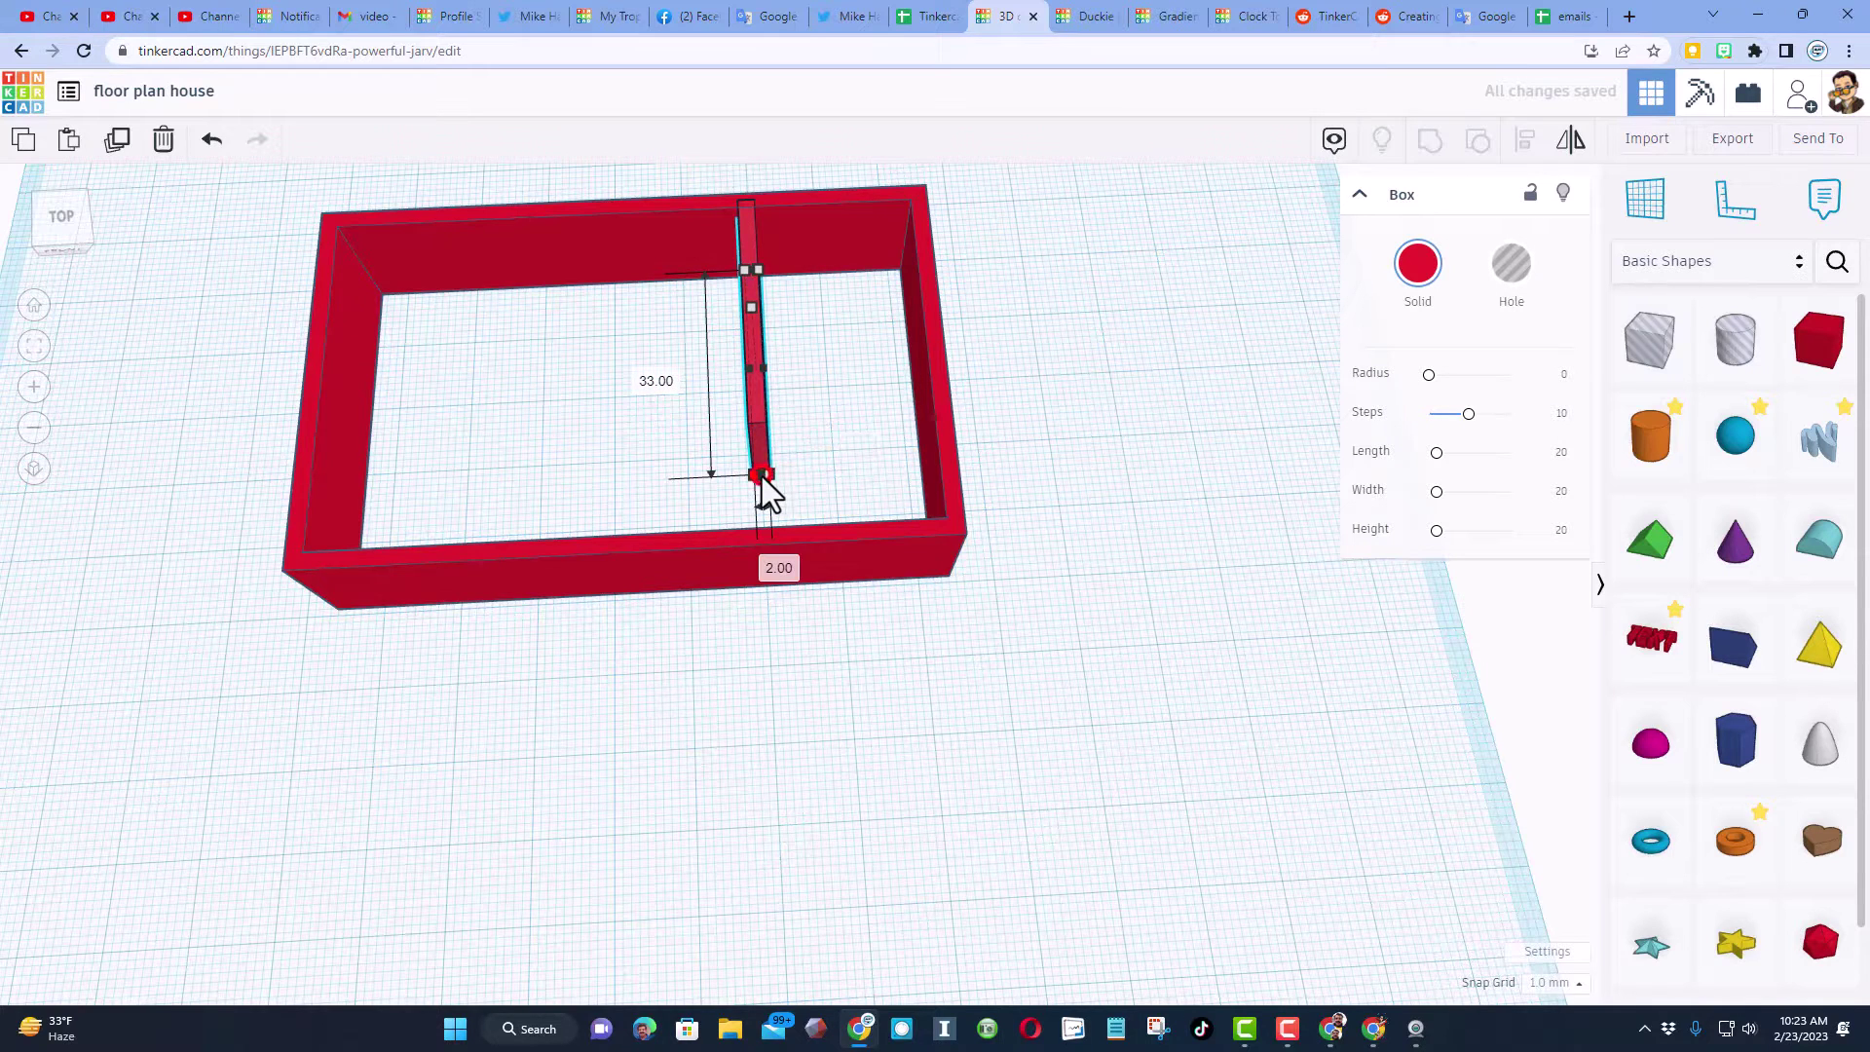
drag(760, 475, 687, 438)
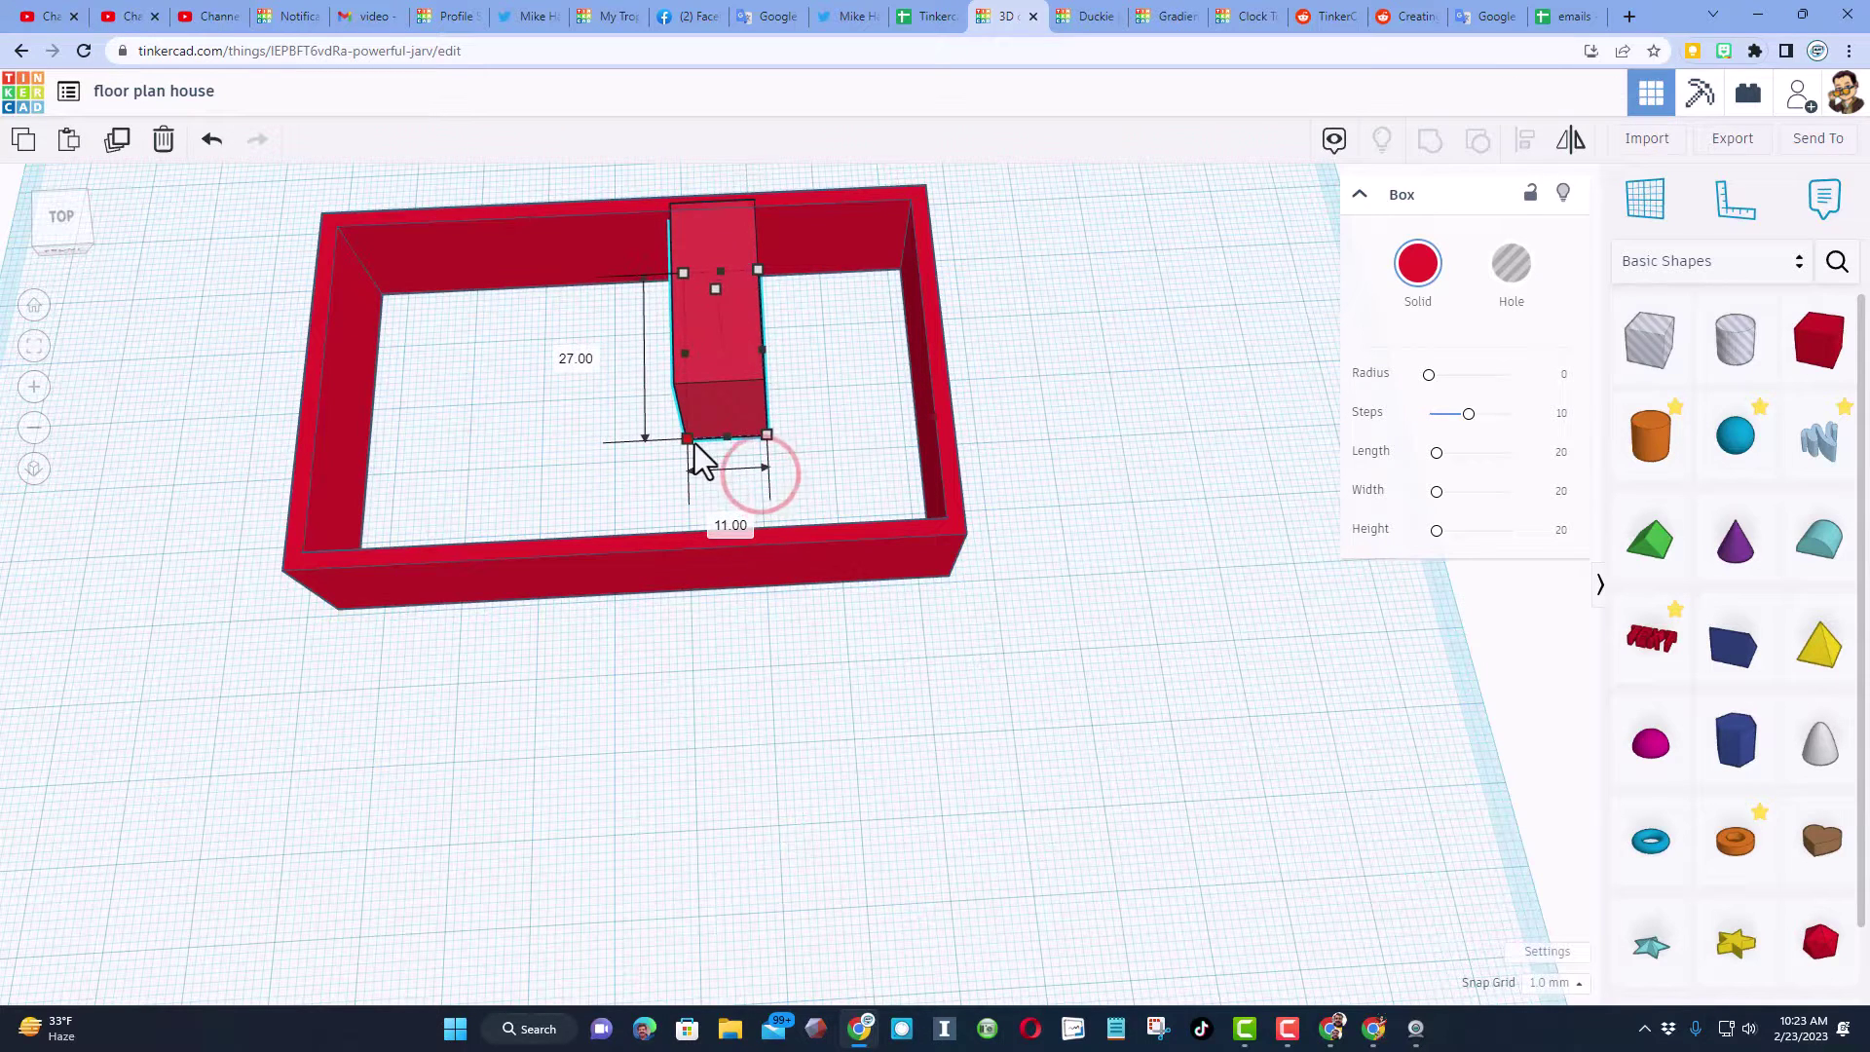
click(212, 139)
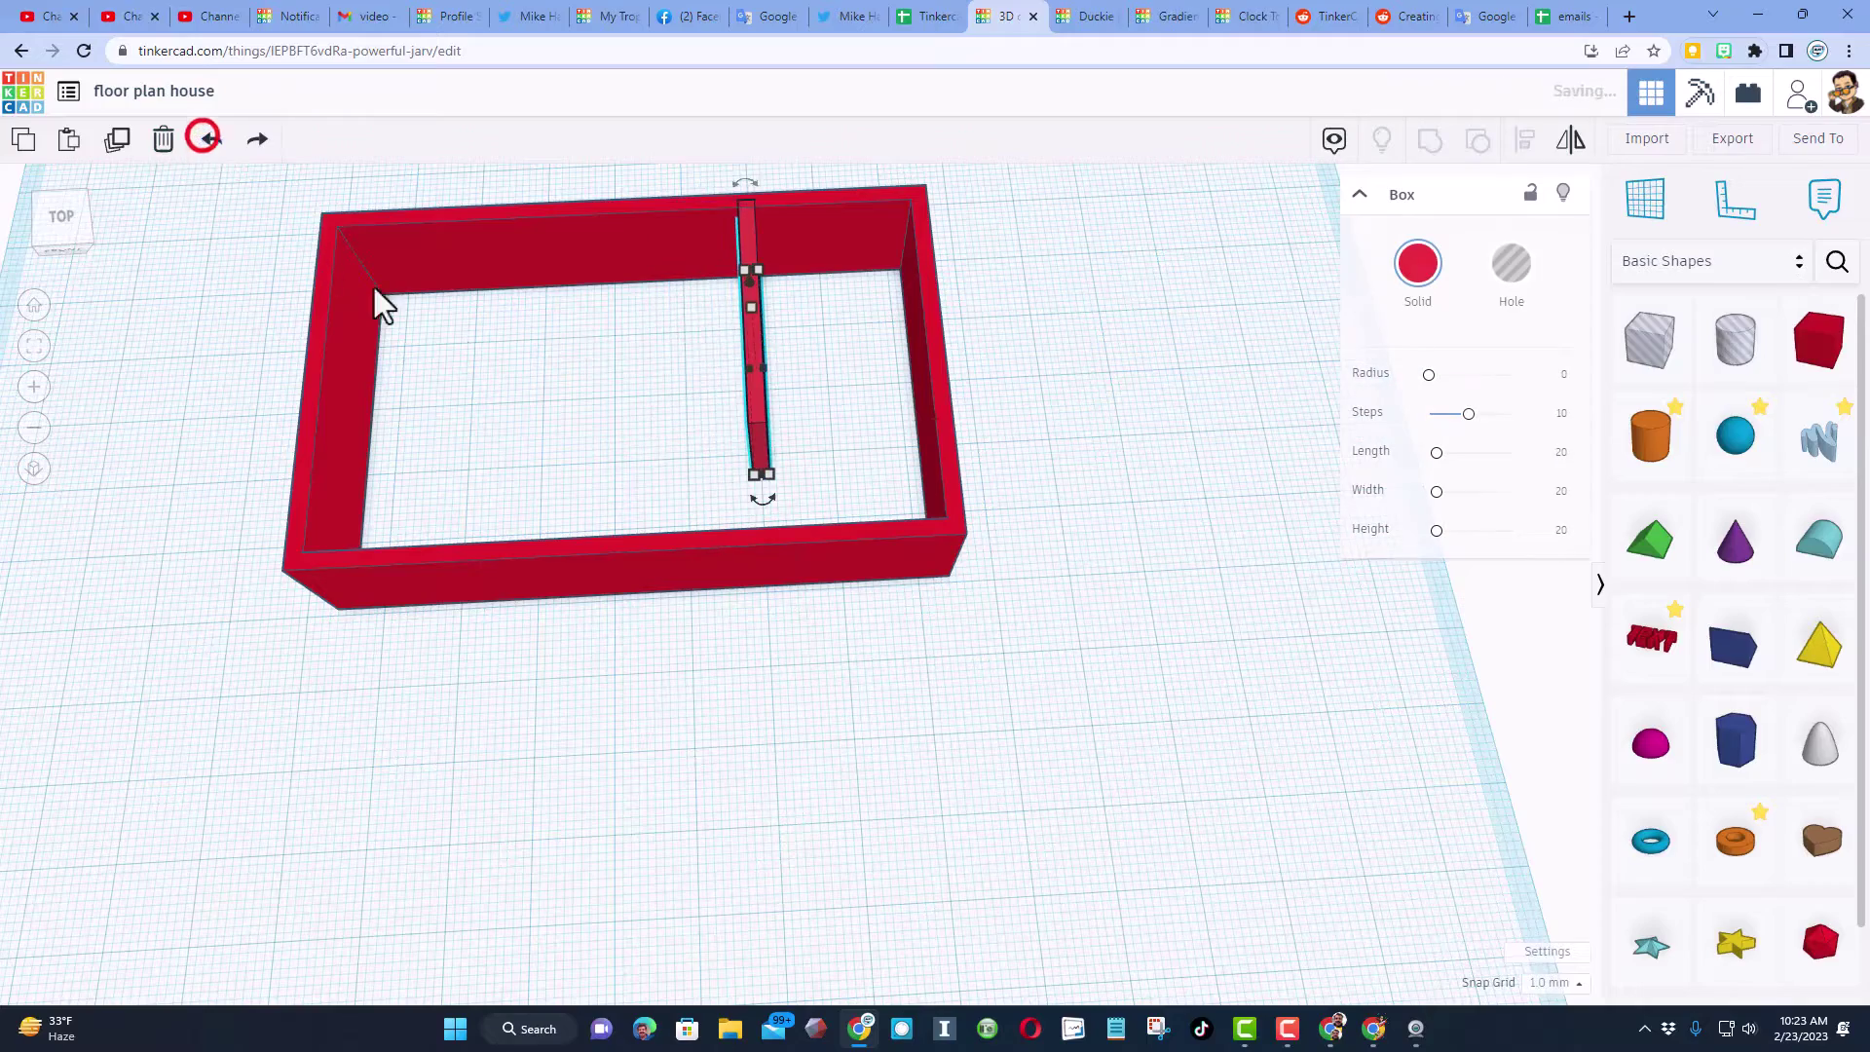
scroll(760, 466, up, 2)
scroll(779, 465, up, 2)
drag(737, 466, 763, 371)
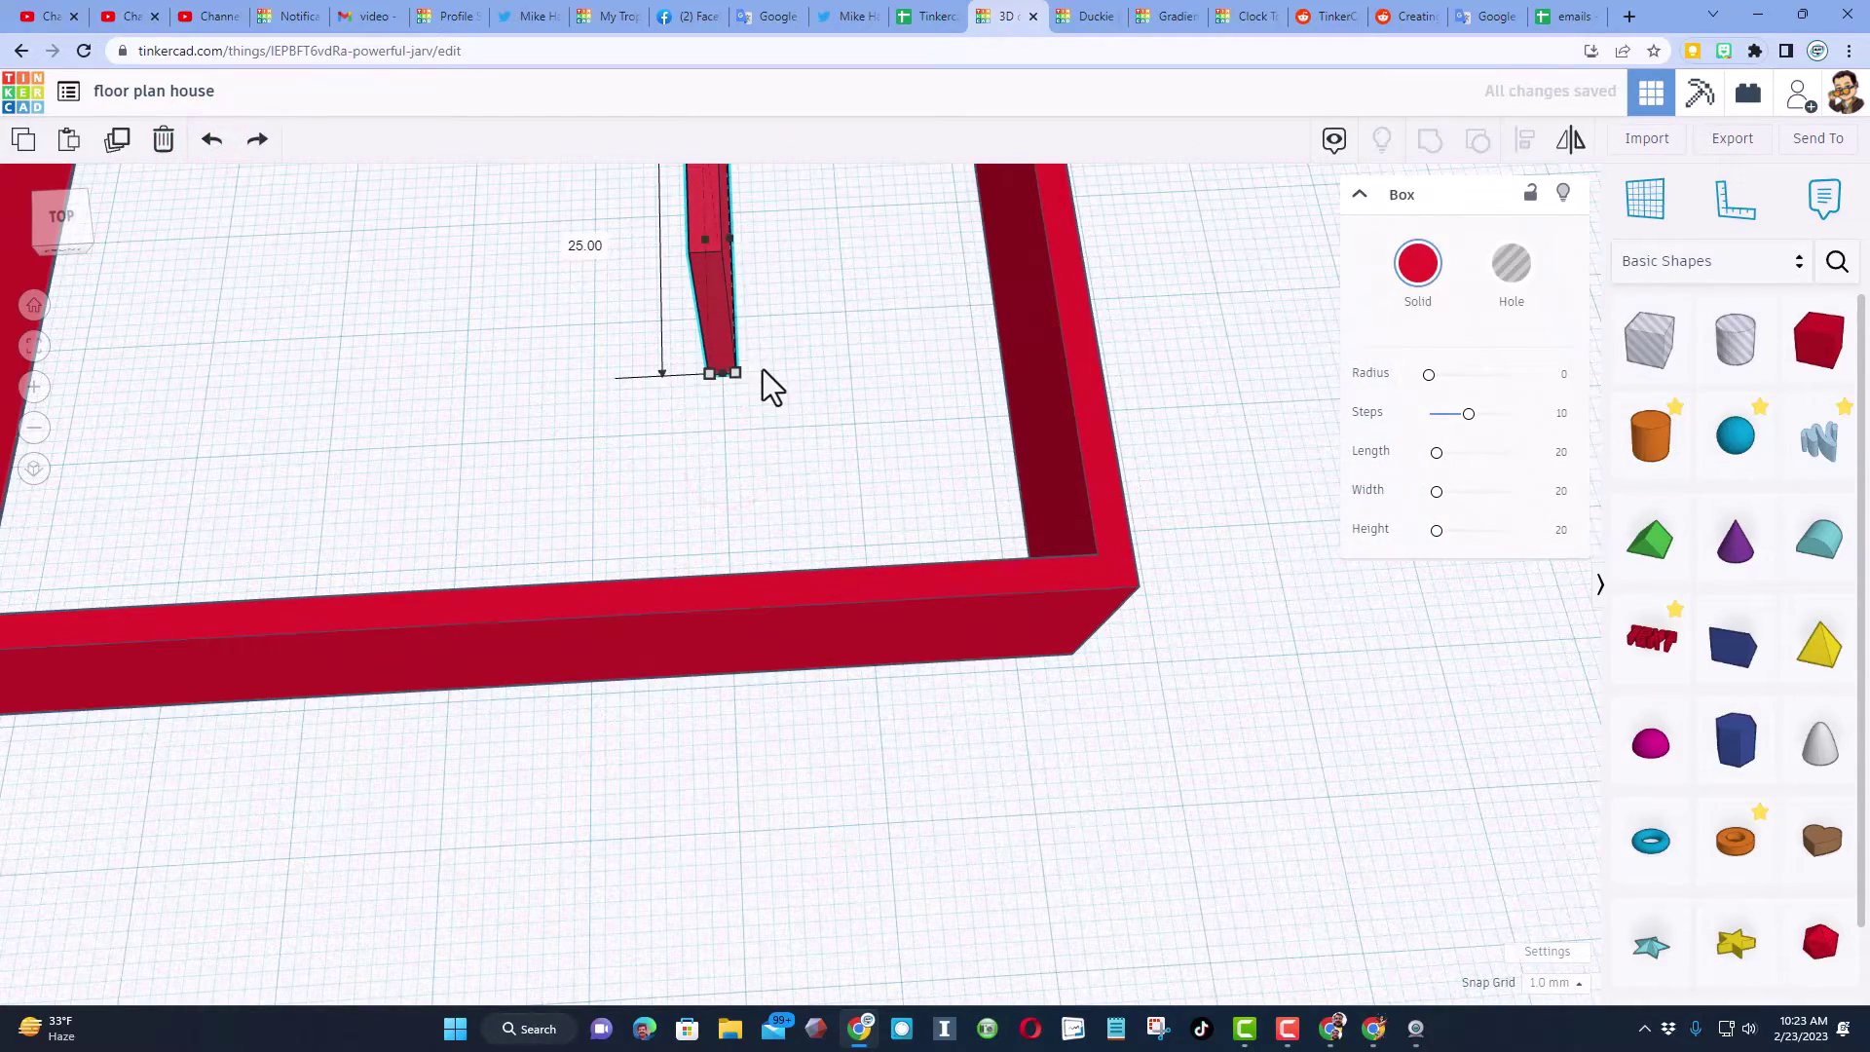
Duplicate the 25 mm partition and rotate the copy crosswise so it runs from the partition's front end to the right outer wall.
scroll(763, 371, down, 3)
scroll(648, 384, down, 1)
key(ctrl+d)
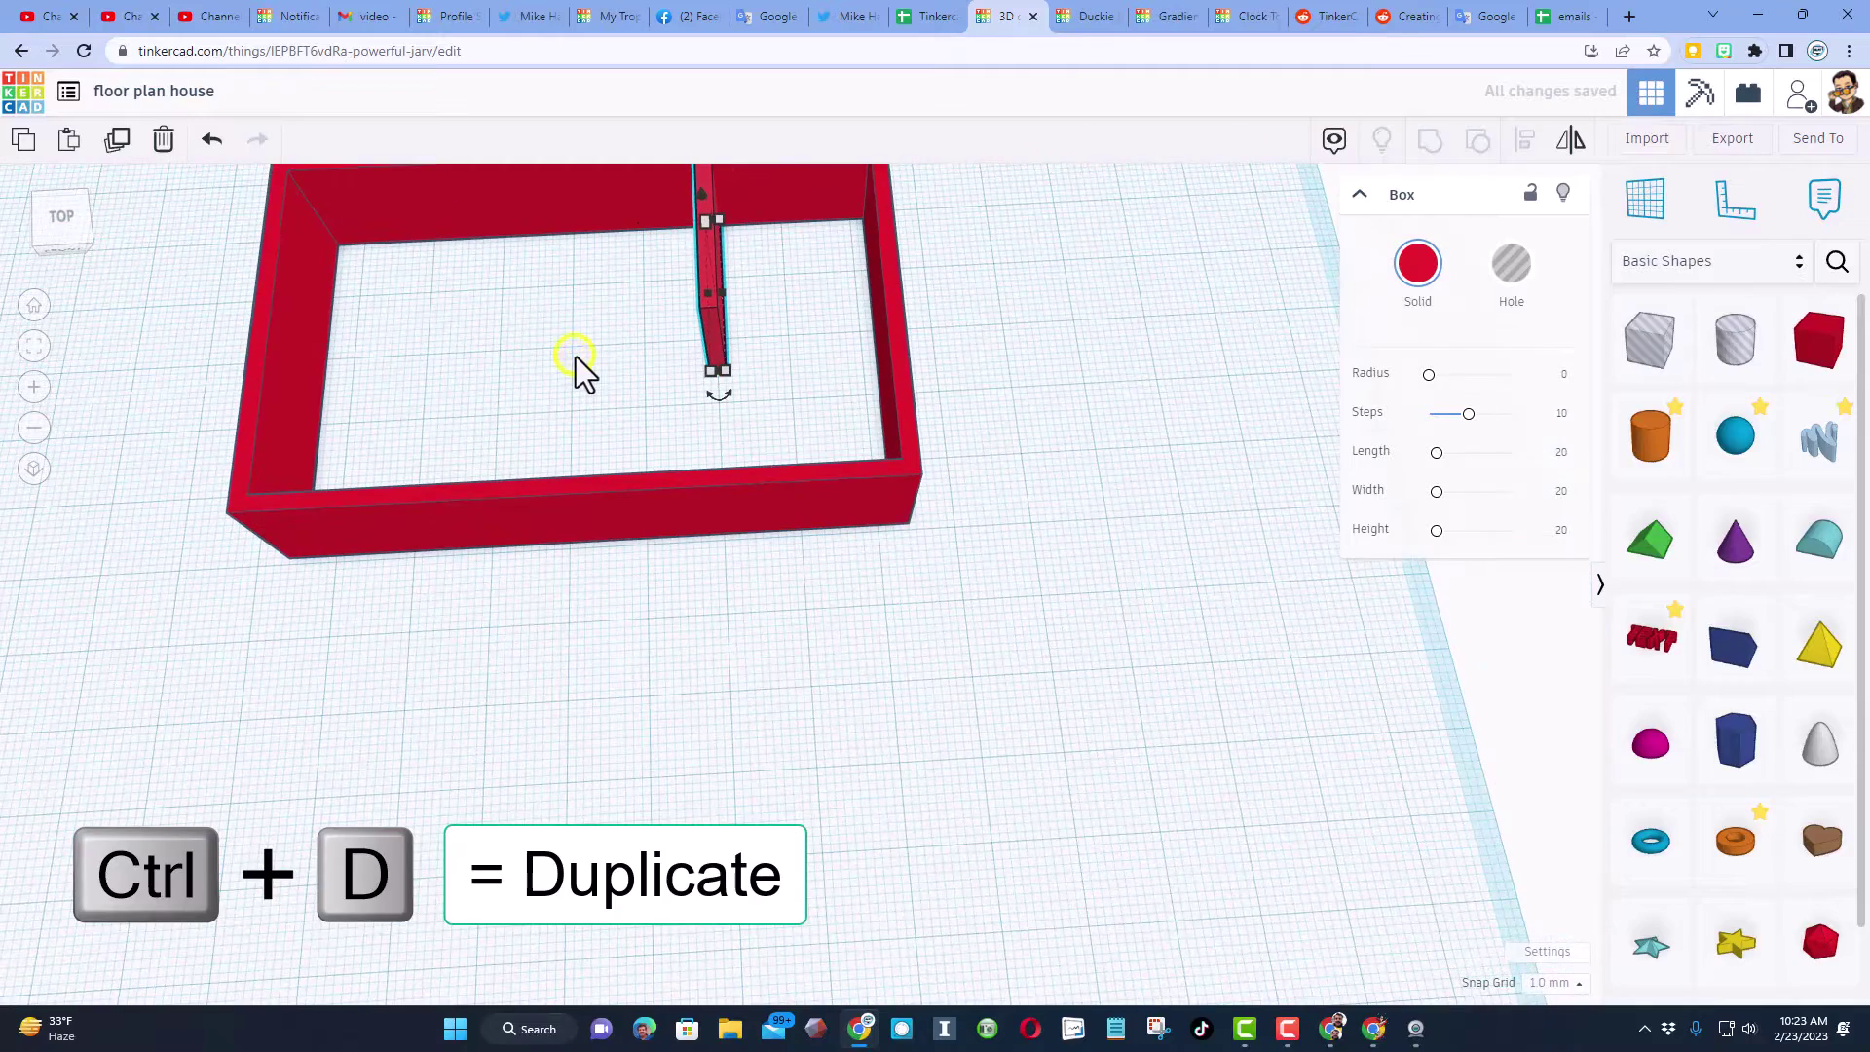
middle_drag(569, 312, 672, 577)
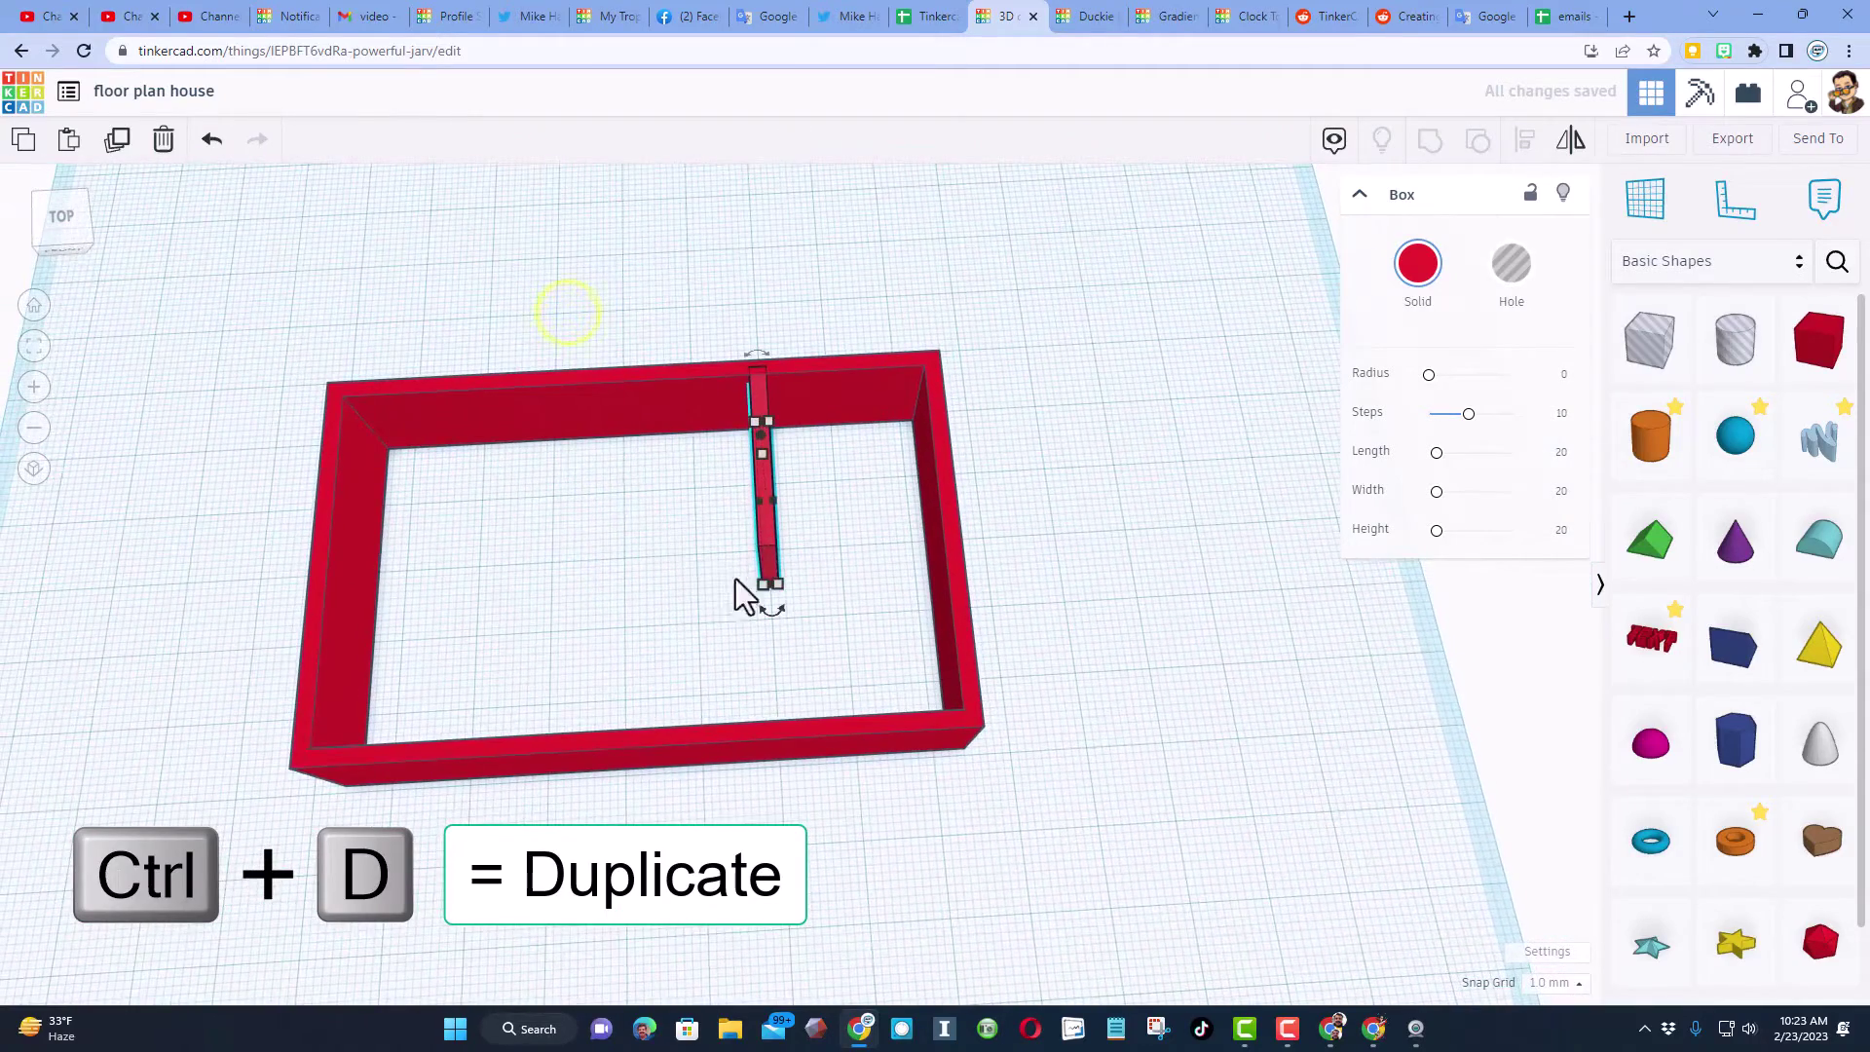
key(ctrl+d)
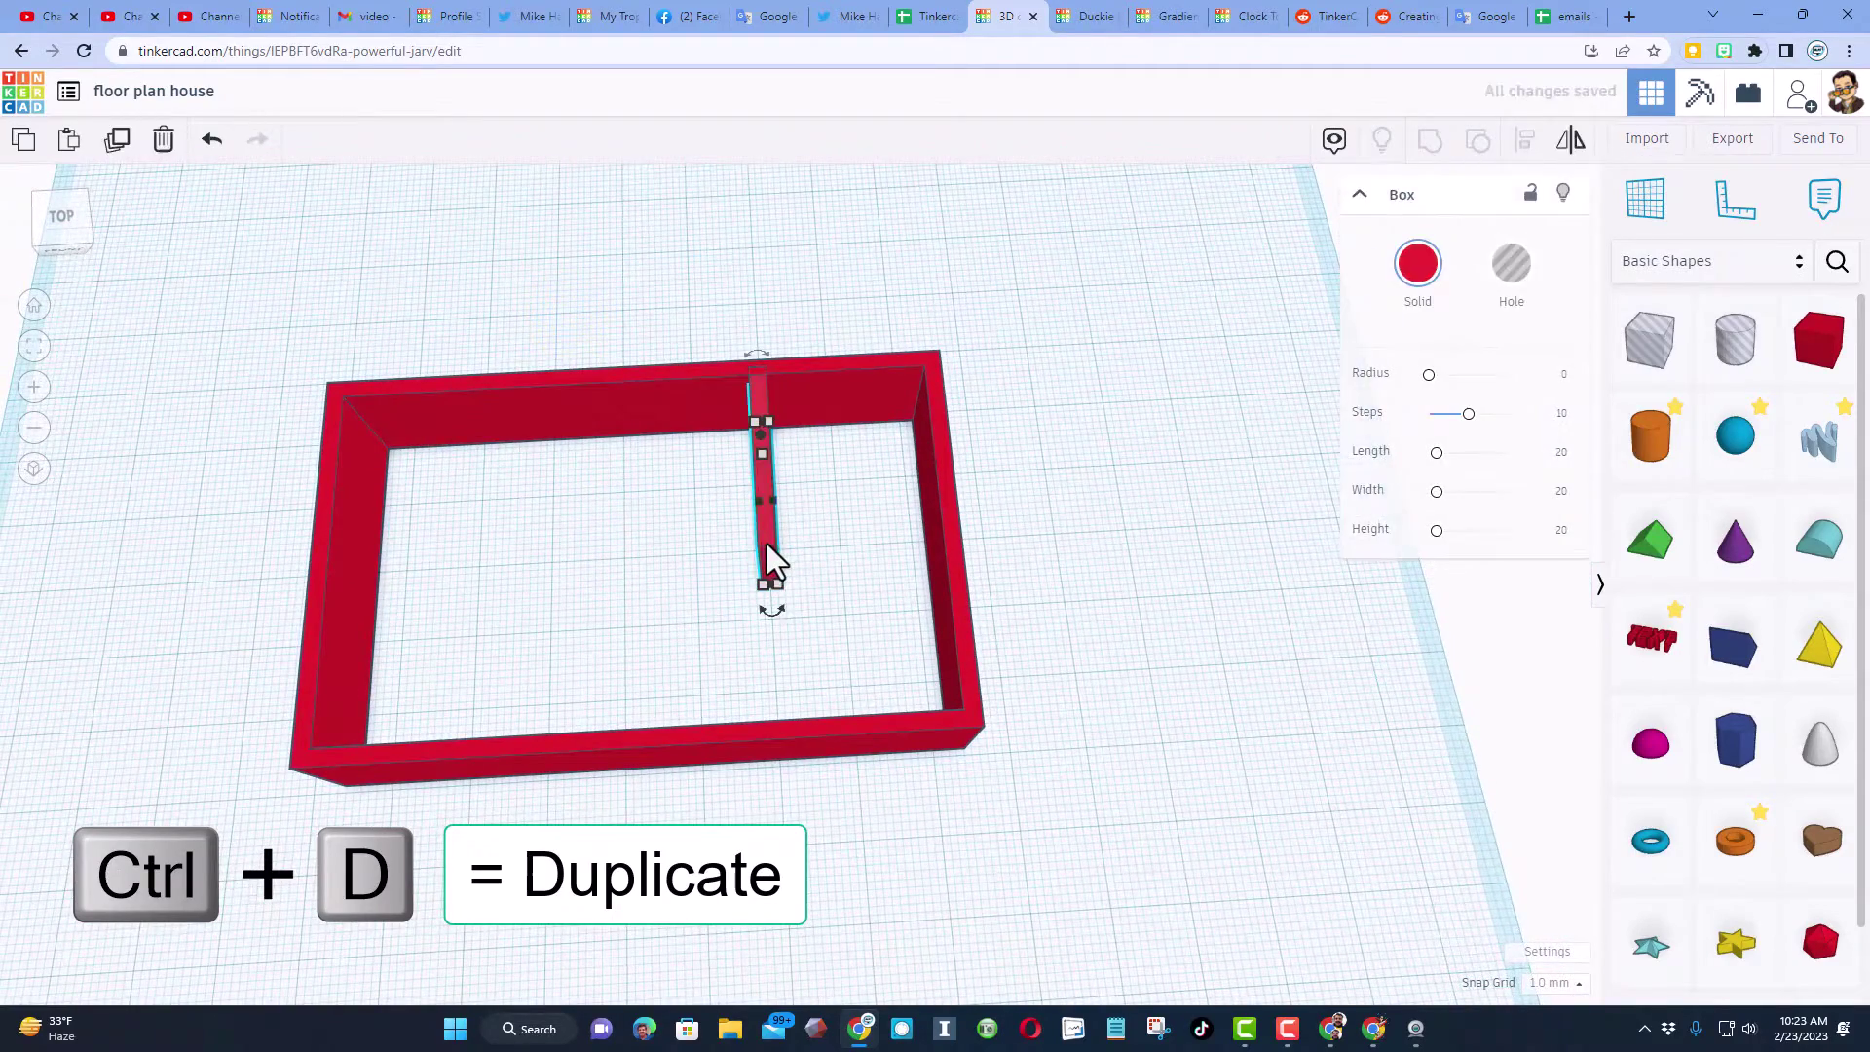
drag(760, 605, 797, 545)
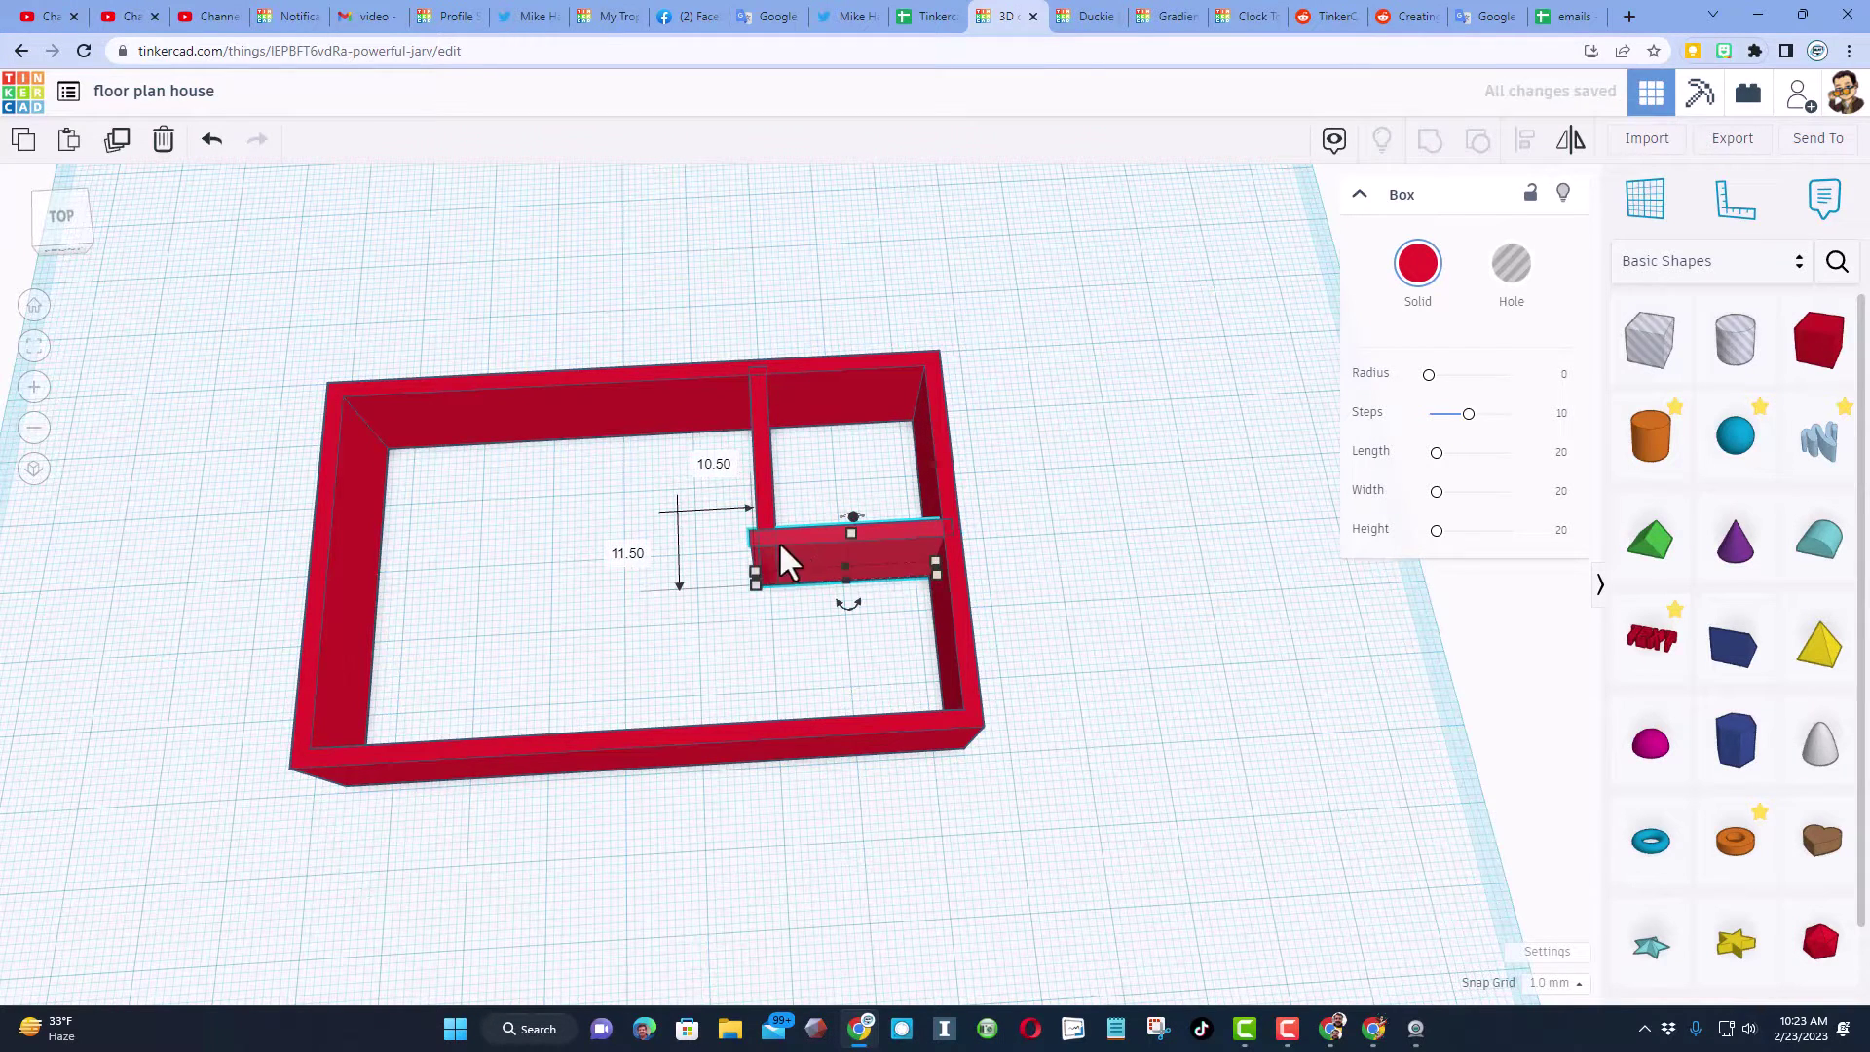
Nudge the front-to-back partition slightly left so it lines up with the left end of the cross wall.
scroll(728, 633, up, 2)
click(776, 452)
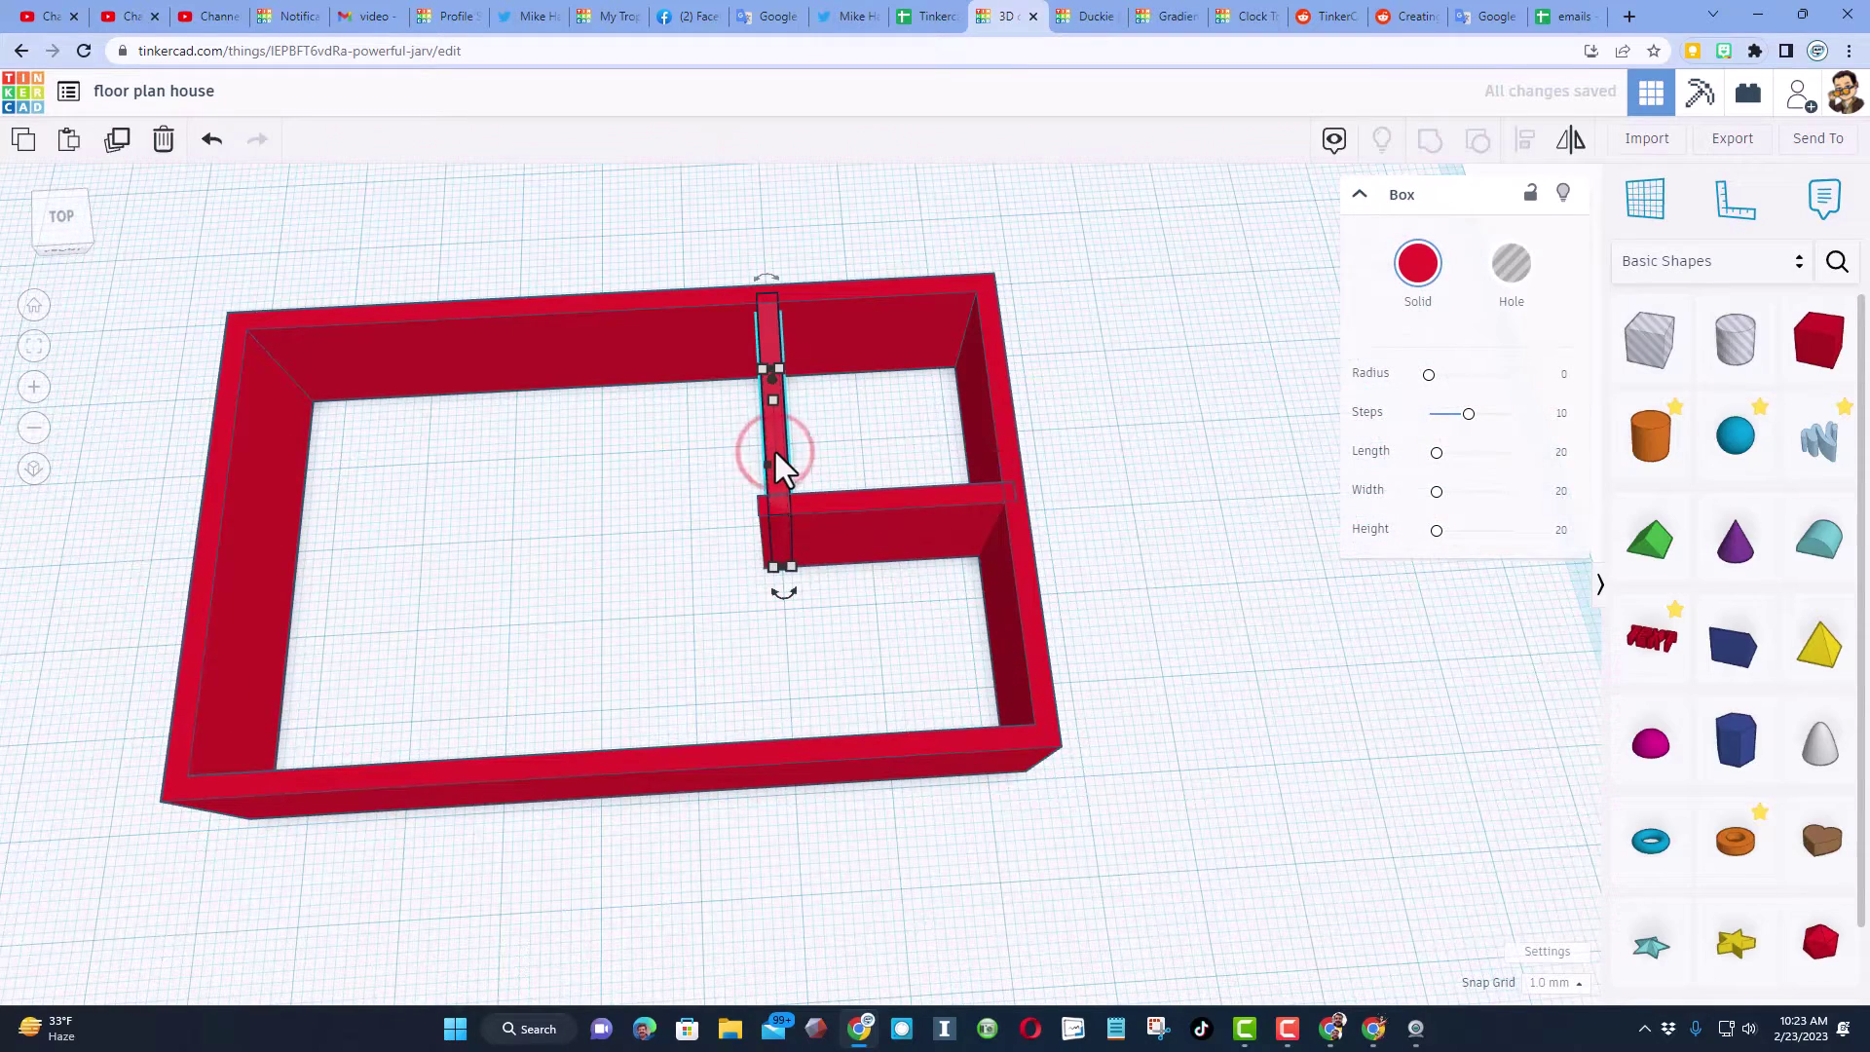
key(Left)
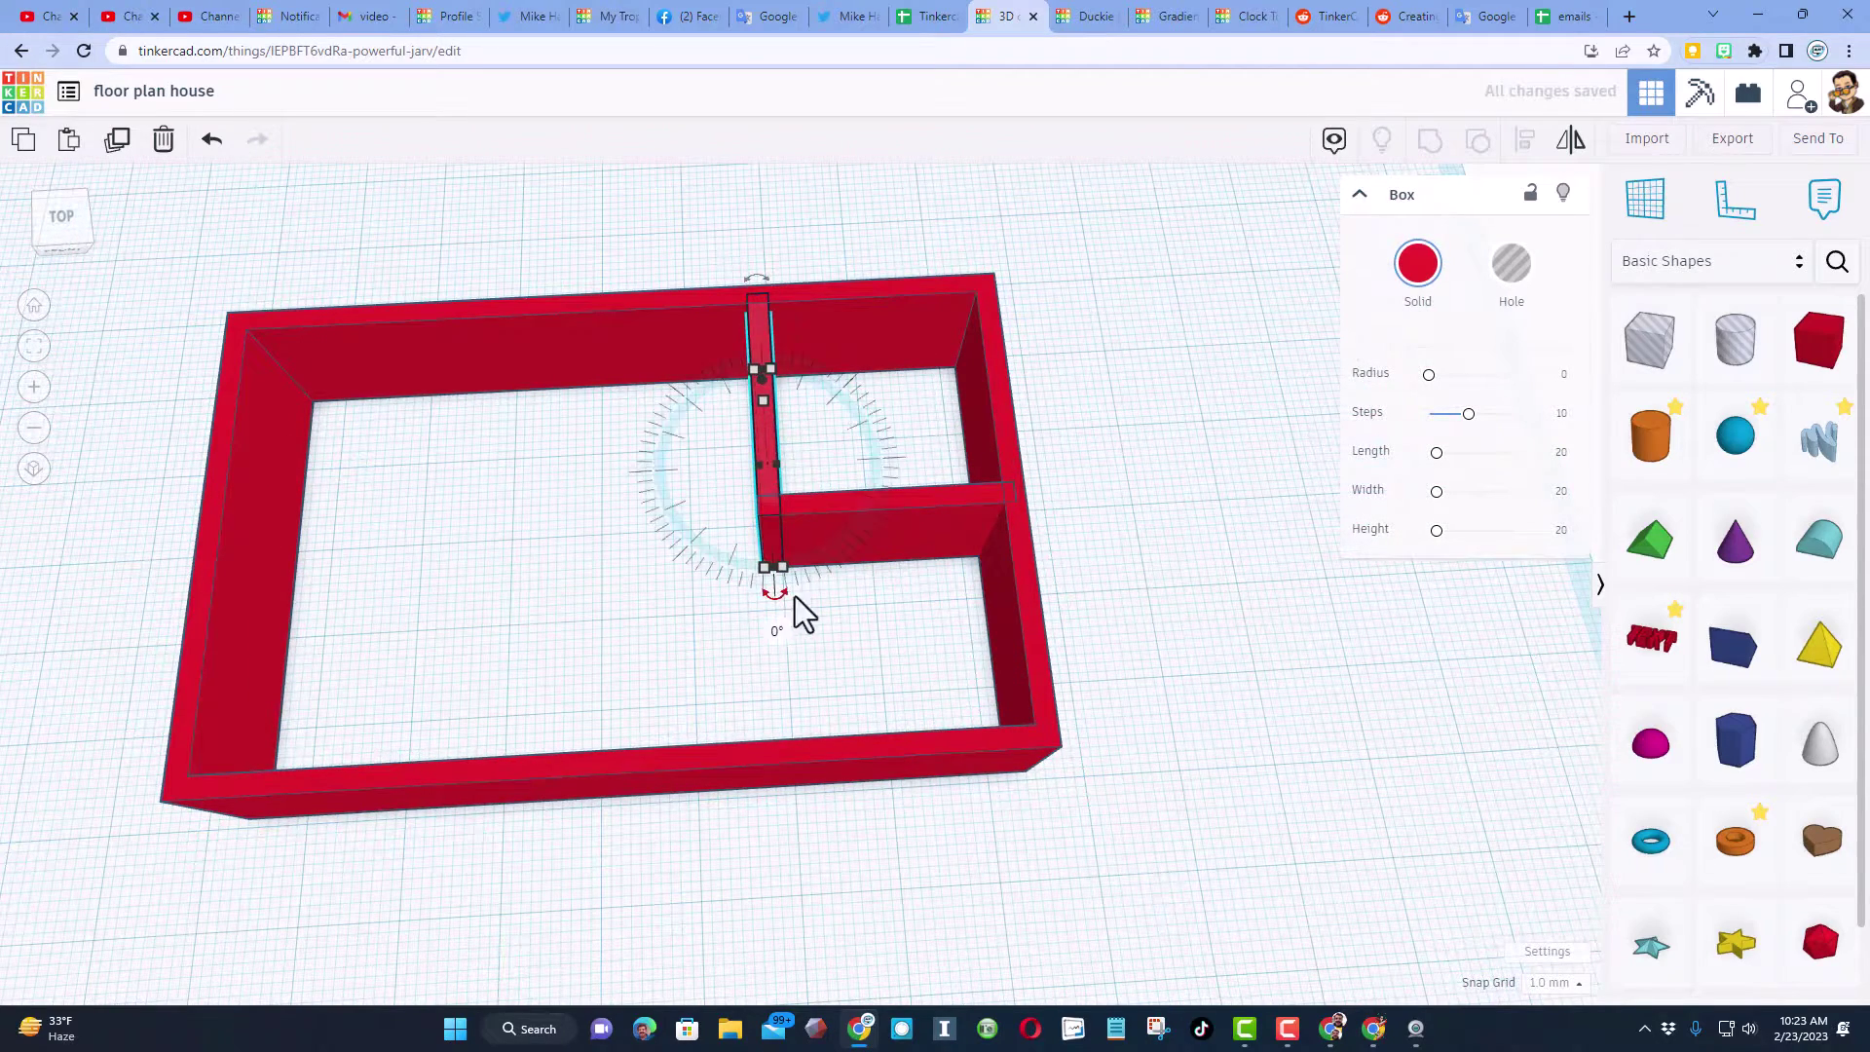
click(872, 572)
Duplicate the front-to-back partition and move the copy to the left, leaving space for a second back room.
click(767, 429)
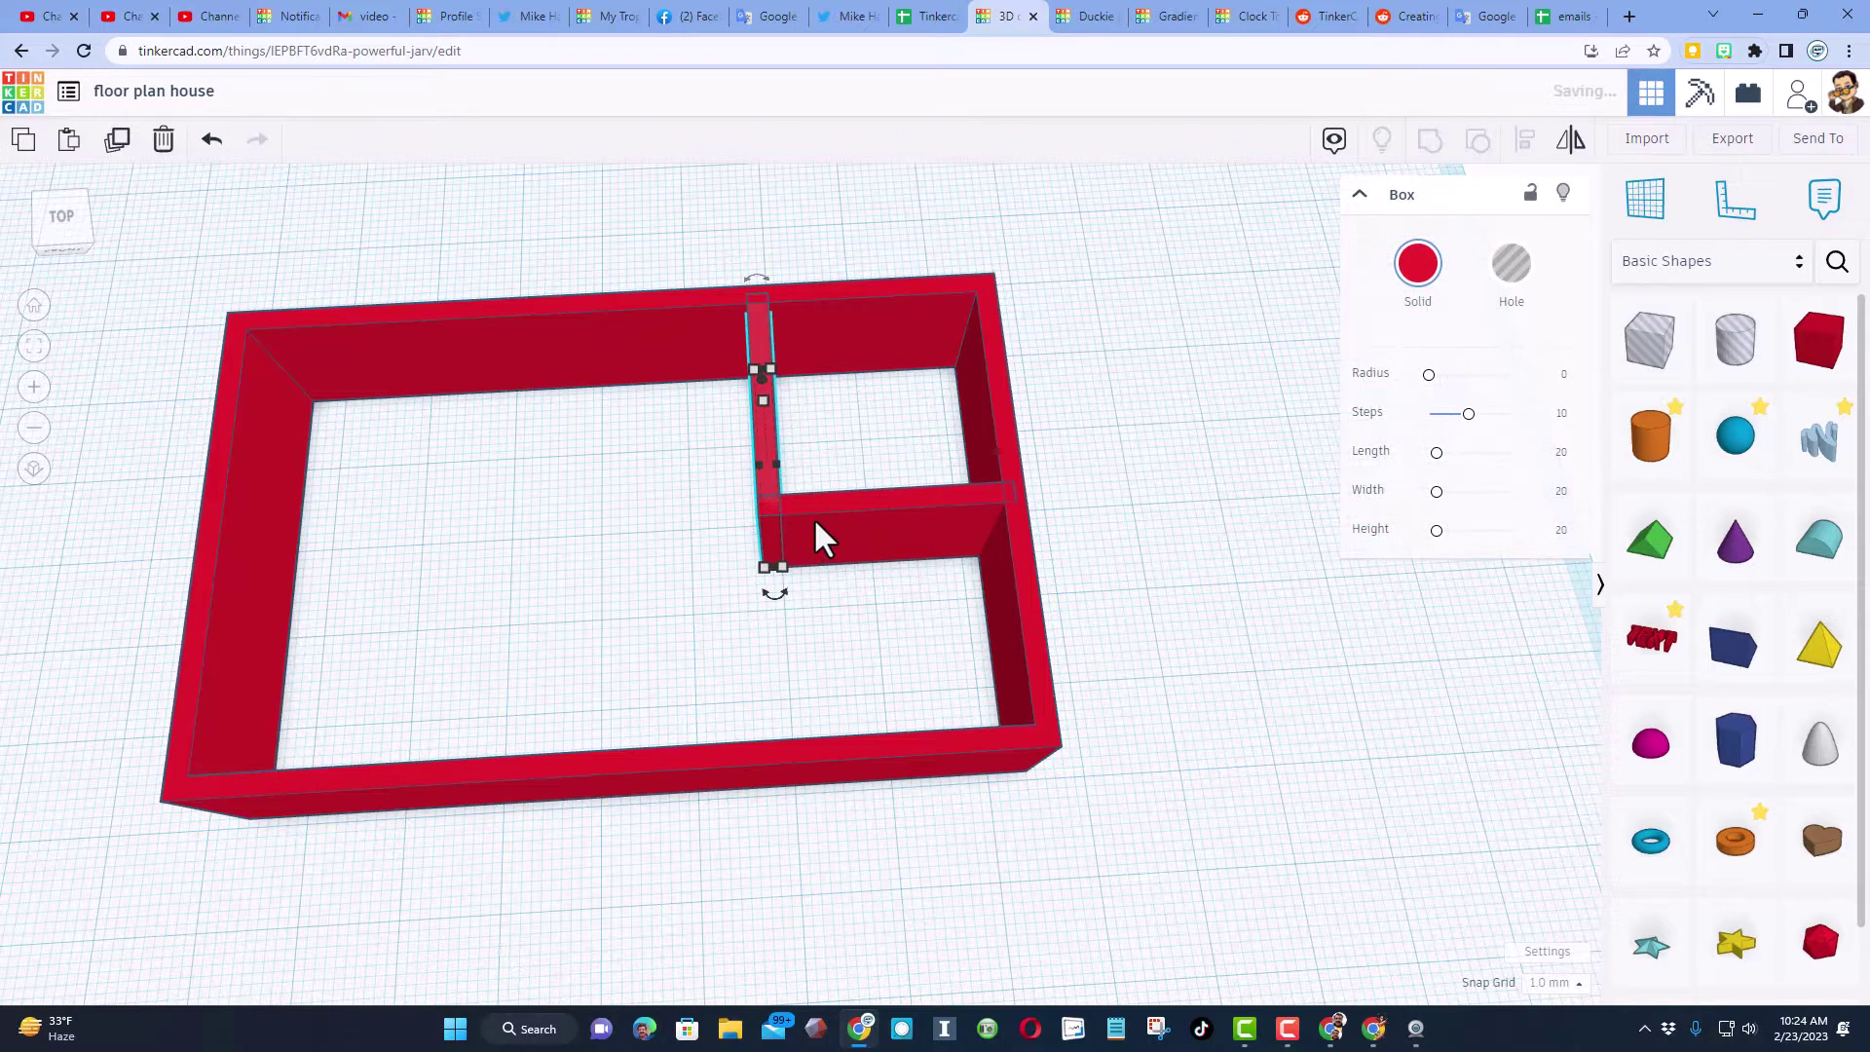
key(shift+Left)
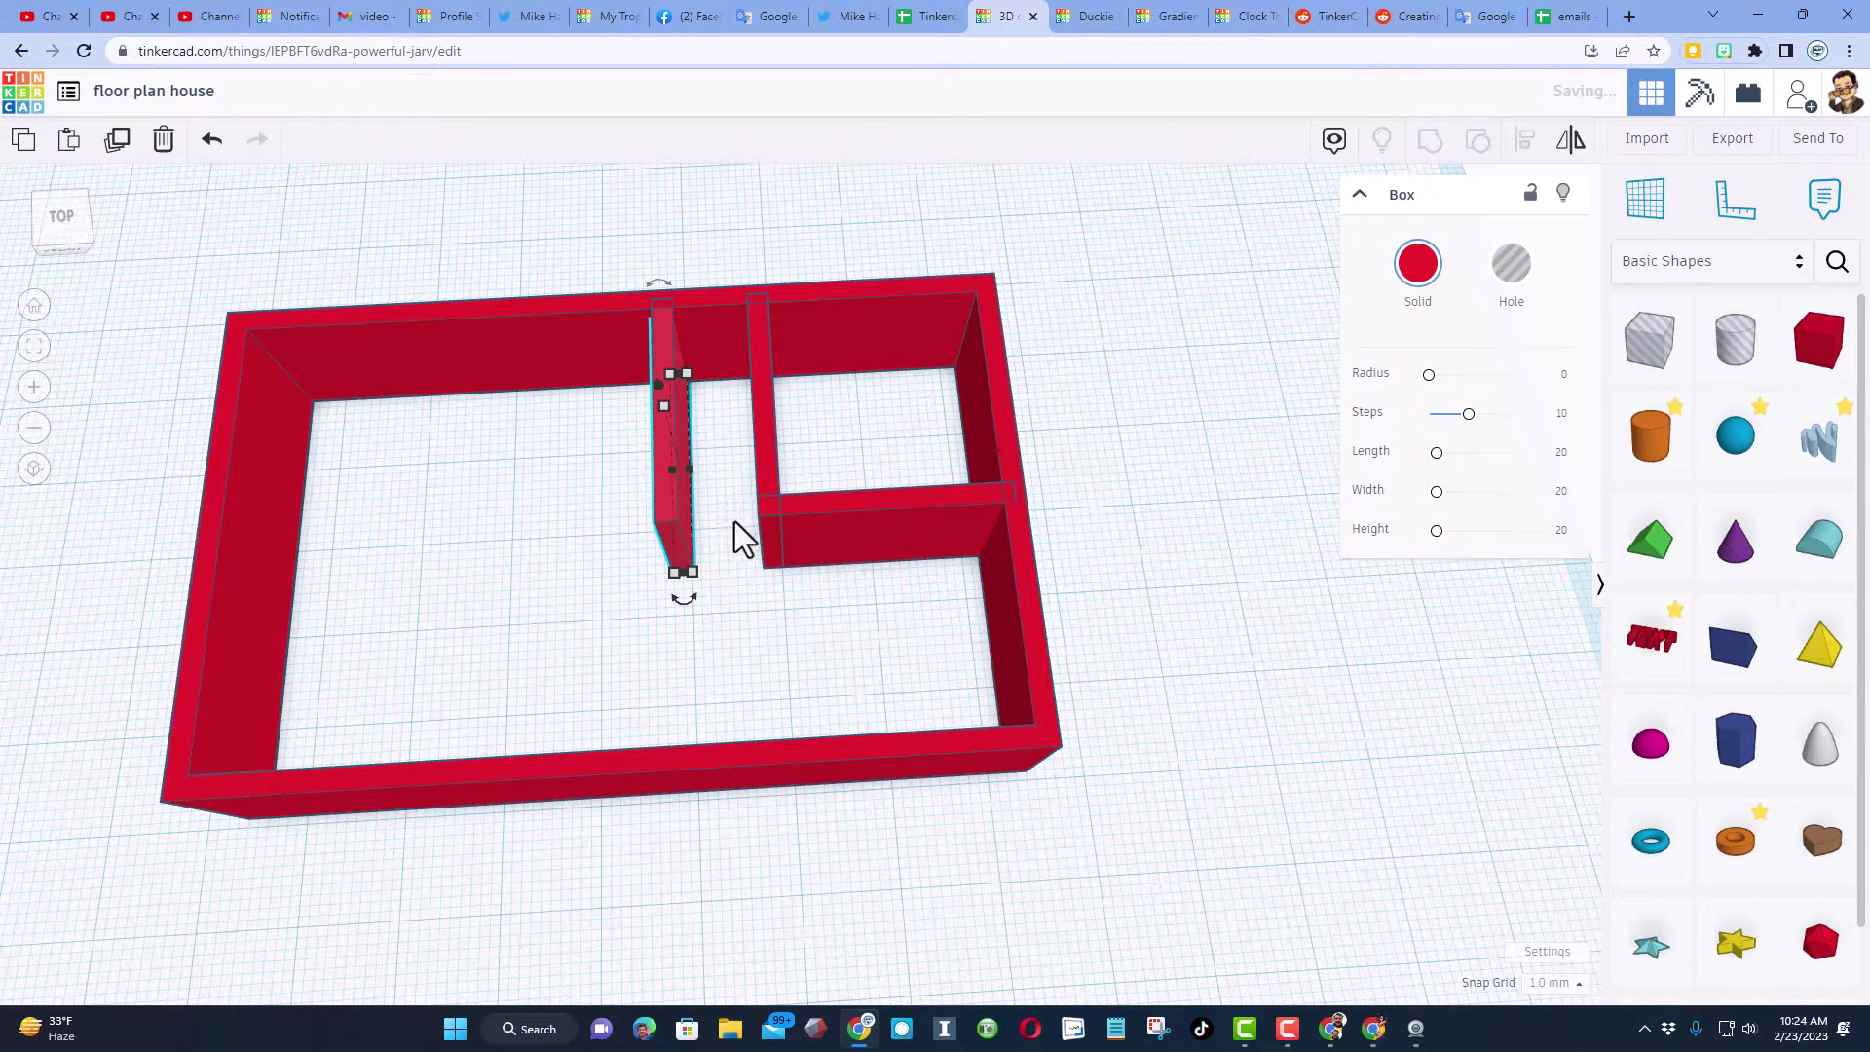
key(Left)
key(Left)
key(Left)
key(Left)
key(Left)
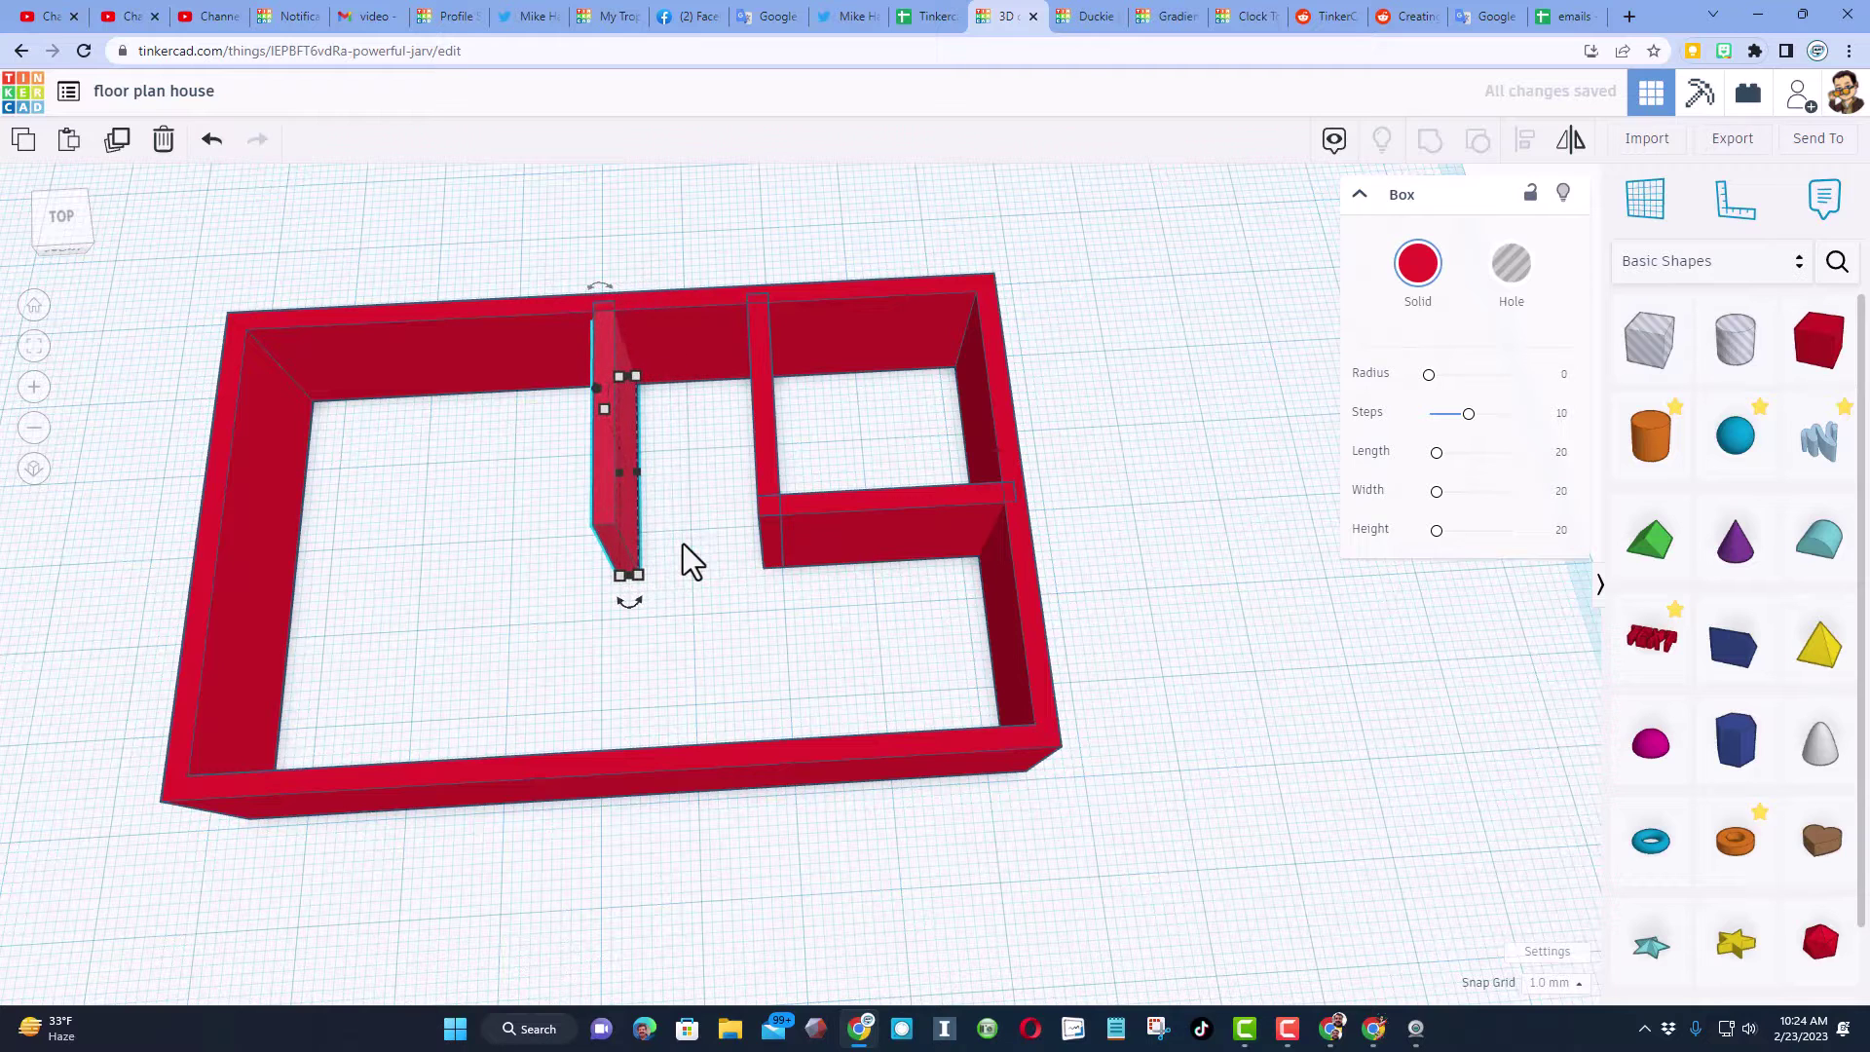
Lengthen the cross wall leftward past both partitions until it reaches the left outer wall.
click(919, 489)
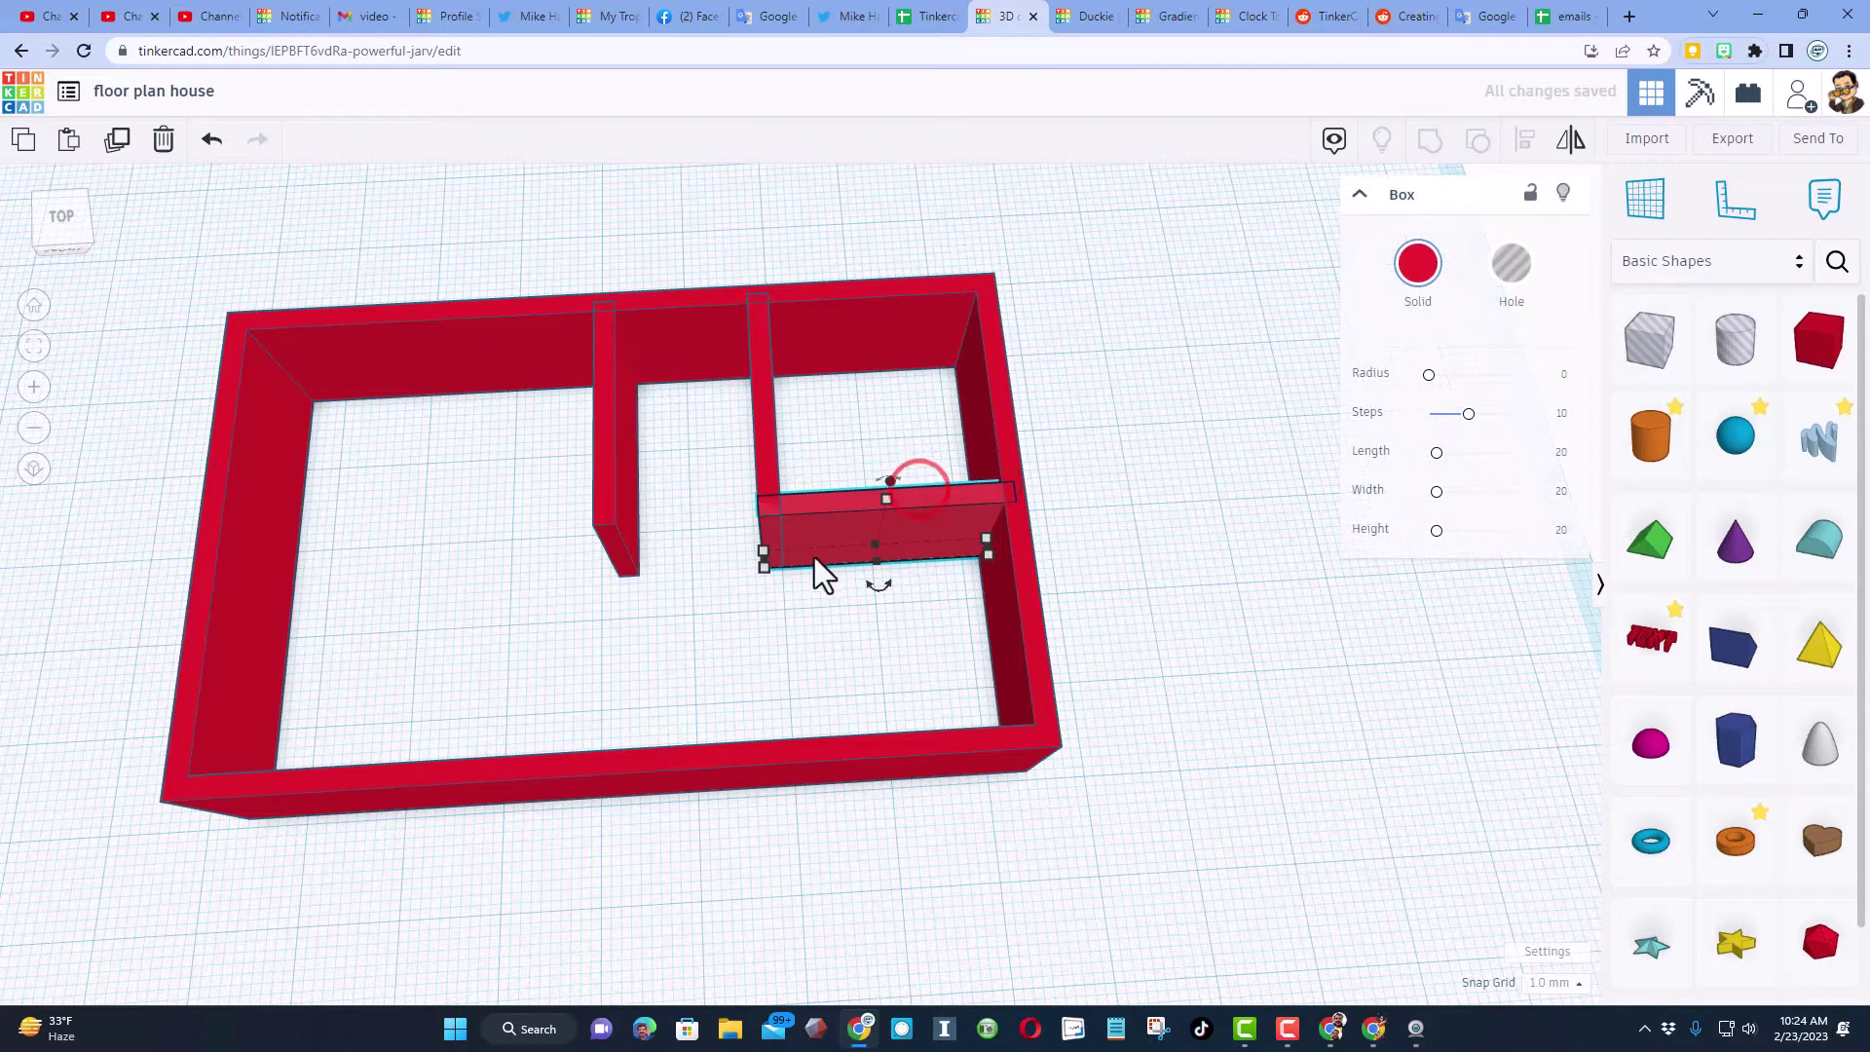
drag(761, 557, 620, 567)
mouse_move(803, 549)
right_down()
mouse_move(827, 435)
mouse_move(728, 522)
mouse_move(805, 529)
right_up()
click(526, 616)
click(640, 524)
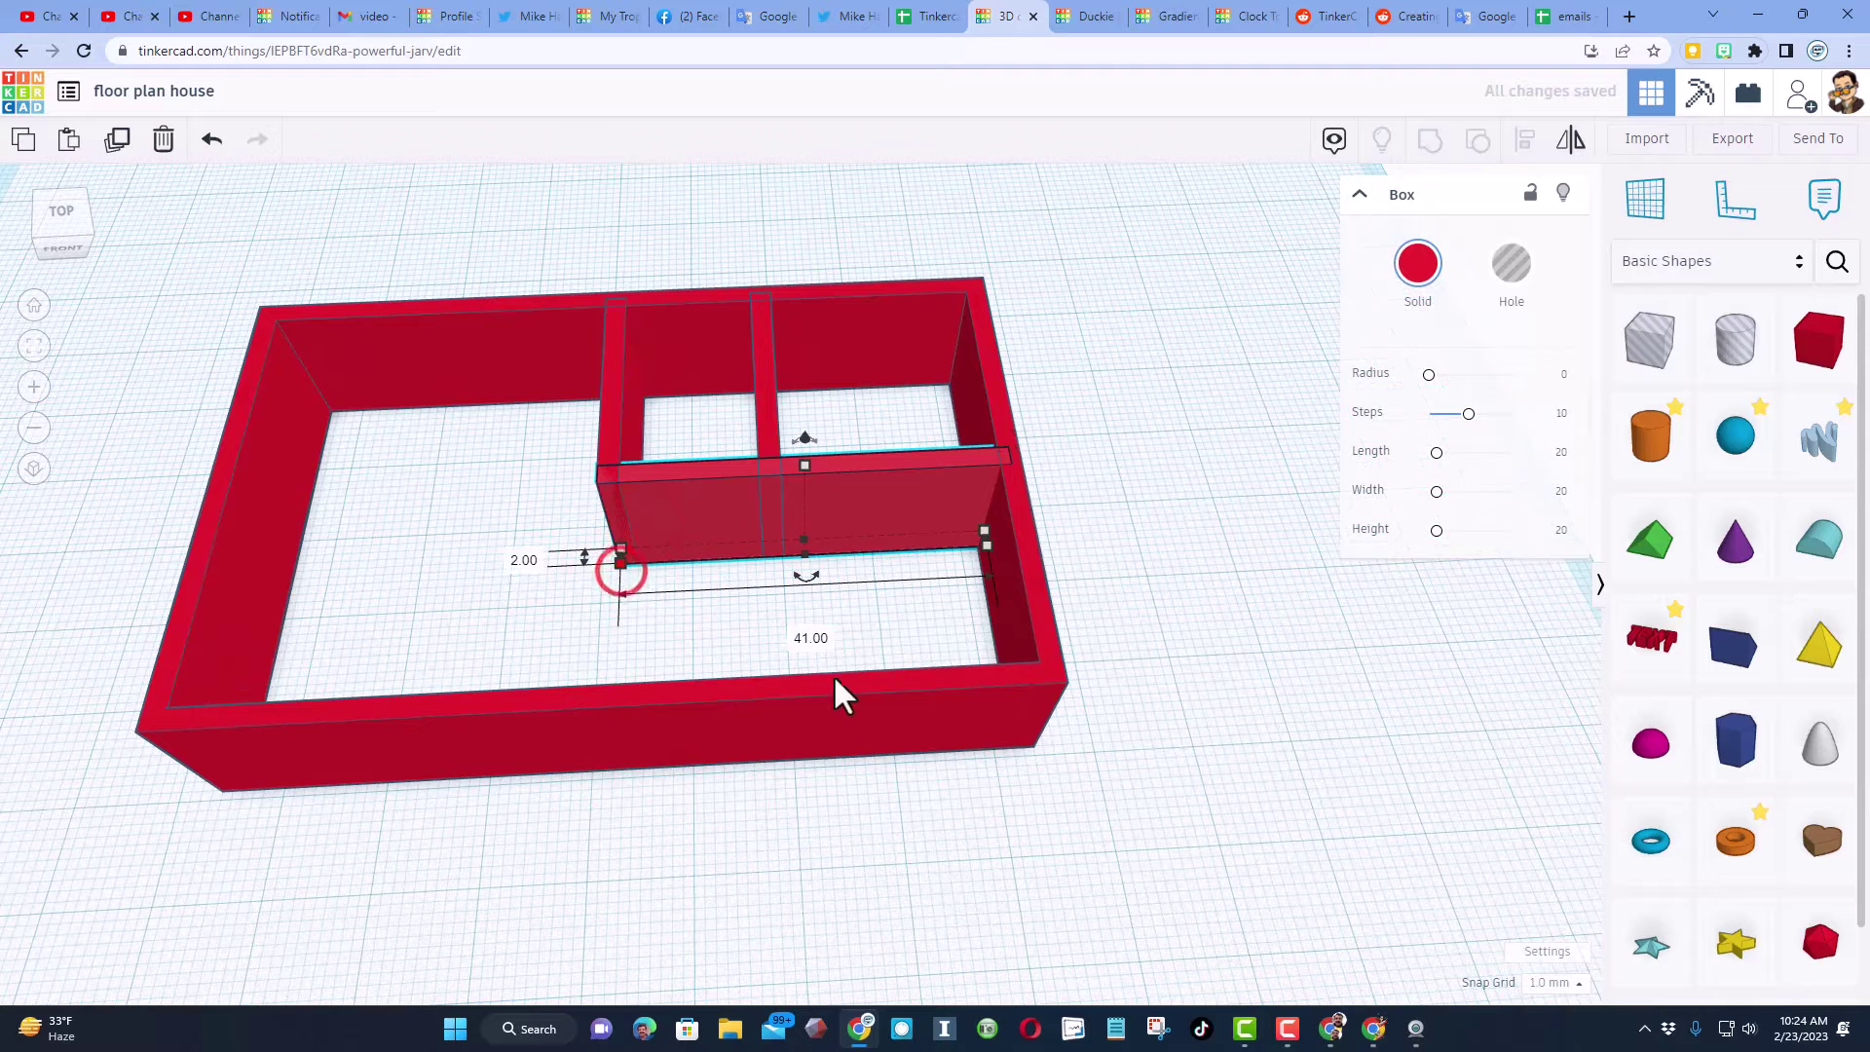
click(818, 639)
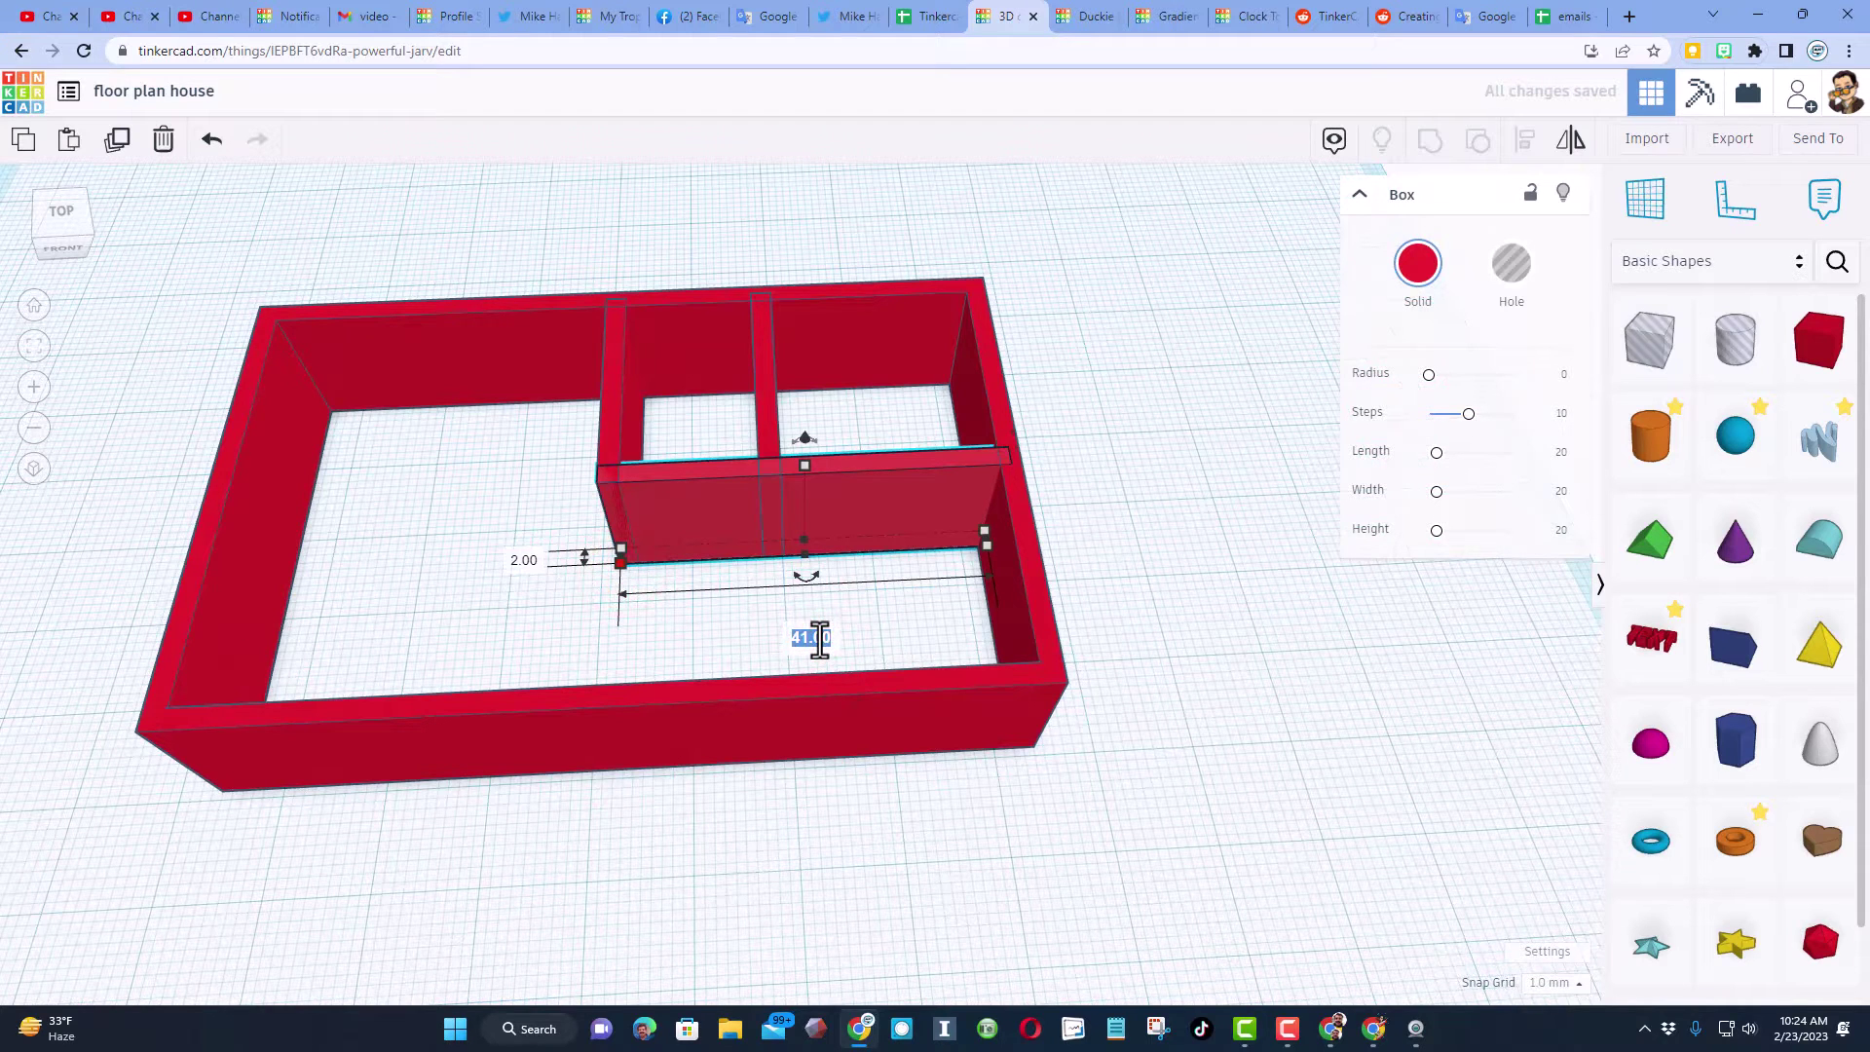
key(Return)
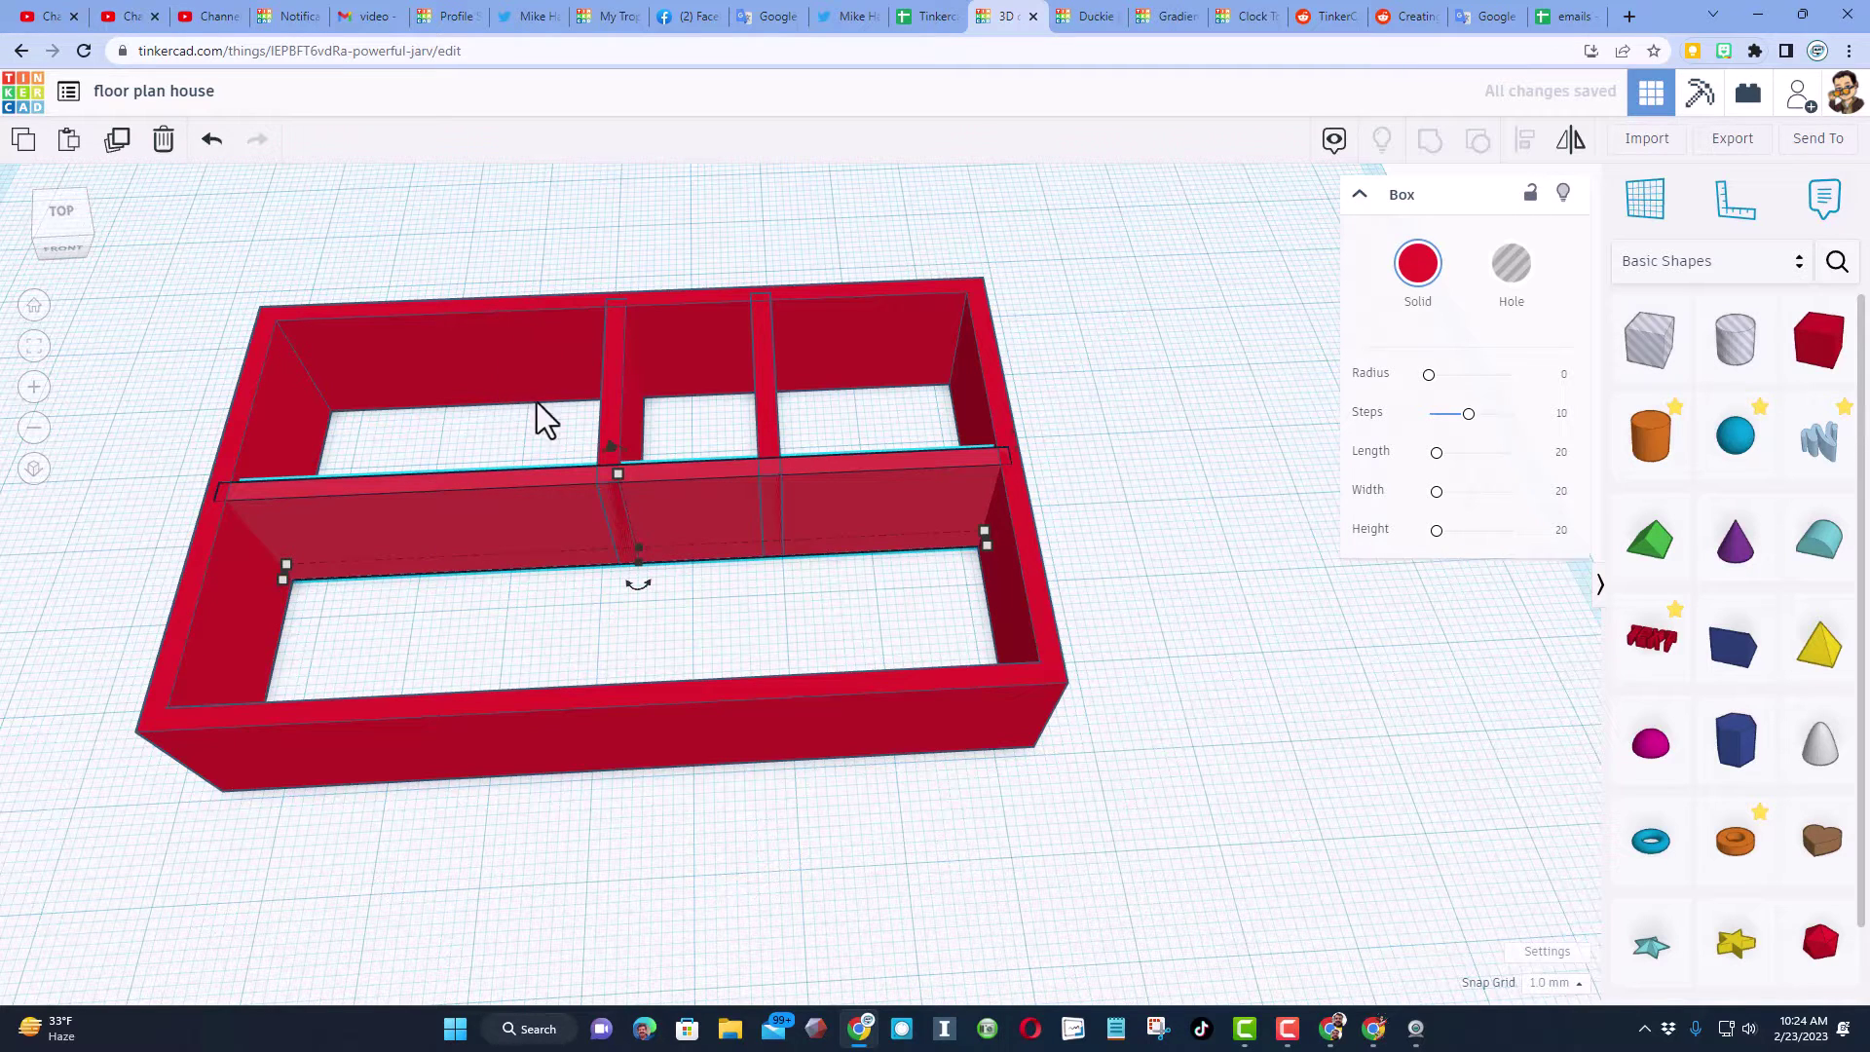
Duplicate the left partition and shift the copy a short distance left to form a narrow back room.
click(614, 384)
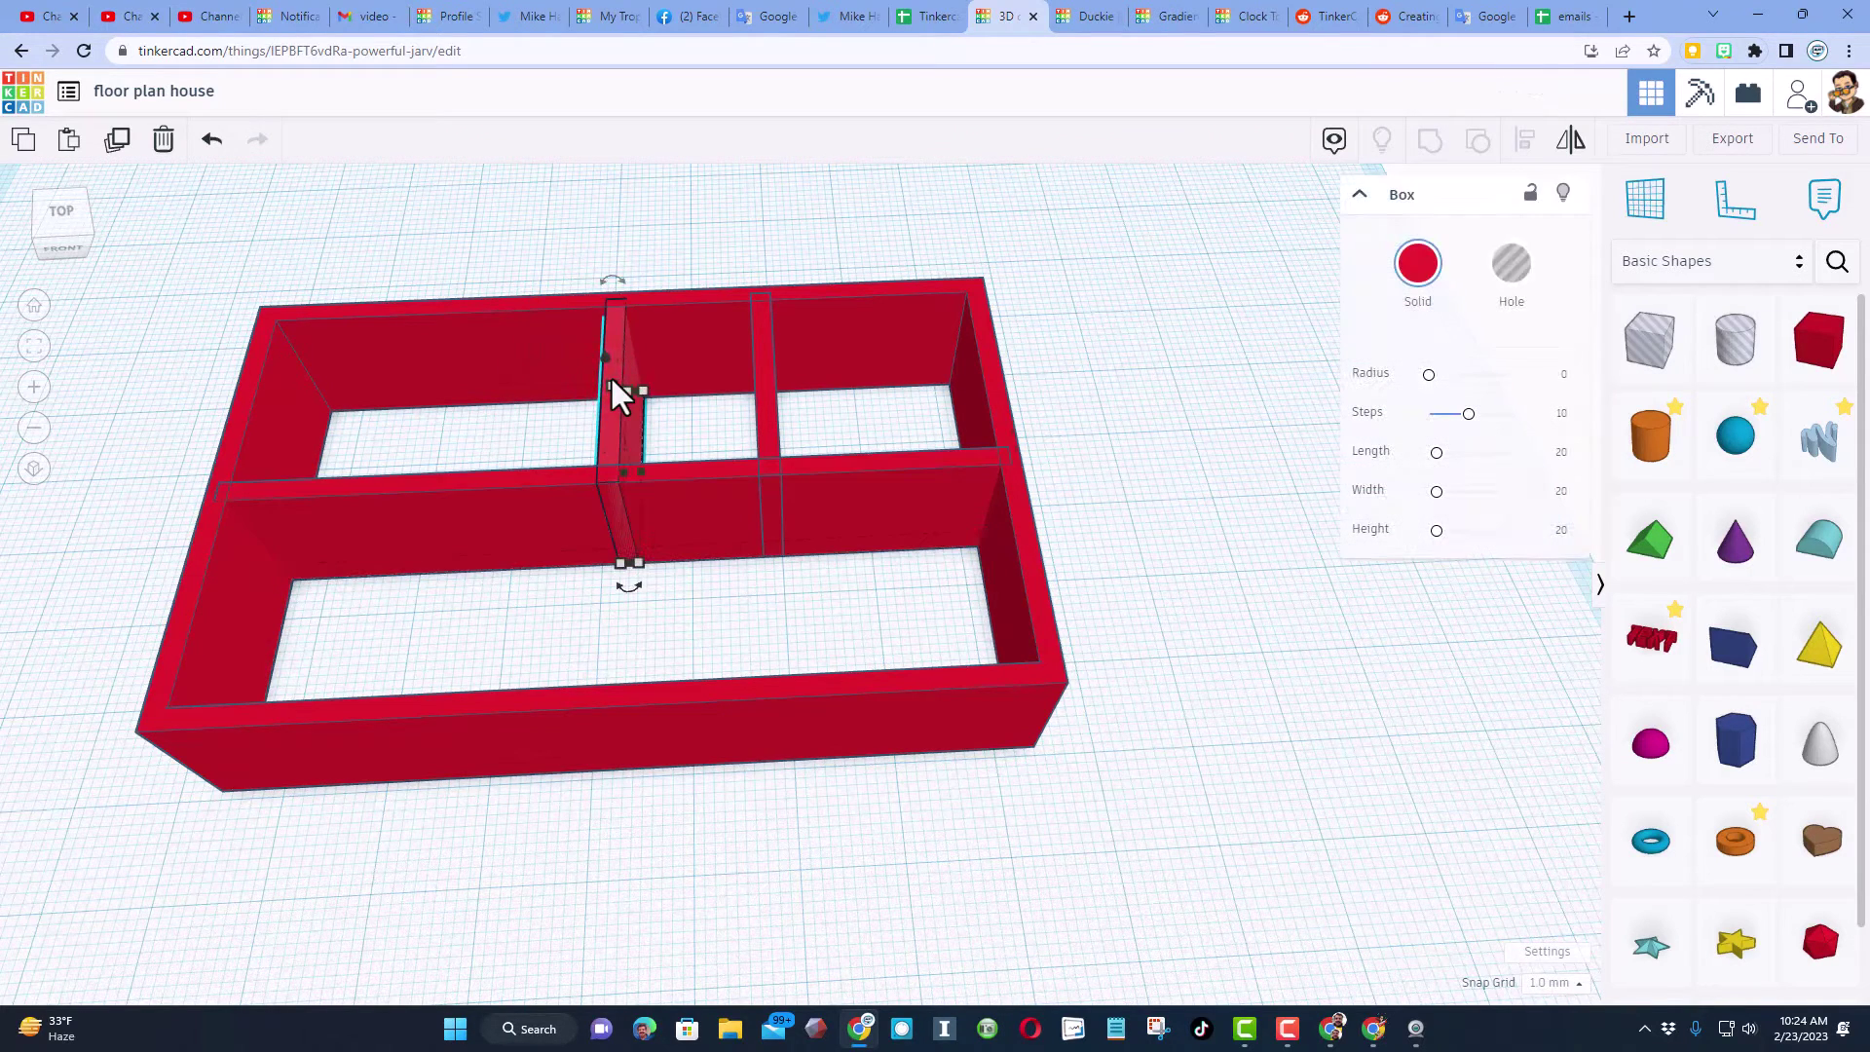
key(ctrl+d)
key(Left)
key(Left)
key(Left)
key(Left)
key(Left)
key(Left)
key(Left)
key(Left)
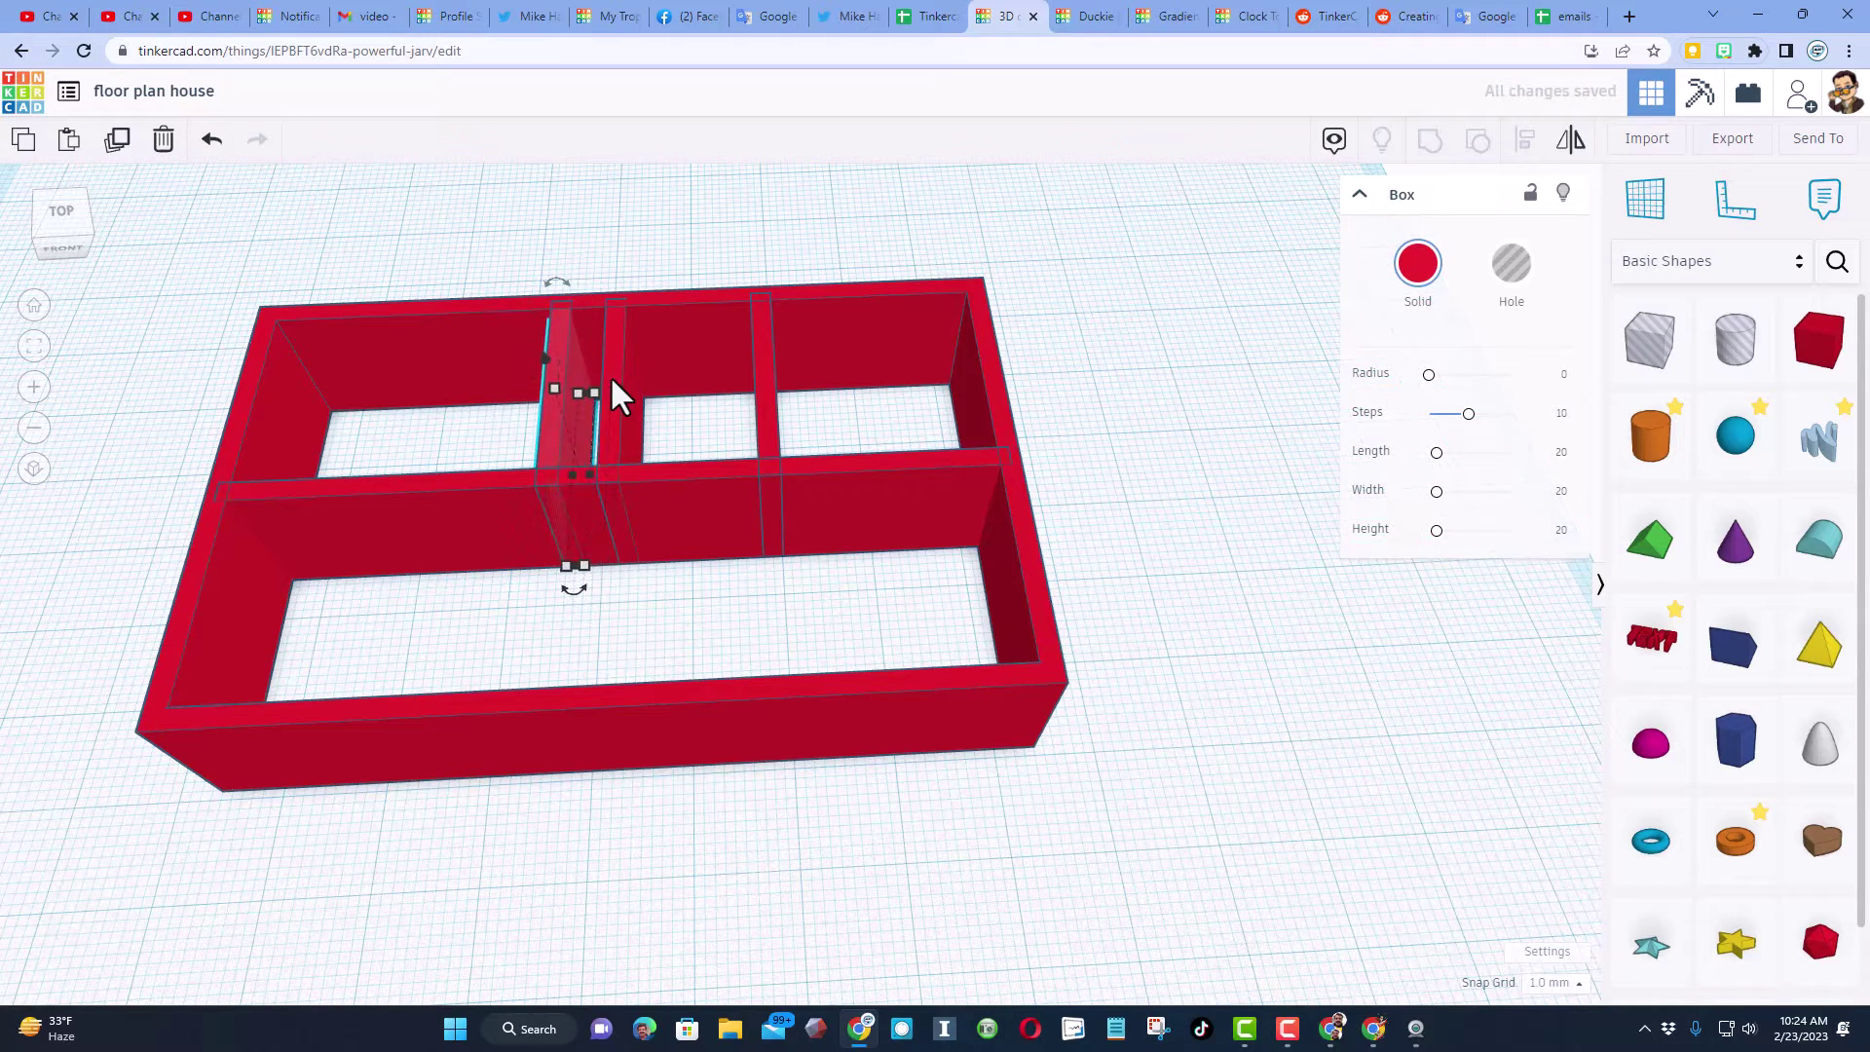
key(Left)
key(Left)
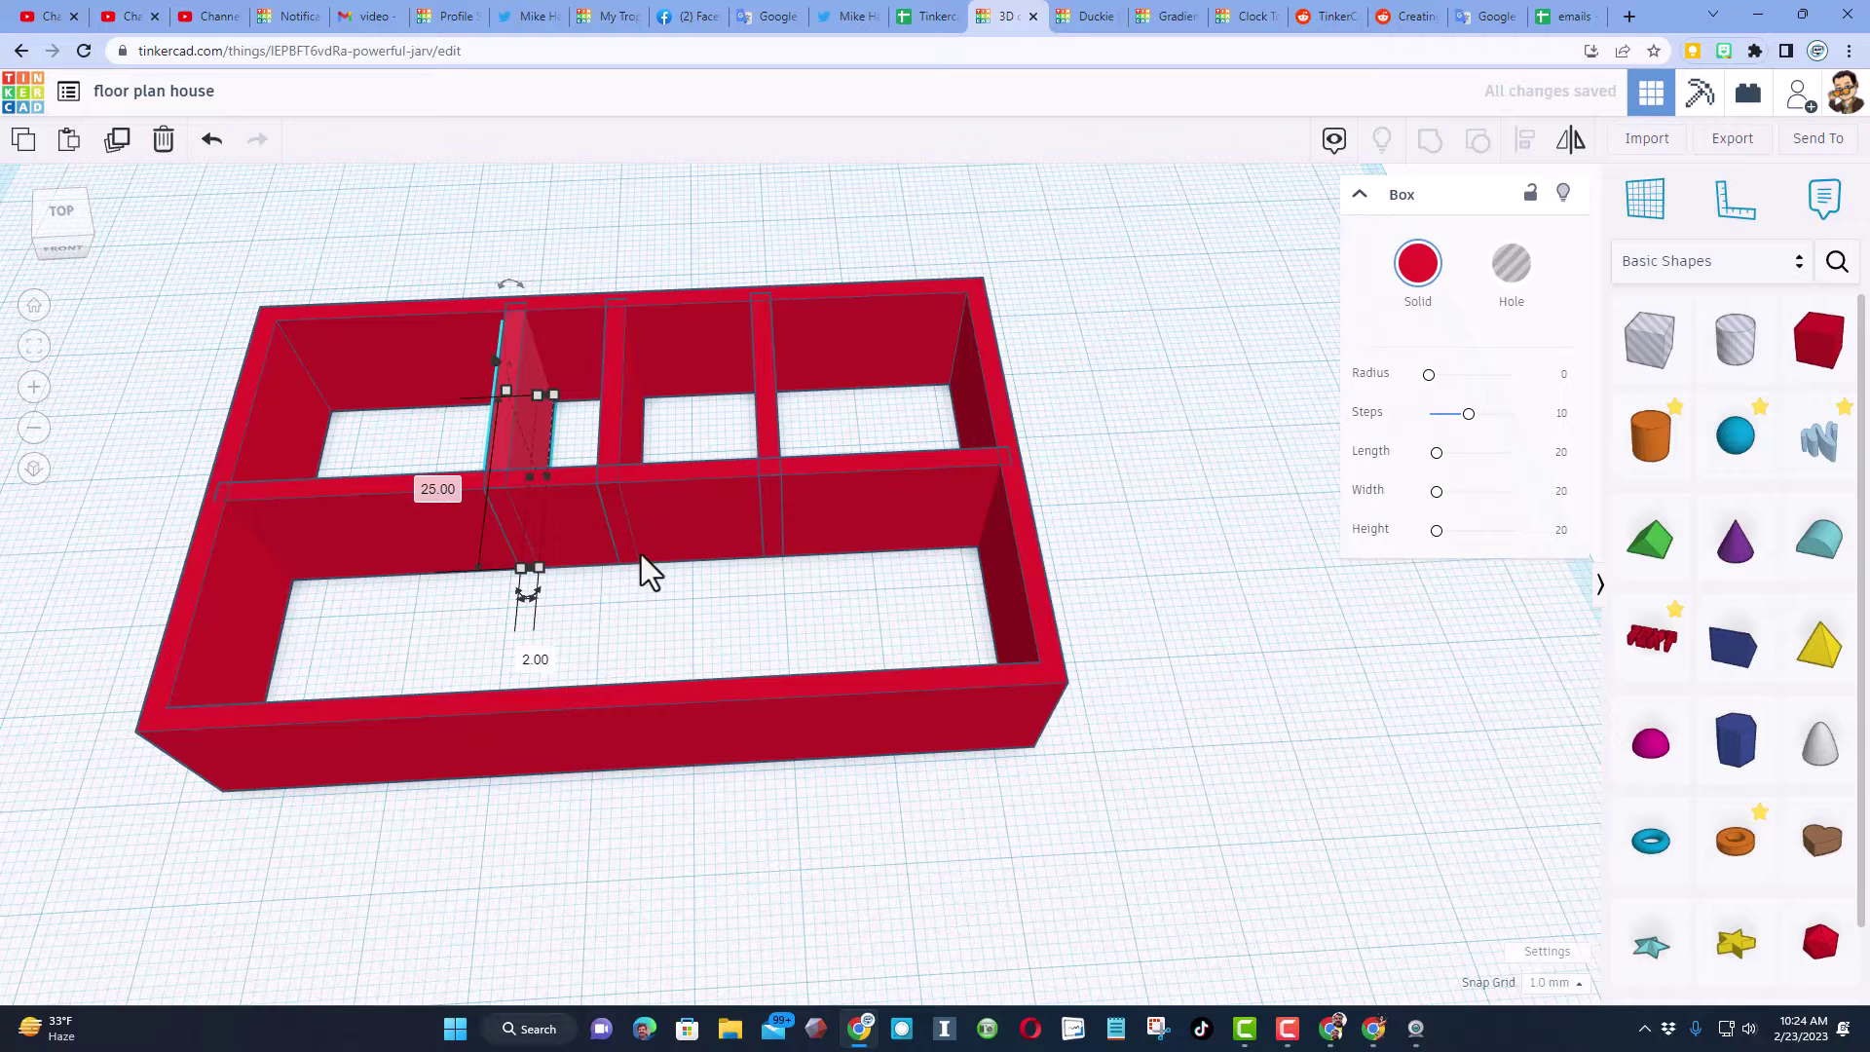
Duplicate the middle of the three back partitions and move the copy forward into the large front room.
click(618, 401)
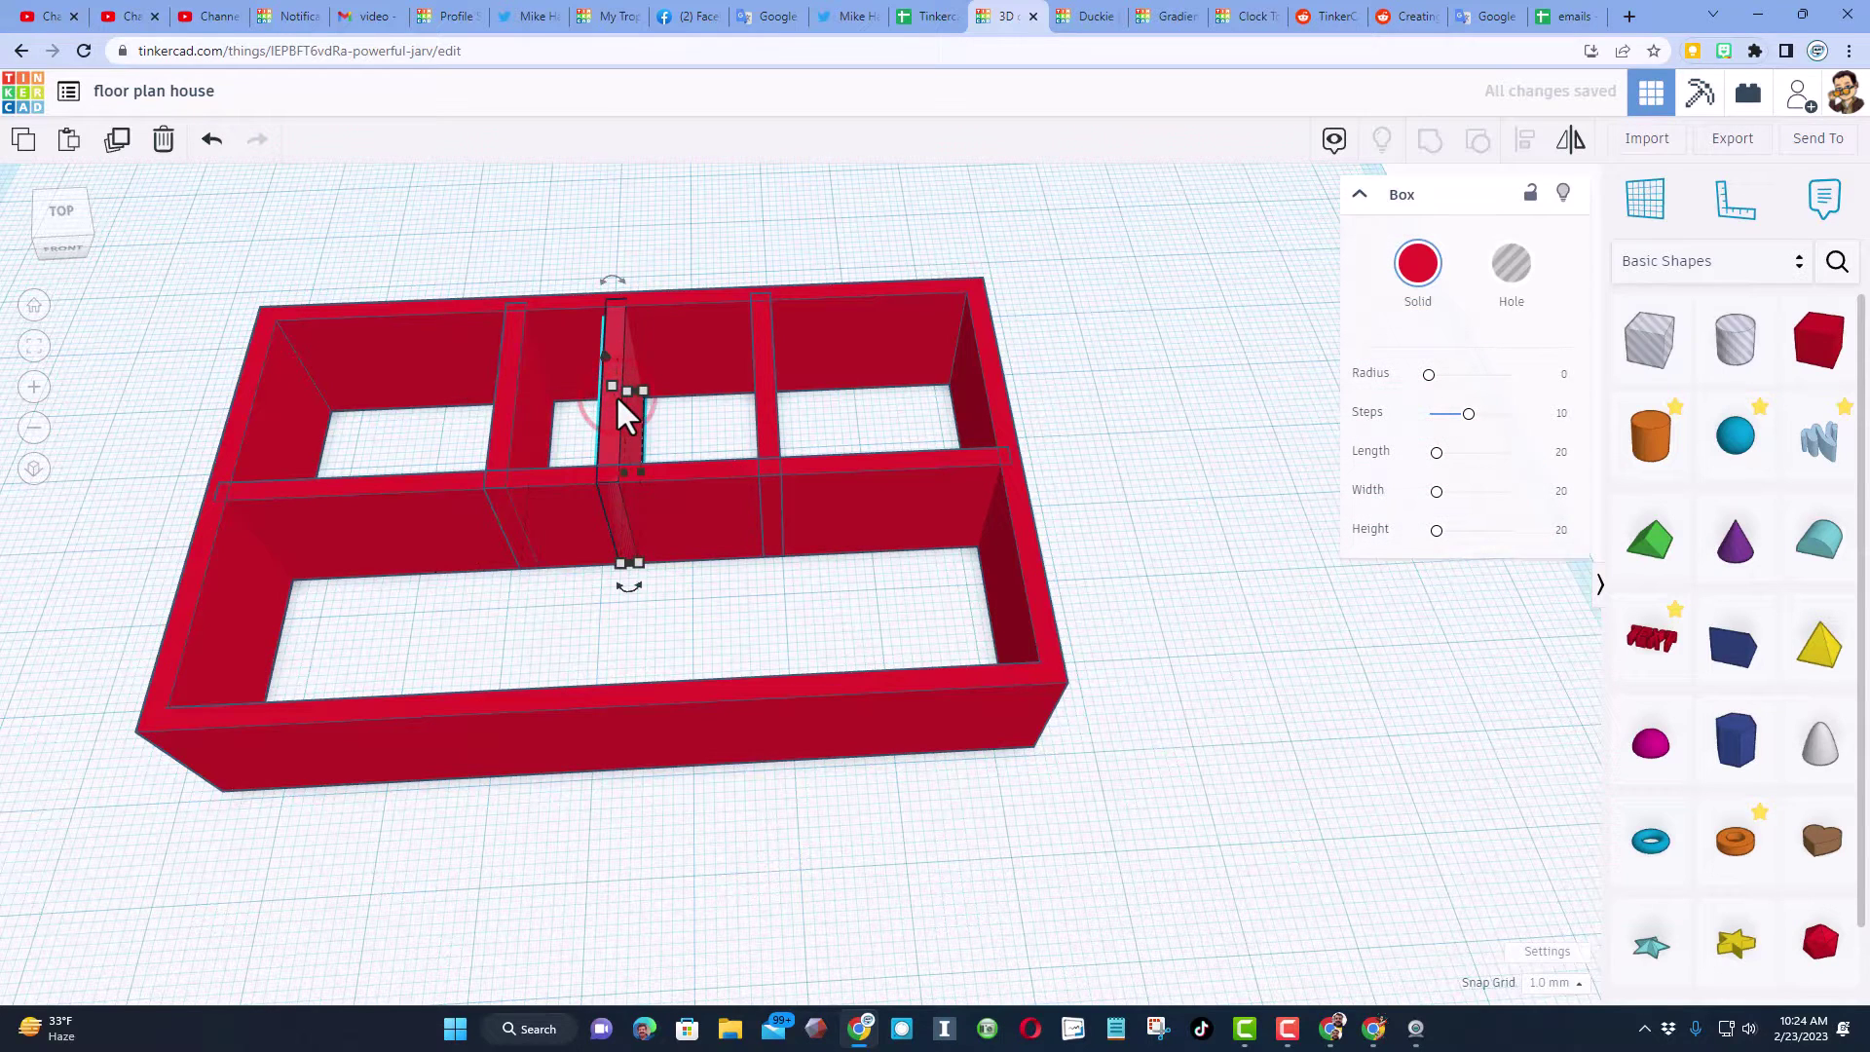
key(ctrl+d)
key(shift+Down)
key(shift+Down)
key(shift+Down)
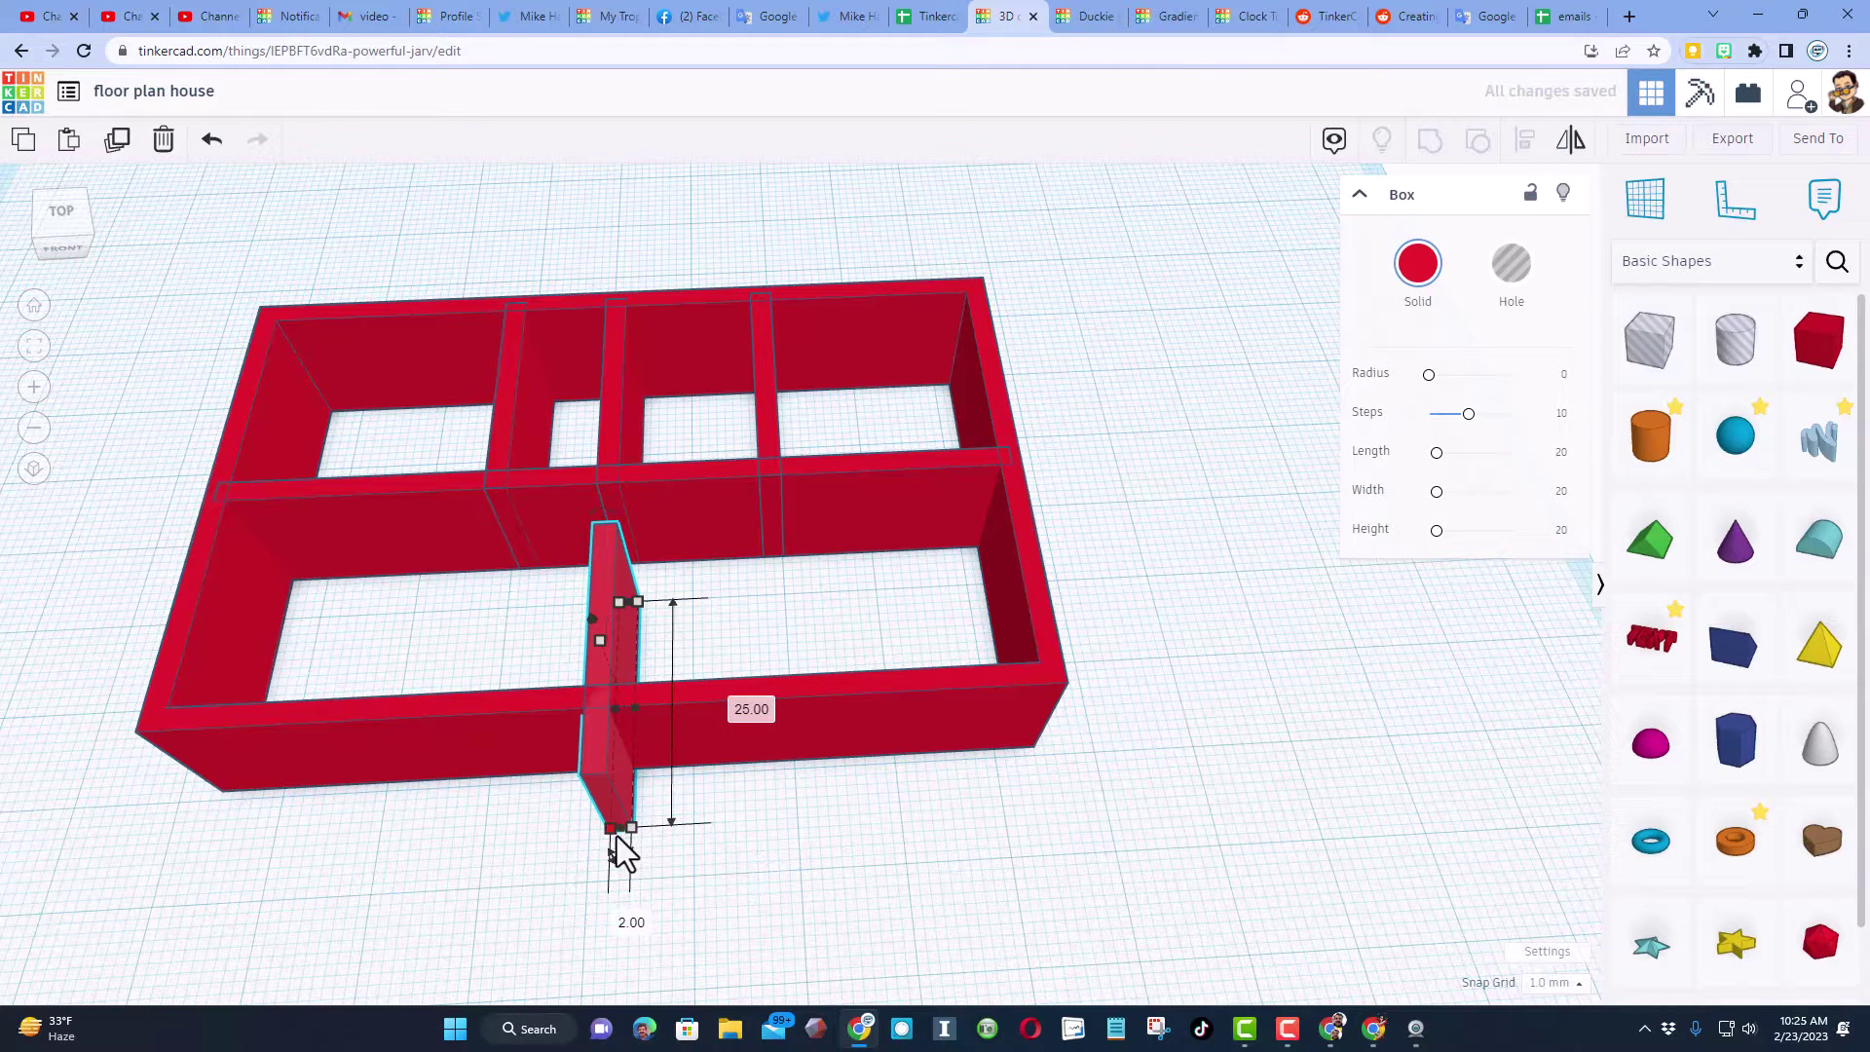
Shorten the front-room partition at both ends so it starts at the front outer wall and leaves a gap before the cross wall.
drag(621, 831, 639, 756)
right_drag(639, 756, 614, 440)
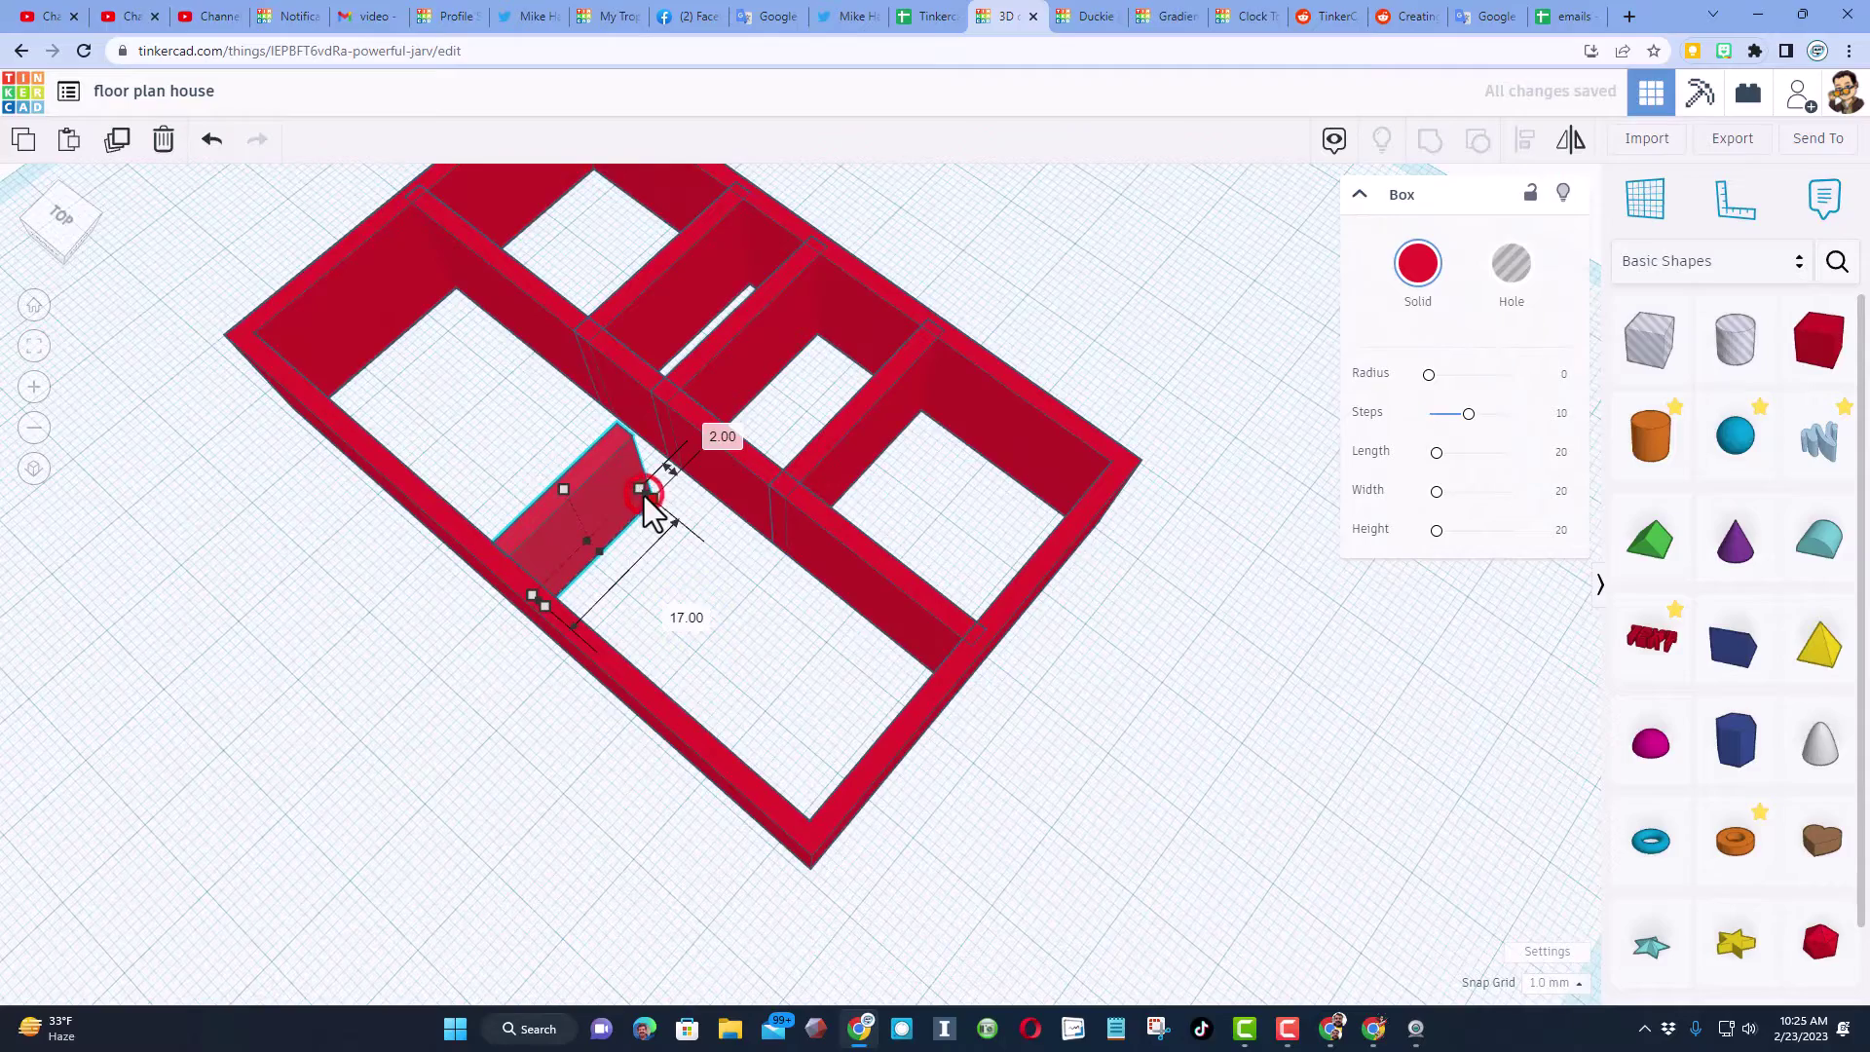
scroll(650, 509, up, 3)
scroll(650, 510, down, 3)
drag(645, 499, 613, 535)
Set the workplane on top of the outer walls and place a solid box at their front right corner.
right_drag(484, 604, 406, 805)
scroll(394, 841, down, 3)
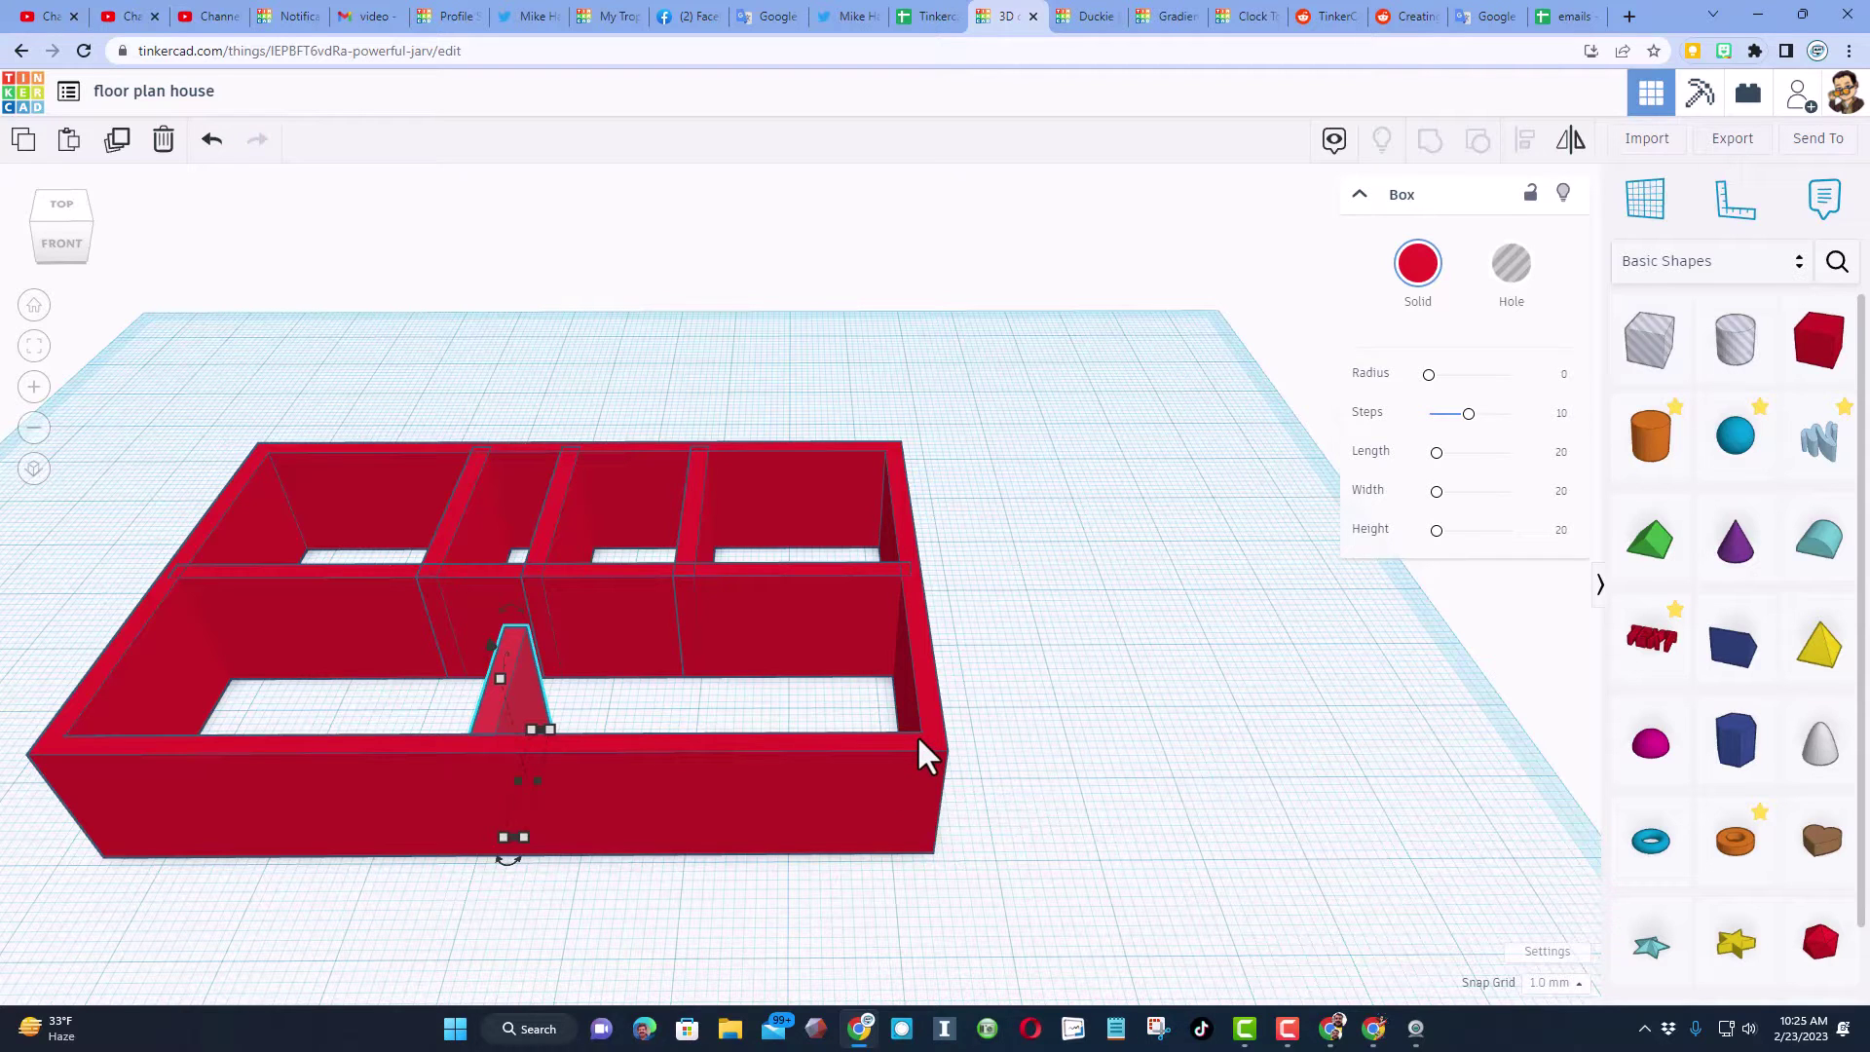
key(w)
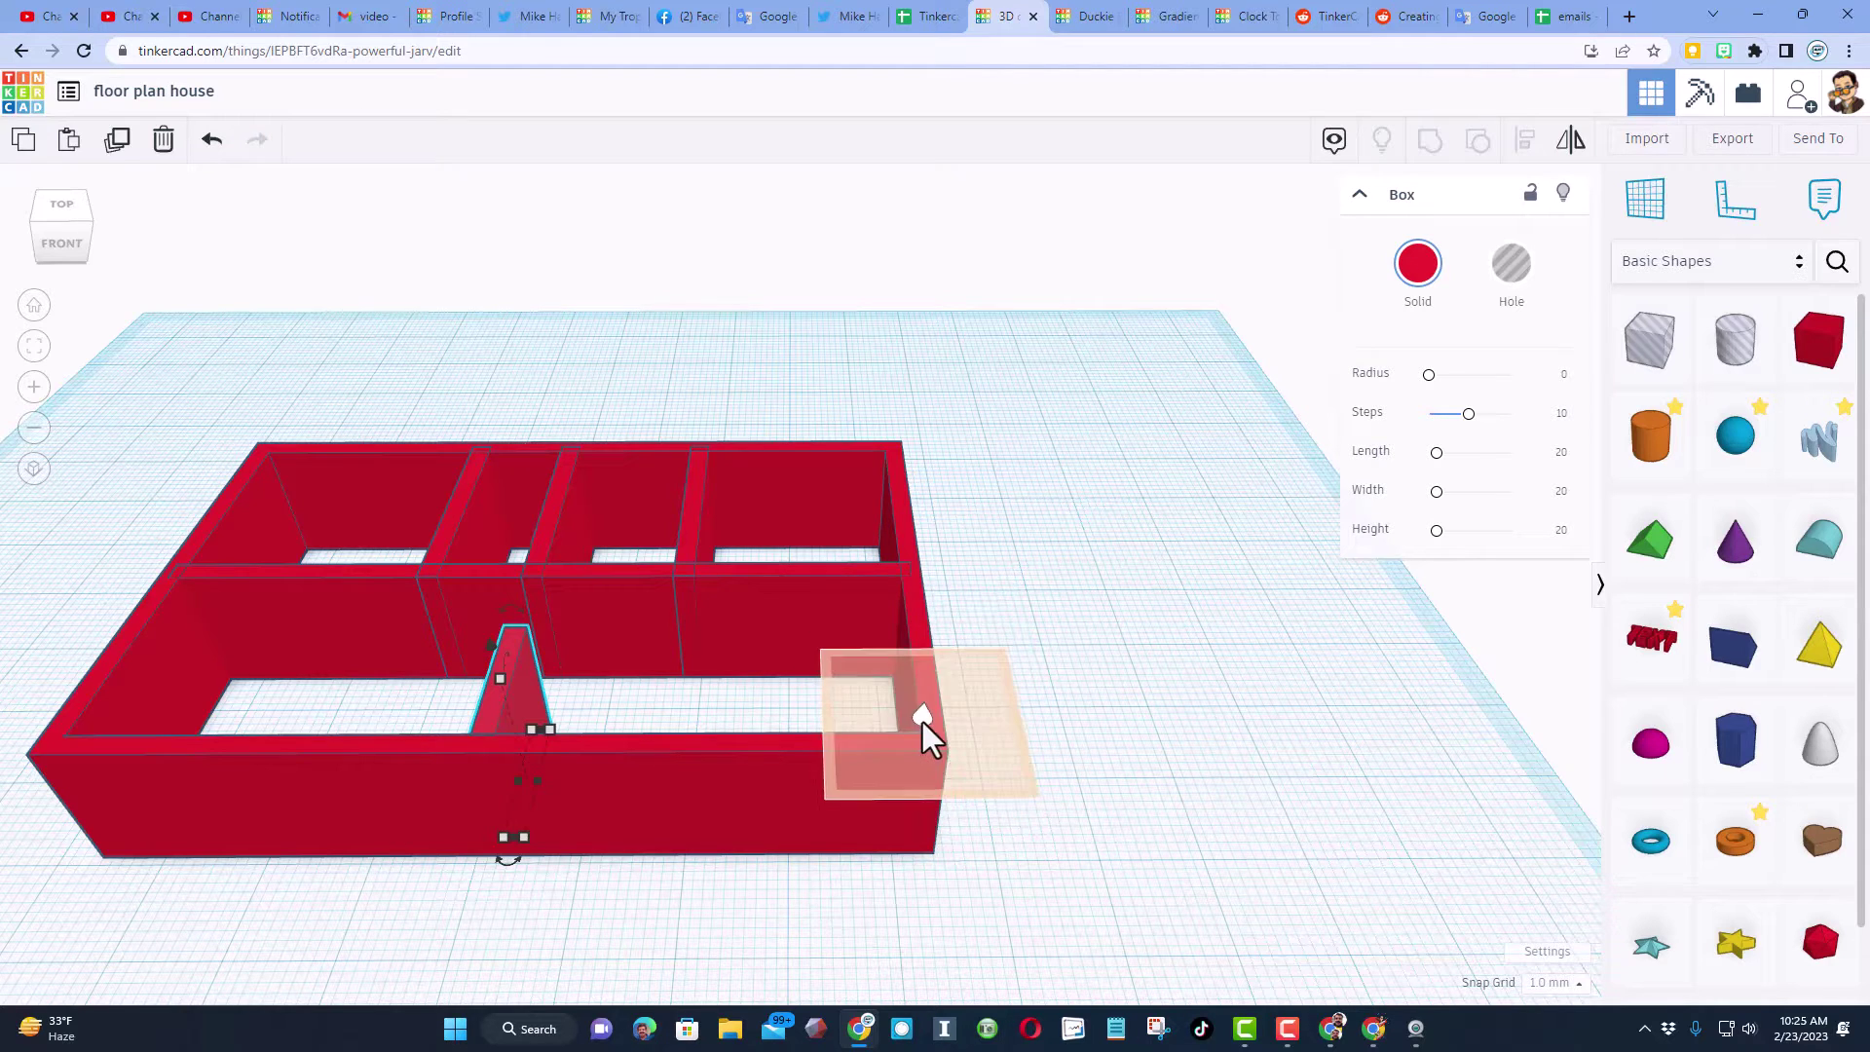
click(921, 722)
click(1838, 331)
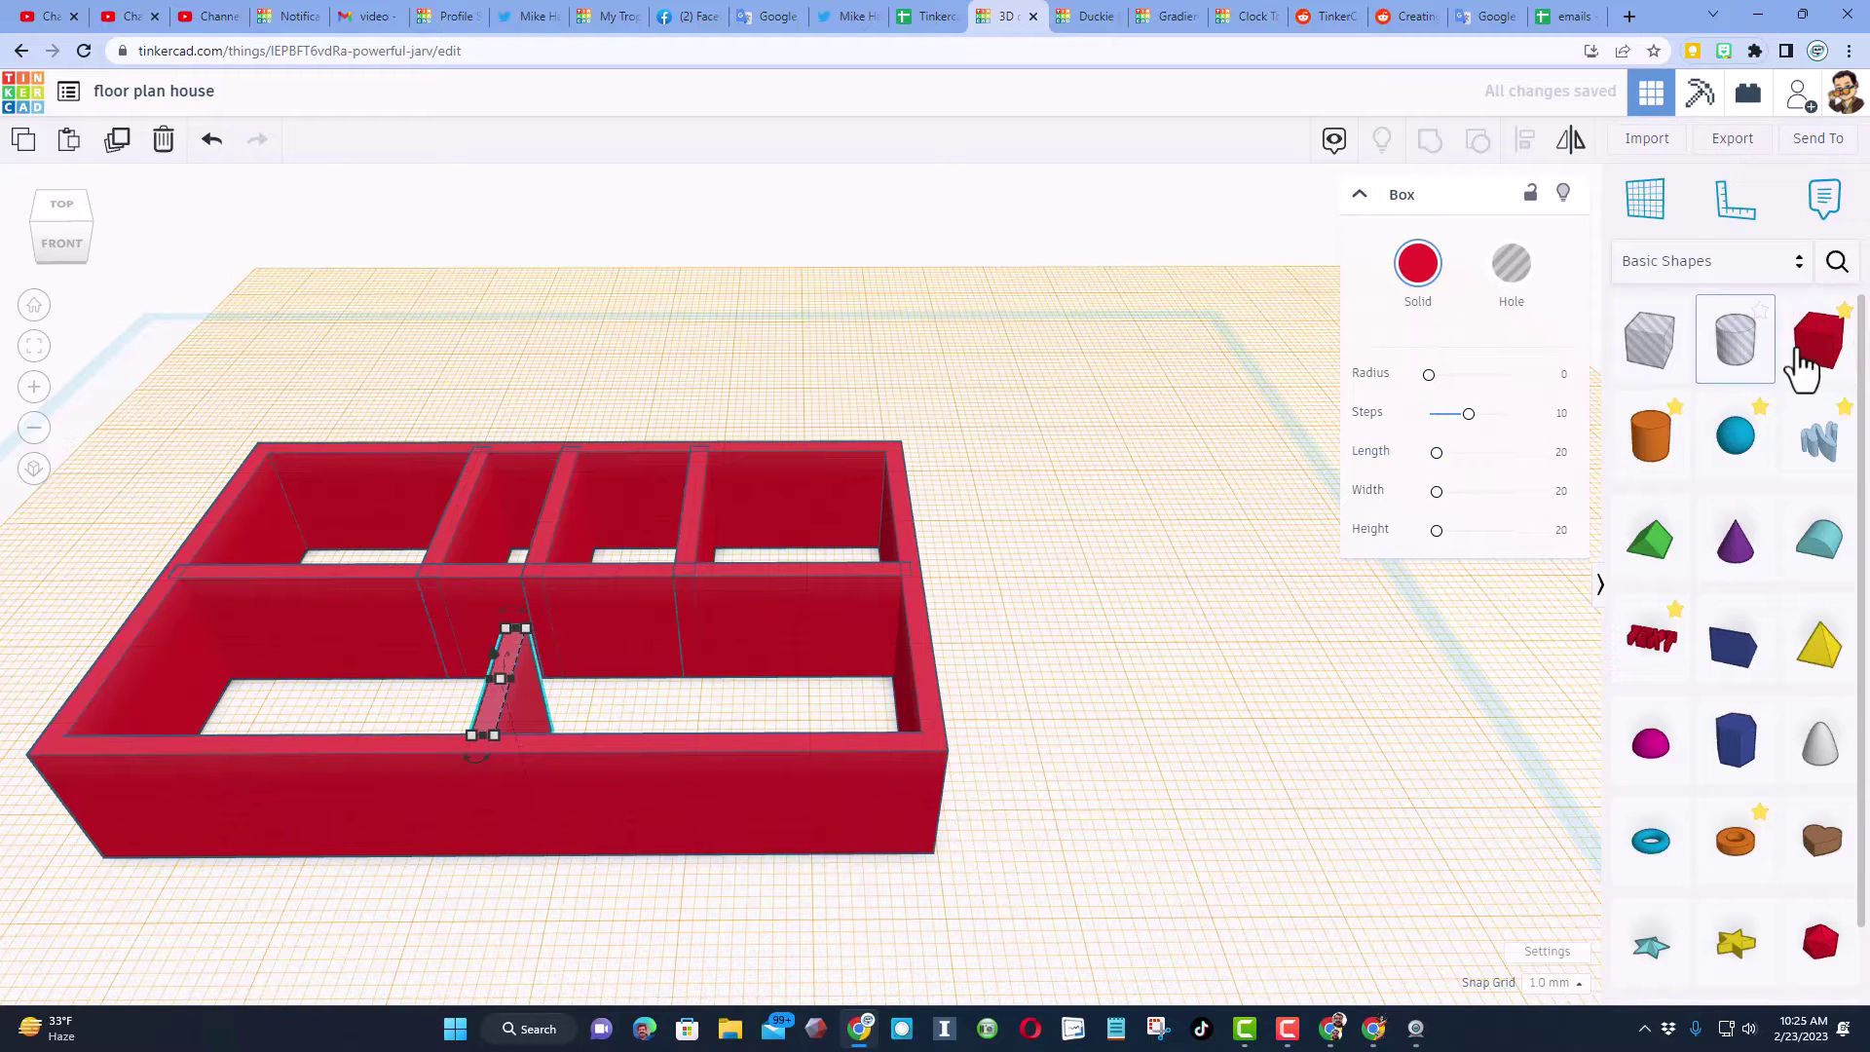
click(1810, 355)
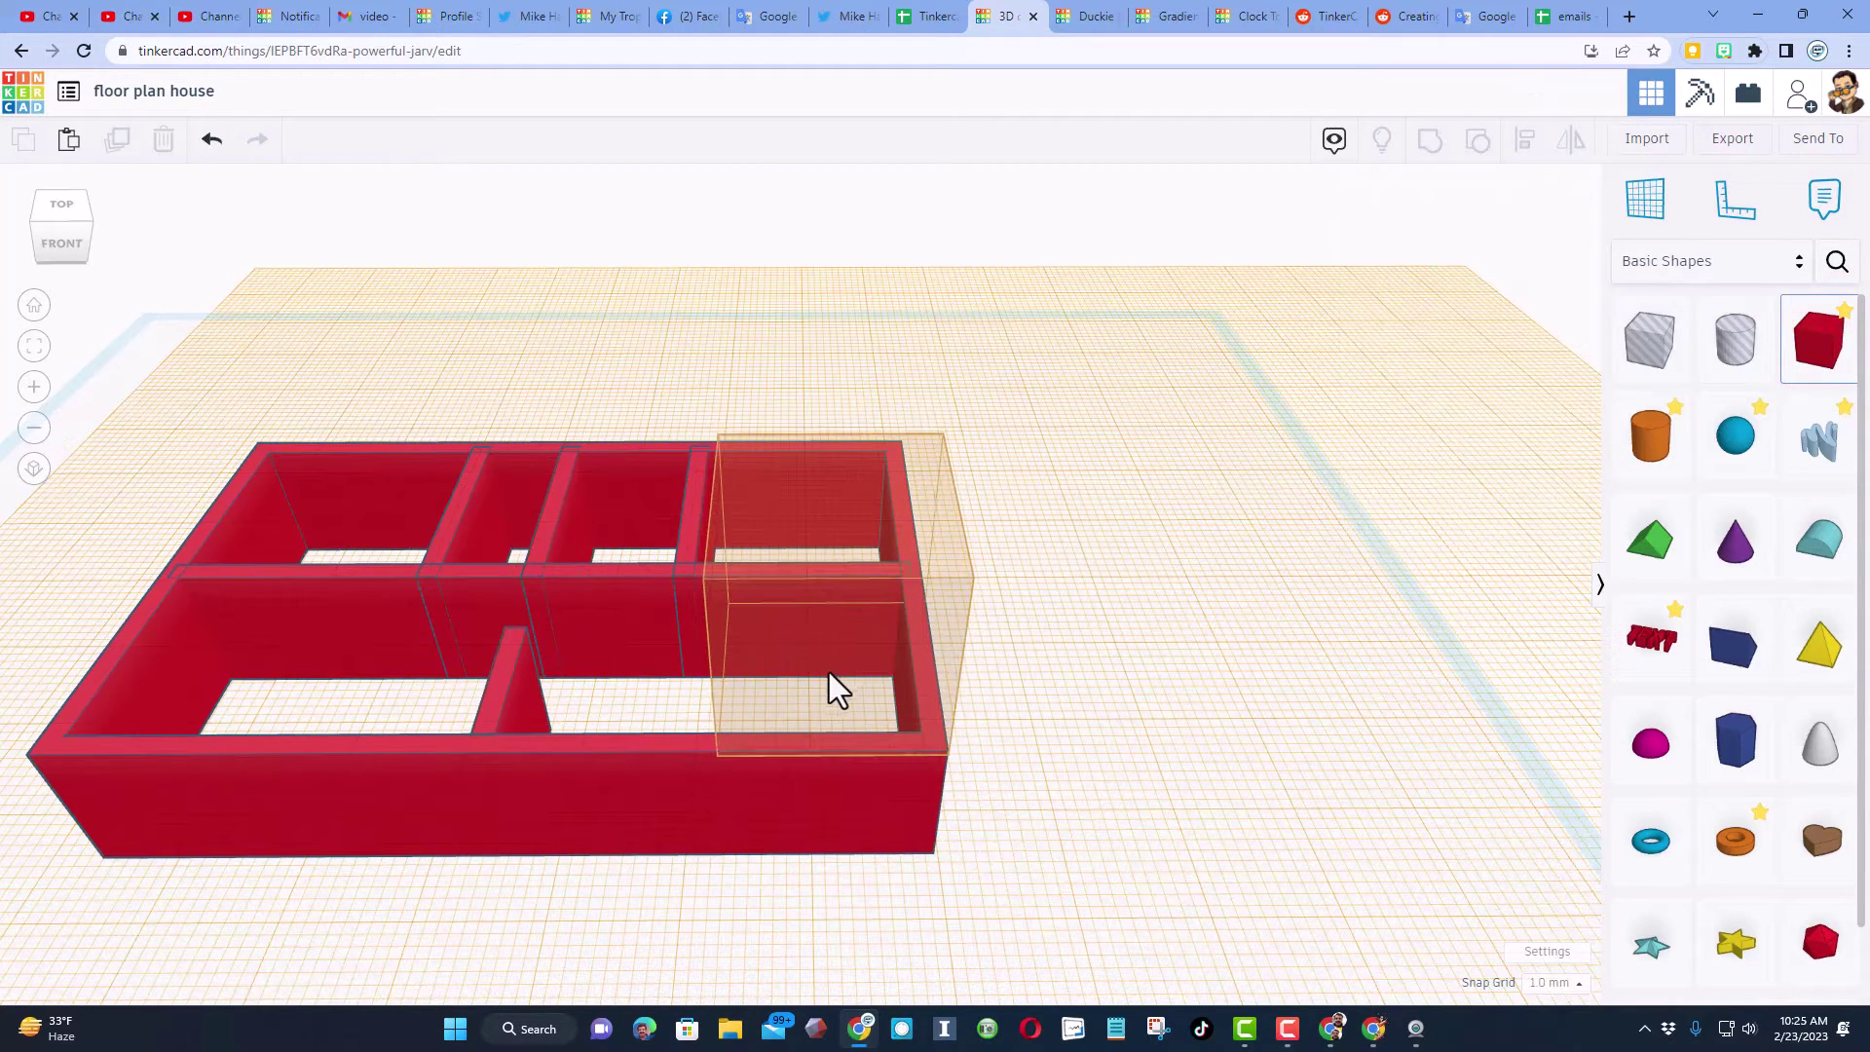
click(829, 672)
Stretch the new box leftward along the front wall and set its length to 80 mm.
drag(737, 688, 45, 734)
click(468, 854)
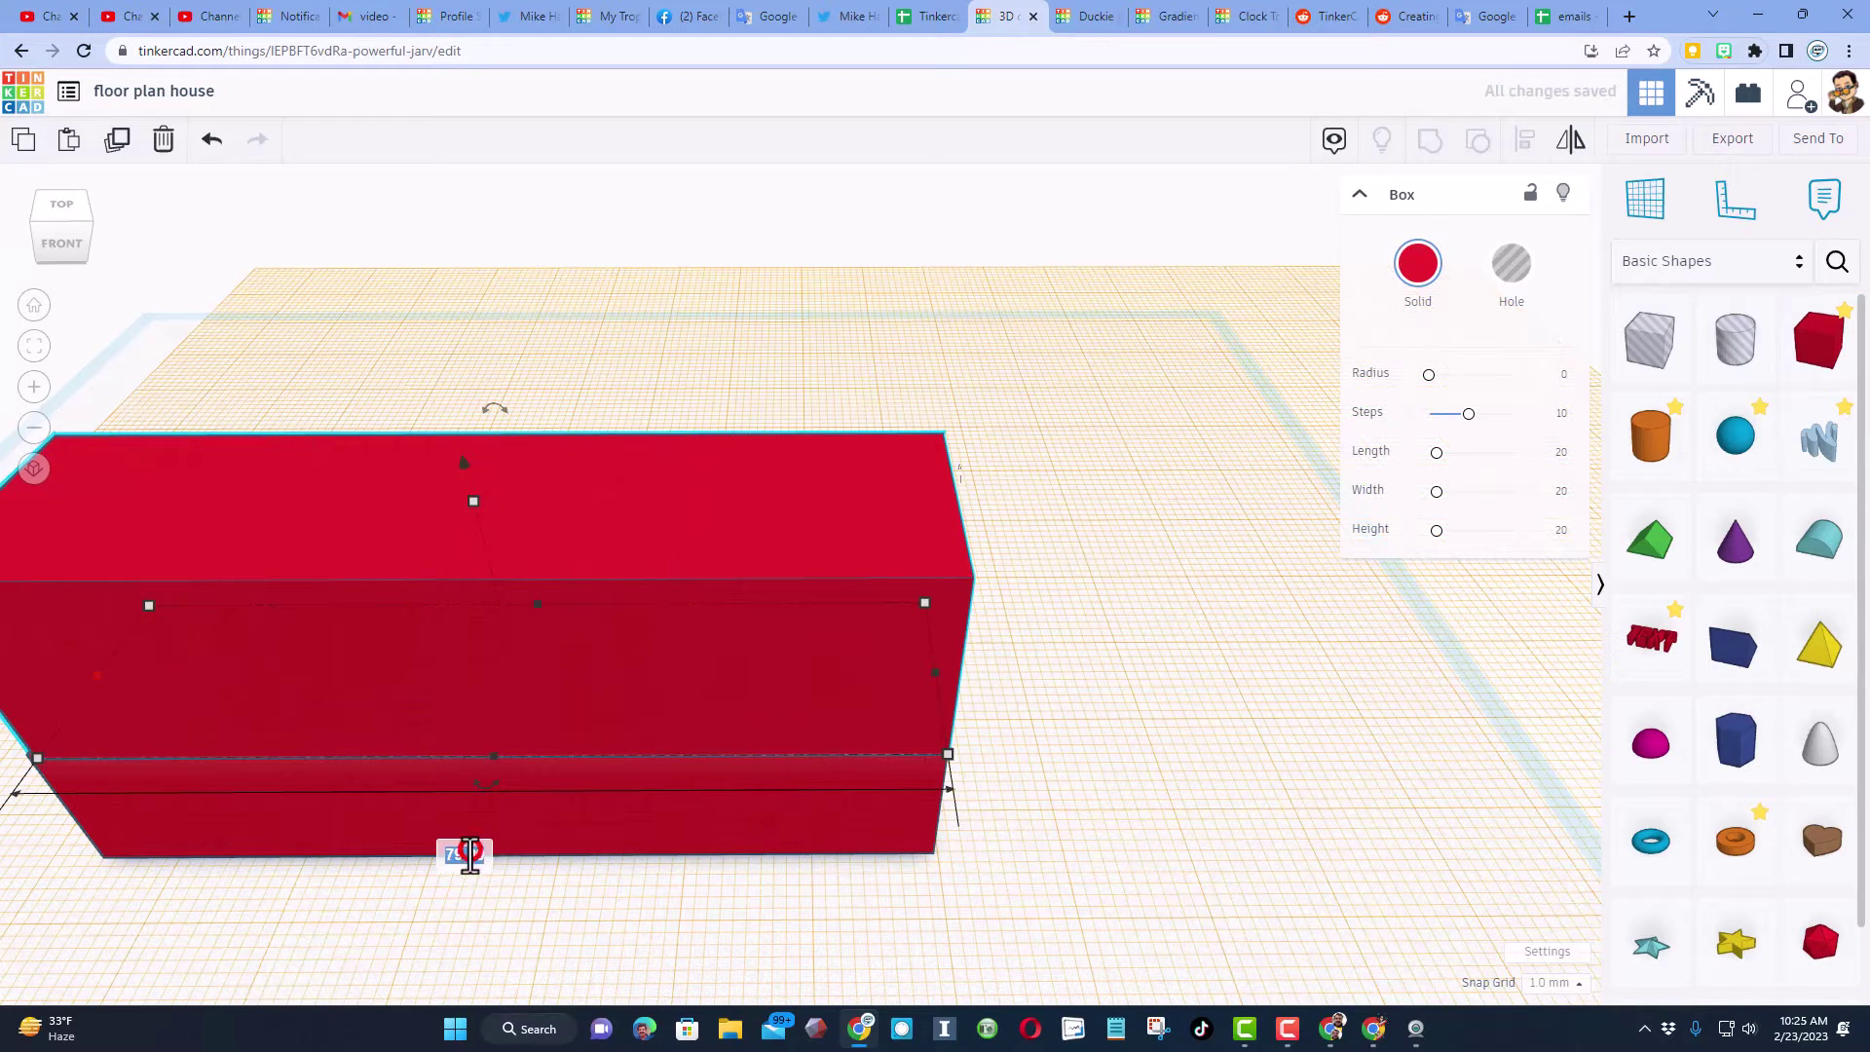
text(80)
key(Return)
Set the box's width to 50 mm and its height to 1 mm, making a thin slab over the walls.
right_drag(628, 789, 855, 639)
click(869, 652)
click(922, 791)
text(50)
key(Return)
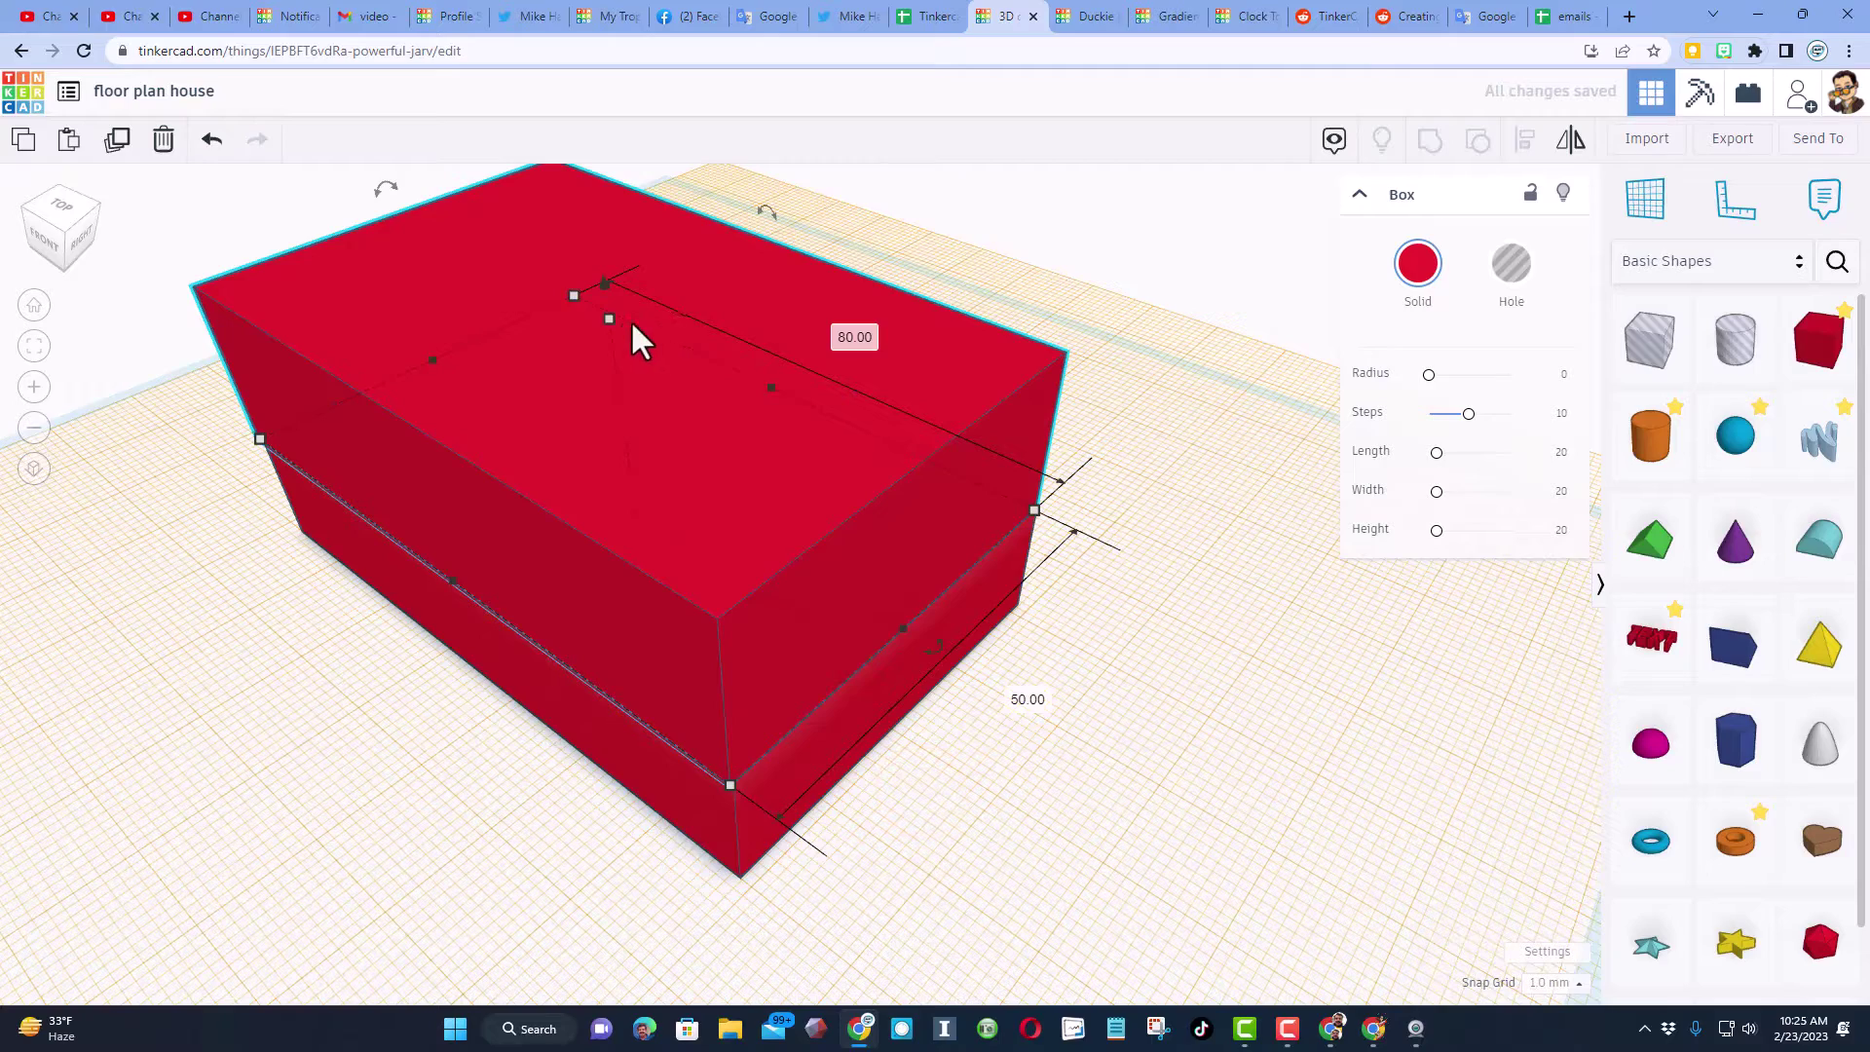
mouse_move(611, 320)
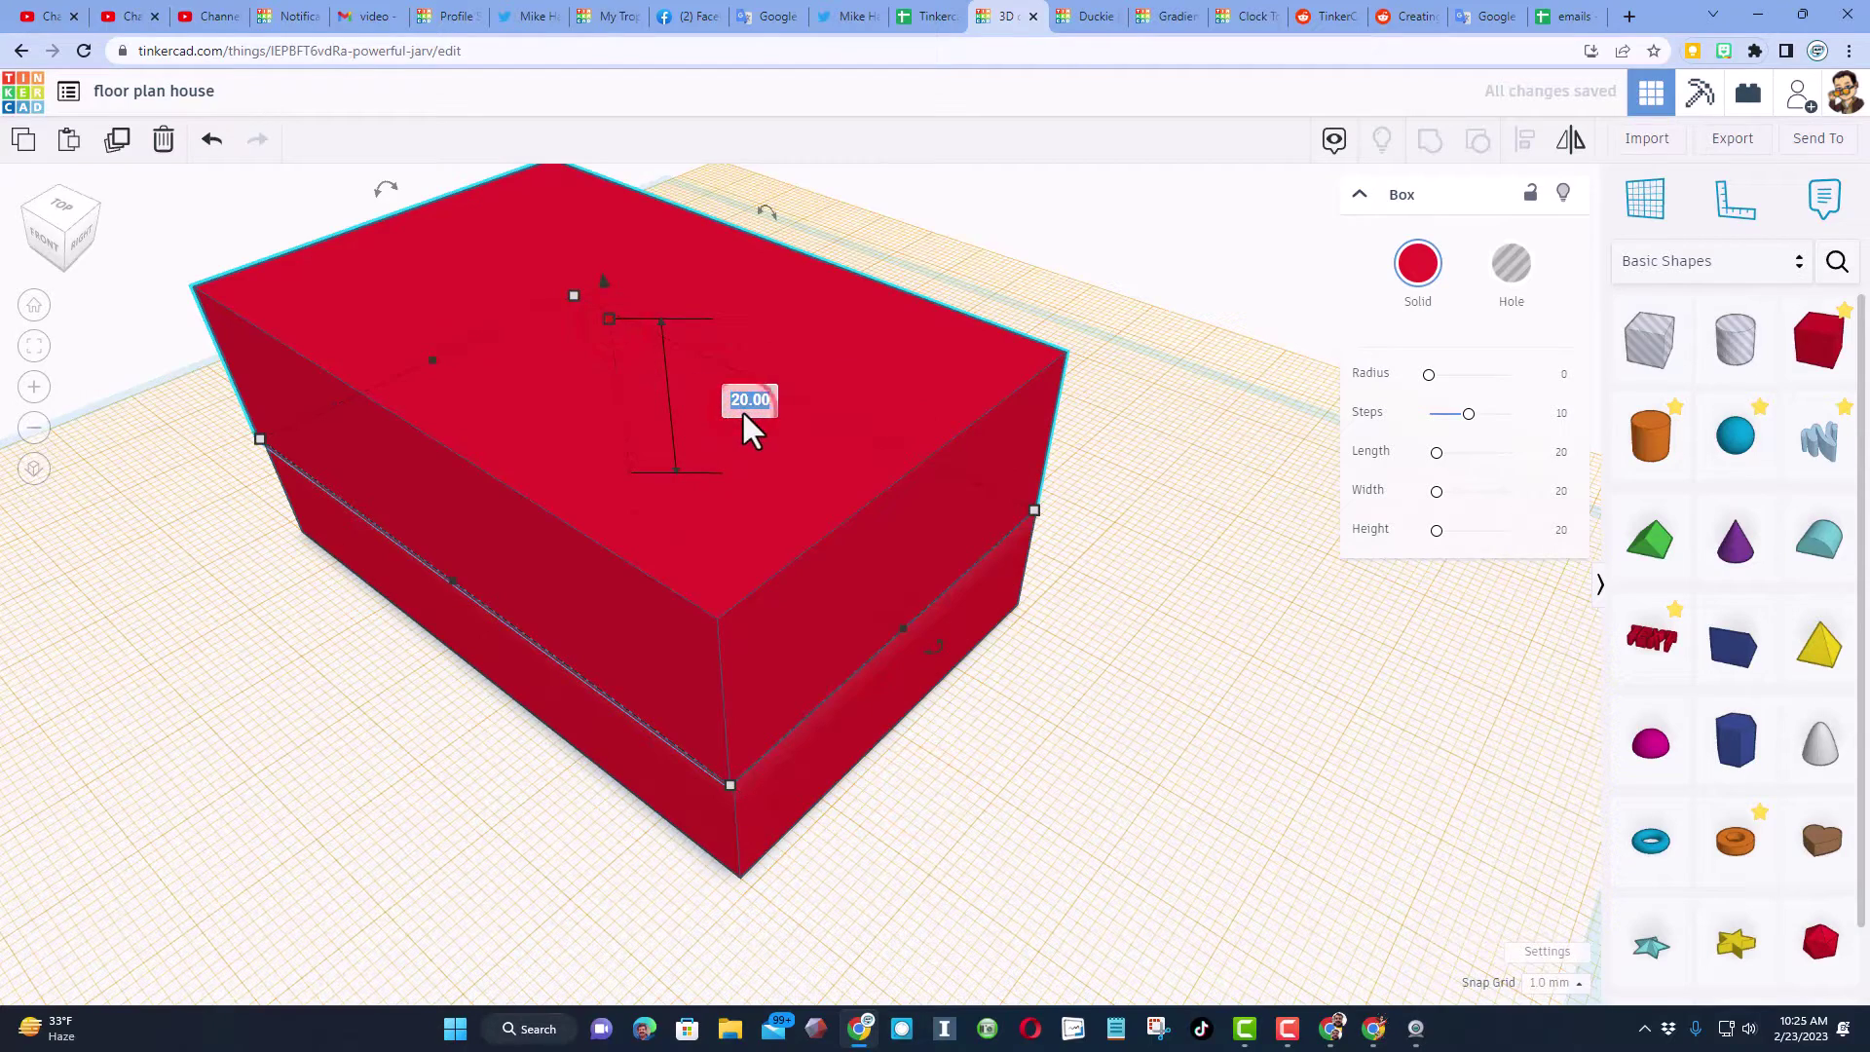
text(1)
key(Return)
Select the slab together with the outer walls, align their front edges, and group them.
right_drag(209, 638, 273, 752)
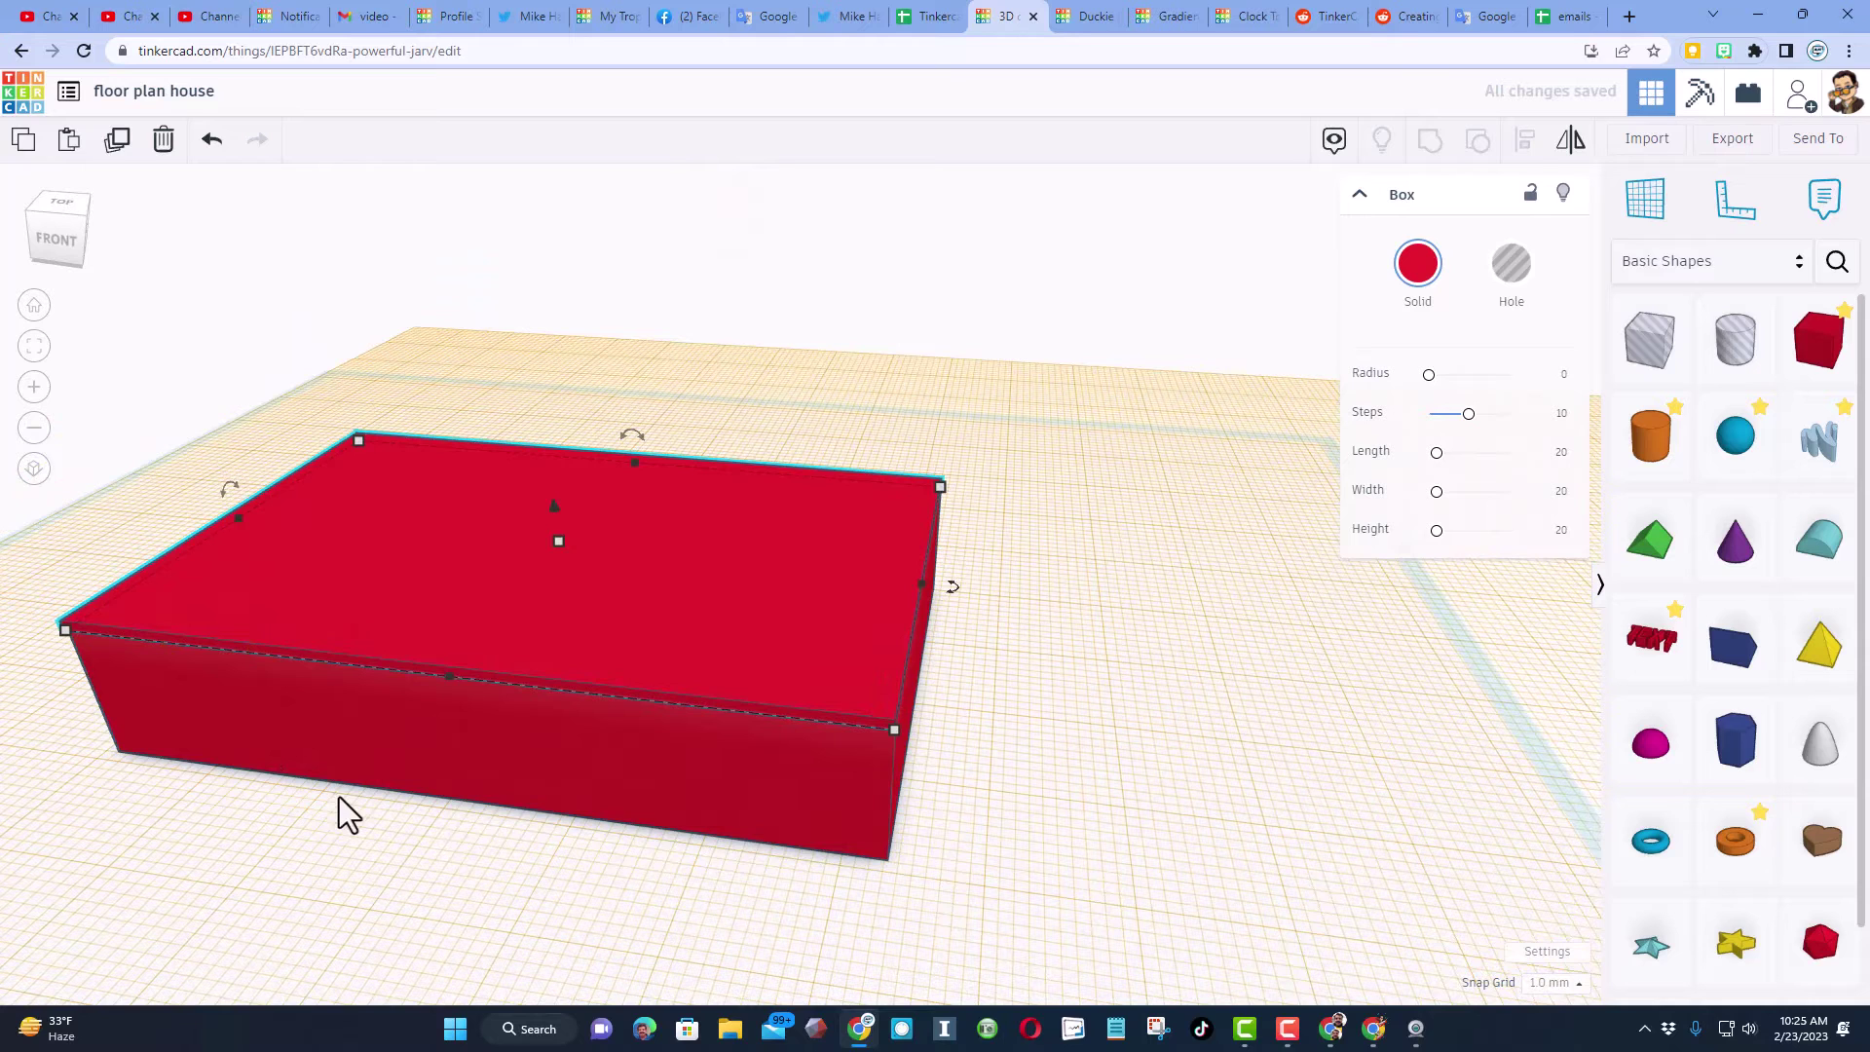
shift+click(546, 766)
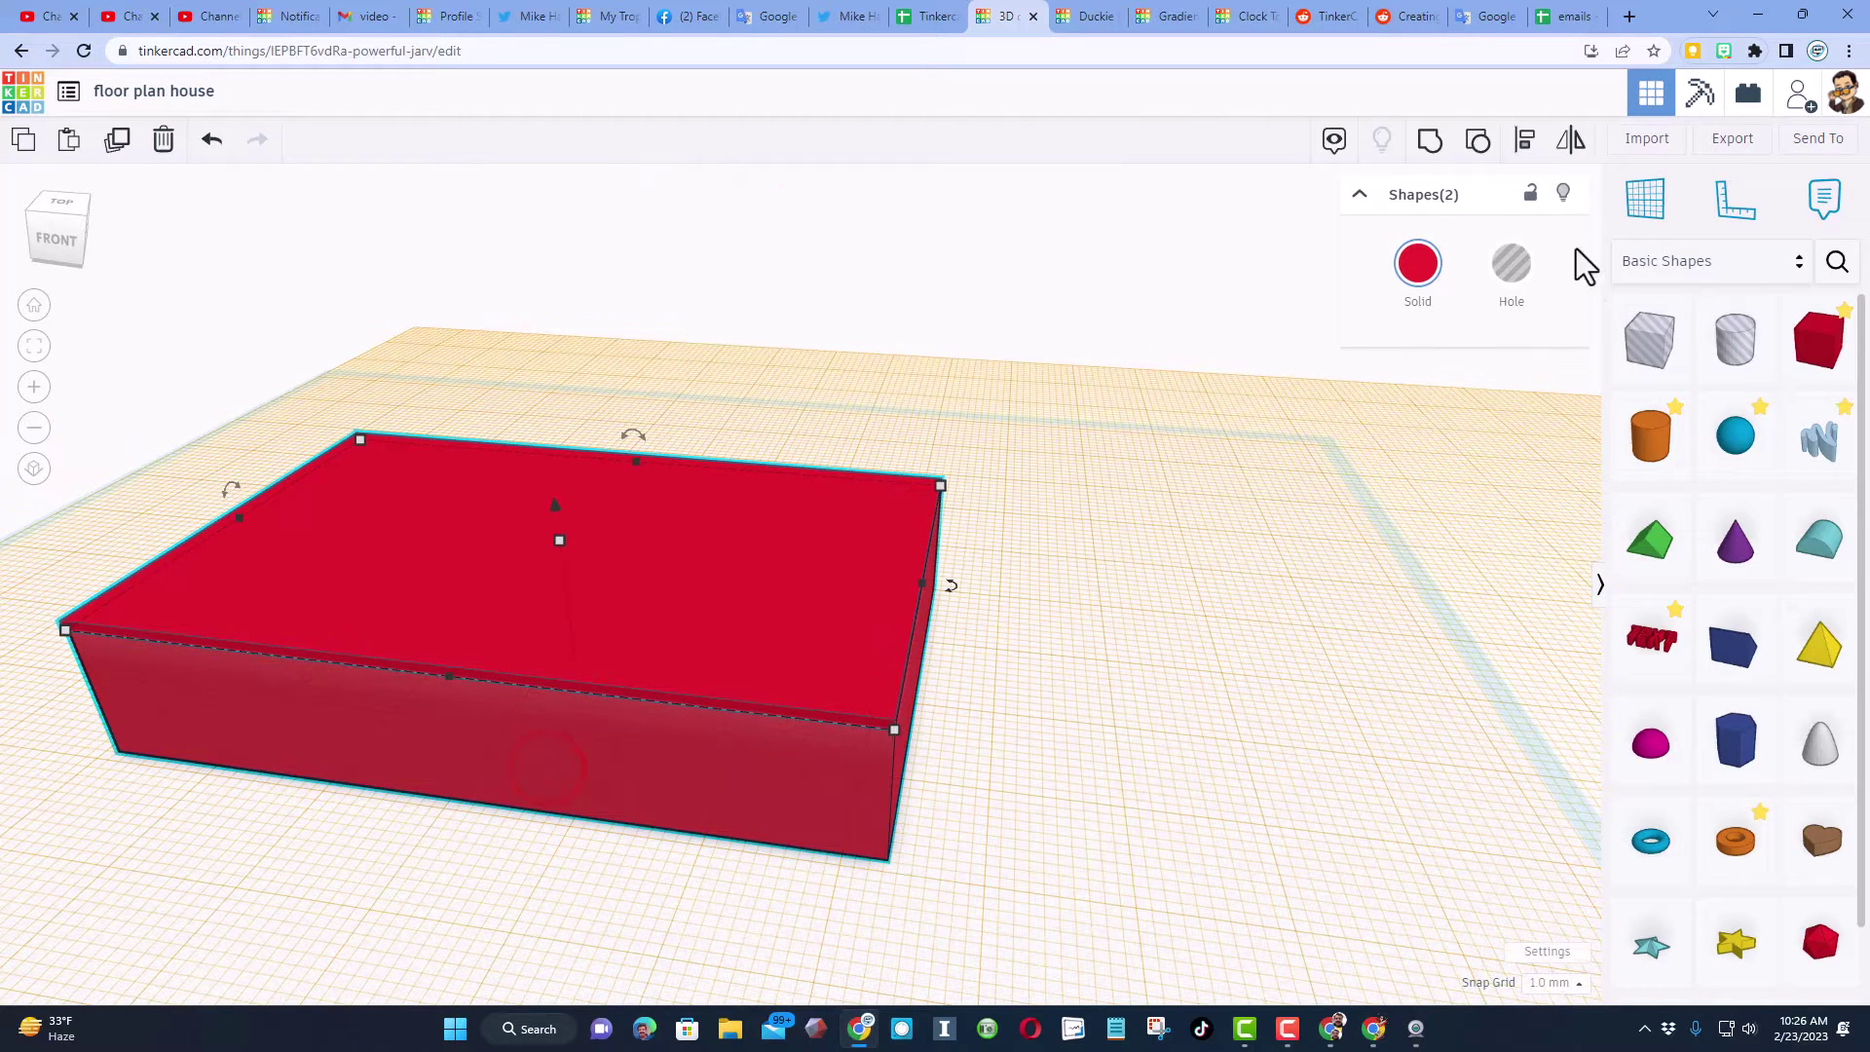
click(1526, 140)
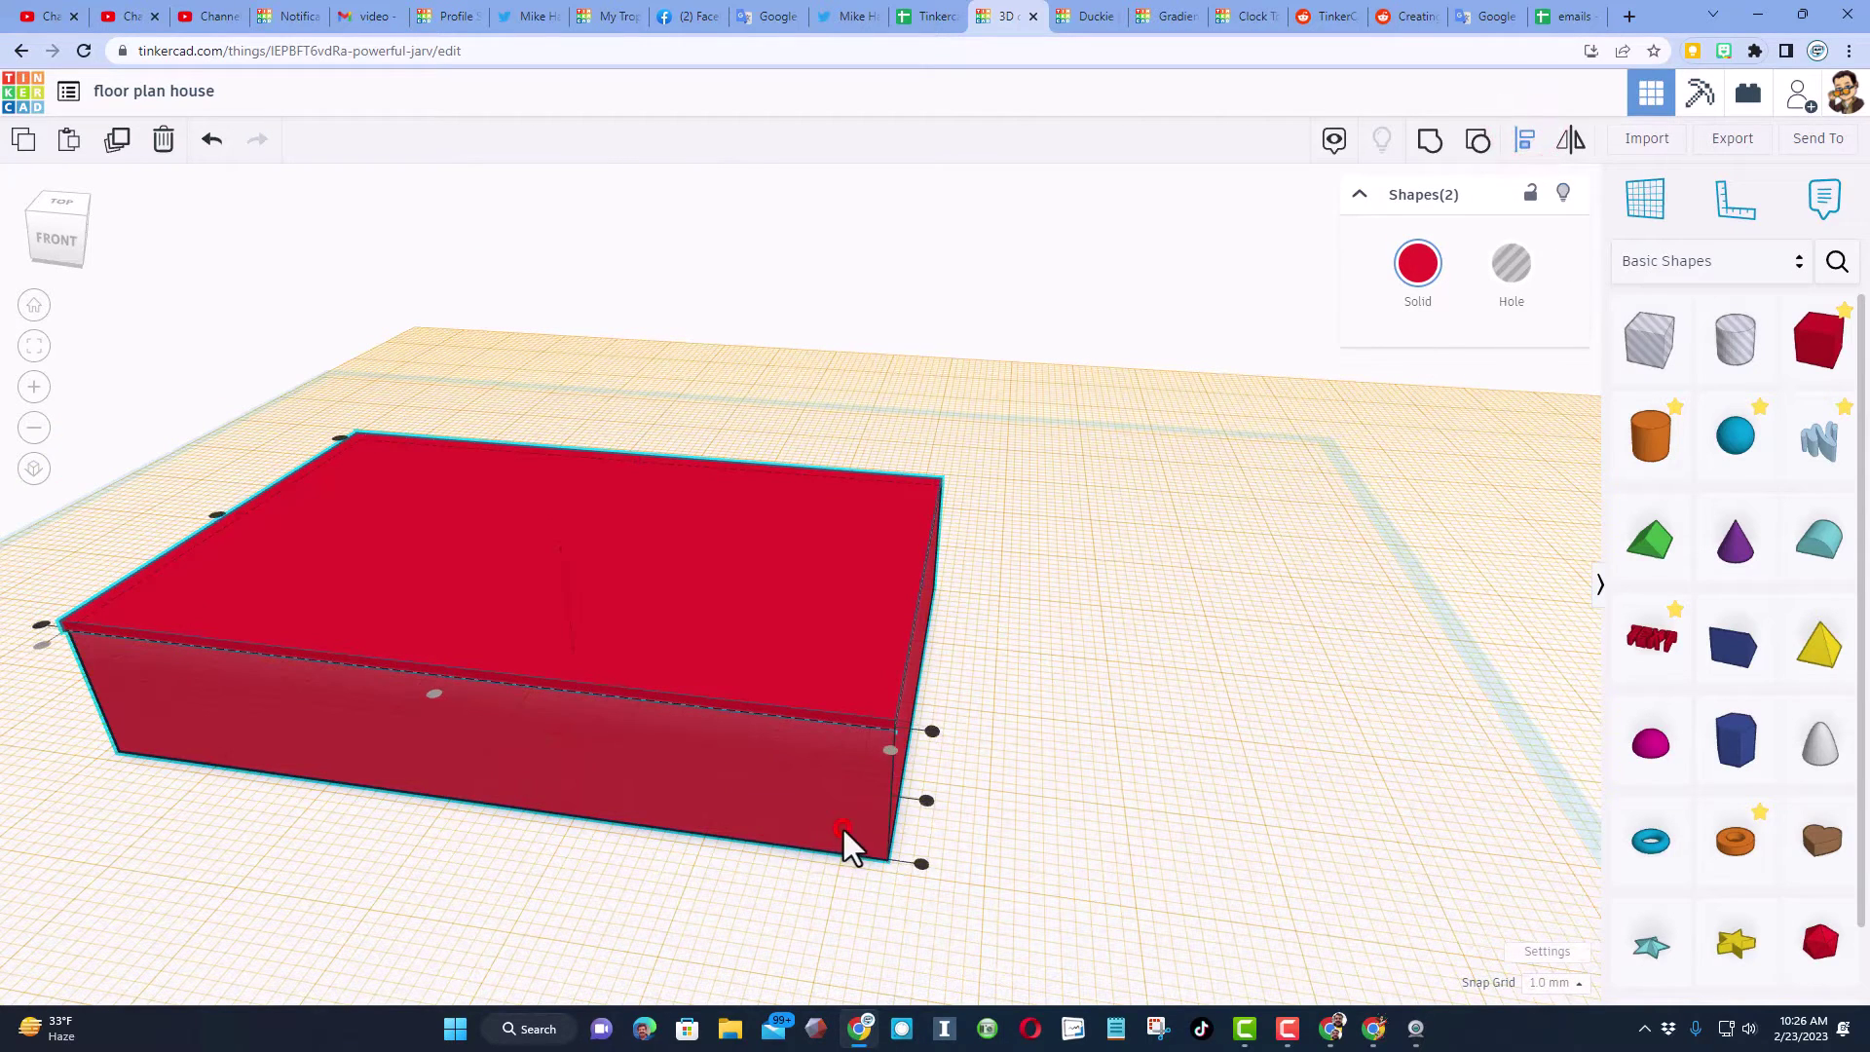
click(41, 626)
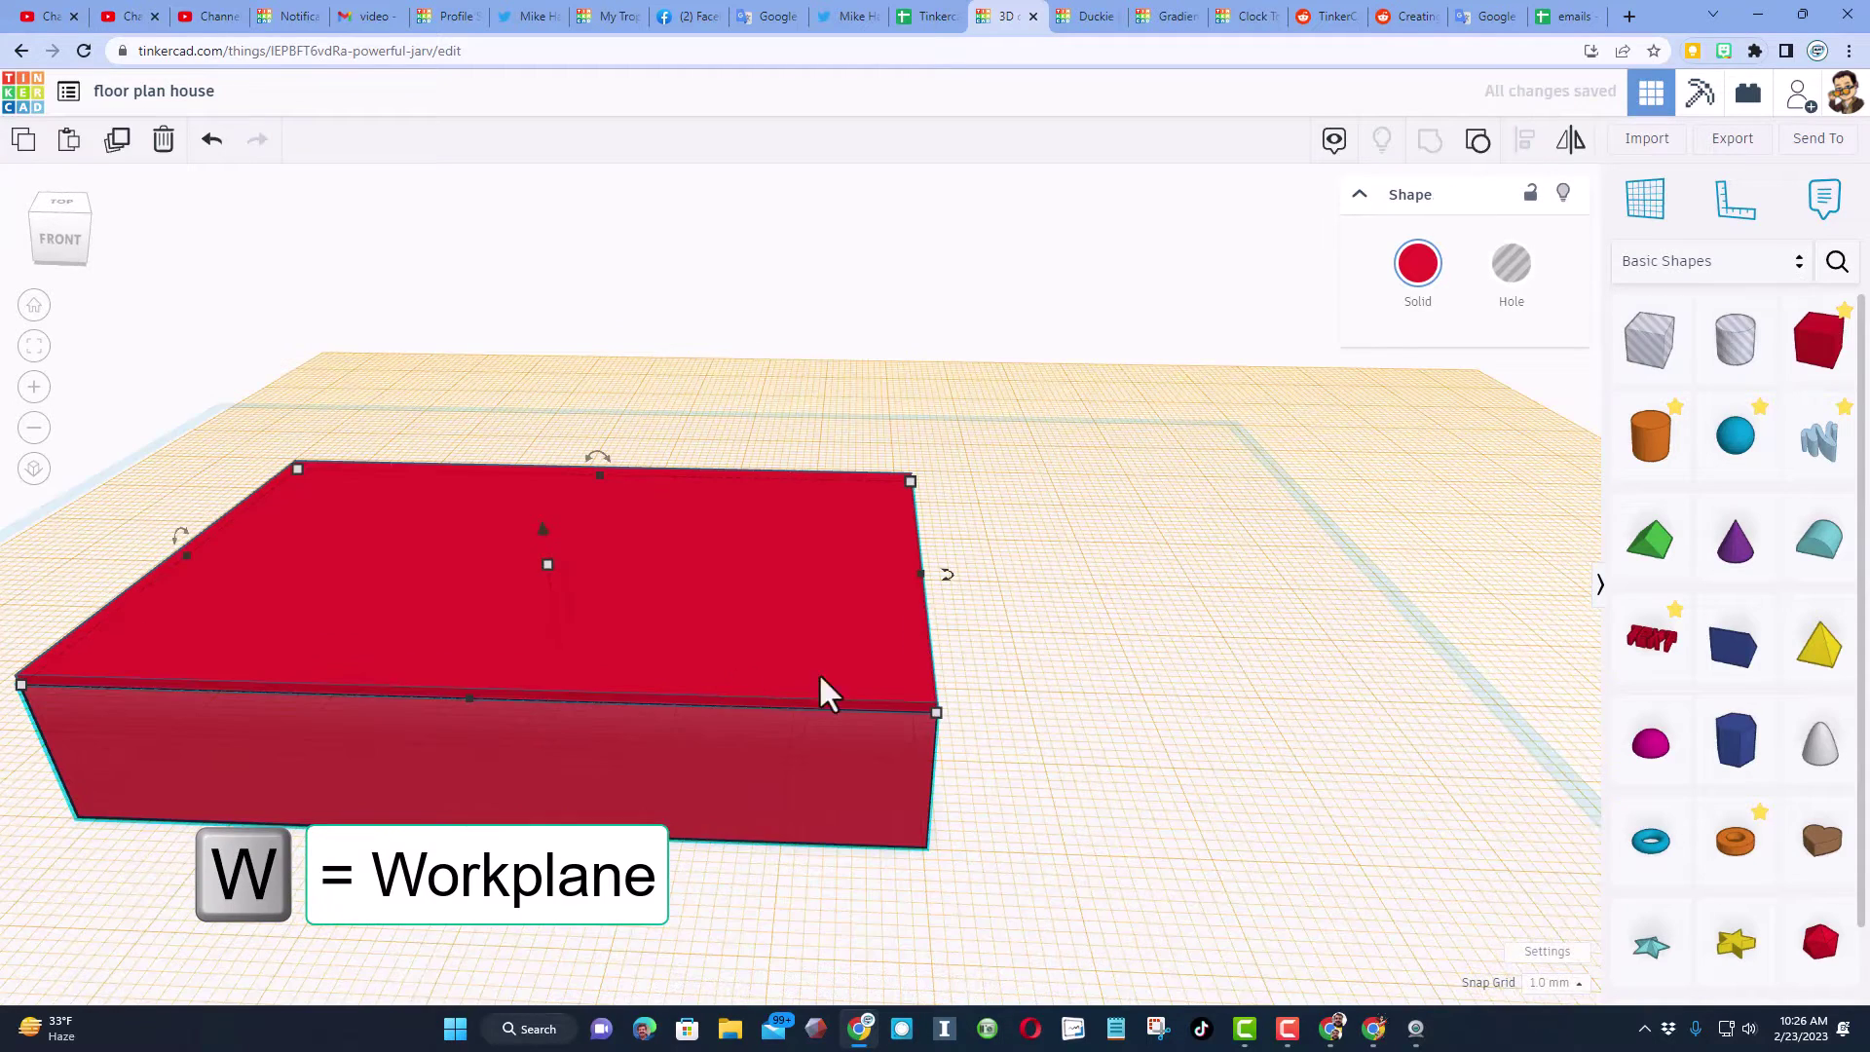
Set the workplane on top of the slab, duplicate the outer walls, and drop the copy onto it as a second storey.
click(739, 621)
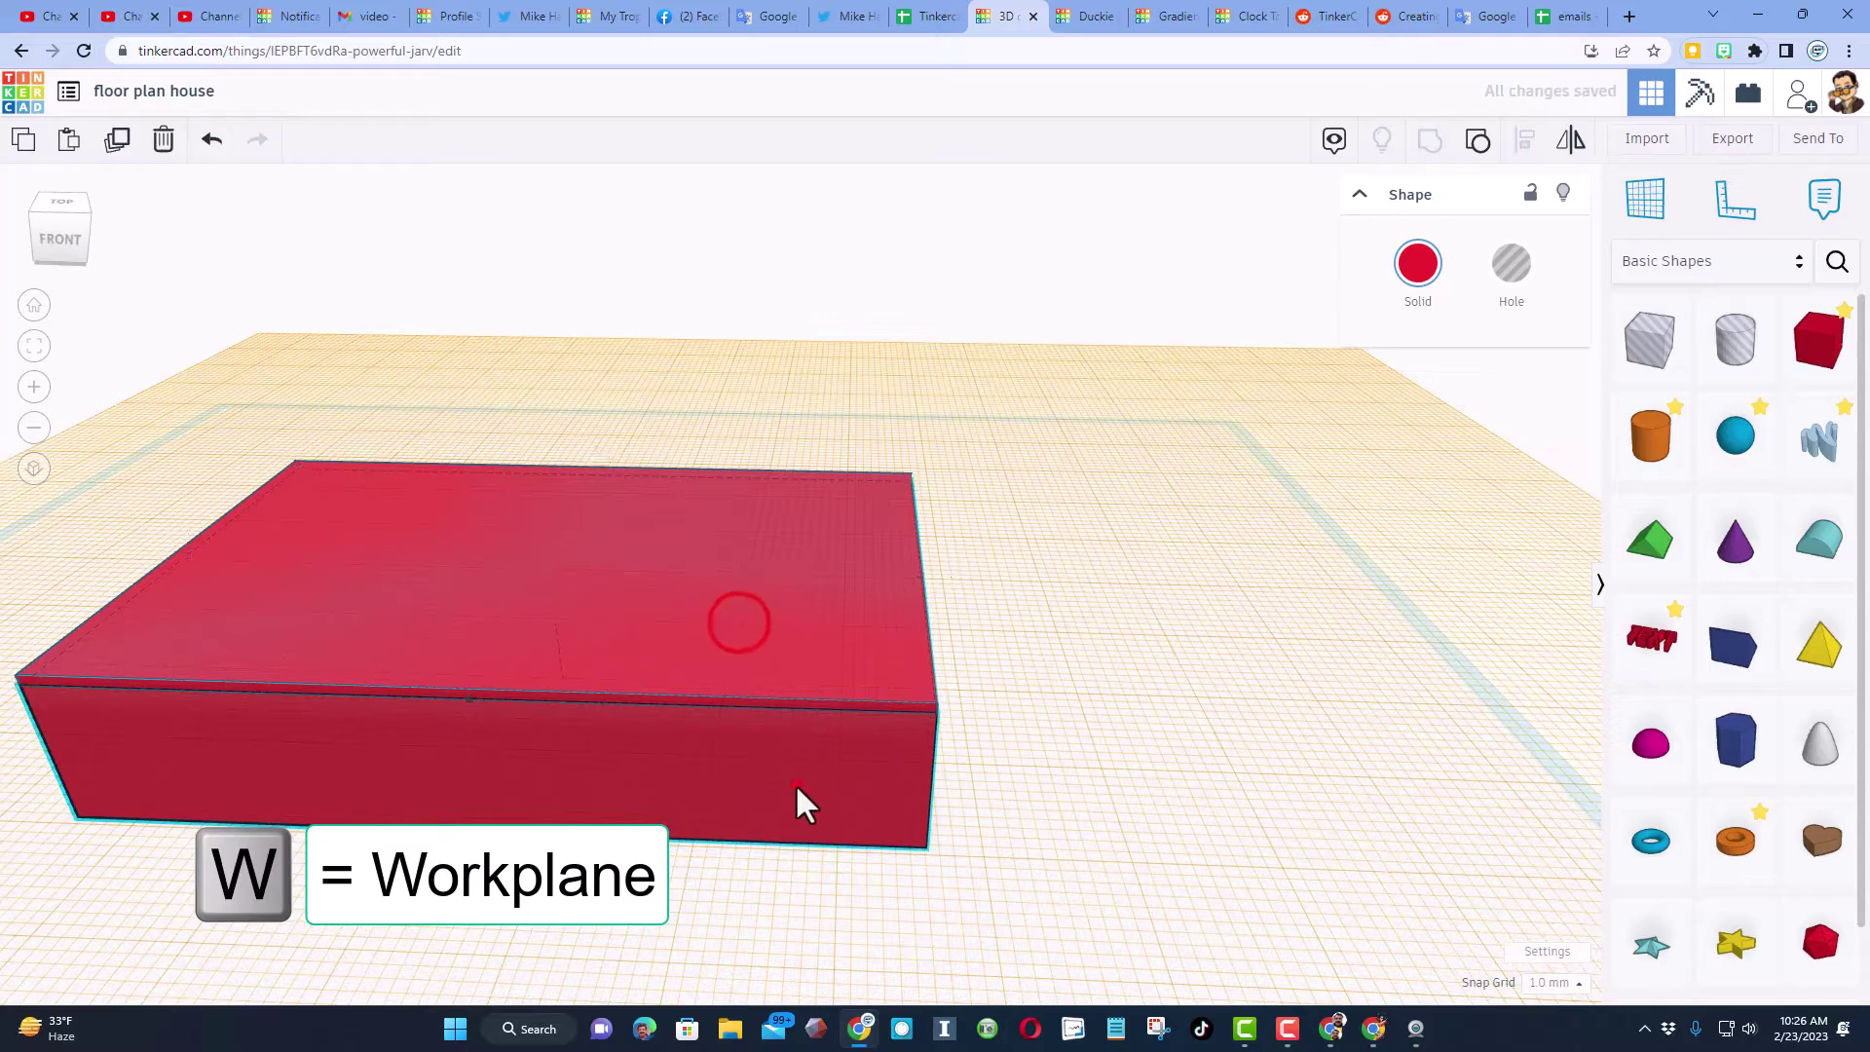
key(ctrl+d)
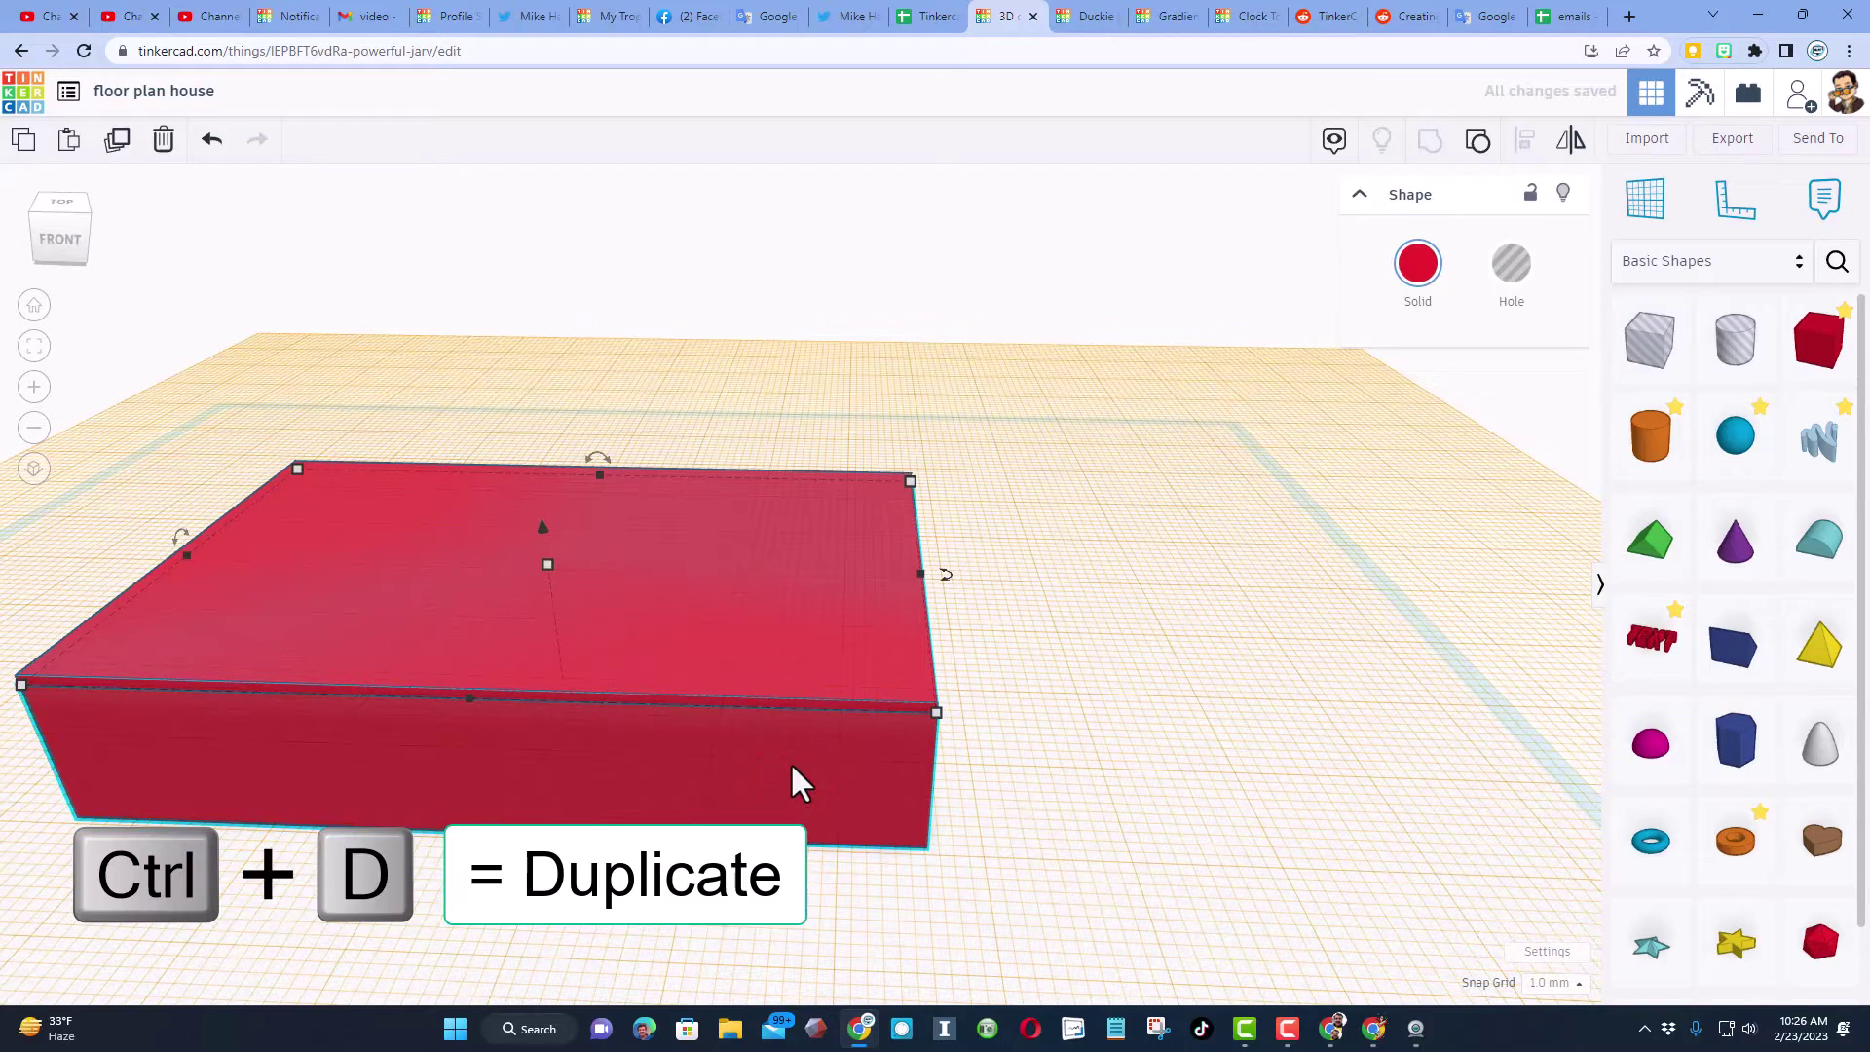
key(d)
right_drag(817, 779, 938, 760)
scroll(938, 760, down, 2)
right_drag(441, 551, 672, 672)
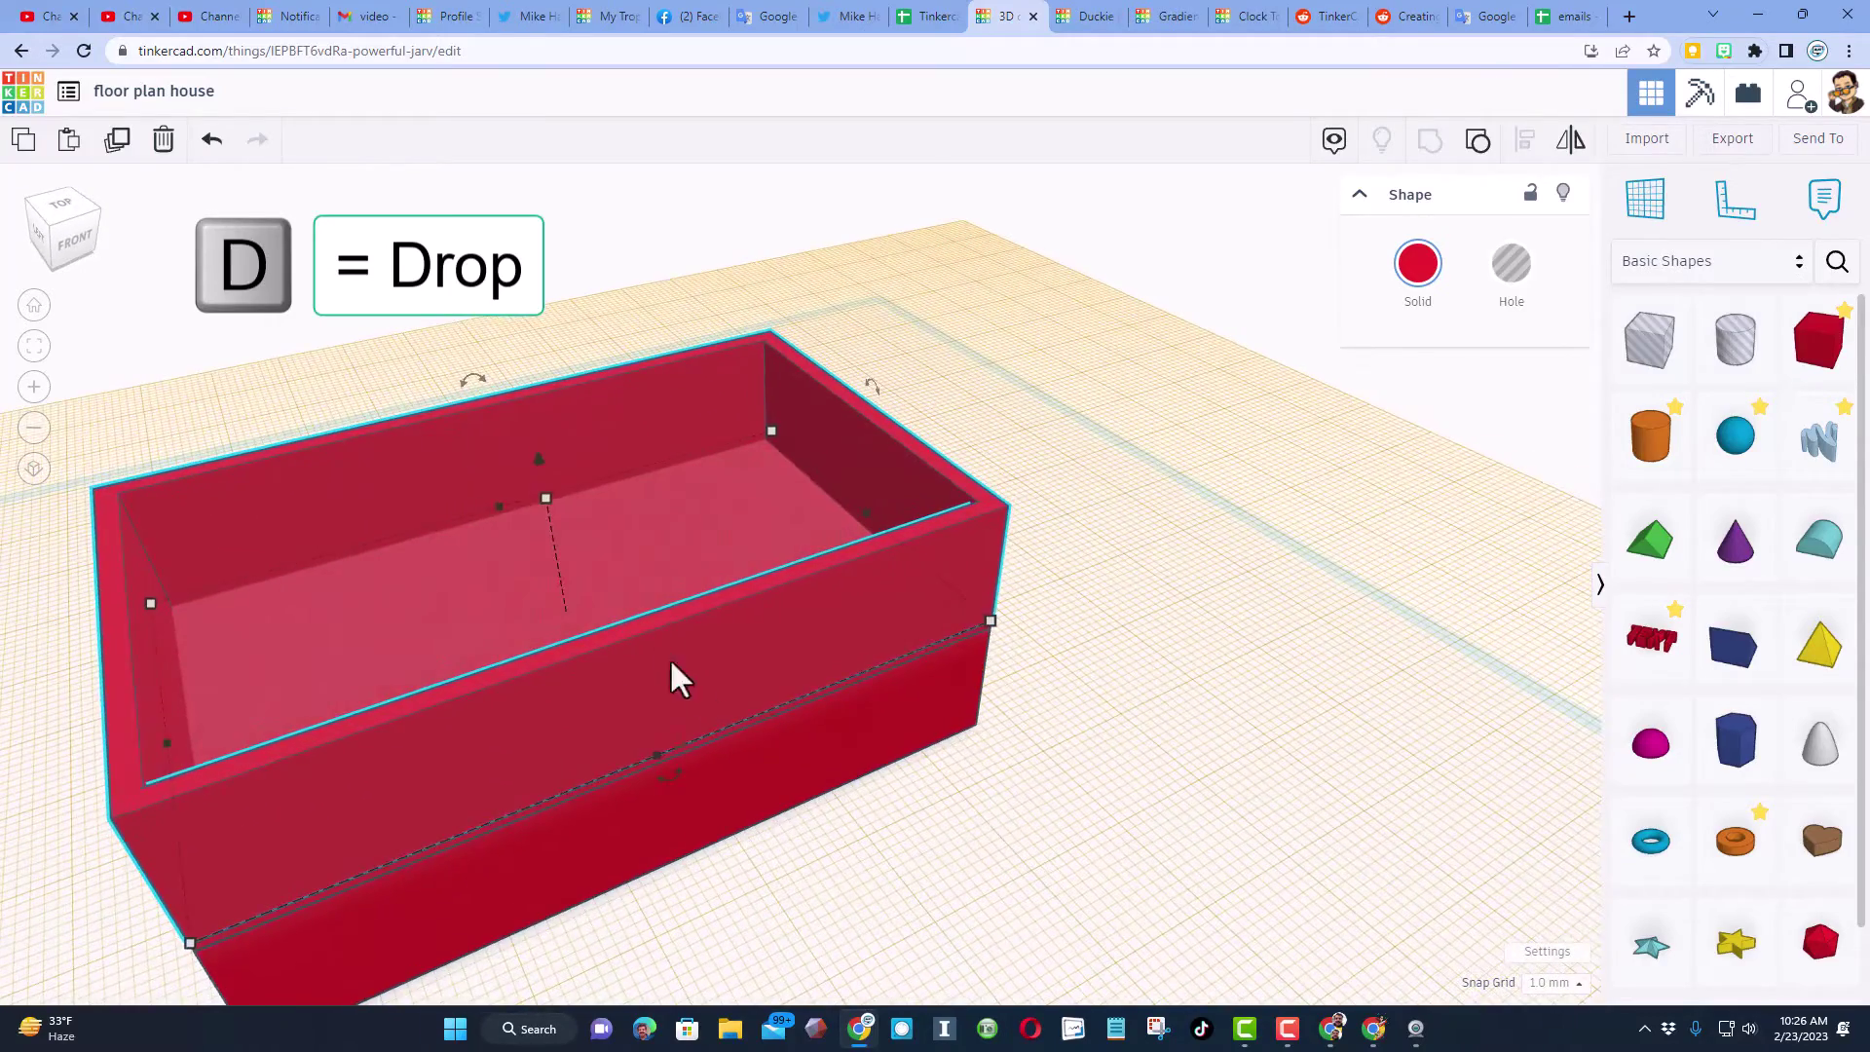
With the slab temporarily hidden, duplicate the lower floor's right cross partition and drop the copy onto the upper-floor workplane.
click(656, 530)
click(1563, 191)
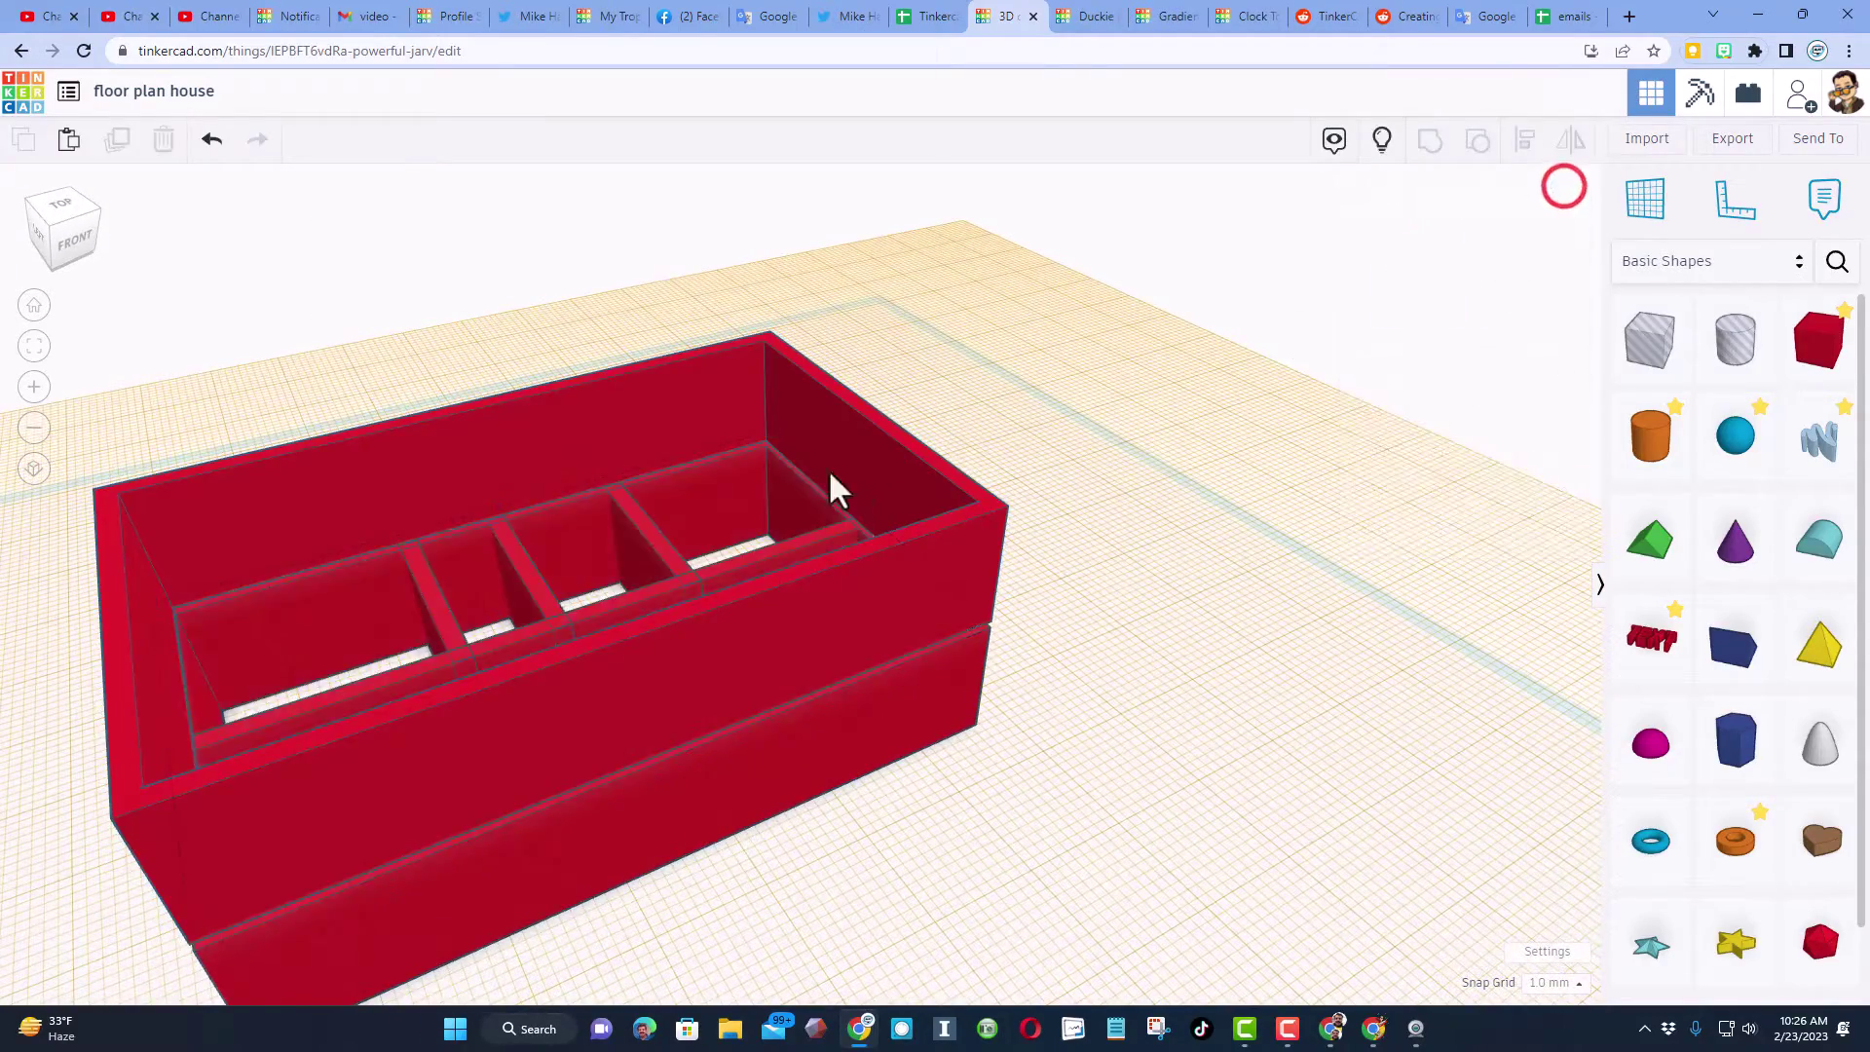
click(650, 544)
key(ctrl+d)
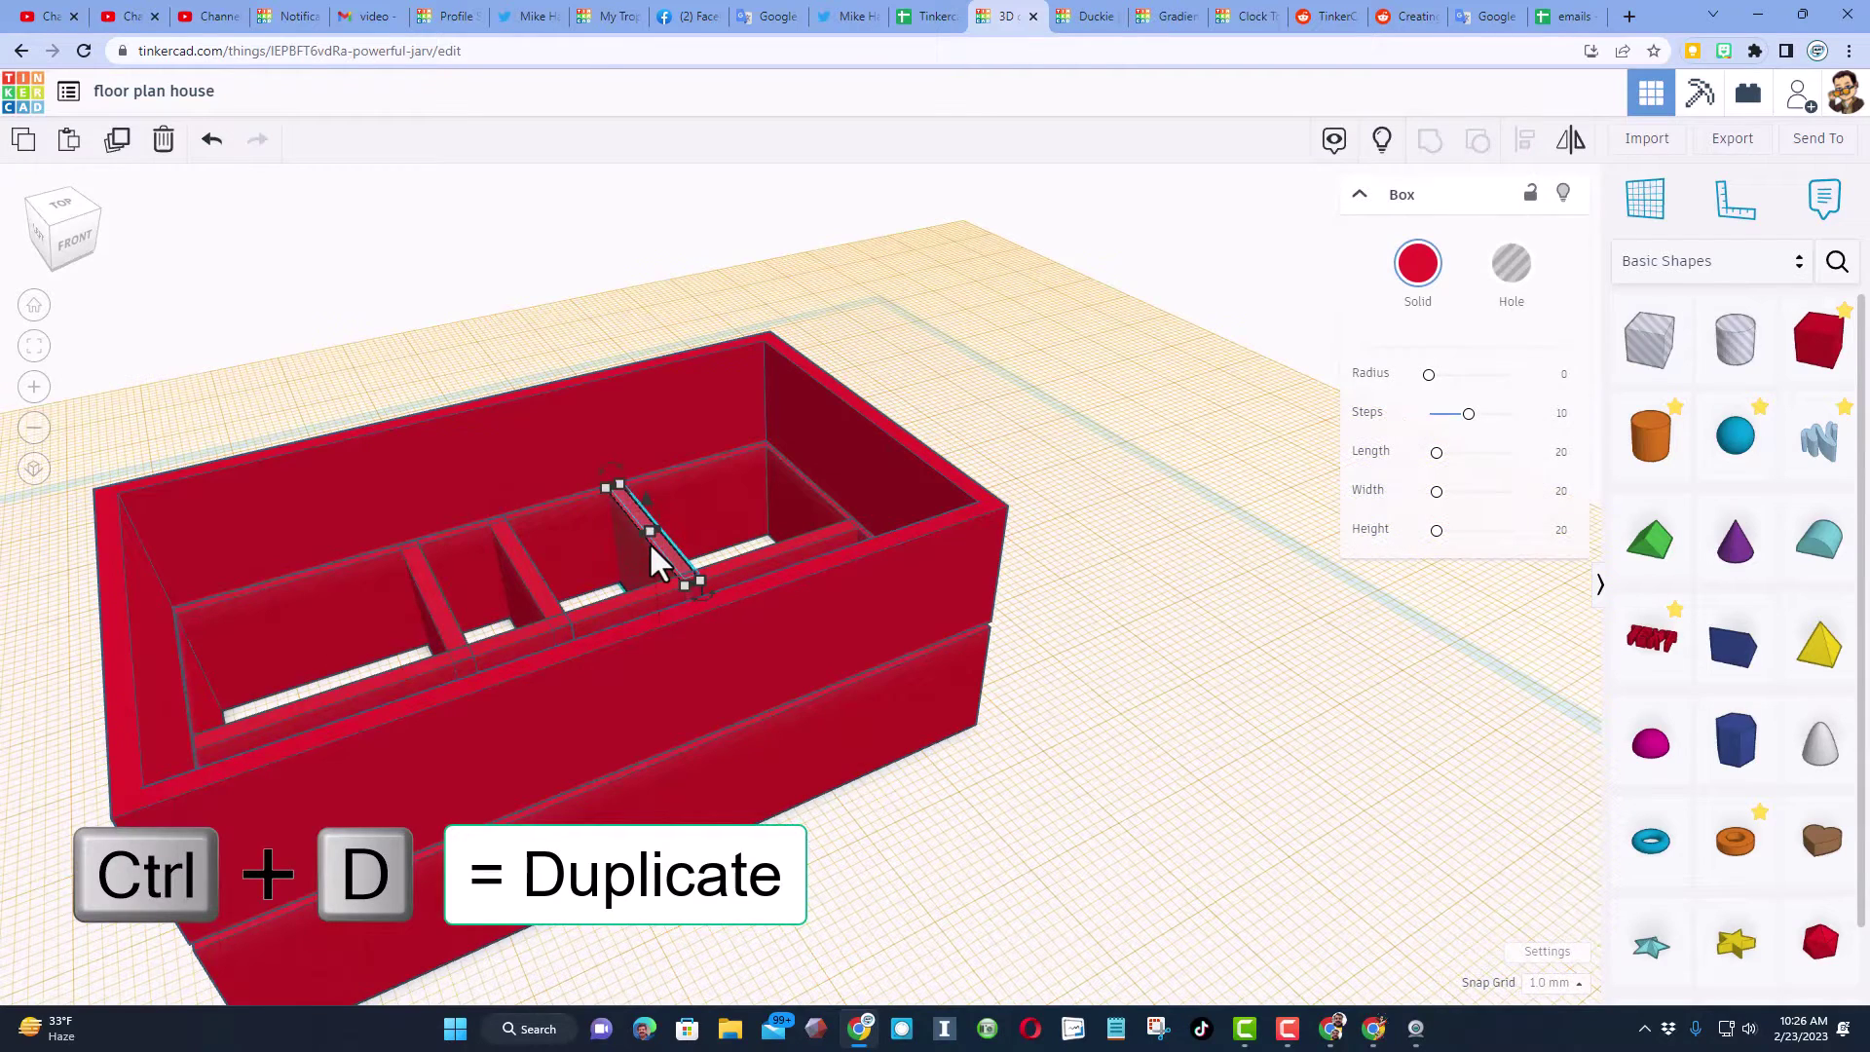
key(d)
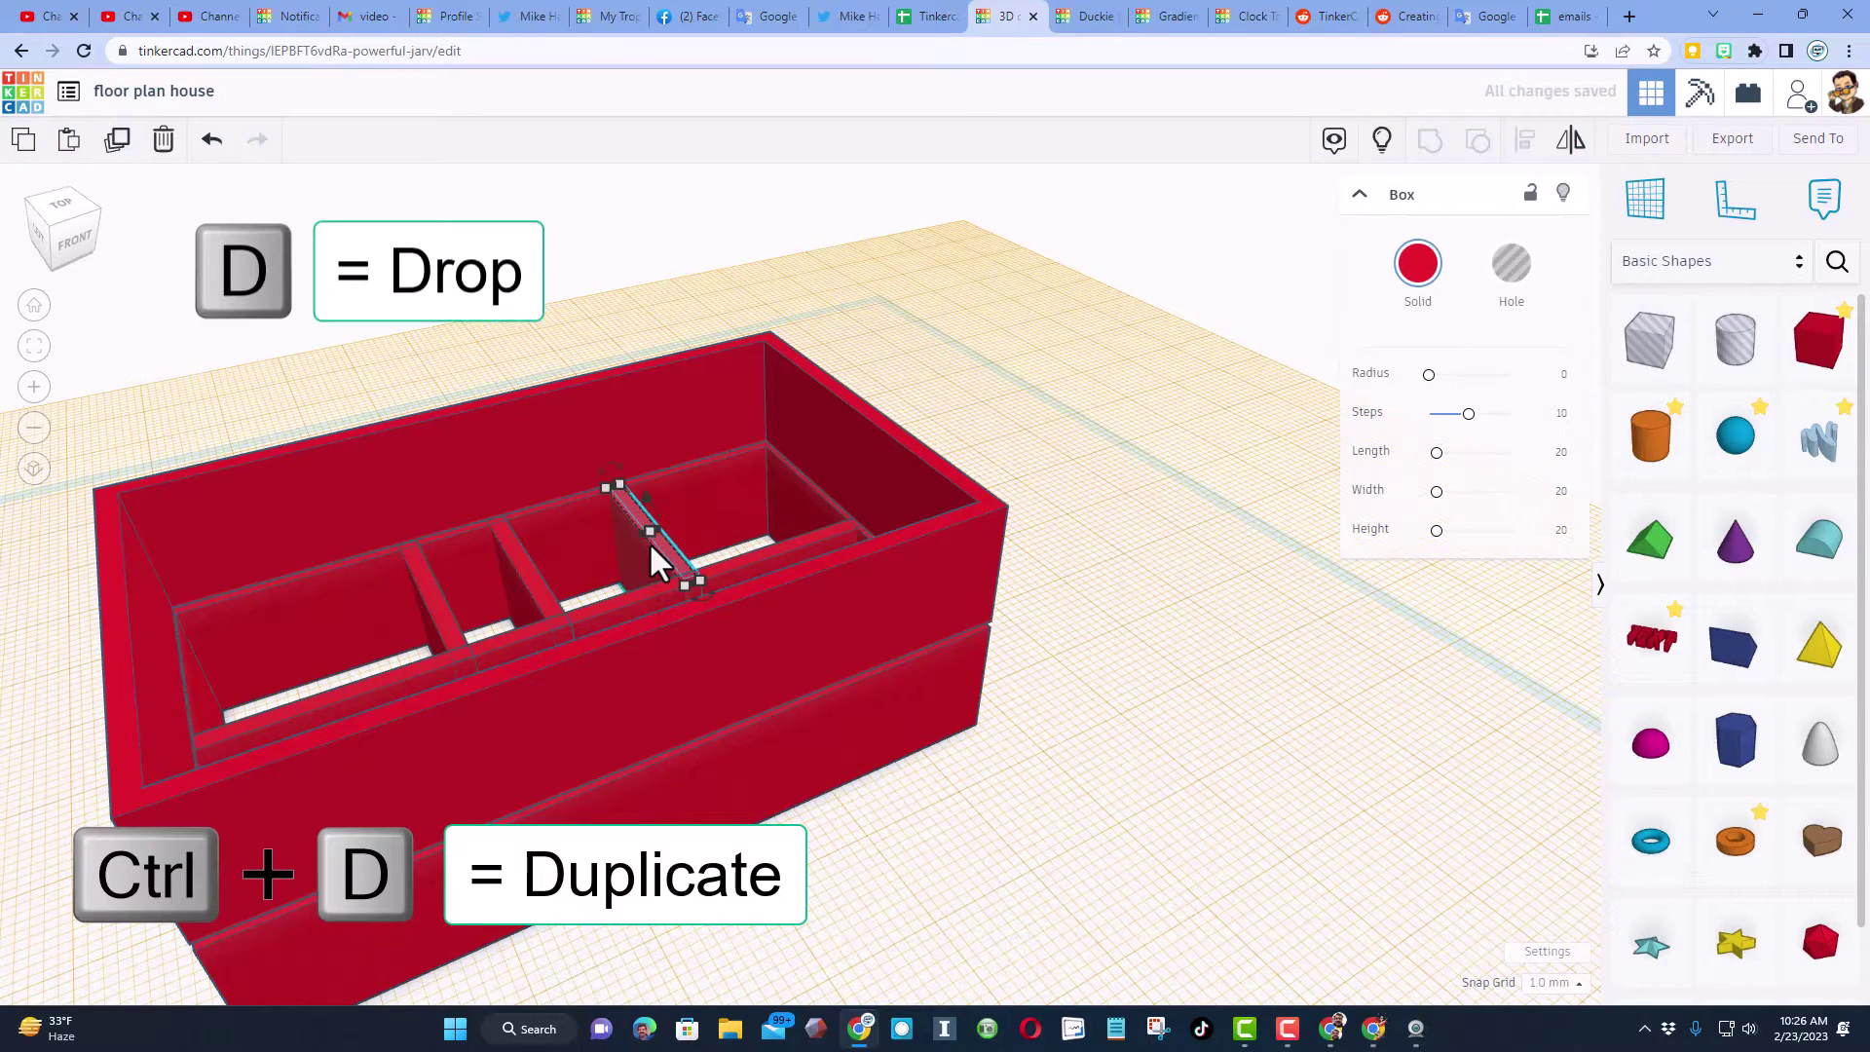
mouse_move(657, 544)
right_down()
mouse_move(844, 533)
mouse_move(968, 494)
mouse_move(968, 510)
mouse_move(768, 506)
mouse_move(639, 539)
mouse_move(663, 531)
right_up()
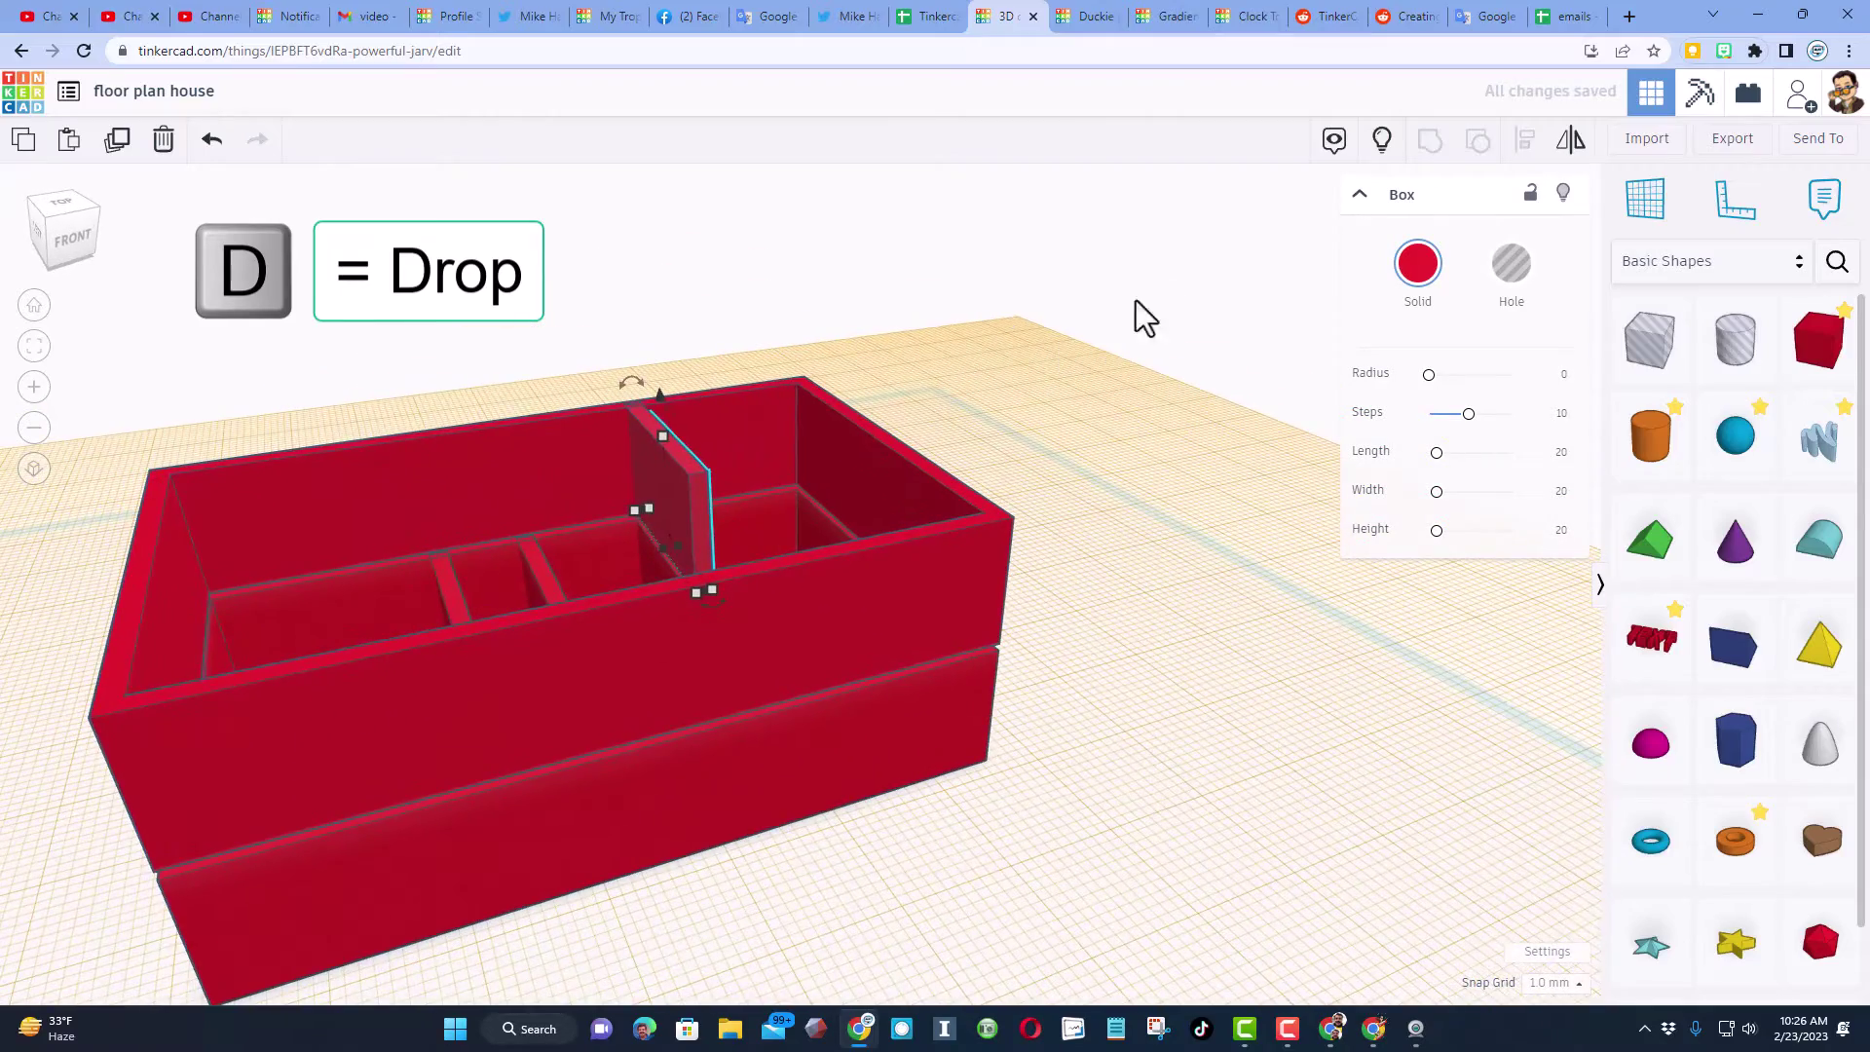
click(1381, 138)
Shorten the upper-floor partition from its front end and add a perpendicular partition running from it to the right wall.
right_drag(1093, 373, 787, 467)
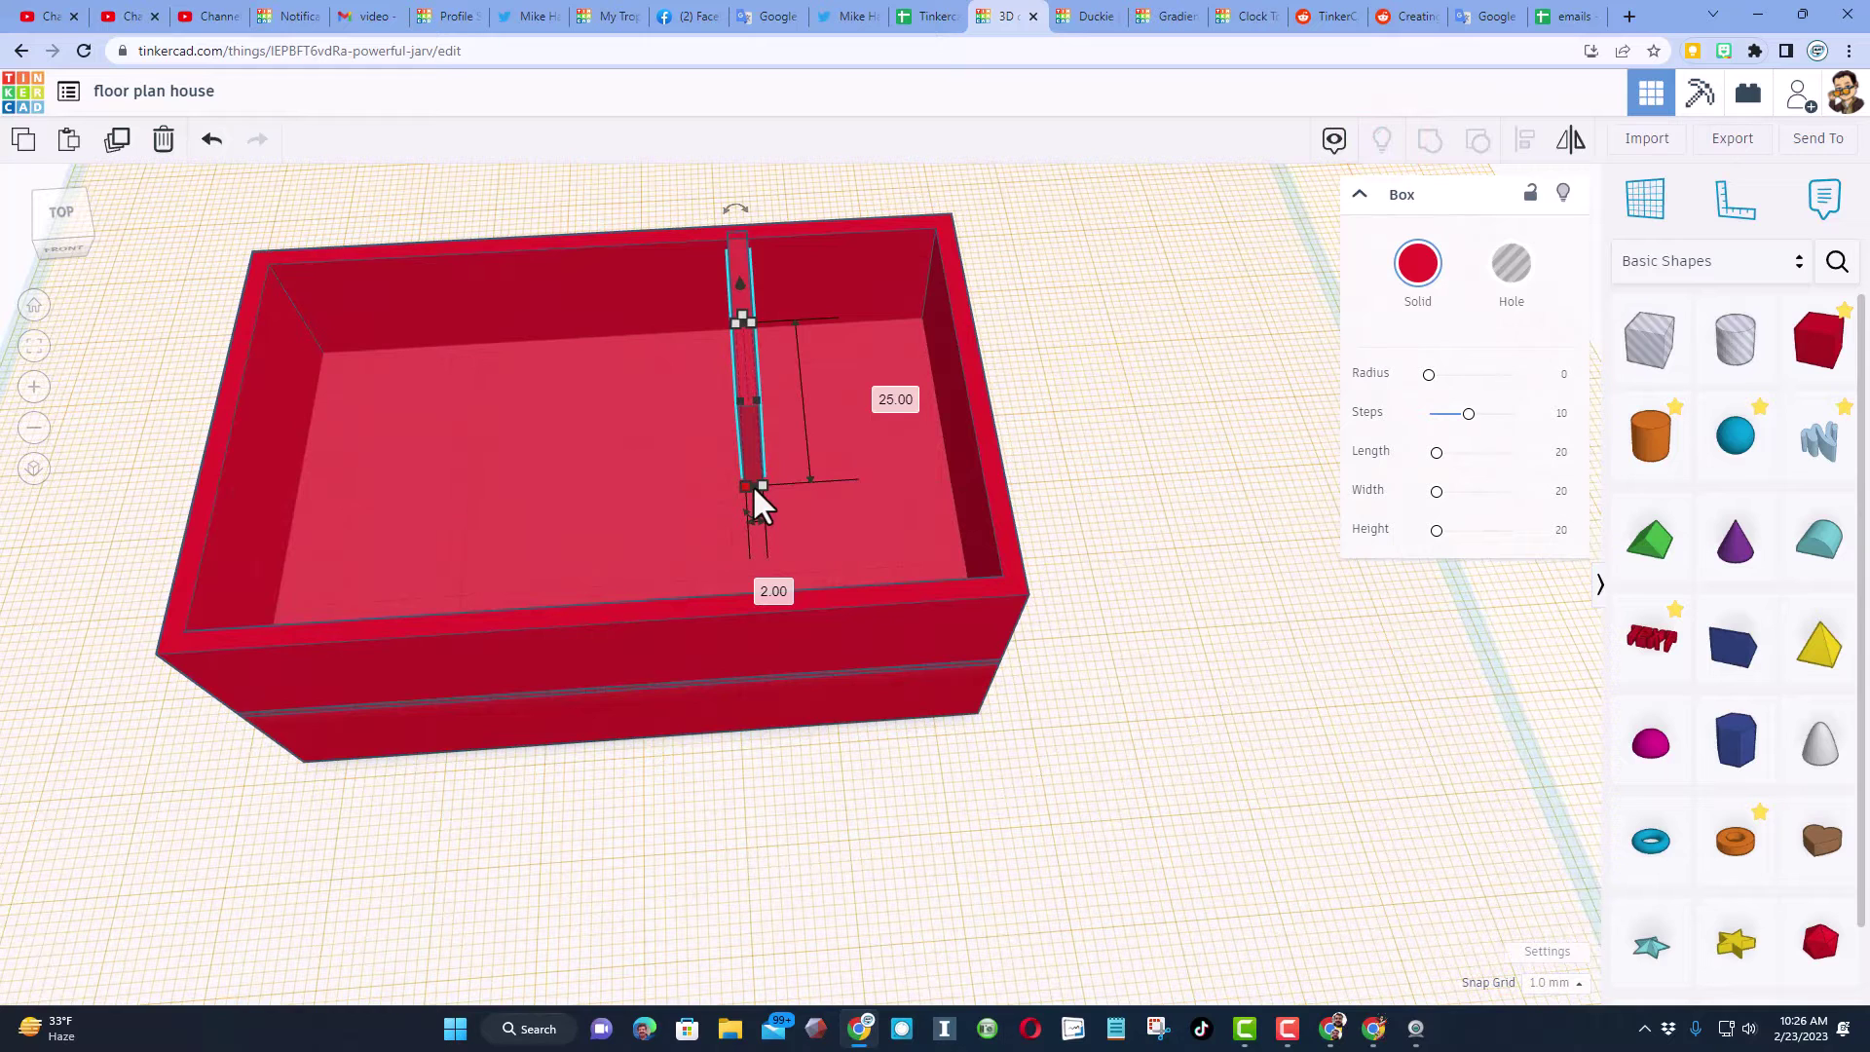
drag(752, 484, 758, 445)
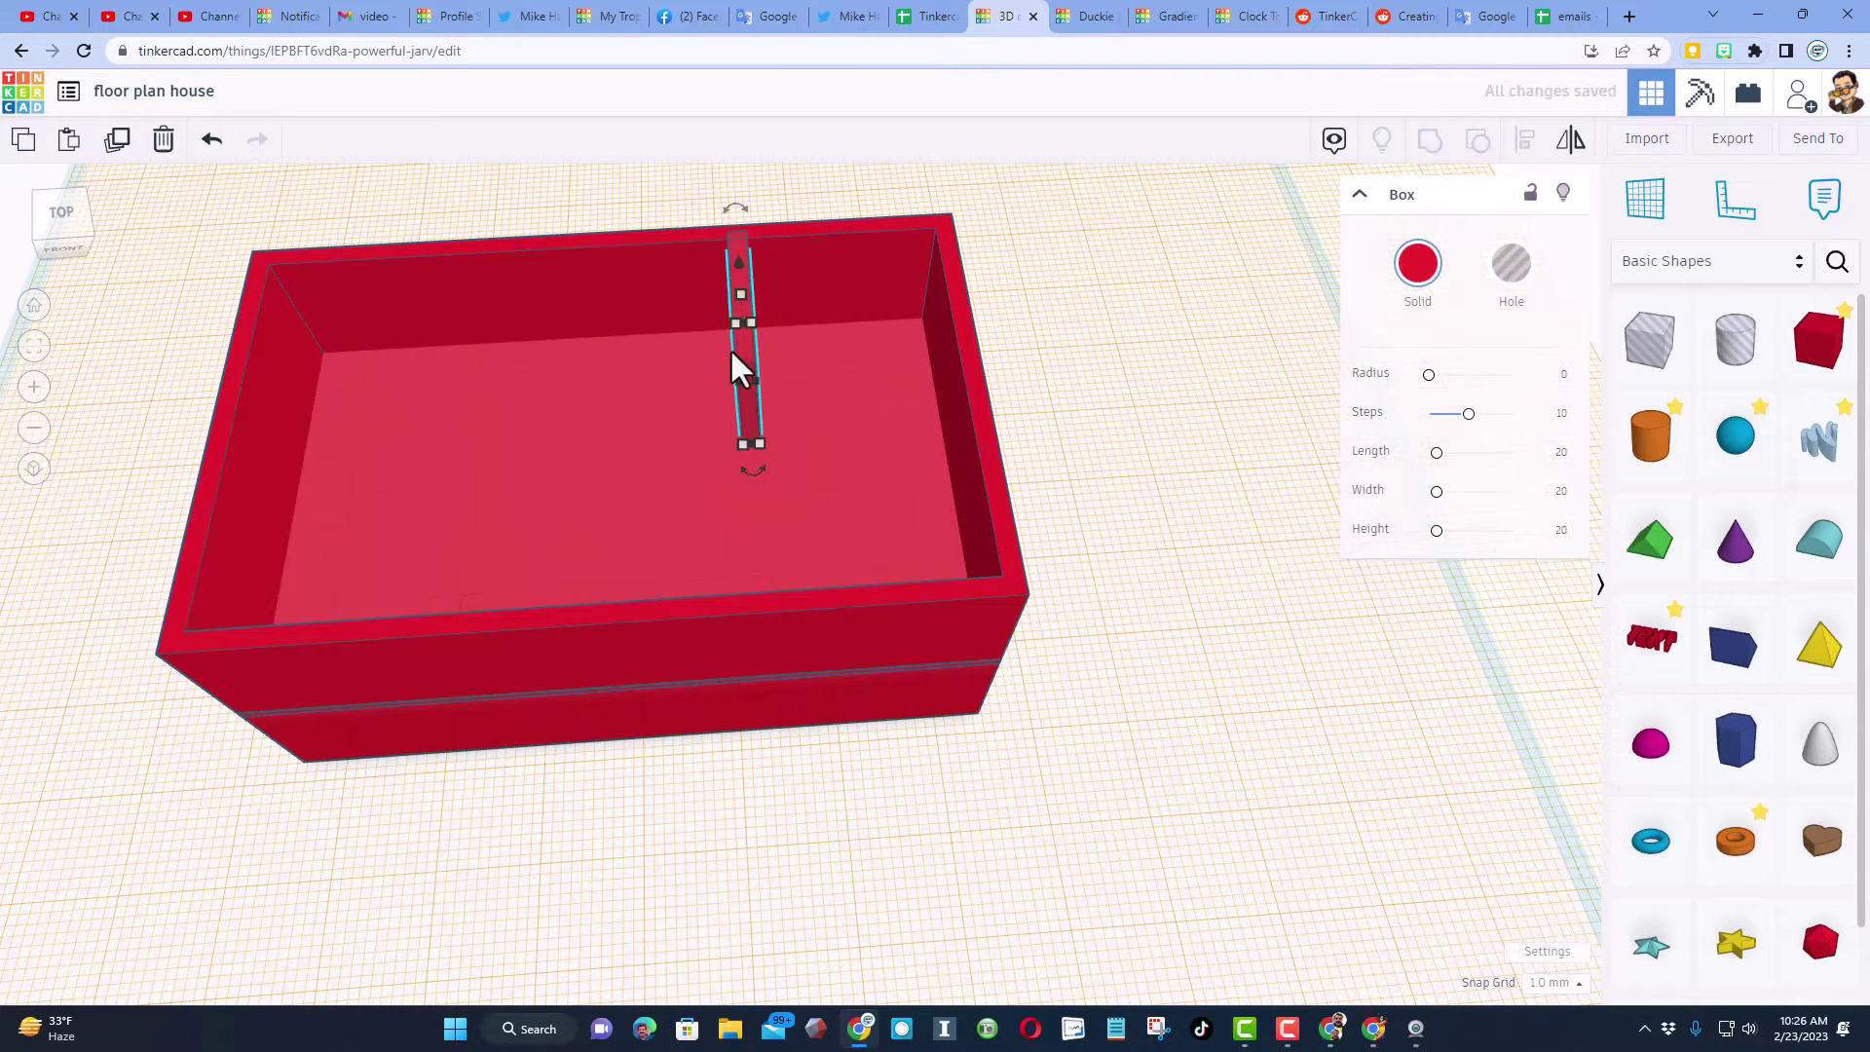
drag(750, 472, 945, 425)
Place a copy of the short partition to its left along the back wall and extend the perpendicular partition to about 40 mm to meet it.
click(714, 384)
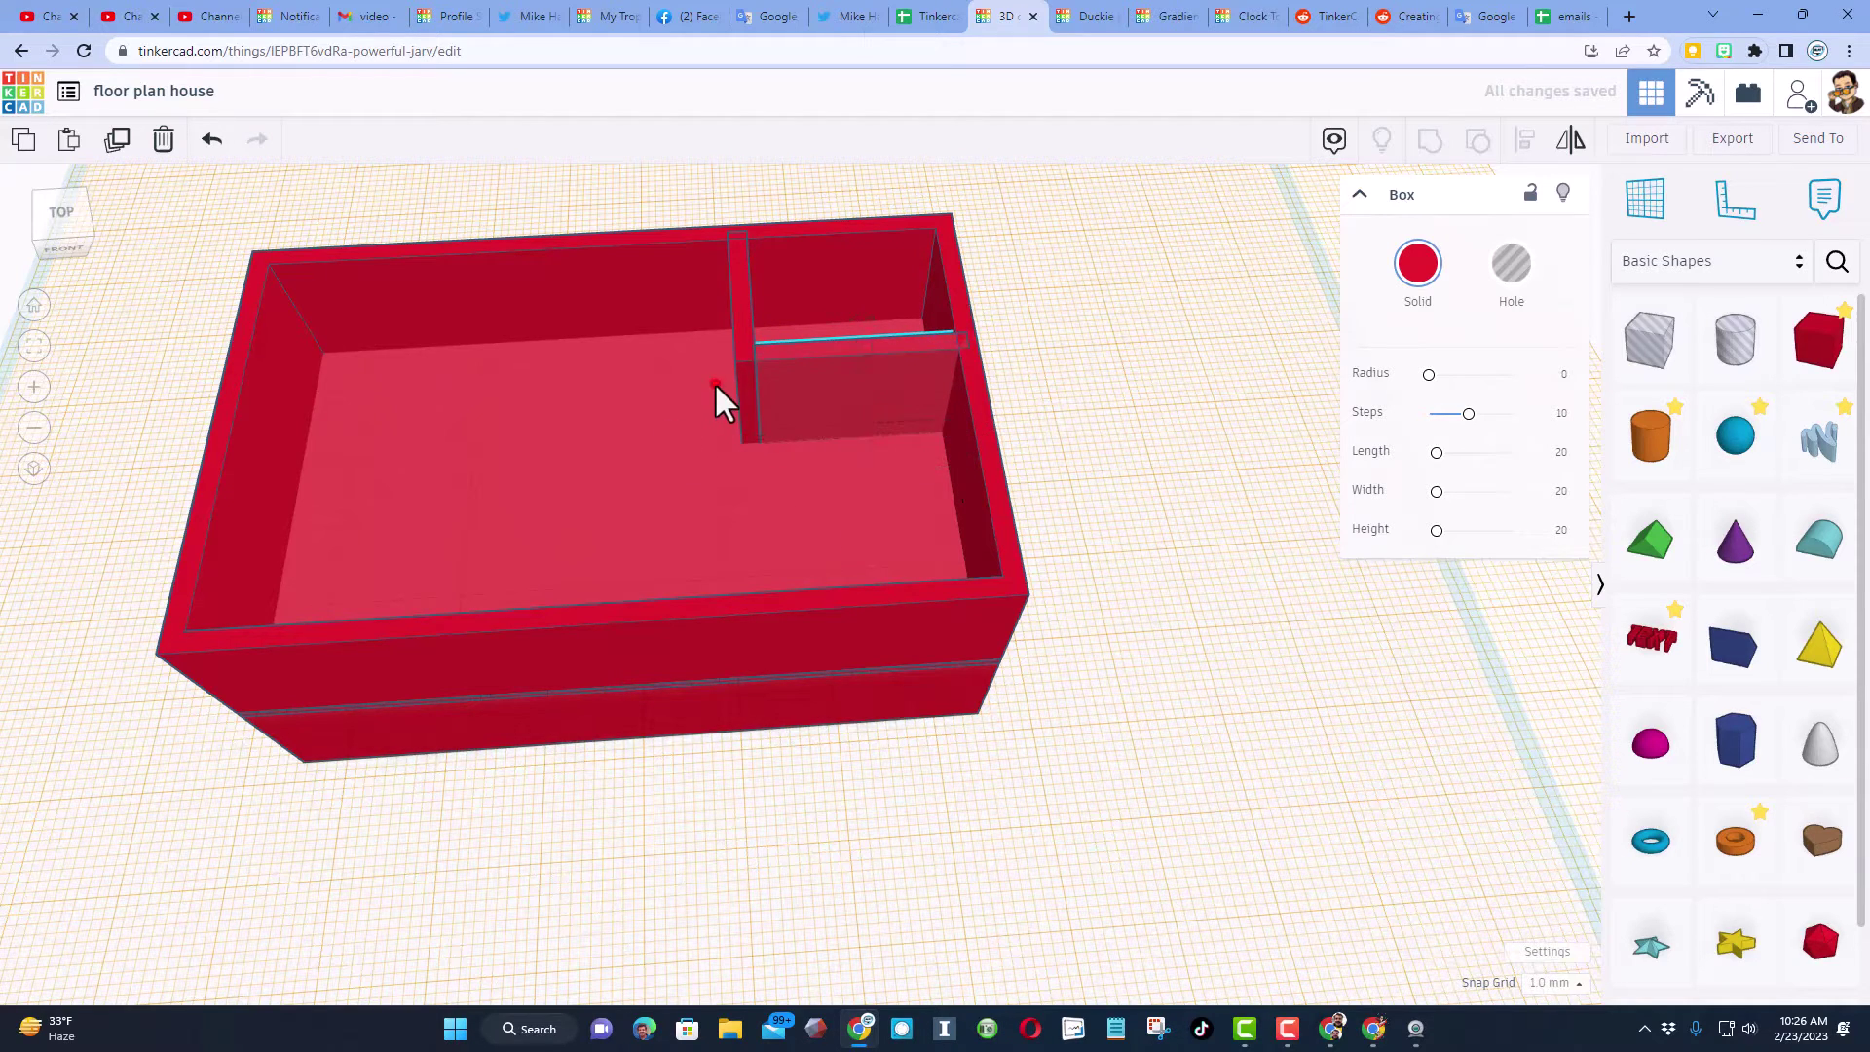
click(745, 377)
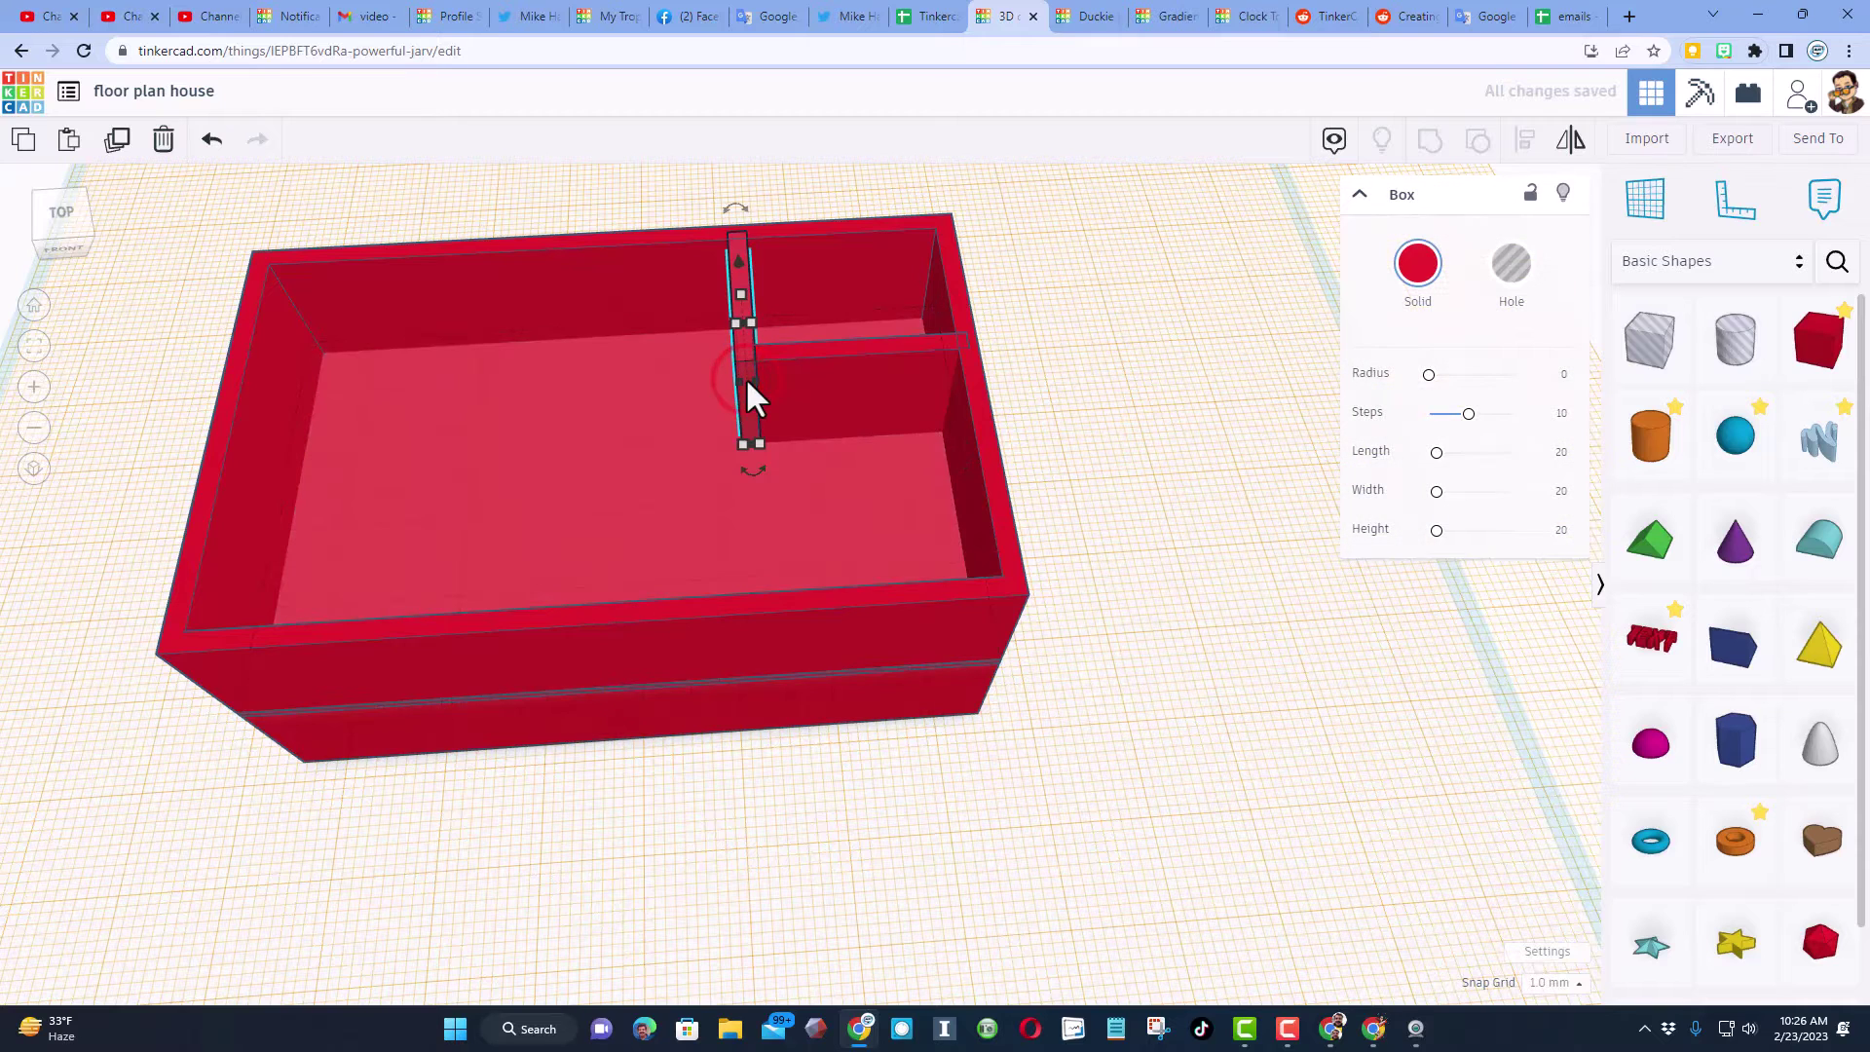
key(ctrl+v)
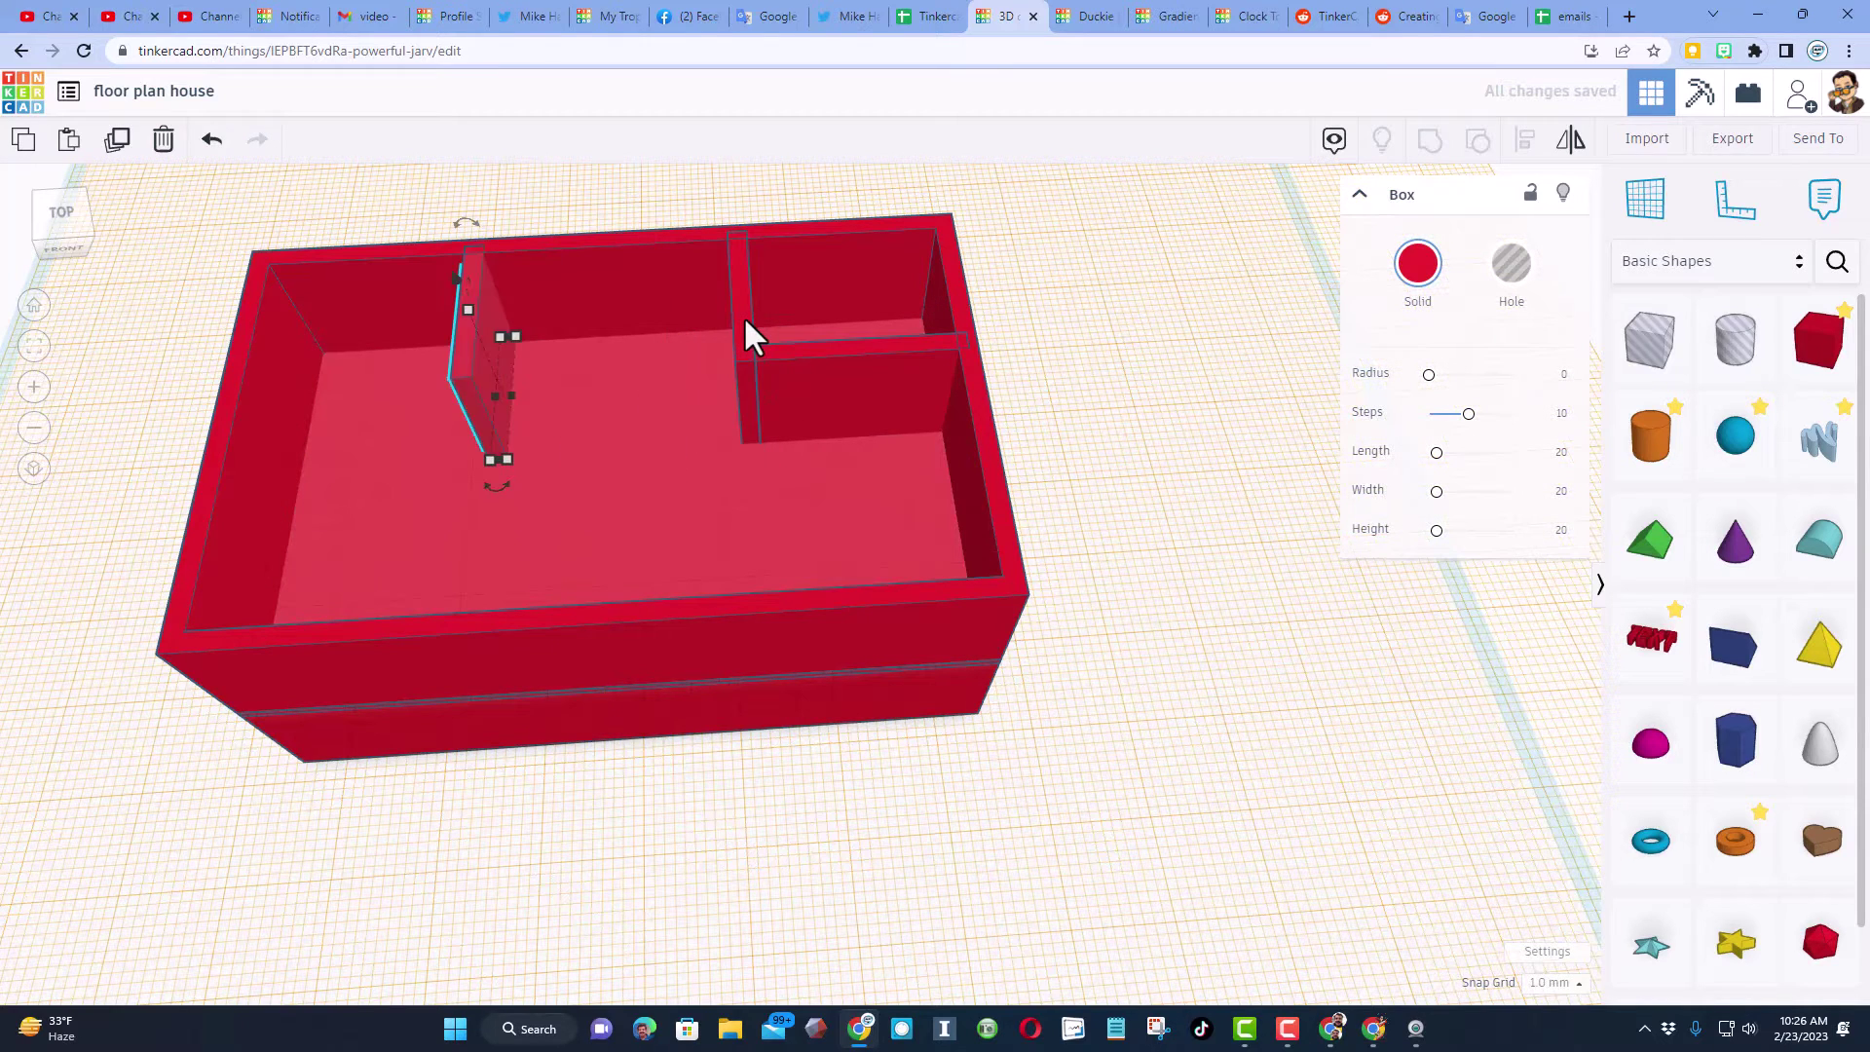
key(shift+Right)
key(shift+Right)
key(Left)
key(Left)
key(Left)
key(Left)
key(Left)
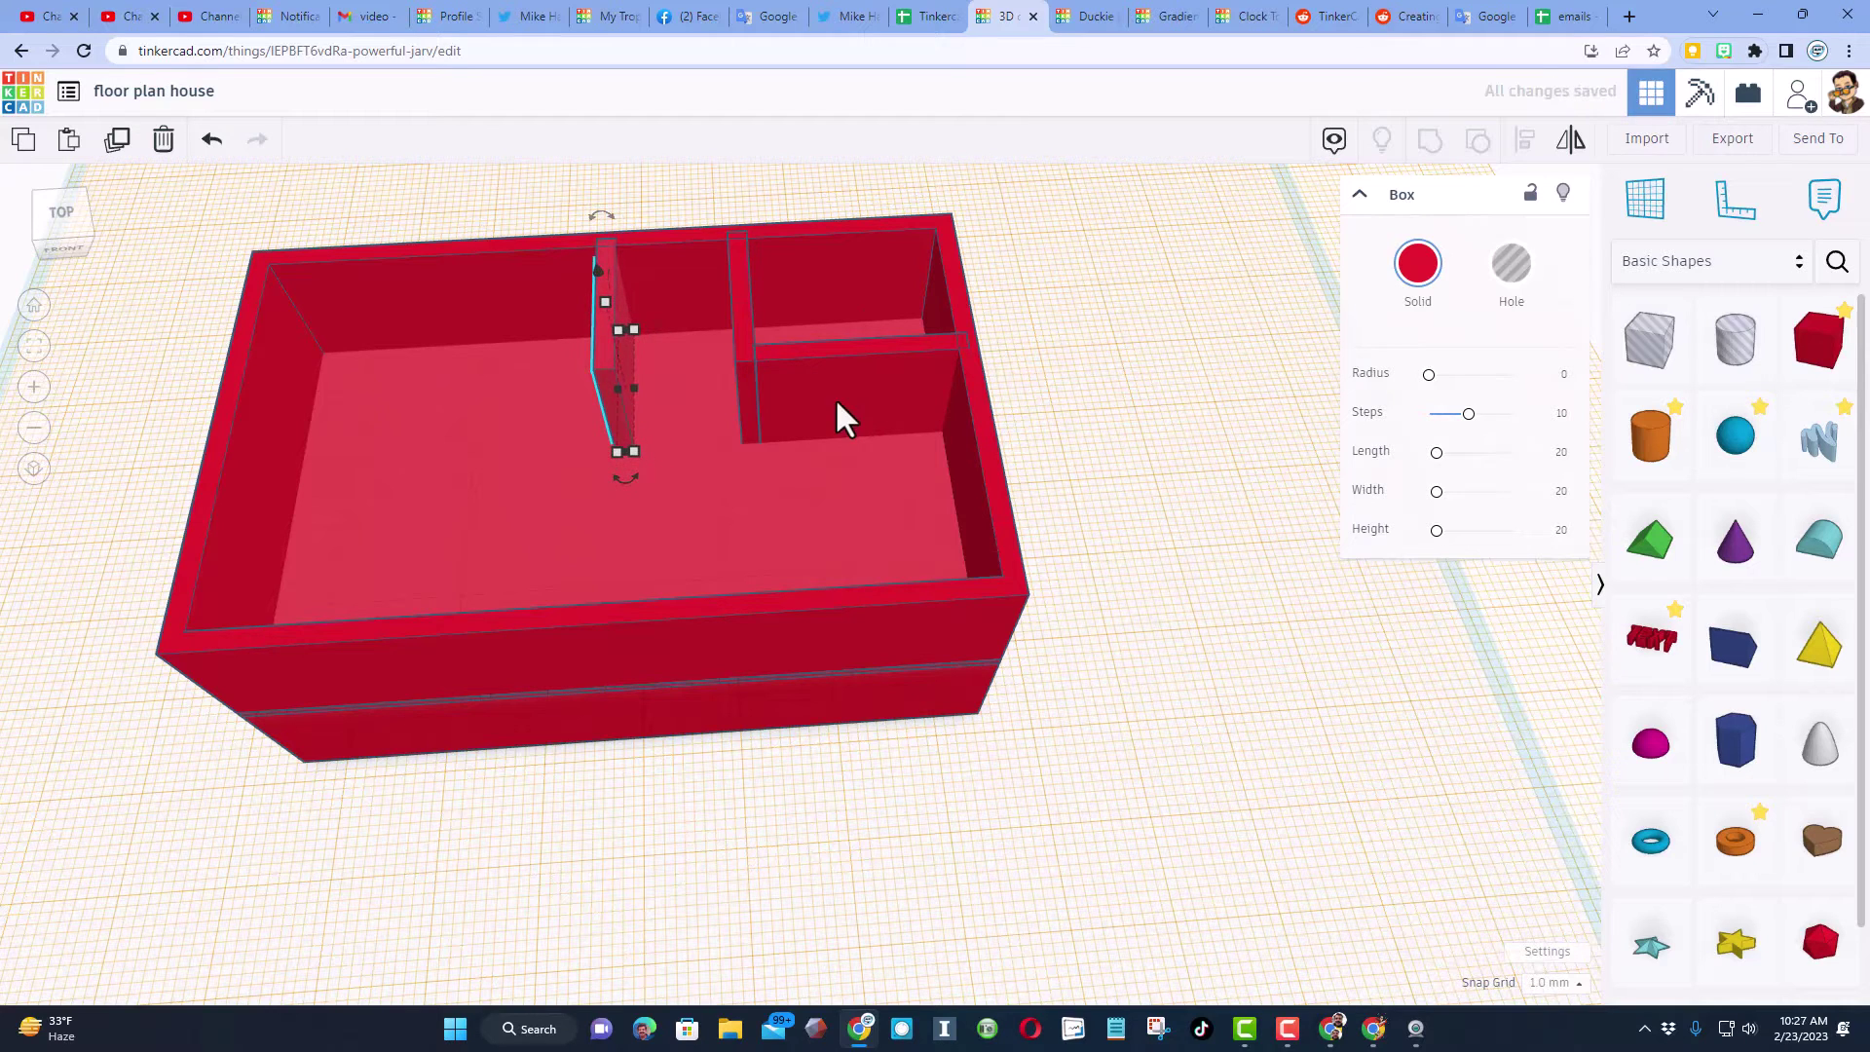
click(768, 417)
drag(761, 430, 620, 436)
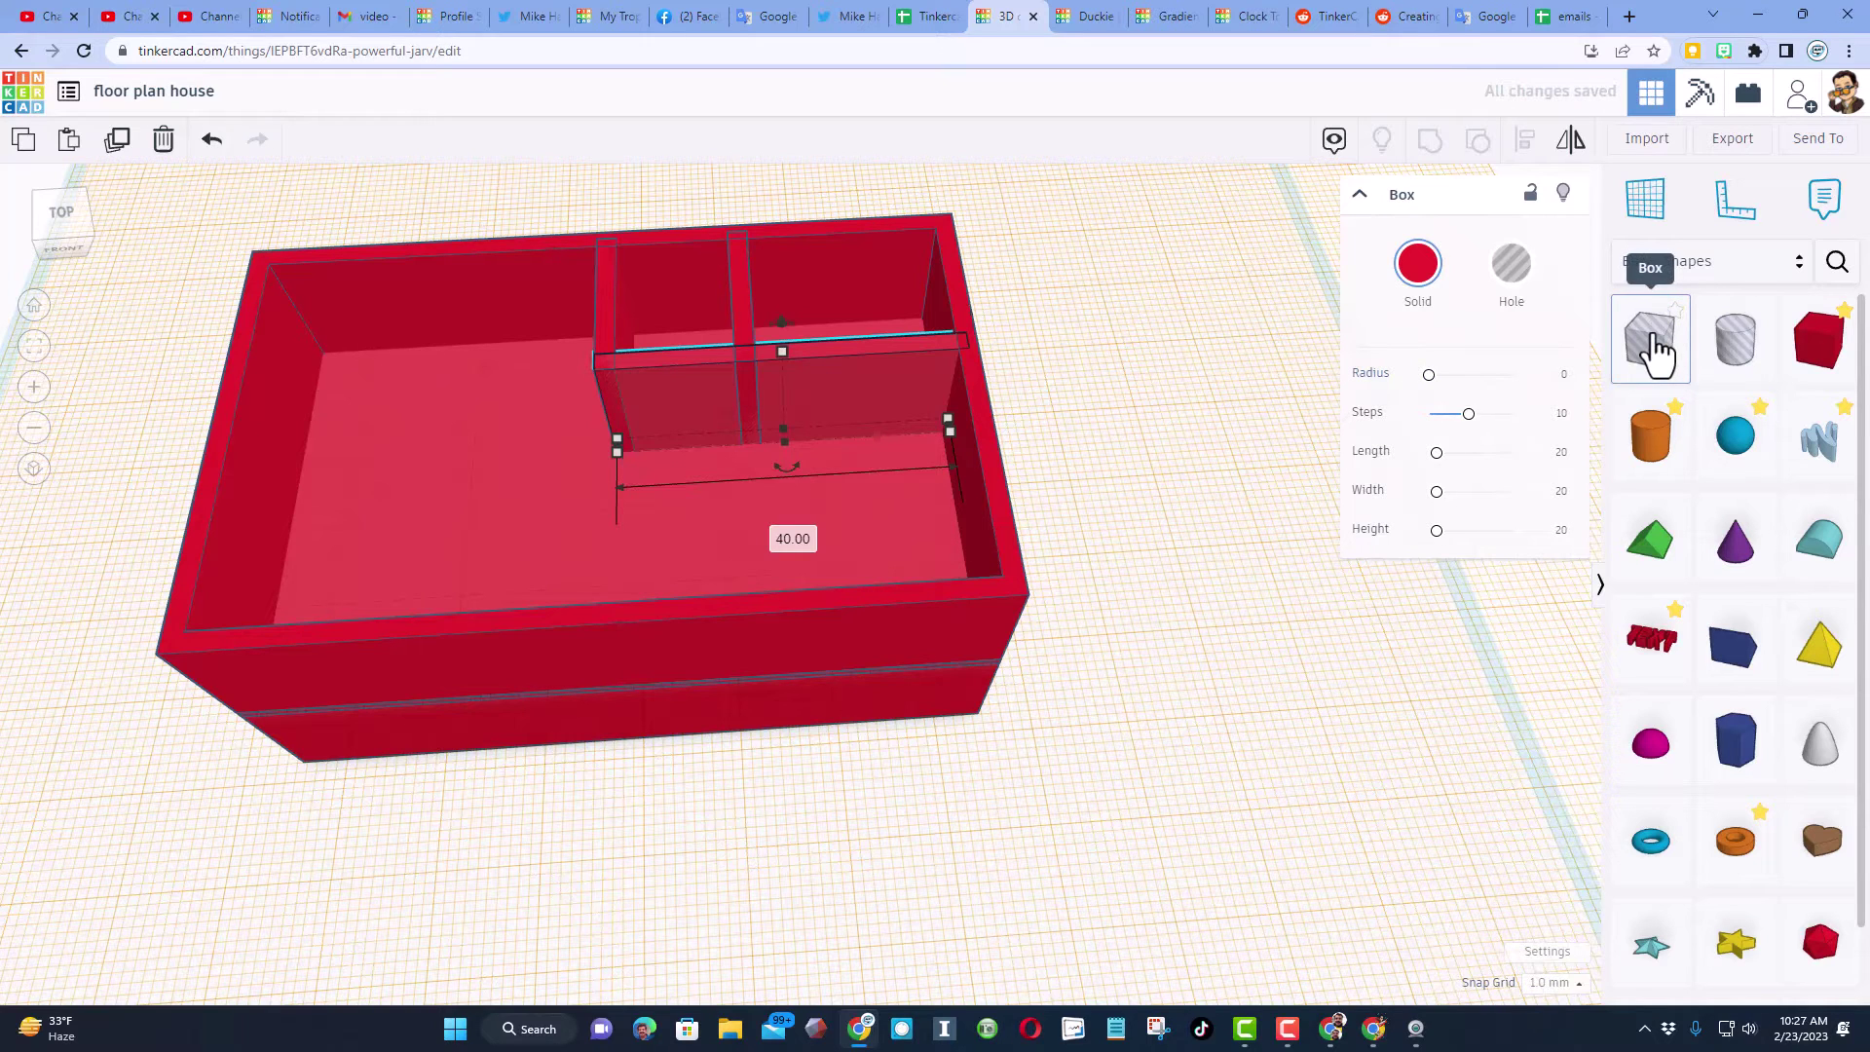
Place a box hole in the upper floor's front right corner, narrow it to about 10 mm, and lower it through the slab.
drag(1656, 336, 1388, 438)
click(1381, 422)
drag(1245, 464, 867, 586)
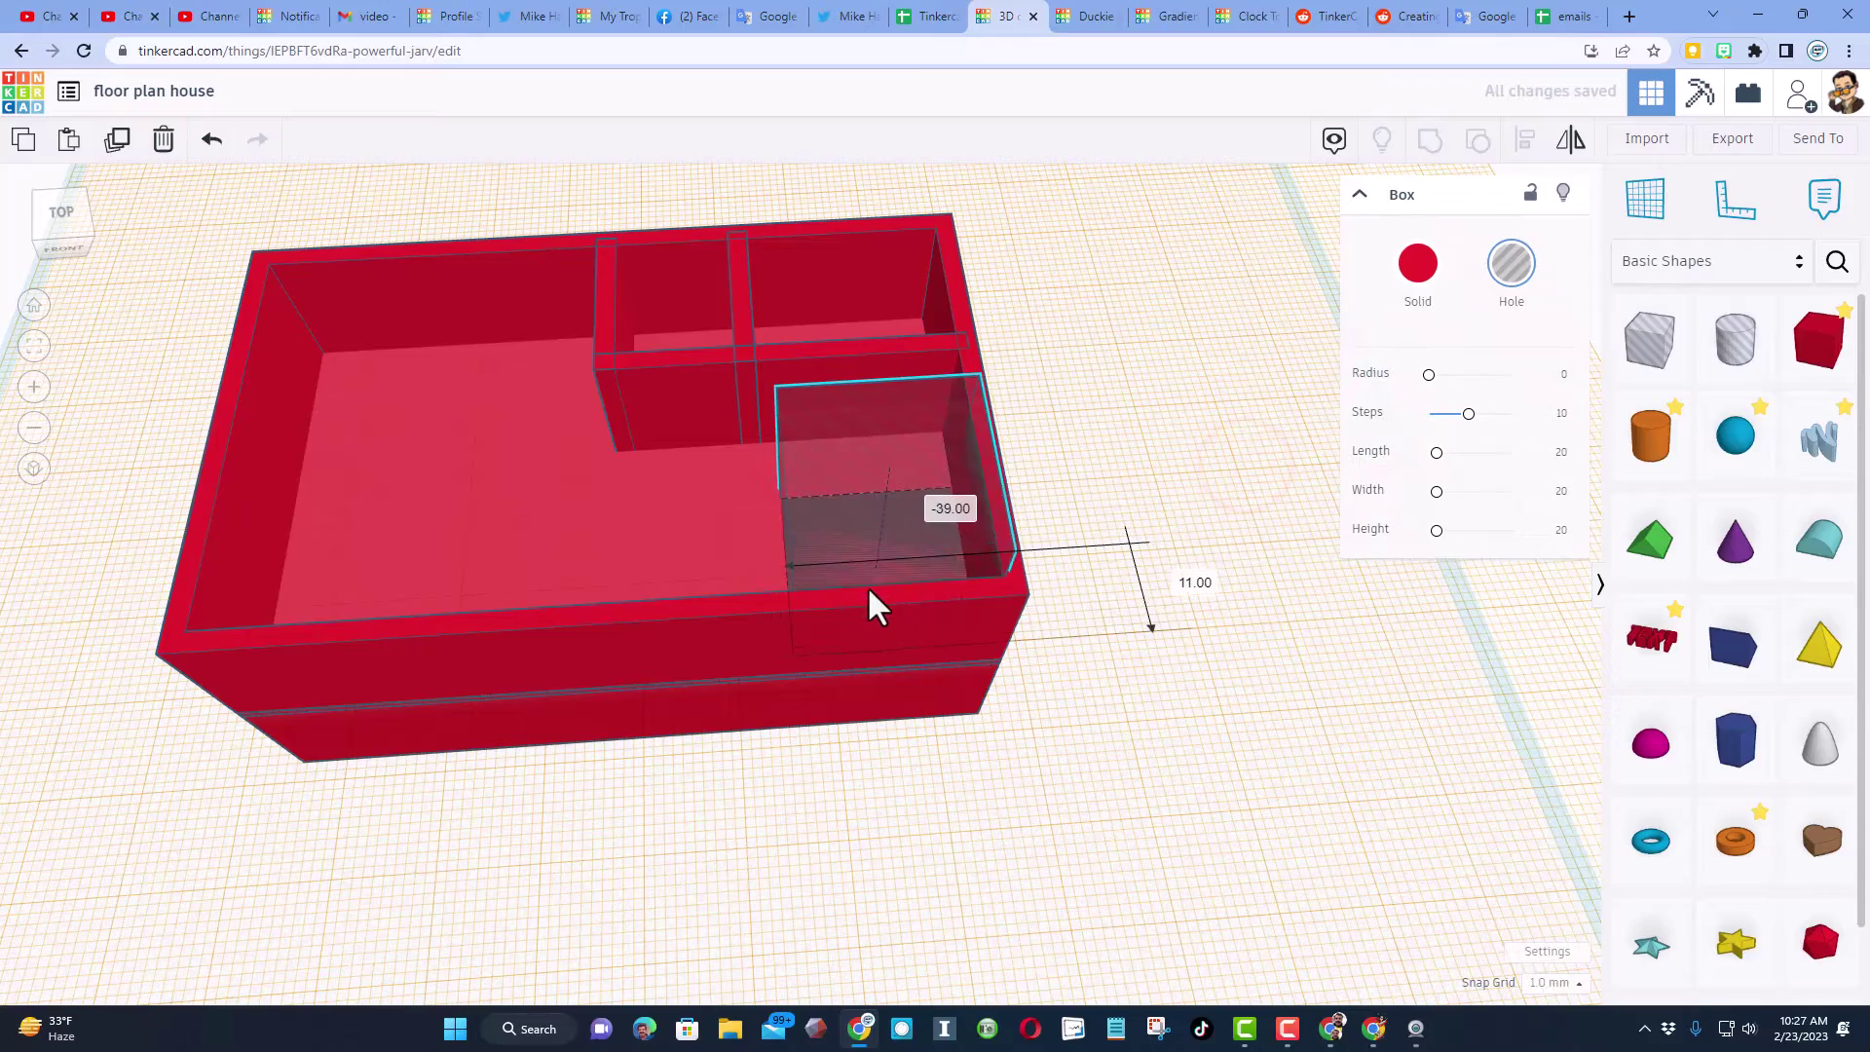
right_drag(820, 612, 1252, 580)
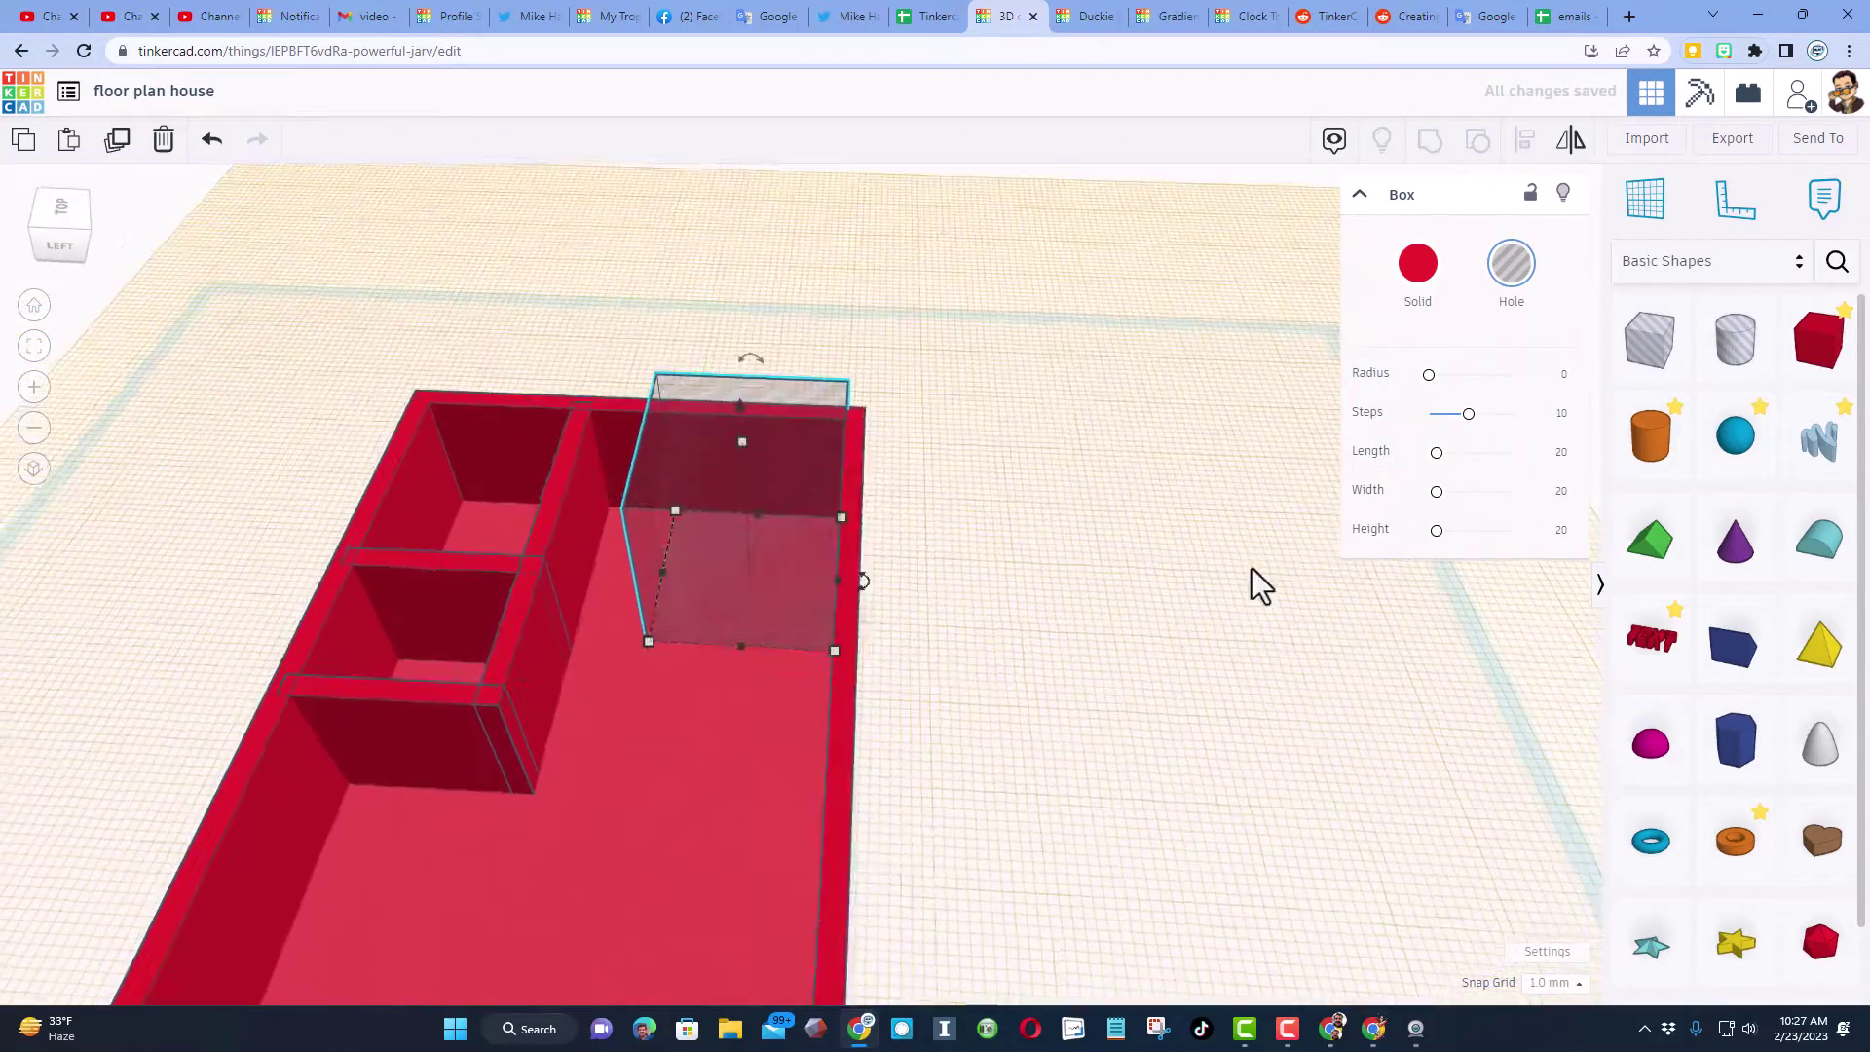
drag(660, 576, 745, 590)
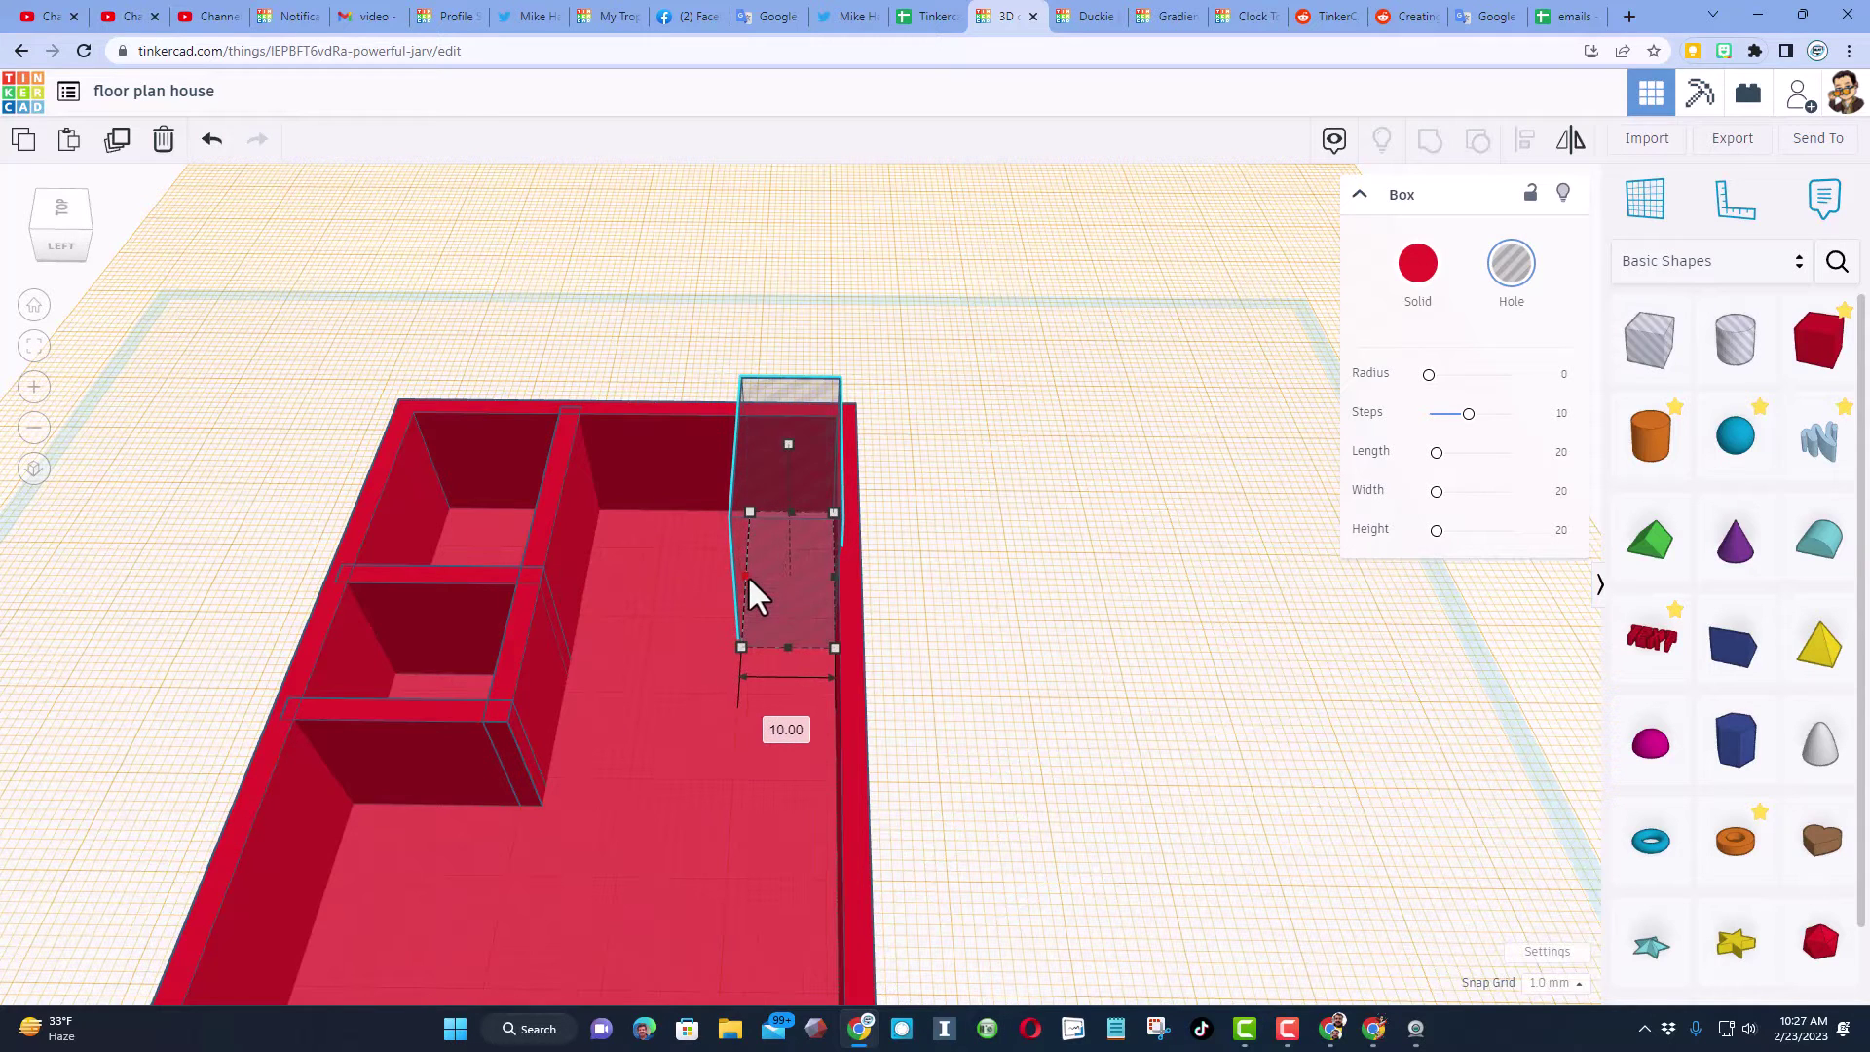
drag(787, 411, 723, 618)
Group the box hole with the slab to cut the stairwell opening.
shift+click(722, 613)
click(1430, 139)
right_drag(829, 634, 915, 652)
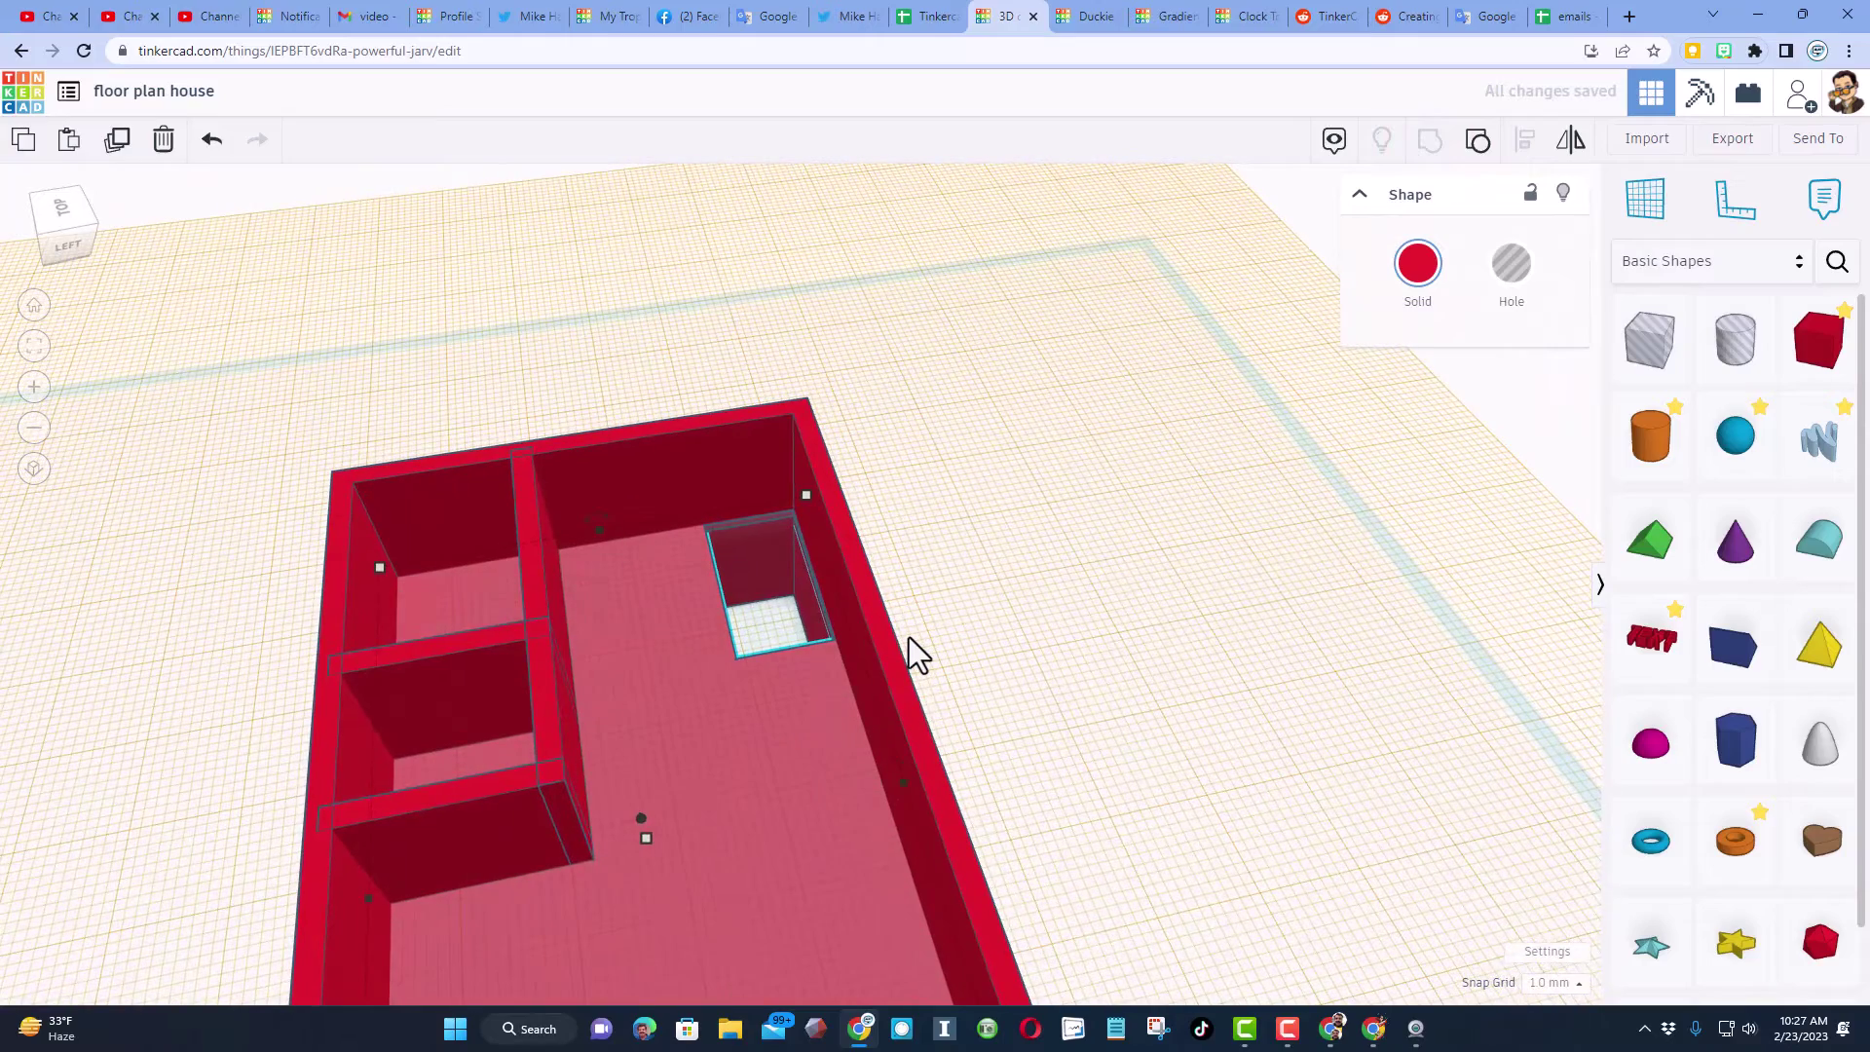
Return the workplane to the base, hide the slab, and place the community Stairs shape, found by searching "stair", on the ground floor.
click(760, 632)
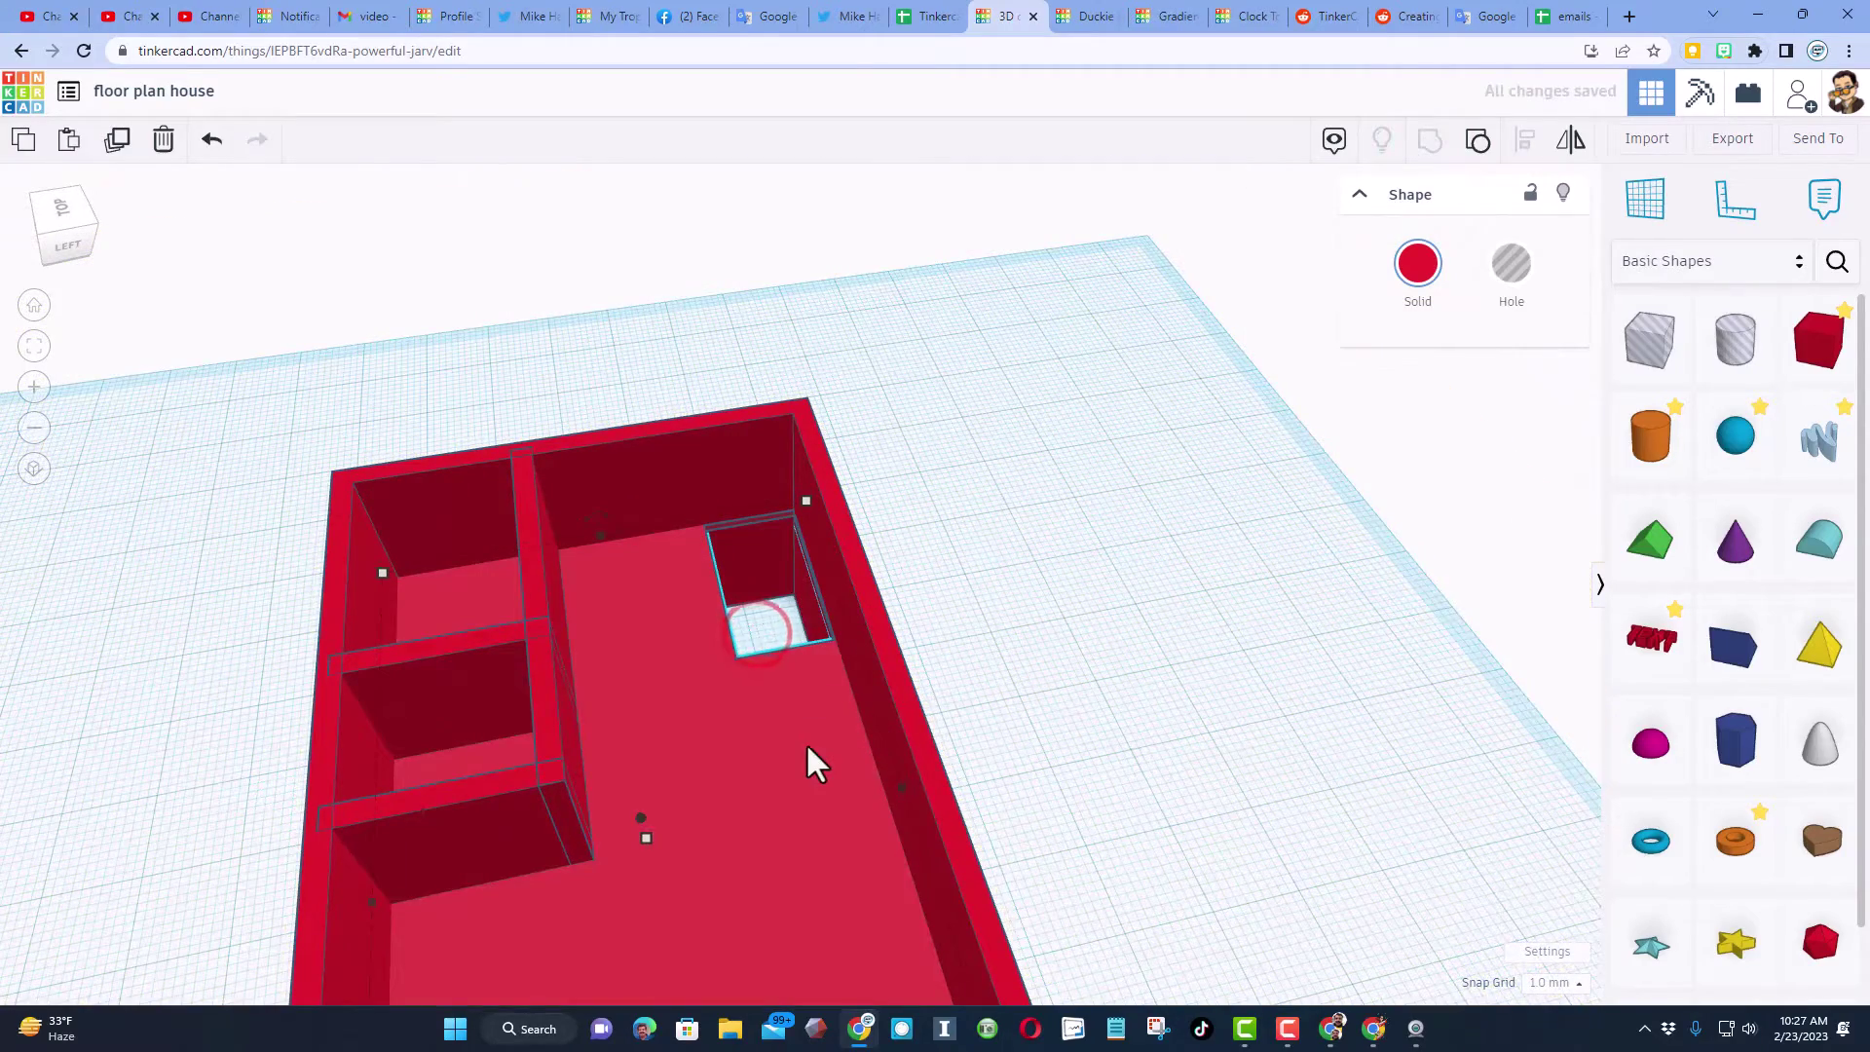
click(1564, 193)
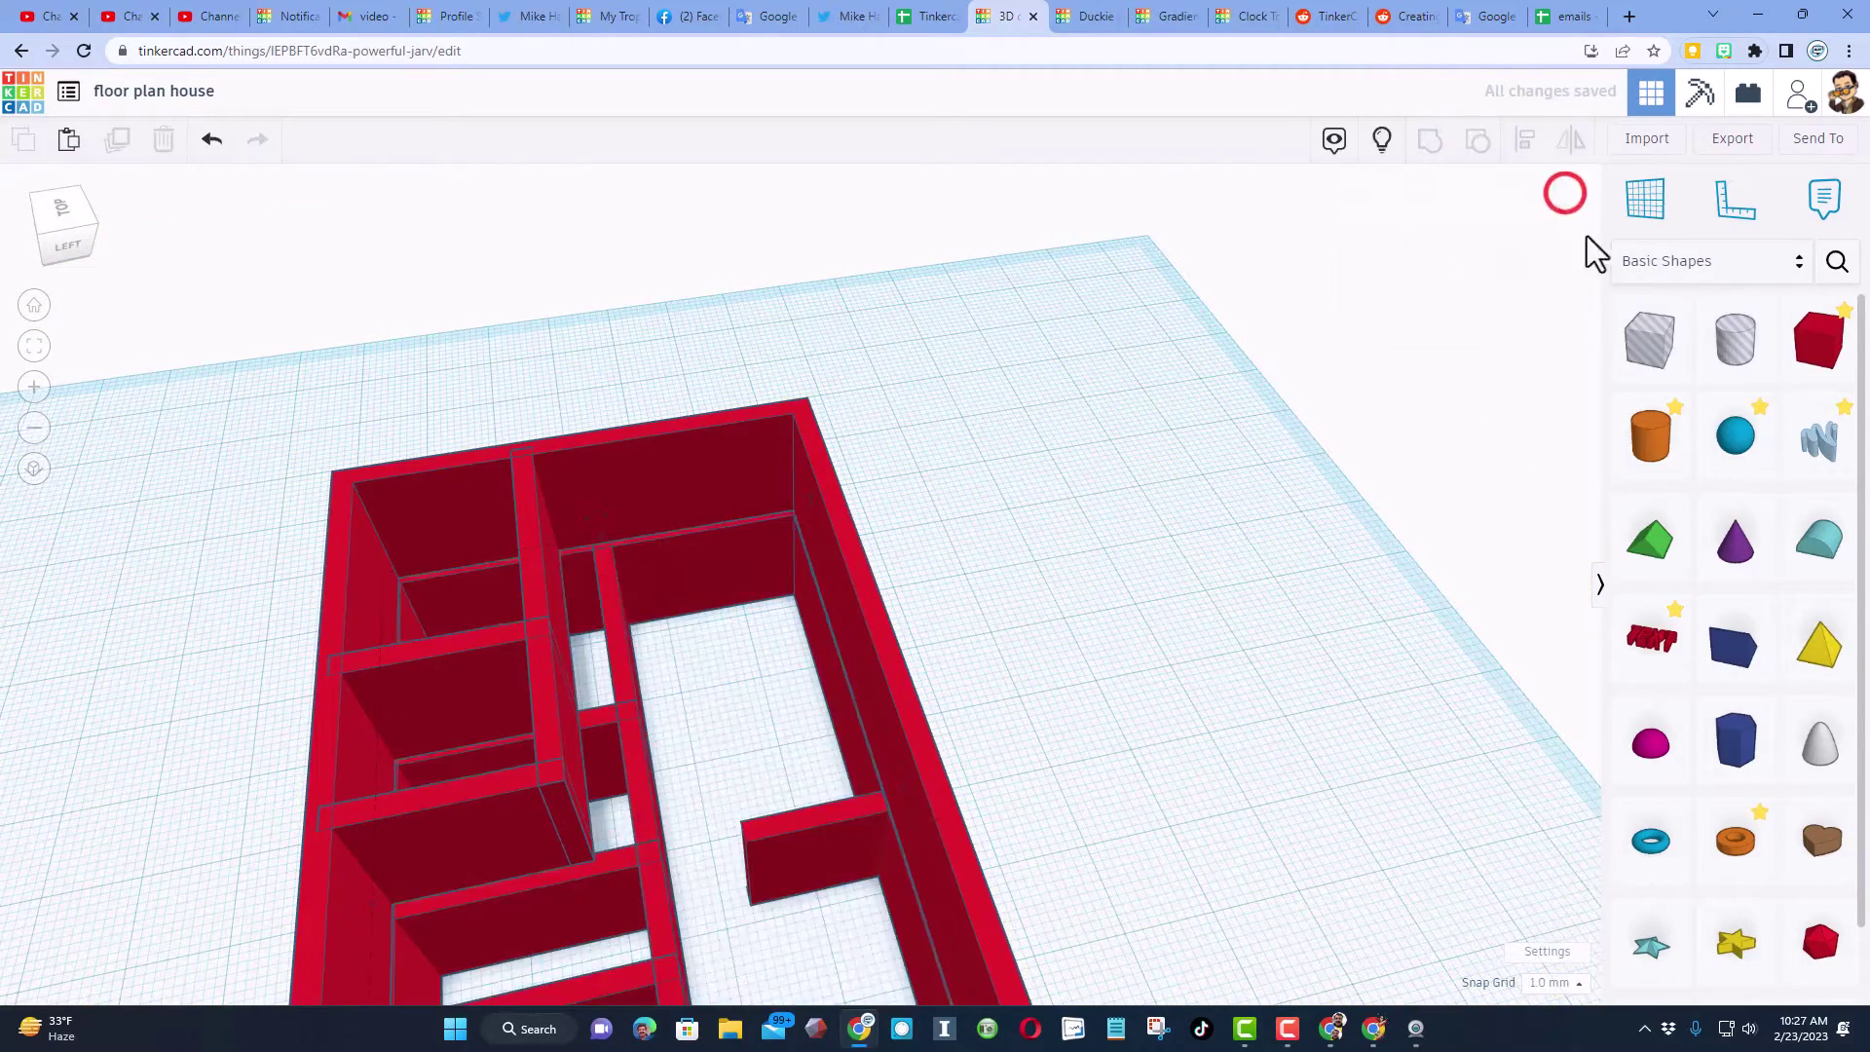
click(1837, 261)
text(stair)
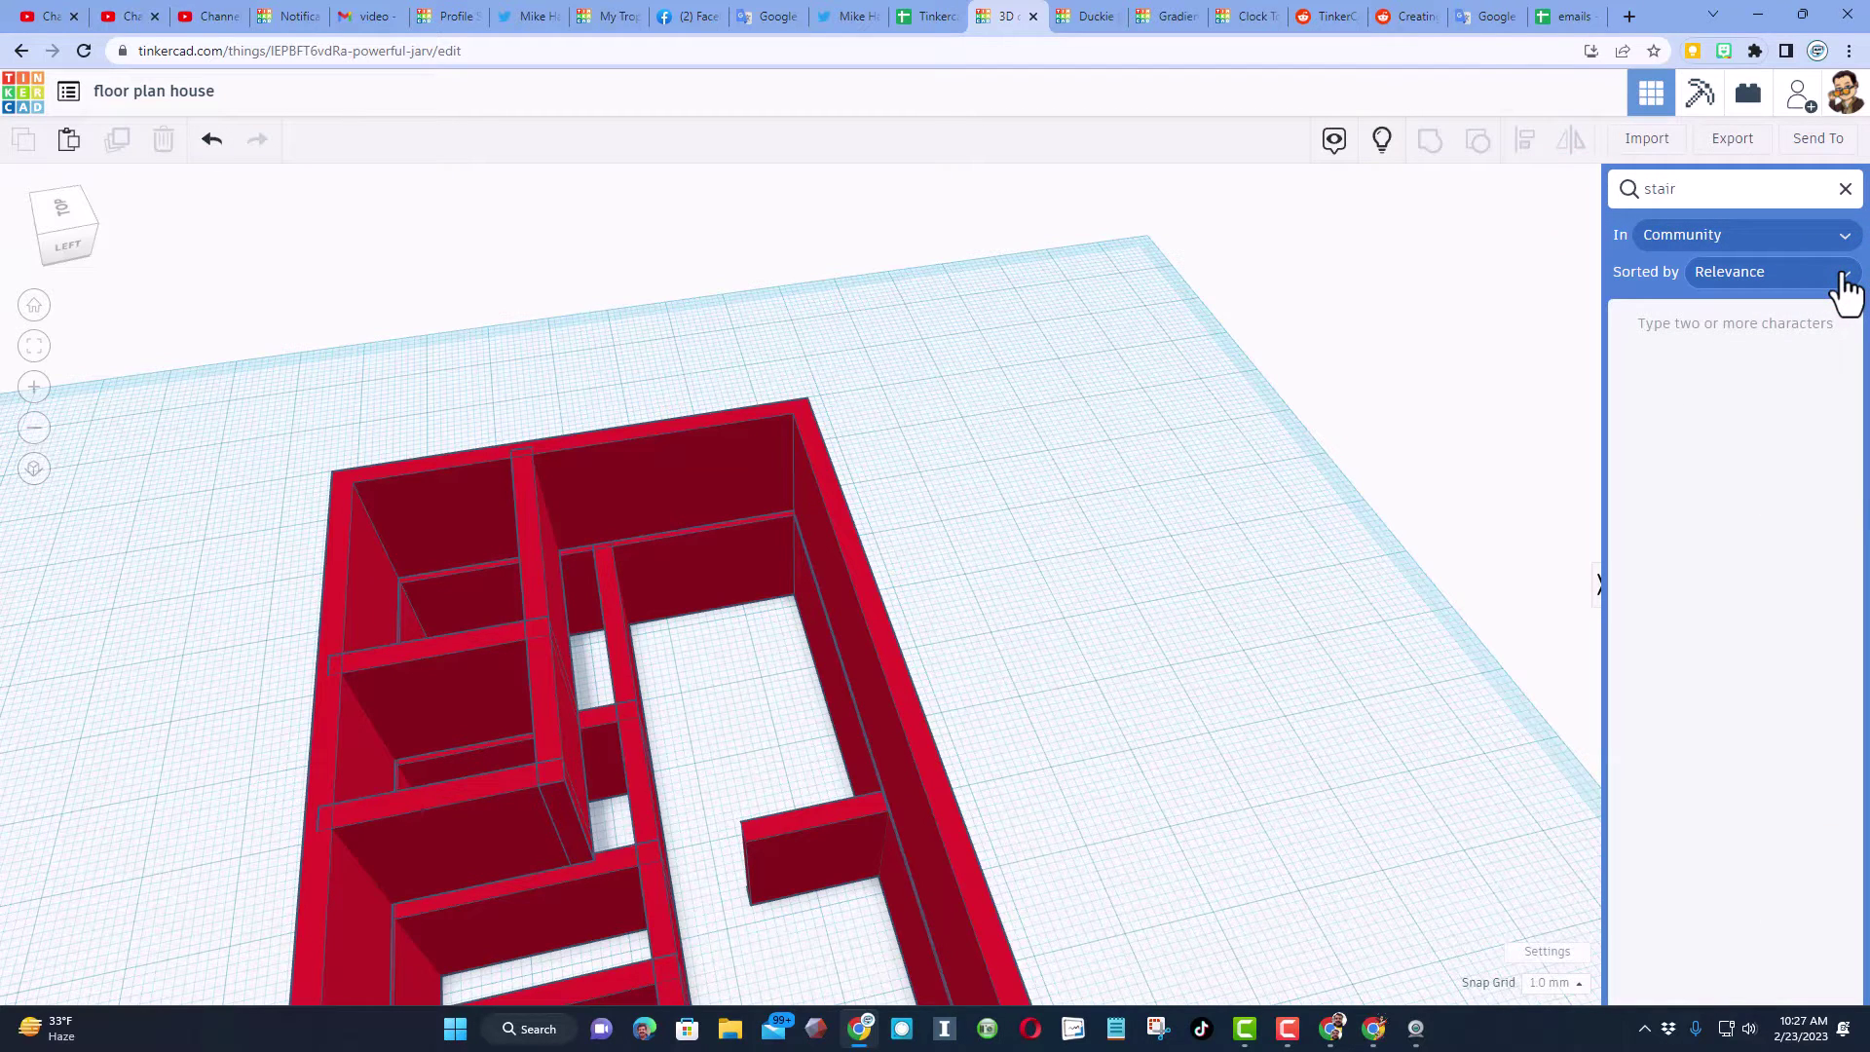
drag(1814, 385, 857, 886)
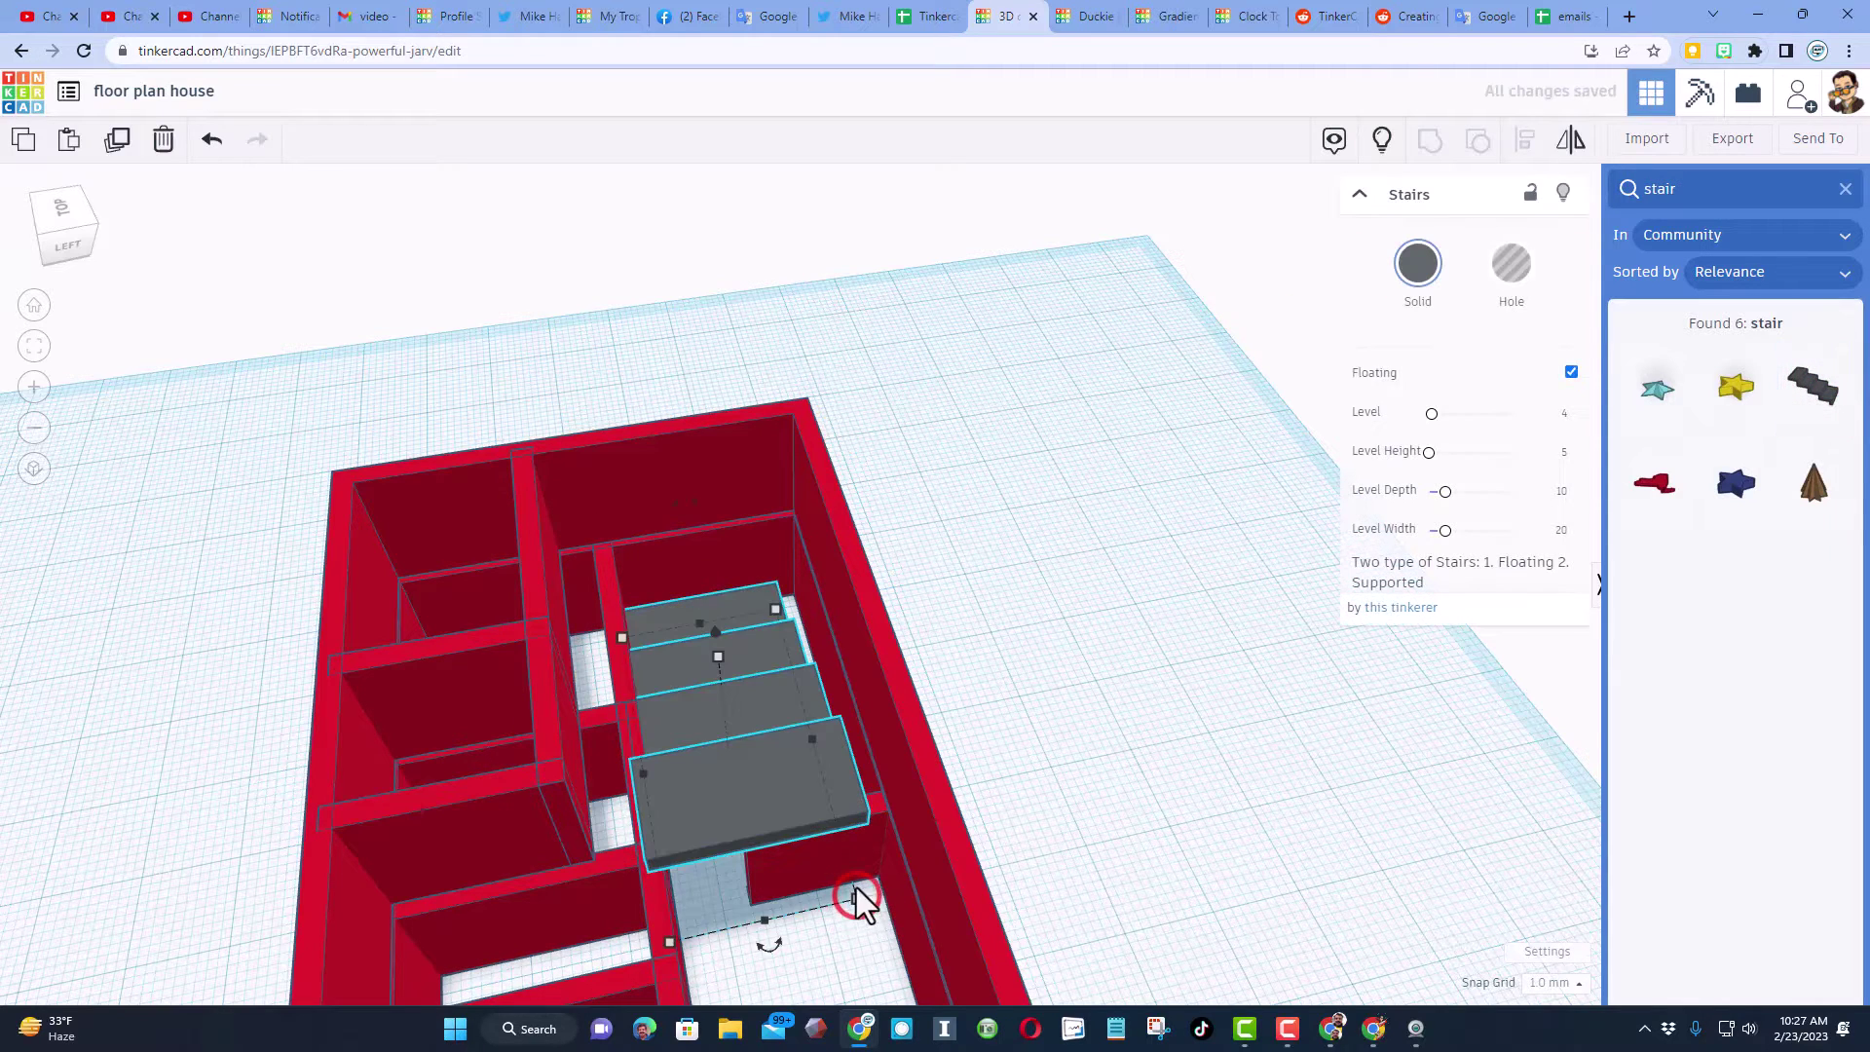
Mirror the stairs to reverse their climbing direction and set Level to 5.
key(m)
click(837, 732)
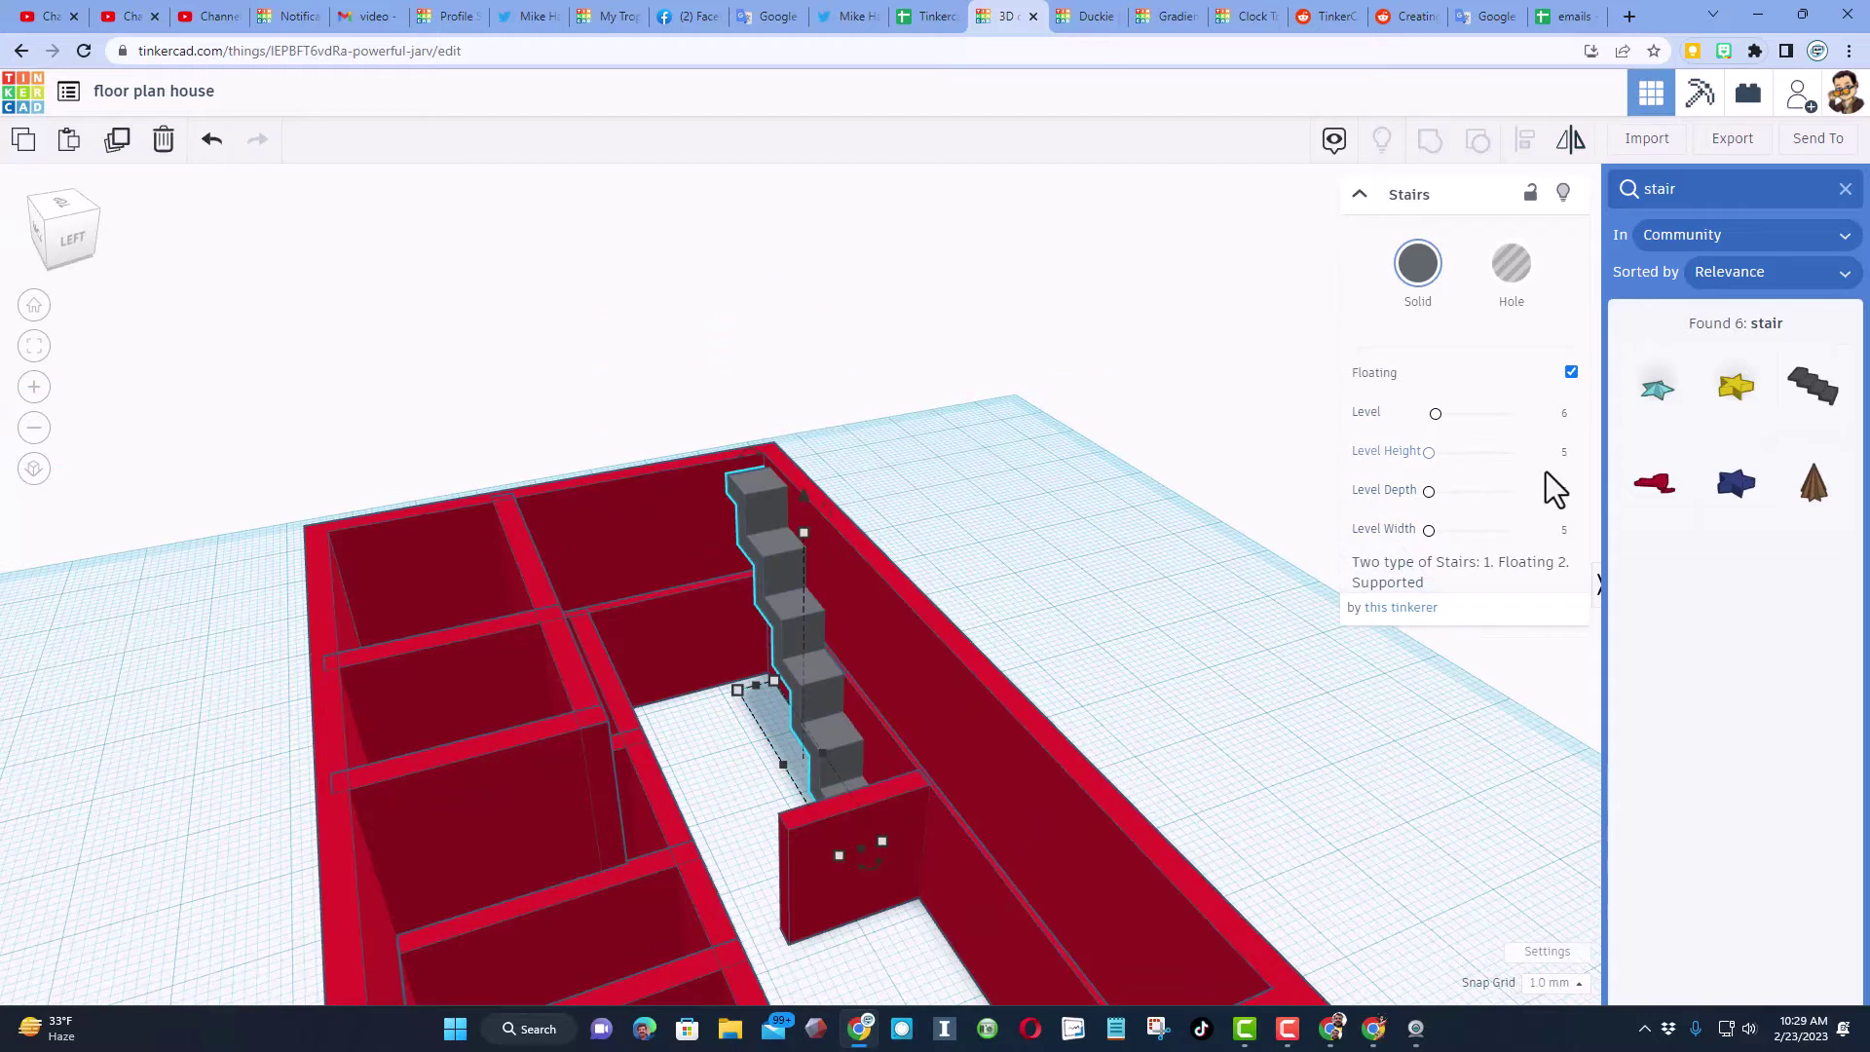
click(1562, 419)
text(5)
key(Return)
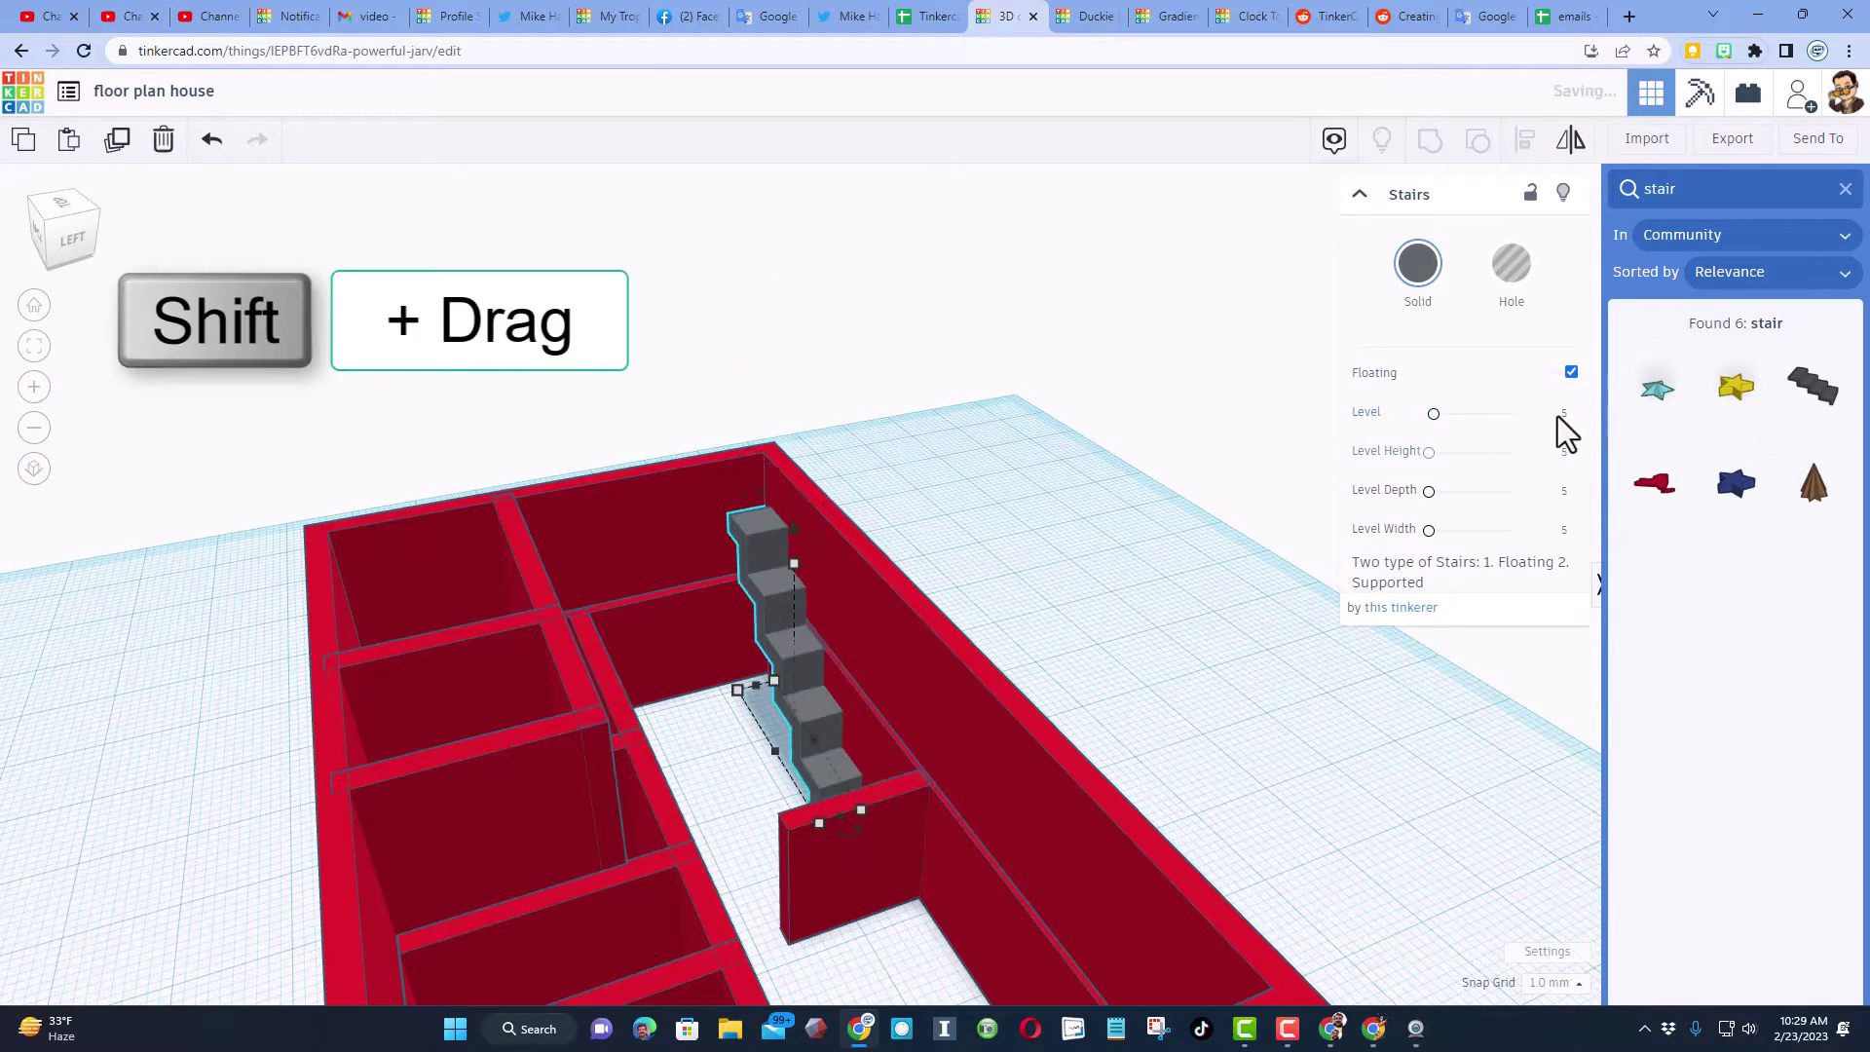
Scale the stairs down proportionally and widen them to about 7.2 mm, undoing the extra position nudges.
shift+drag(792, 576, 775, 663)
drag(776, 750, 752, 780)
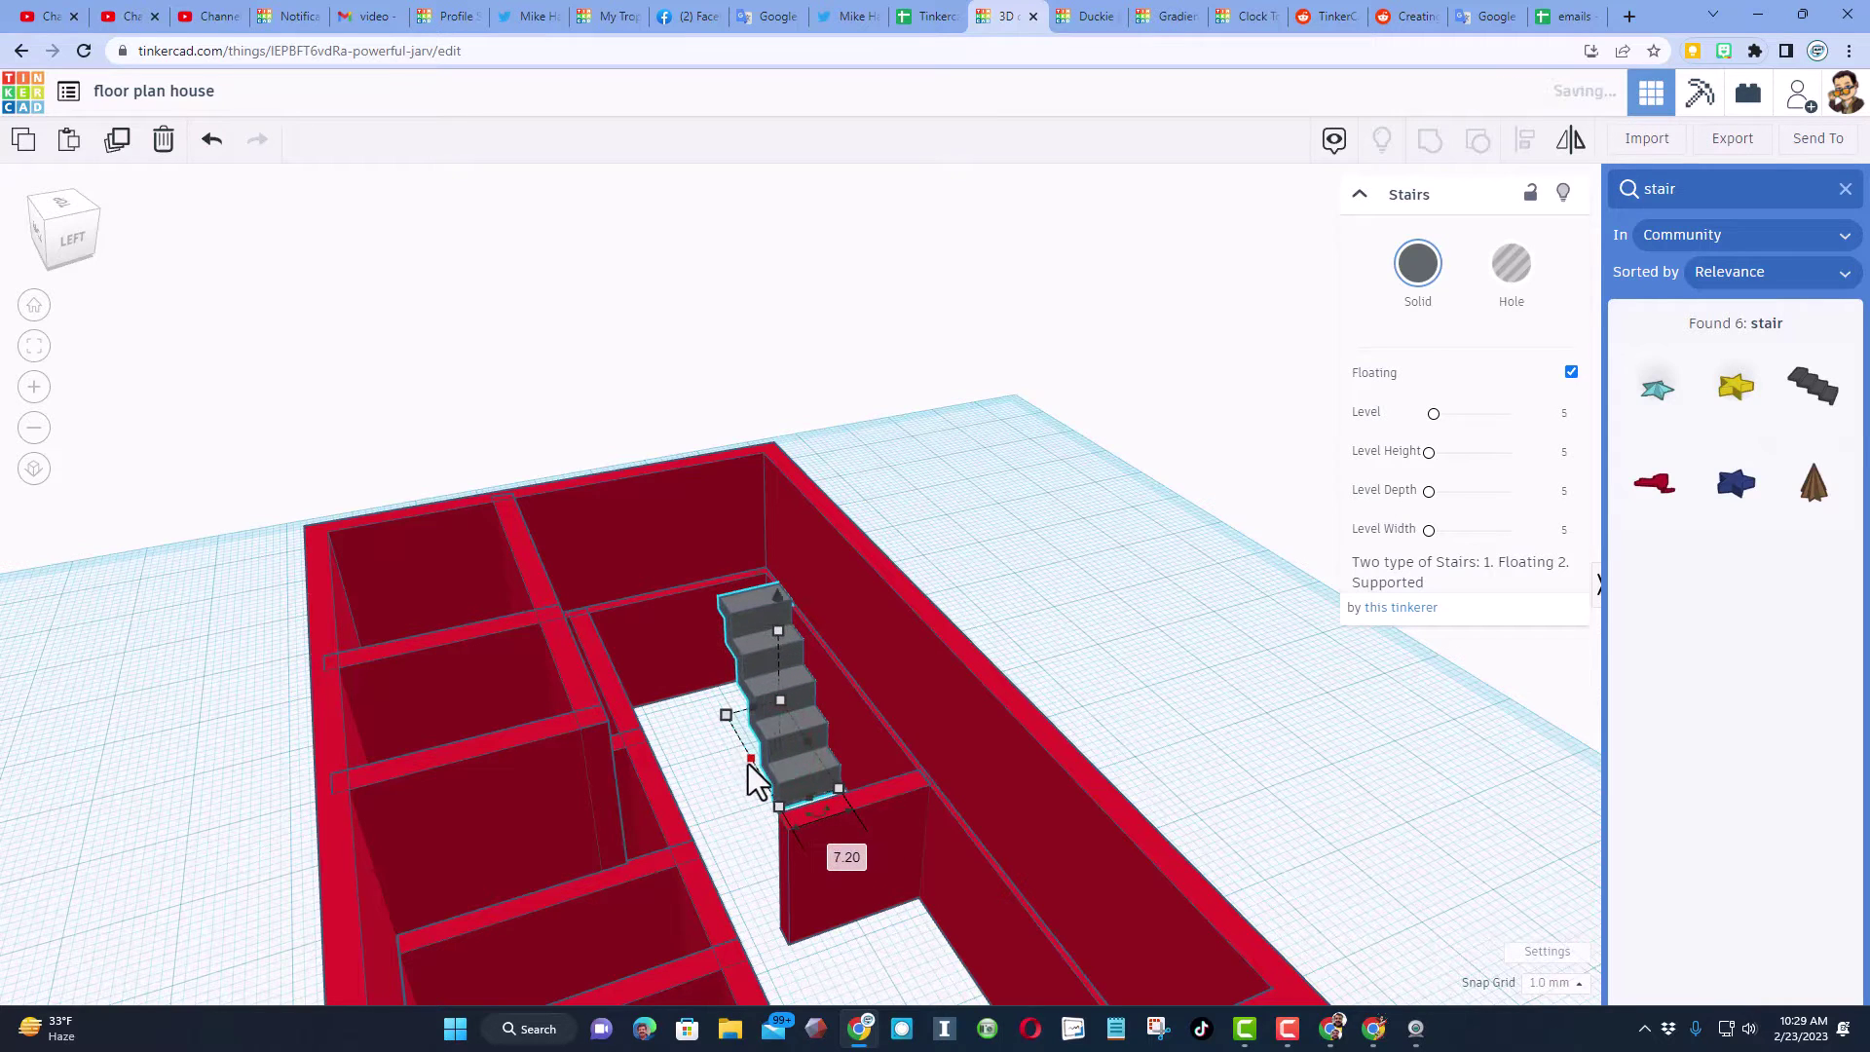
key(Up)
key(Up)
key(ctrl+z)
key(ctrl+z)
scroll(748, 763, up, 5)
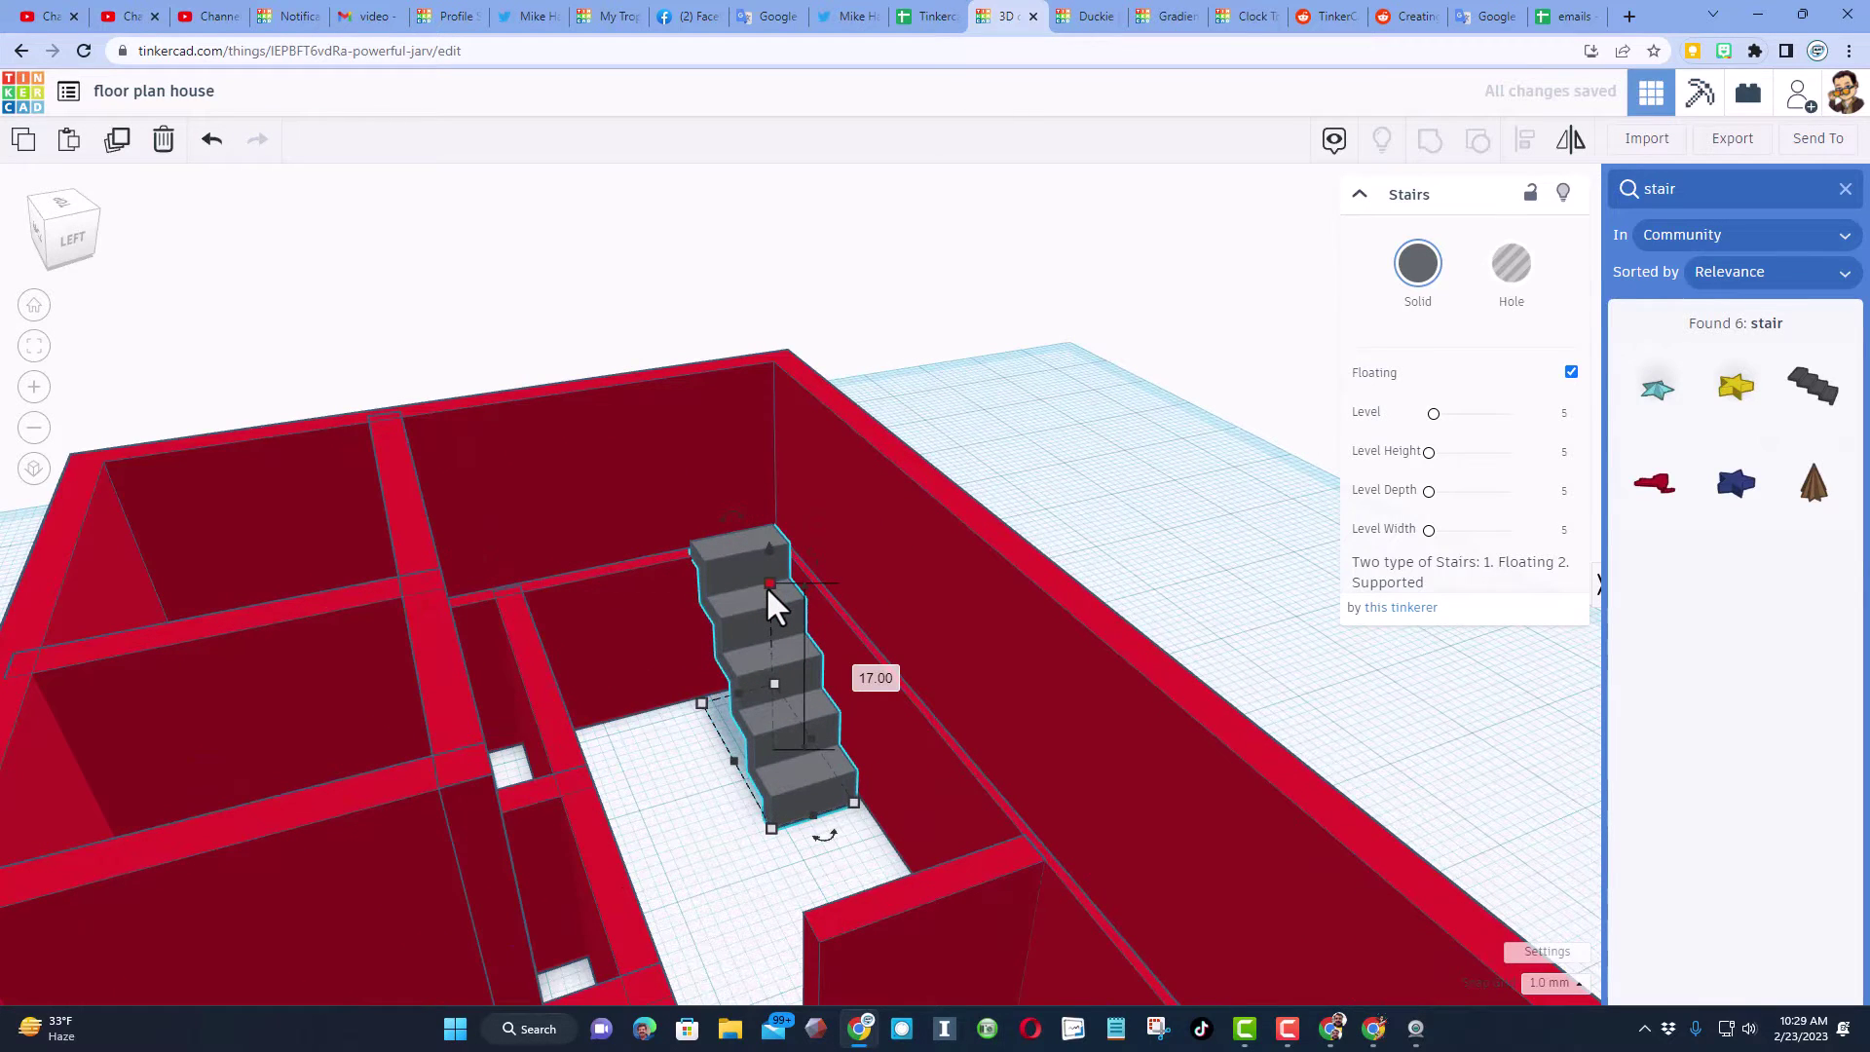
Scale the stairs proportionally to about 15 mm high and nudge them back and toward the front wall's corner.
drag(766, 587, 767, 610)
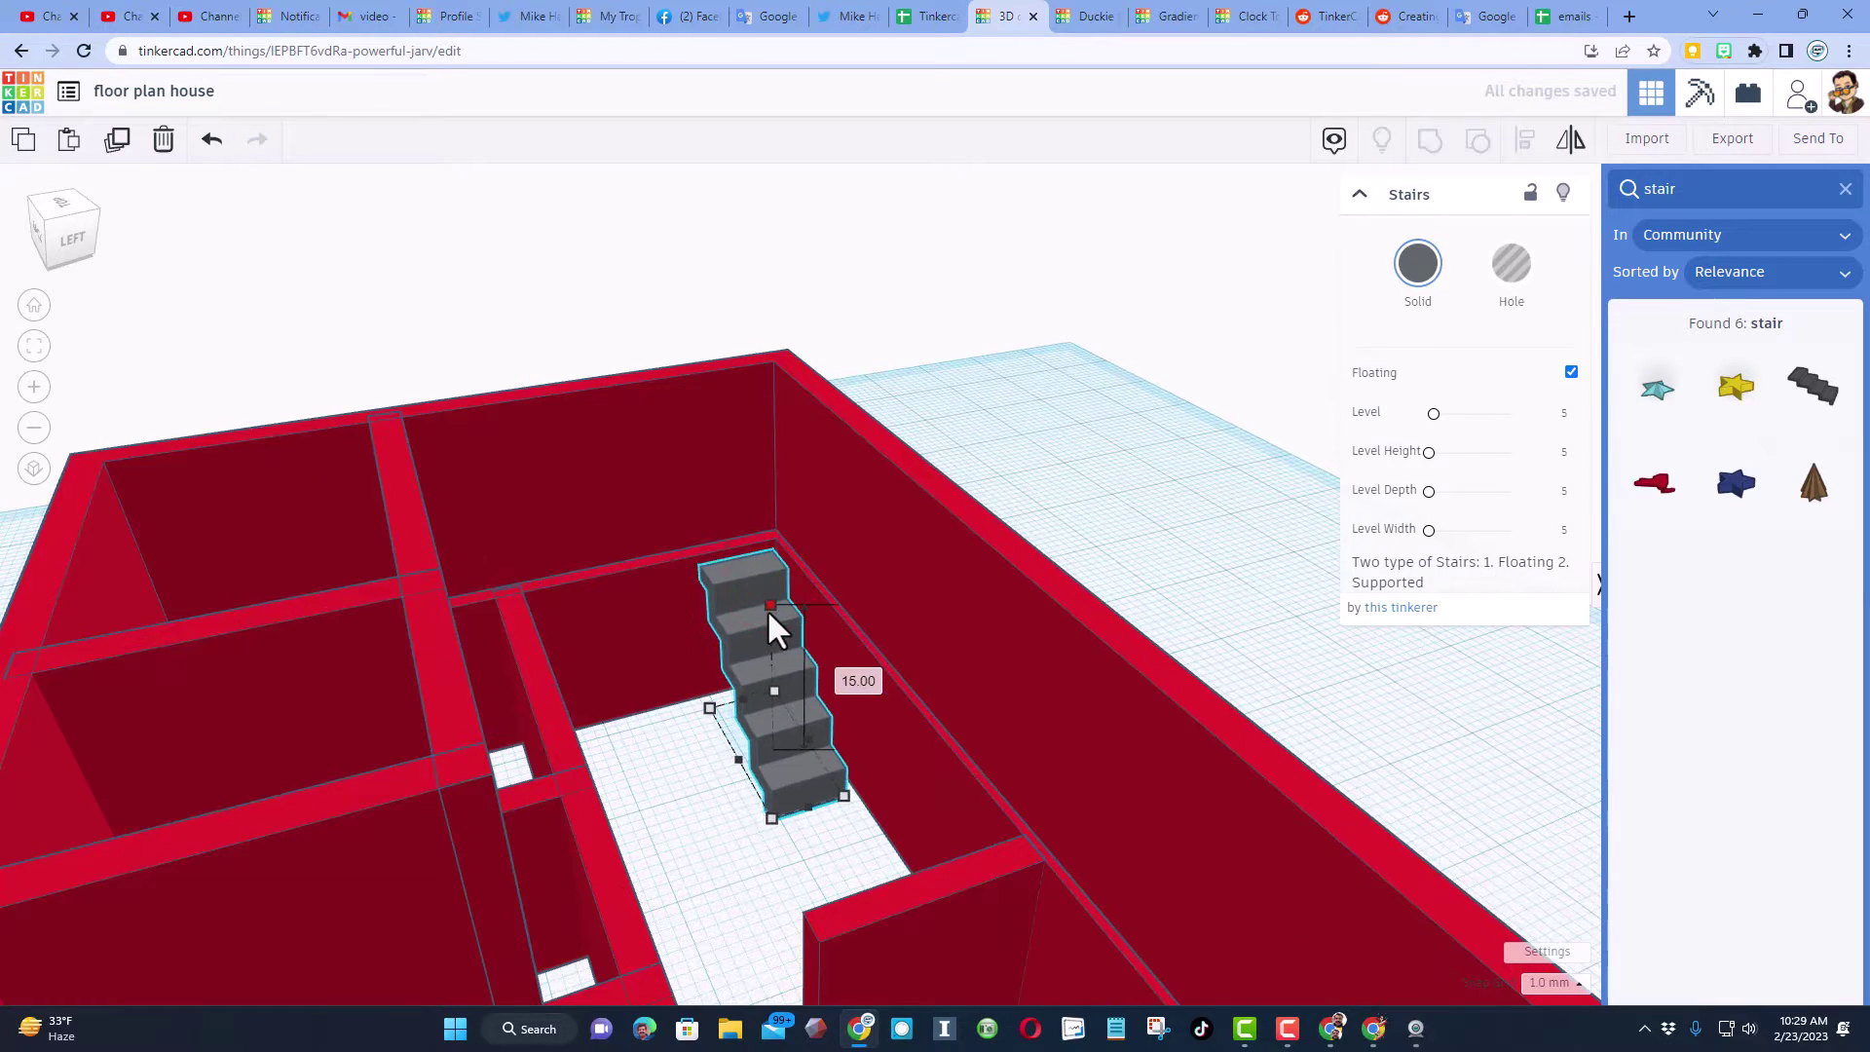
key(Up)
key(Up)
key(Right)
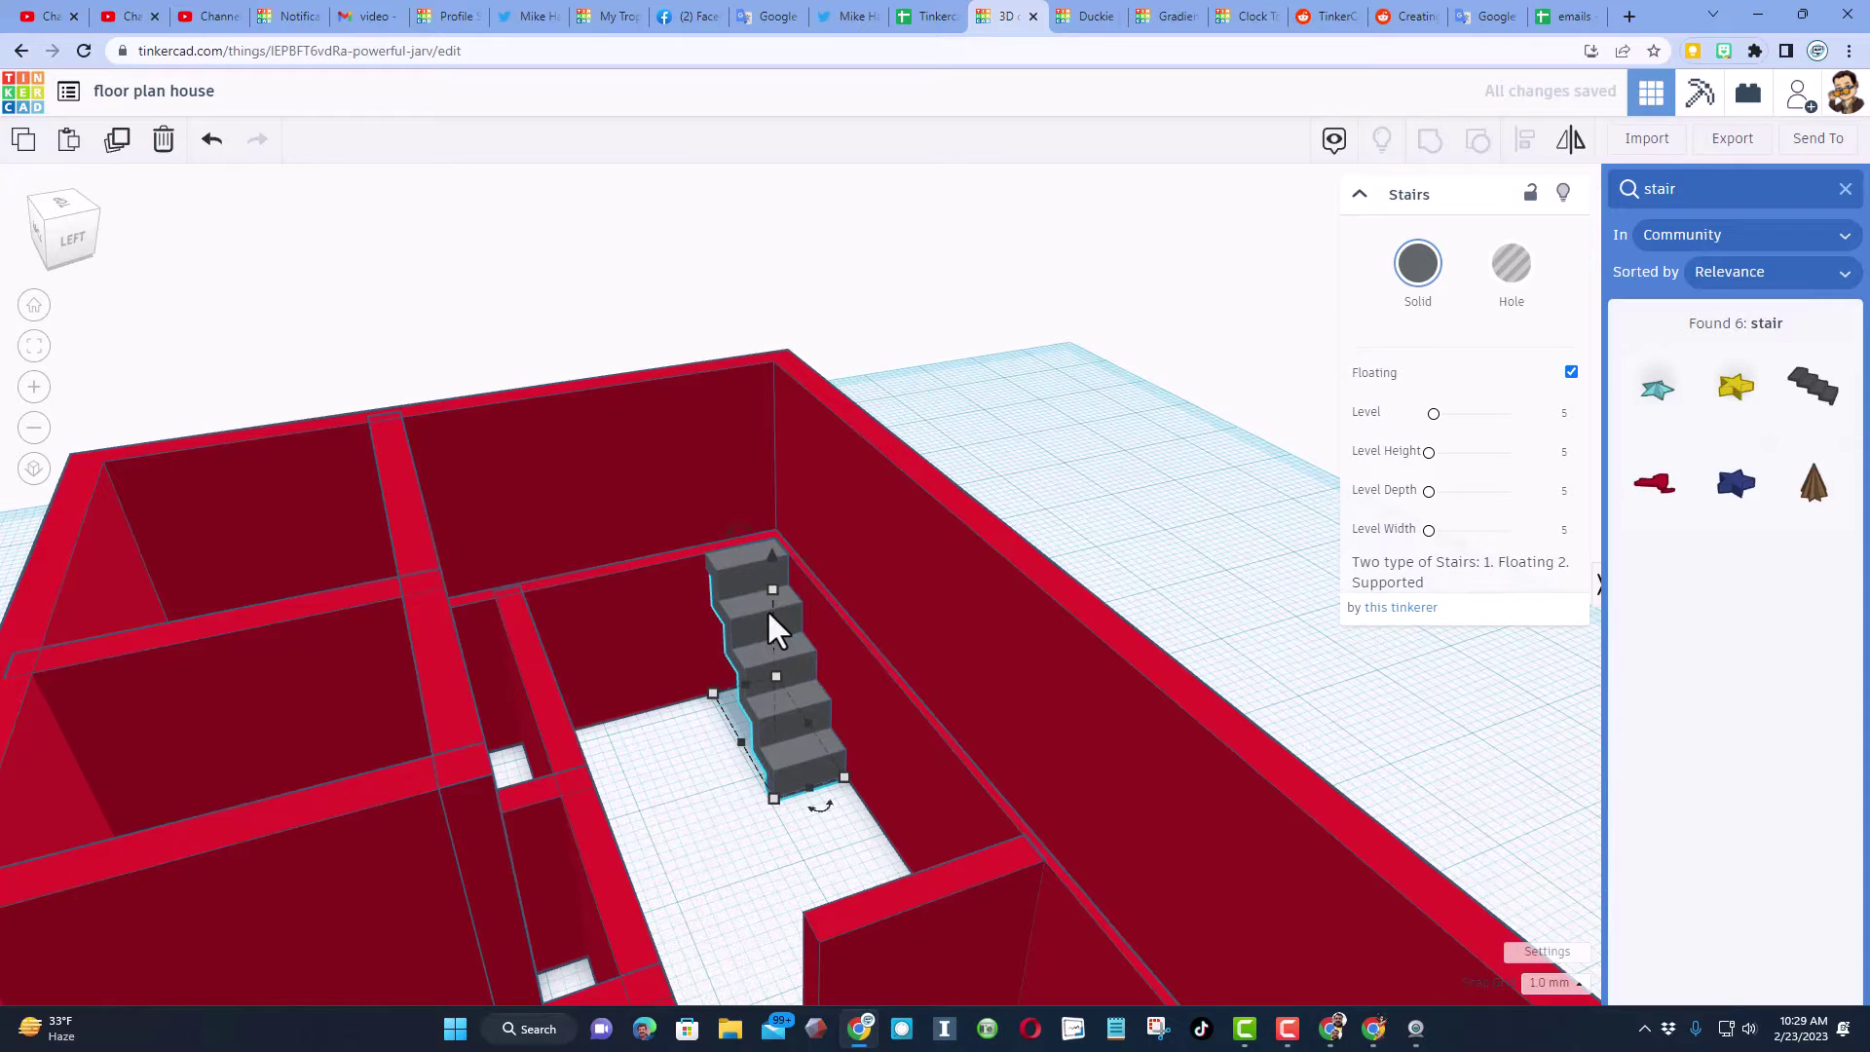
mouse_move(768, 593)
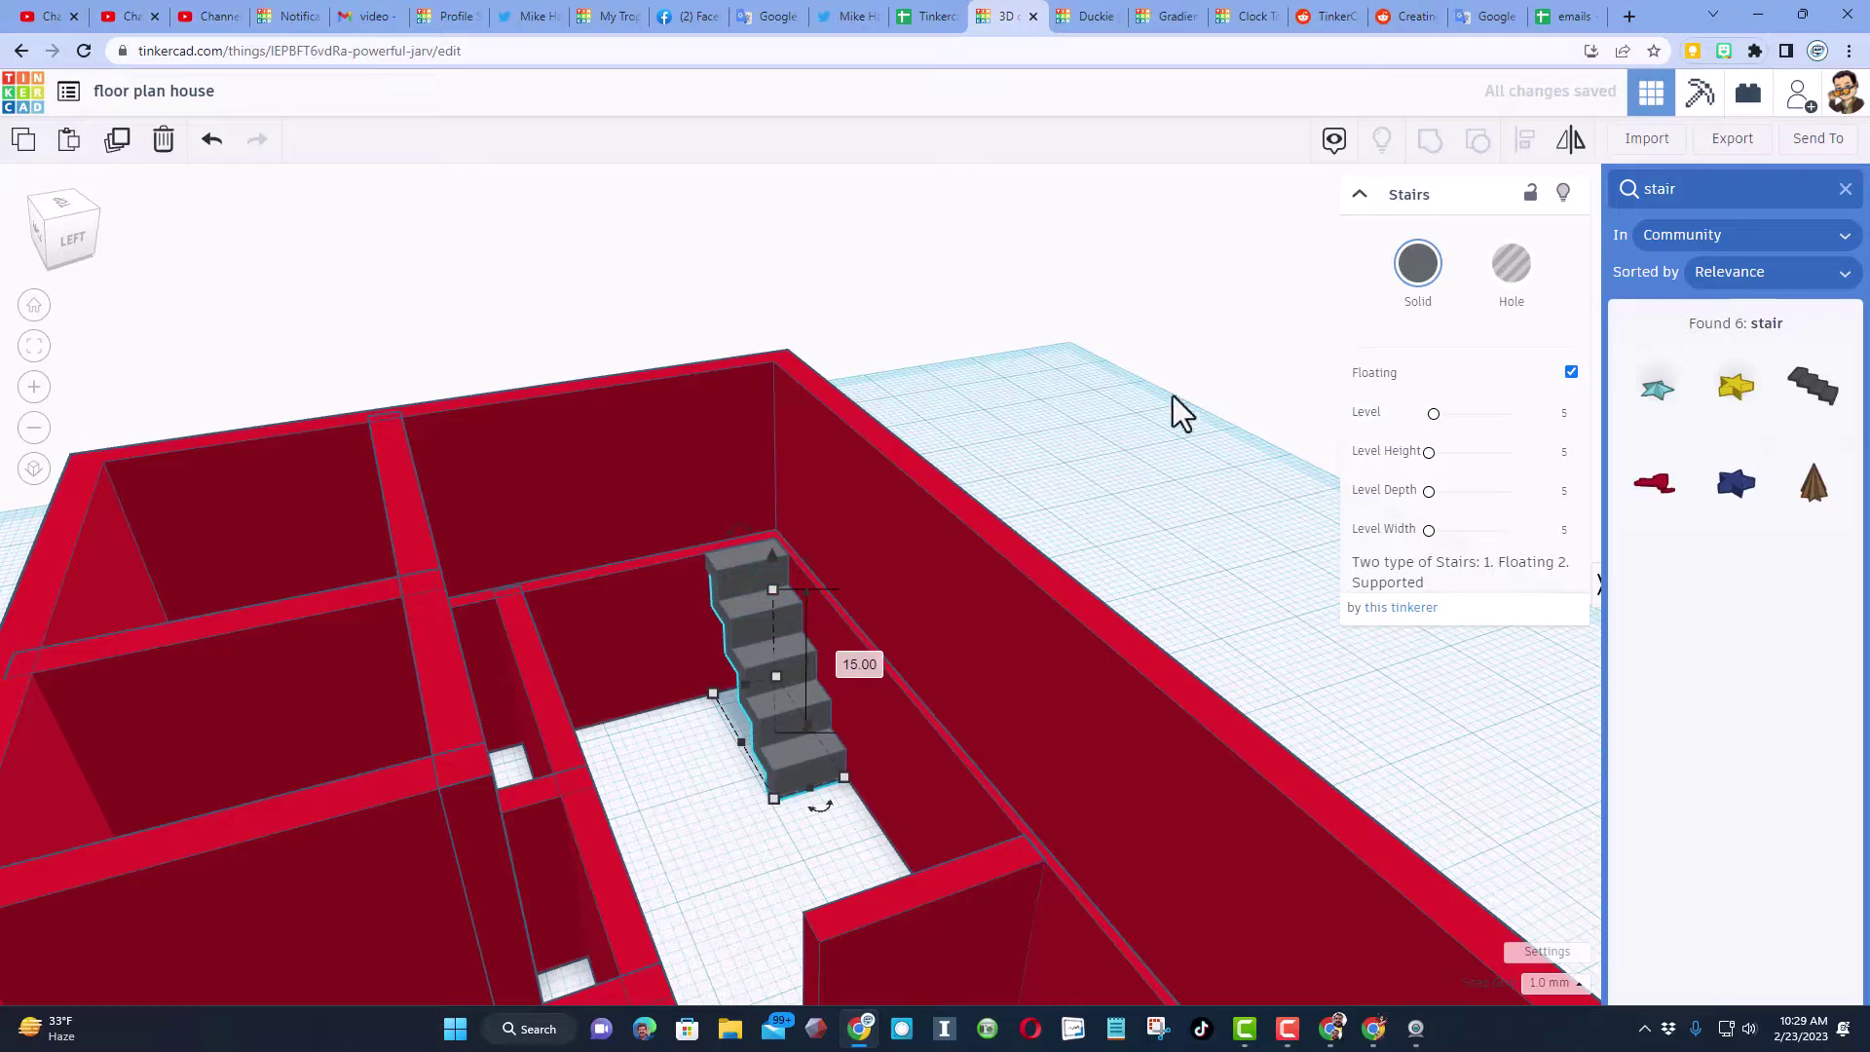
Show the slab again and fit the stairs to its opening, widening them and setting their height to about 16 mm.
click(1383, 139)
mouse_move(1161, 329)
right_down()
mouse_move(995, 430)
mouse_move(1037, 440)
mouse_move(1122, 384)
mouse_move(1137, 347)
right_up()
drag(711, 742, 669, 766)
right_drag(1069, 618, 721, 596)
drag(716, 594, 716, 583)
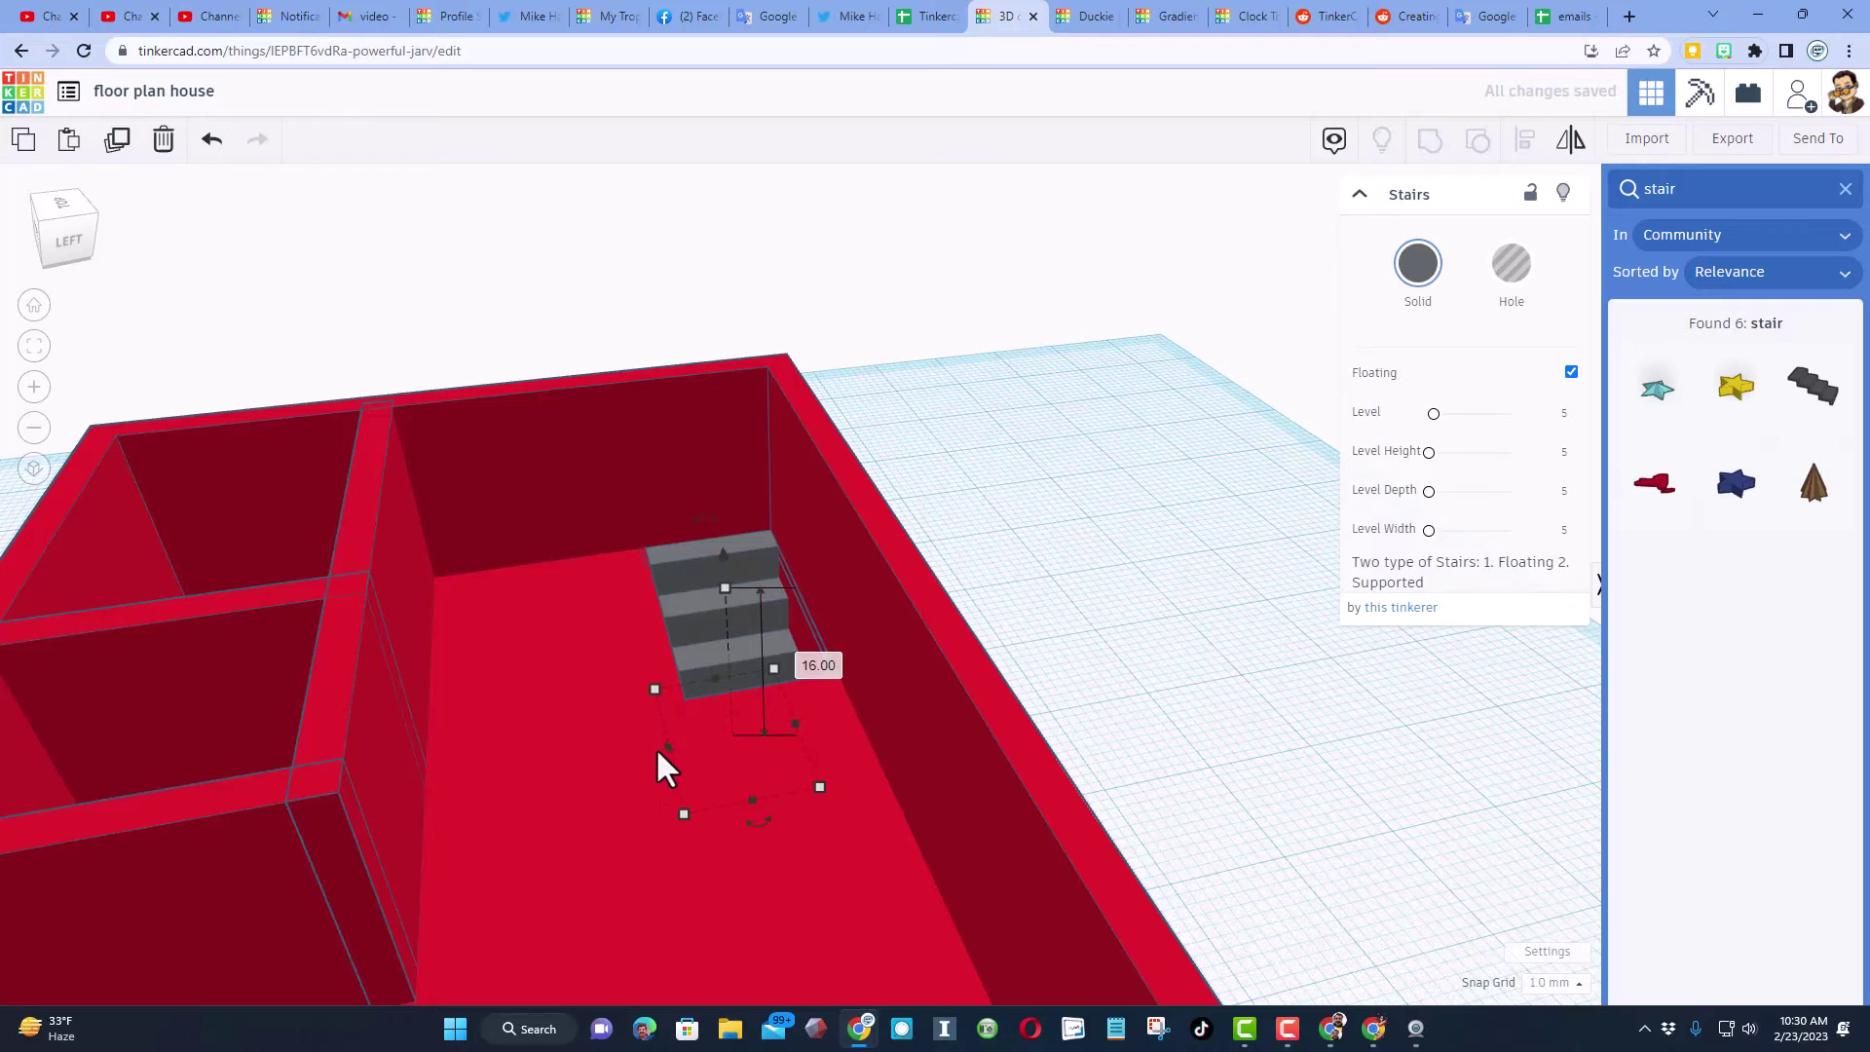
drag(669, 746, 661, 750)
click(1144, 539)
Clear the shape search and place a box hole on the base grid in front of the house's front wall.
right_drag(1284, 661, 1330, 478)
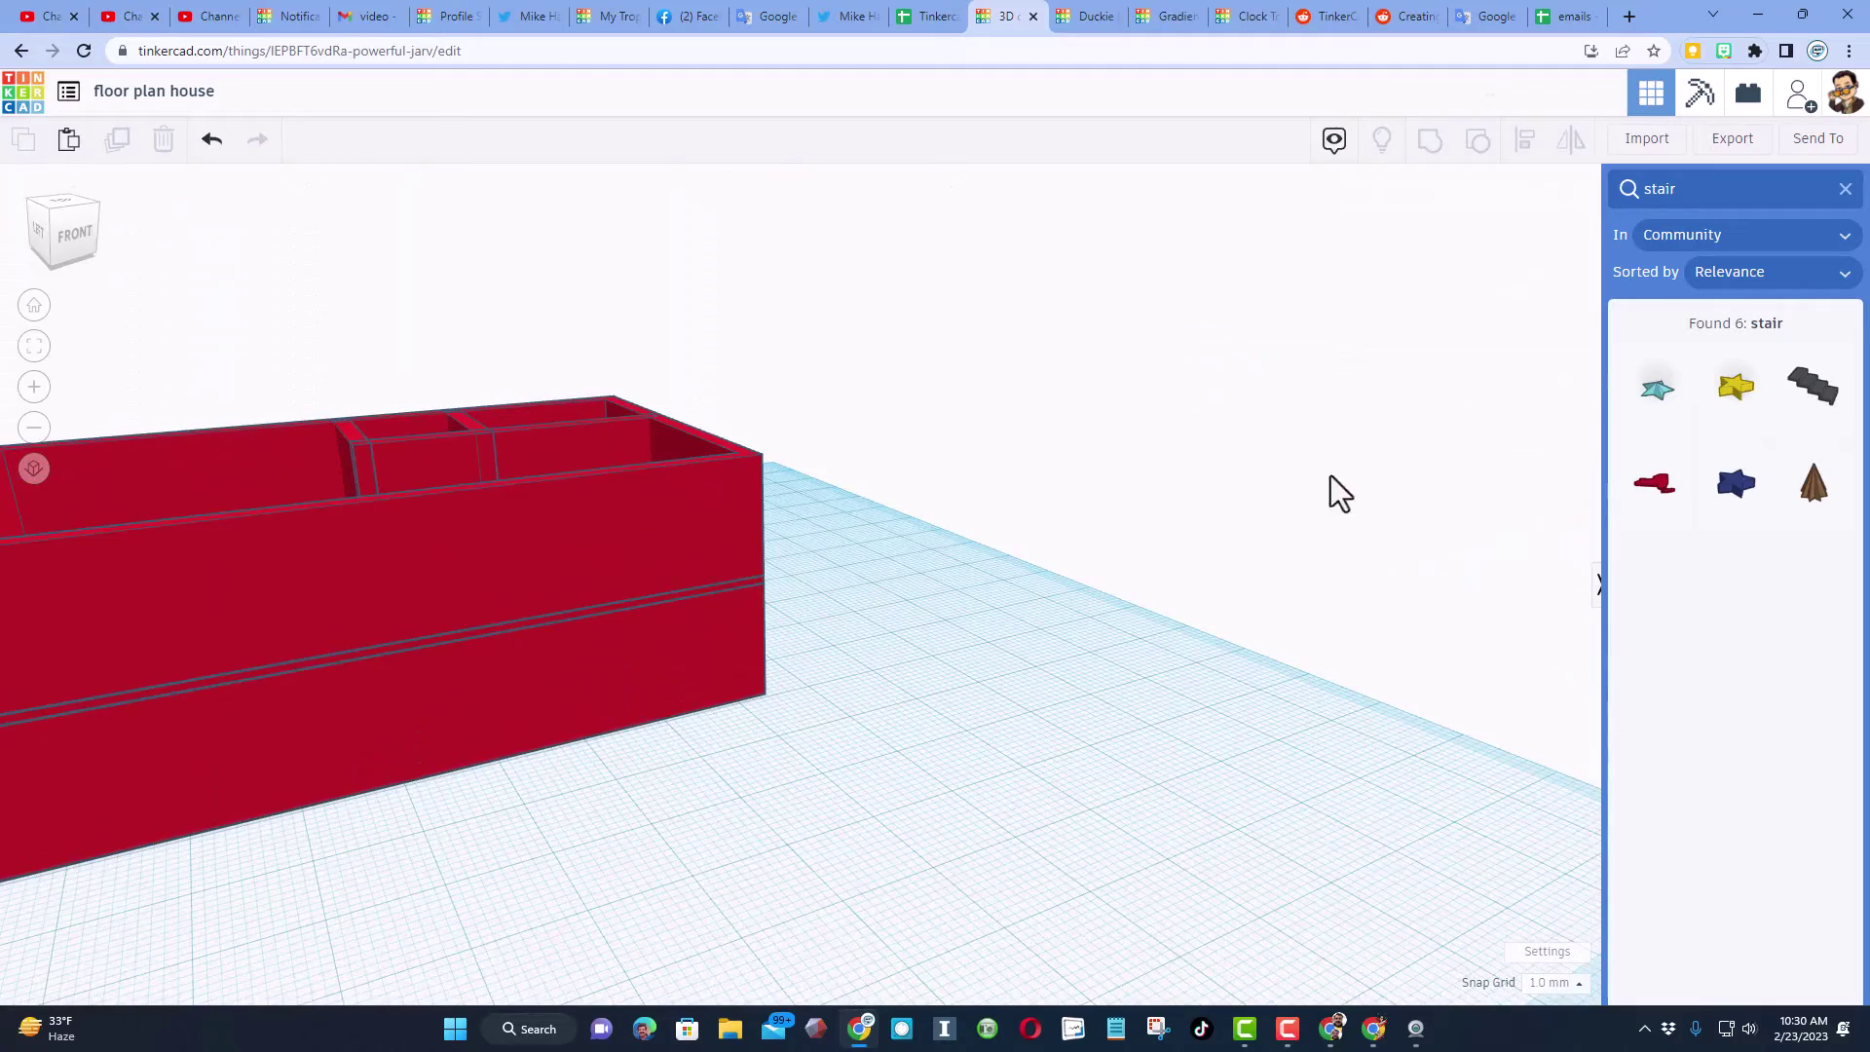
click(1845, 189)
click(1666, 366)
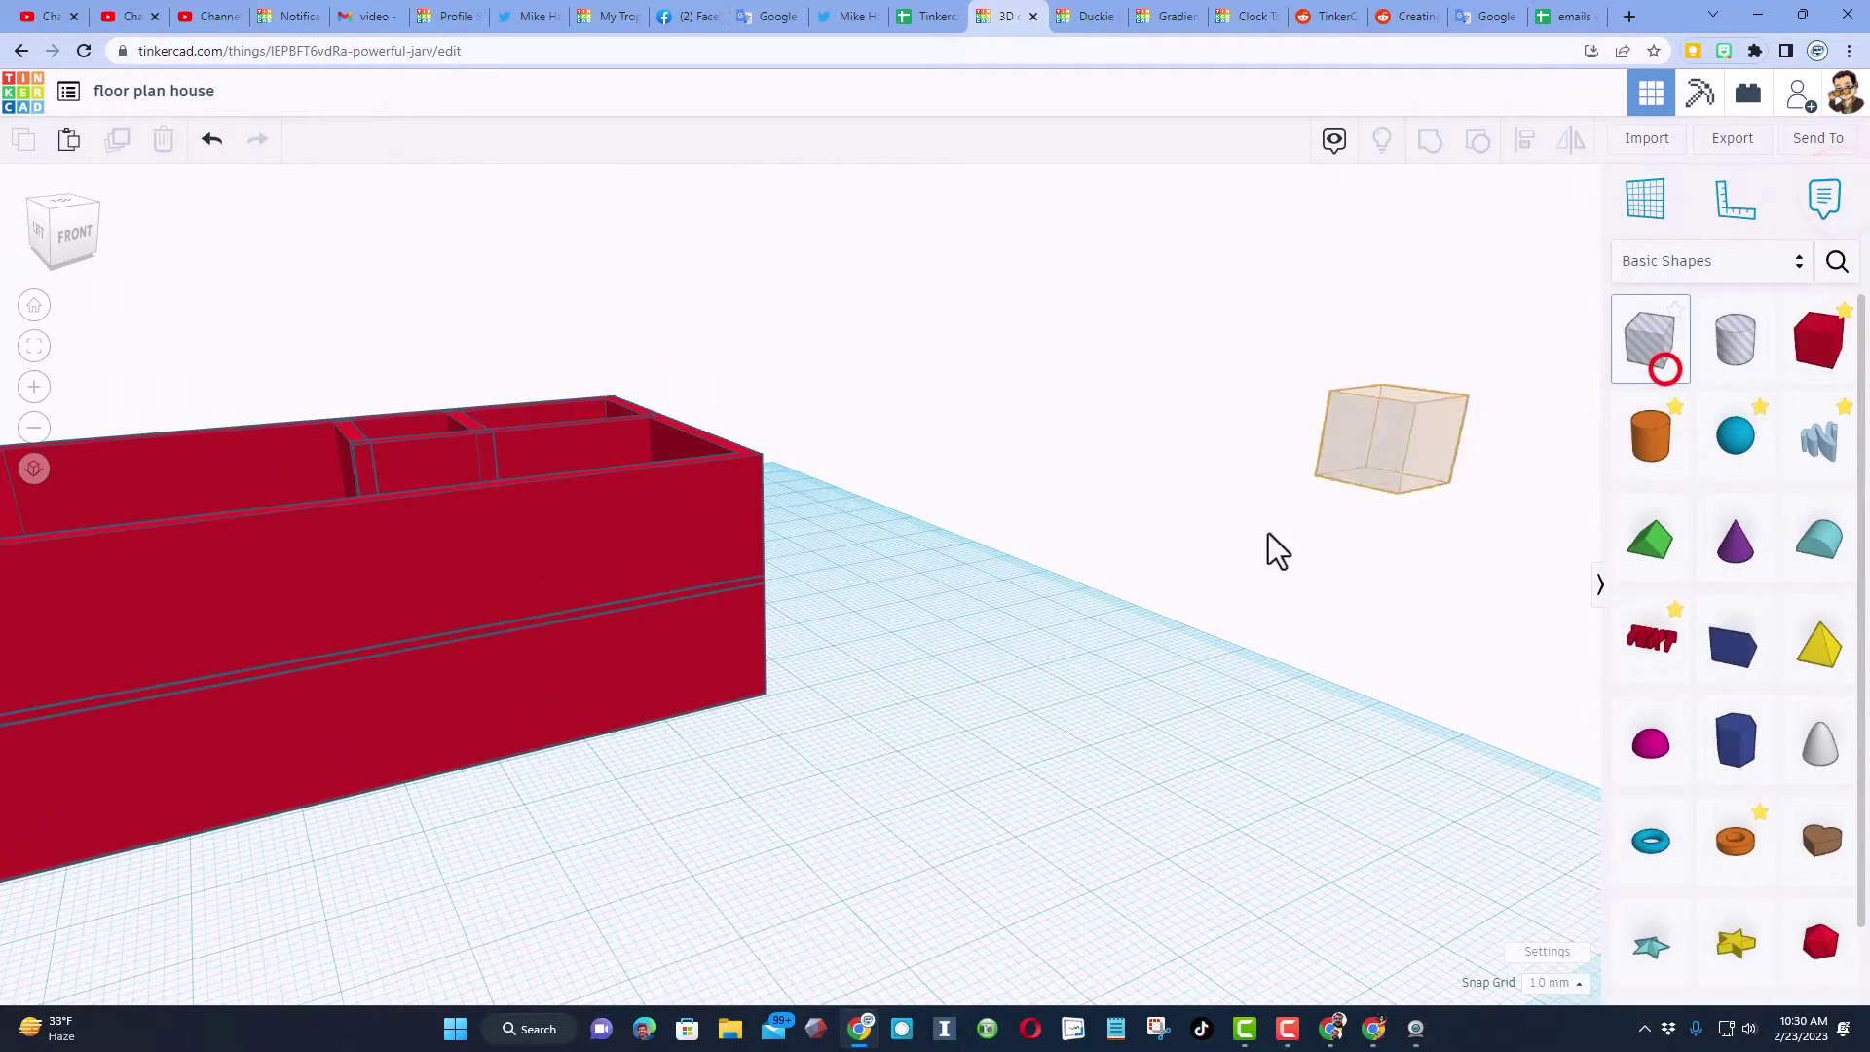
click(472, 920)
scroll(511, 910, down, 2)
Reduce the box hole's height and footprint to doorway proportions.
shift+drag(447, 750, 587, 869)
click(586, 867)
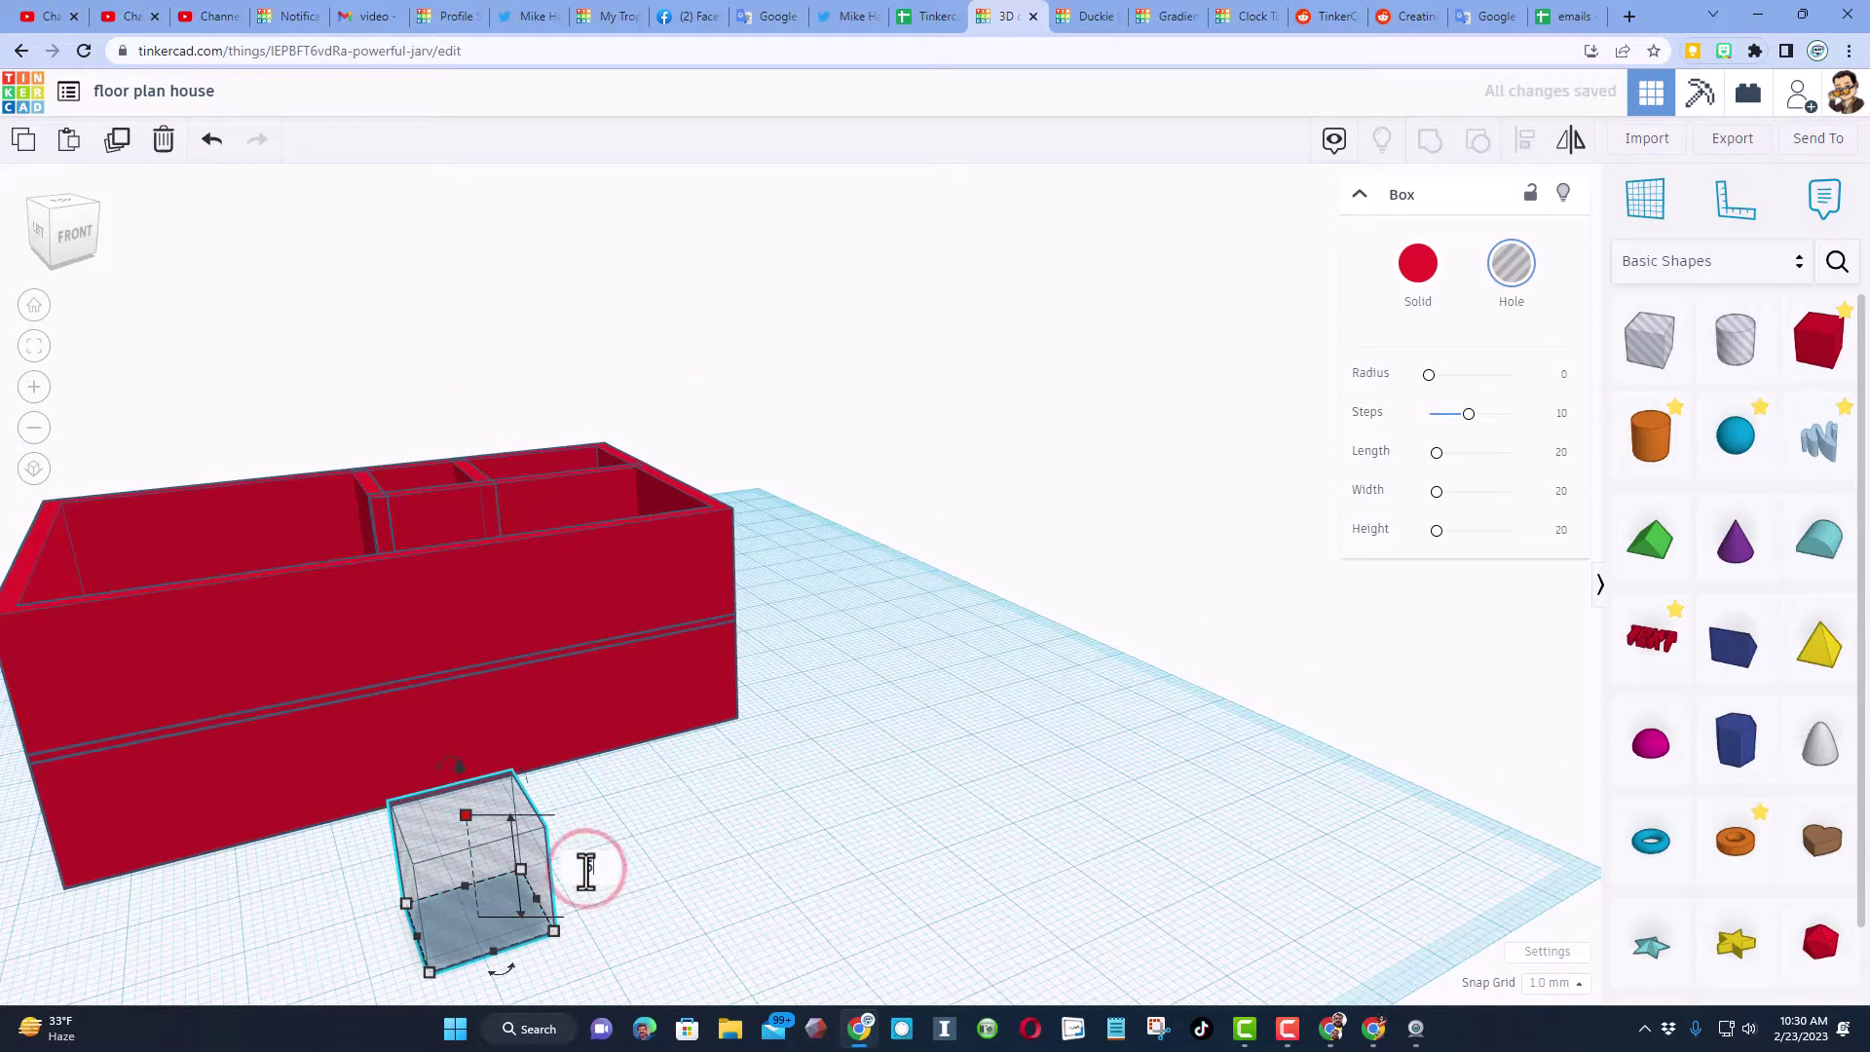
text(5)
key(Return)
drag(474, 877, 484, 839)
Move the doorway hole back and slightly left until it sits in the lower storey's front wall.
key(Up)
key(Up)
key(Up)
key(Up)
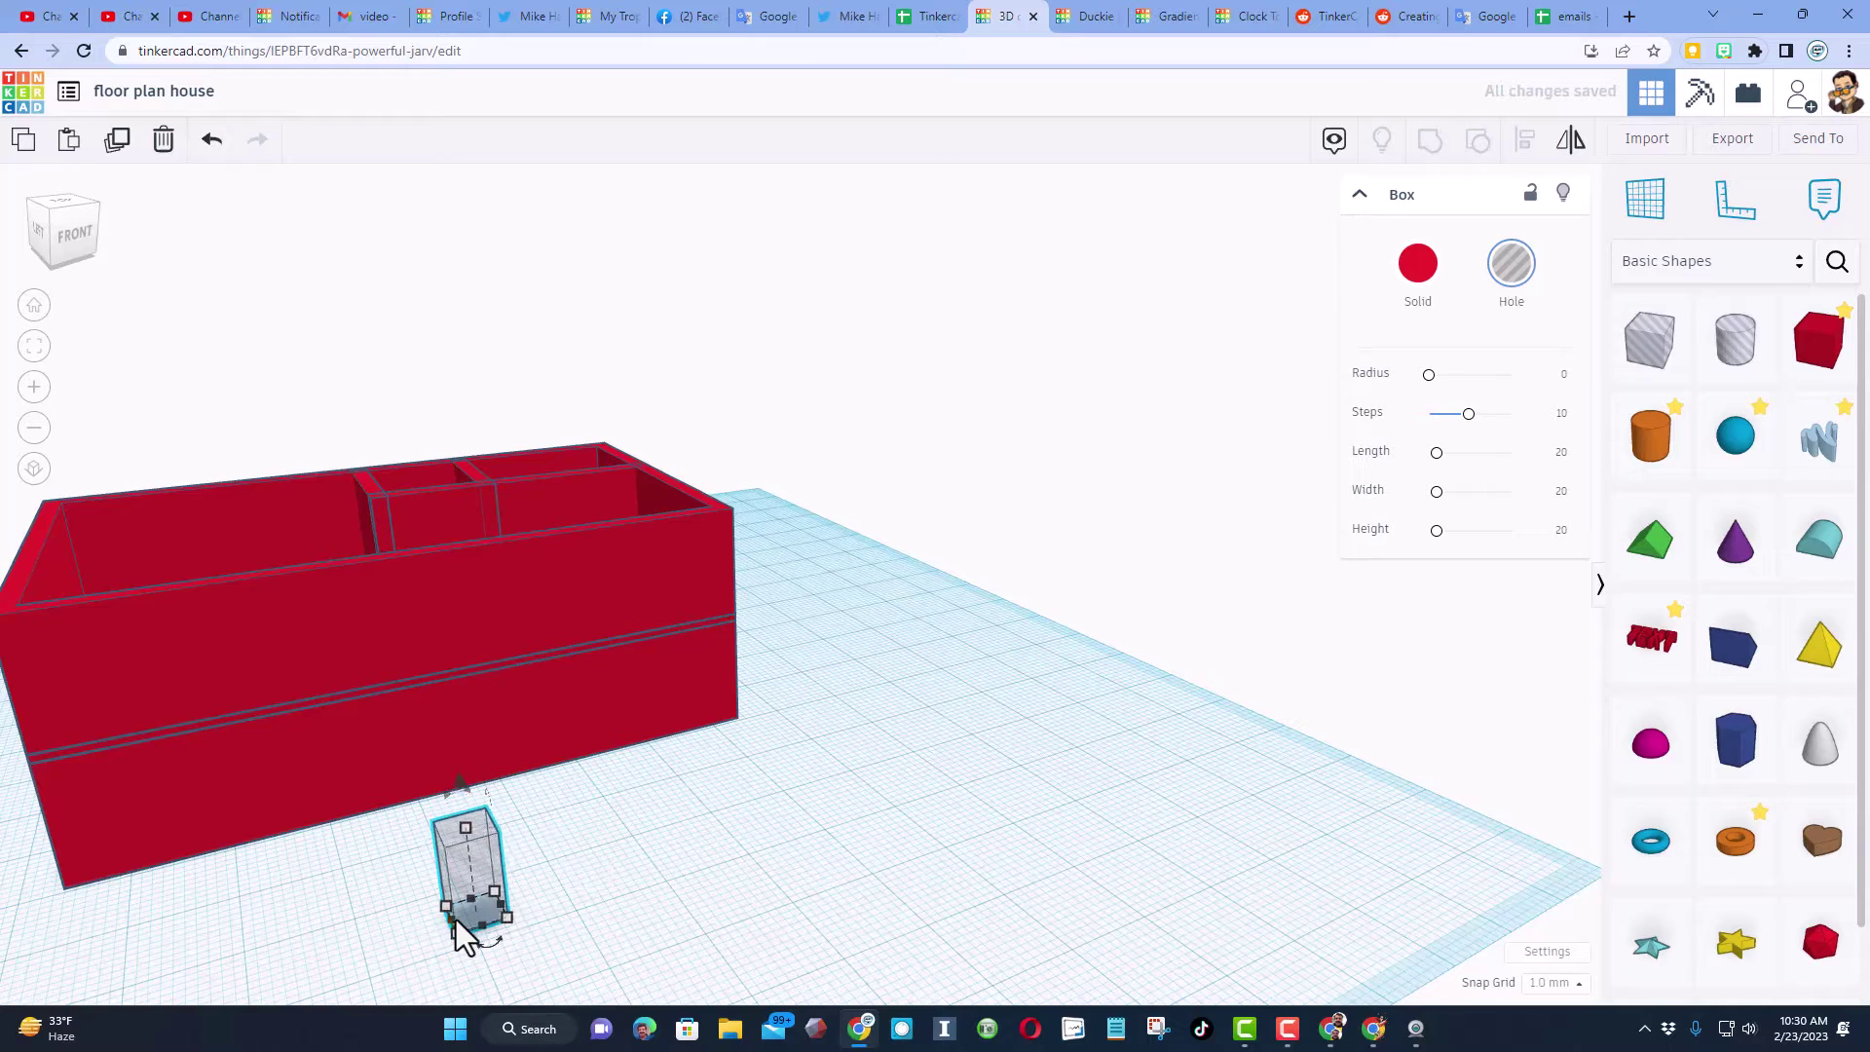
key(Left)
key(Left)
key(Up)
key(Up)
key(Up)
key(Up)
key(Up)
key(Up)
key(Up)
key(Up)
key(Up)
key(Up)
key(Up)
key(Up)
key(Up)
key(Up)
key(Up)
key(Up)
key(Up)
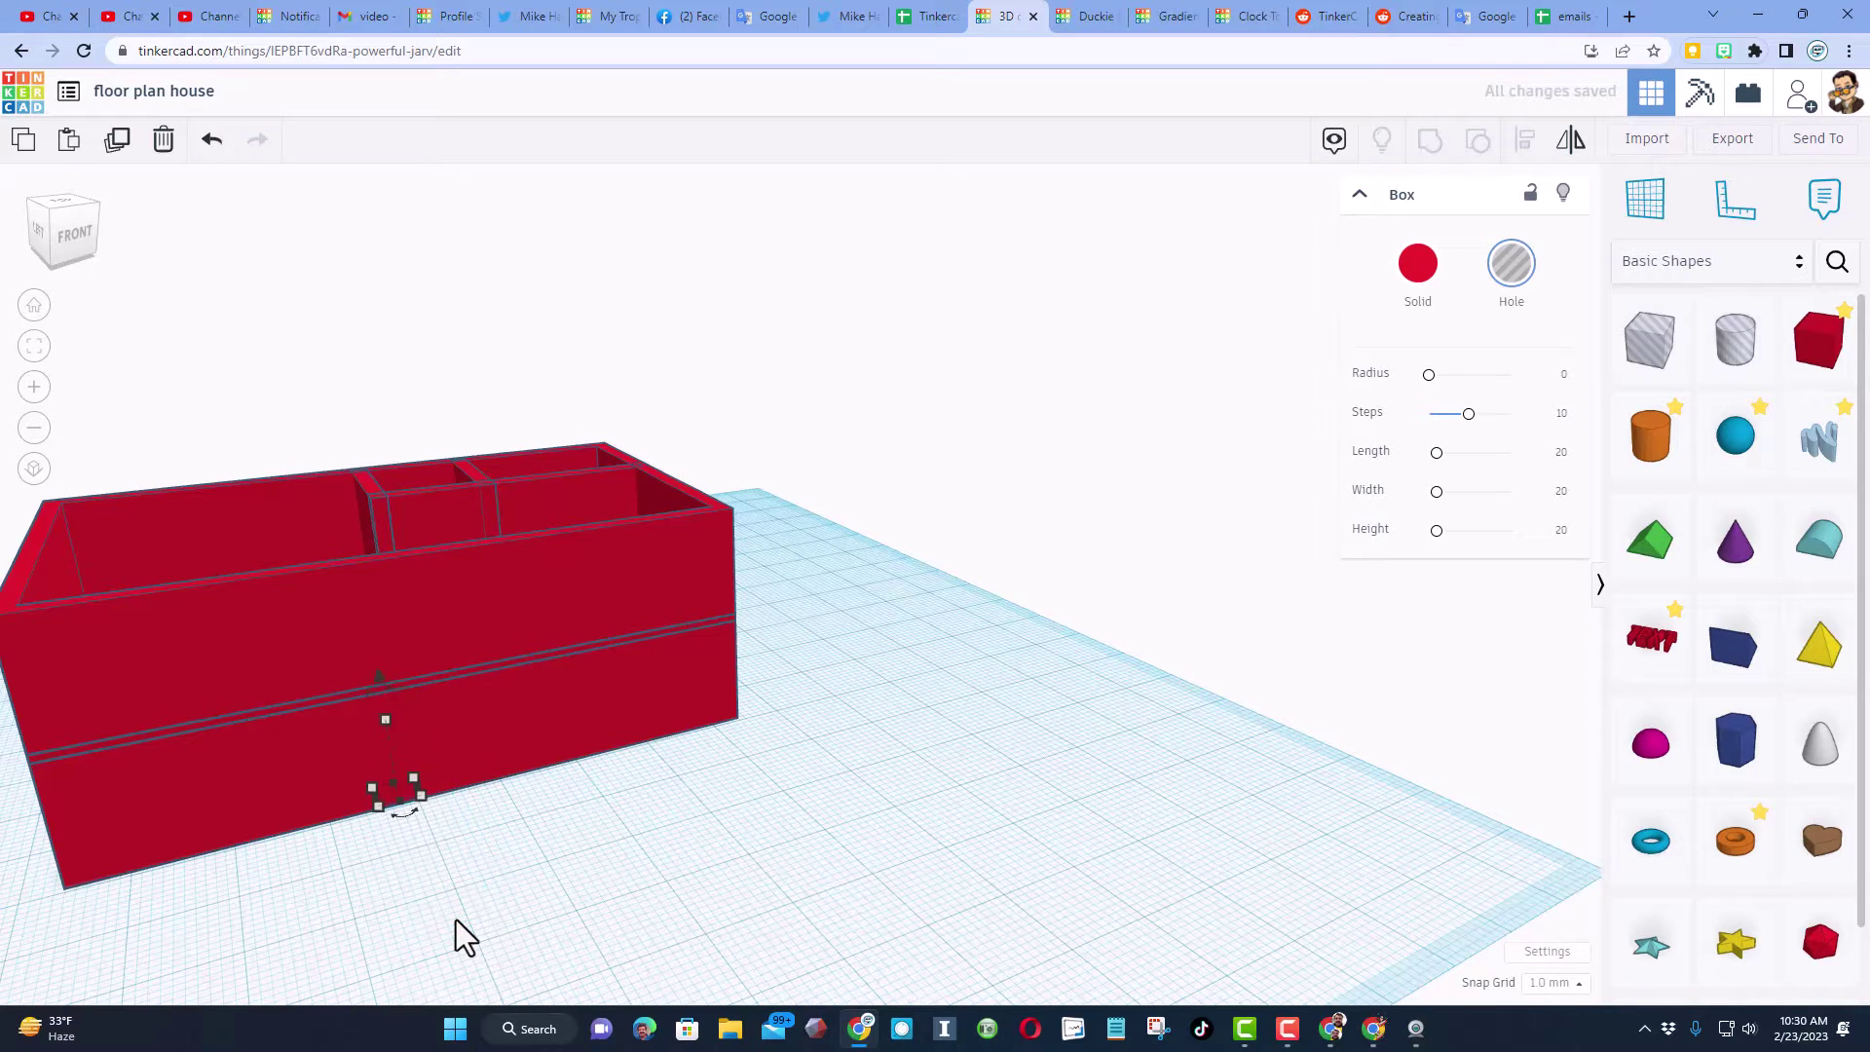
Nudge the doorway hole left along the lower storey's front wall to its final position.
key(Left)
key(Left)
key(Left)
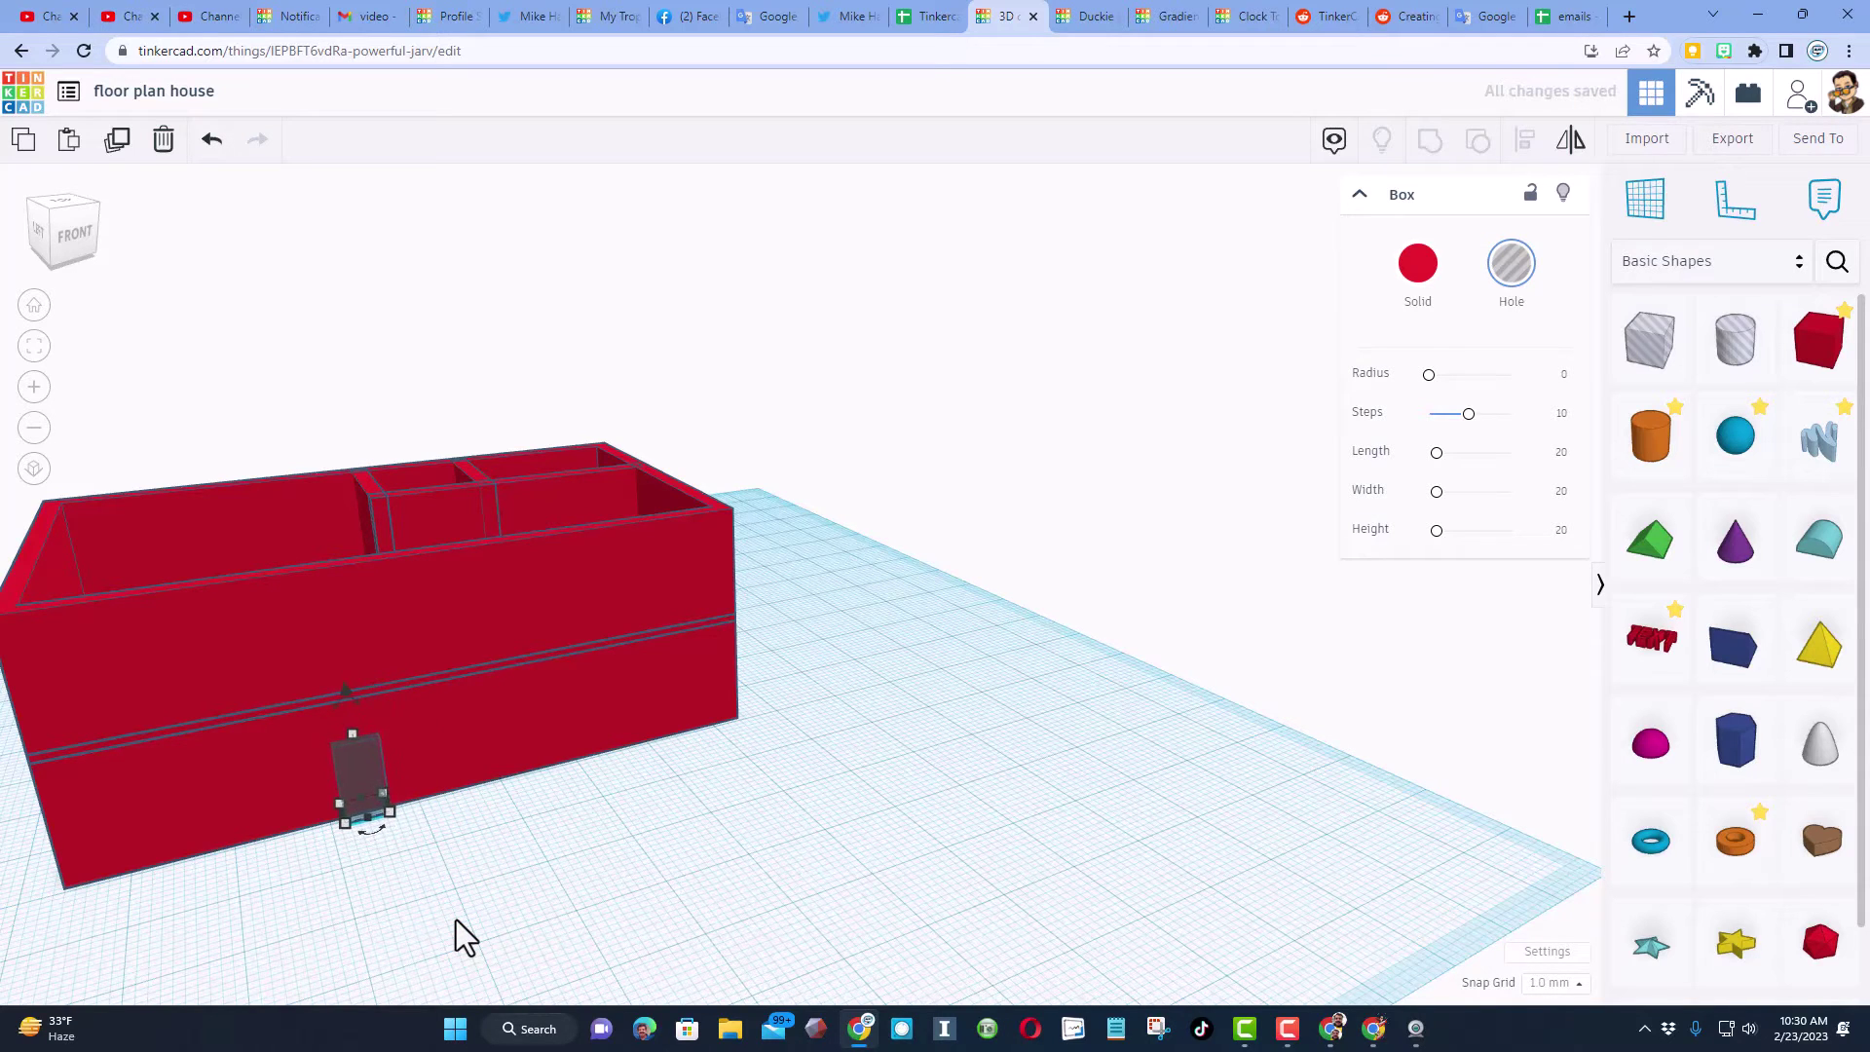
click(407, 811)
Duplicate the doorway hole in place, make the copy a solid brown door and lock it.
click(384, 777)
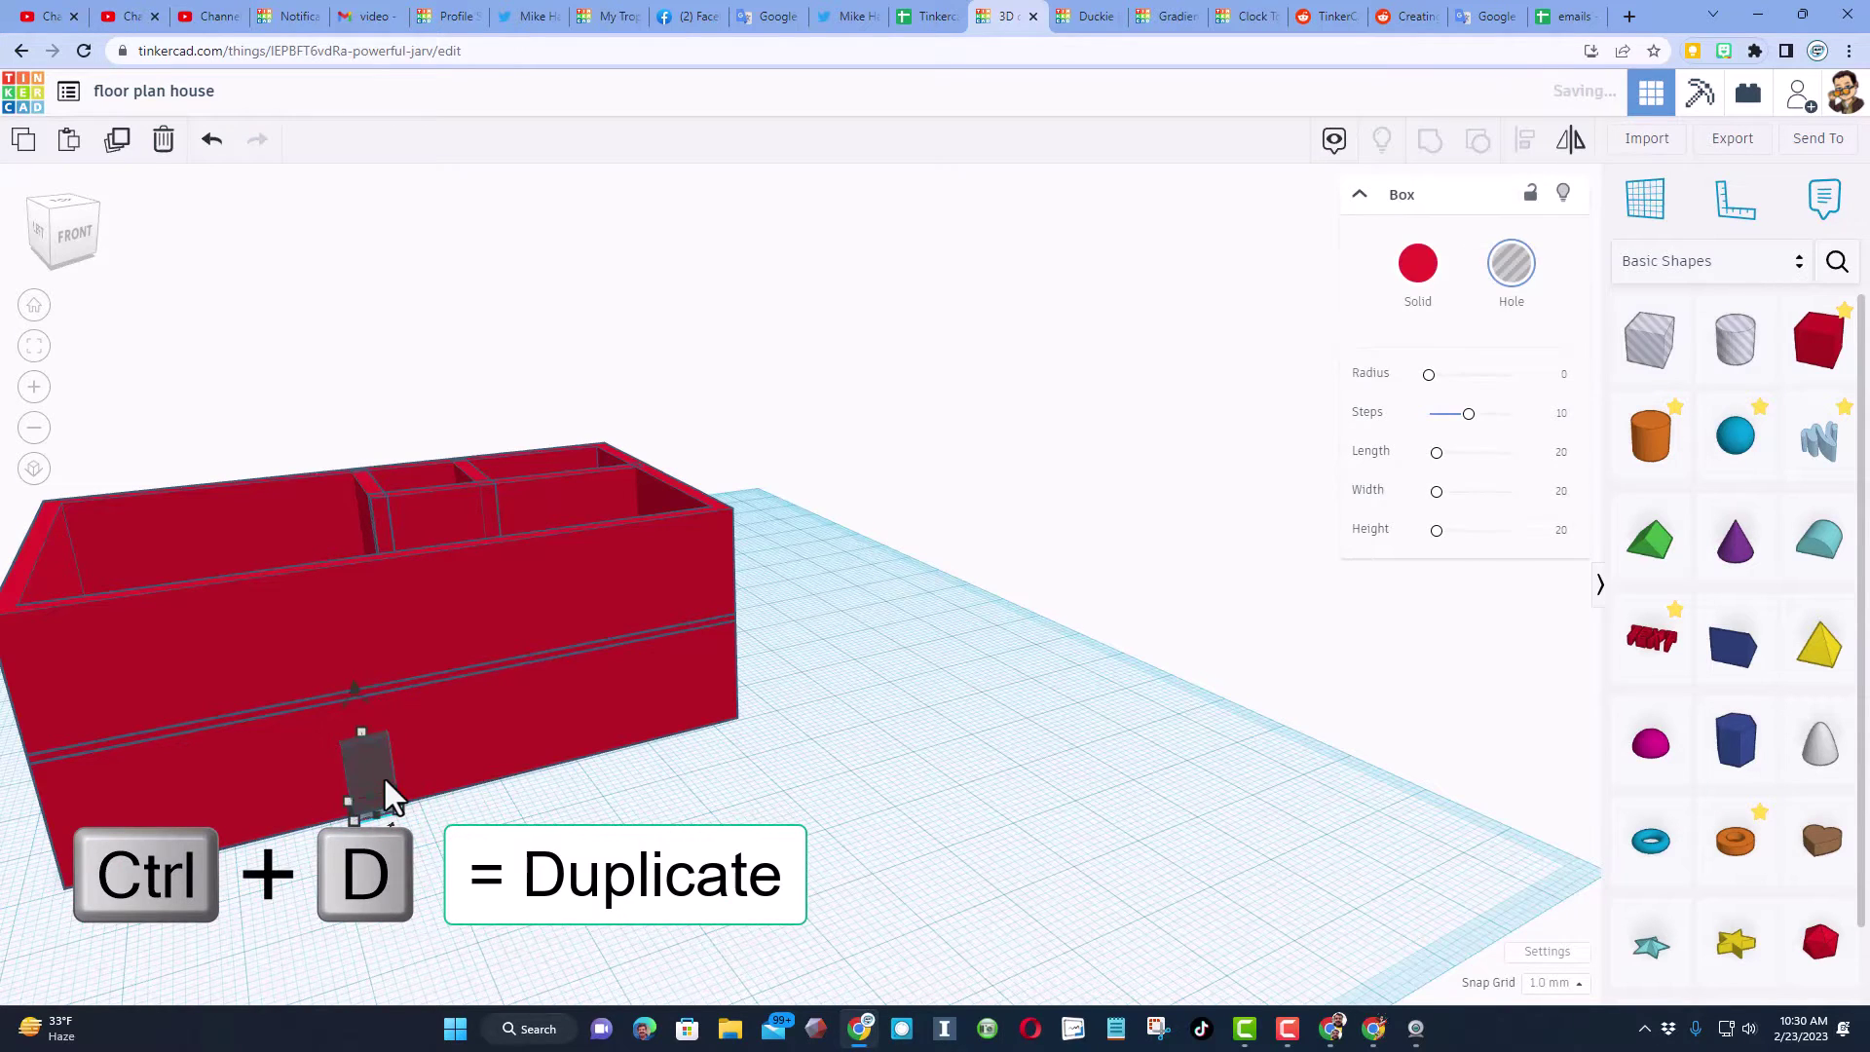
click(1418, 263)
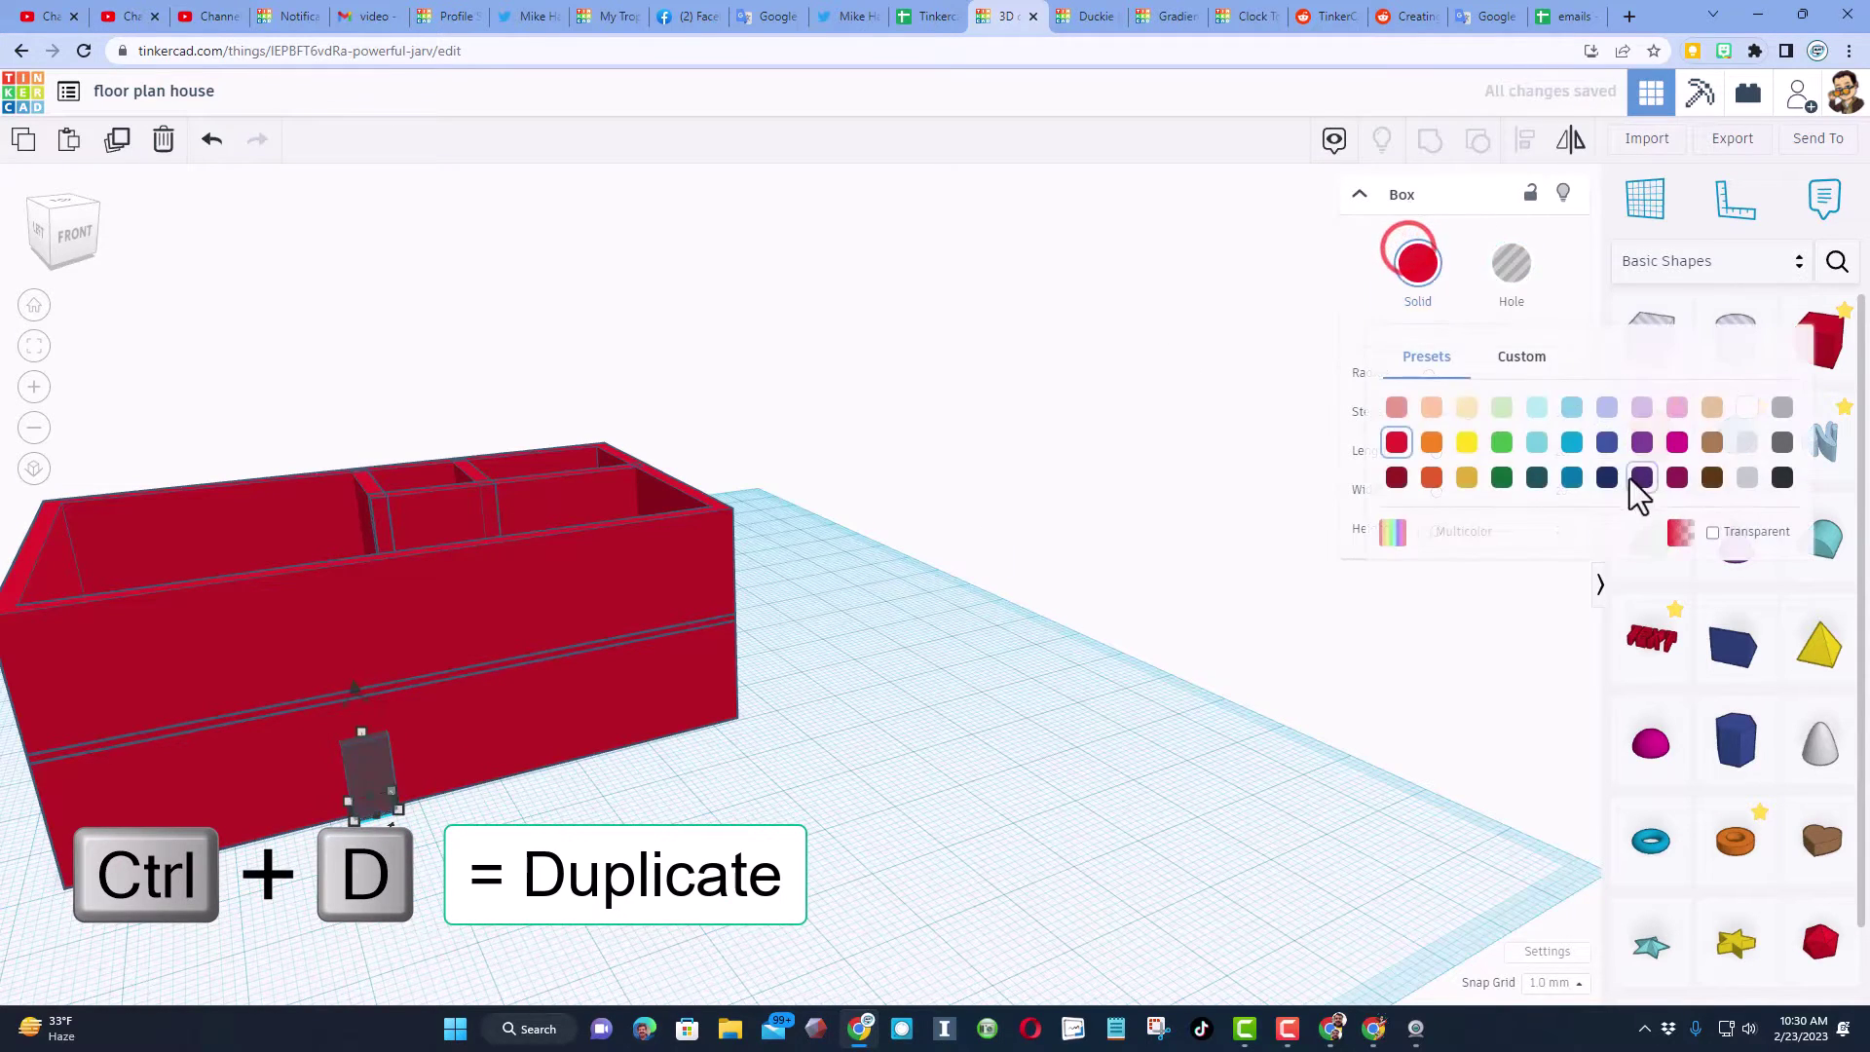
click(1718, 478)
click(1531, 193)
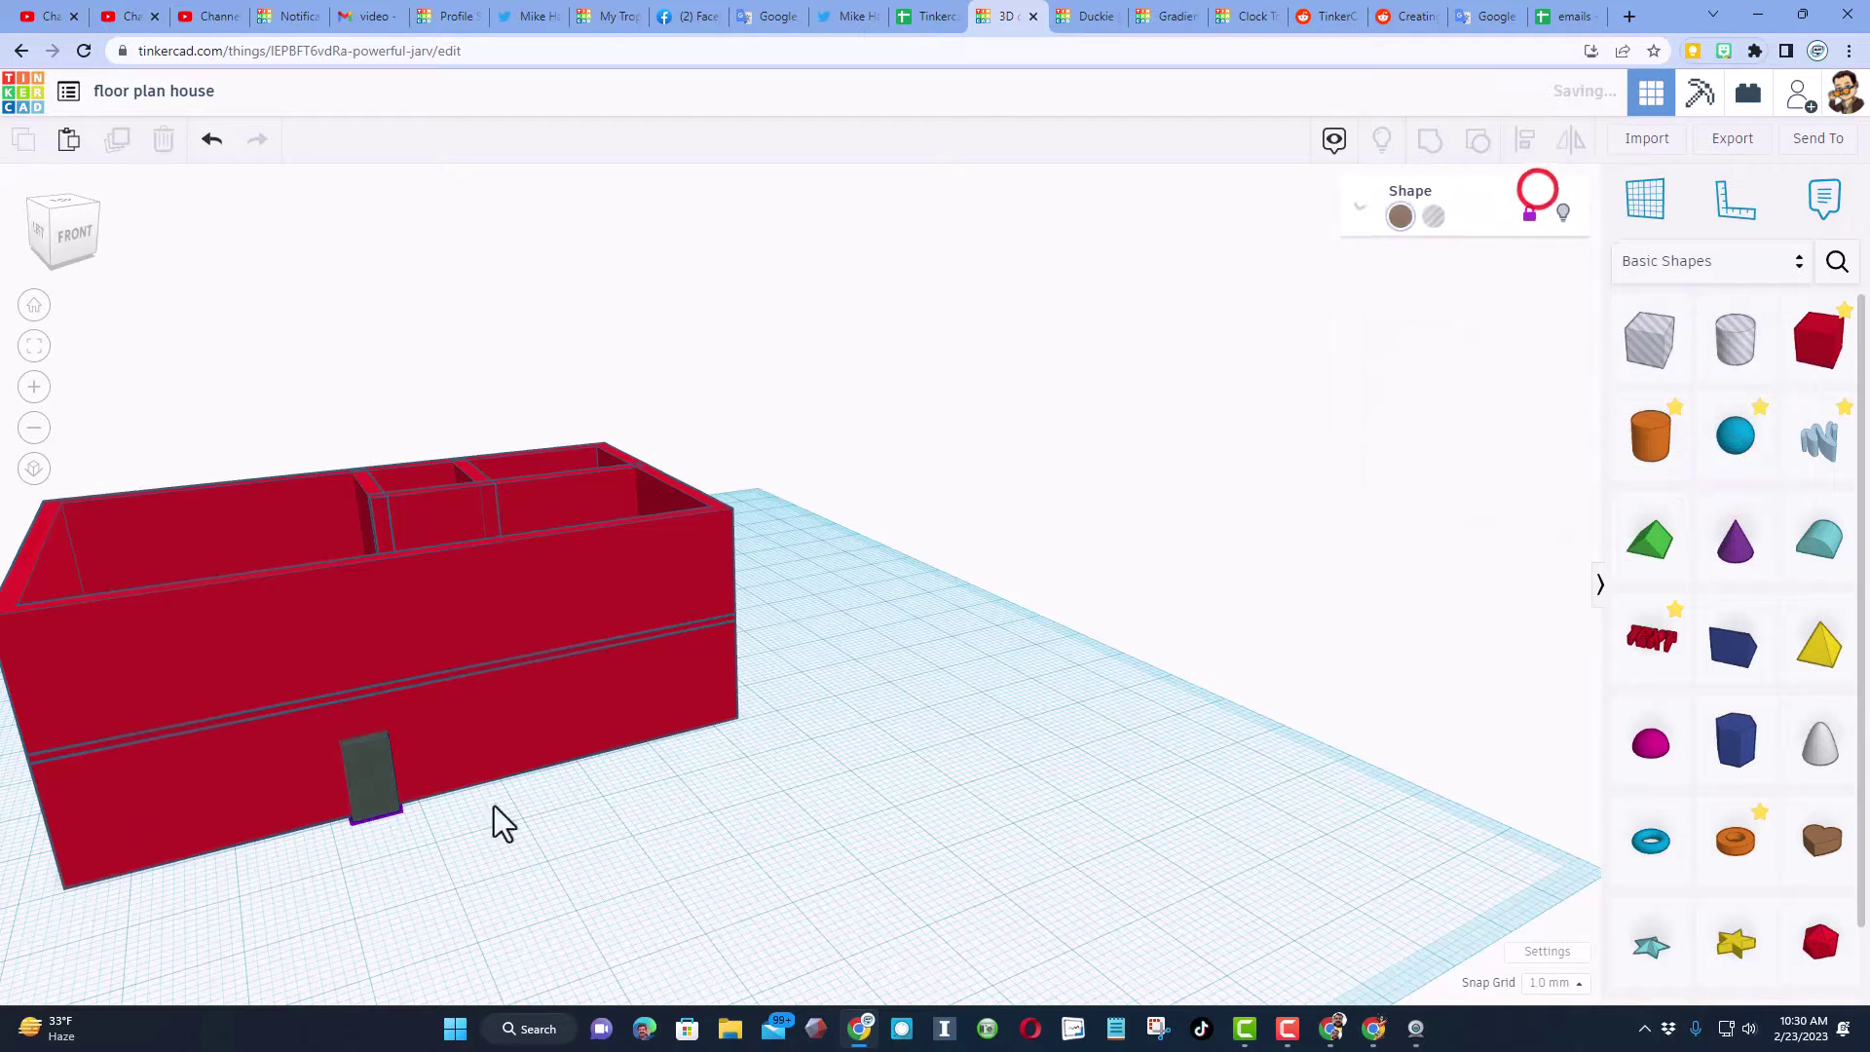
Group the doorway hole with the lower storey's walls to cut the opening, leaving the locked door separate.
scroll(331, 811, up, 2)
drag(324, 859, 377, 781)
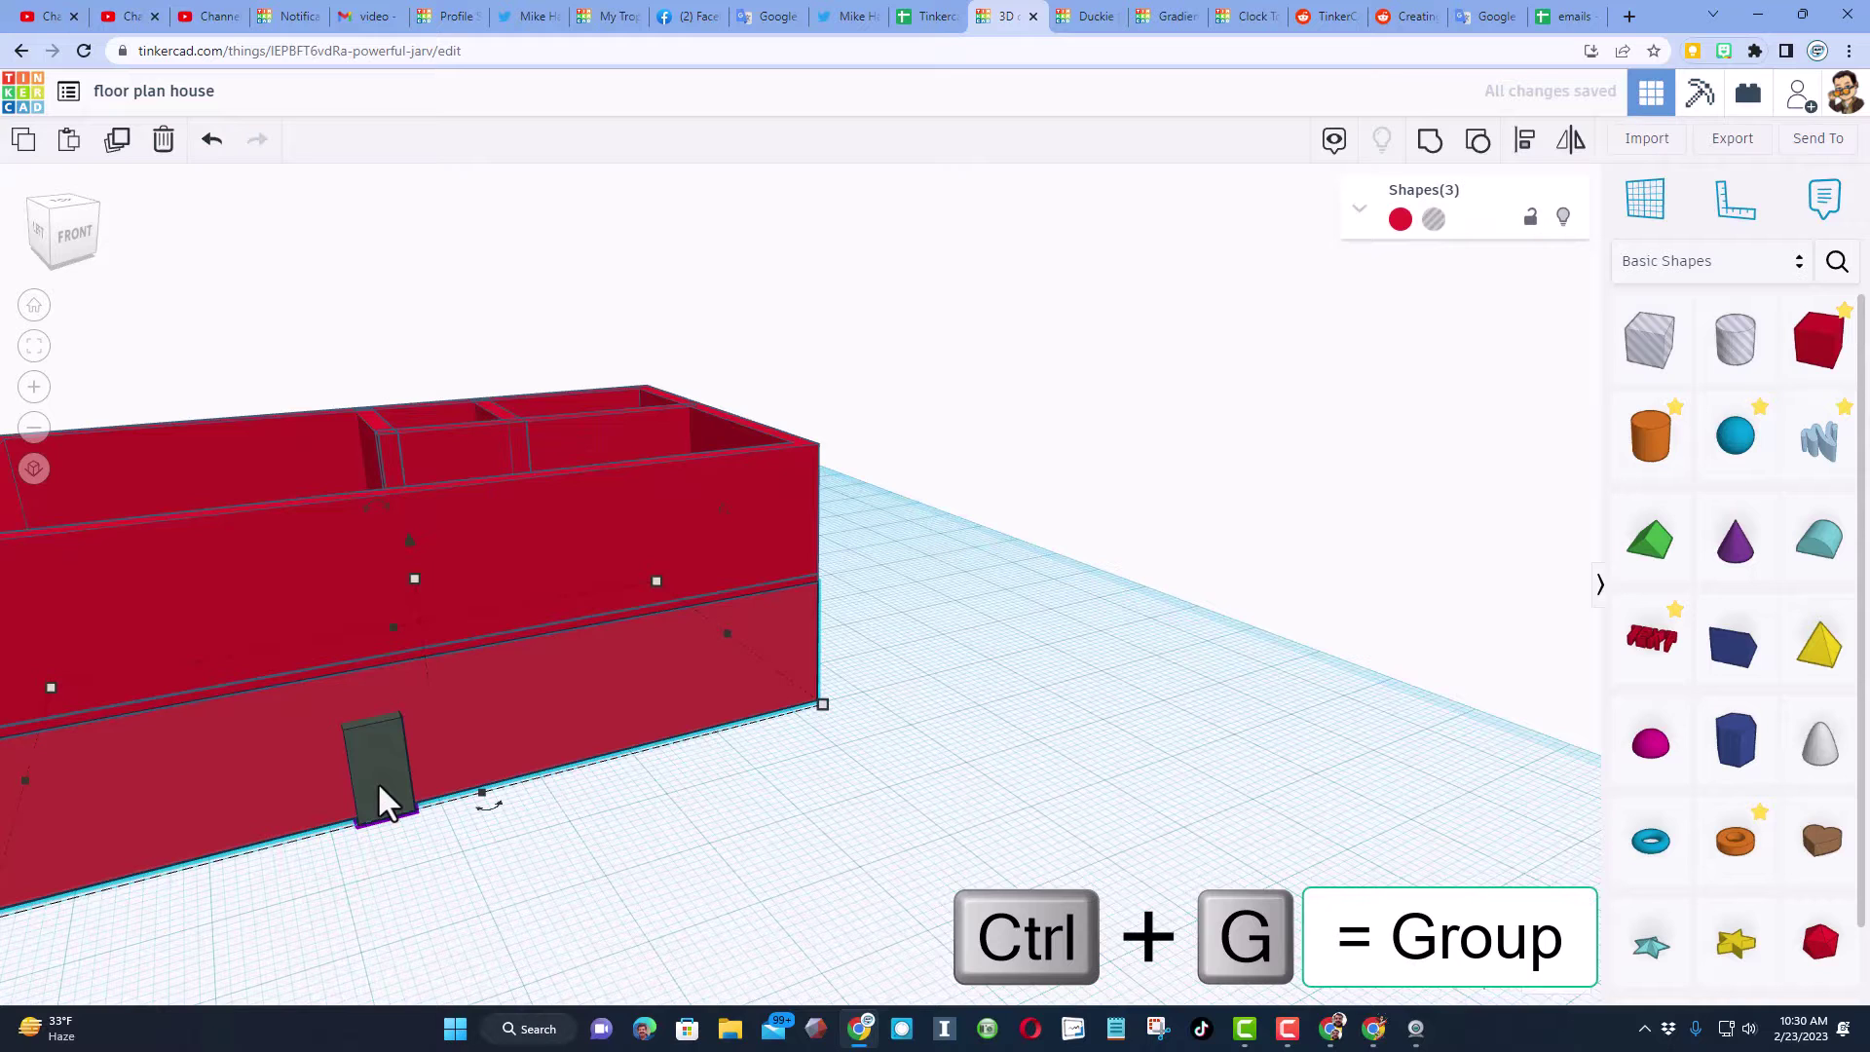
click(354, 878)
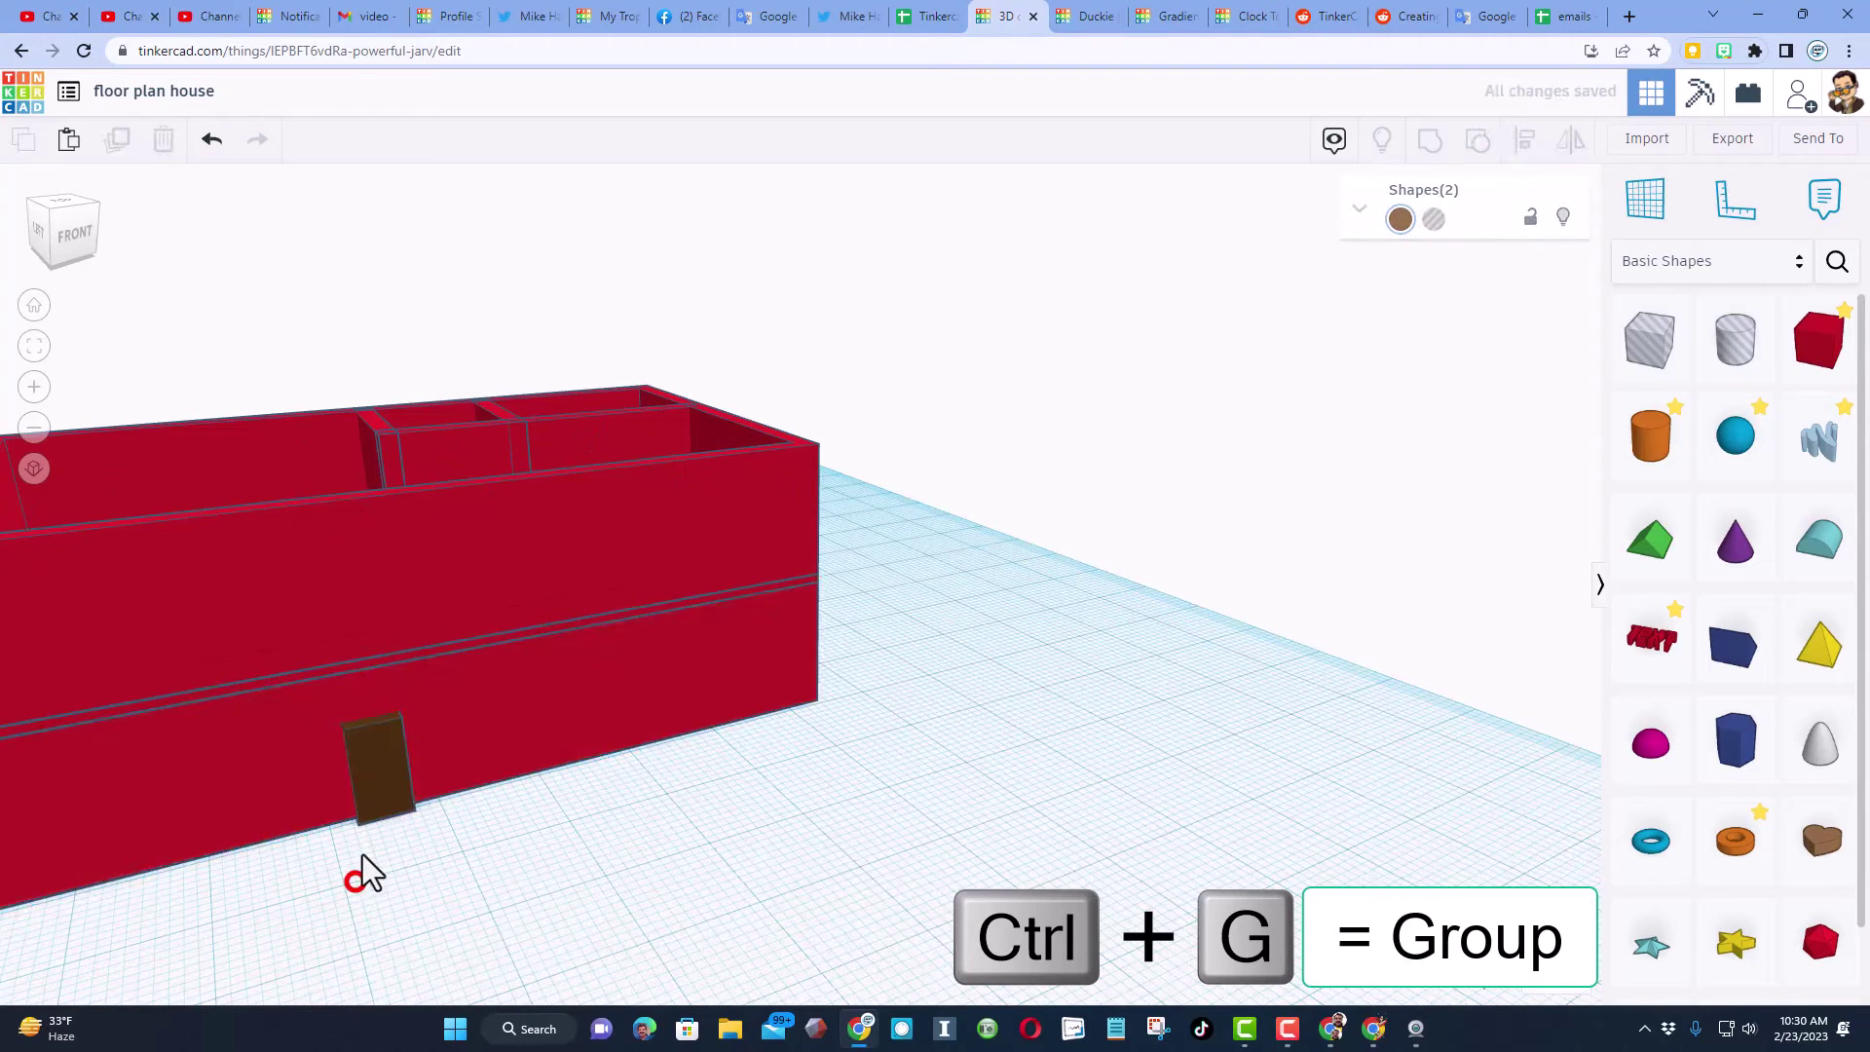
Set the brown door's thickness to 2 mm.
click(390, 787)
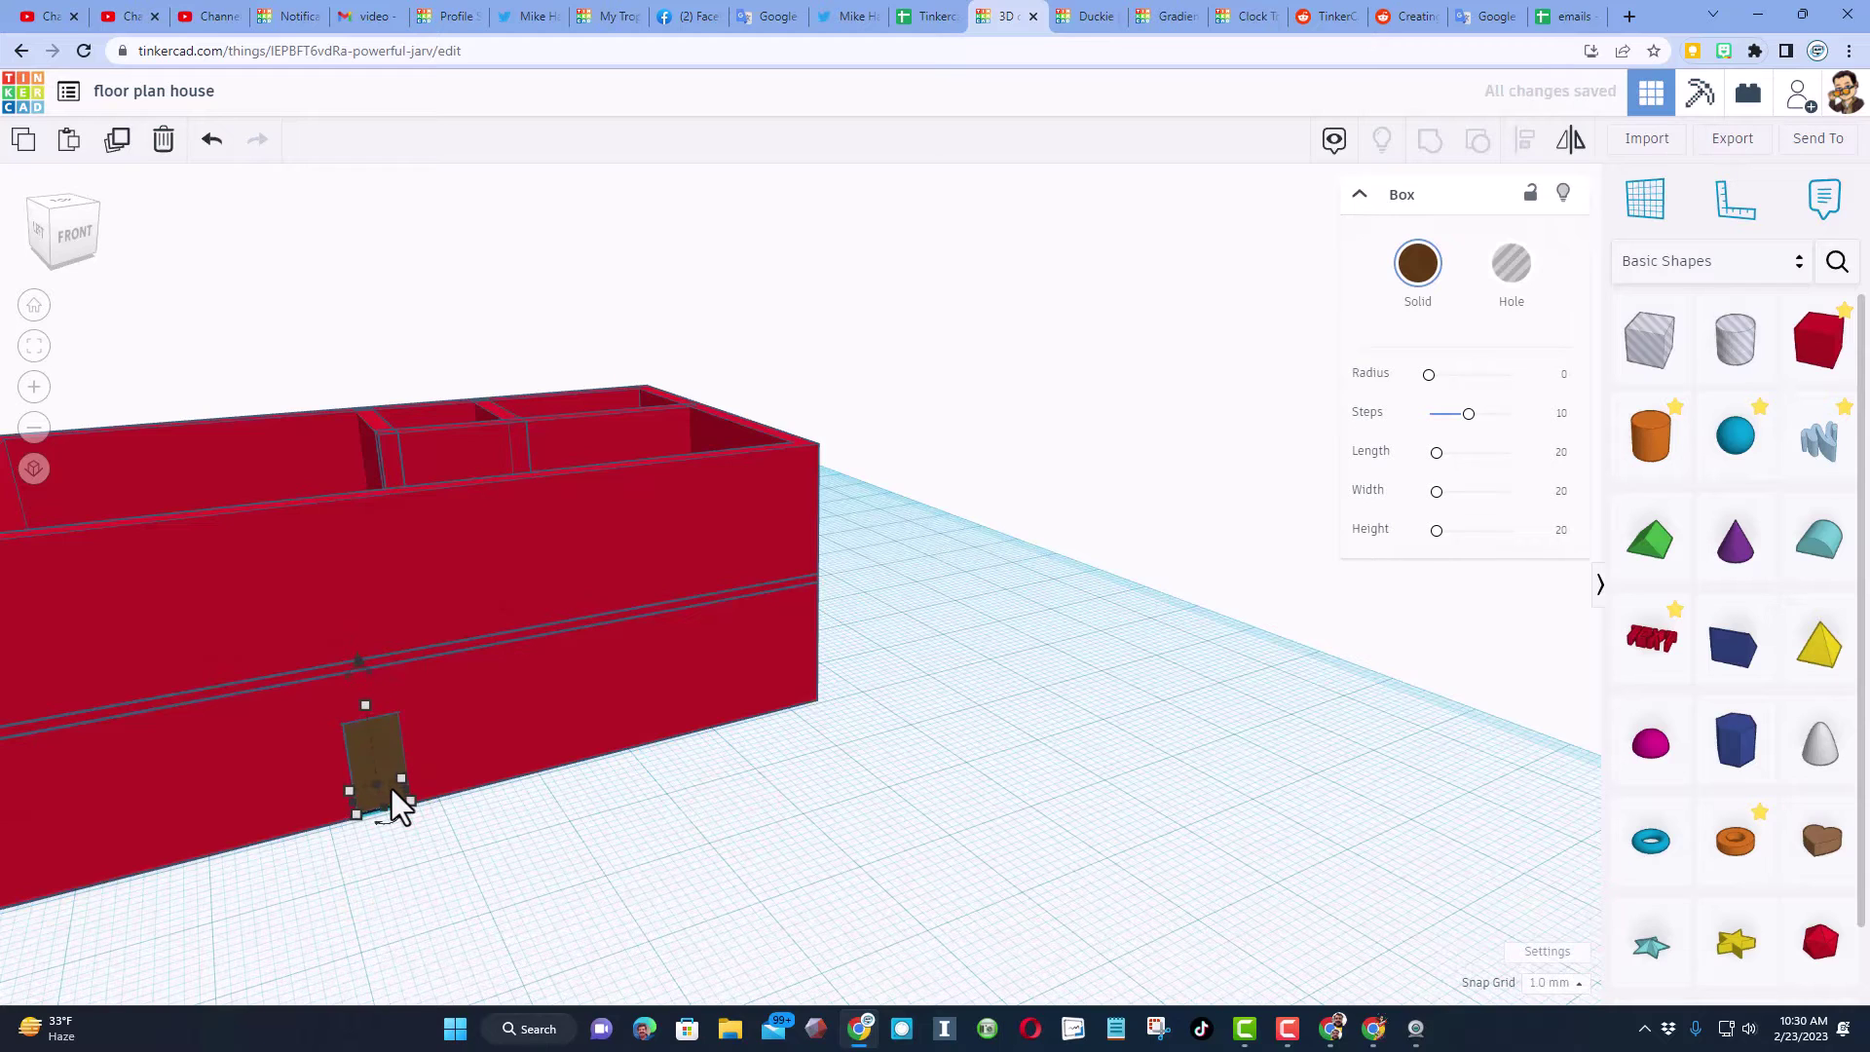
mouse_move(405, 781)
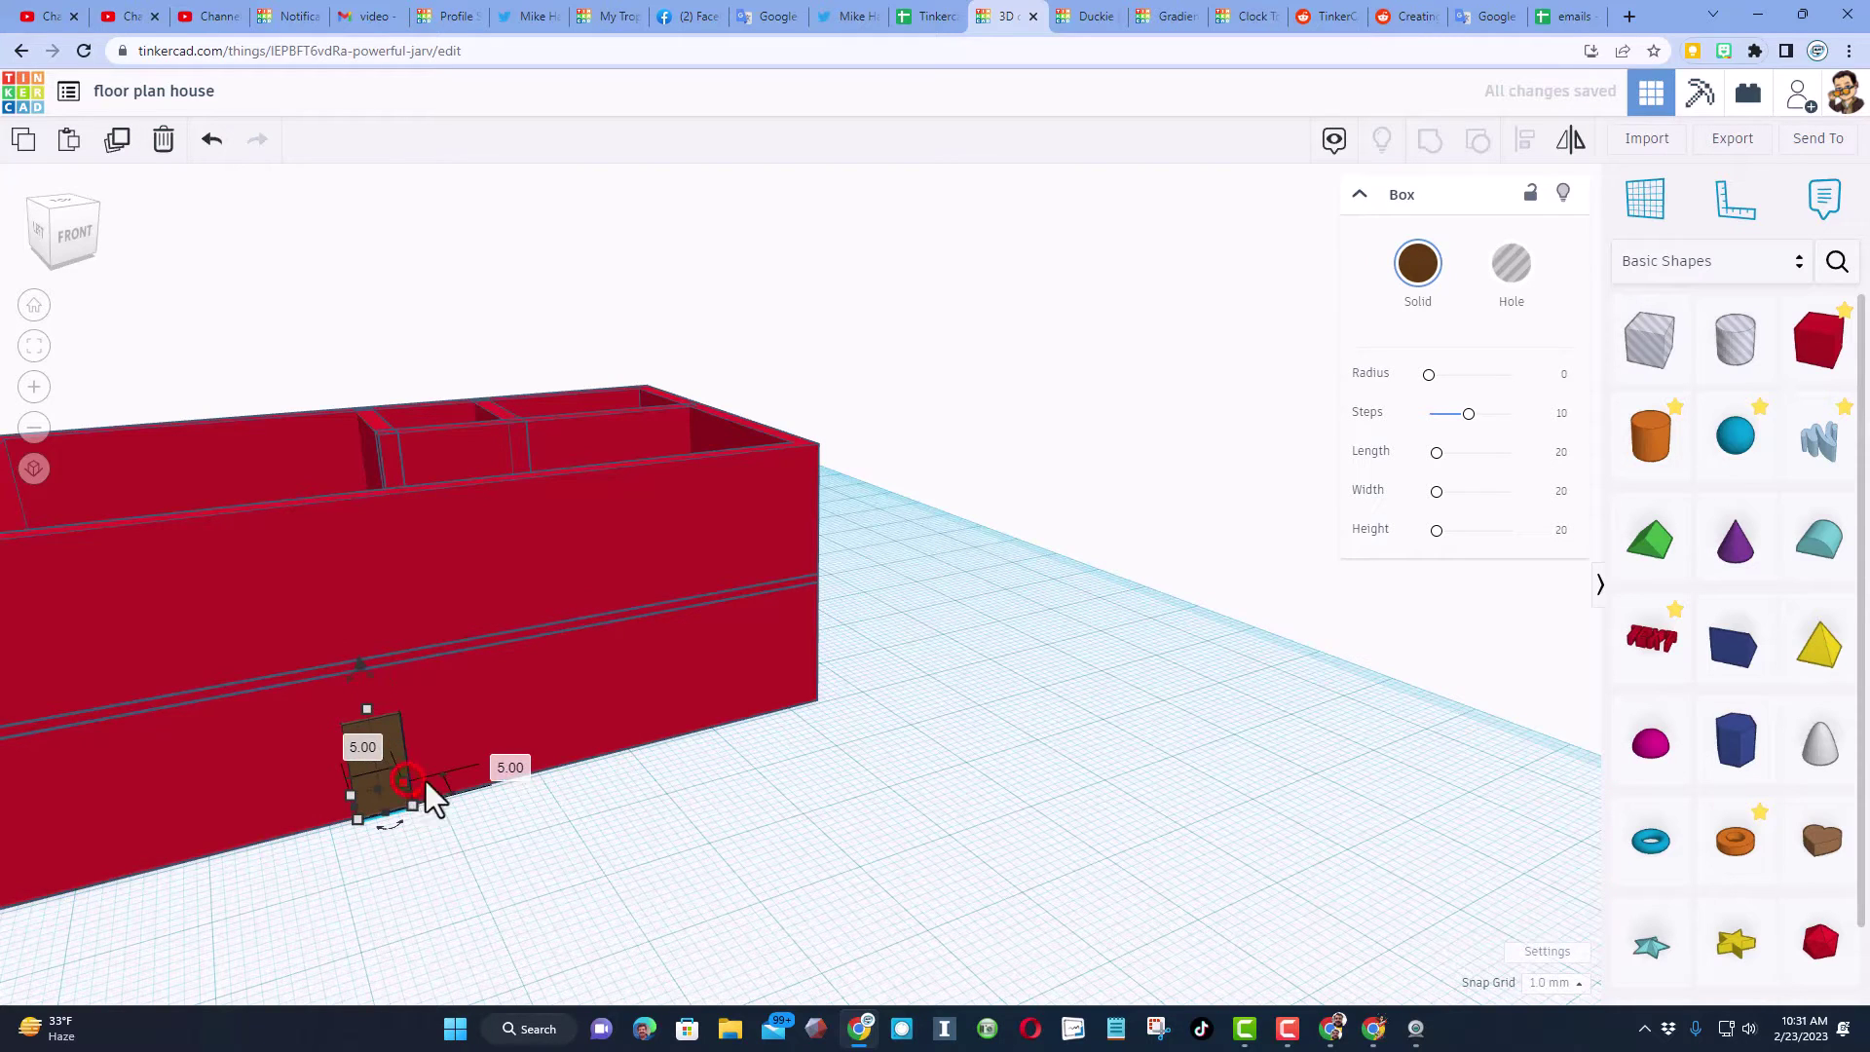
click(510, 769)
text(2)
key(Return)
Make the lower storey's walls transparent.
click(551, 672)
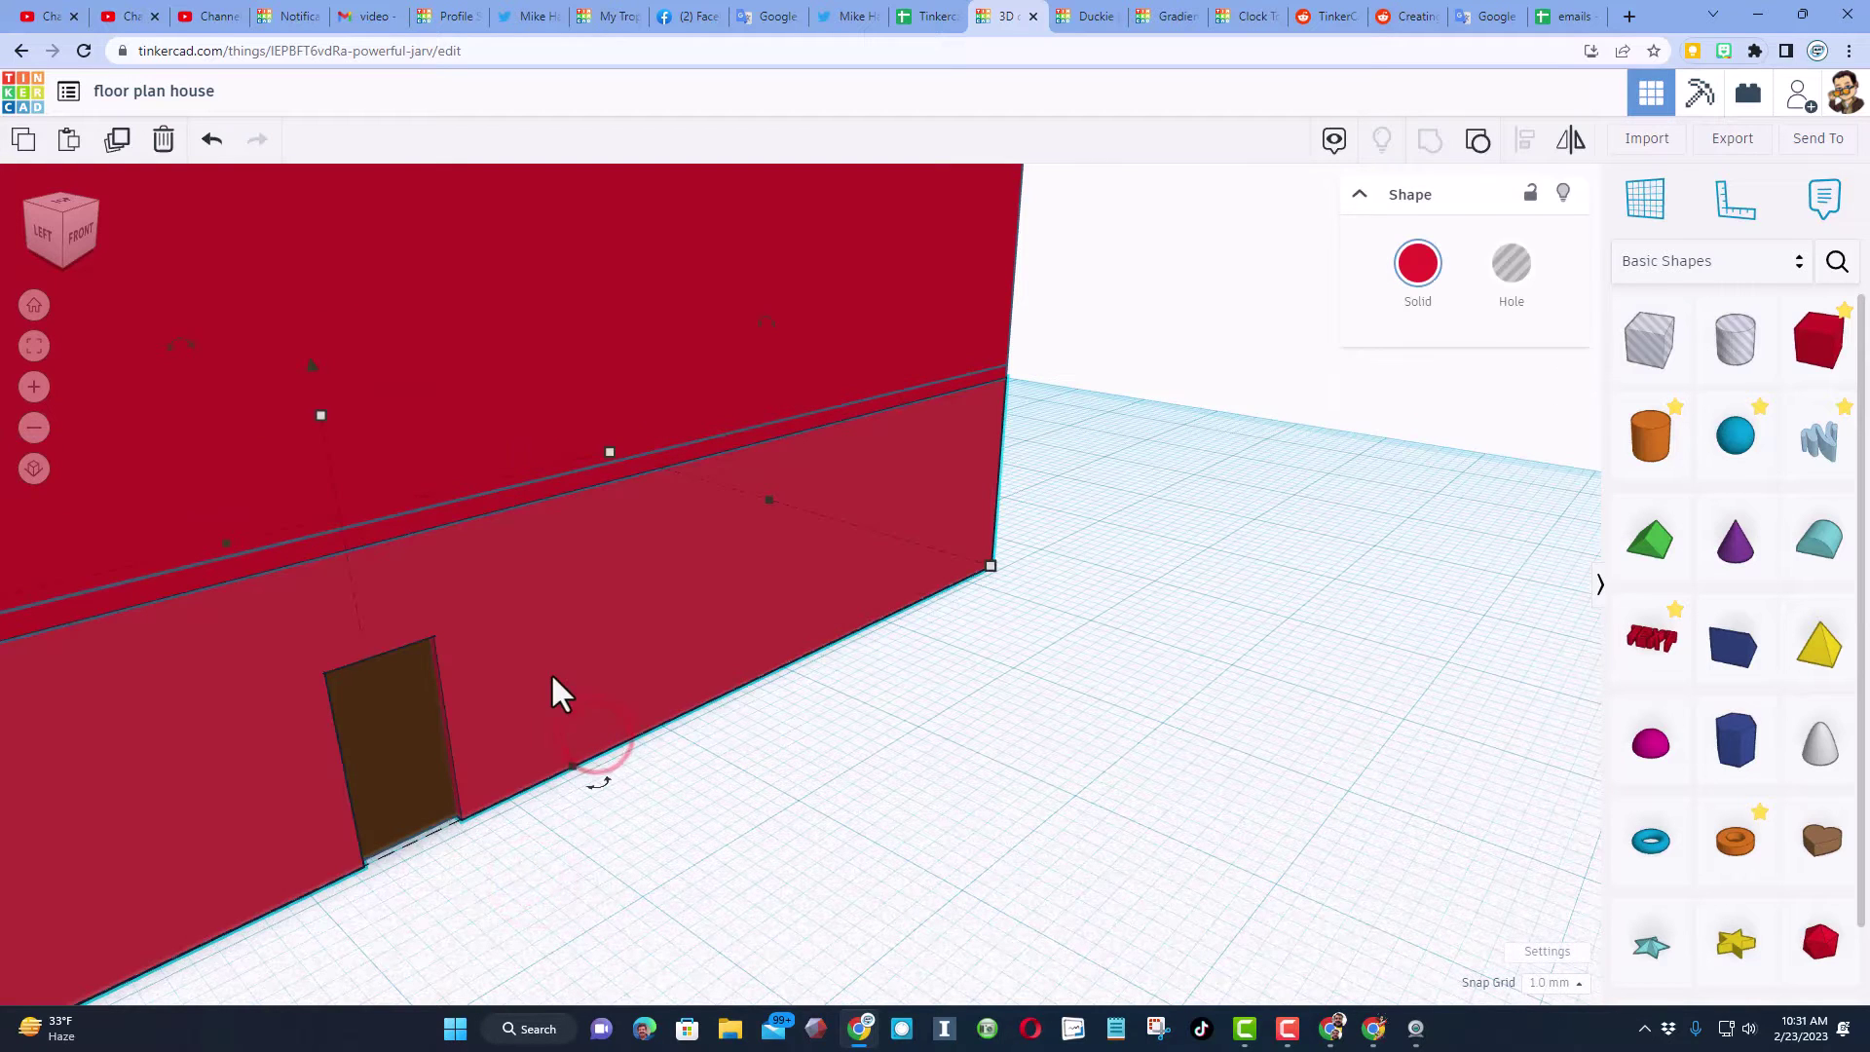
key(t)
click(520, 861)
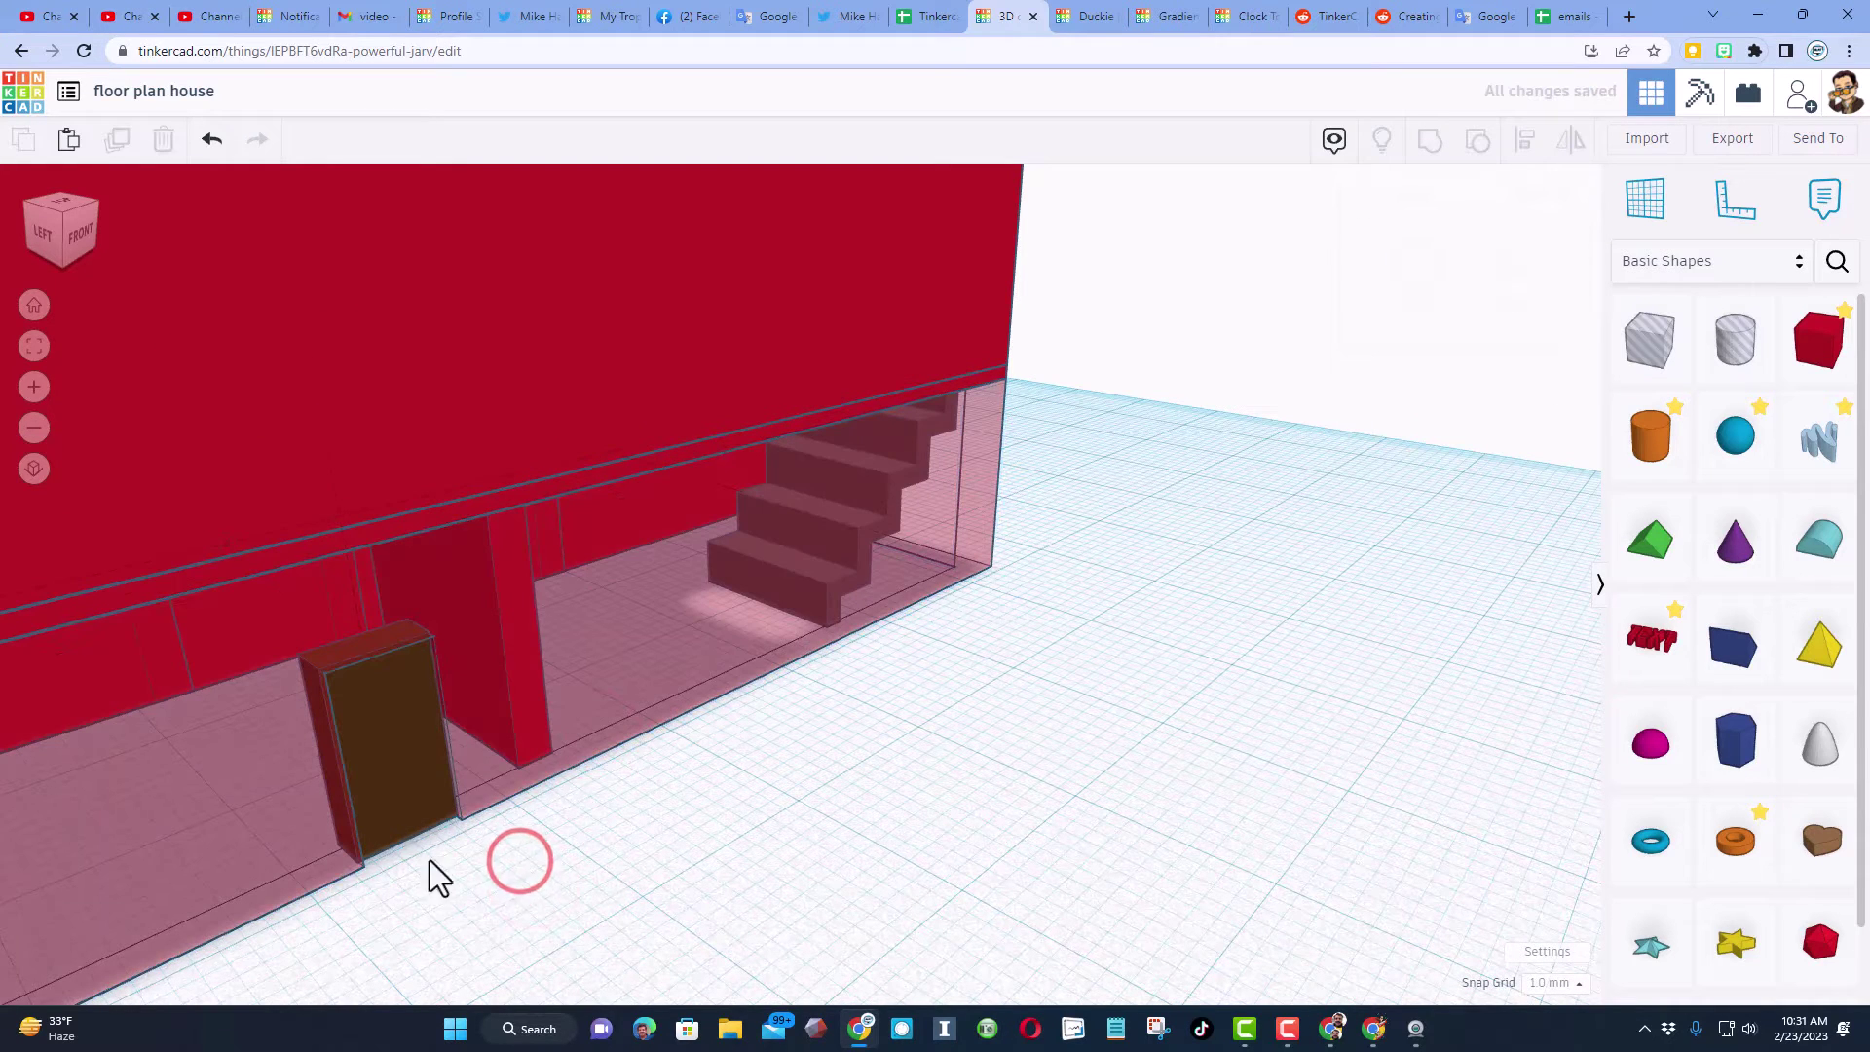
Align the brown door with the front face of the lower storey's walls.
drag(336, 846, 335, 842)
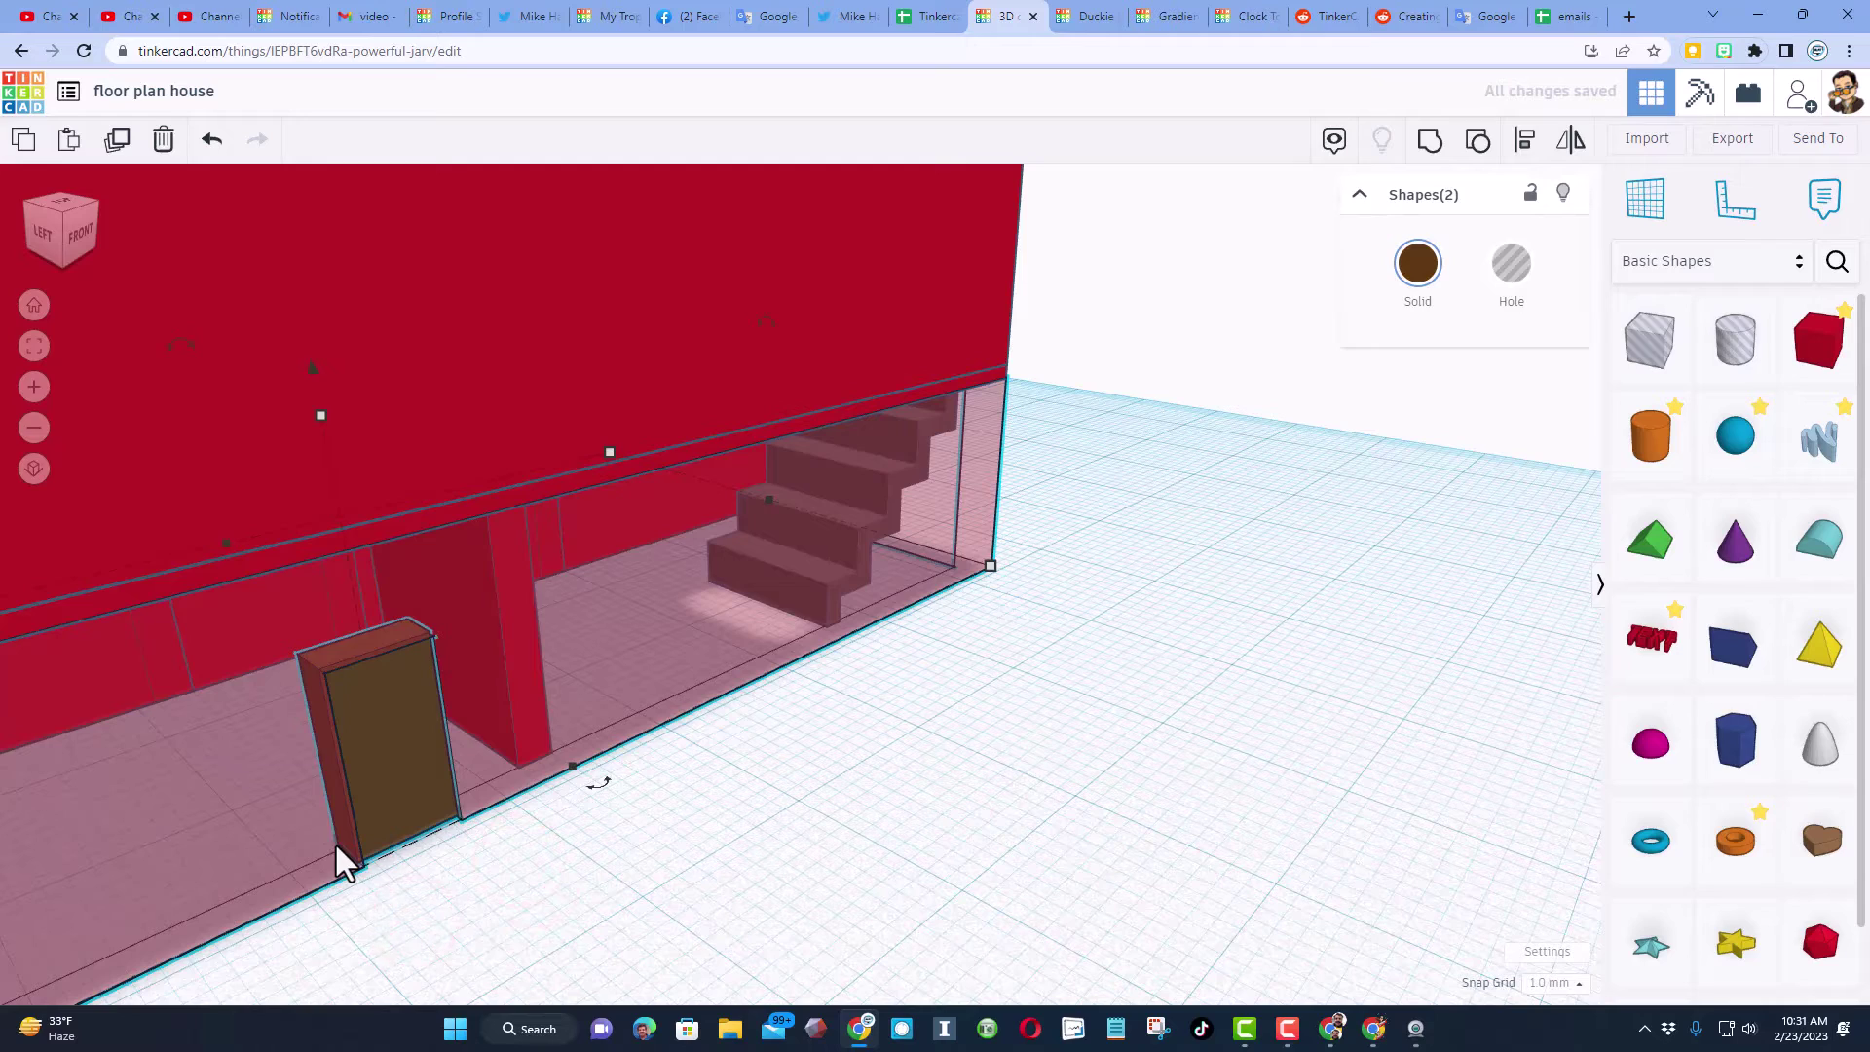
scroll(380, 874, down, 2)
scroll(380, 874, down, 3)
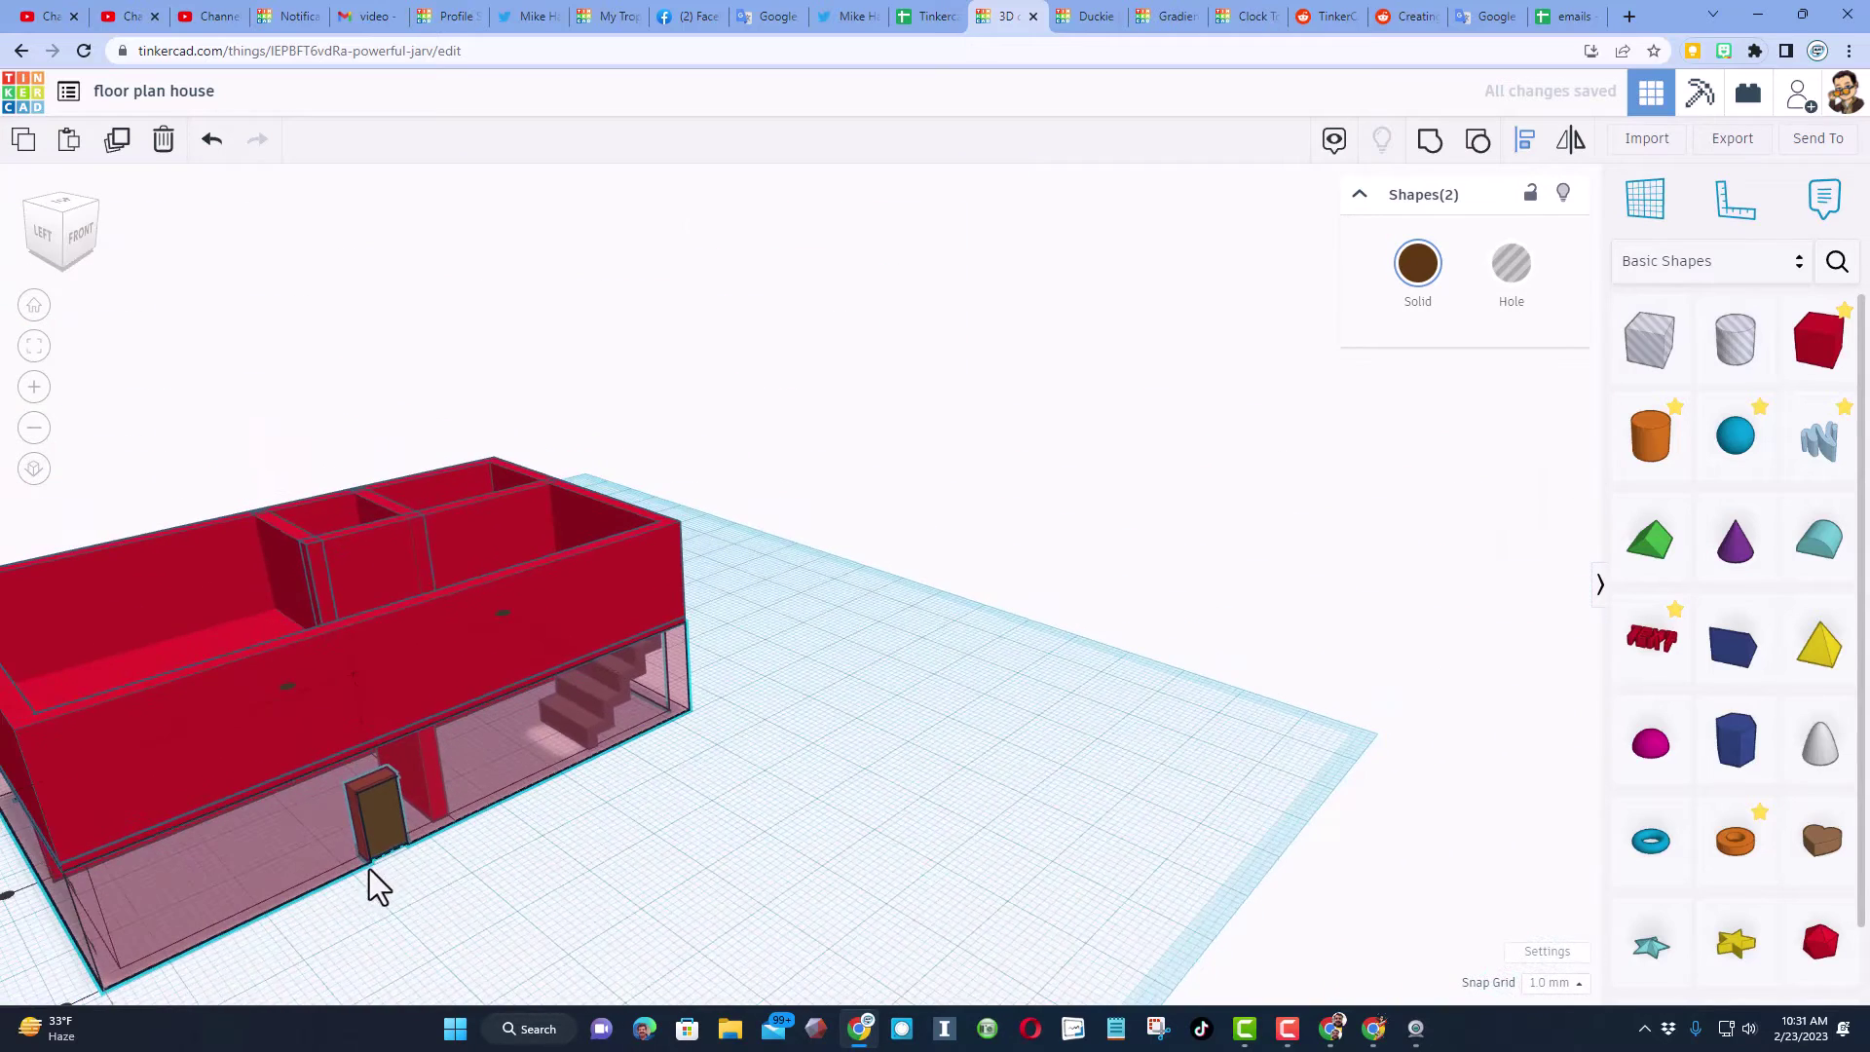
click(74, 1003)
scroll(183, 944, up, 2)
scroll(419, 902, up, 3)
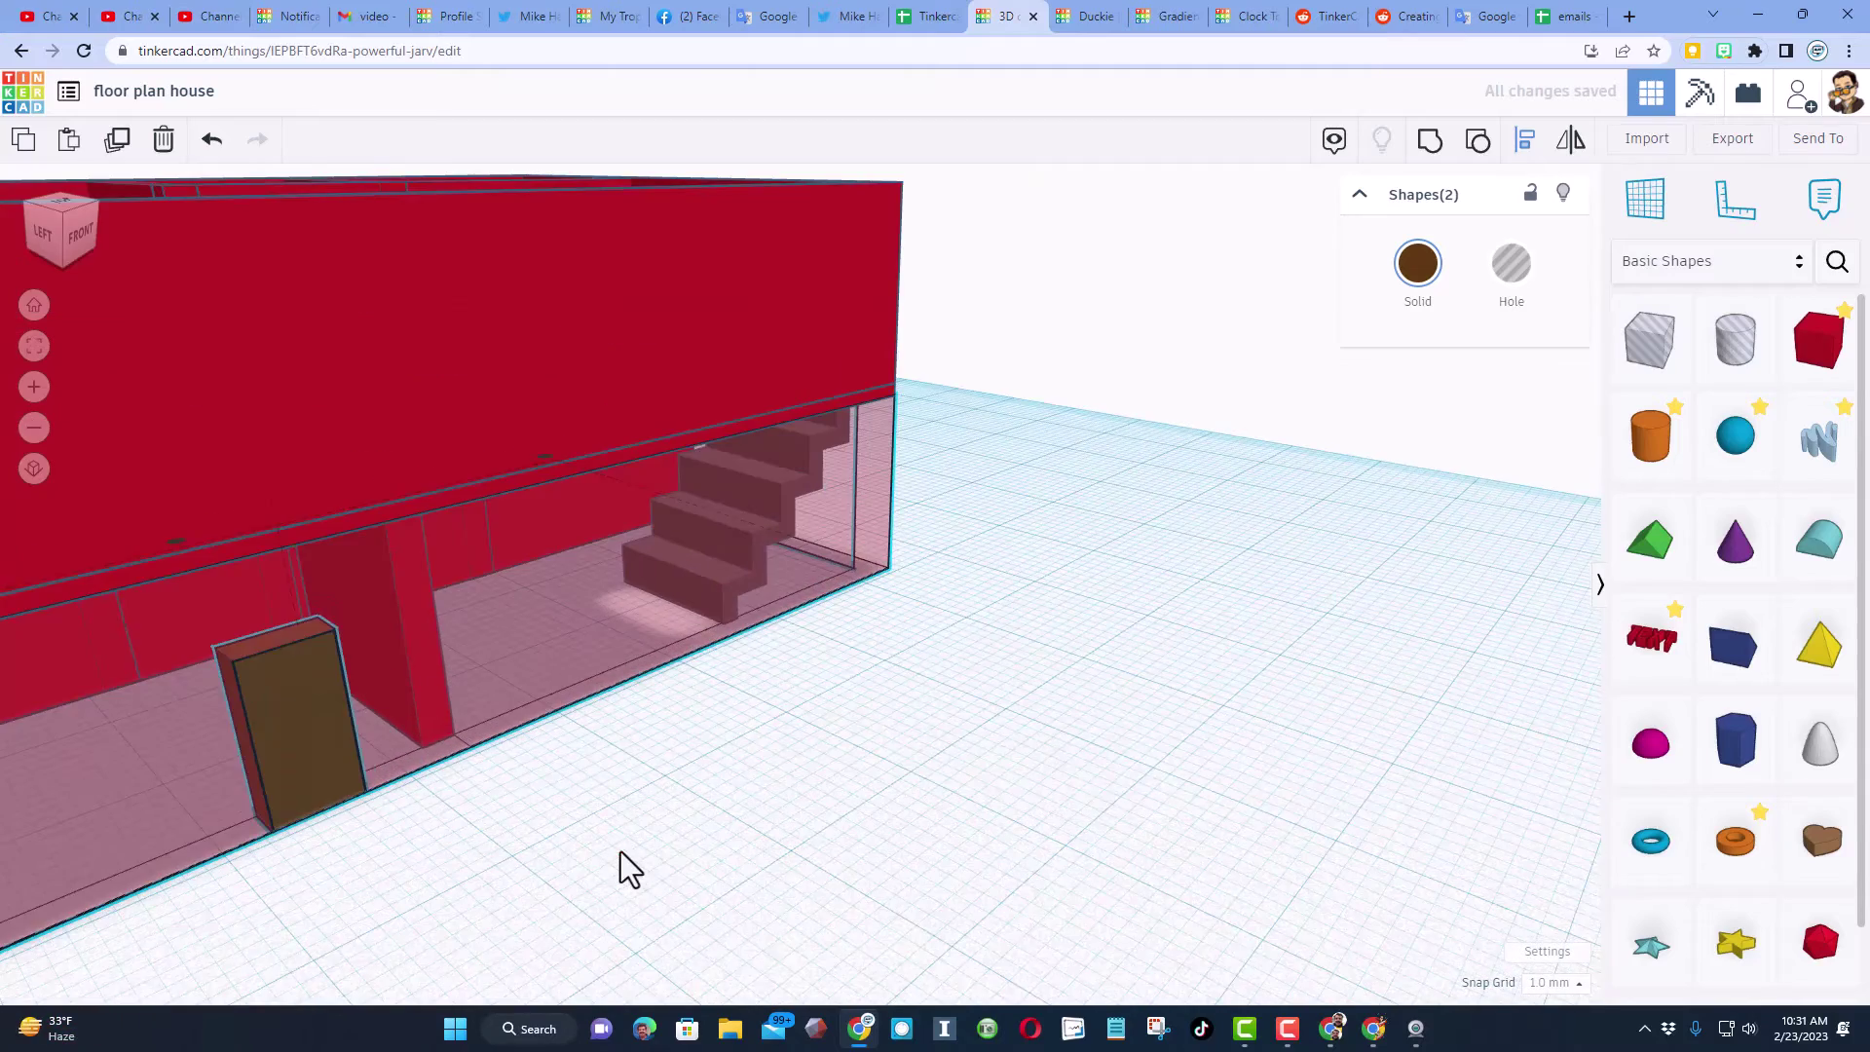
click(620, 850)
Ungroup the lower storey's walls to release the doorway hole as a separate shape.
scroll(551, 853, up, 1)
click(529, 614)
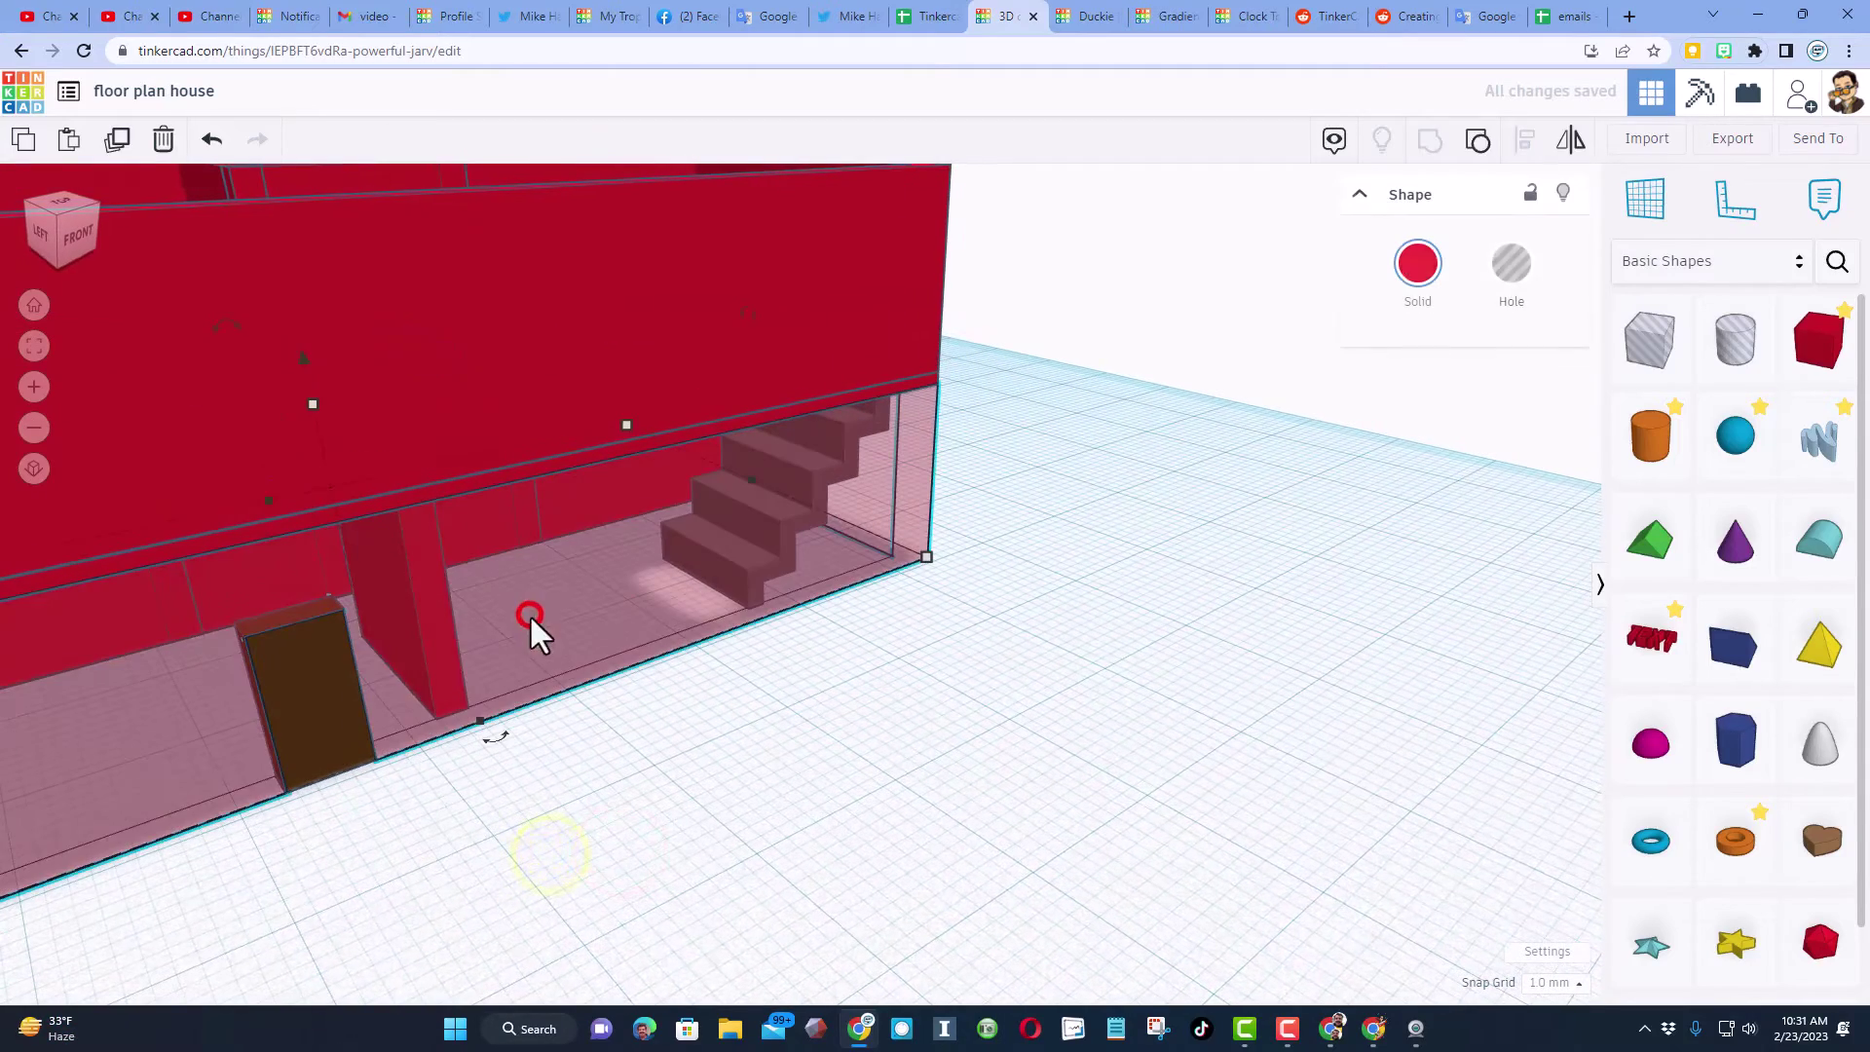
click(1477, 148)
click(868, 748)
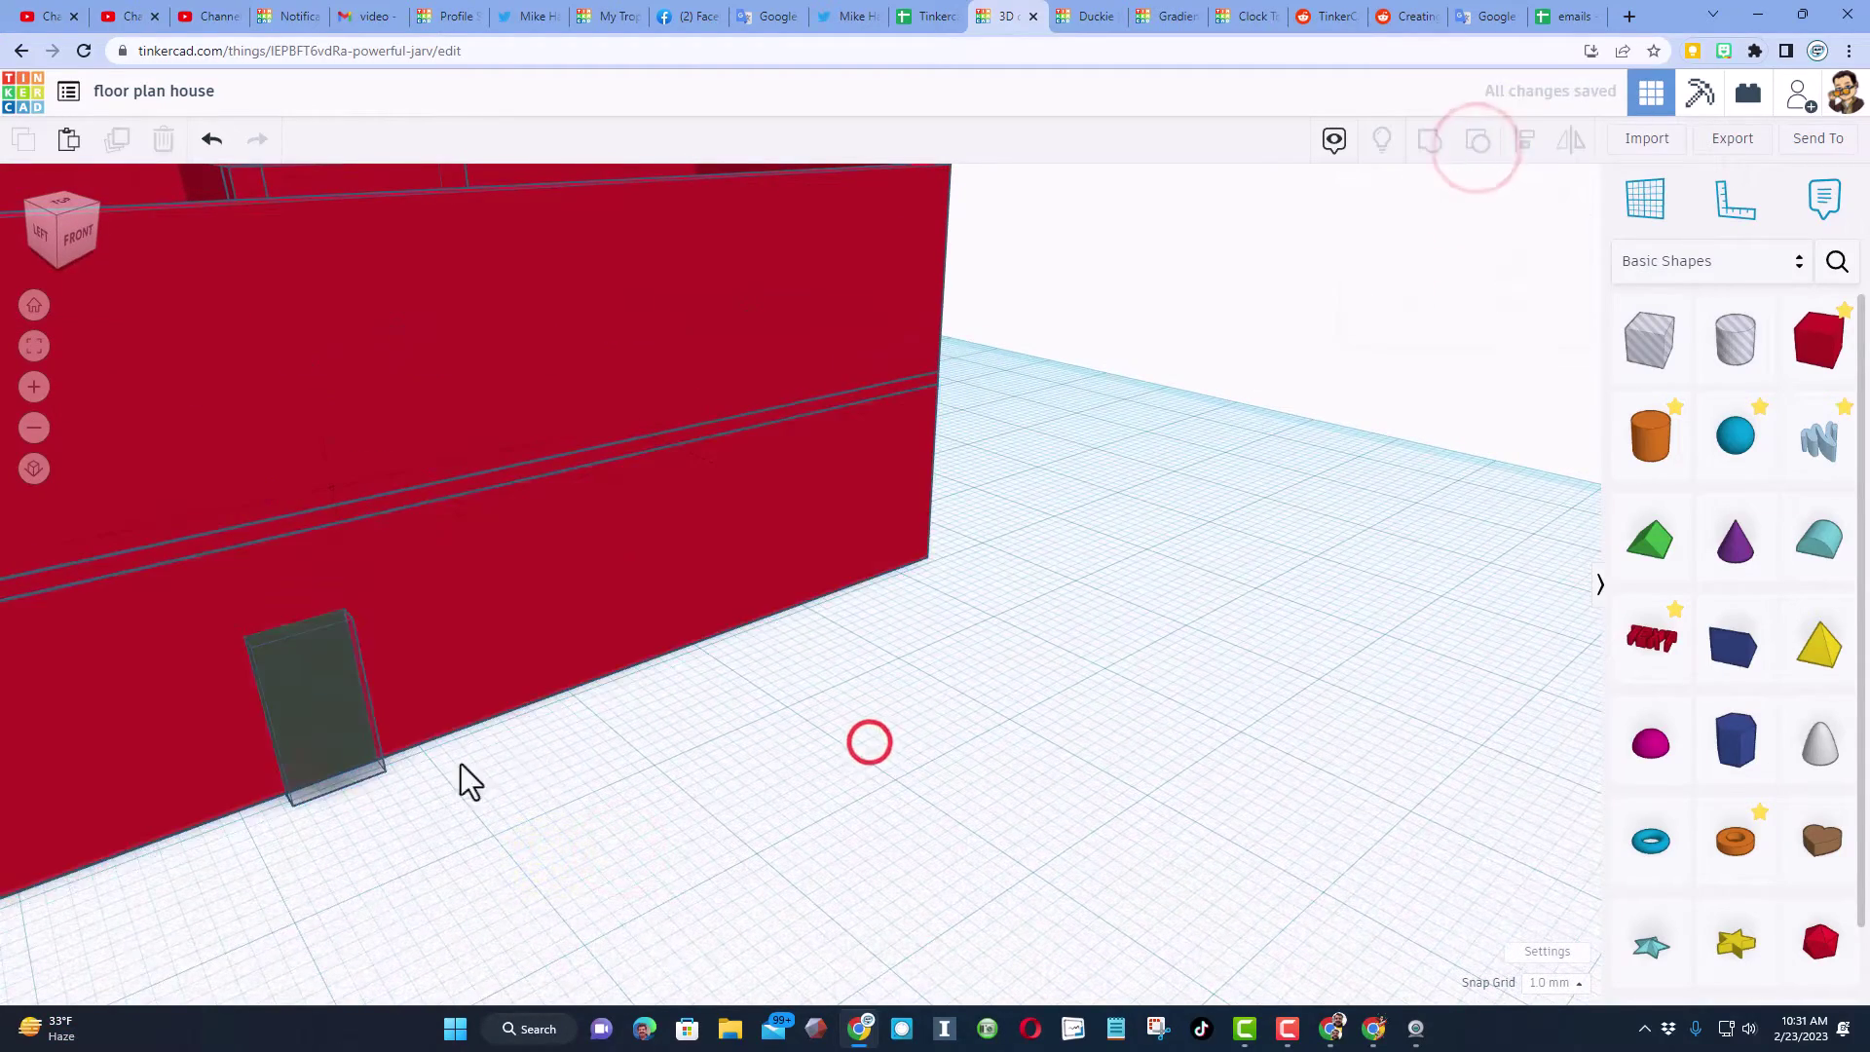
Hide the doorway hole and lock the brown door in place.
click(344, 784)
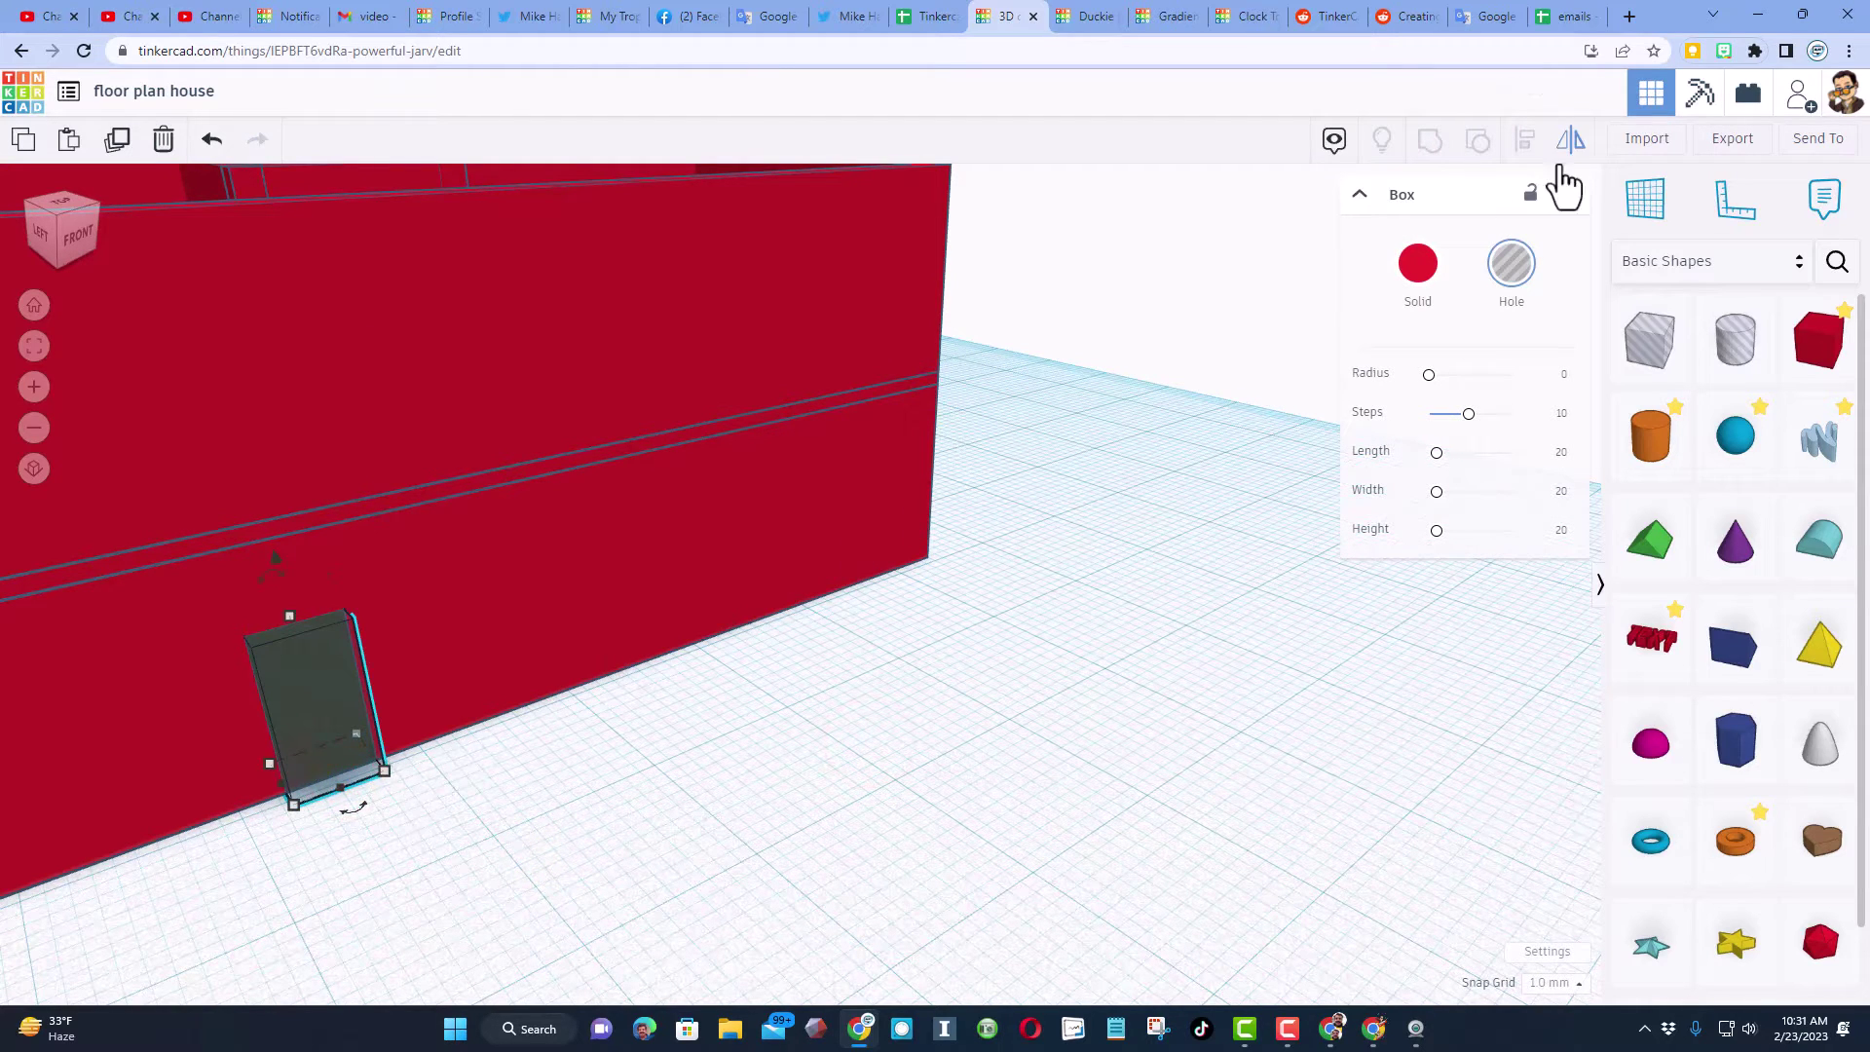
click(1563, 195)
click(318, 720)
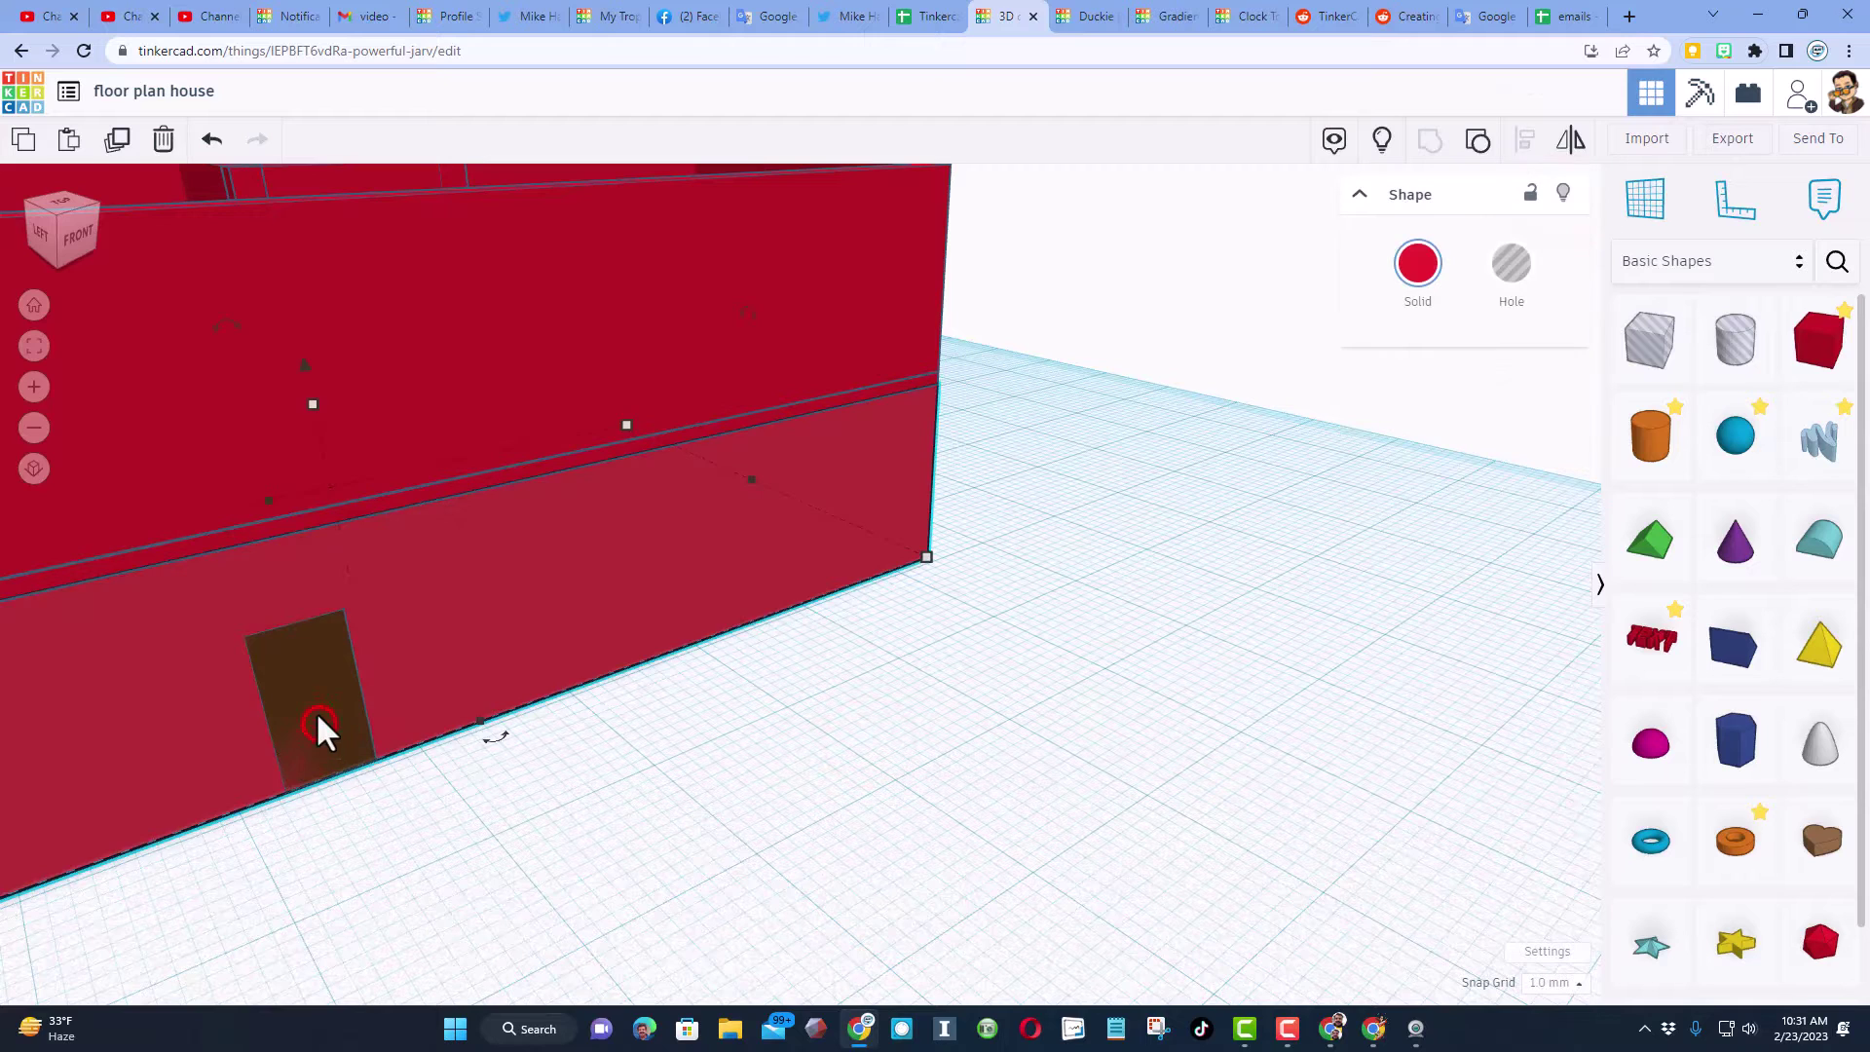
click(290, 669)
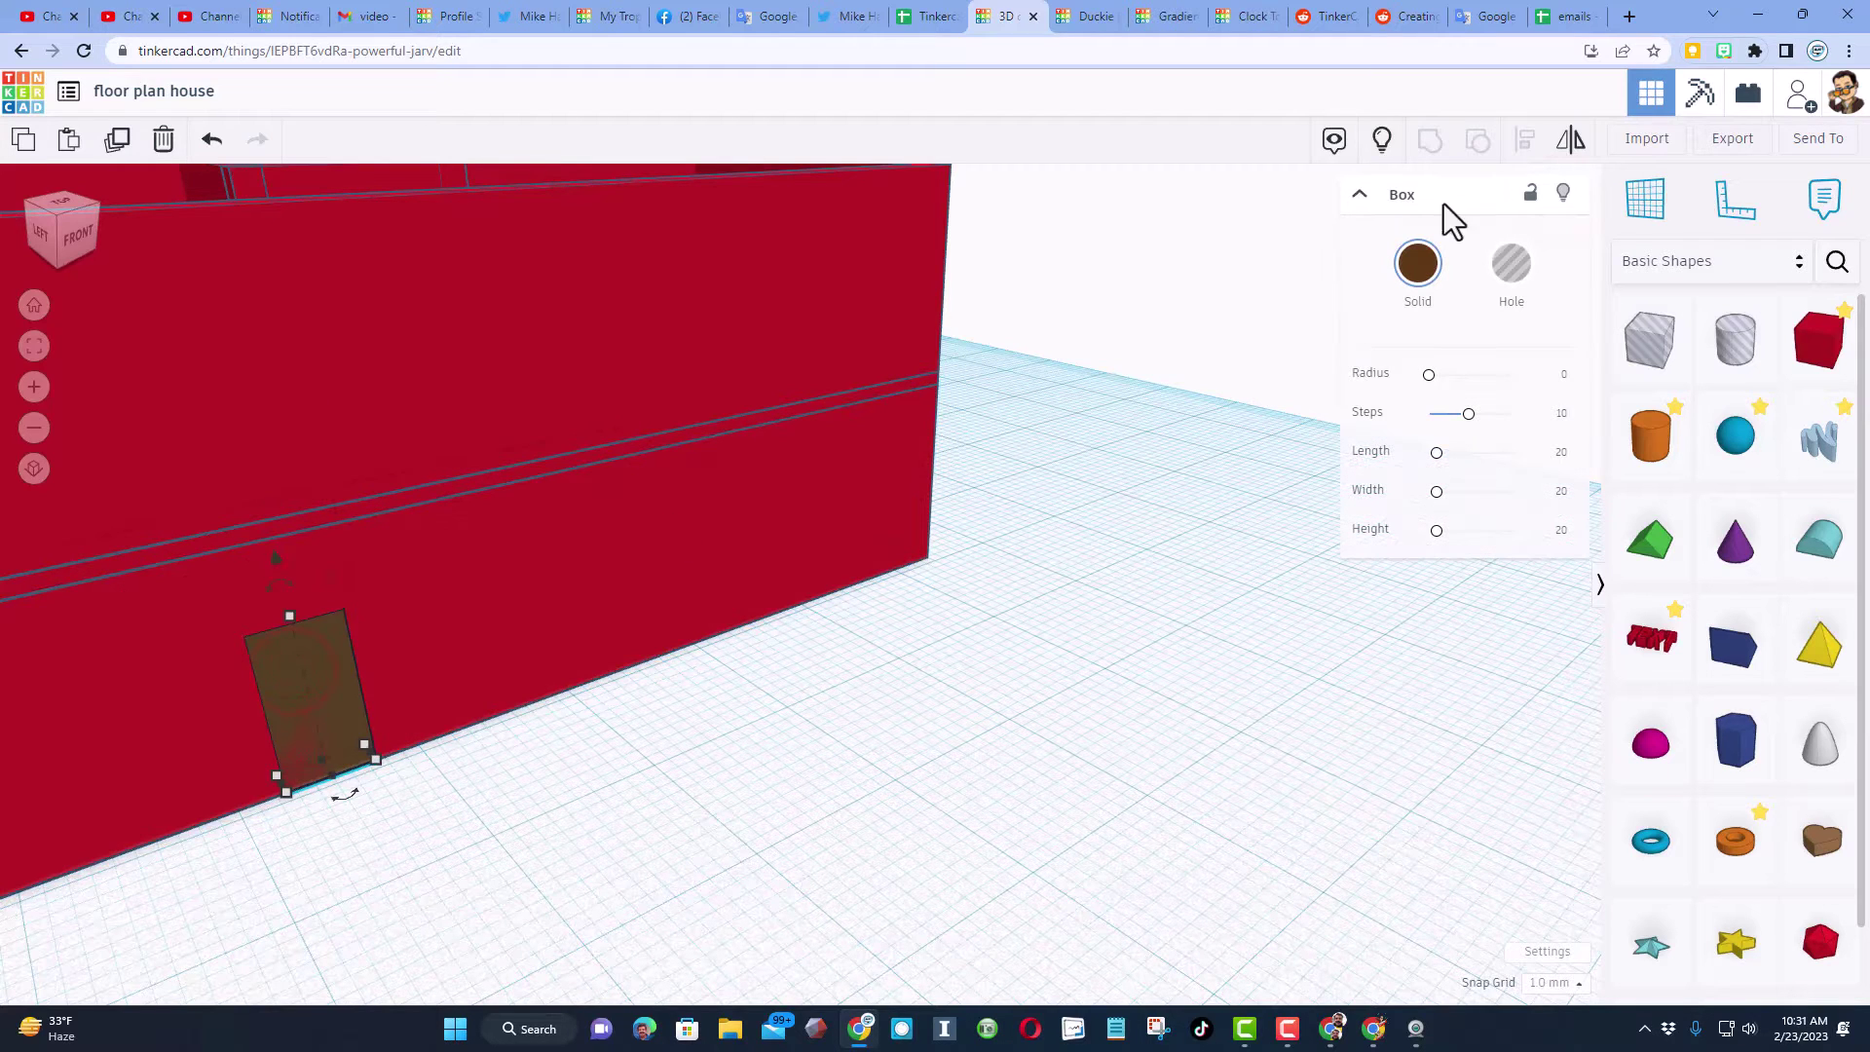
click(1531, 200)
Place a box hole on the grid in front of the house and scale it uniformly down to 5 mm.
right_drag(1040, 677, 1131, 598)
drag(1636, 351, 771, 709)
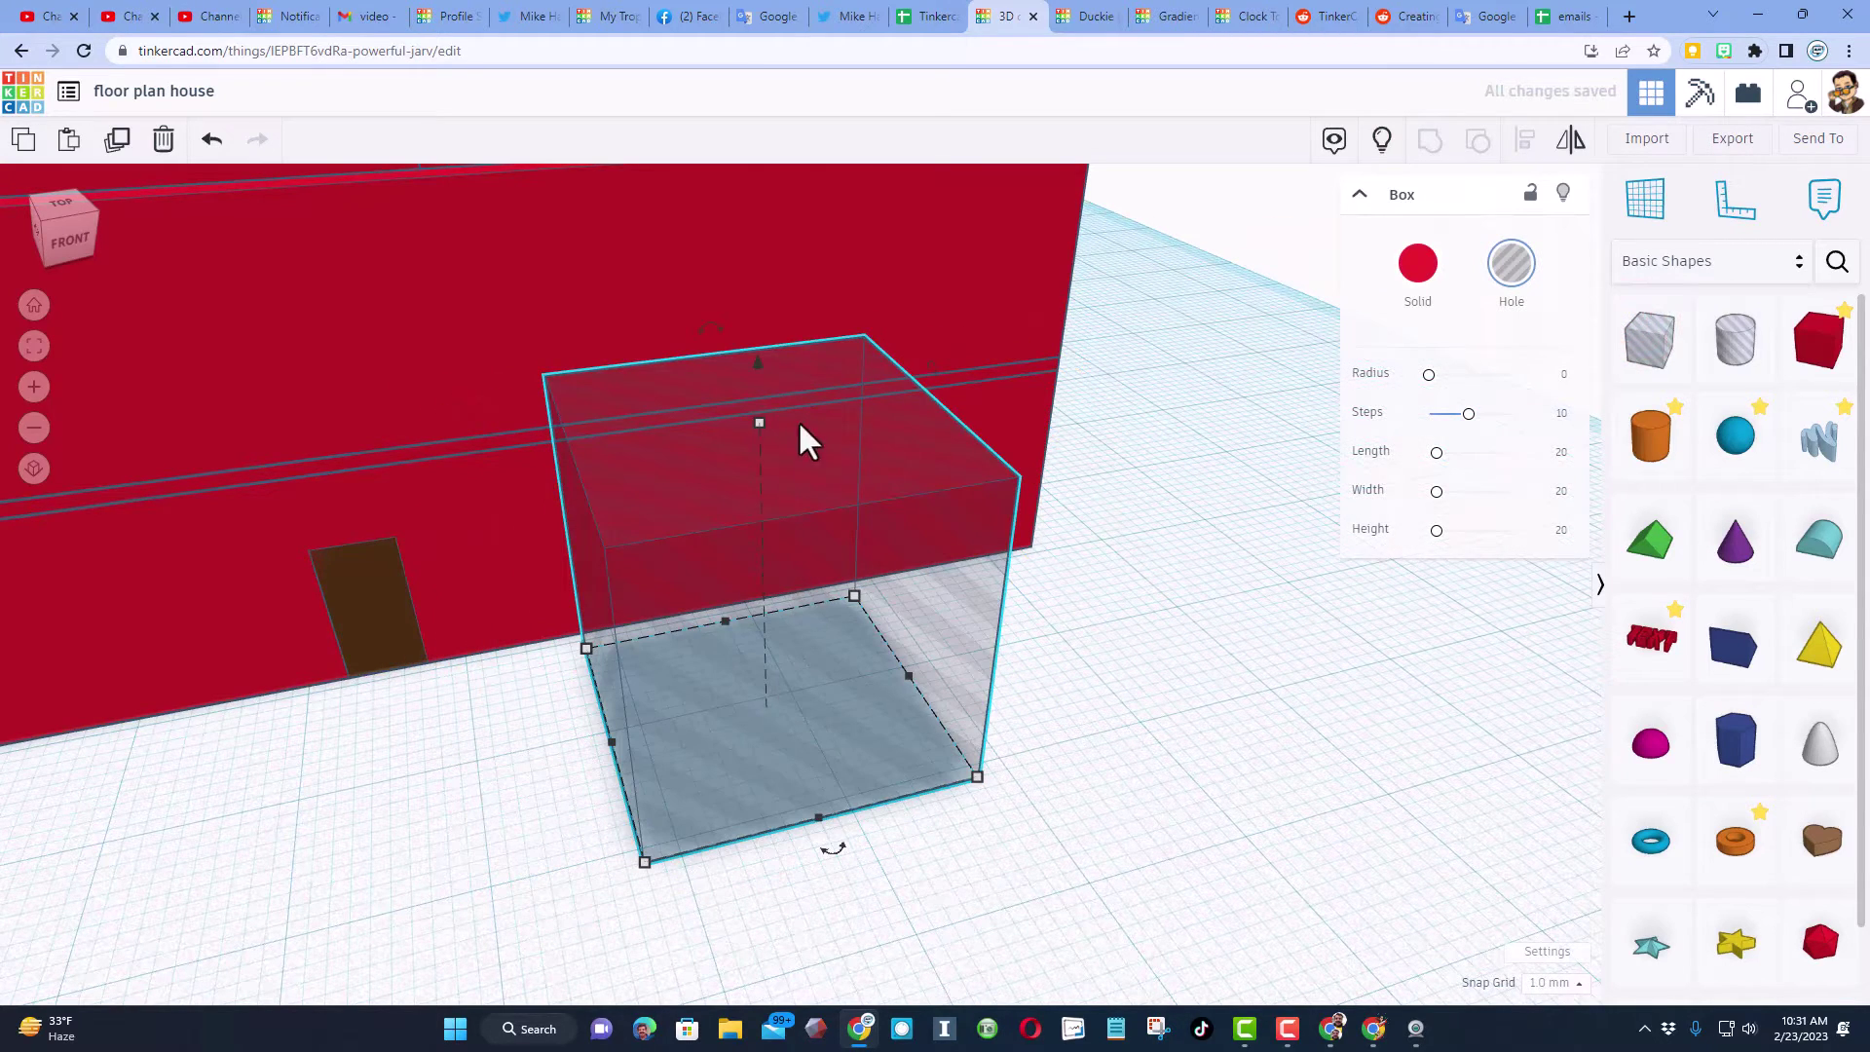
shift+drag(759, 425, 762, 634)
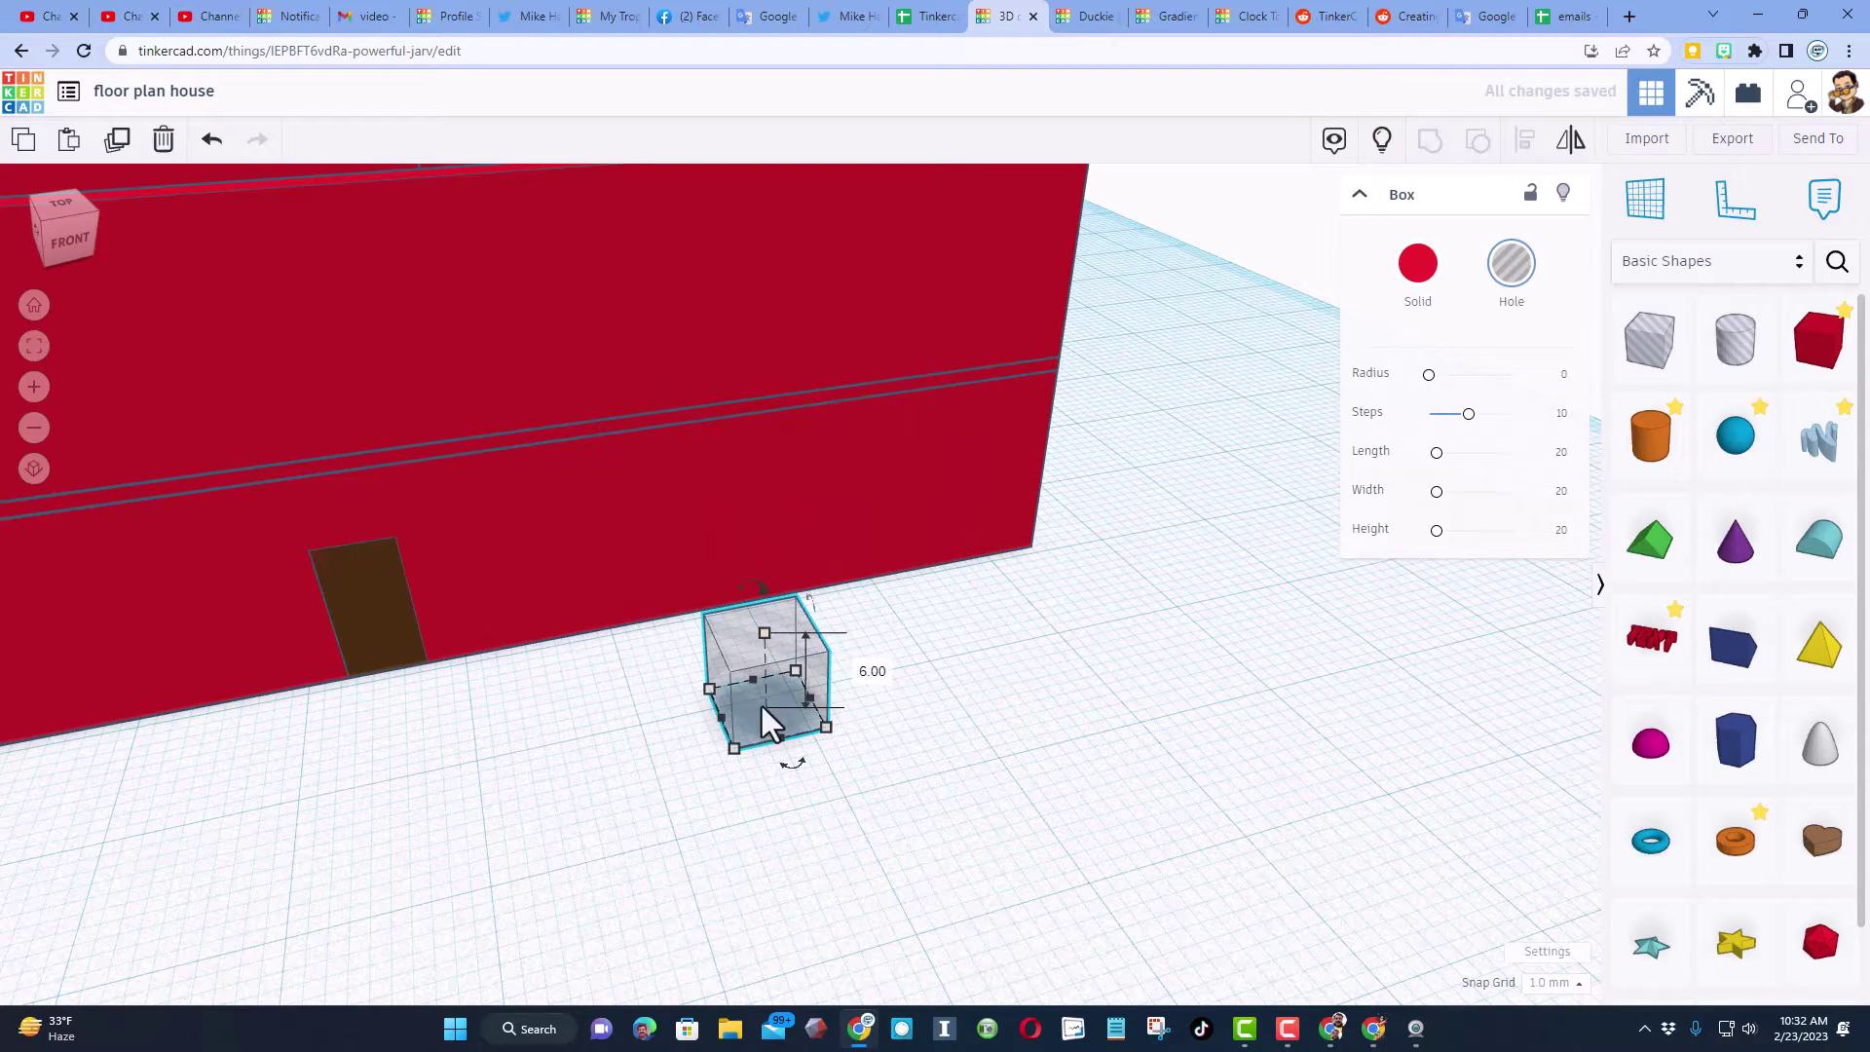
click(867, 674)
text(5)
key(Return)
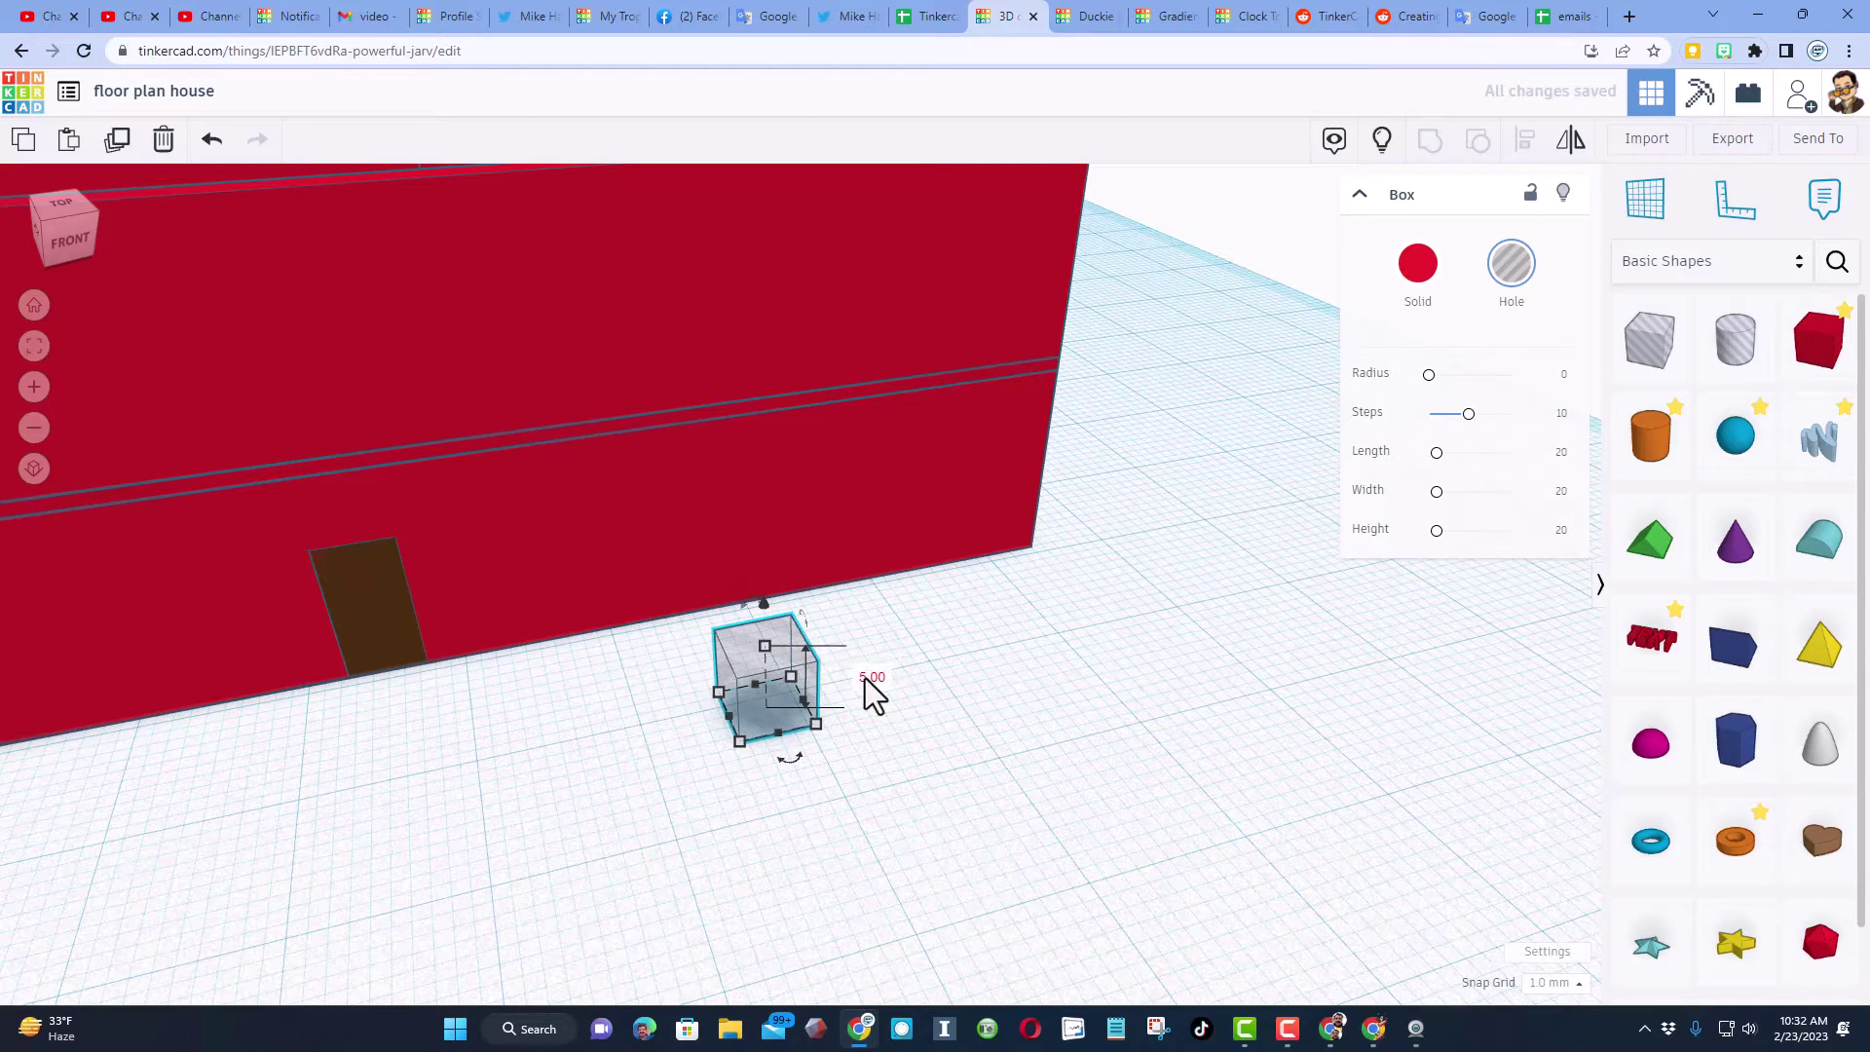
Move the small box hole into the front wall just right of the door and raise it to window height.
drag(751, 723, 494, 639)
key(ctrl+Up)
key(ctrl+Up)
key(ctrl+Up)
key(ctrl+Up)
key(ctrl+Up)
key(ctrl+Up)
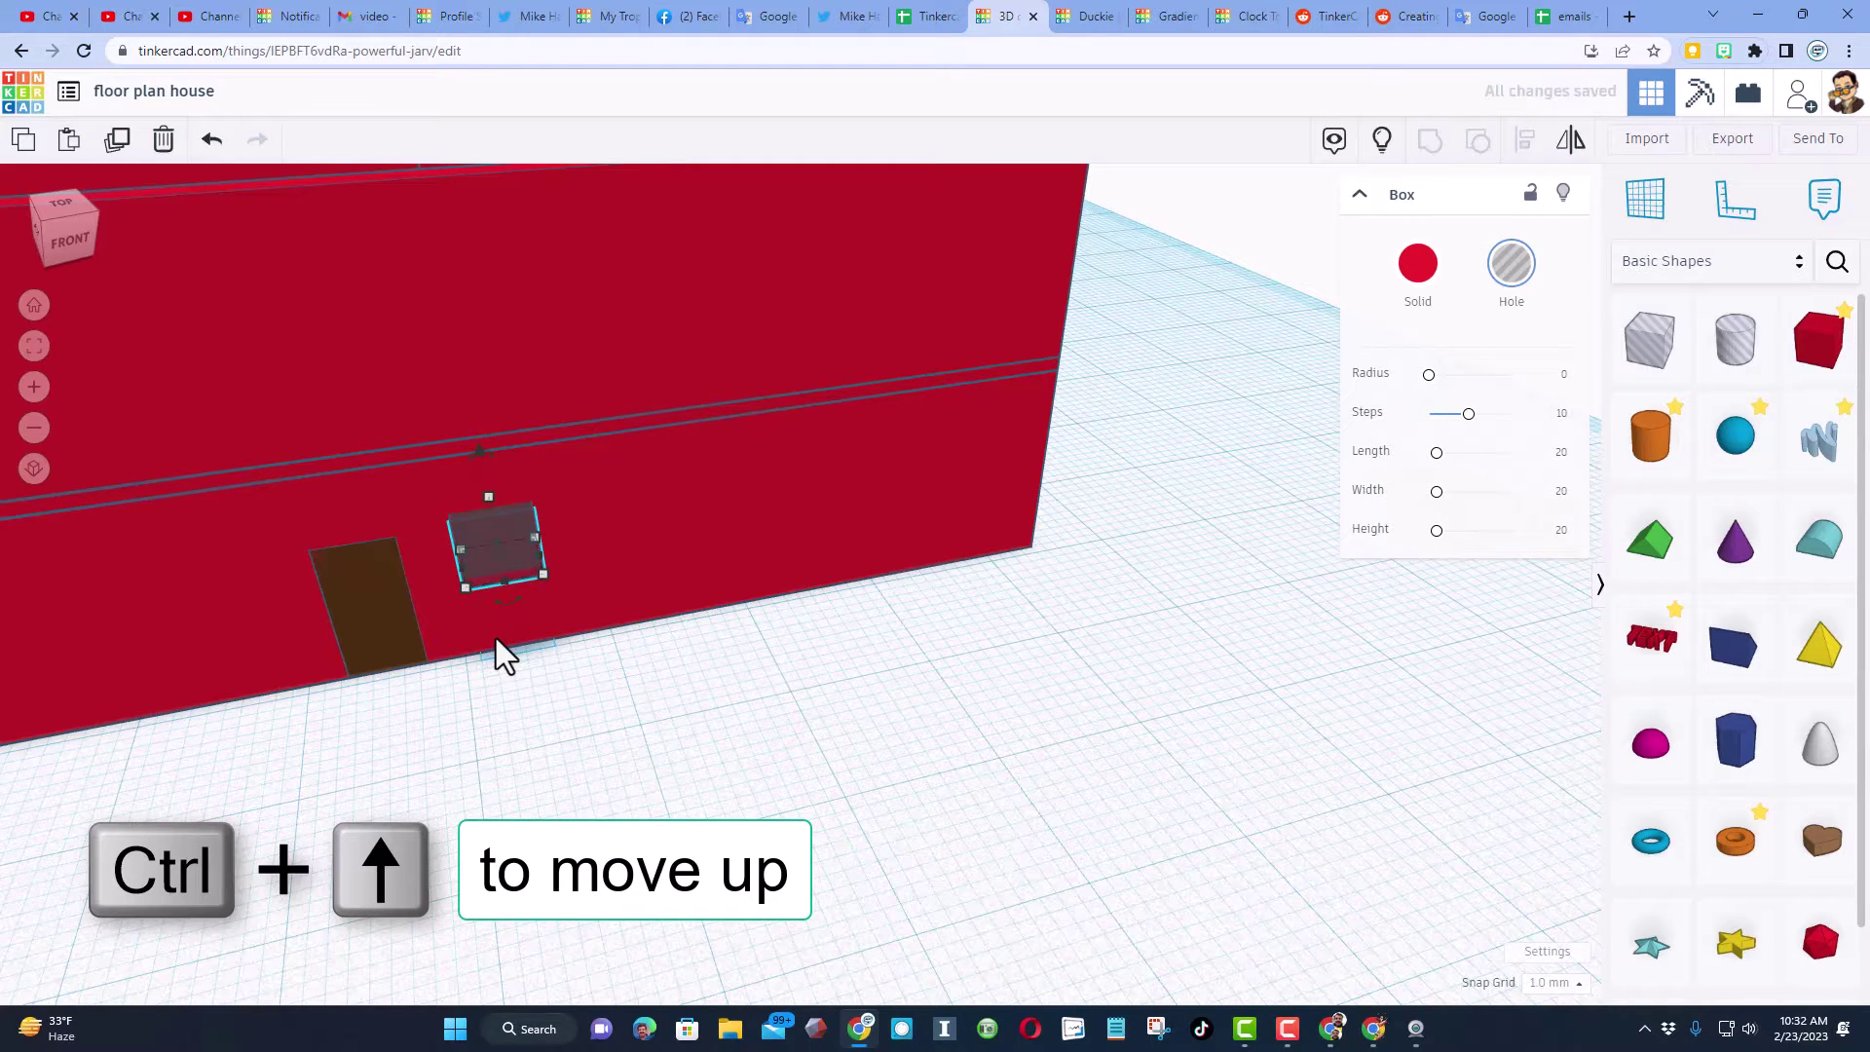
Duplicate the small window hole and shift the copy right toward the far end of the front wall.
key(ctrl+d)
key(shift+Right)
key(shift+Right)
key(shift+Right)
key(shift+Right)
key(shift+Right)
key(shift+Right)
key(shift+Right)
key(shift+Right)
key(shift+Right)
key(shift+Right)
key(shift+Right)
key(shift+Right)
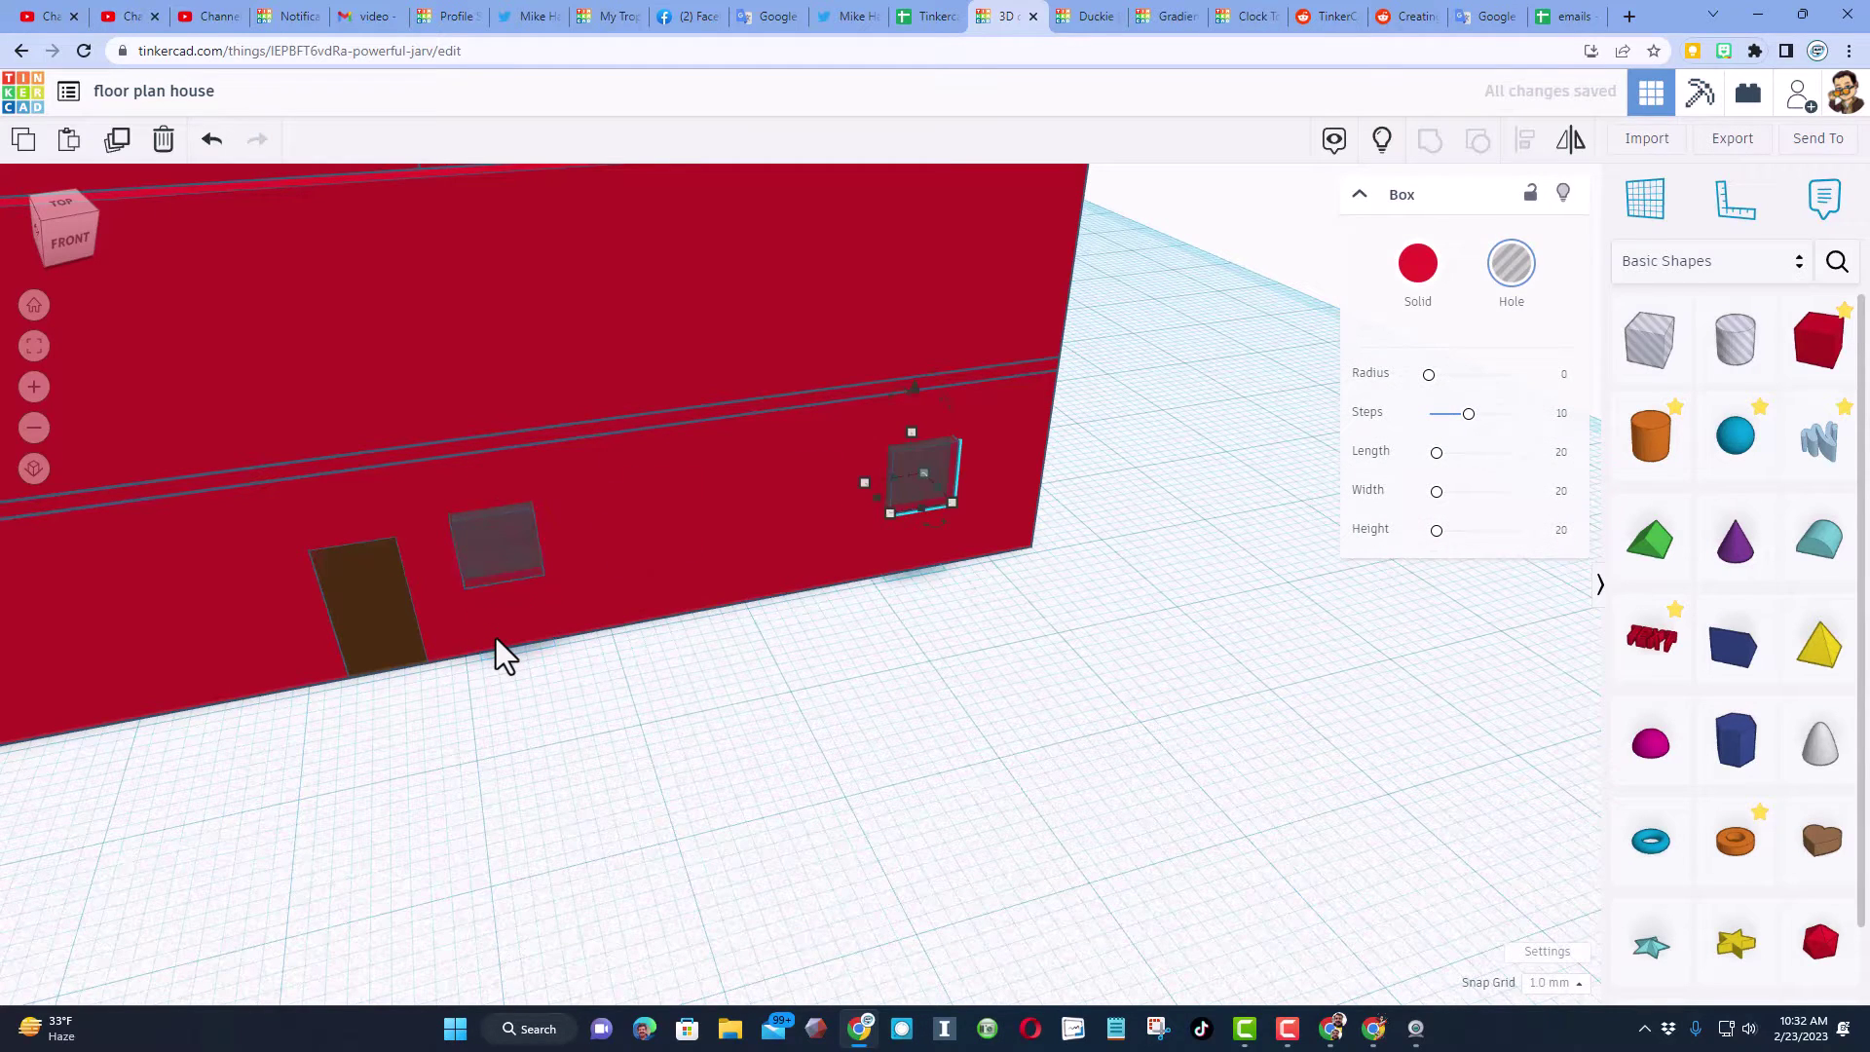
Widen the copied window hole to about 19 mm and make it slightly taller.
drag(867, 491, 709, 560)
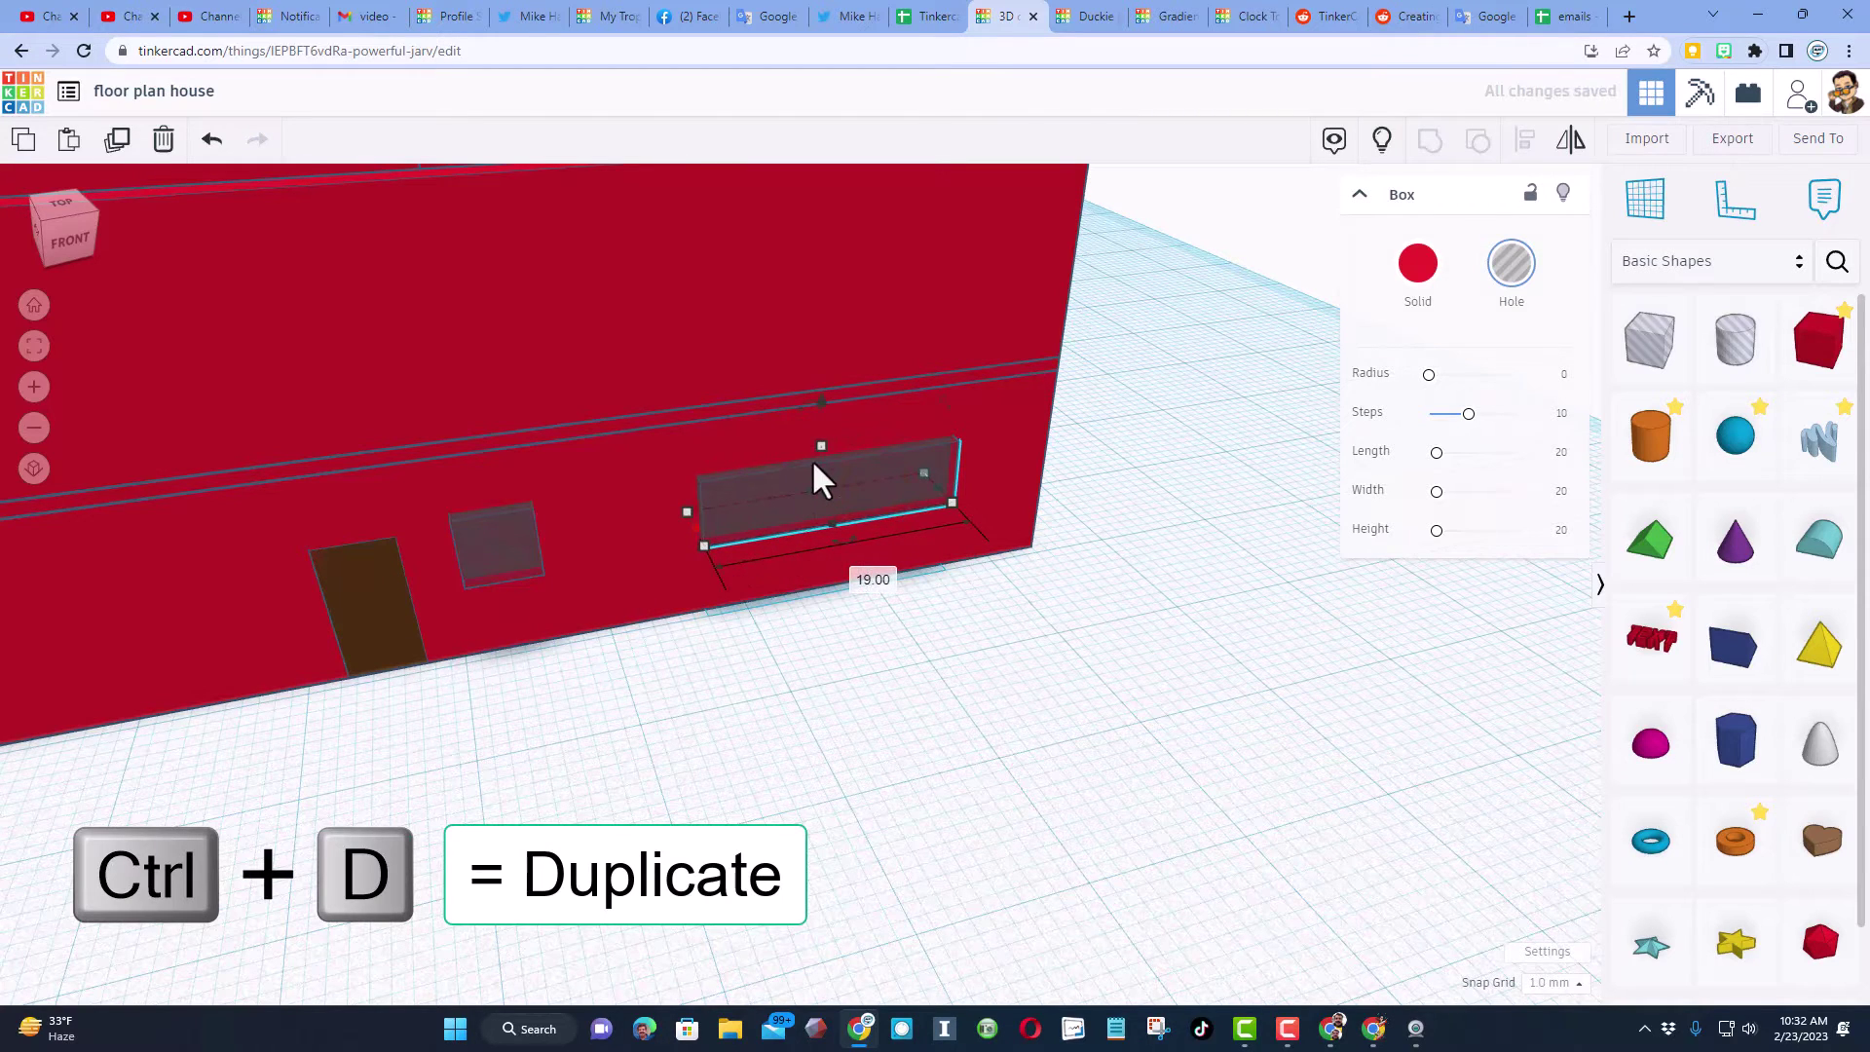
drag(821, 446, 821, 422)
click(691, 680)
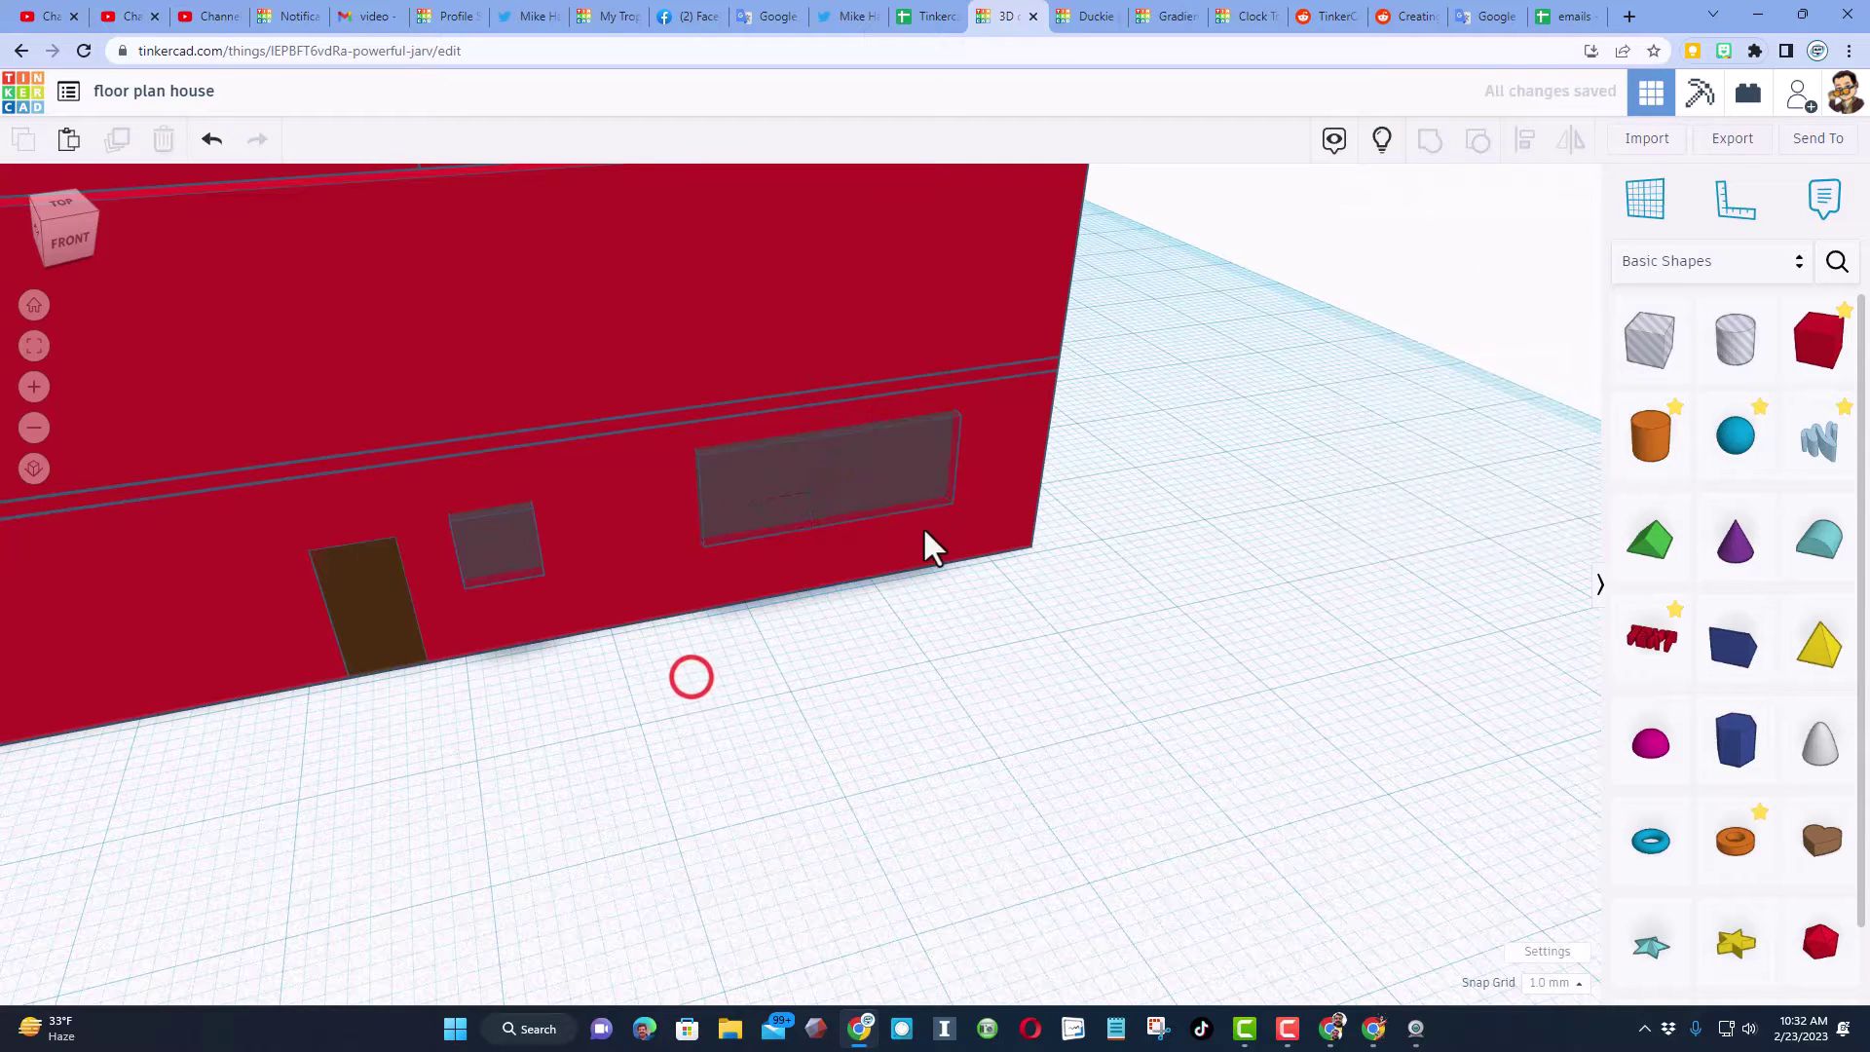
Shift the wide window hole left along the lower front wall, away from the house's right corner.
click(924, 499)
key(Left)
Move the small window hole along the front wall to the left side of the door.
key(Left)
key(Left)
key(Left)
key(Left)
key(Left)
key(Left)
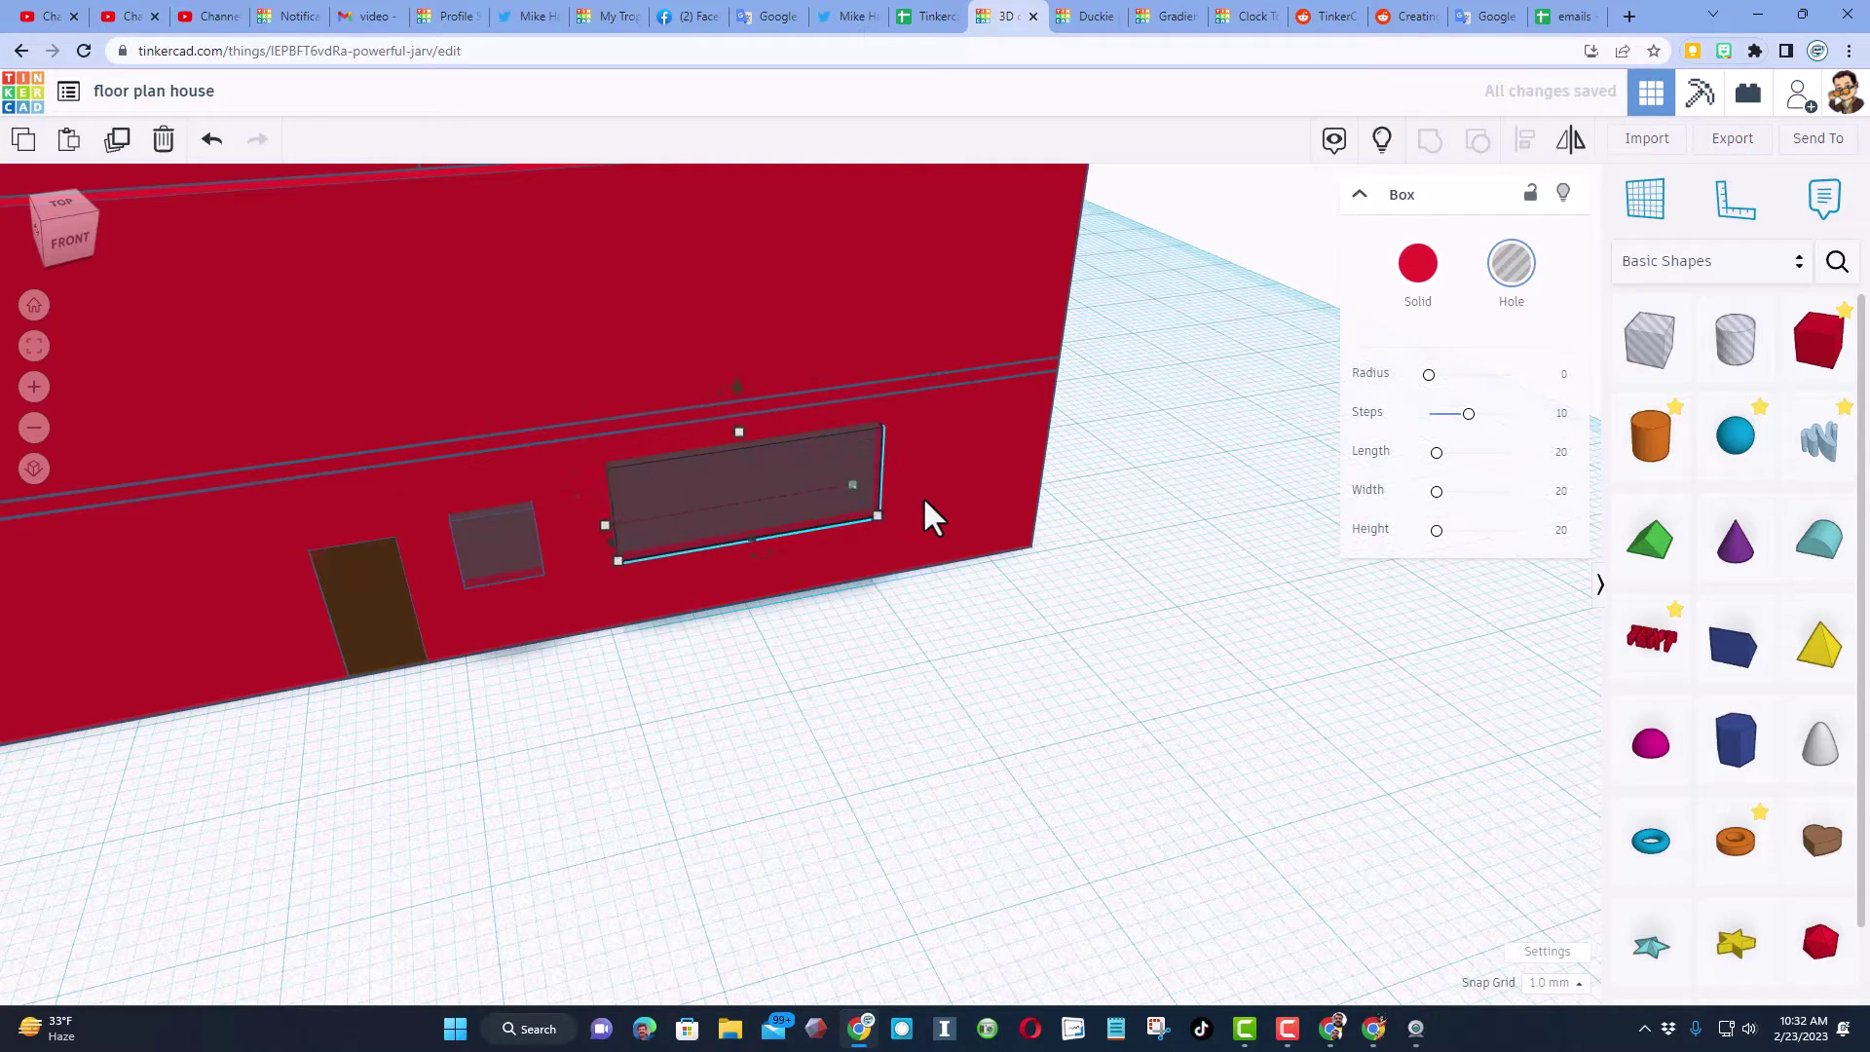
click(475, 547)
key(Left)
key(Left)
key(Left)
key(Left)
key(Left)
key(Left)
key(Left)
key(Left)
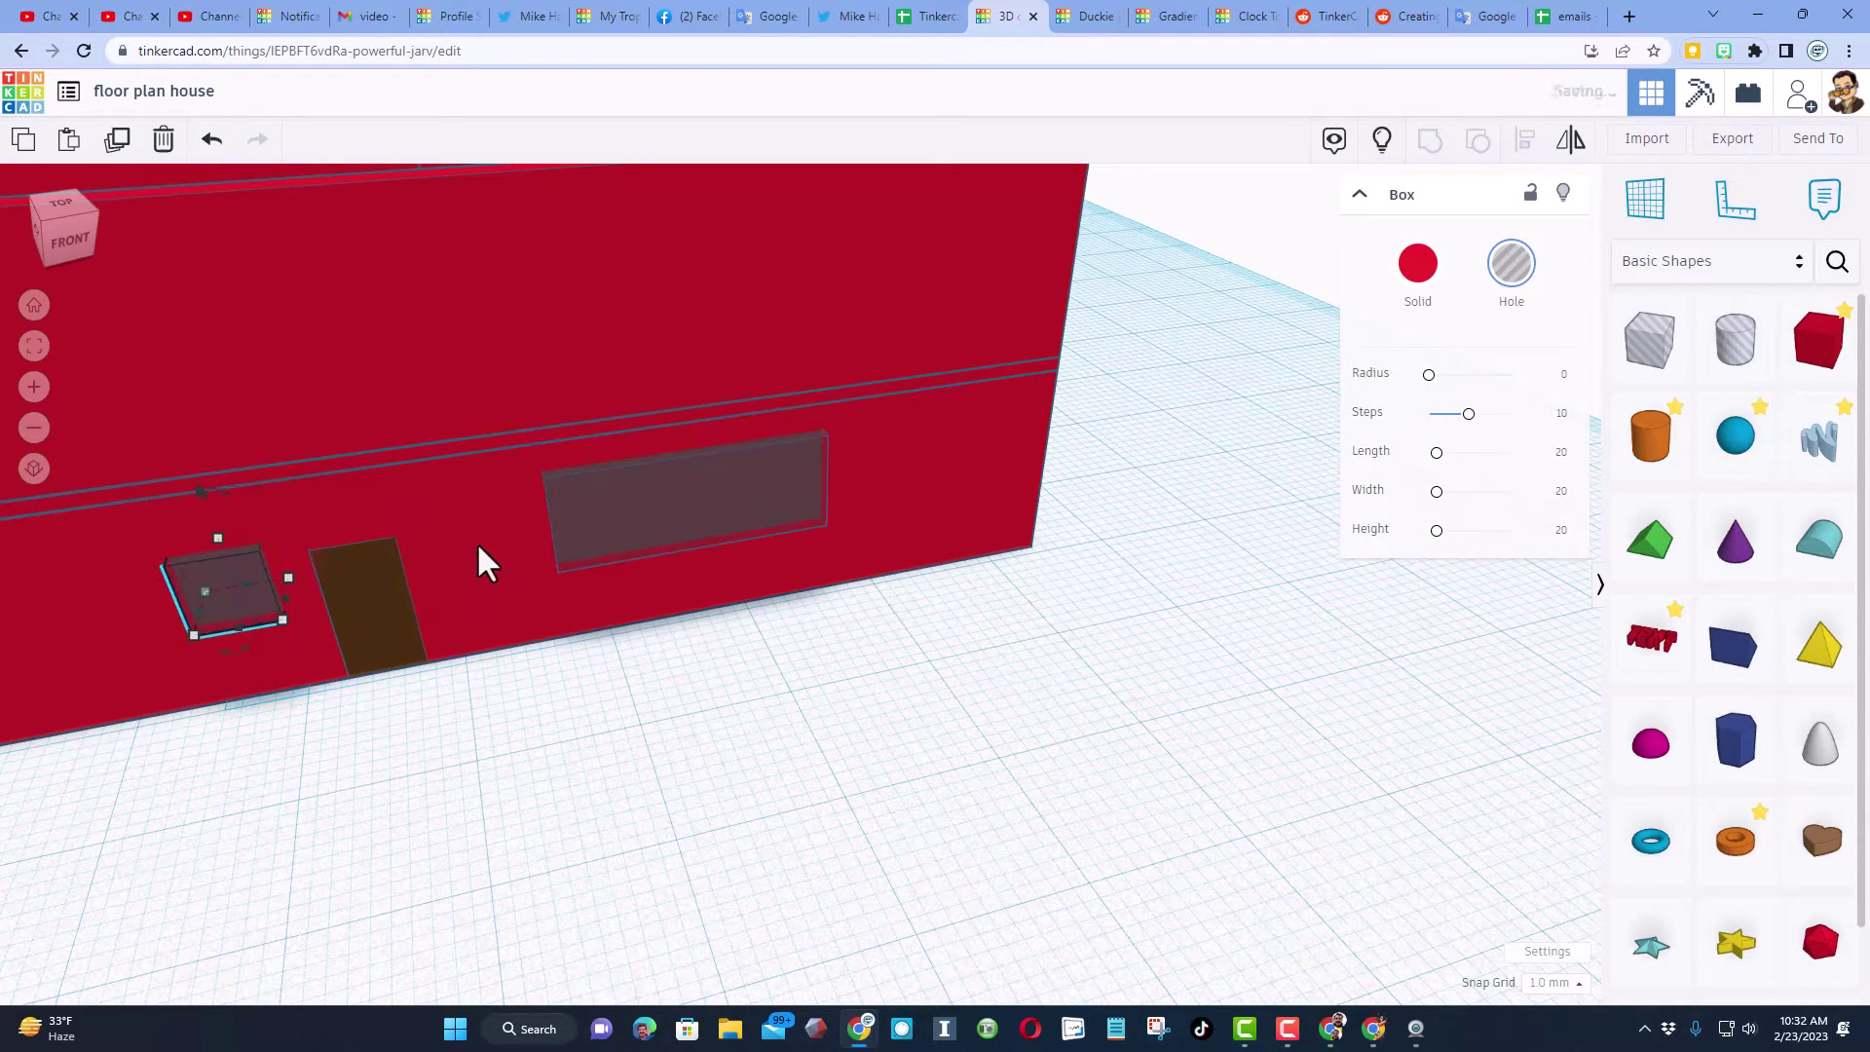
Move the wide window hole further left until it sits just right of the door.
click(639, 534)
key(Left)
key(Left)
key(Left)
key(Left)
key(Left)
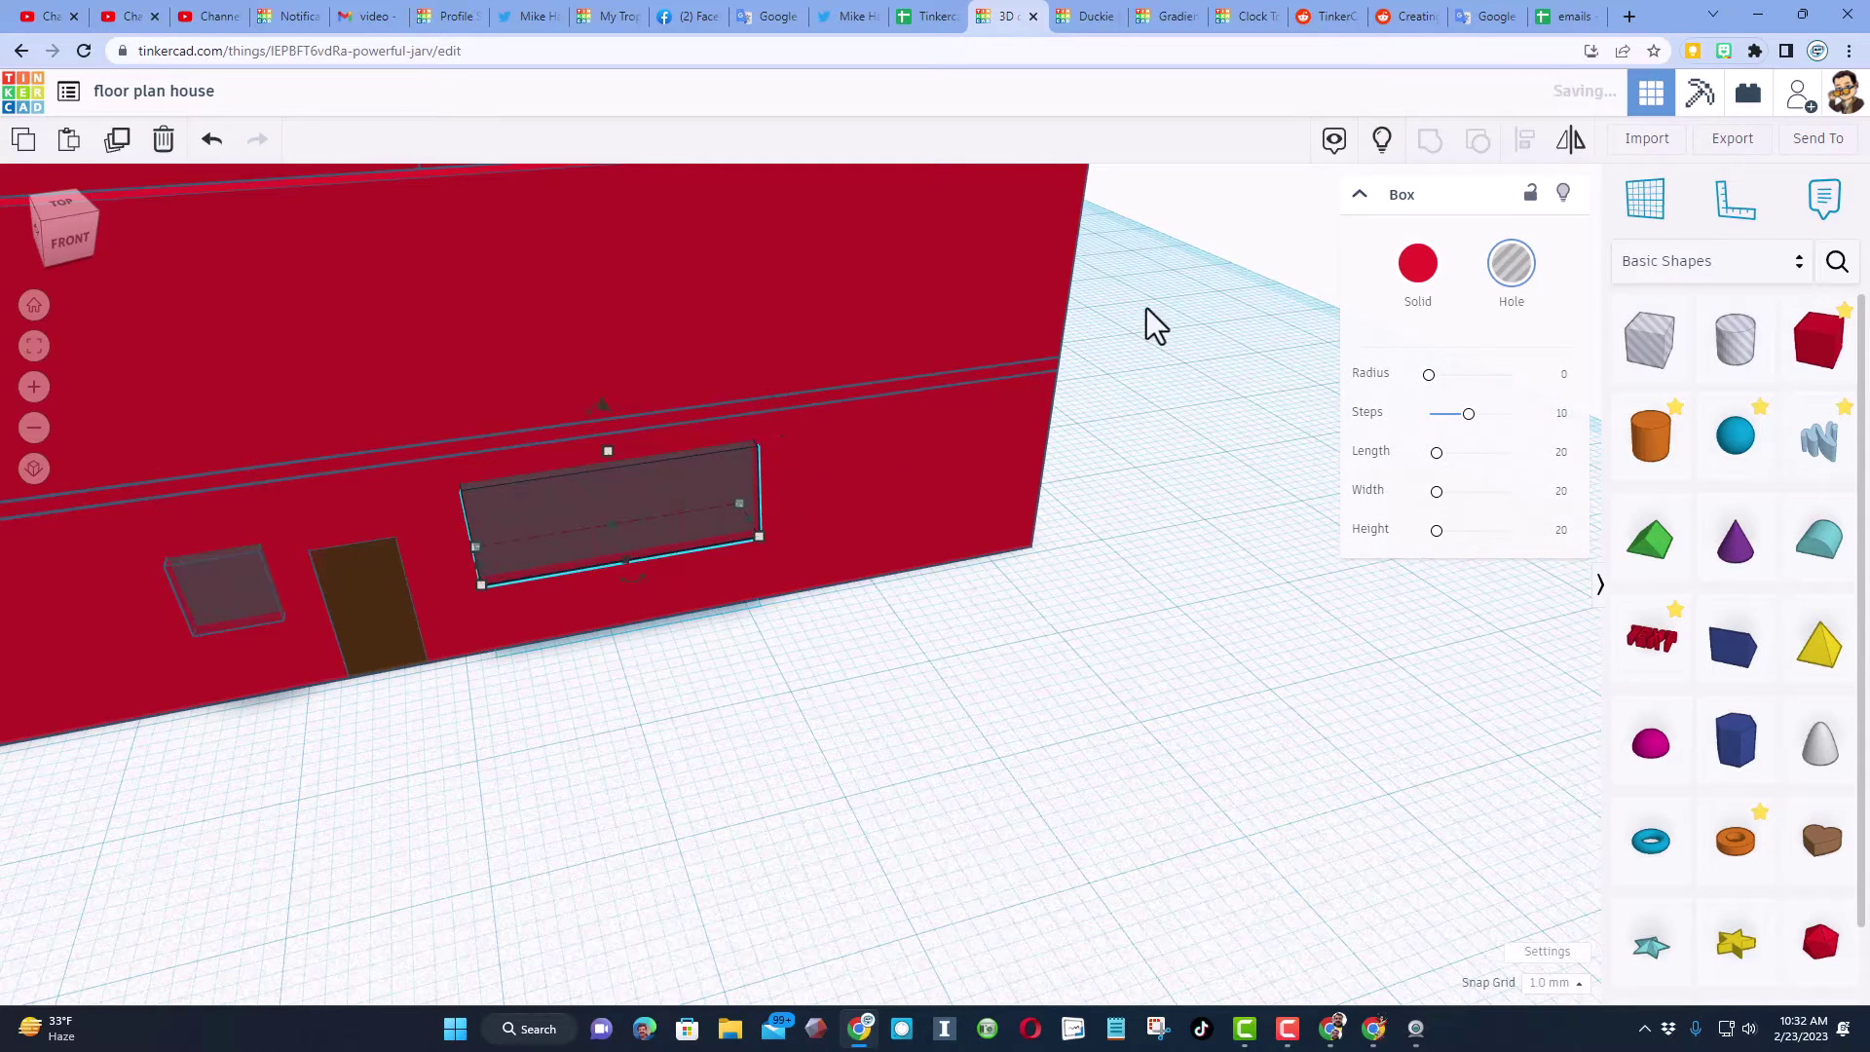
click(1226, 240)
Duplicate the wide window hole in place, lock the copy and make it a solid purple pane.
click(709, 519)
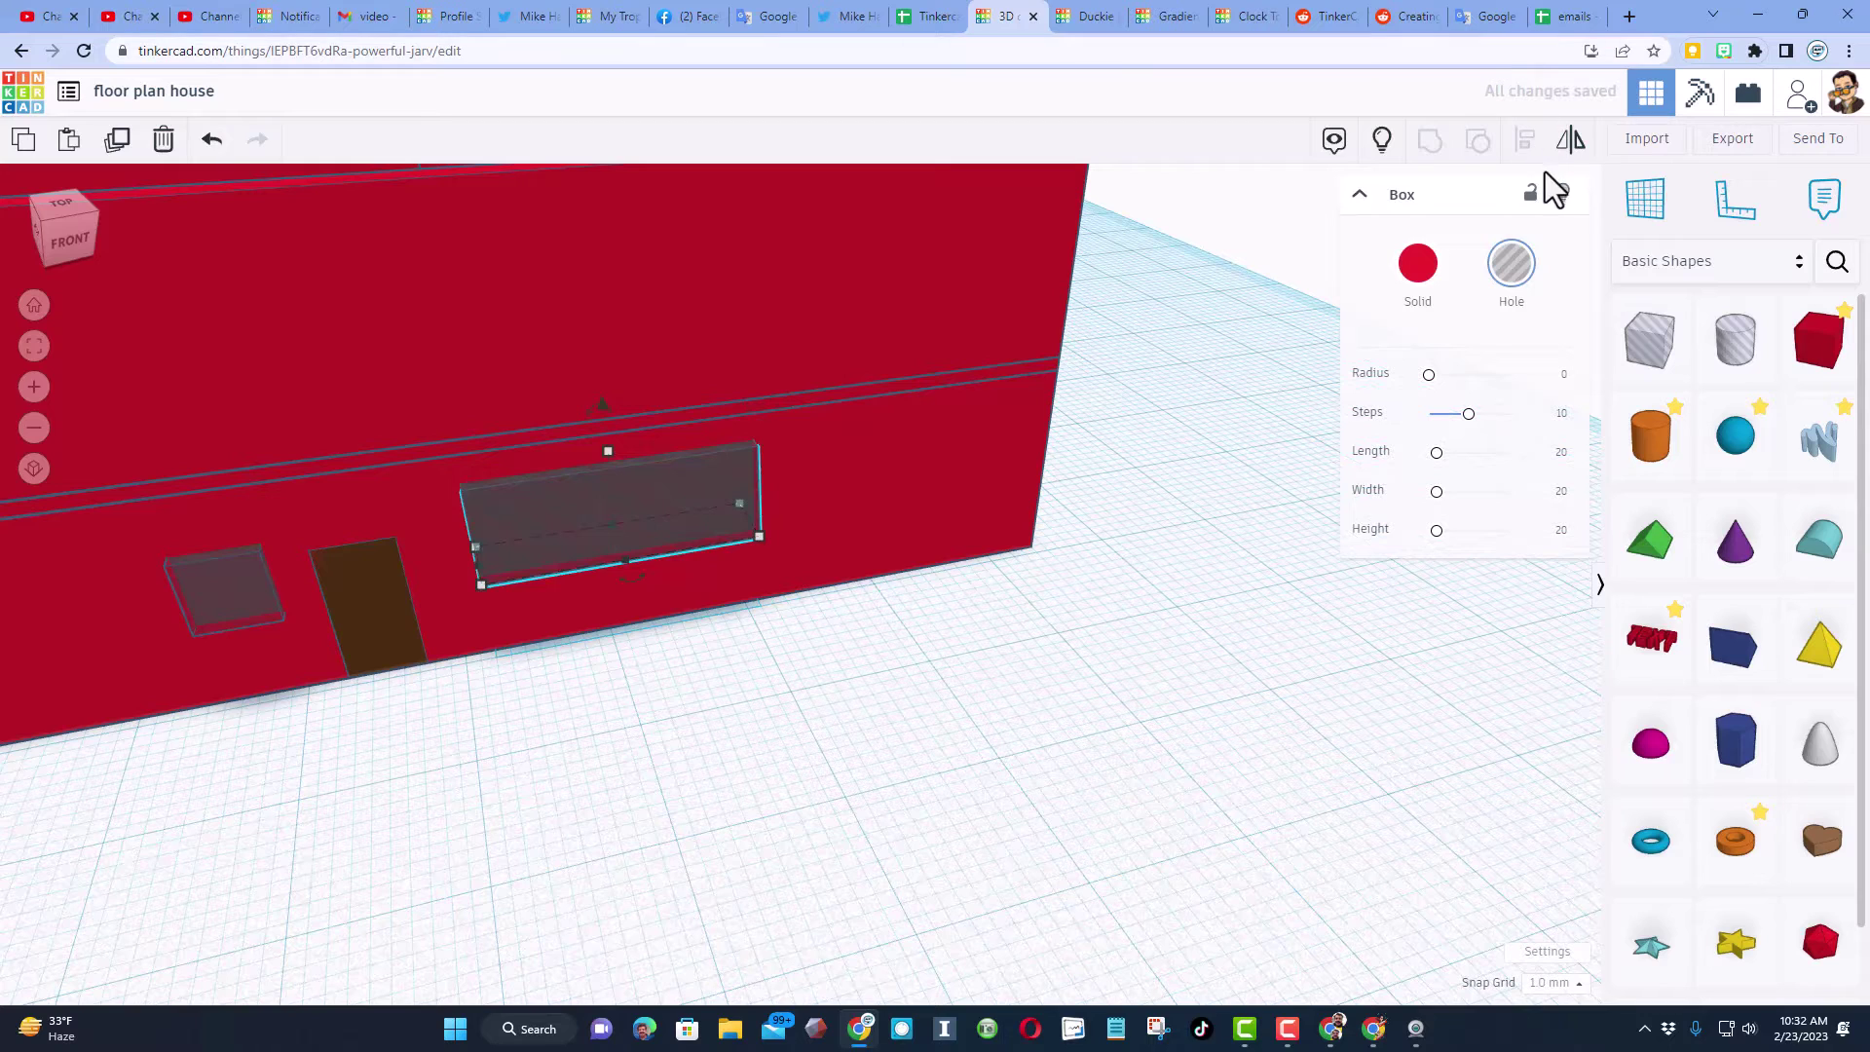
click(1525, 199)
click(1526, 199)
click(1403, 219)
click(1656, 349)
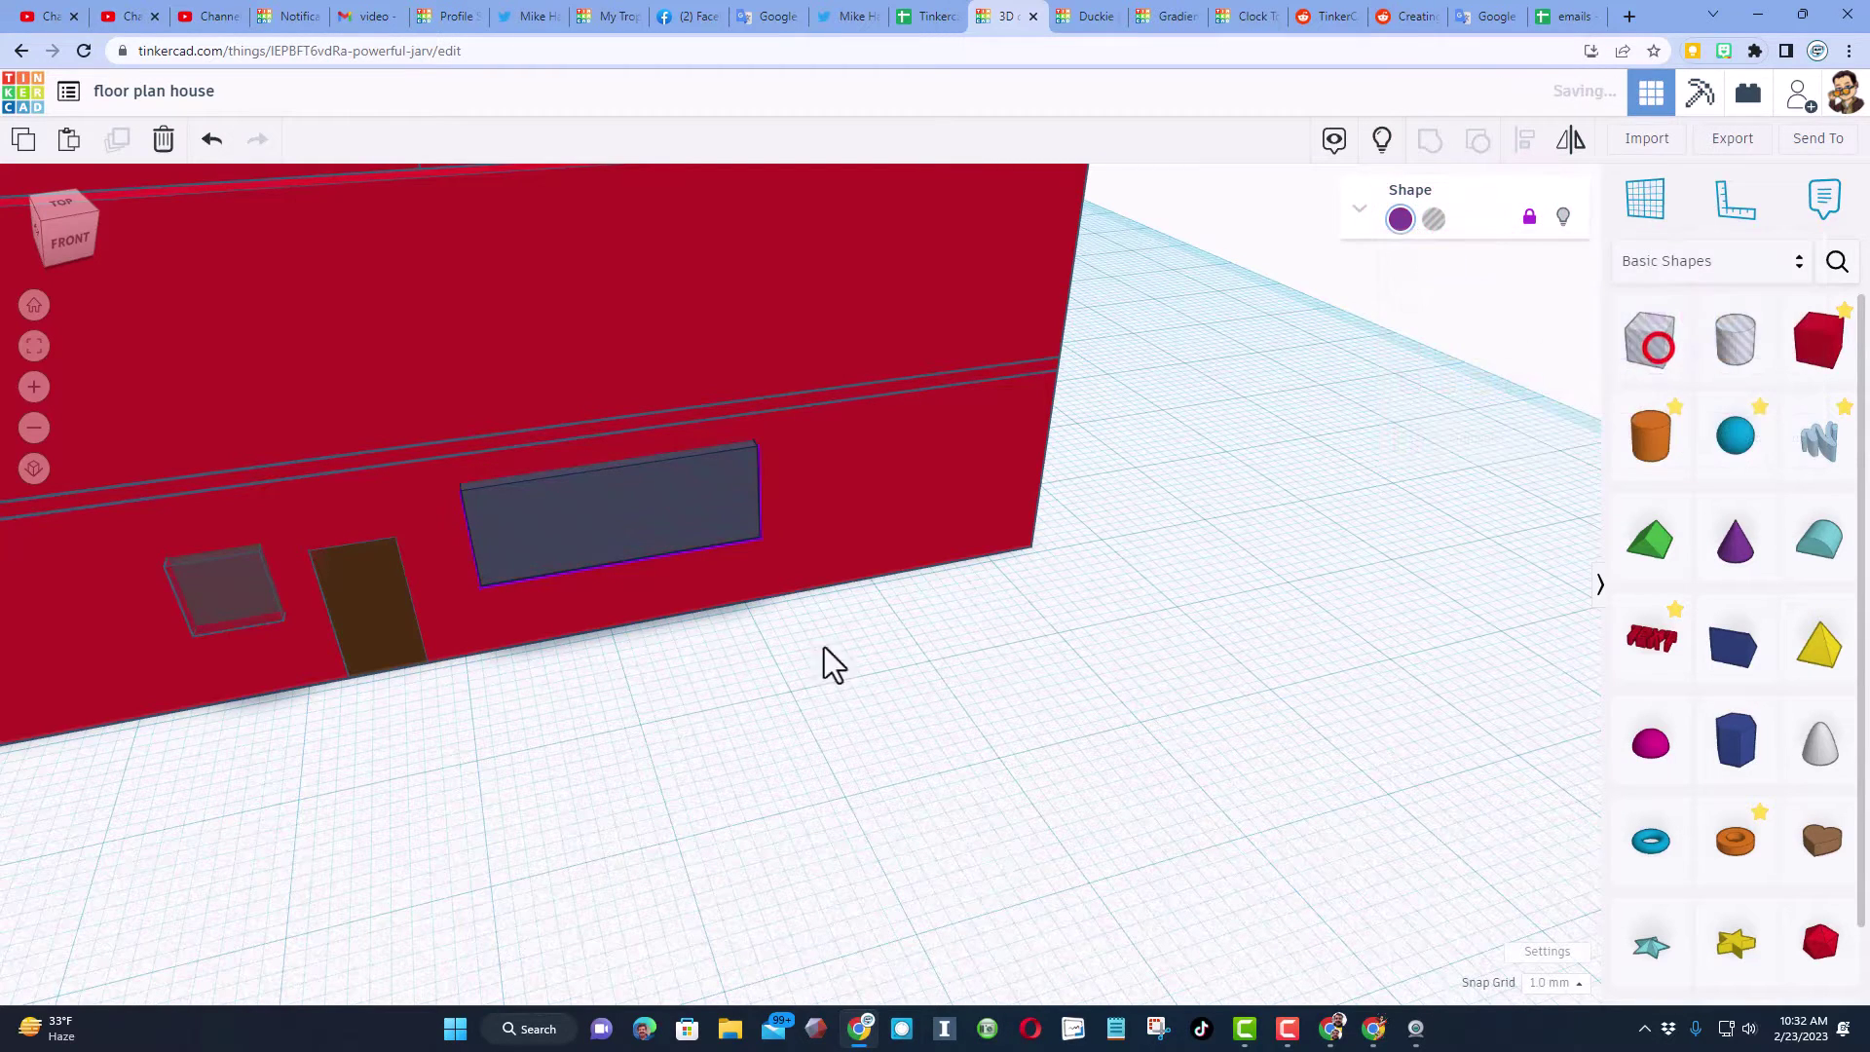
Duplicate the small window hole in place, lock the copy and make it a solid purple pane.
click(274, 613)
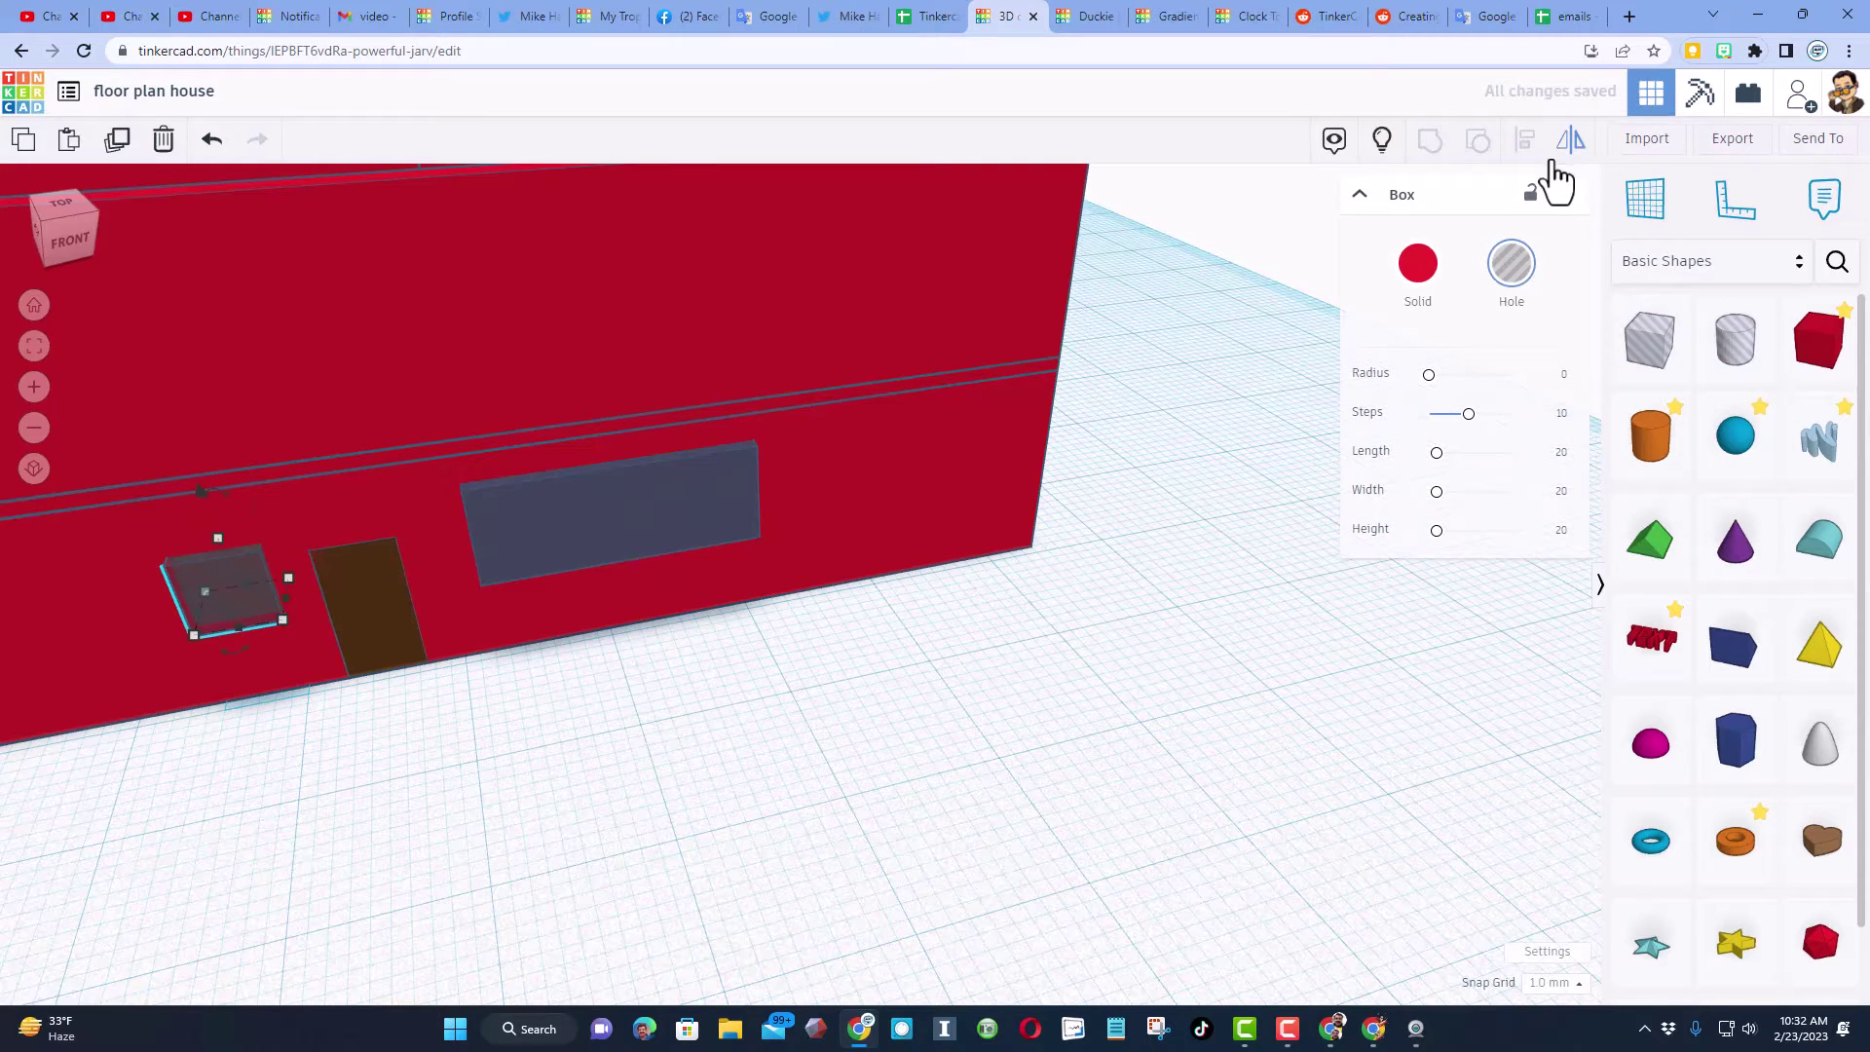
click(1529, 195)
click(1400, 220)
click(1656, 353)
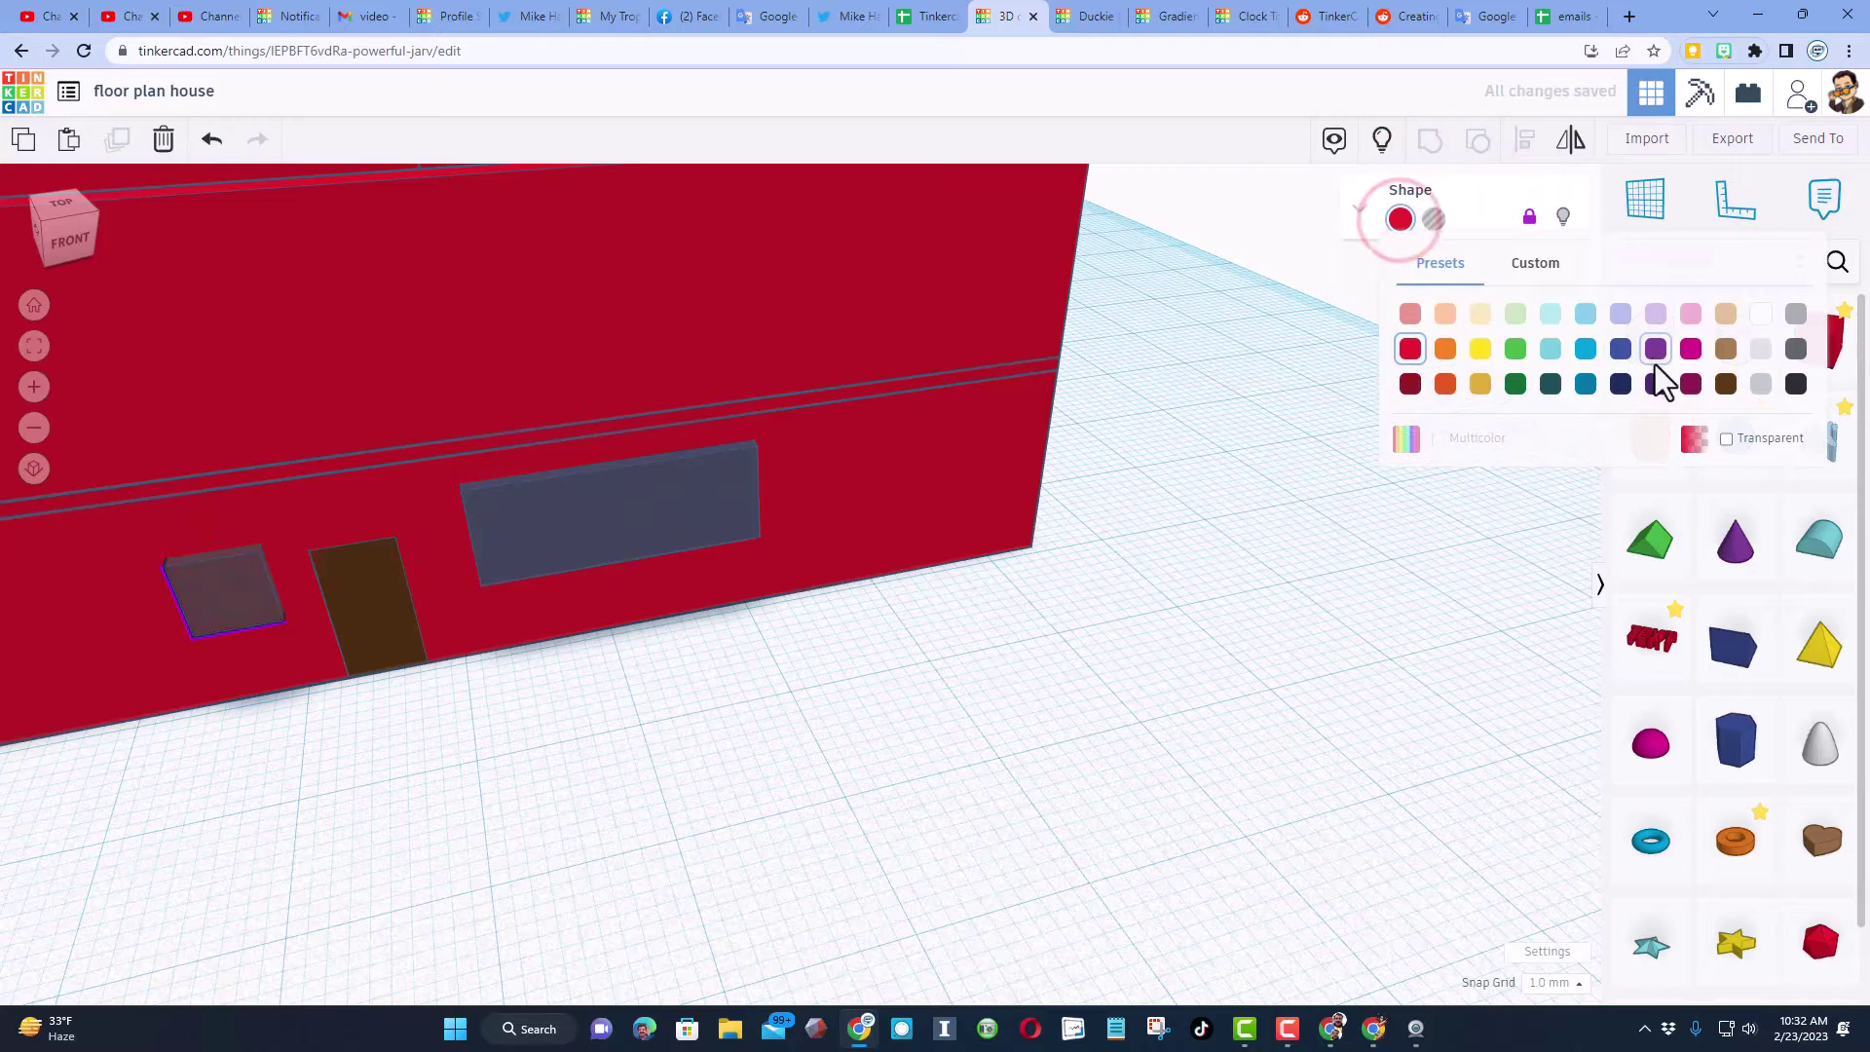
click(576, 793)
Show all hidden shapes again so the doorway hole returns to the front wall.
right_drag(559, 726, 635, 579)
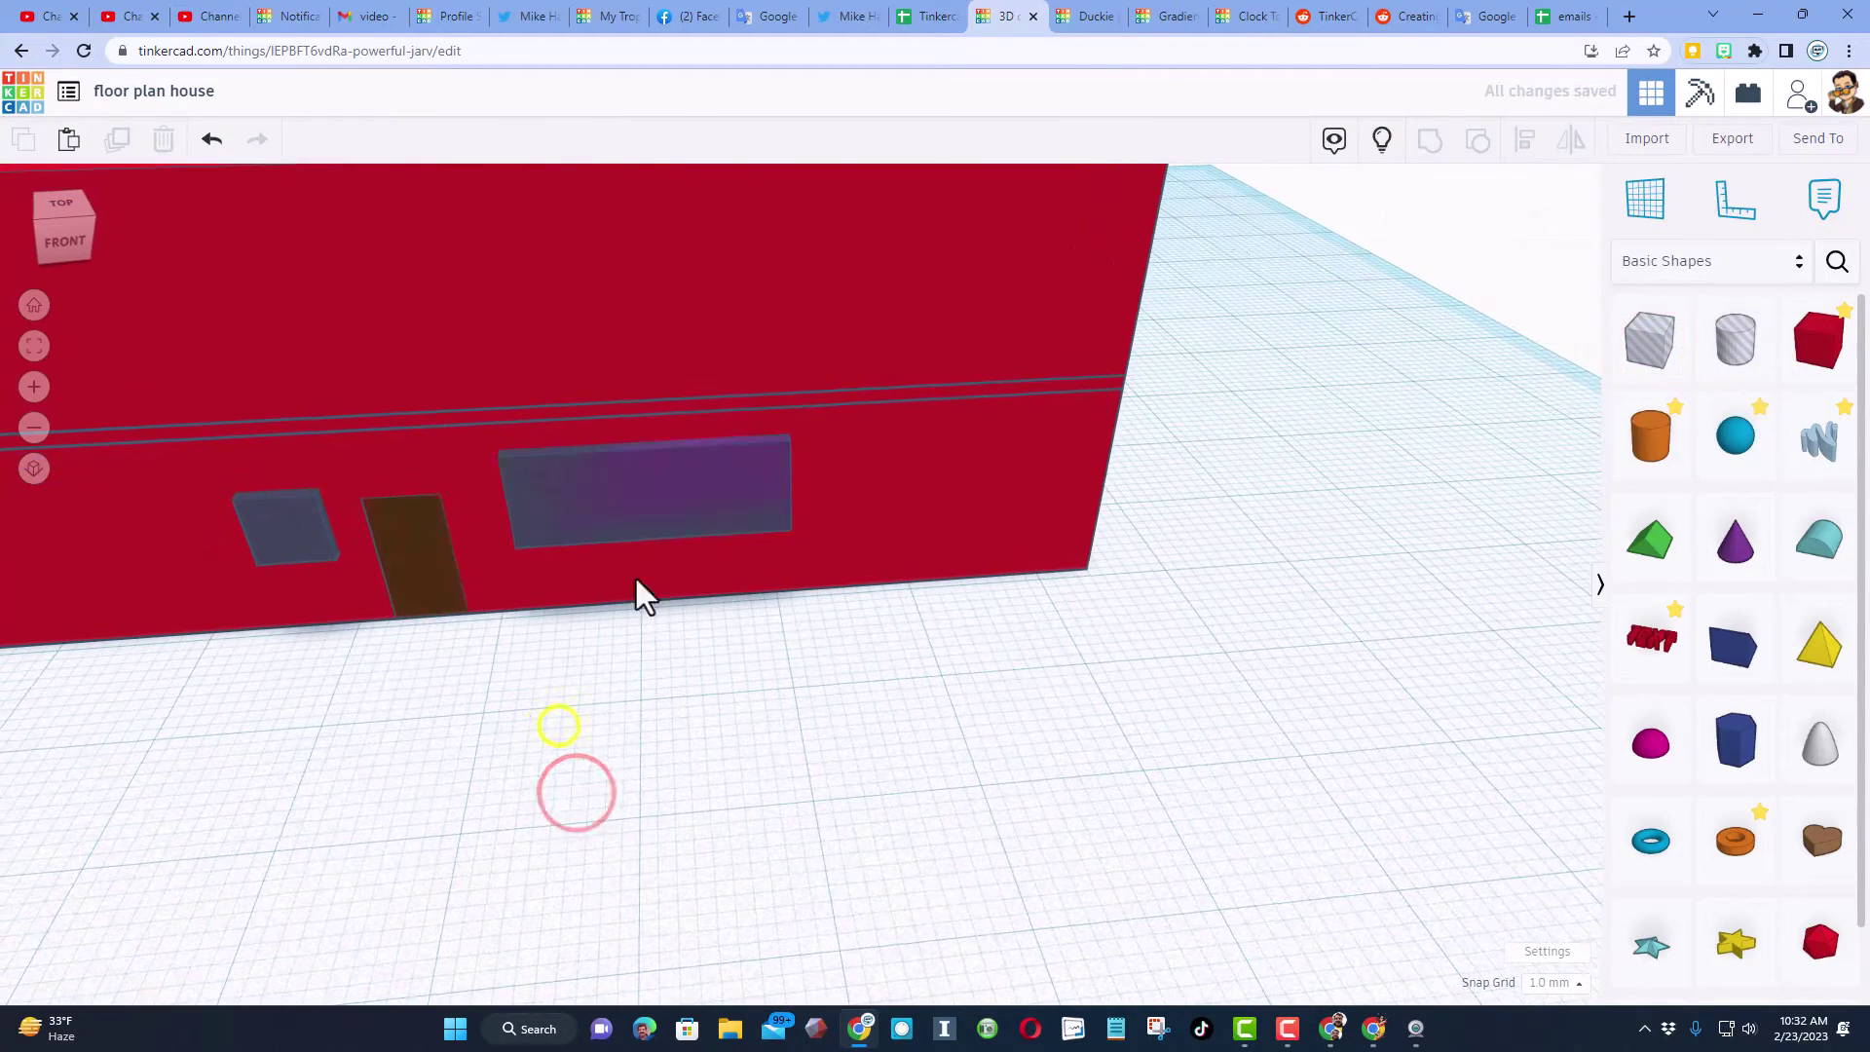
click(1382, 138)
scroll(885, 597, down, 4)
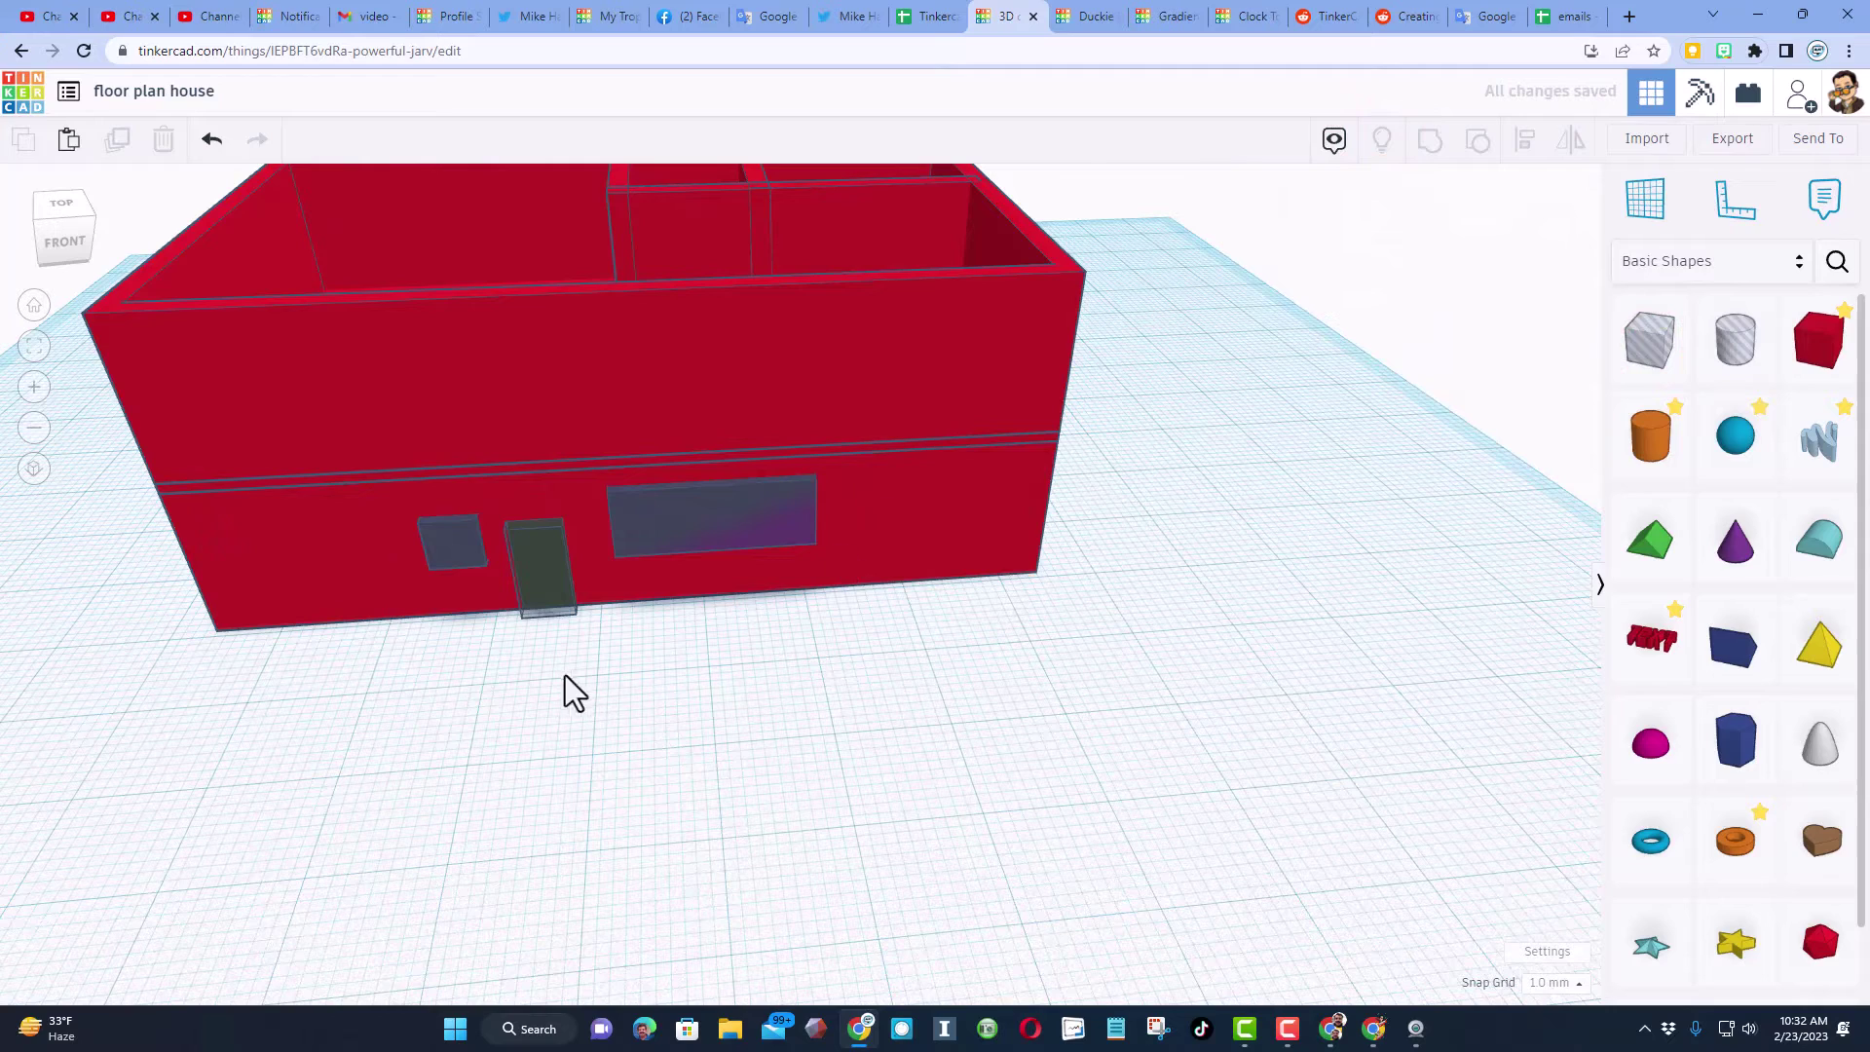
click(434, 681)
right_drag(535, 676, 559, 580)
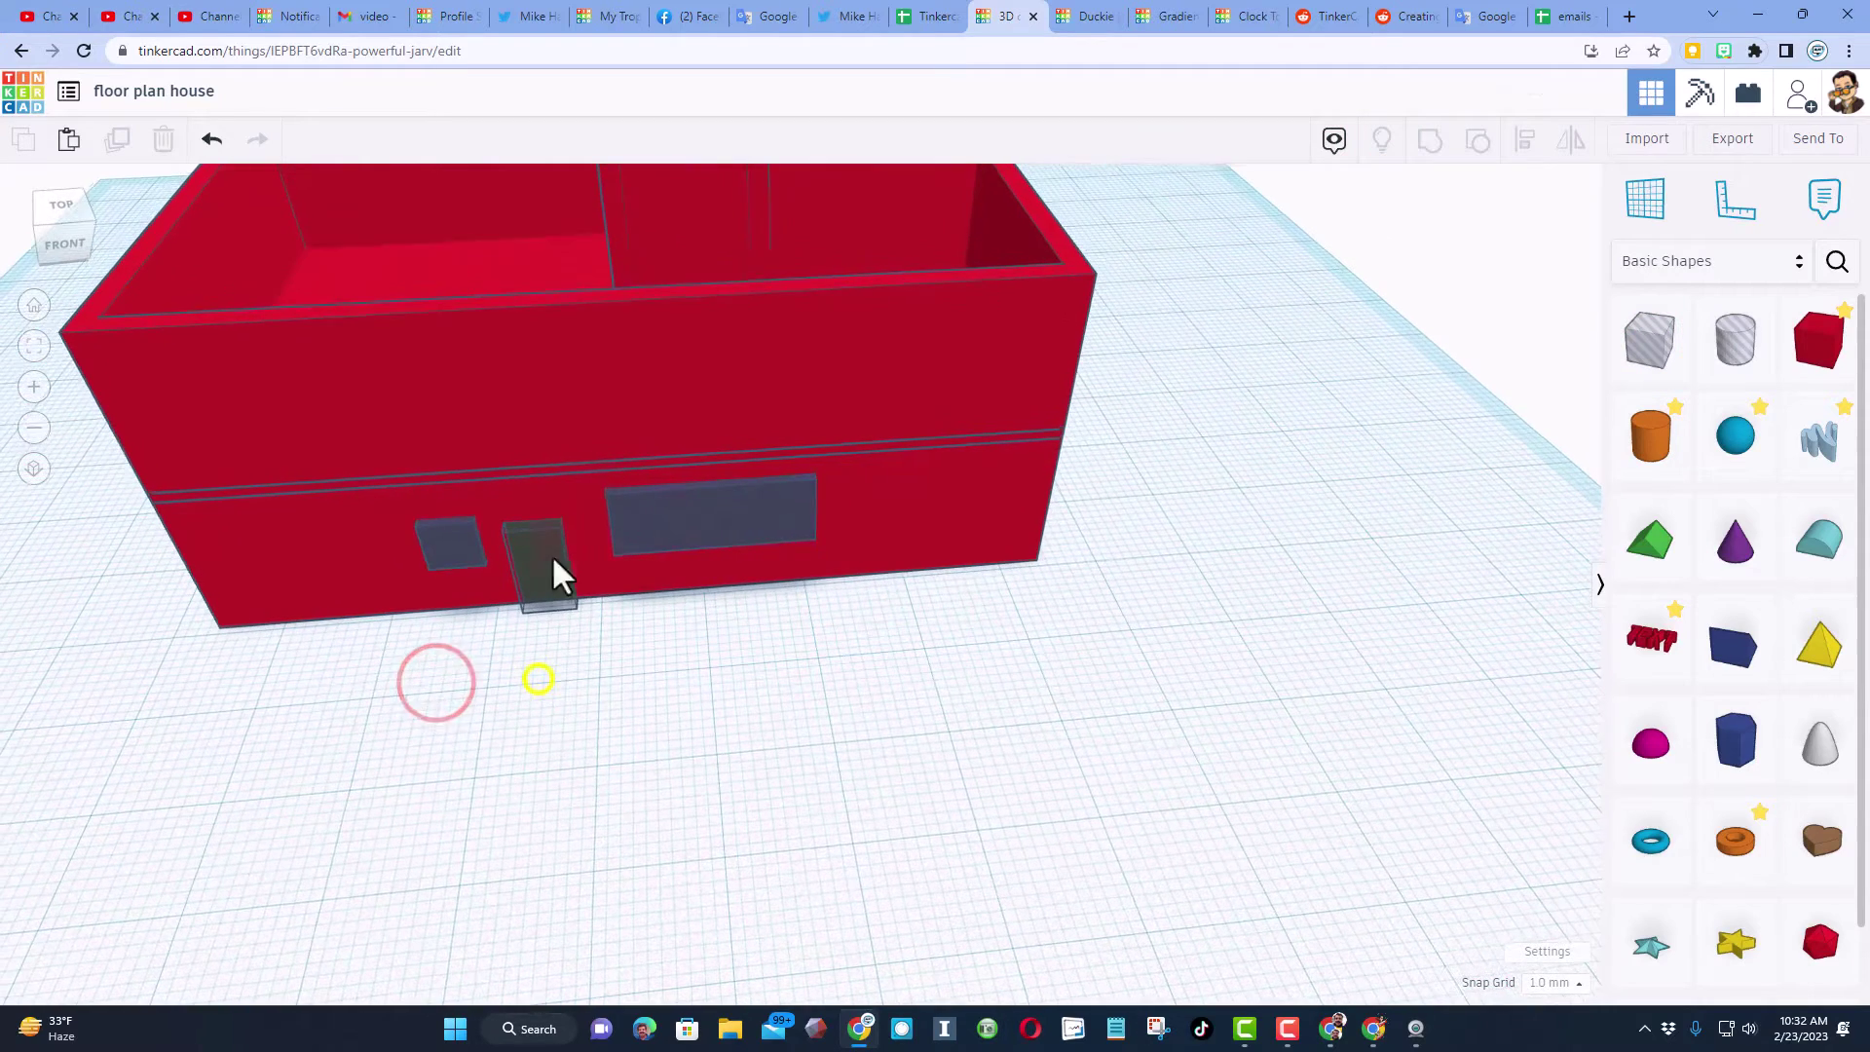
Hide the upper outer walls, the floor slab and the partitions behind the front wall, leaving the ground-floor outer walls exposed.
click(587, 417)
click(1563, 193)
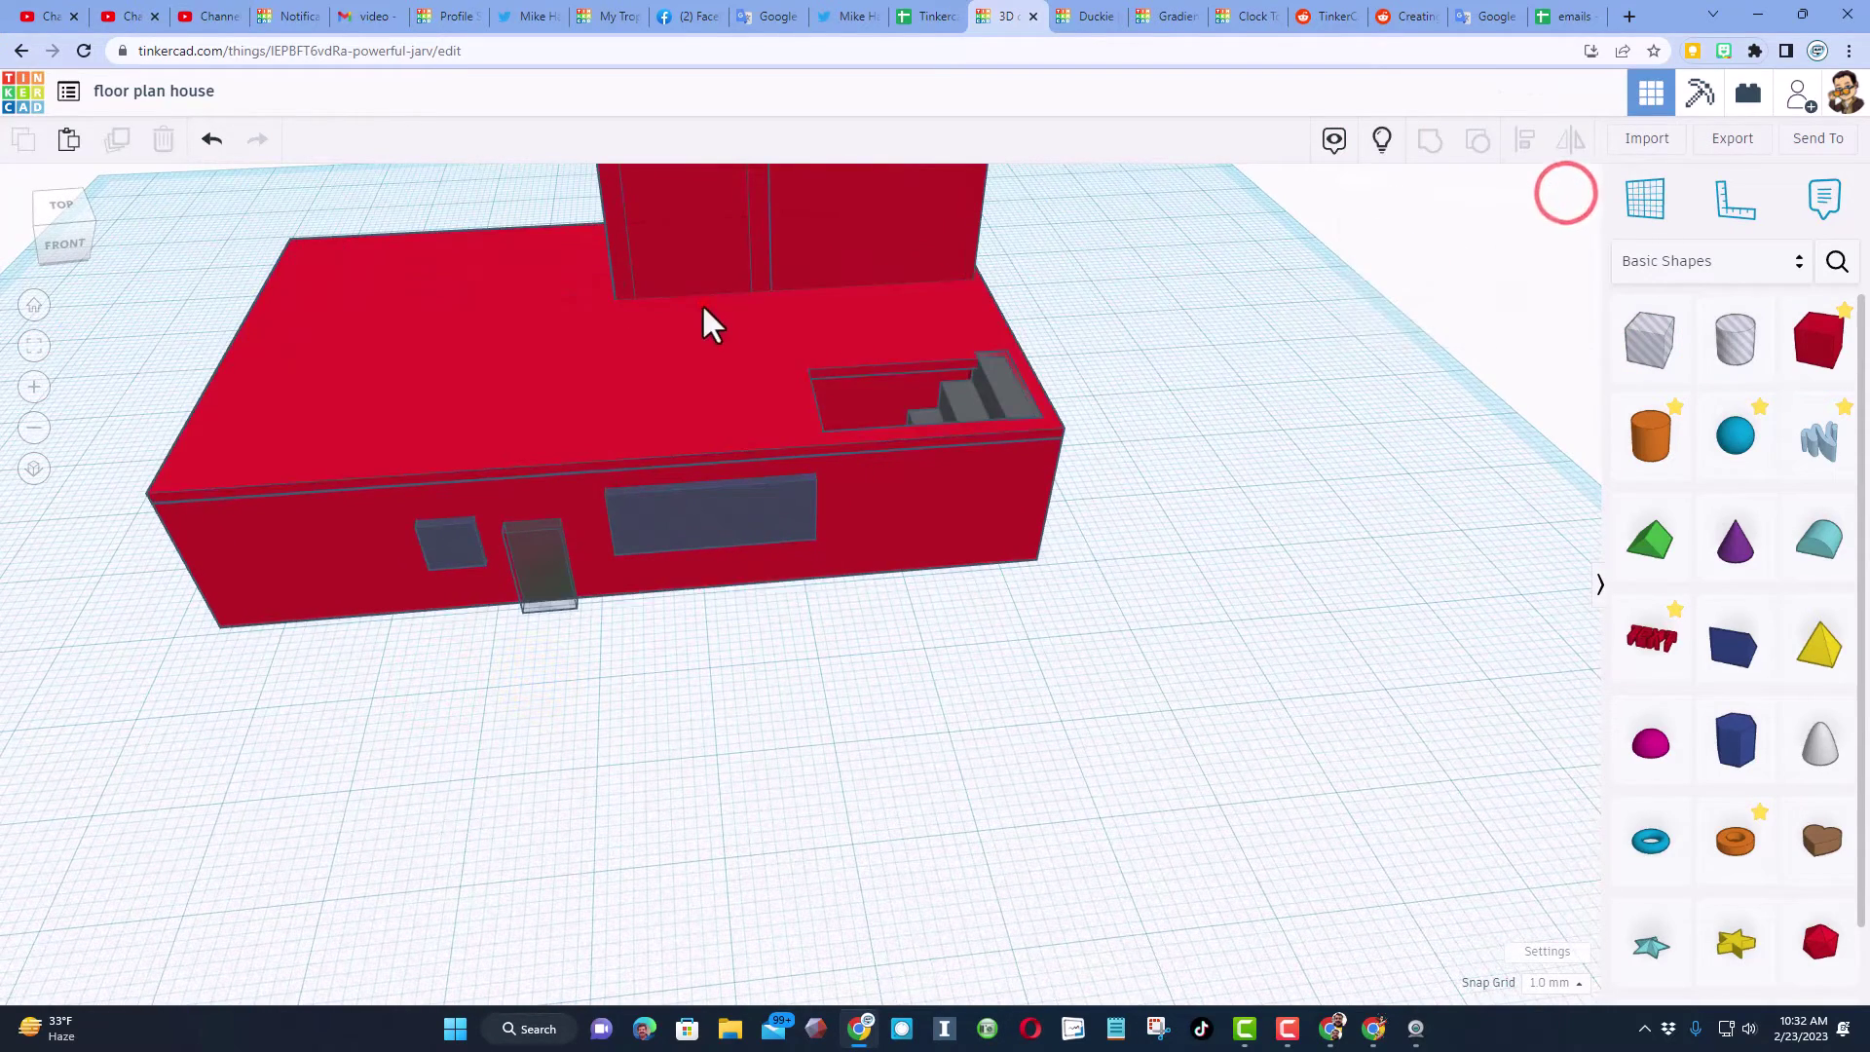
click(703, 305)
click(1563, 193)
right_drag(572, 407, 568, 456)
drag(531, 410, 731, 324)
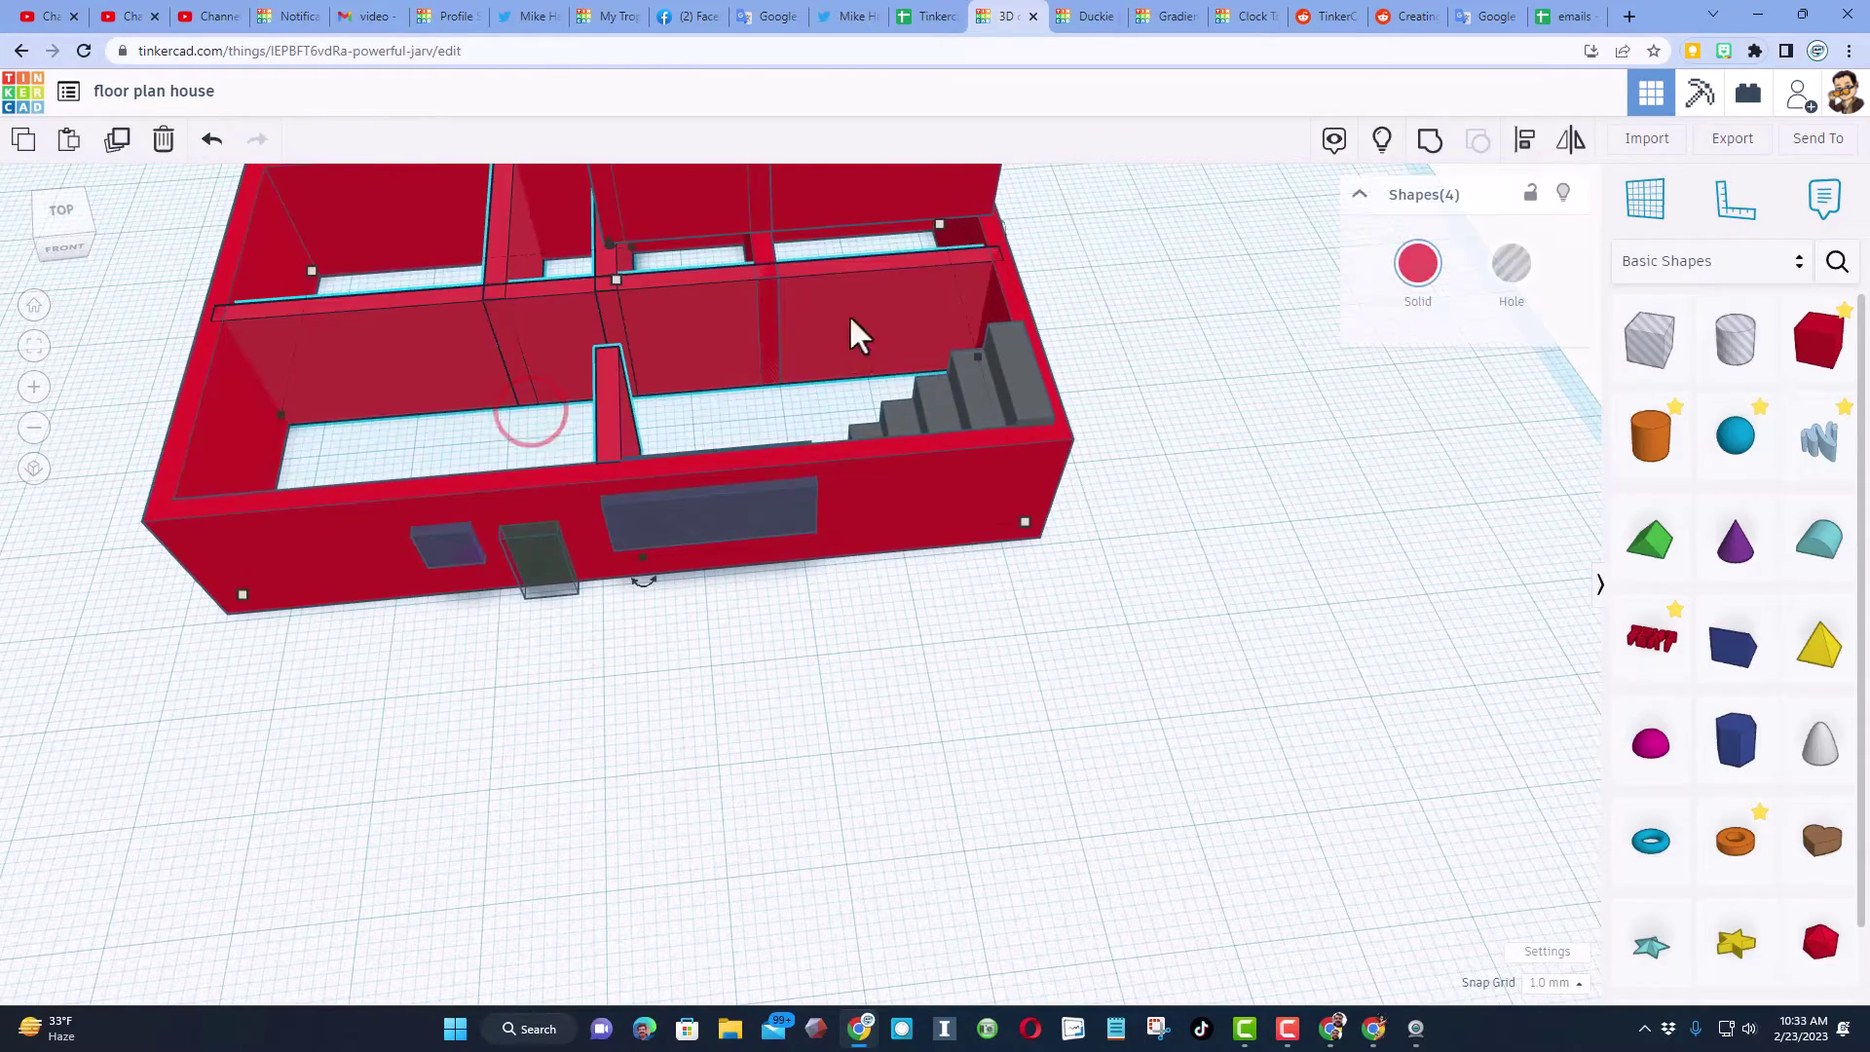
click(1562, 183)
right_drag(737, 618, 676, 709)
right_drag(471, 553, 451, 318)
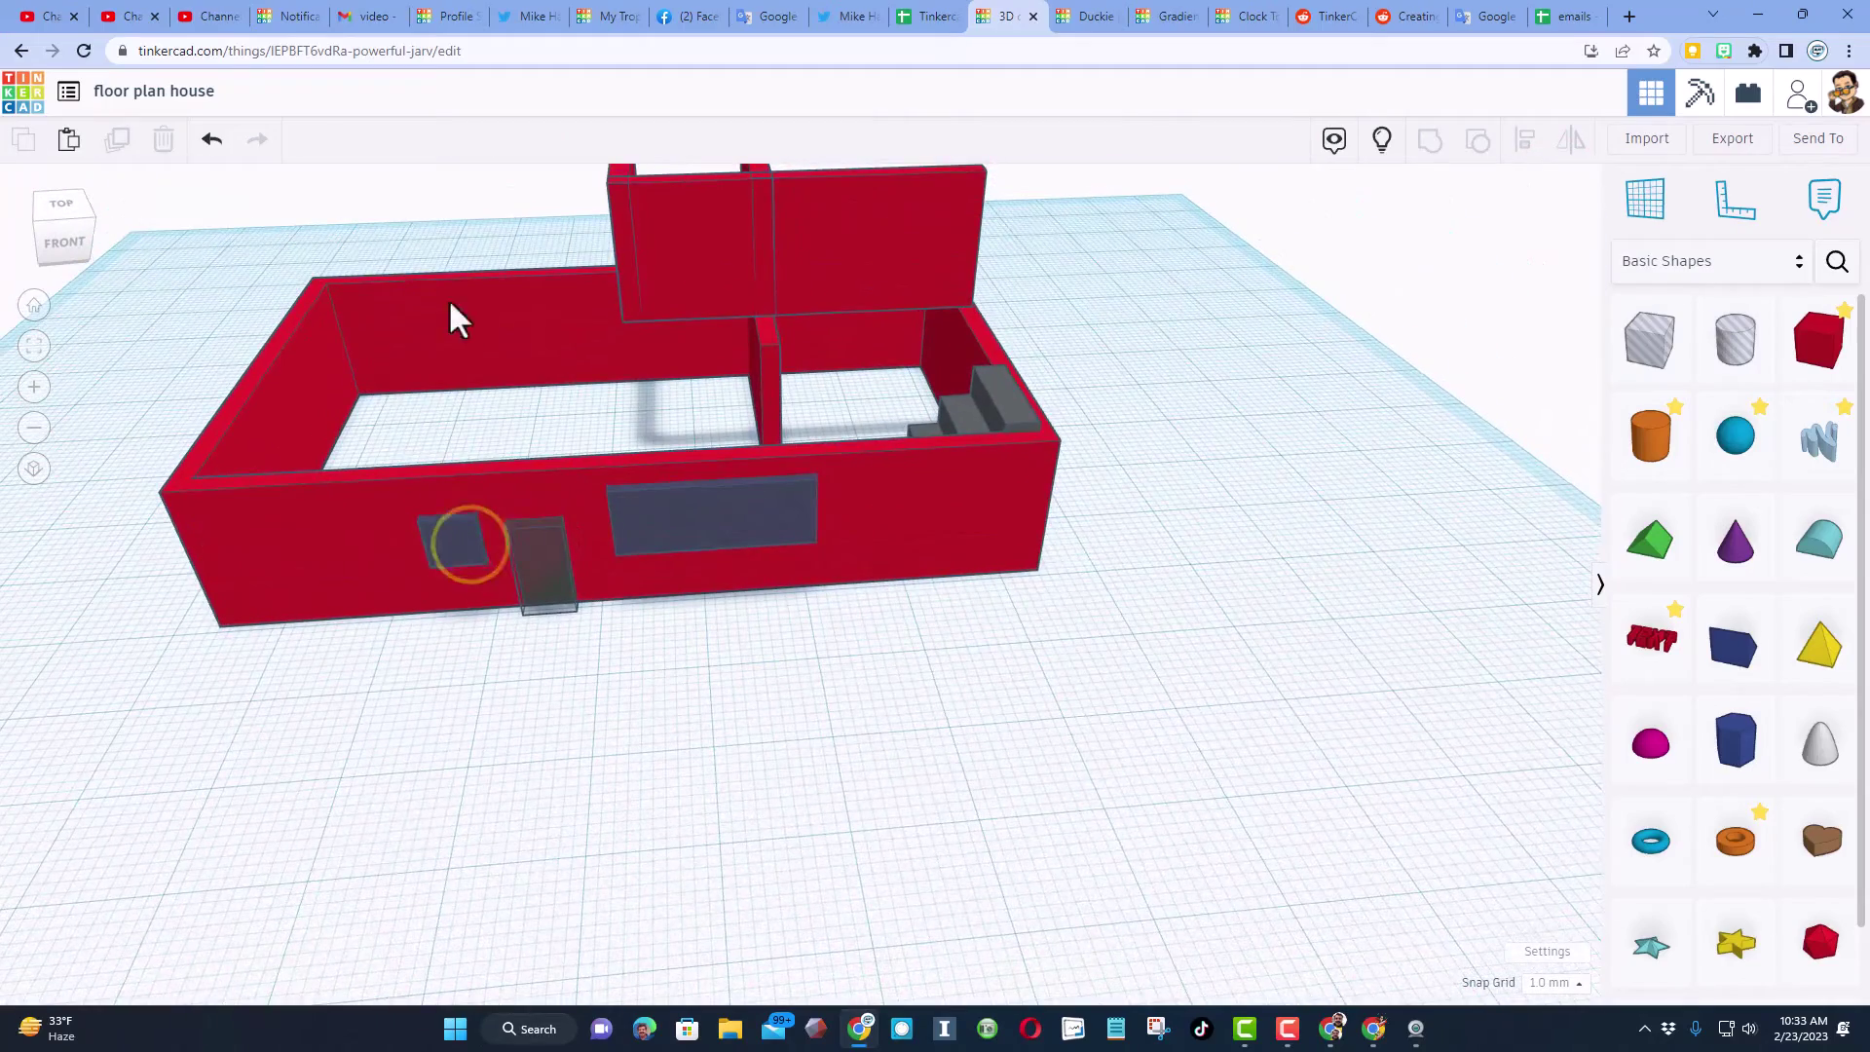
Group the ground-floor walls with the door and window holes to cut the openings, and unlock the resulting shapes.
right_drag(969, 641, 251, 409)
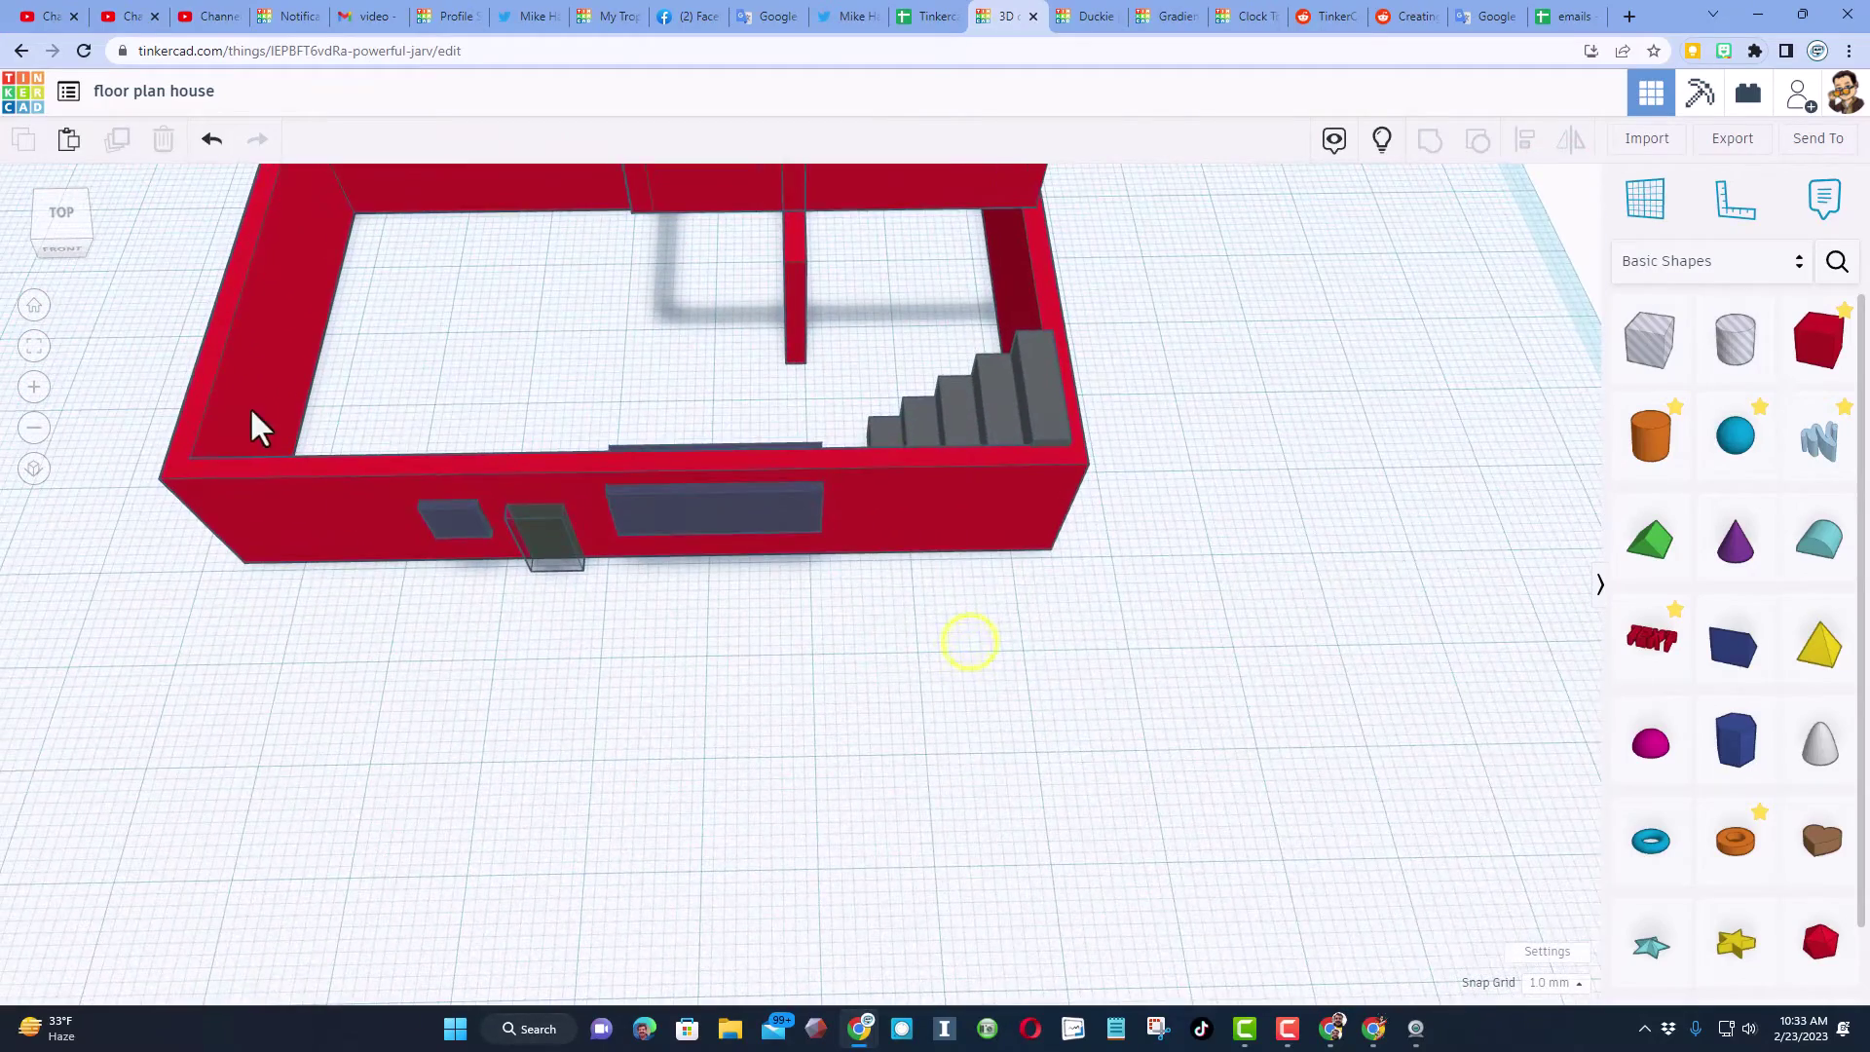
drag(448, 400, 726, 576)
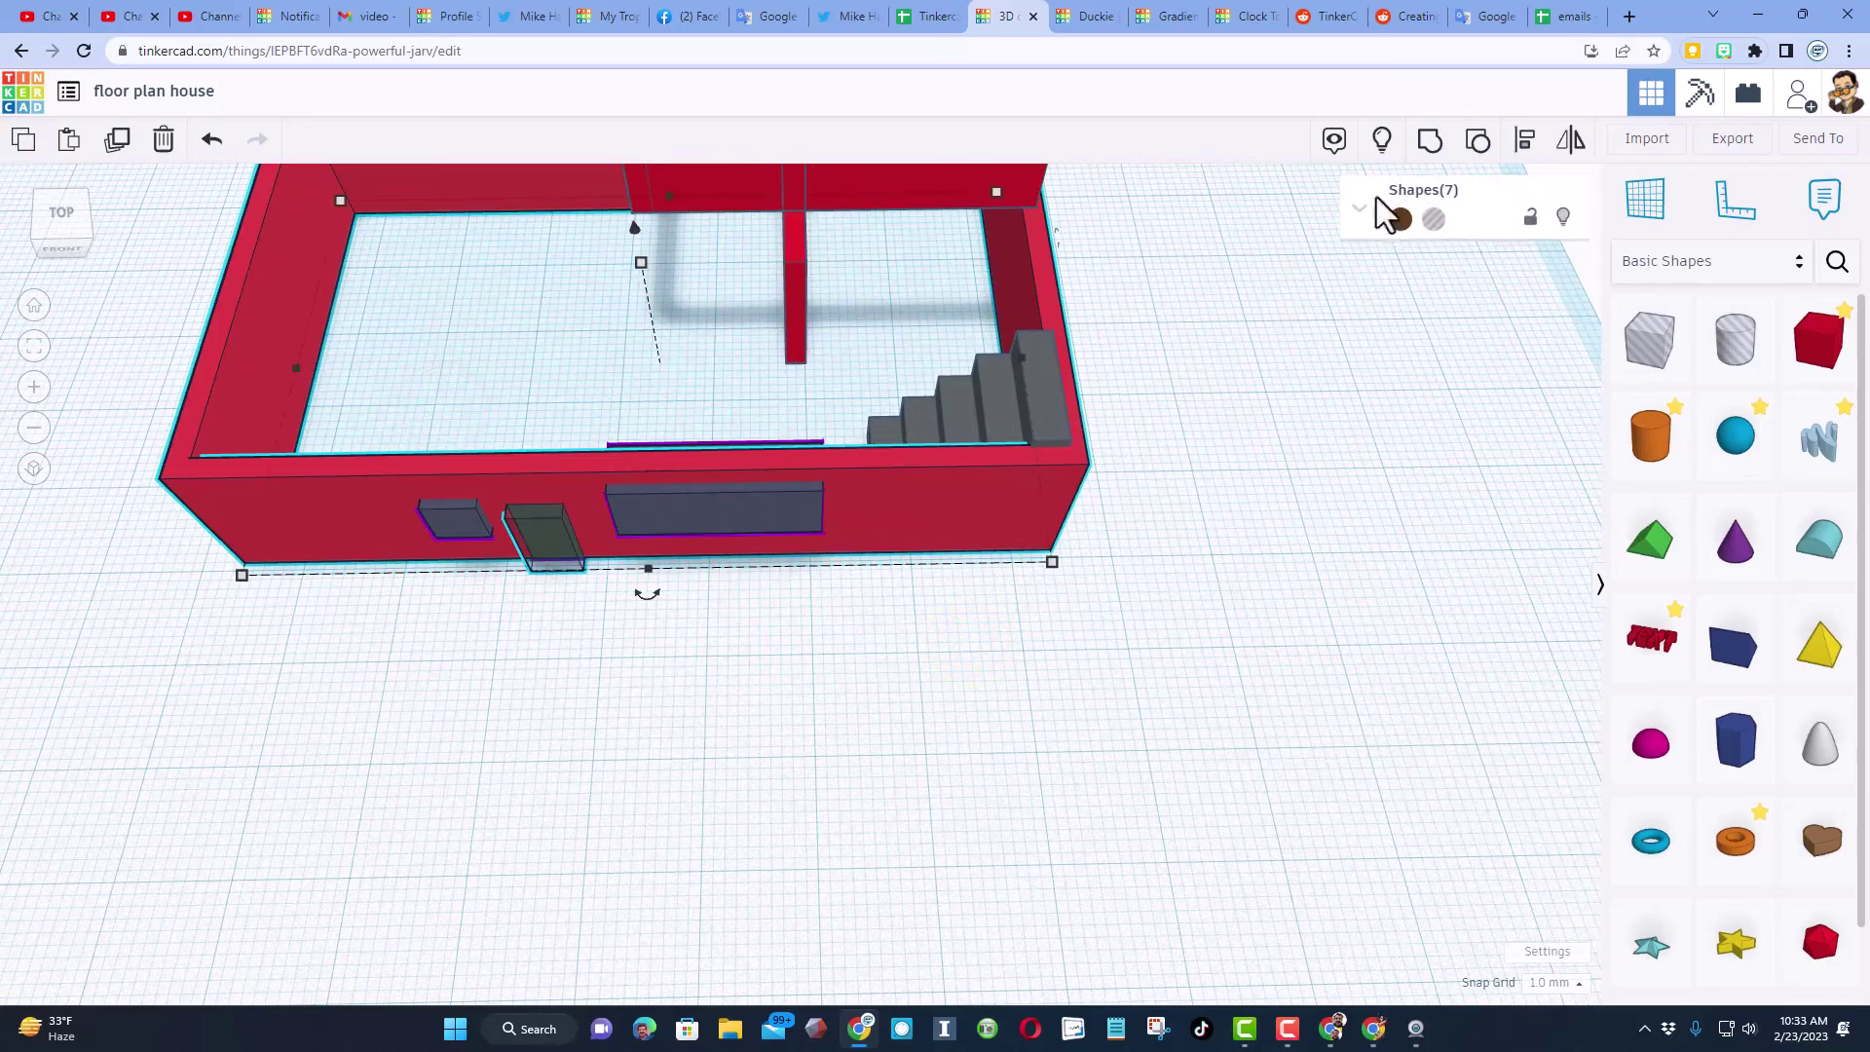
click(1429, 156)
scroll(672, 645, up, 3)
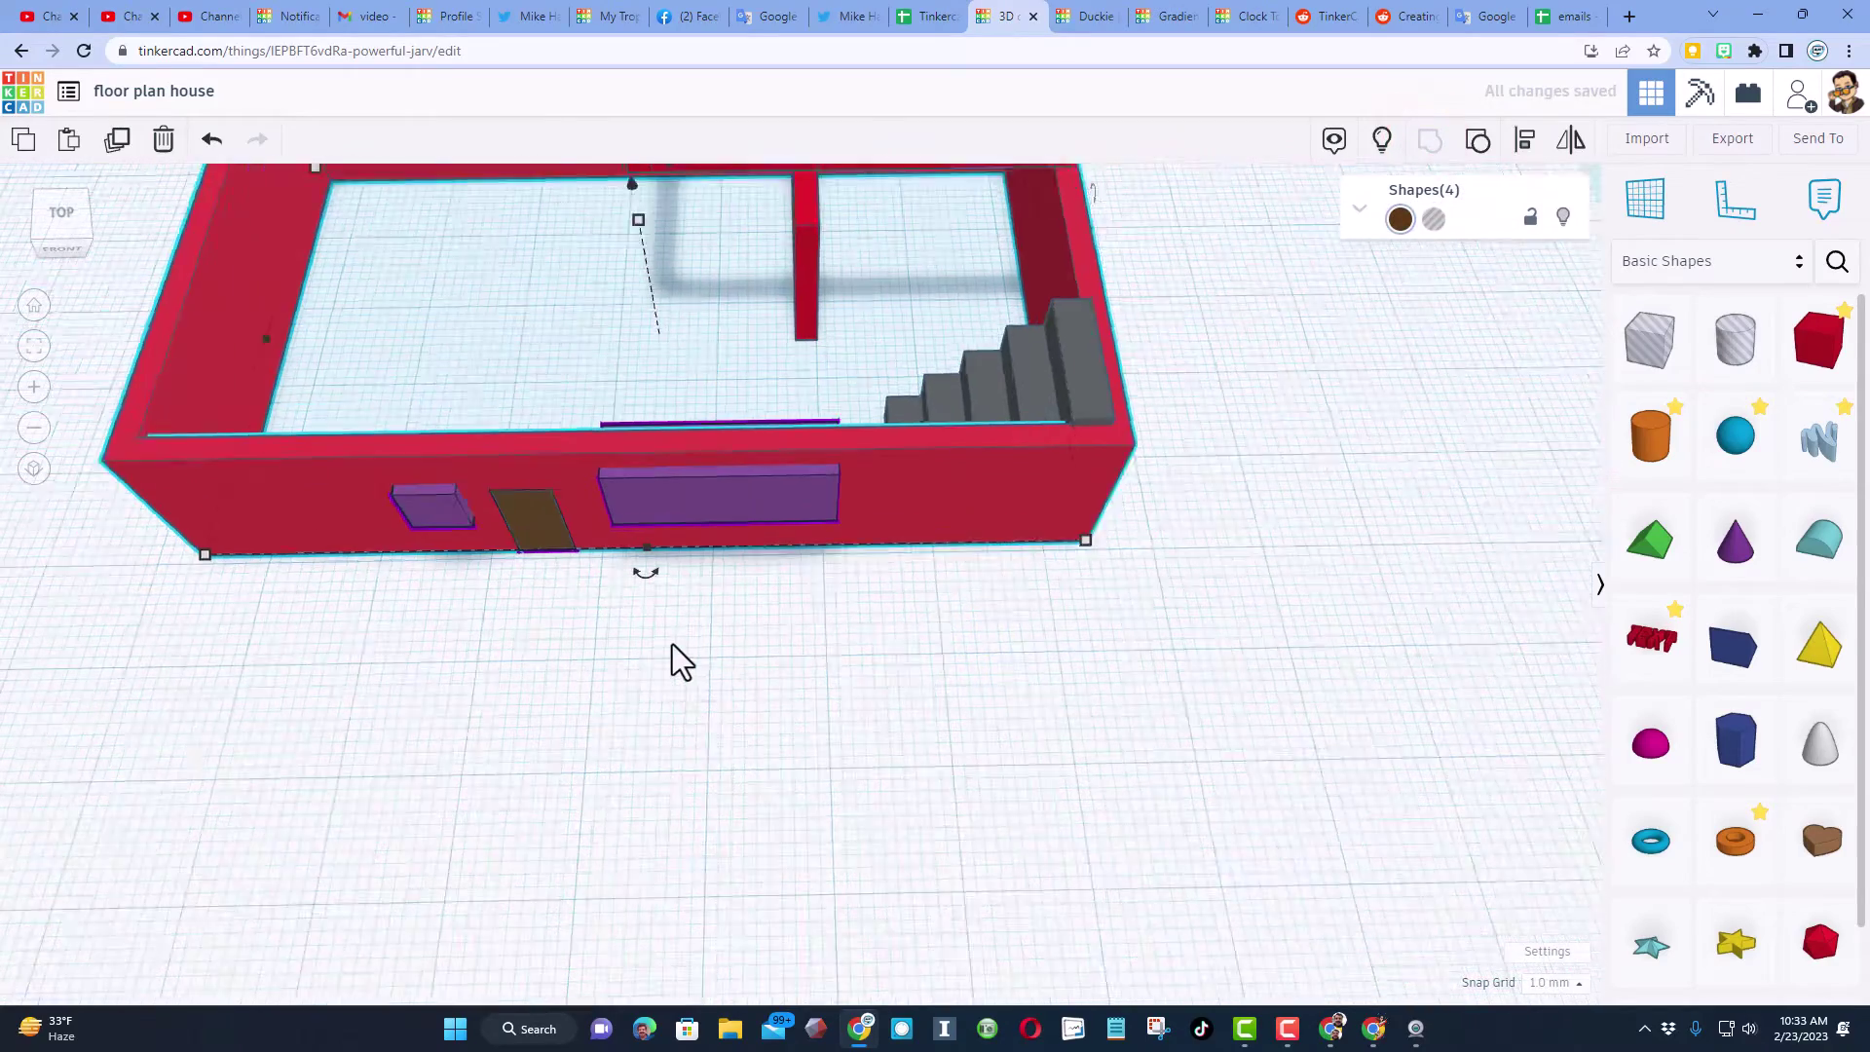
scroll(679, 623, up, 5)
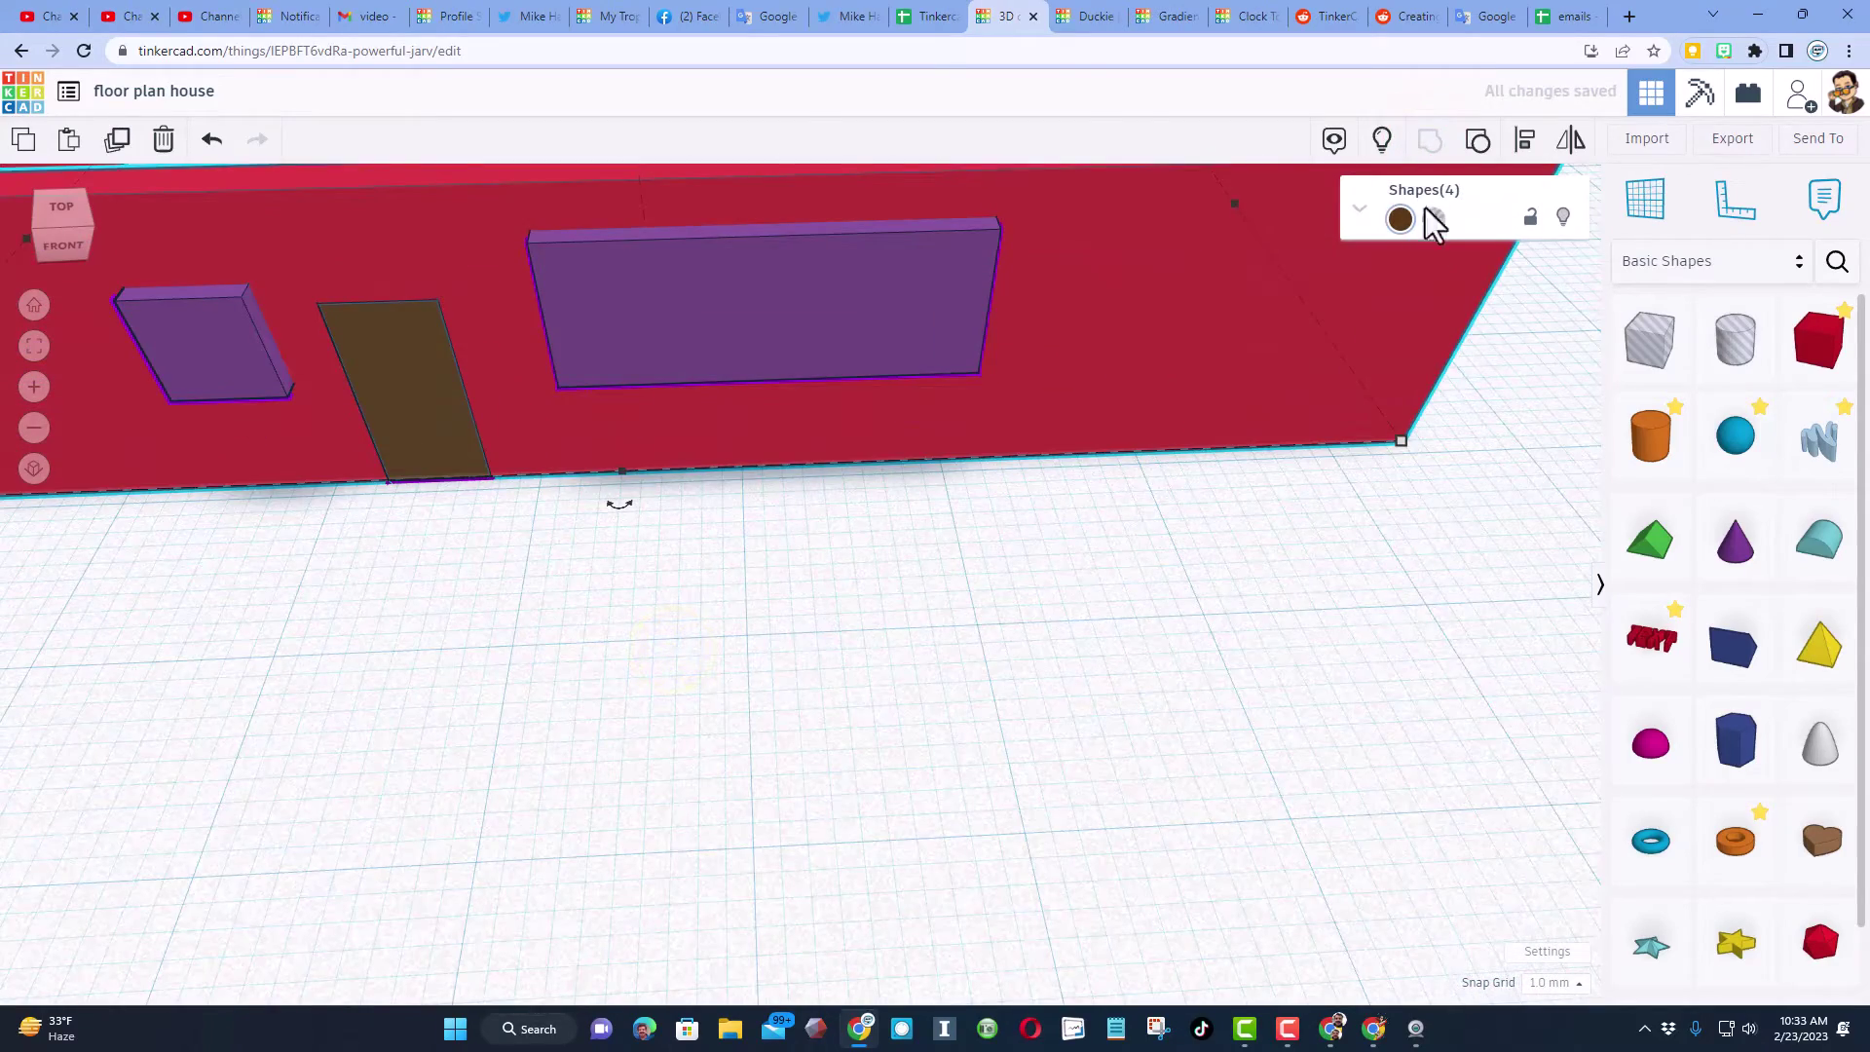
click(1526, 217)
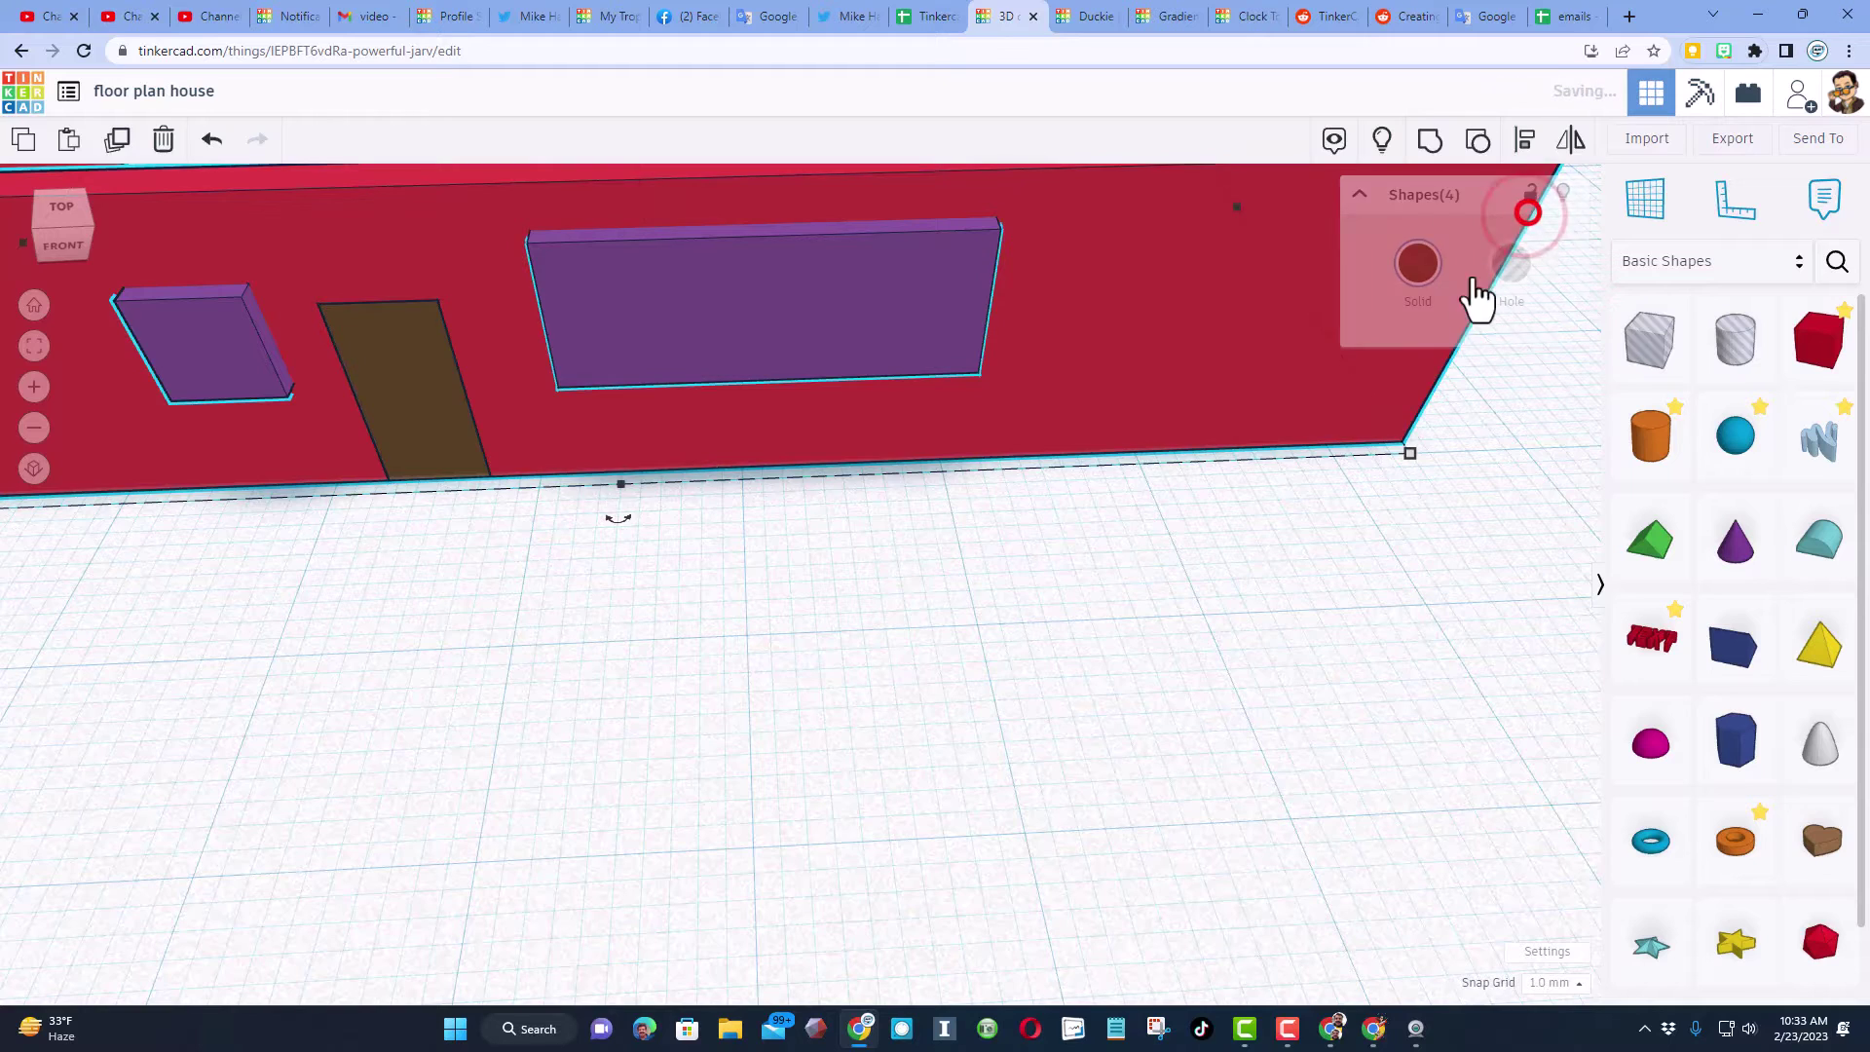
click(1159, 502)
Make the wide purple window pane transparent and push it back into its opening in the front wall.
right_drag(877, 634, 804, 296)
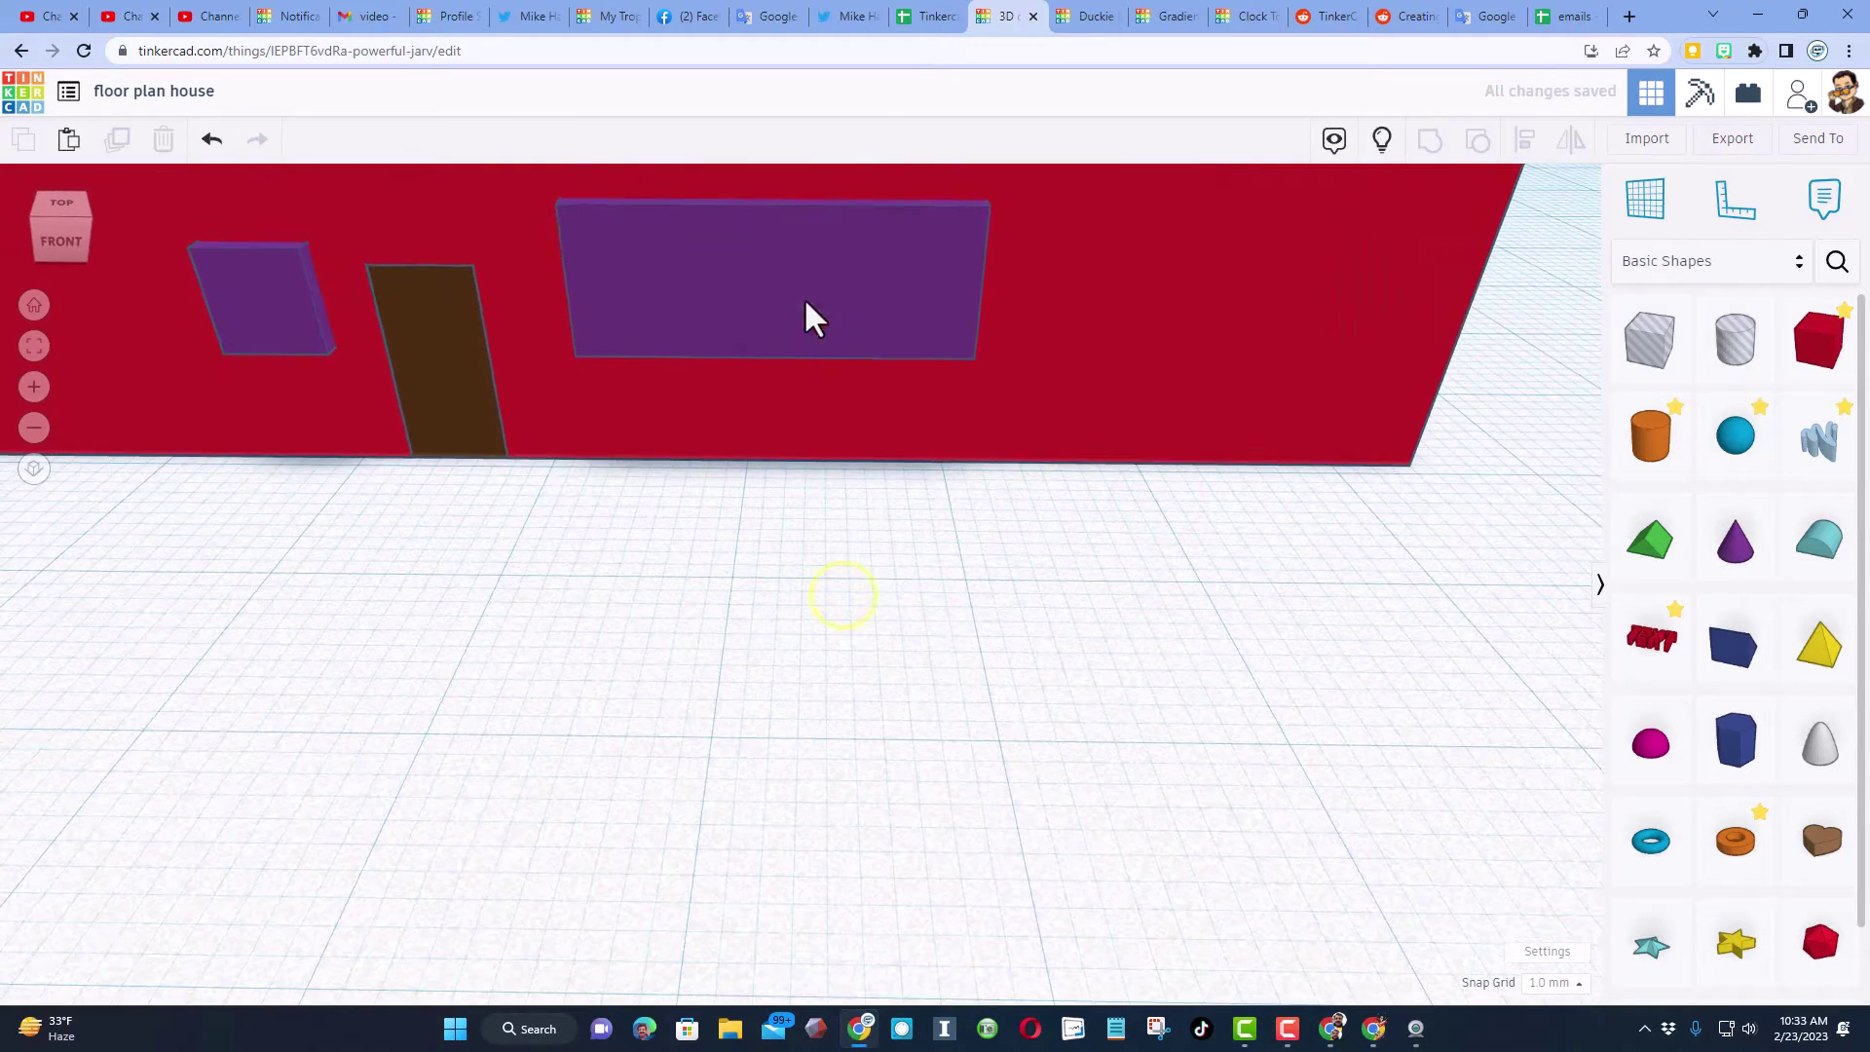
click(803, 292)
key(t)
right_drag(765, 473, 732, 326)
drag(731, 327, 747, 350)
Make the small purple window pane transparent and push it back into its opening beside the door.
click(246, 413)
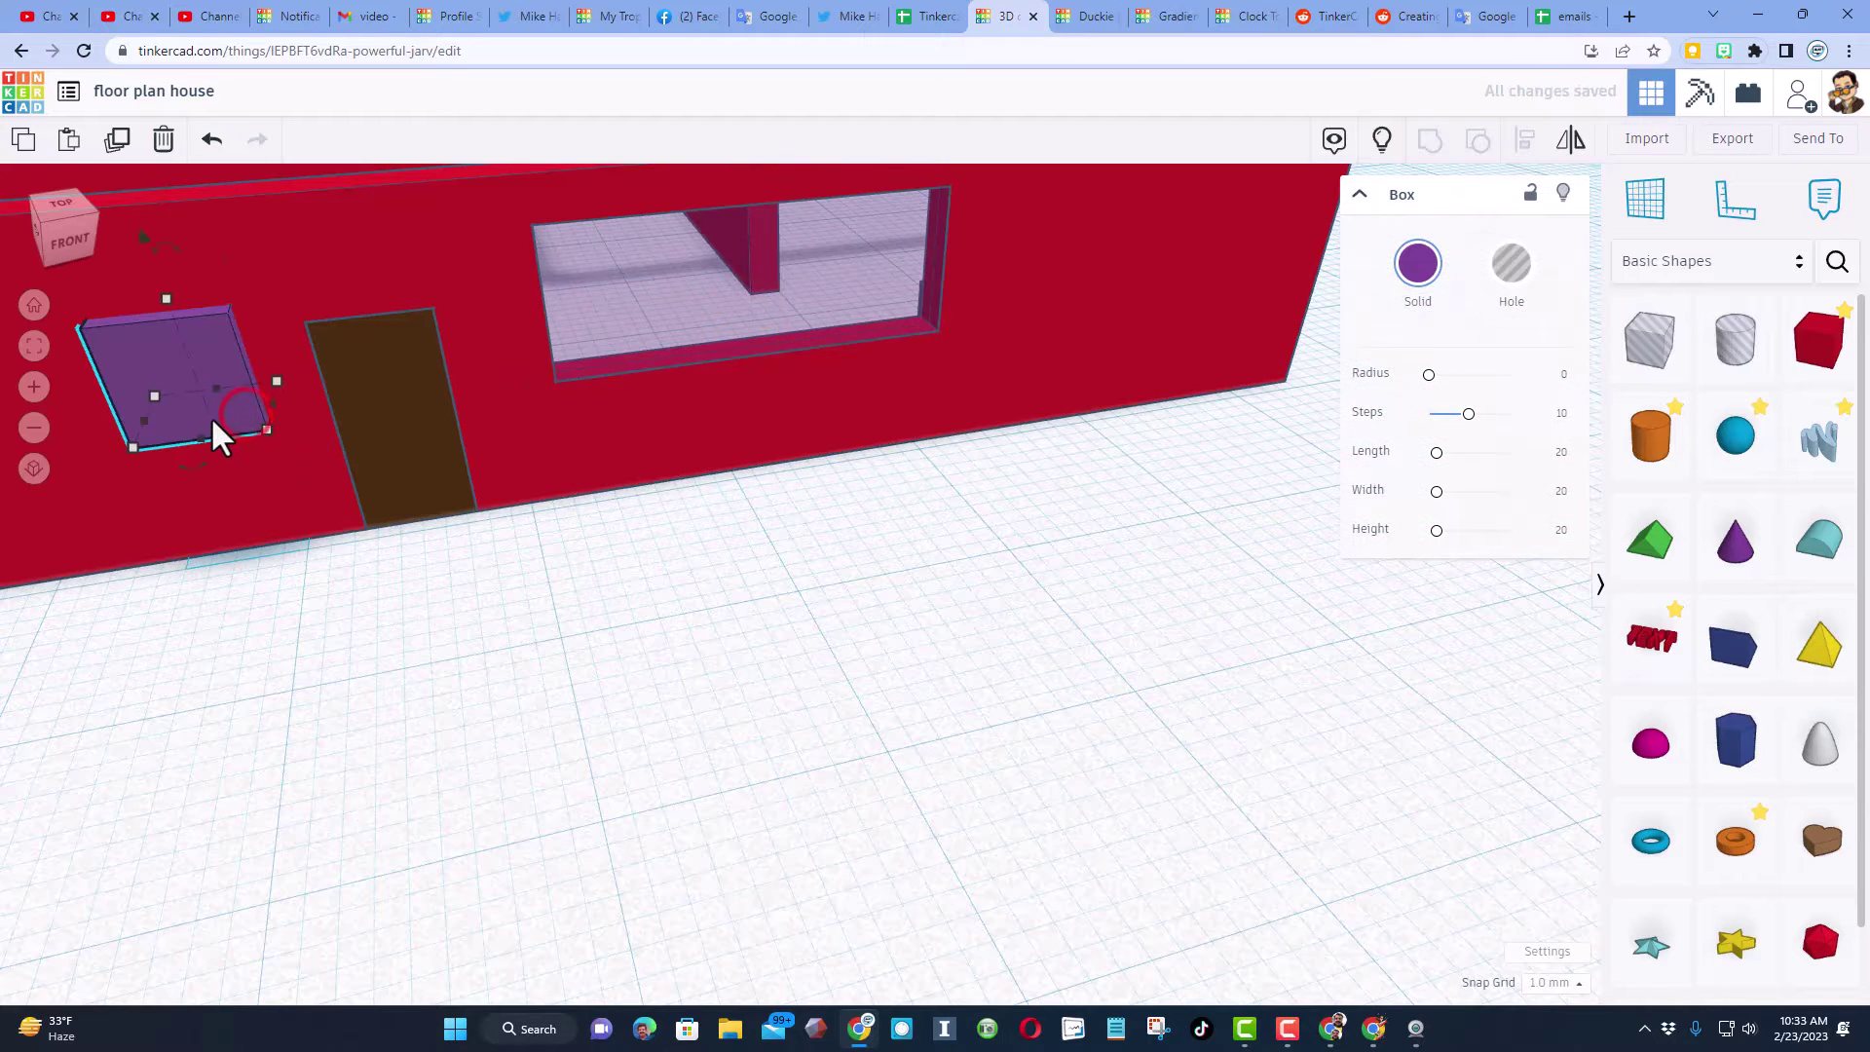
mouse_move(206, 390)
mouse_down()
mouse_move(201, 437)
mouse_move(210, 423)
mouse_up()
click(476, 721)
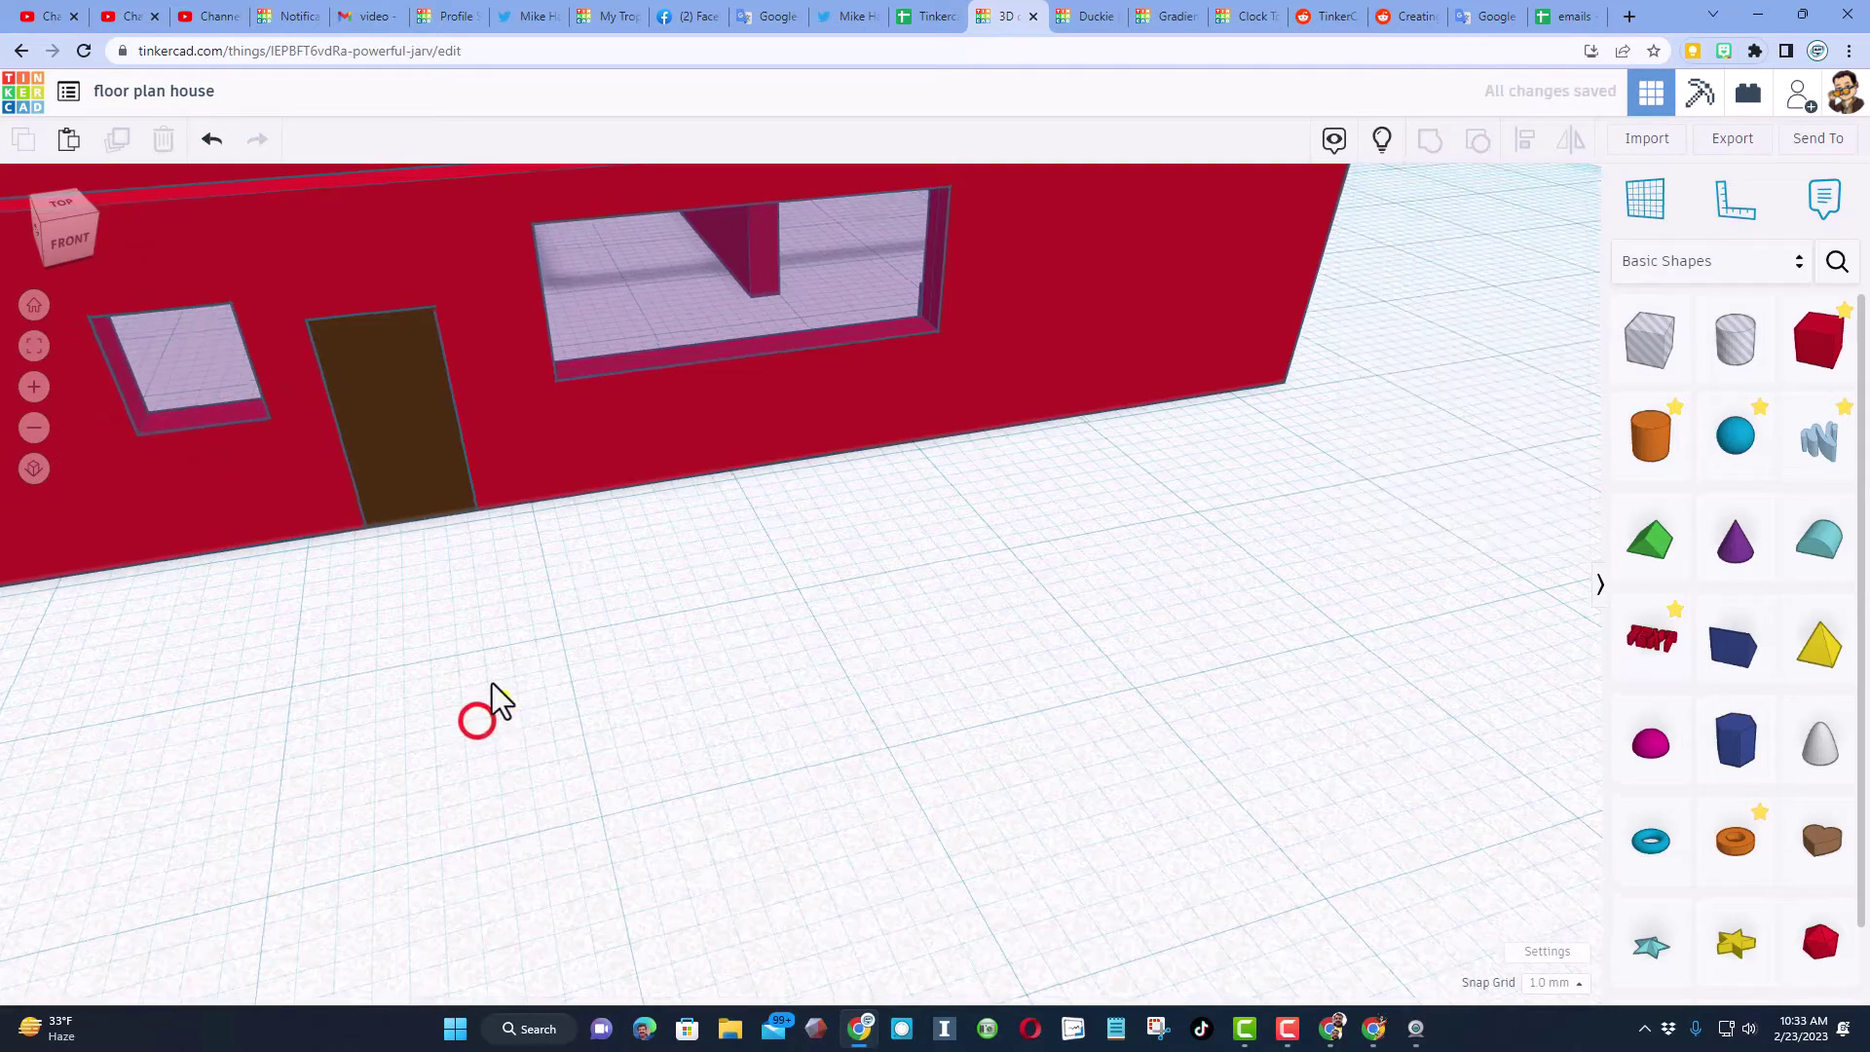
Recolour the wide window pane from purple to light blue.
right_drag(503, 696, 488, 668)
scroll(493, 681, down, 3)
click(698, 380)
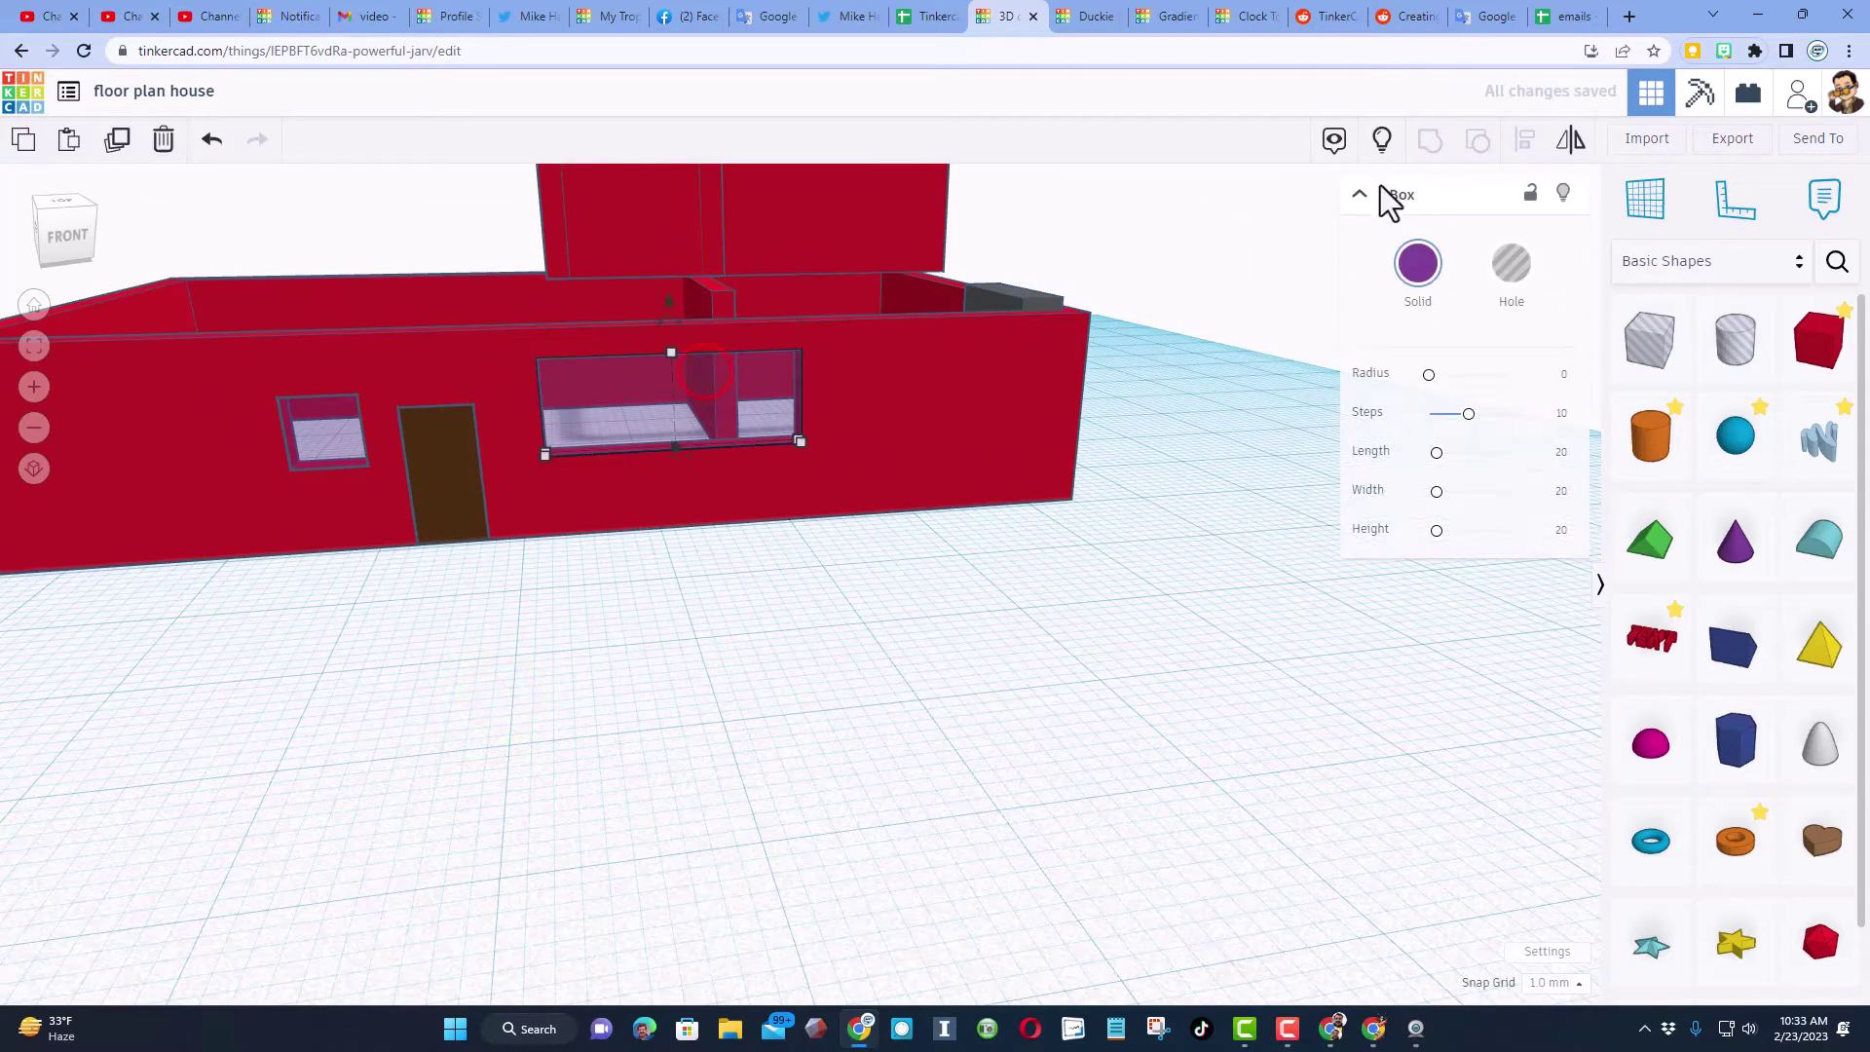
click(1392, 261)
click(1561, 445)
click(1140, 499)
Bring back the hidden shapes and hide the outer walls of both storeys to expose the partition behind the wide window.
right_drag(530, 617, 725, 612)
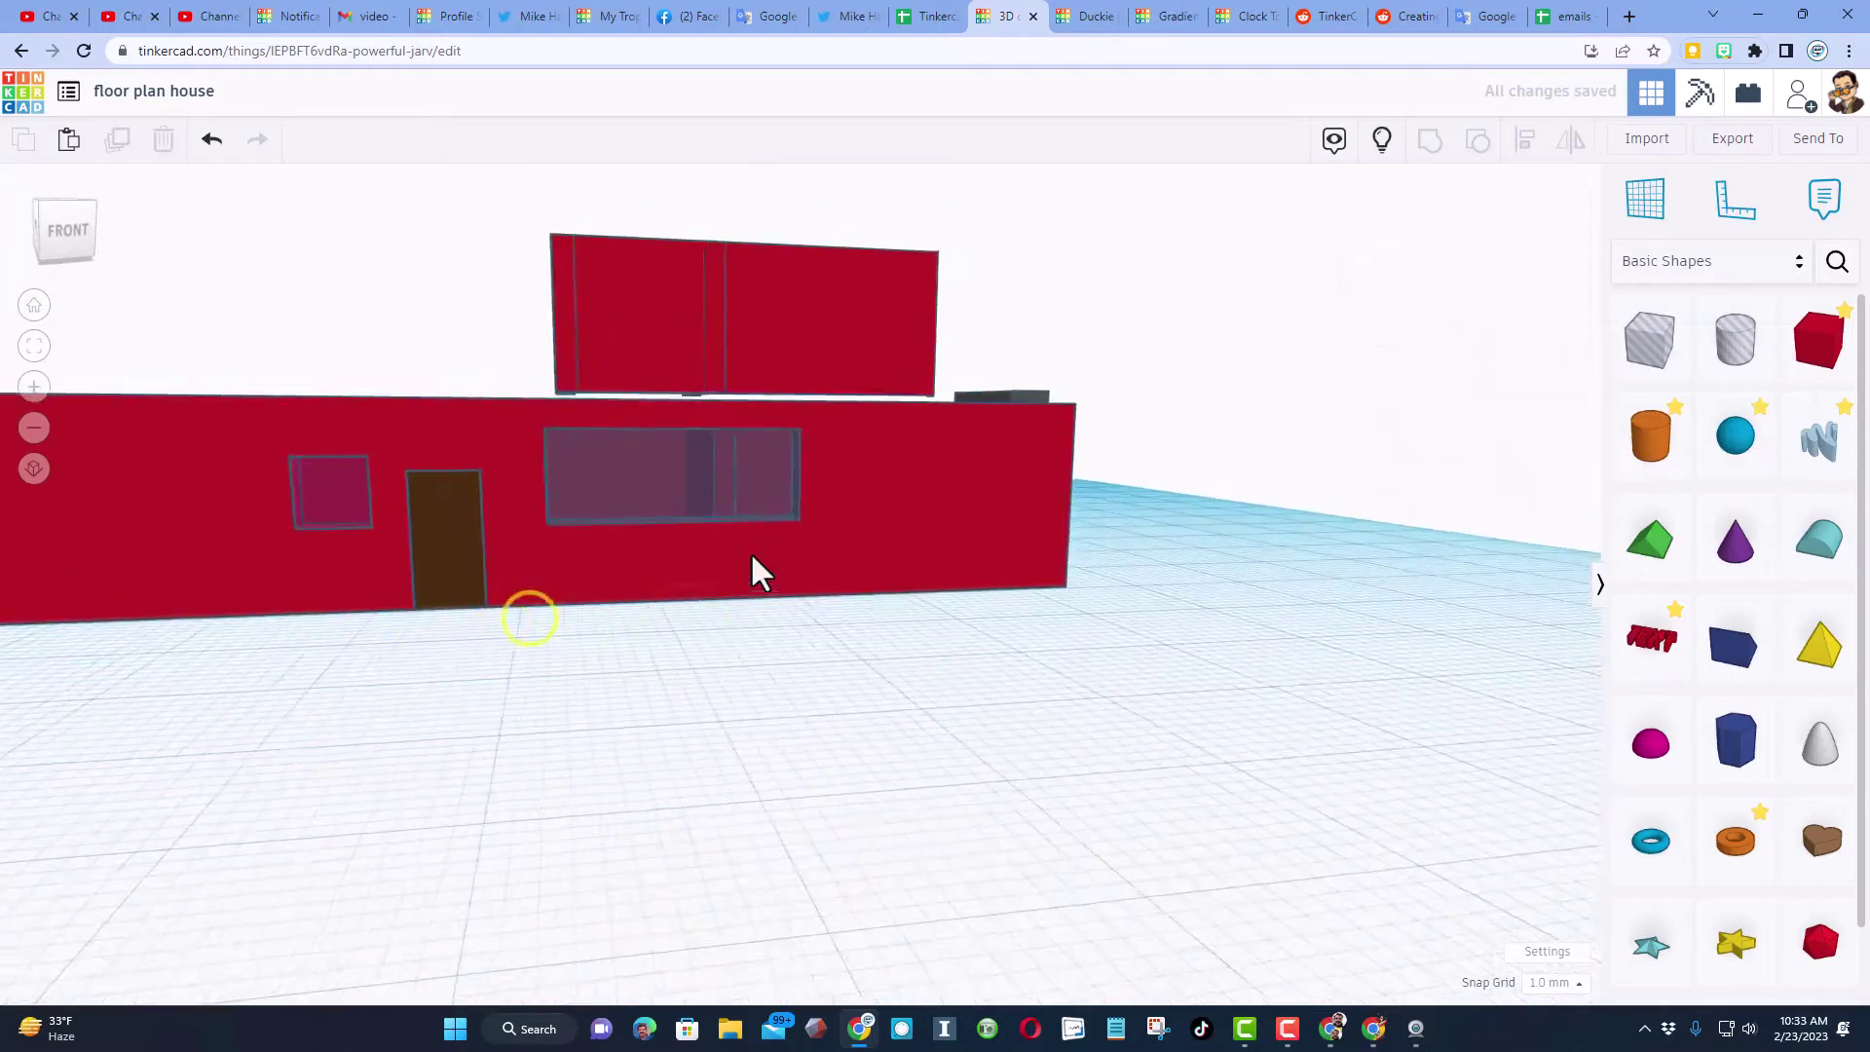
scroll(713, 599, down, 5)
right_drag(1168, 279, 617, 641)
scroll(617, 641, up, 4)
right_drag(897, 569, 675, 334)
click(674, 321)
click(1560, 194)
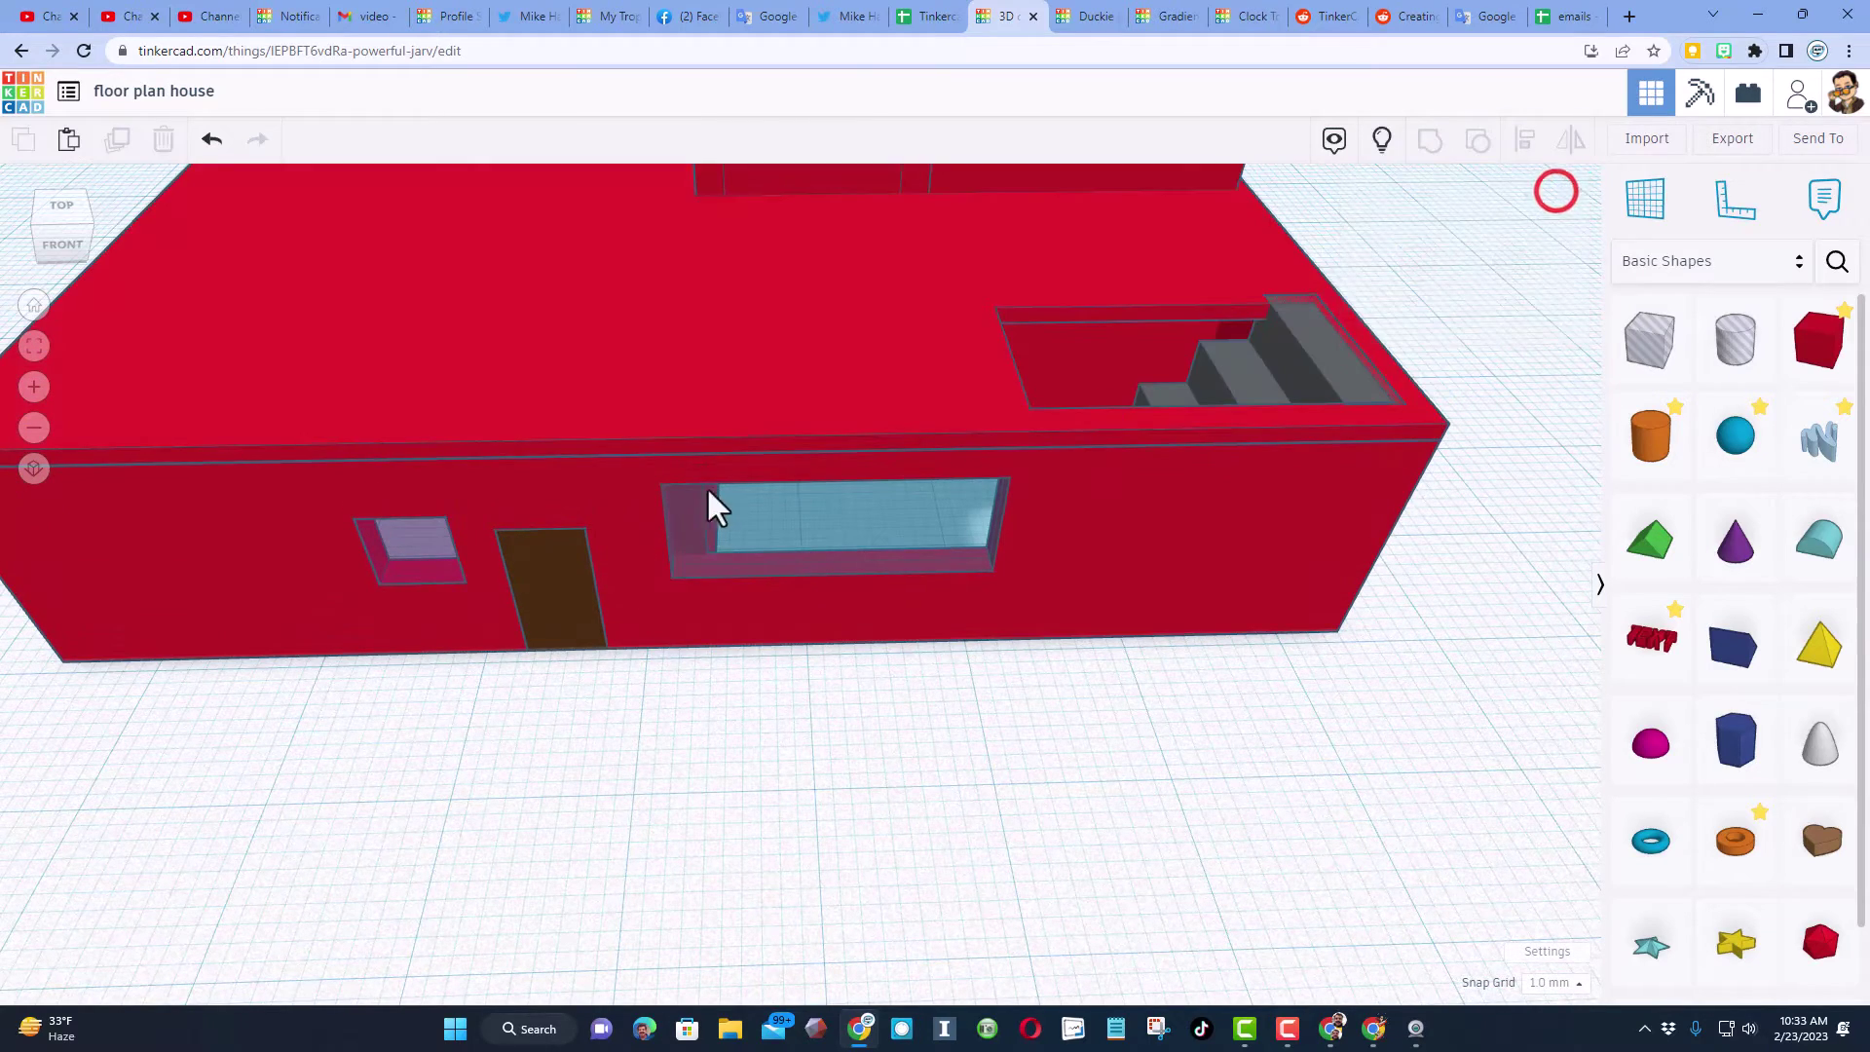
click(596, 502)
click(1565, 198)
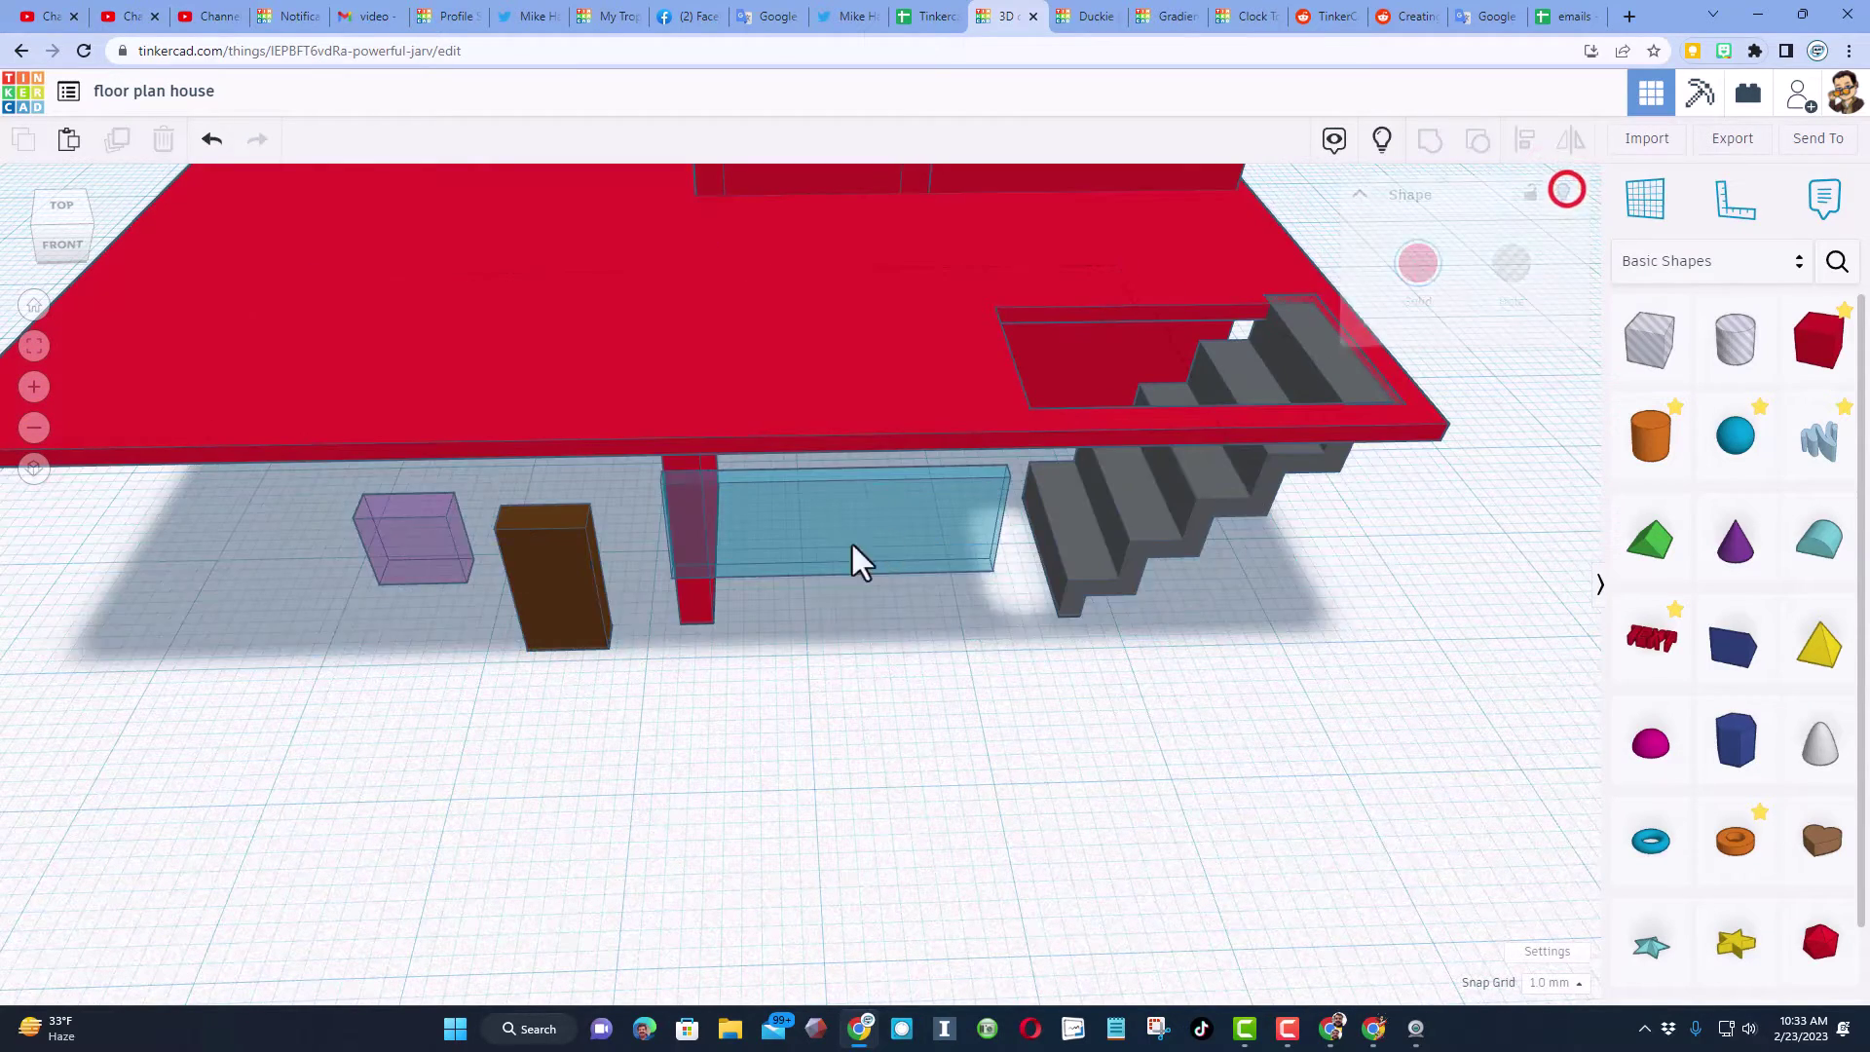
Nudge the partition behind the wide window toward the door and set its thickness to 1 mm.
click(683, 599)
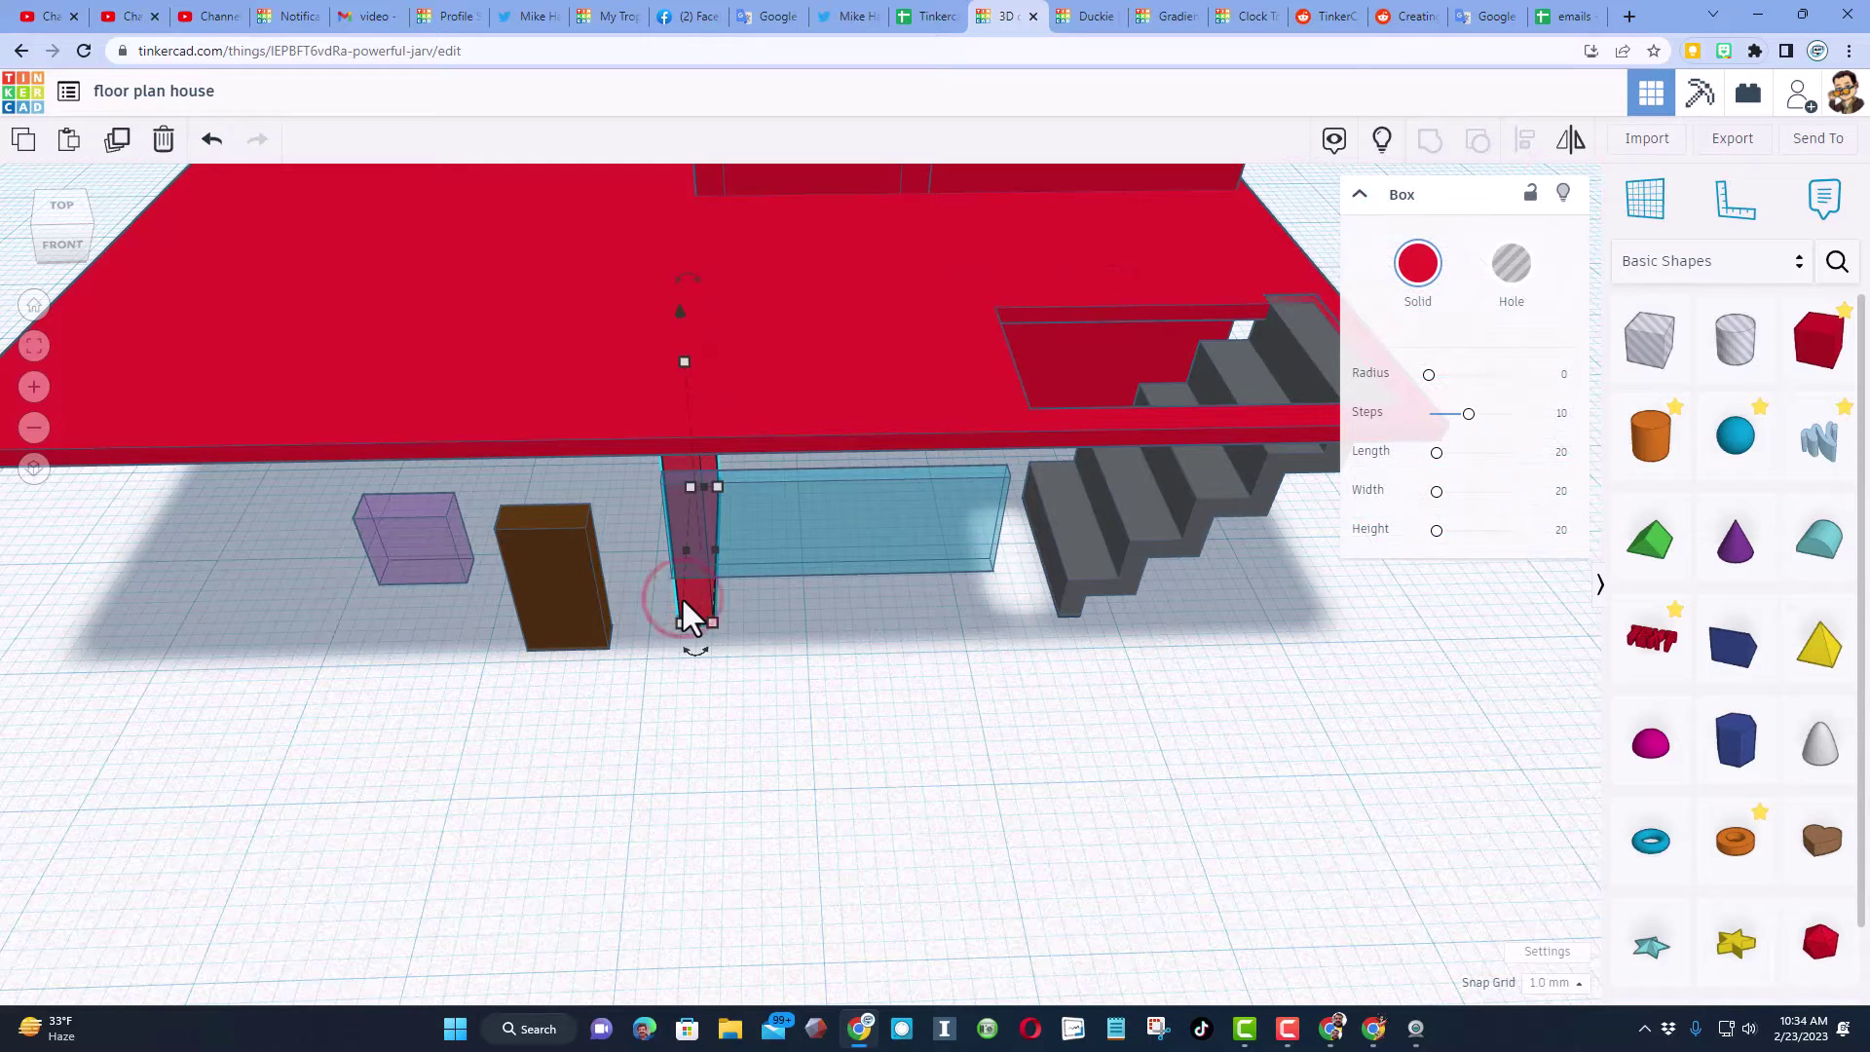
key(Left)
key(Left)
click(686, 546)
text(1)
key(Return)
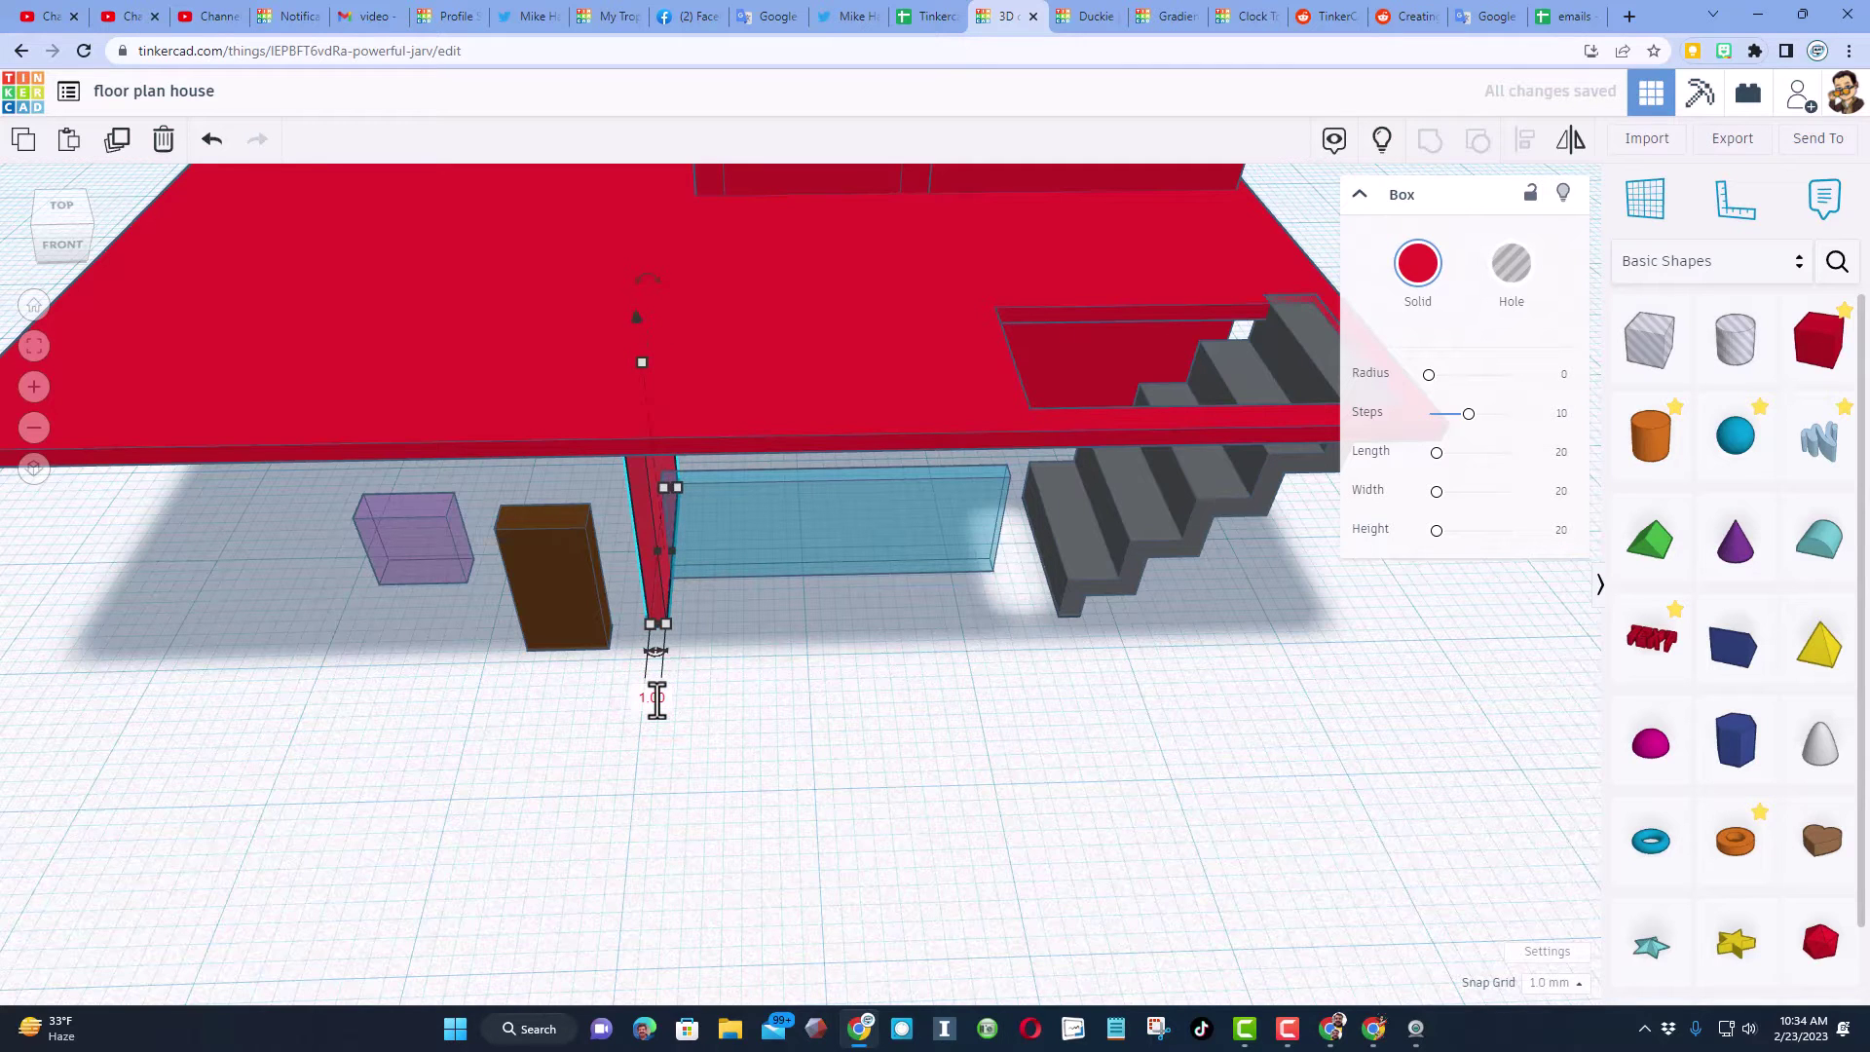
Show all hidden shapes again to check the complete house with its front windows.
click(1381, 142)
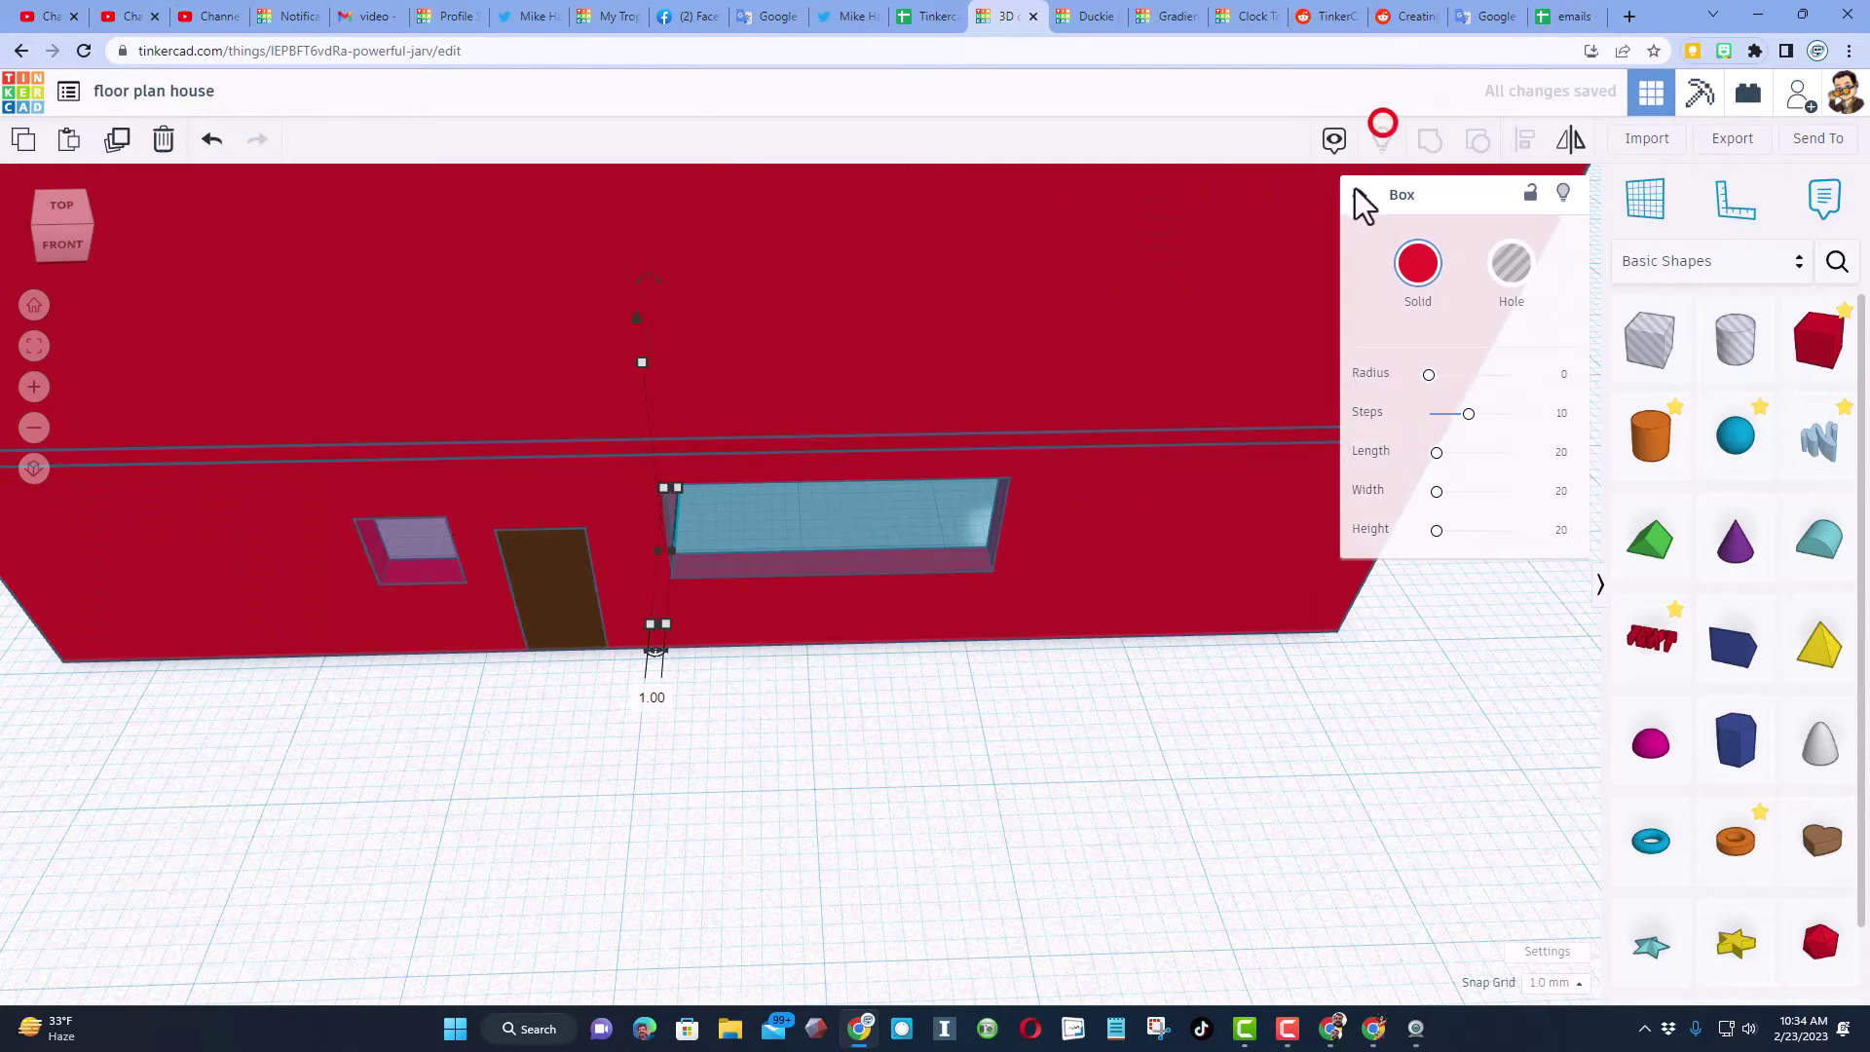
right_drag(956, 791, 867, 737)
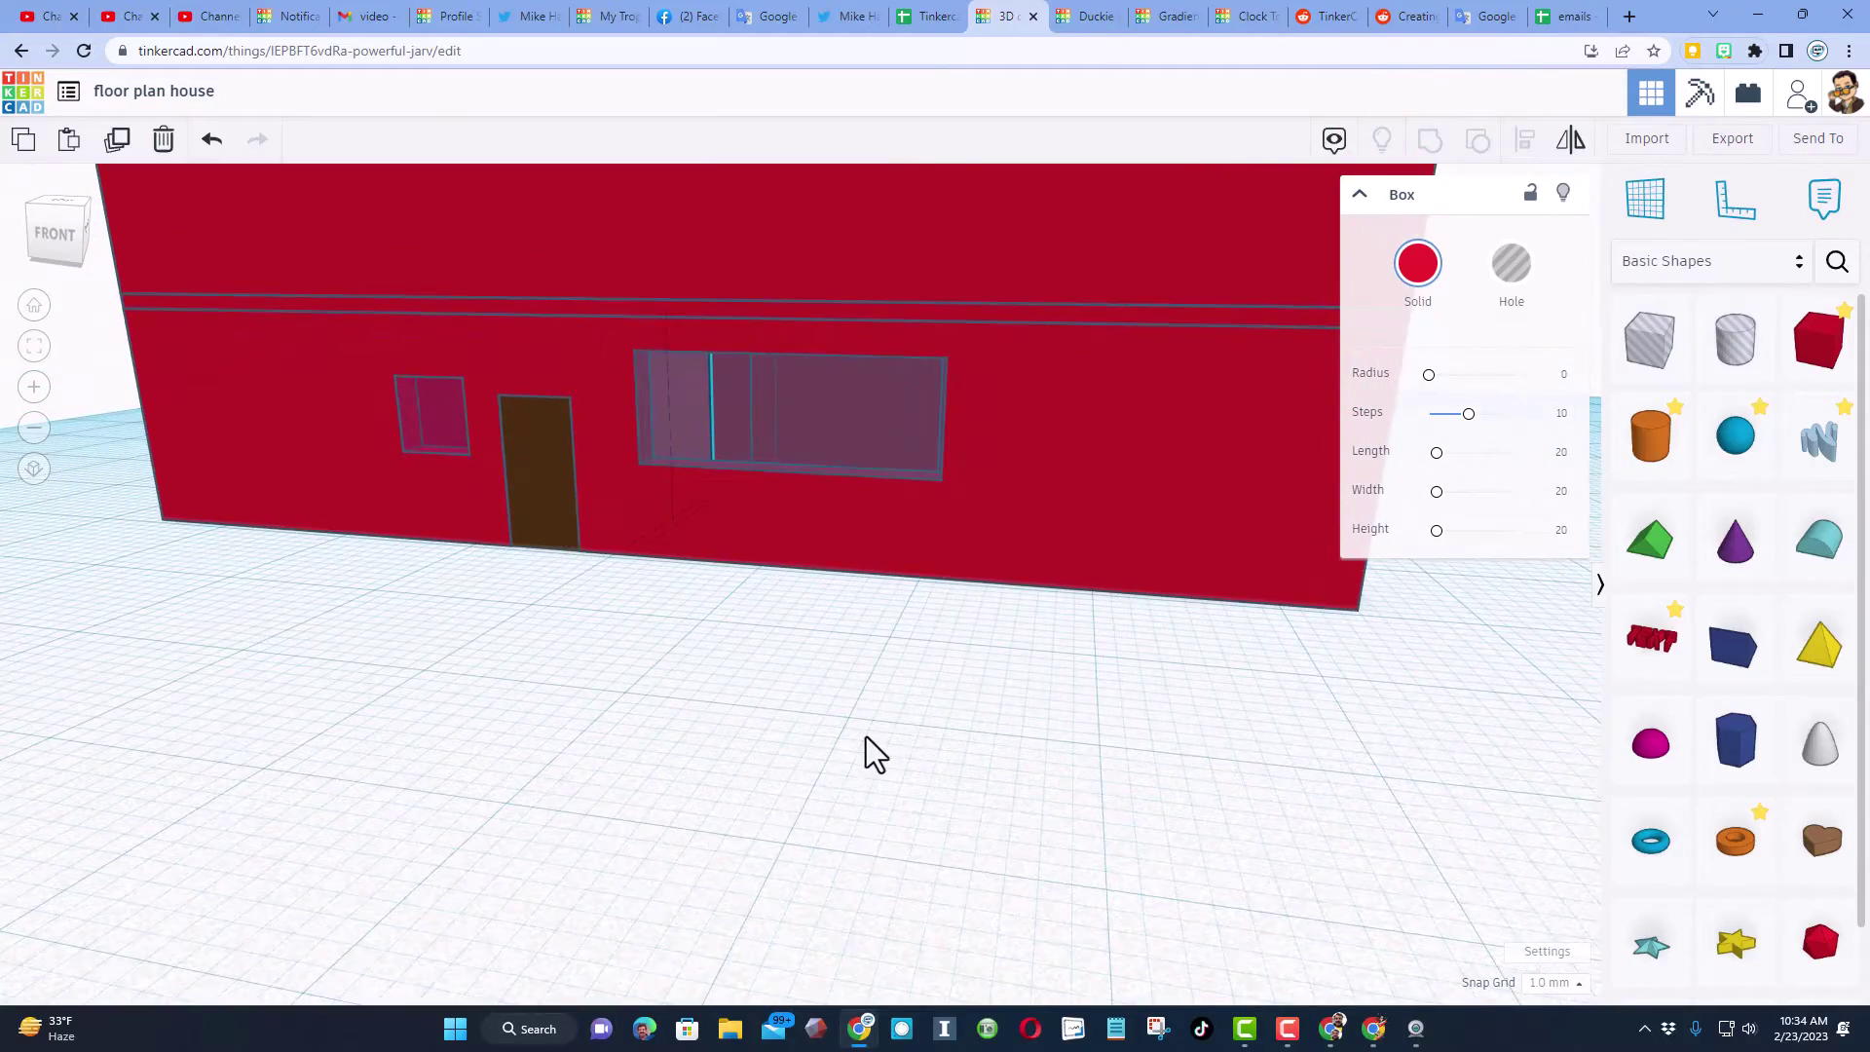
scroll(1013, 545, down, 5)
right_drag(1028, 523, 1058, 579)
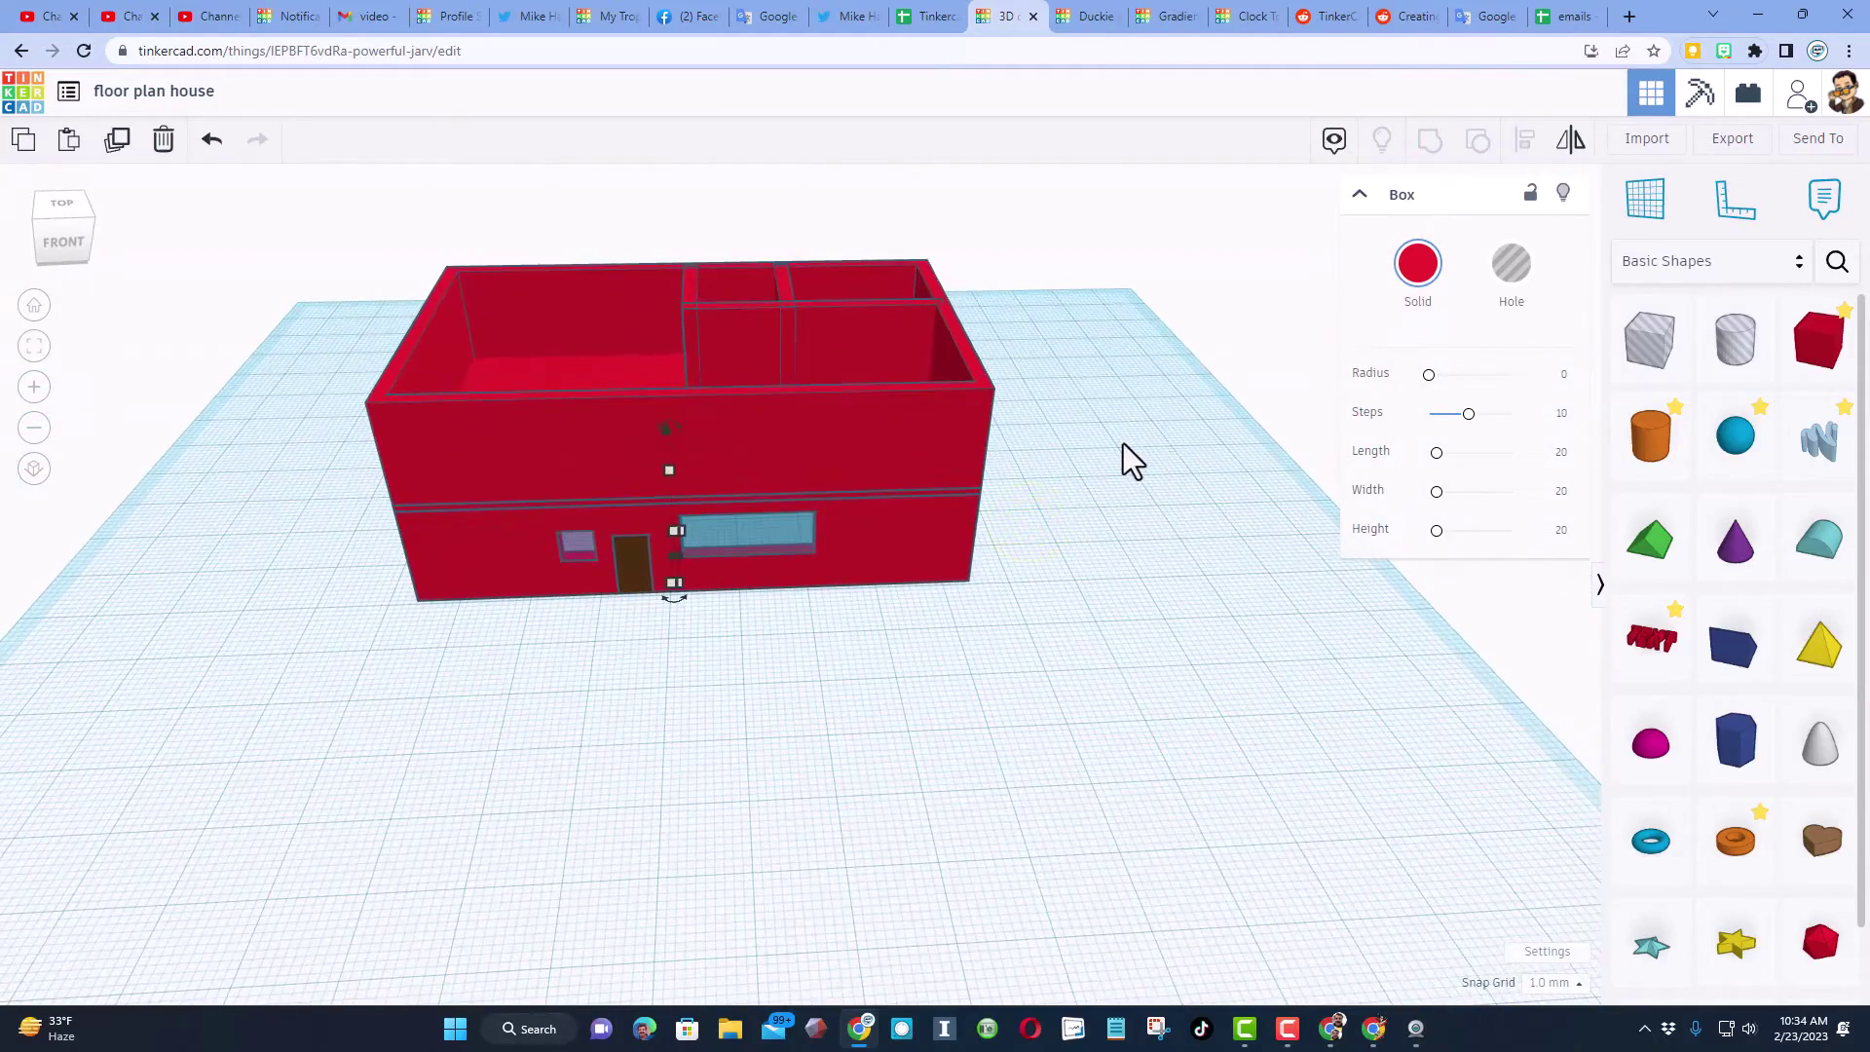
Place the workplane on top of the upper walls and add a green Roof shape at the house's right end.
key(w)
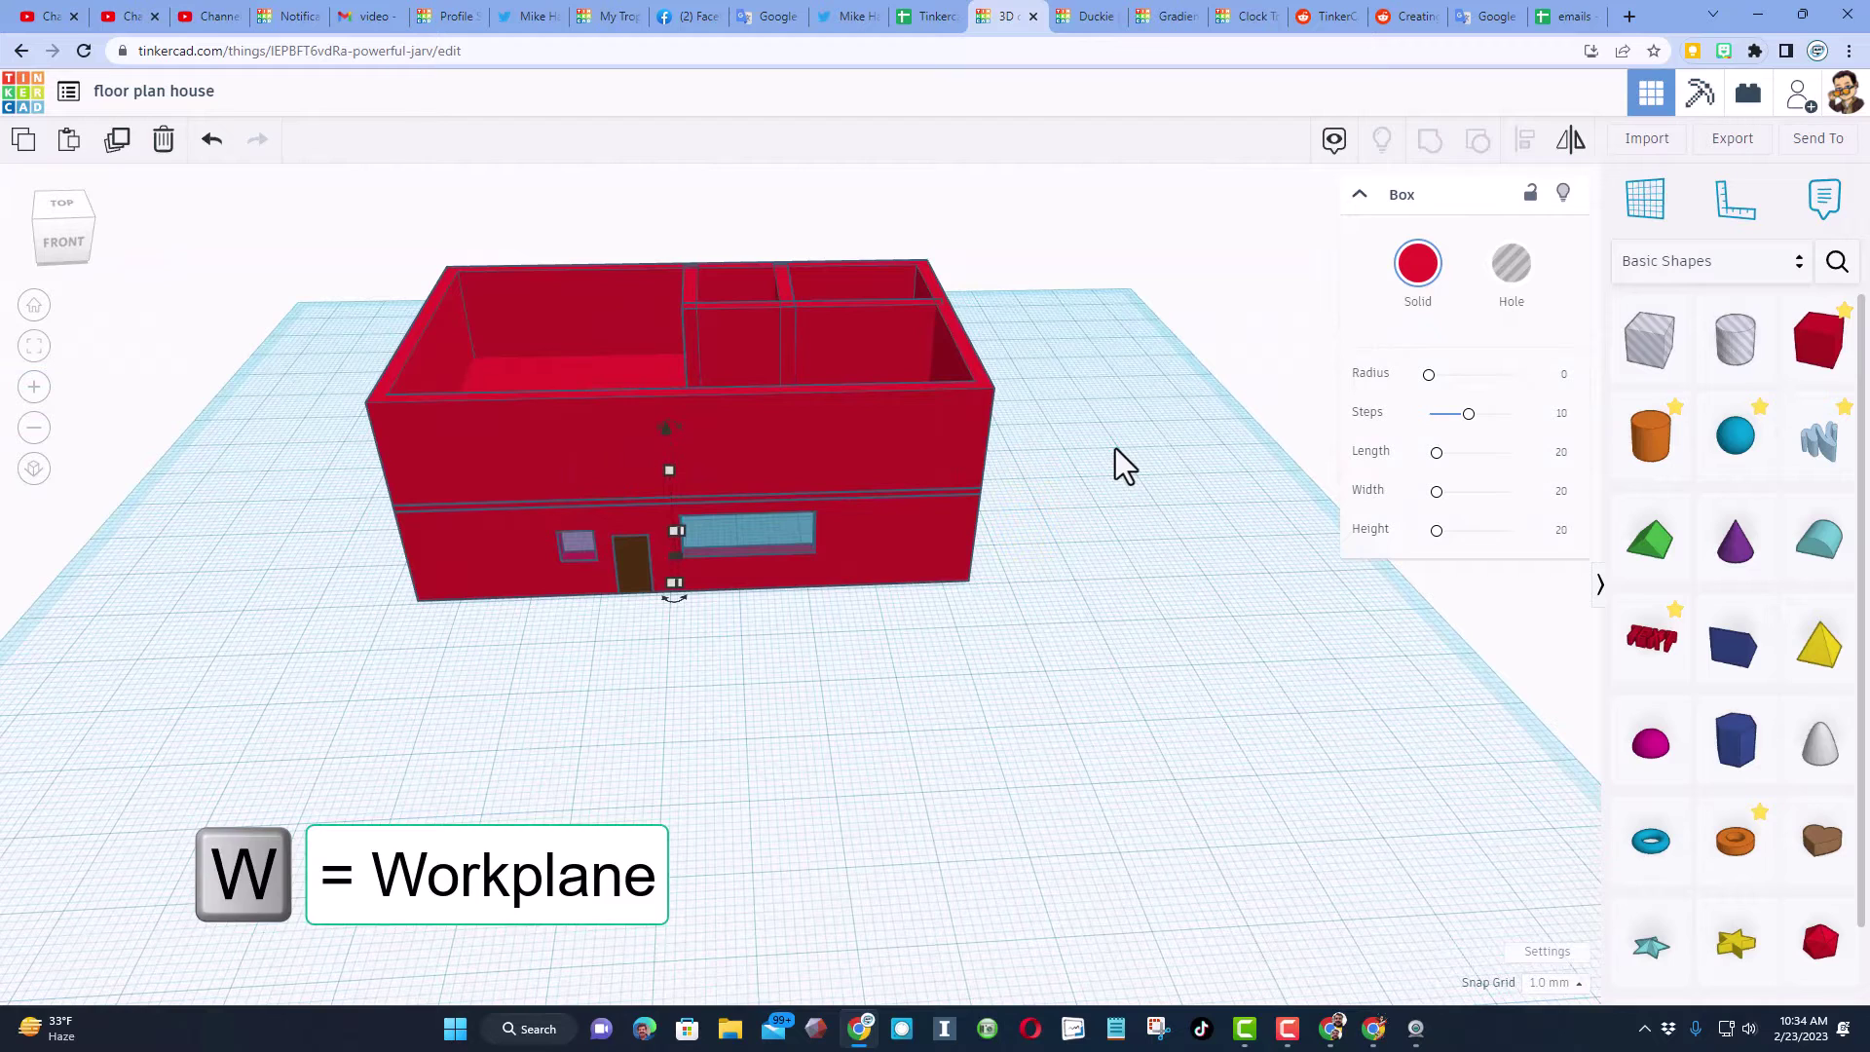
click(980, 382)
drag(1650, 539, 921, 336)
Duplicate the Roof shape, stretch the copy over the whole house to a depth of about 55 mm, and raise its ridge.
key(ctrl+d)
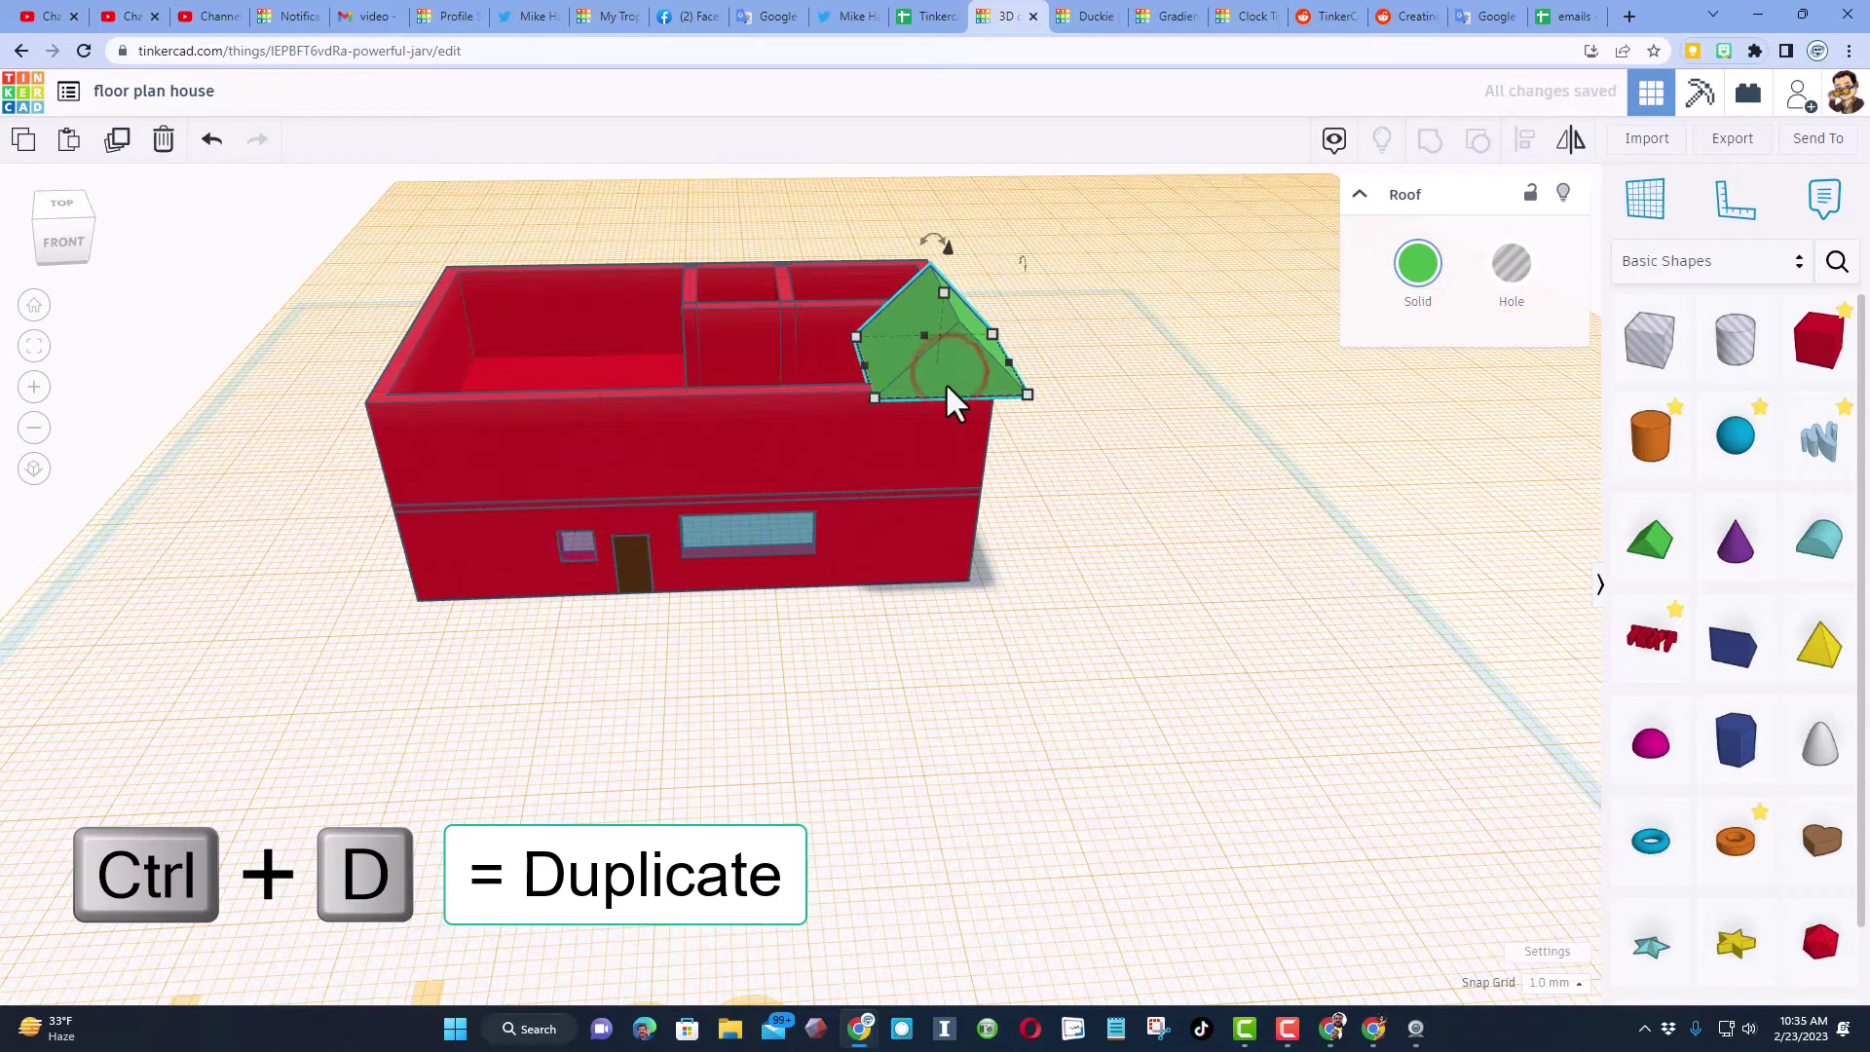
drag(941, 416, 341, 448)
right_drag(127, 624, 598, 602)
drag(468, 535, 123, 599)
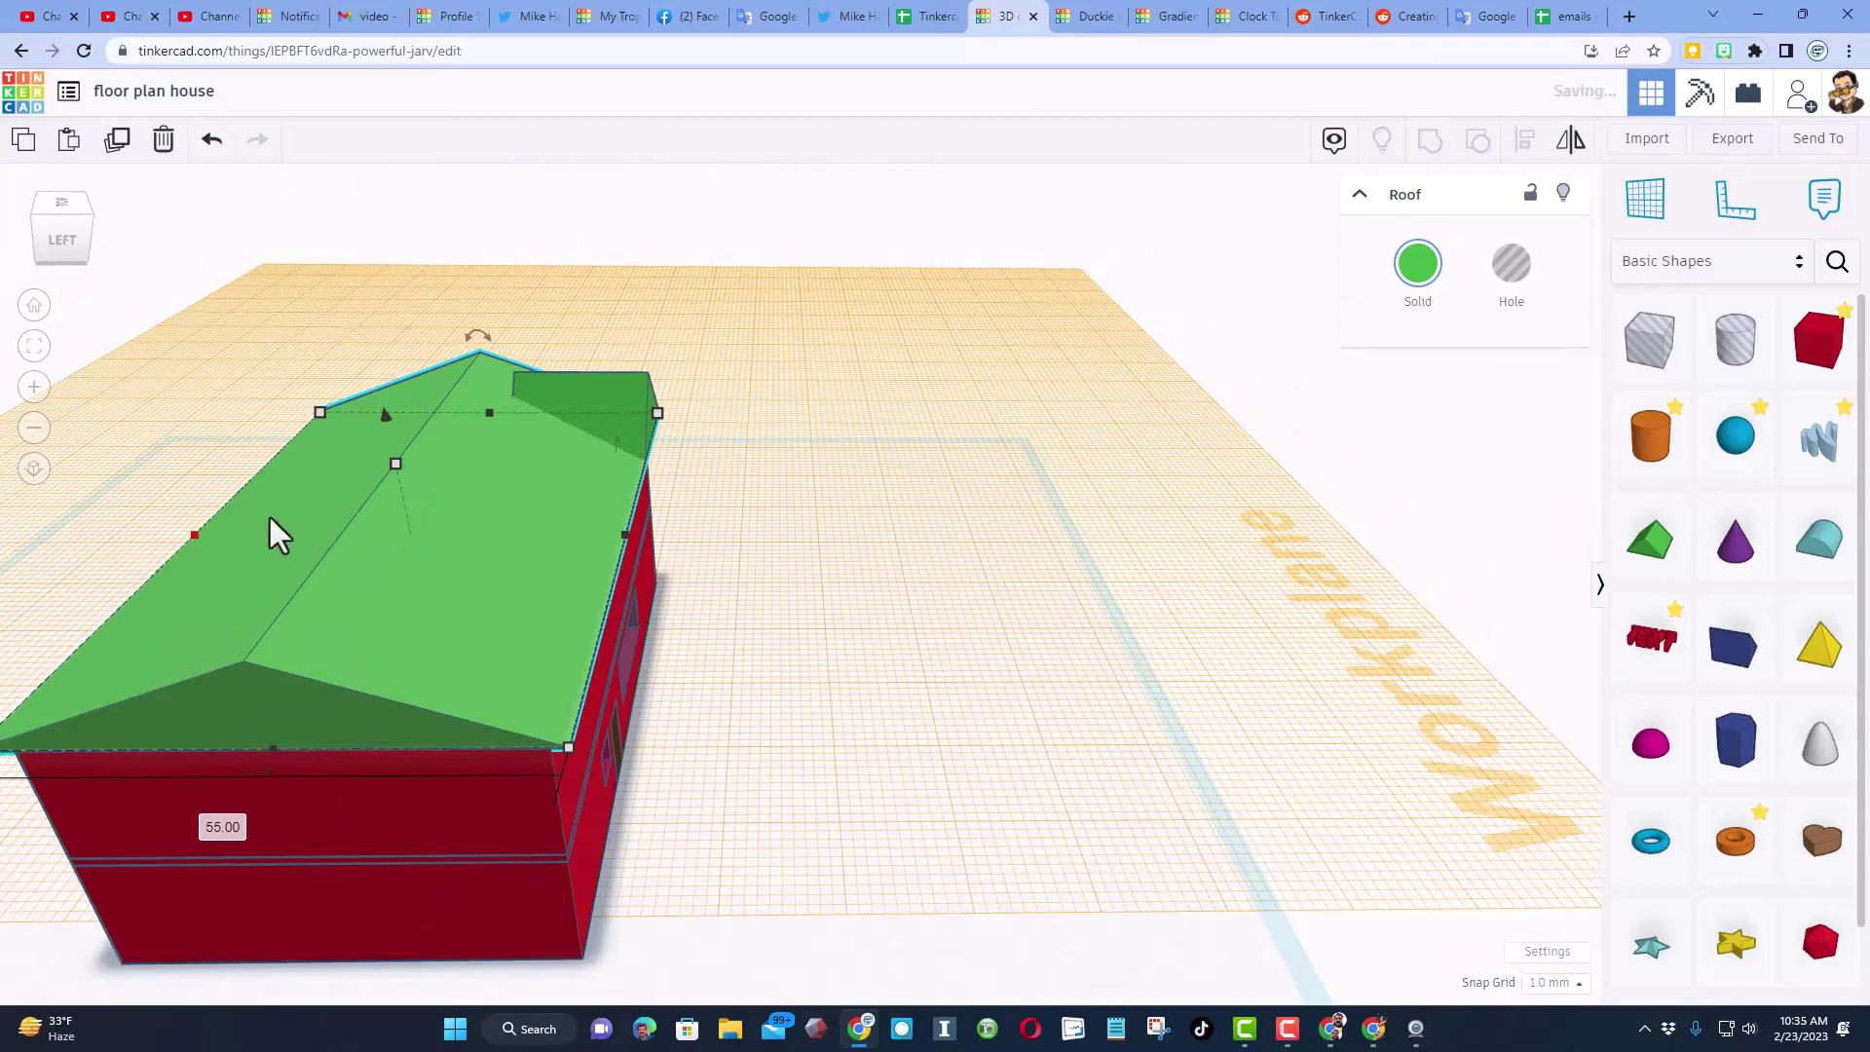
drag(394, 463, 394, 391)
Raise the small roof onto the main roof's front slope as a dormer and narrow it to 13 mm.
right_drag(816, 477, 909, 418)
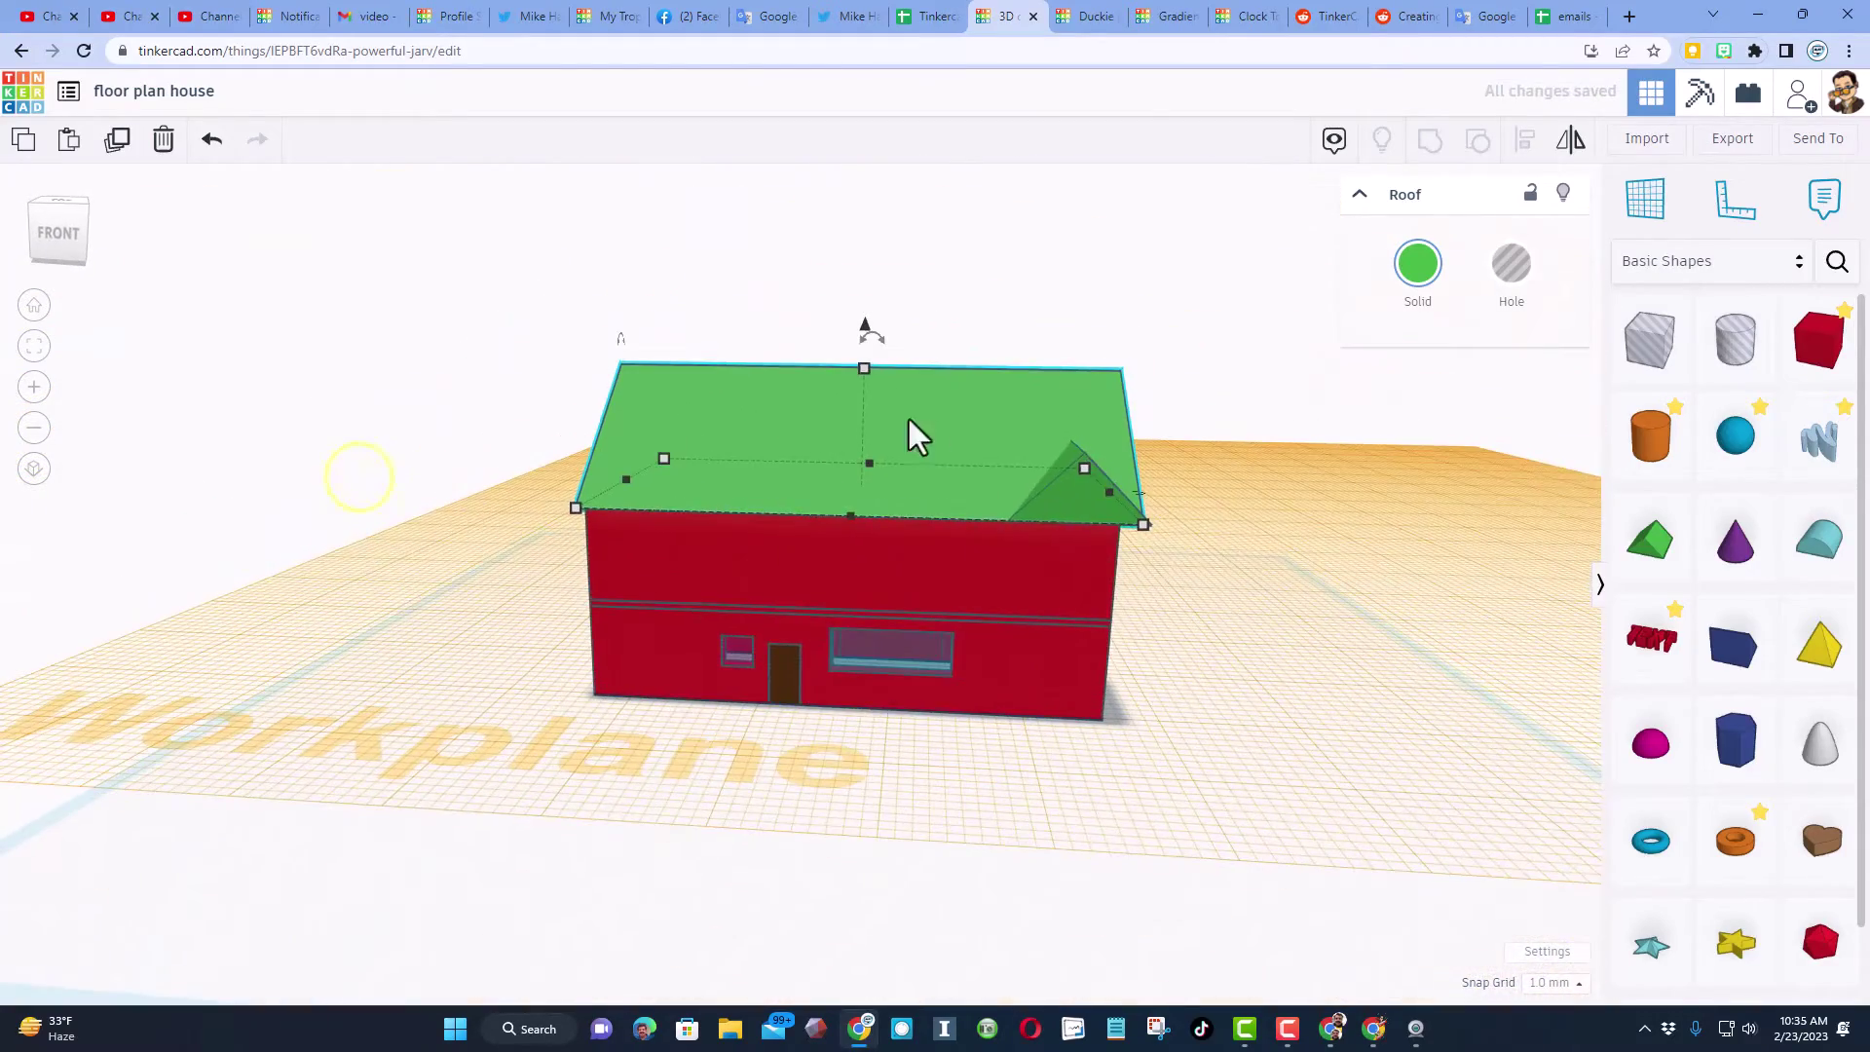
click(1078, 499)
key(ctrl+Up)
key(ctrl+Up)
key(ctrl+Up)
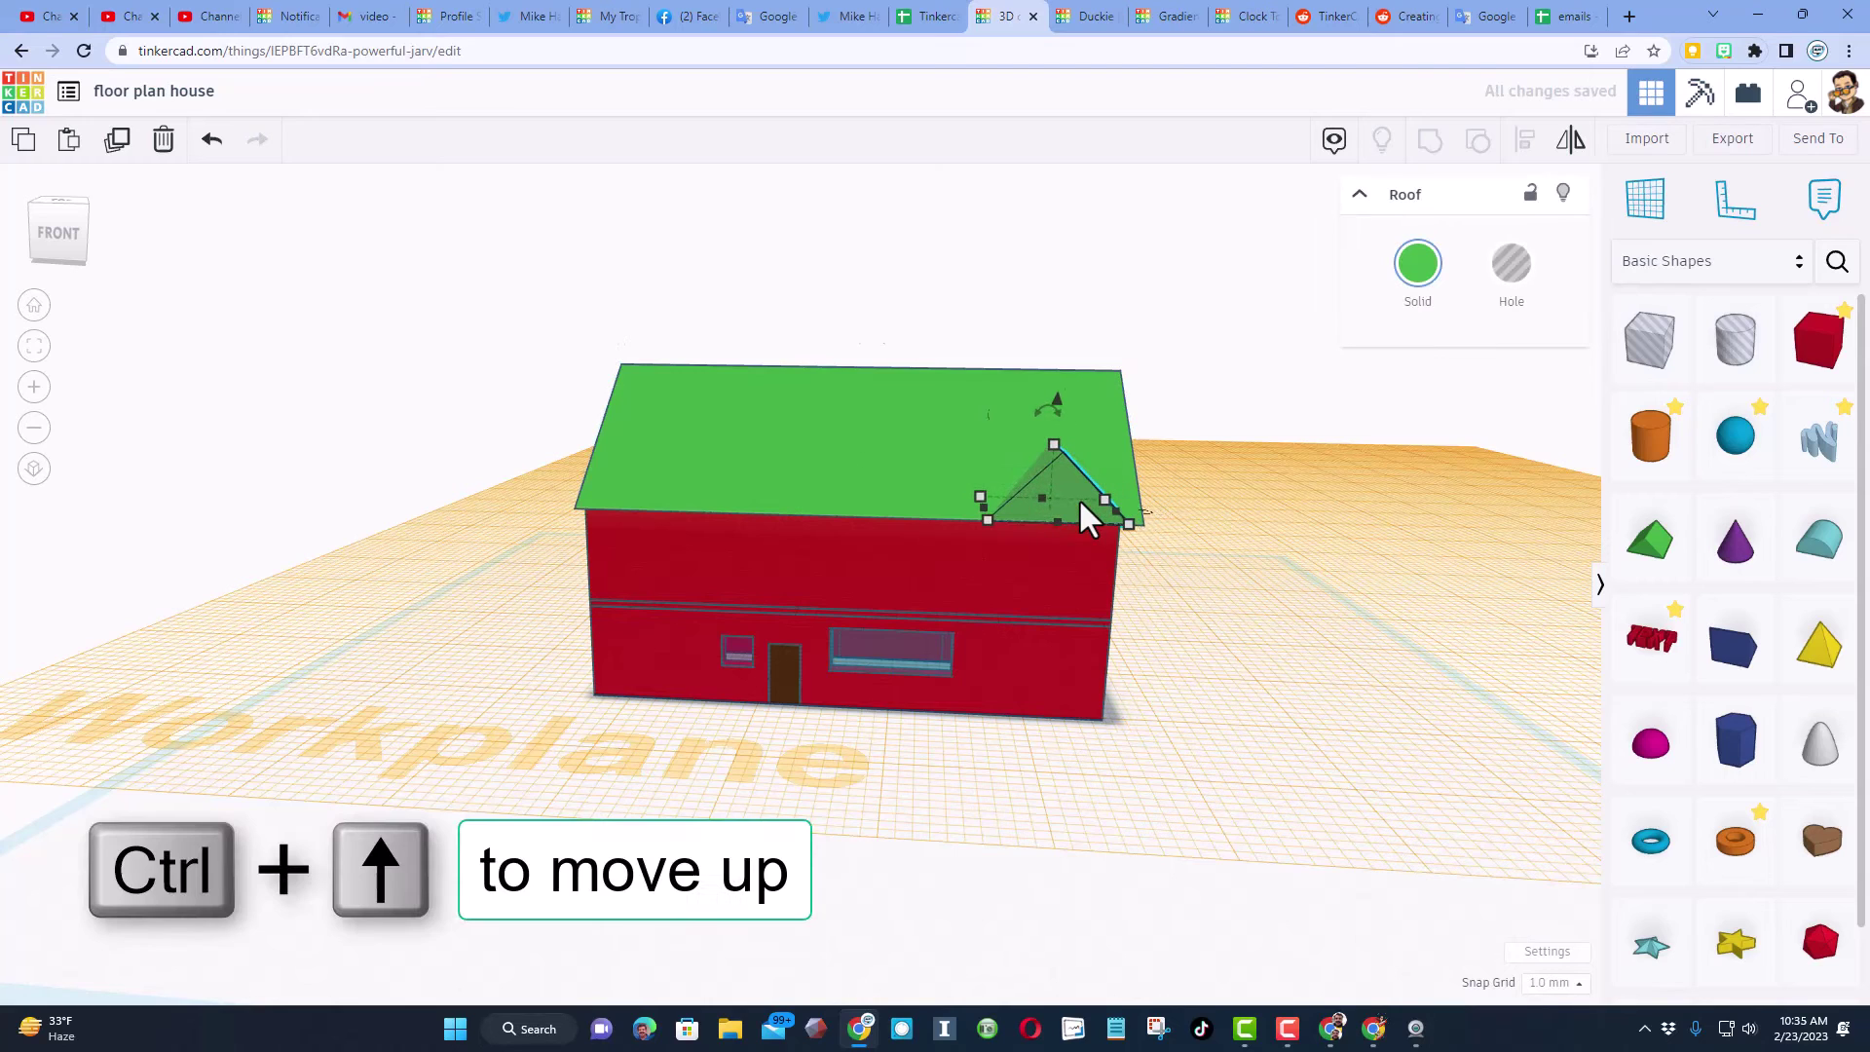
key(ctrl+Up)
key(ctrl+Up)
key(ctrl+Up)
key(ctrl+Up)
key(ctrl+Up)
key(ctrl+Up)
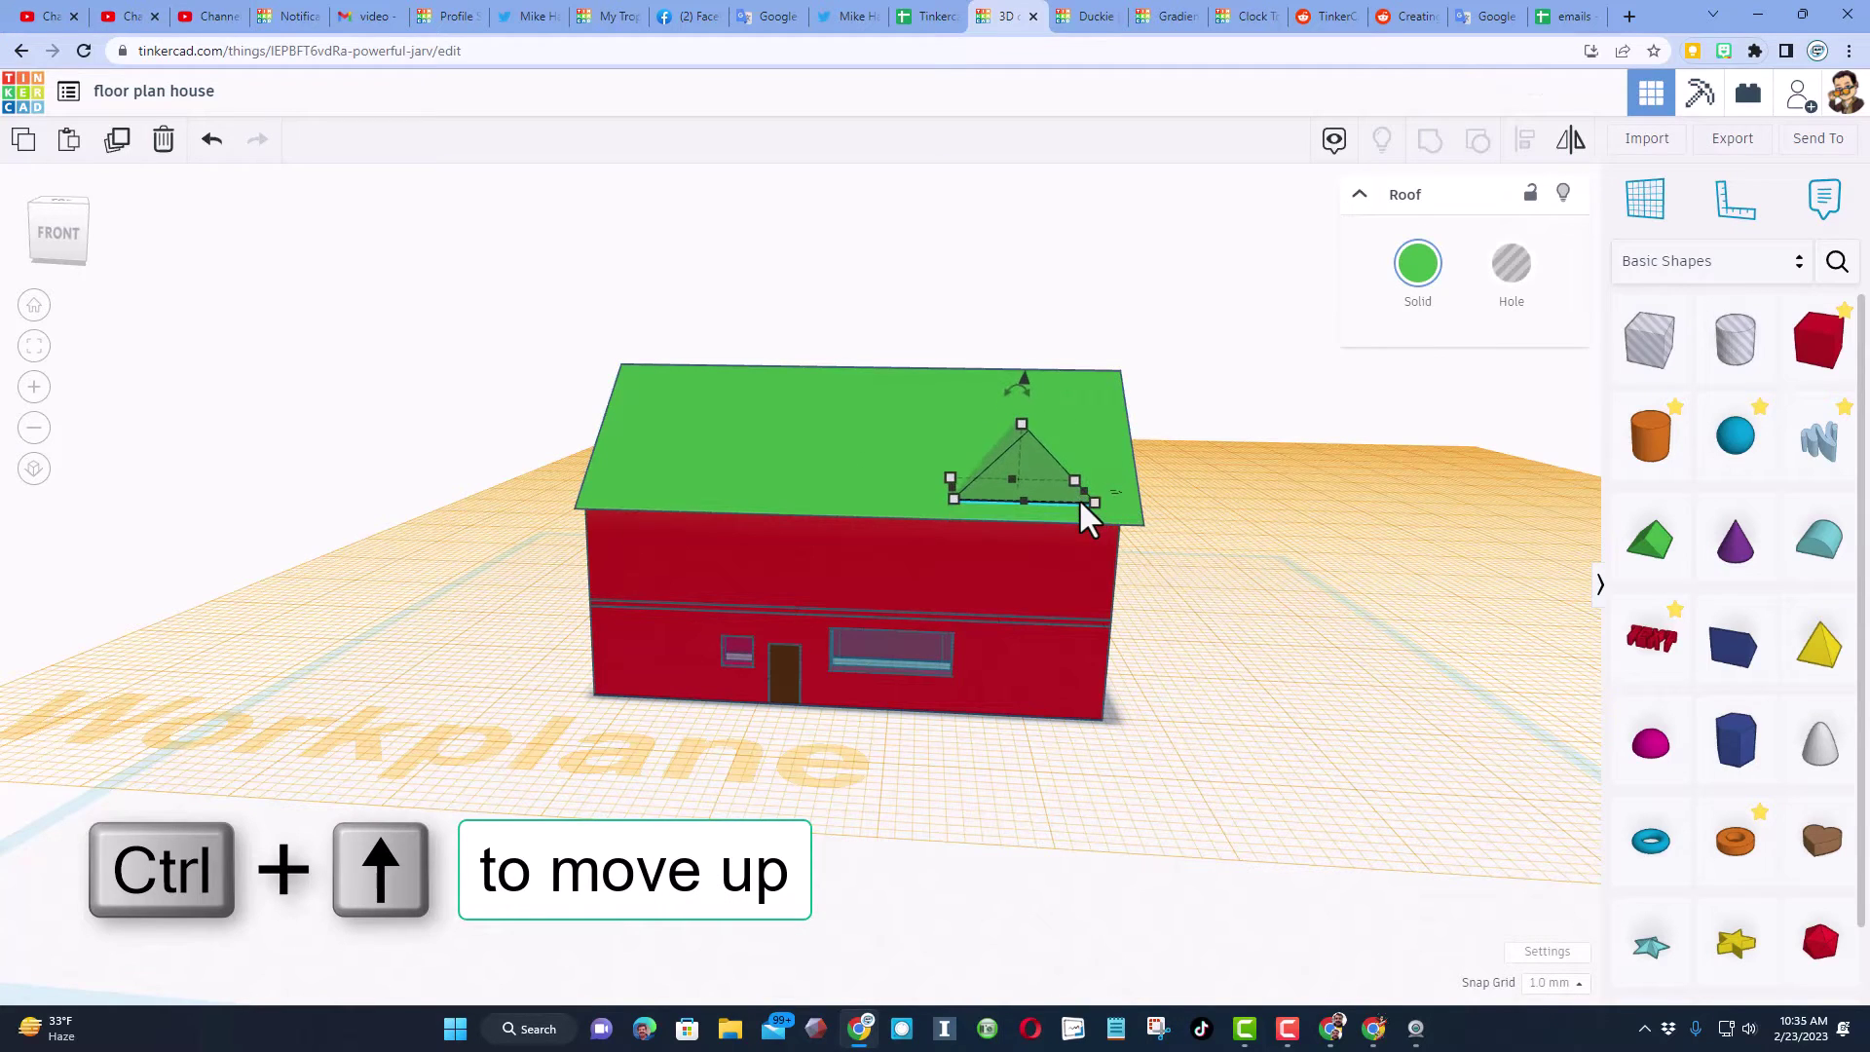
drag(1086, 493, 1042, 494)
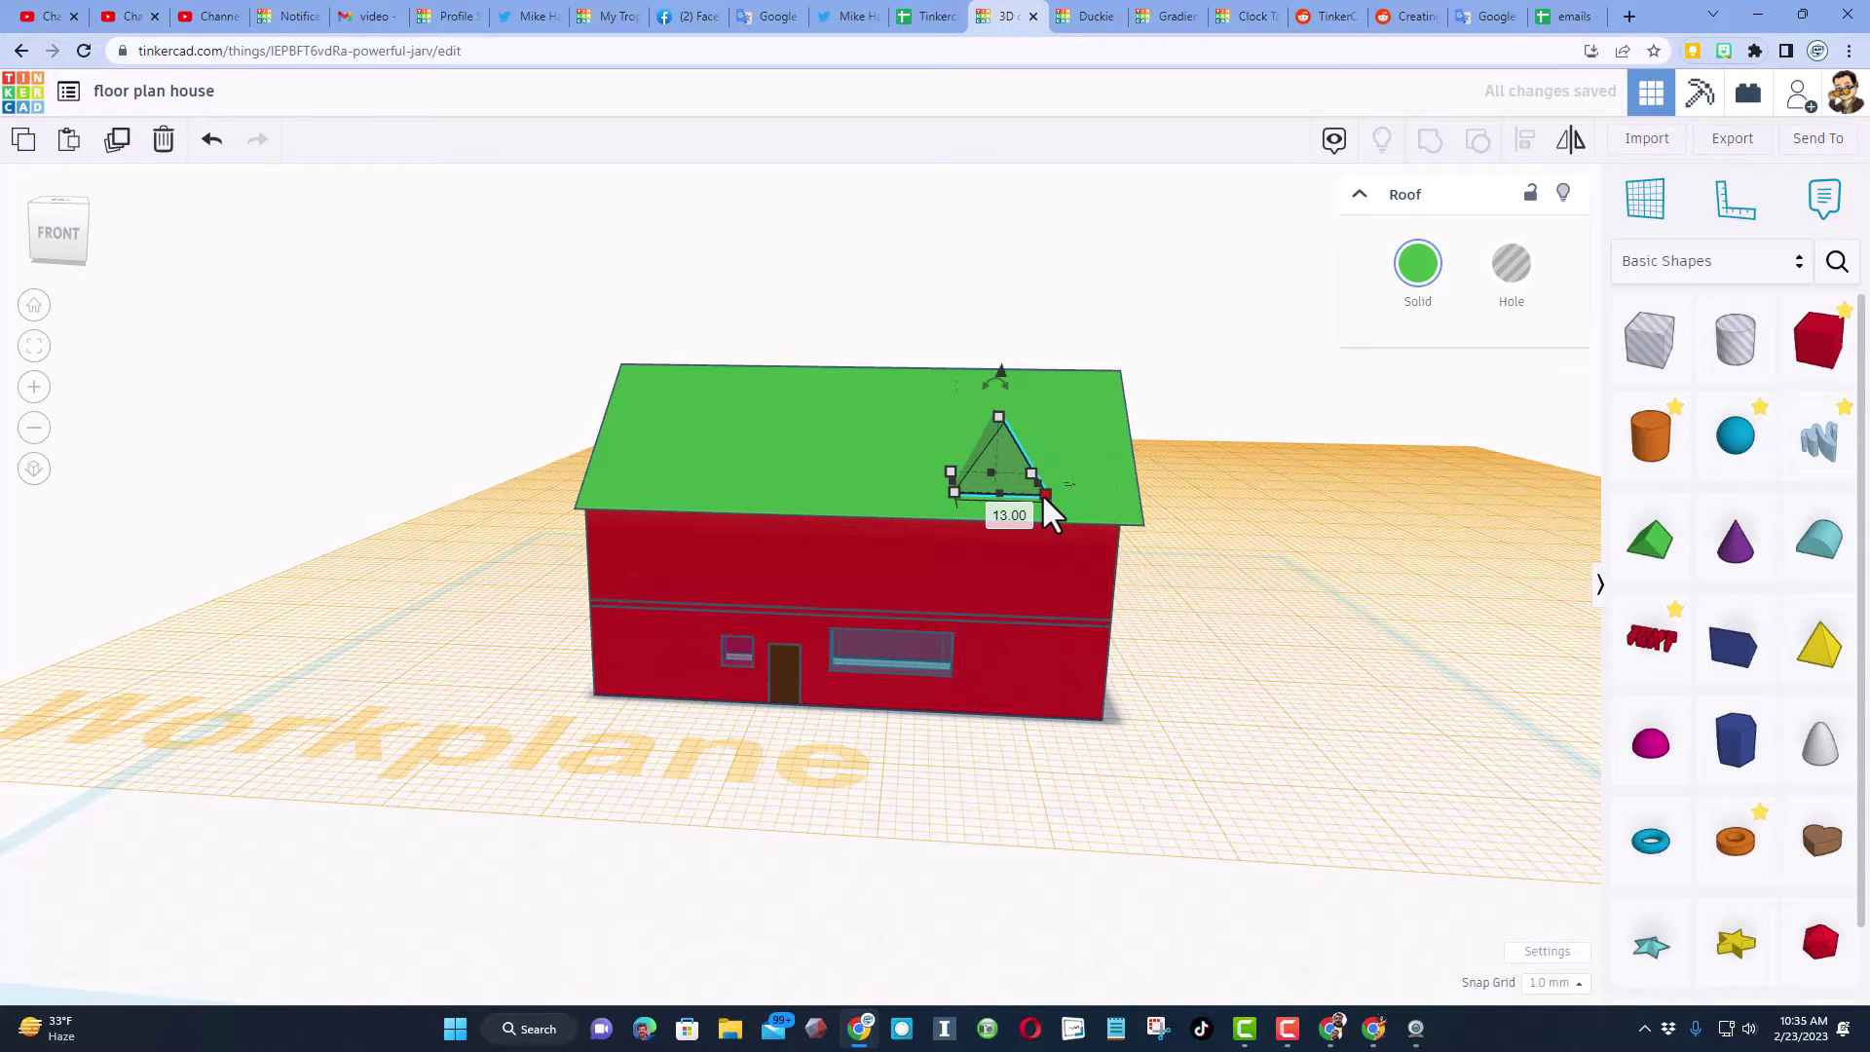
Duplicate the dormer twice at equal spacing along the front slope and group the three dormers.
key(ctrl+d)
key(shift+Left)
key(shift+Left)
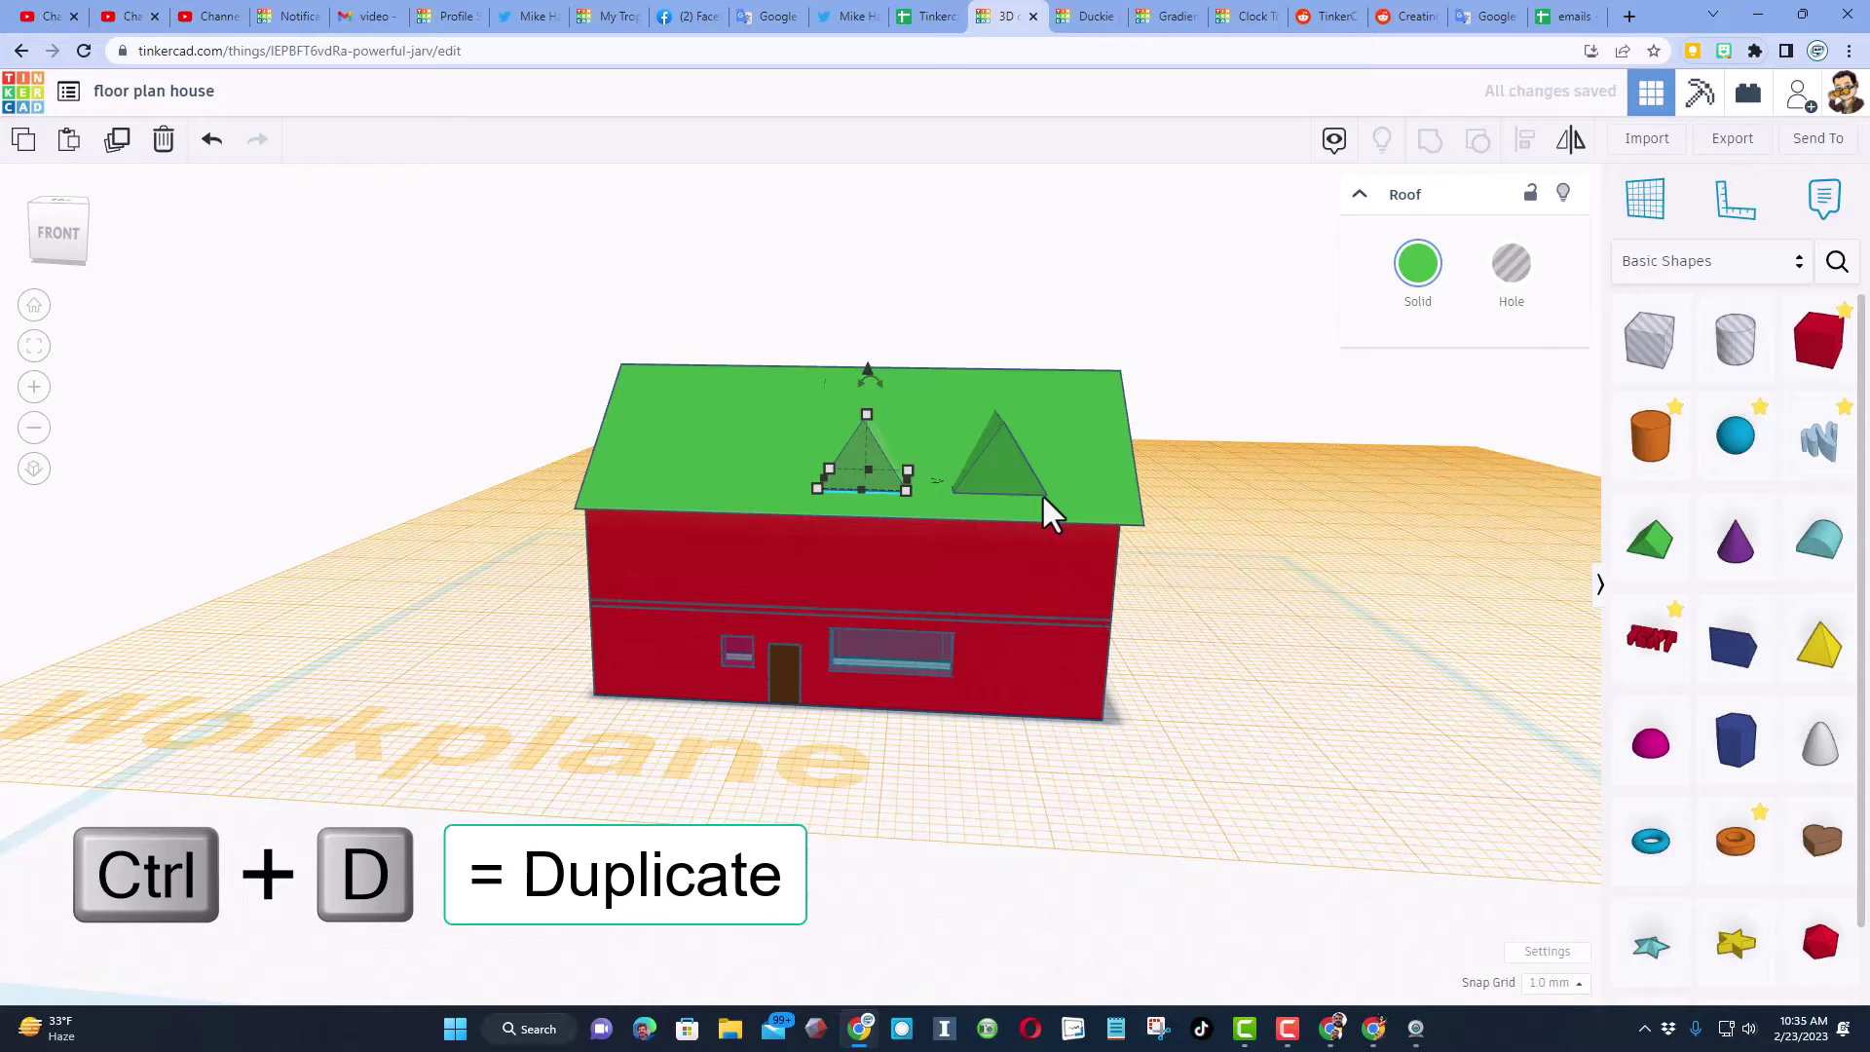
key(ctrl+d)
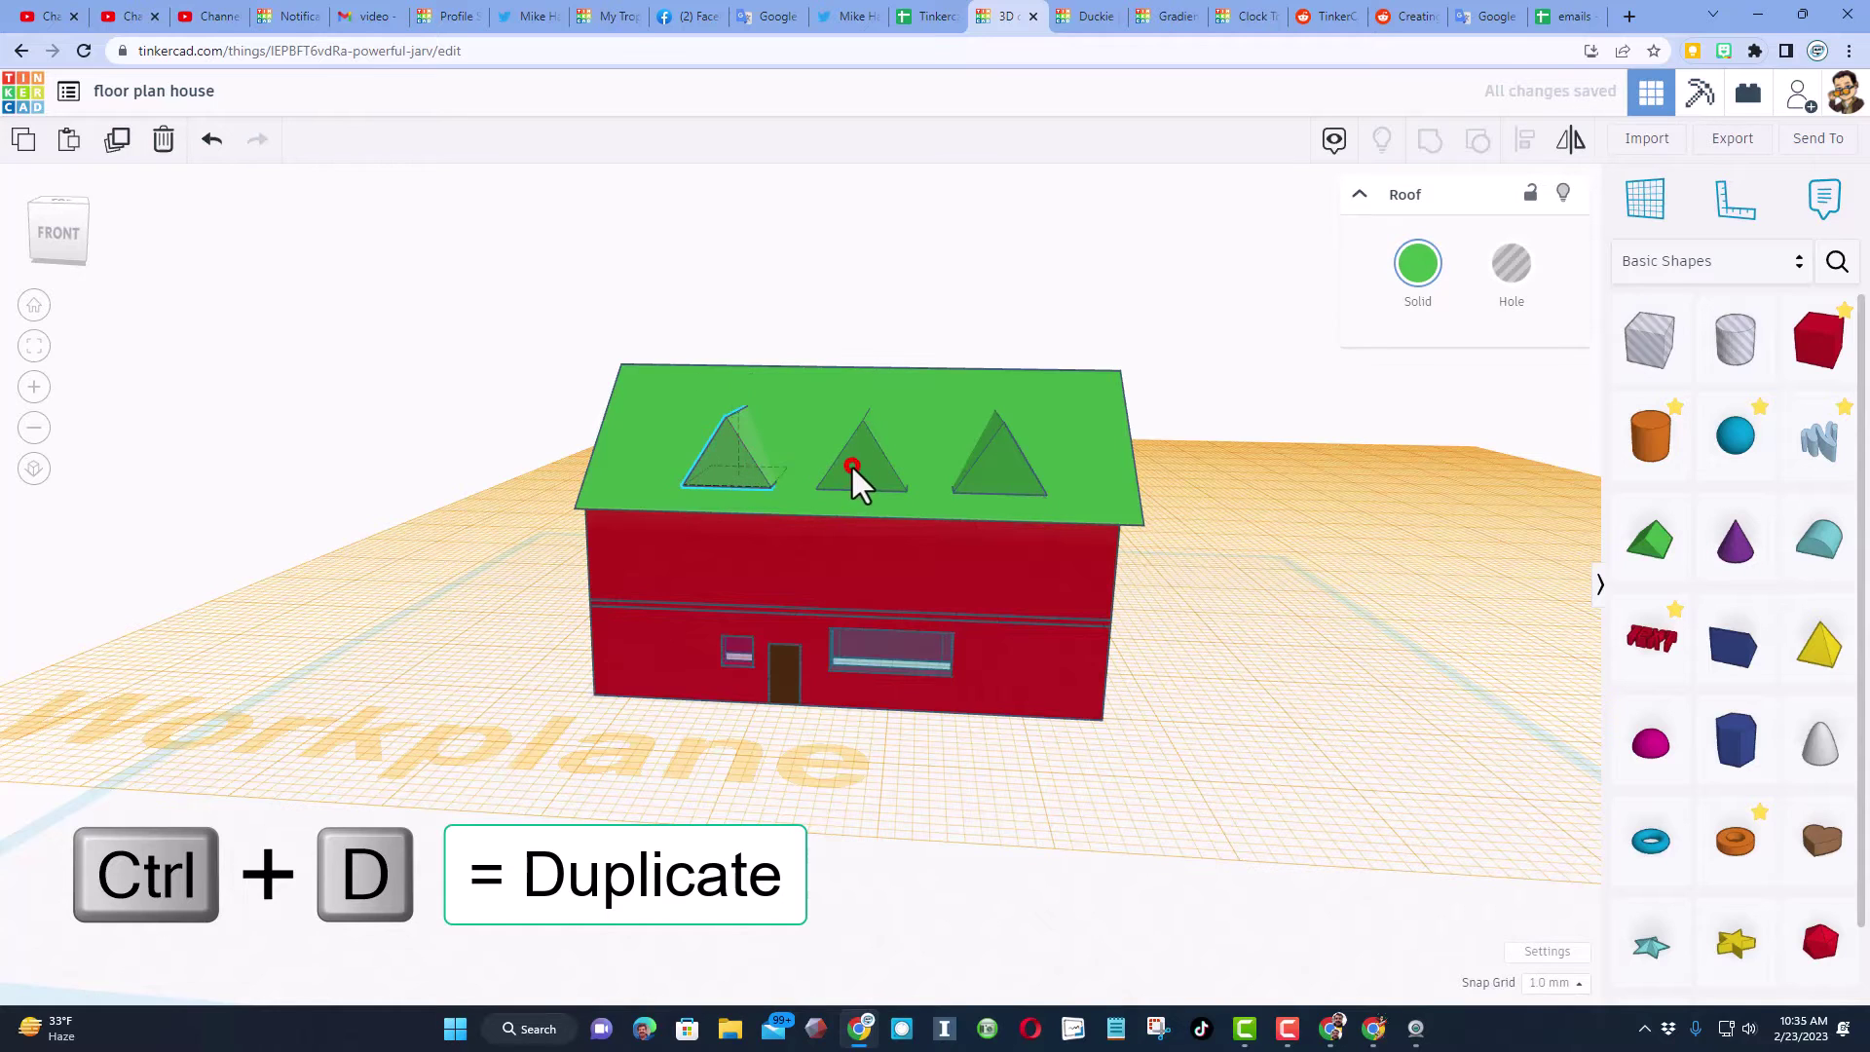
shift+click(854, 477)
shift+click(1025, 482)
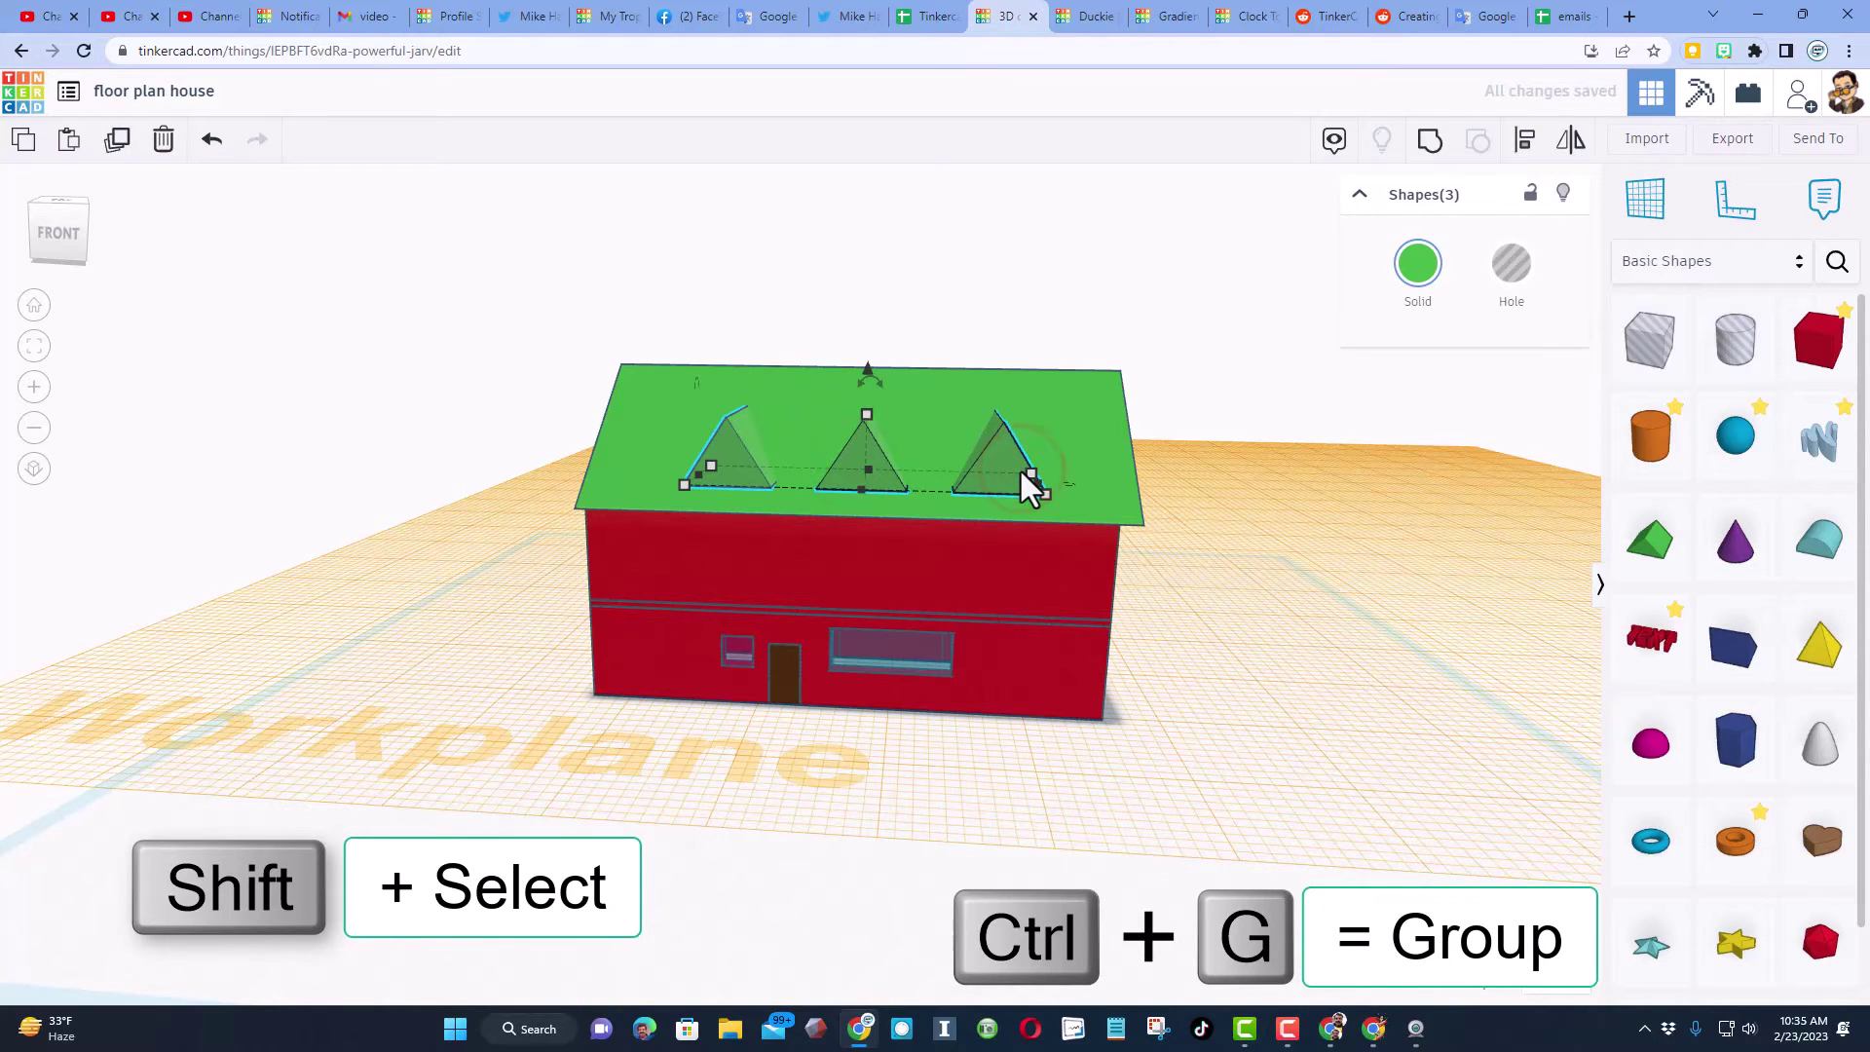
key(ctrl+g)
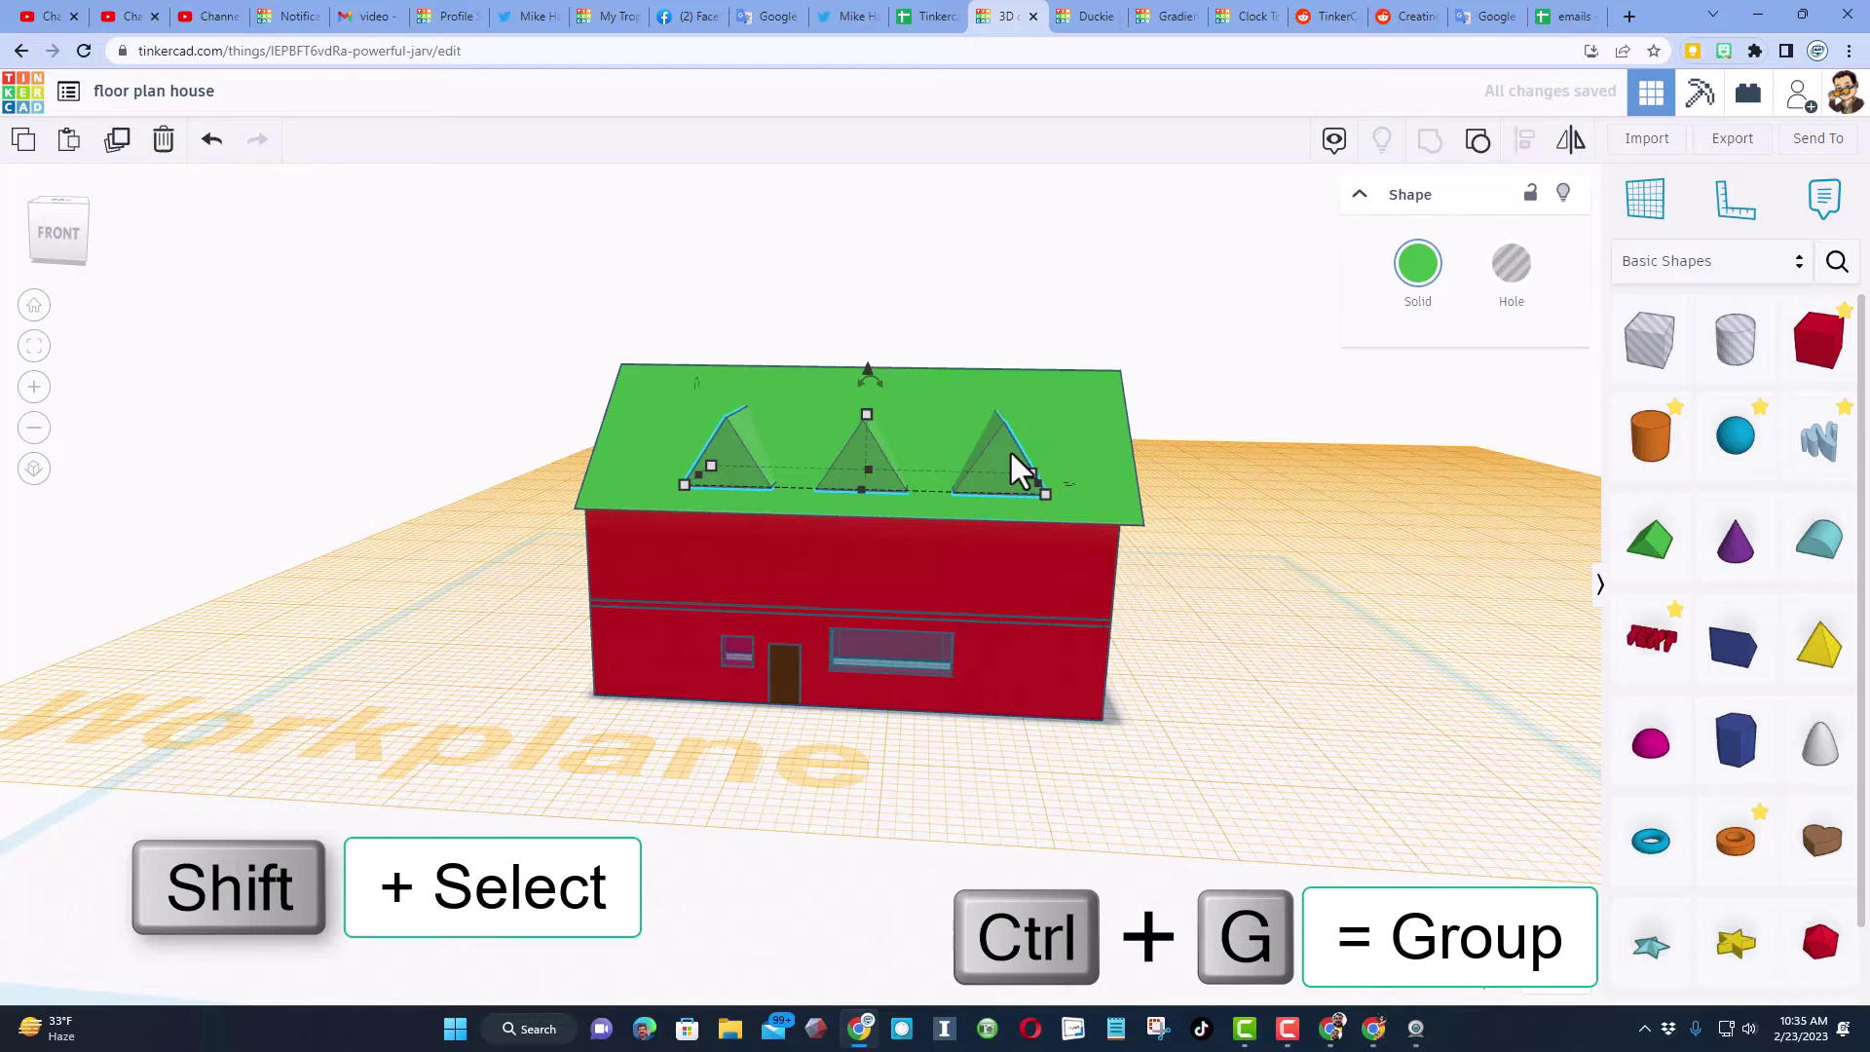
Align the dormer group to the main roof, centred along the roof's length.
shift+click(973, 389)
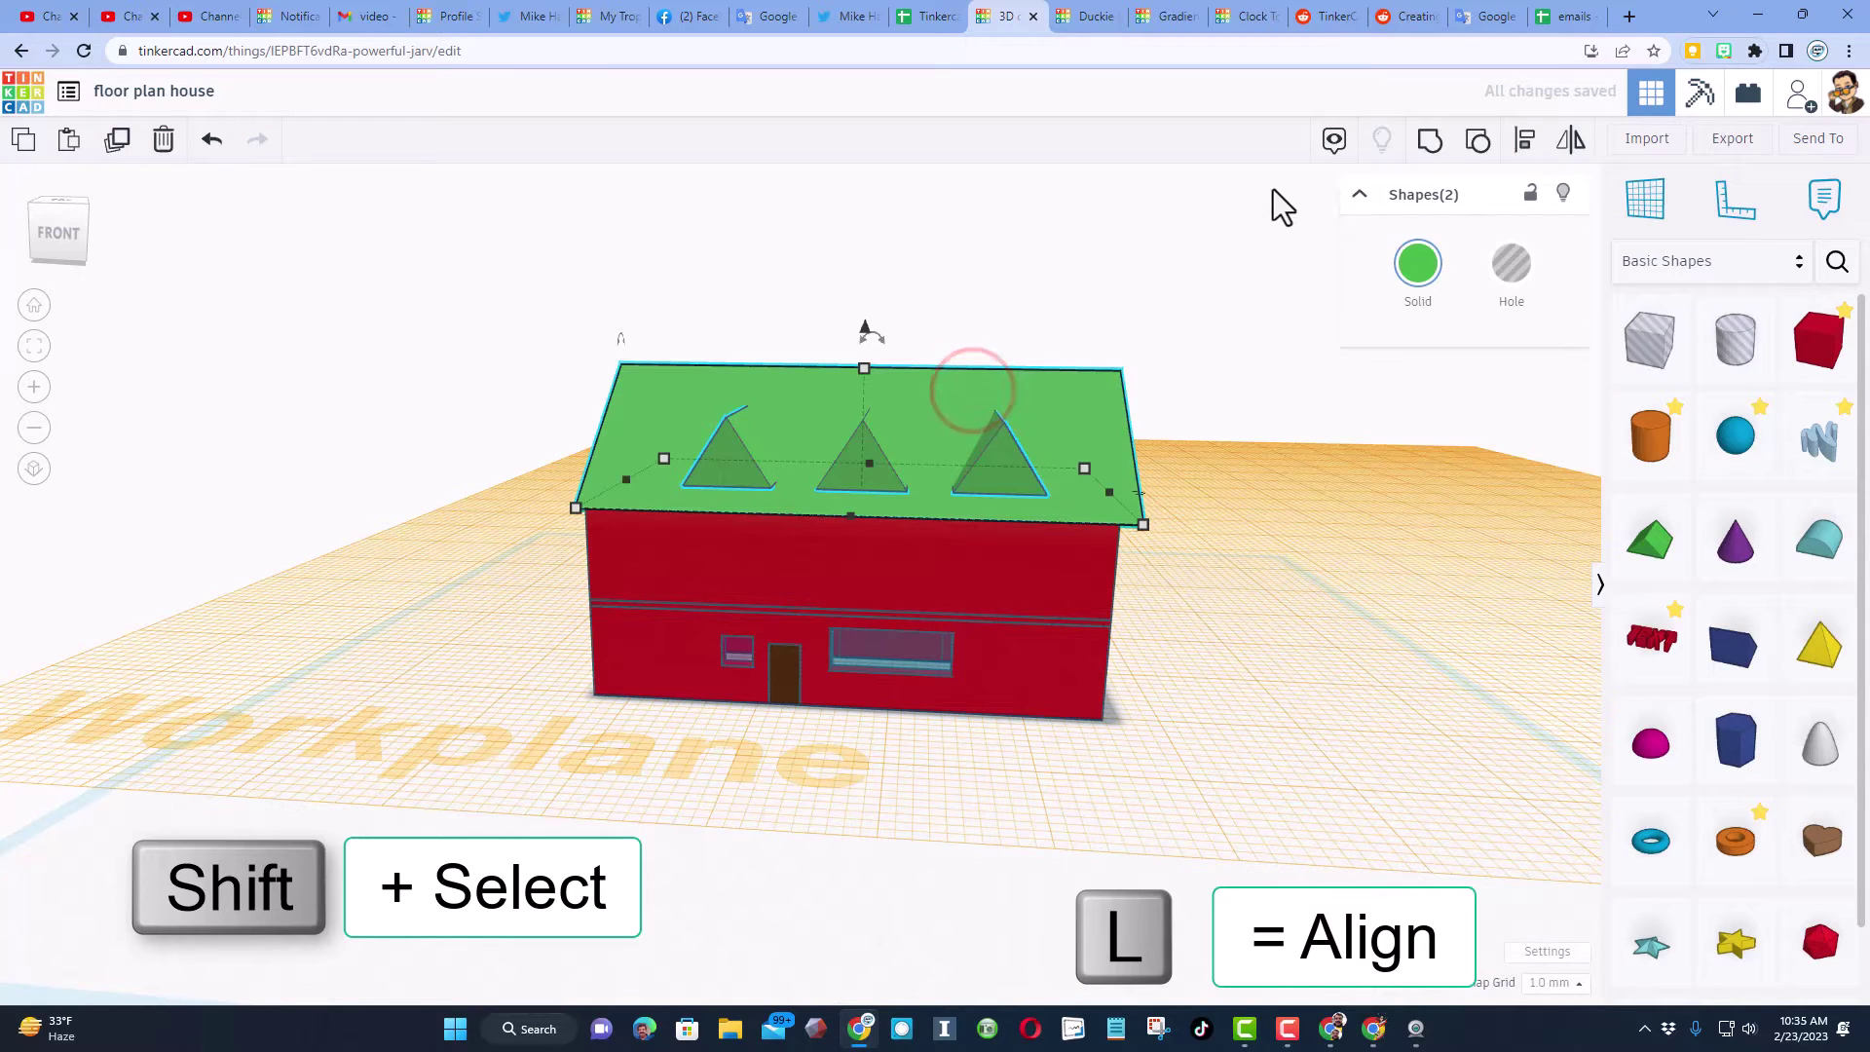
click(1525, 139)
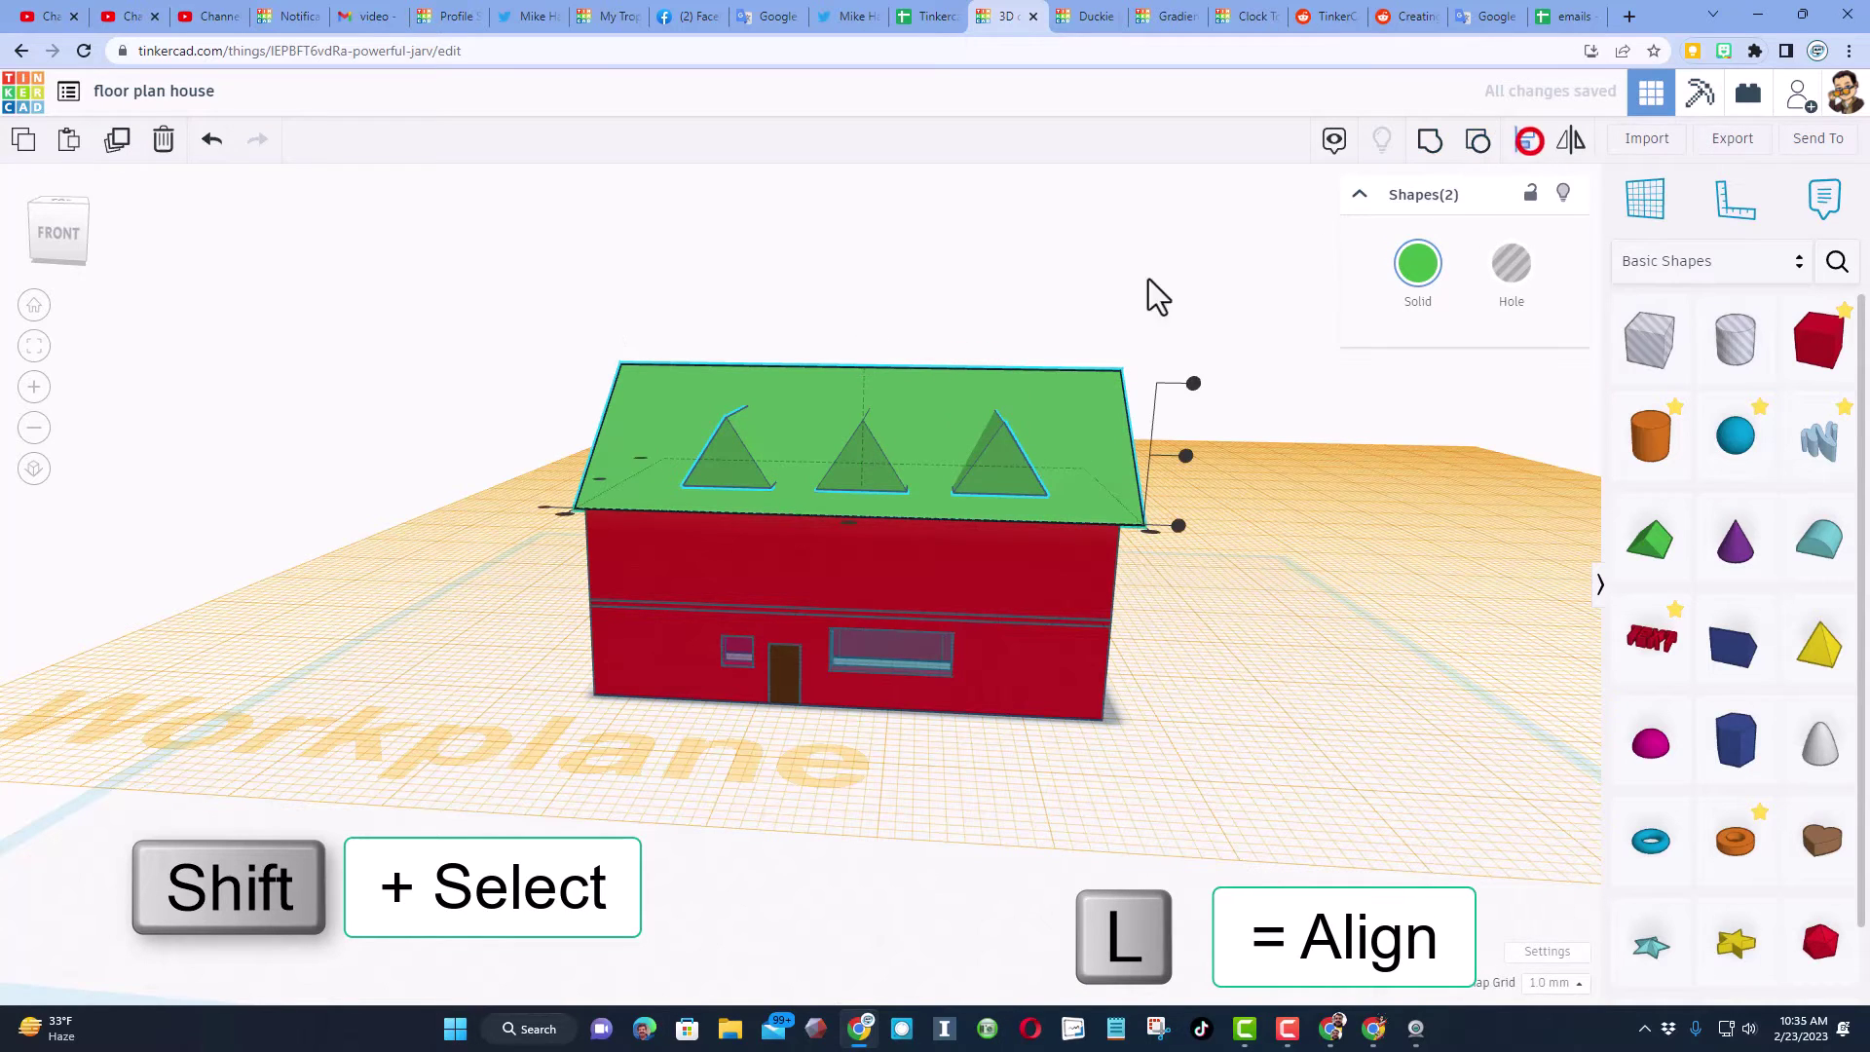
click(984, 388)
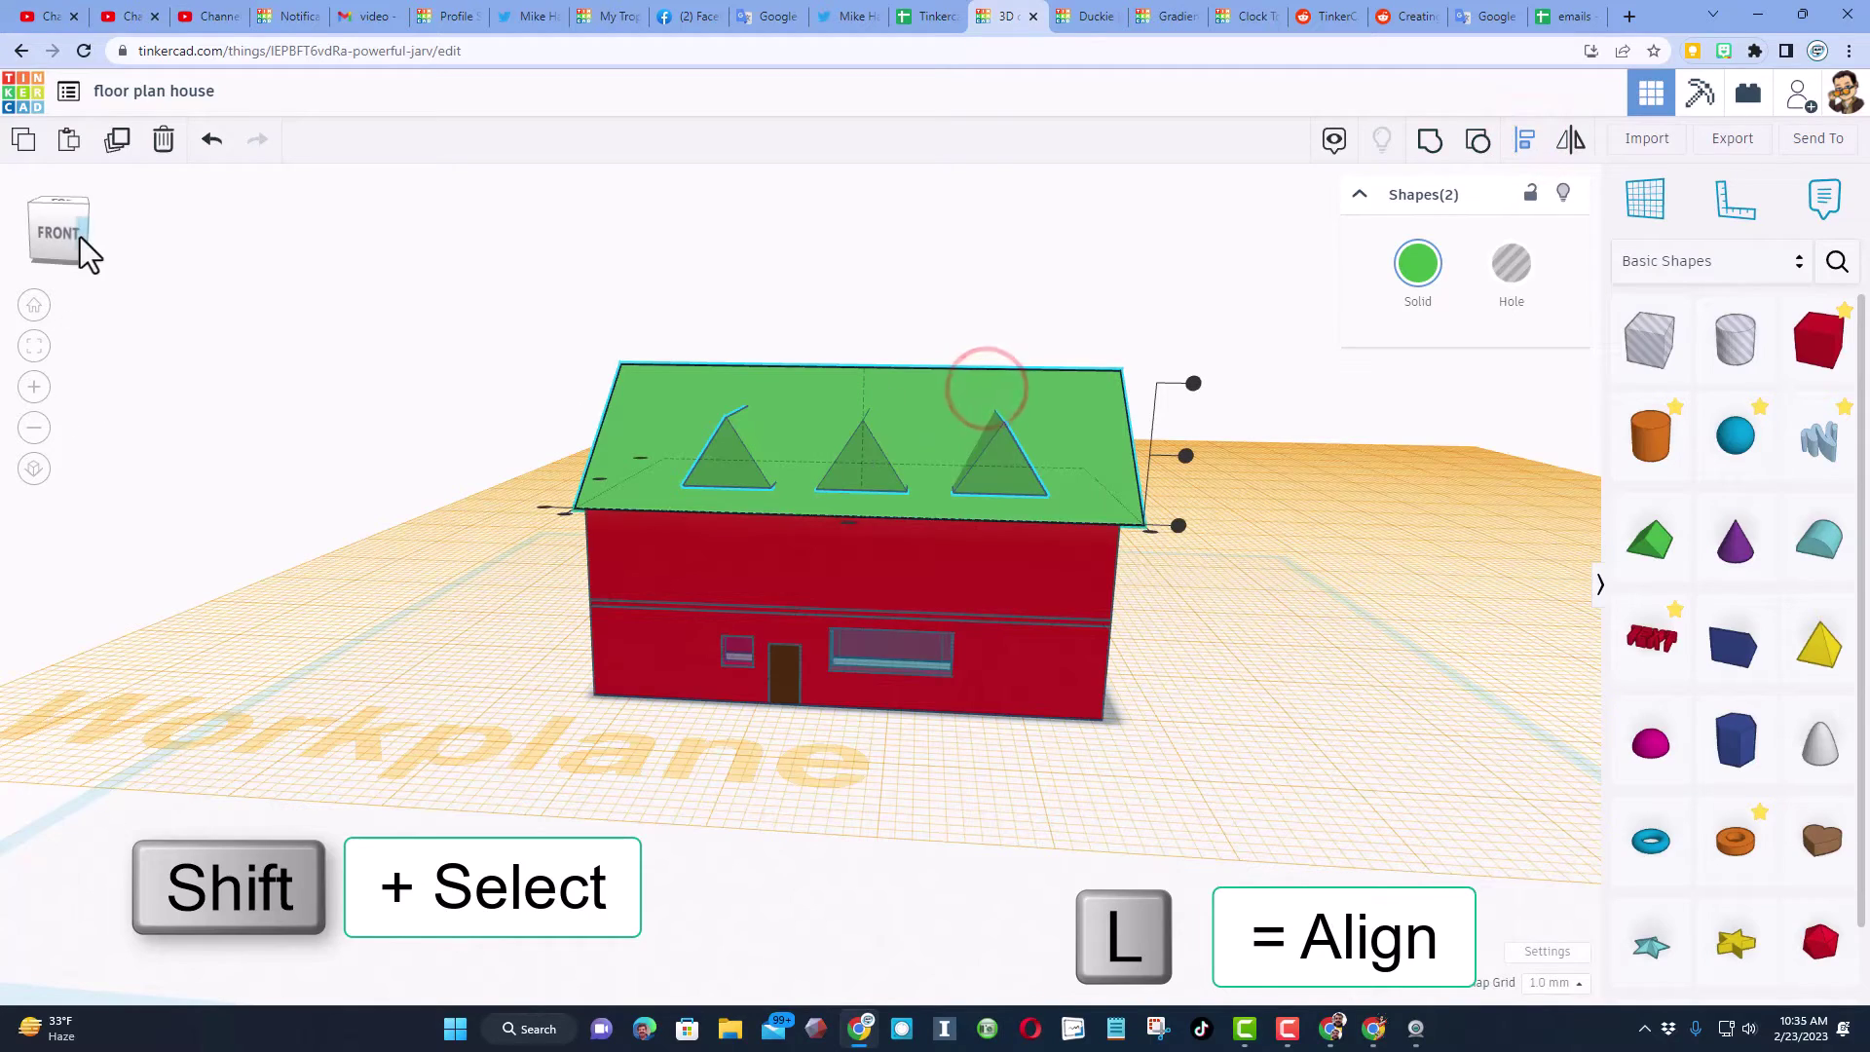
click(86, 212)
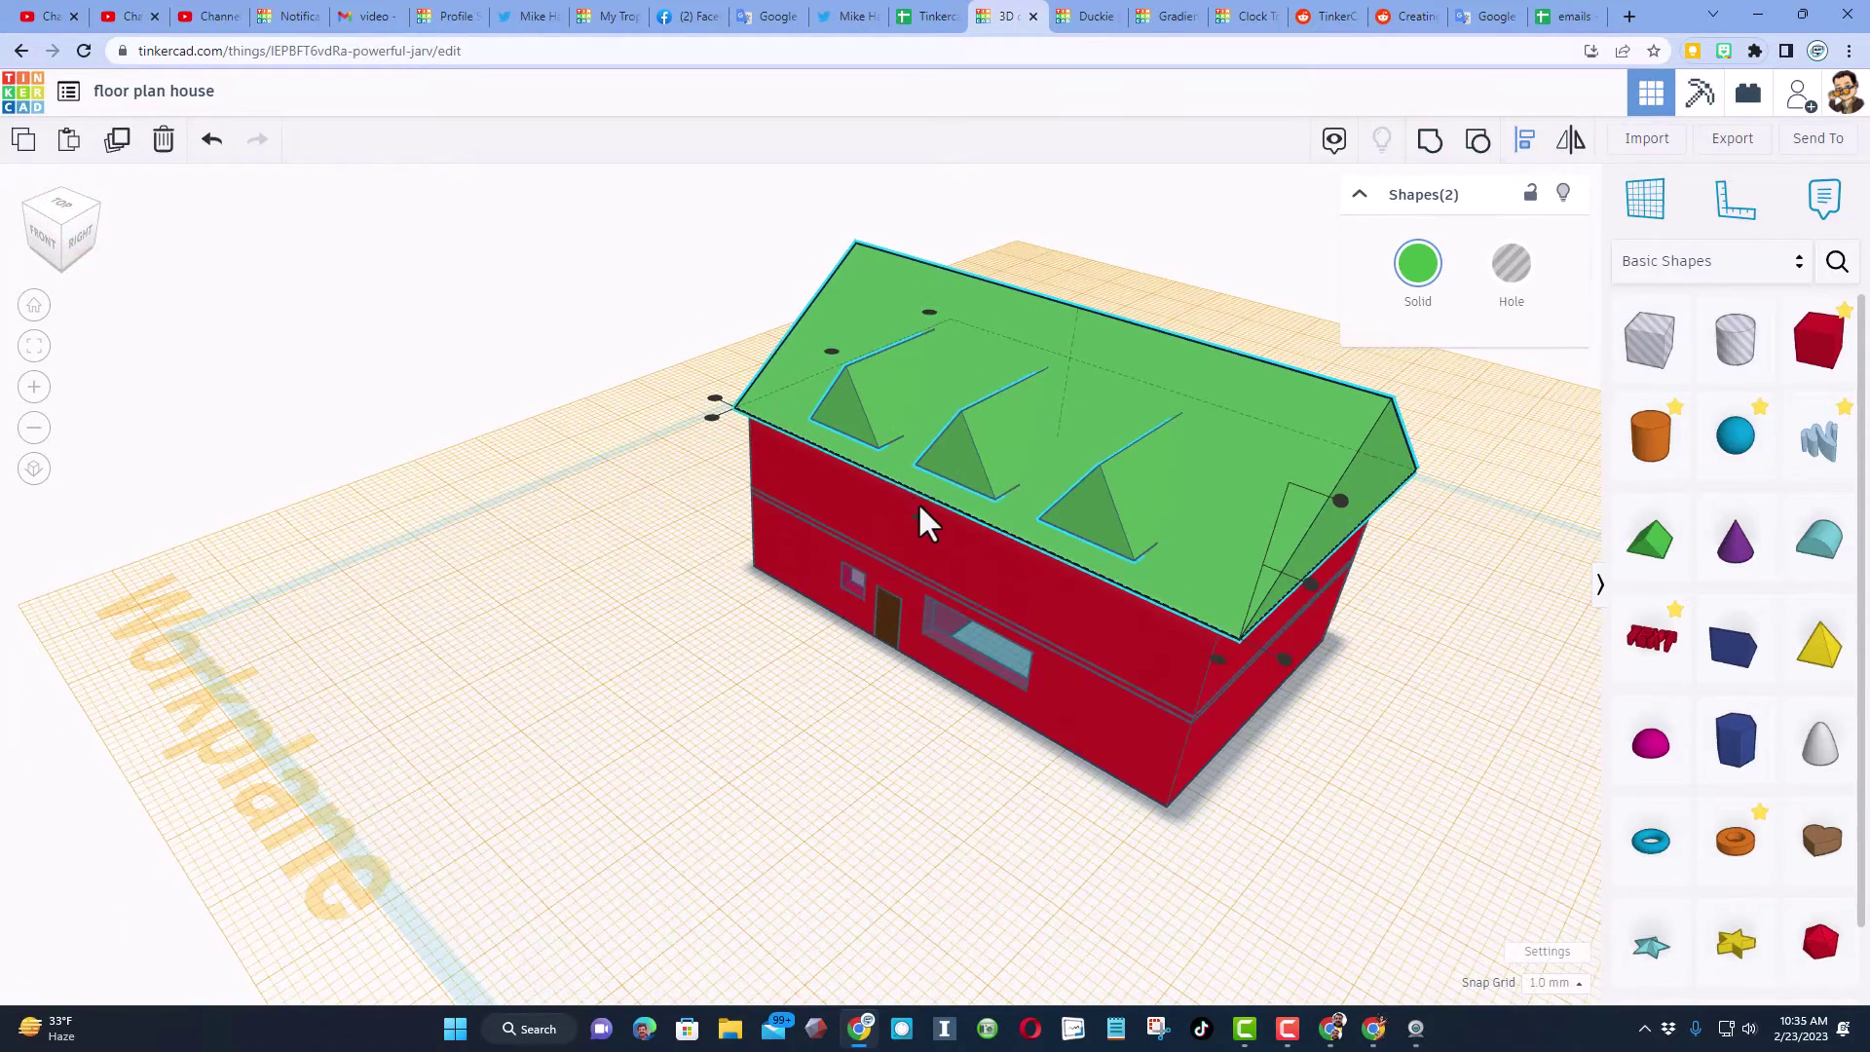
click(921, 513)
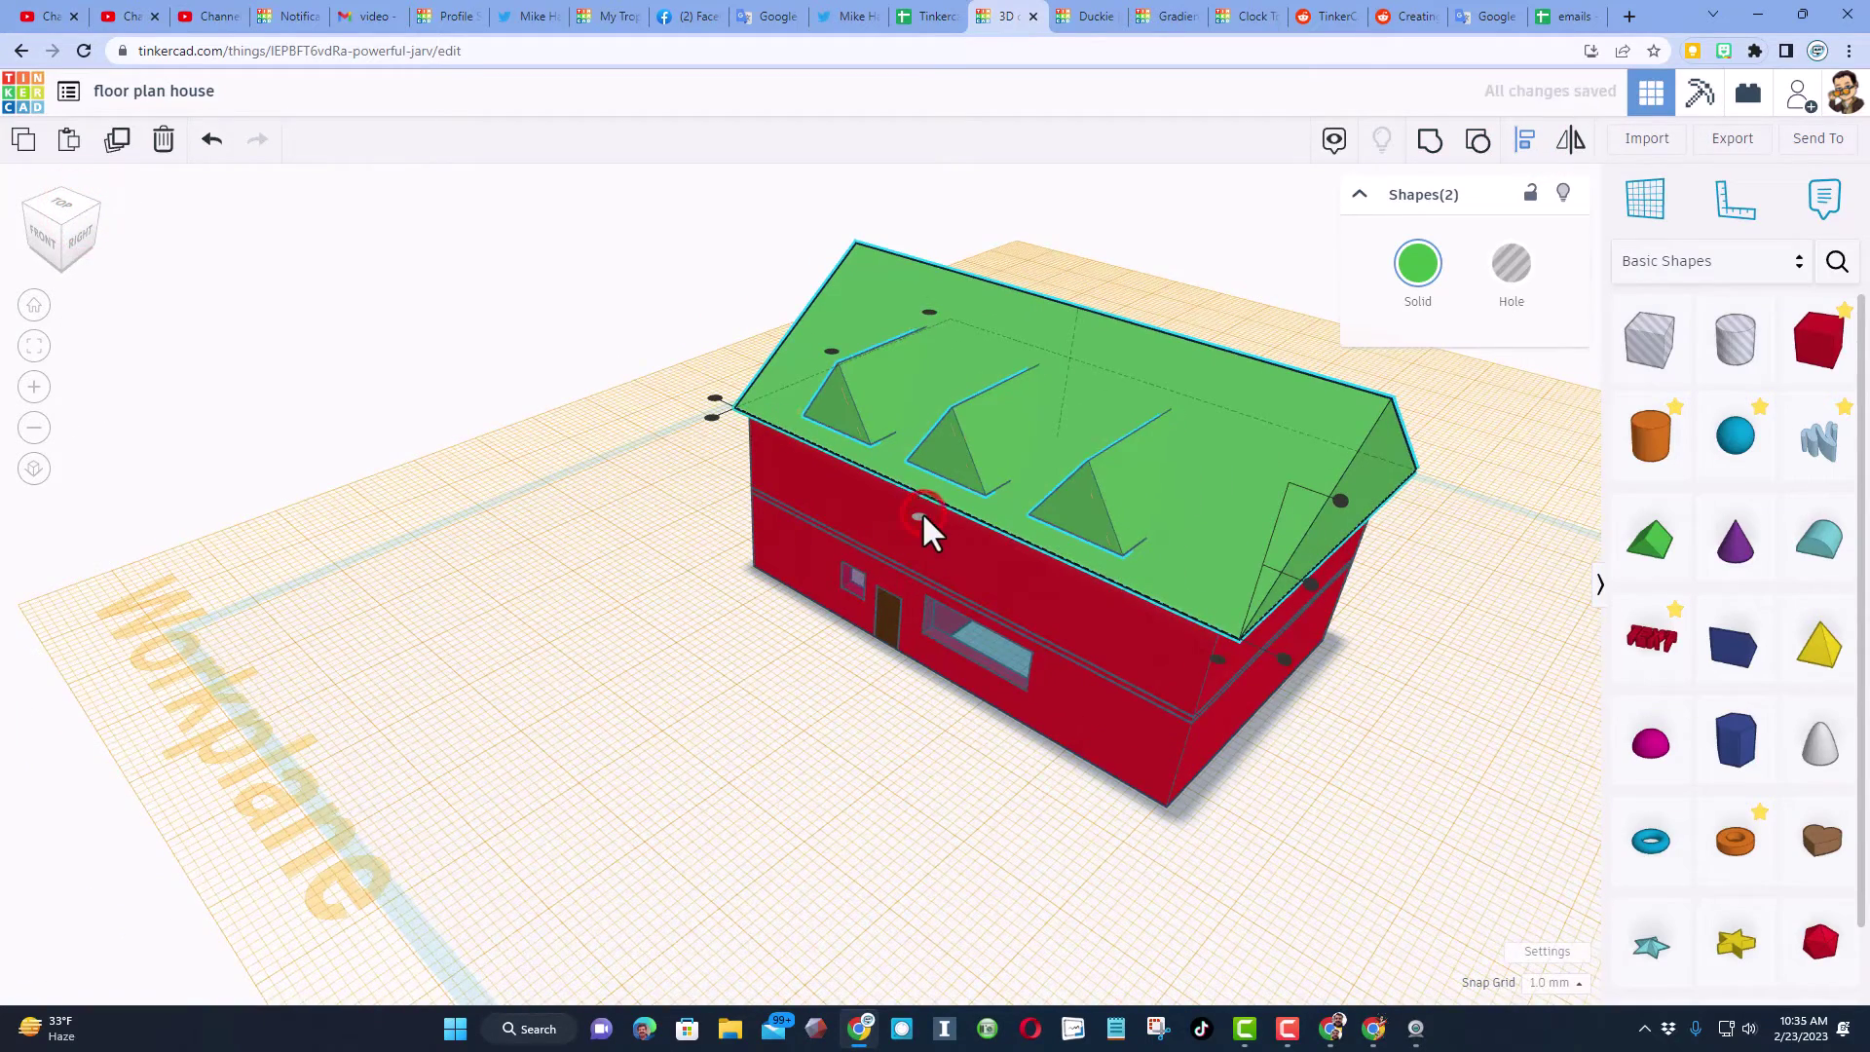
Group the dormers with the main roof and align the roof centrally over the upper-storey walls.
click(1412, 144)
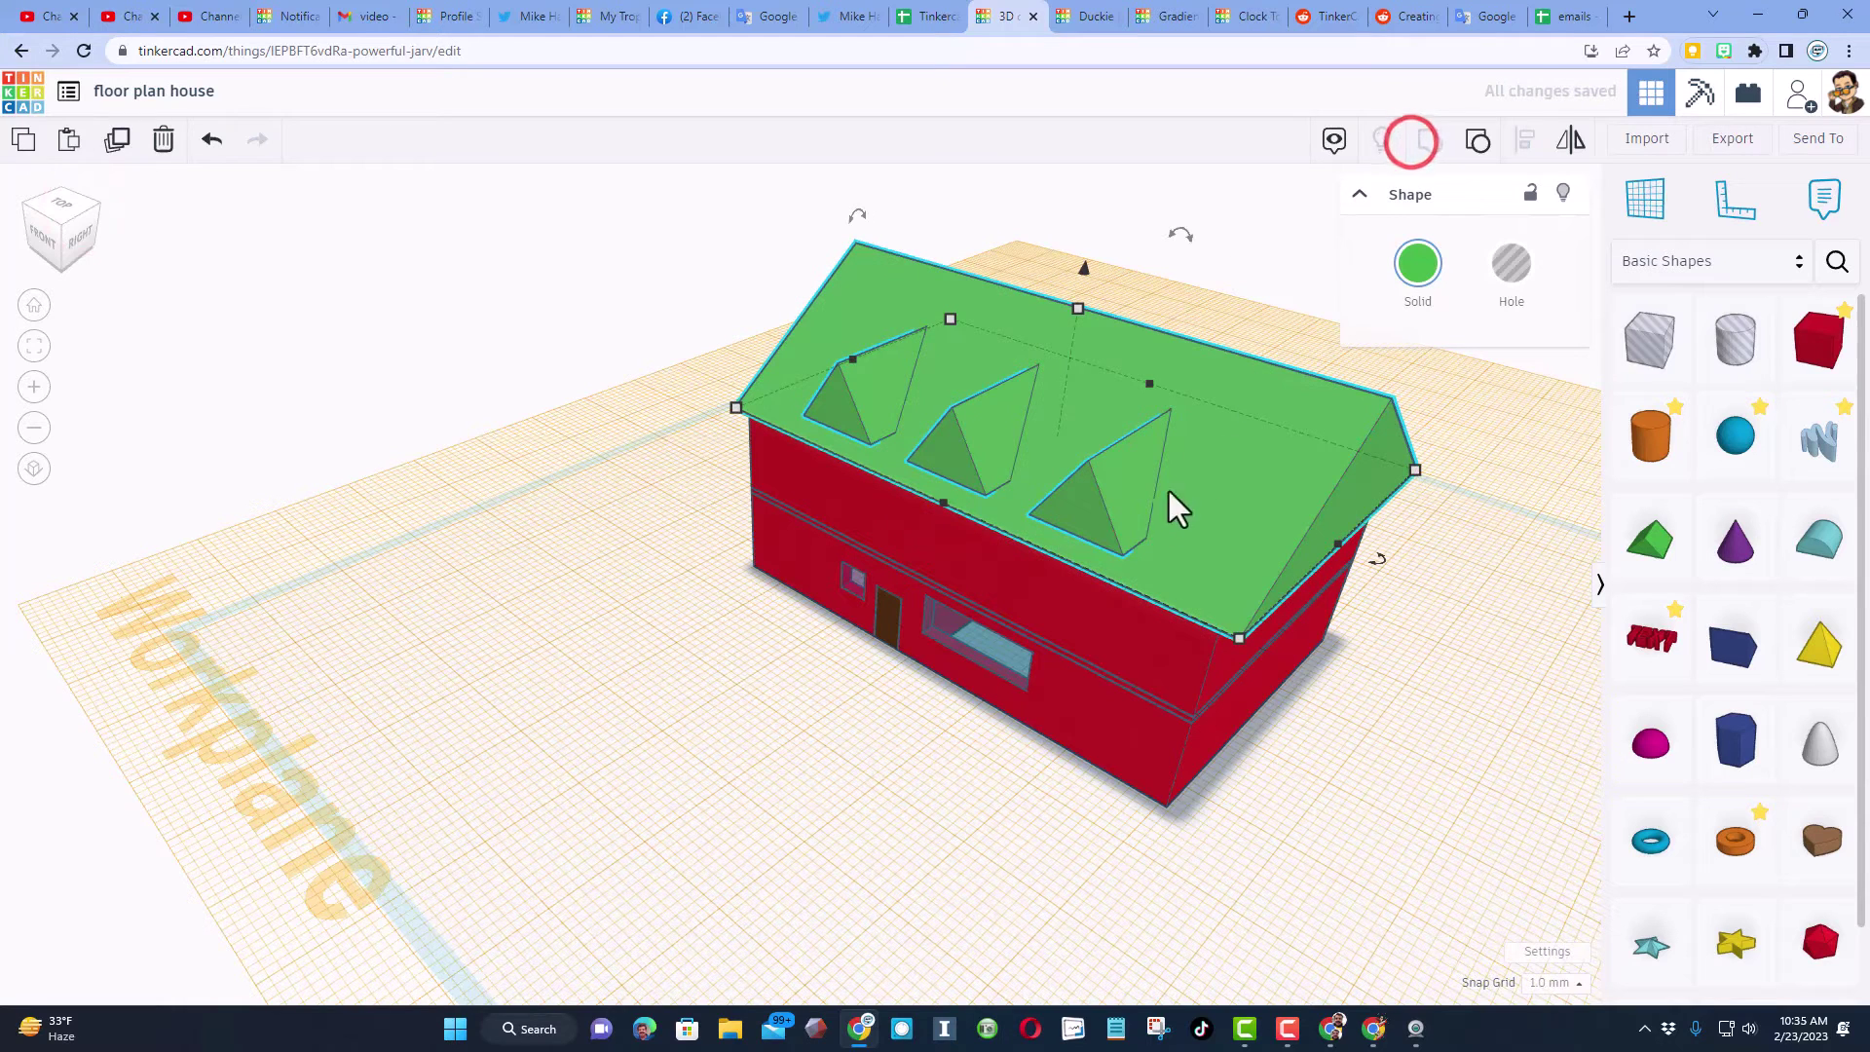
shift+click(1044, 612)
click(1522, 145)
click(1045, 596)
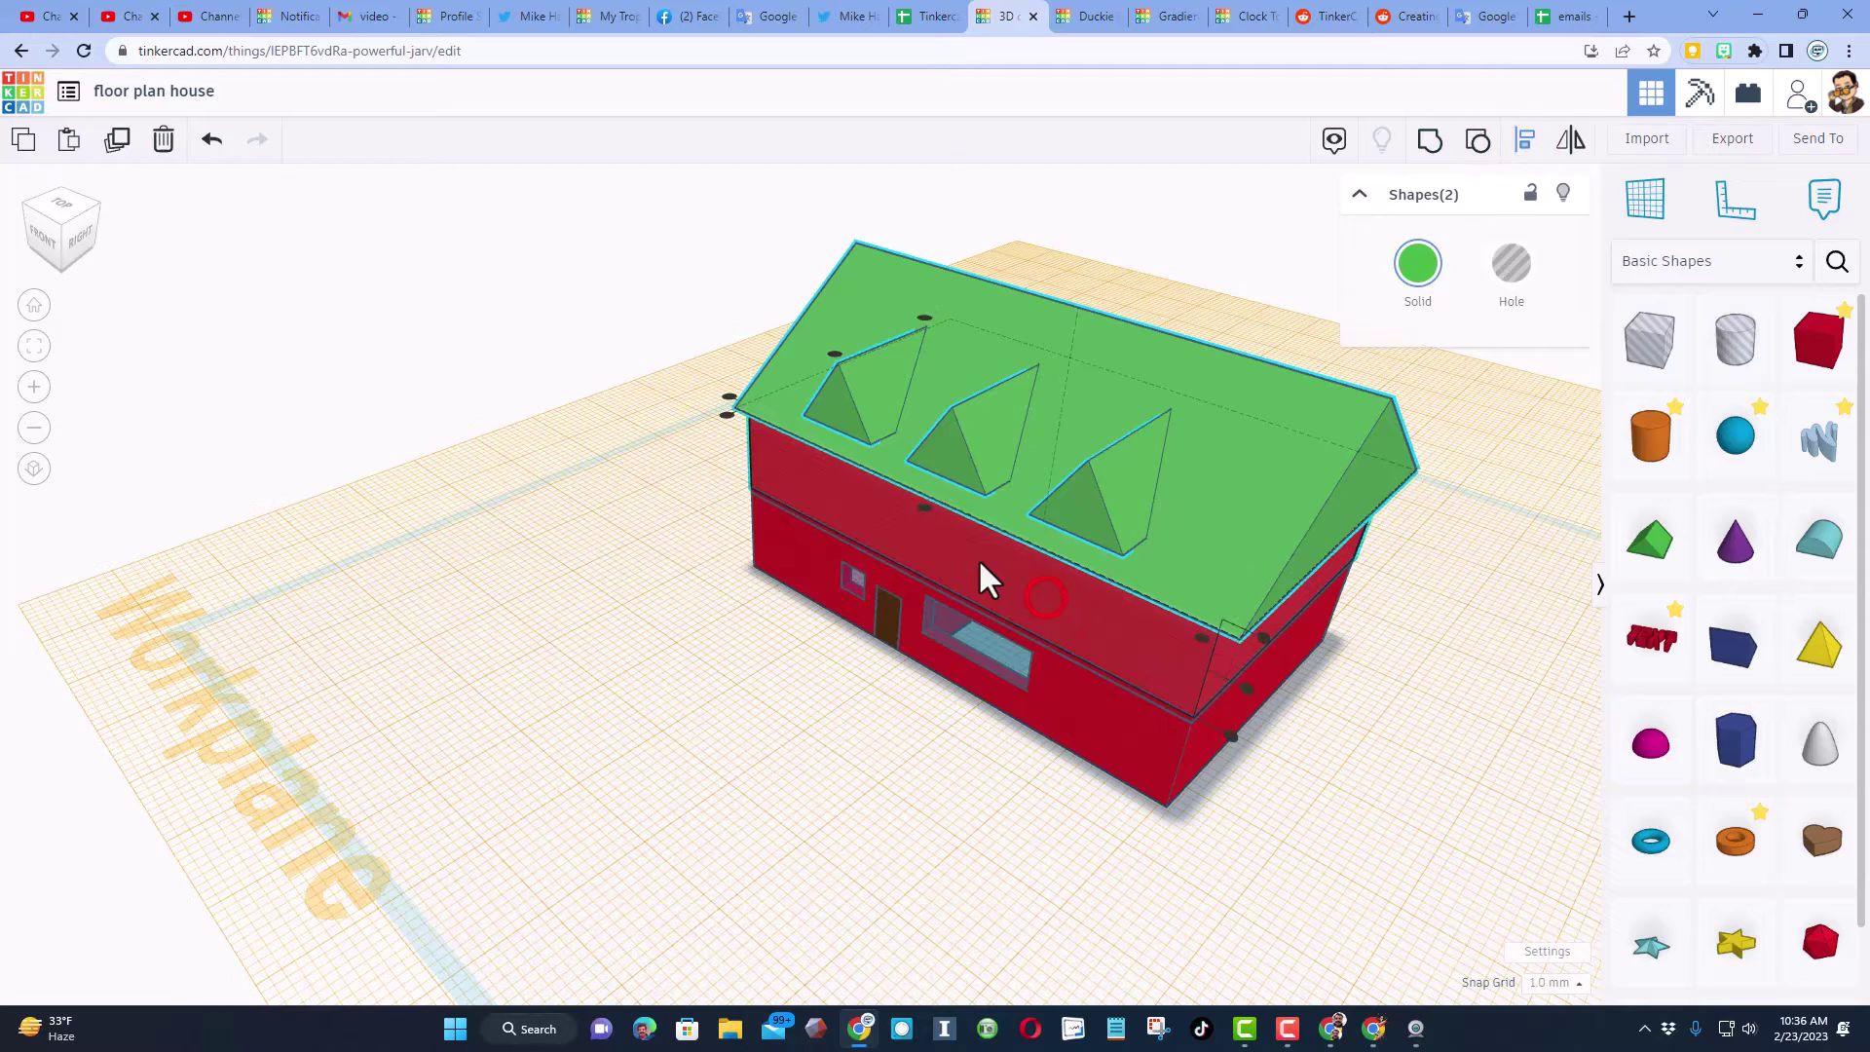
click(924, 507)
click(837, 353)
click(764, 742)
right_drag(764, 743, 1077, 711)
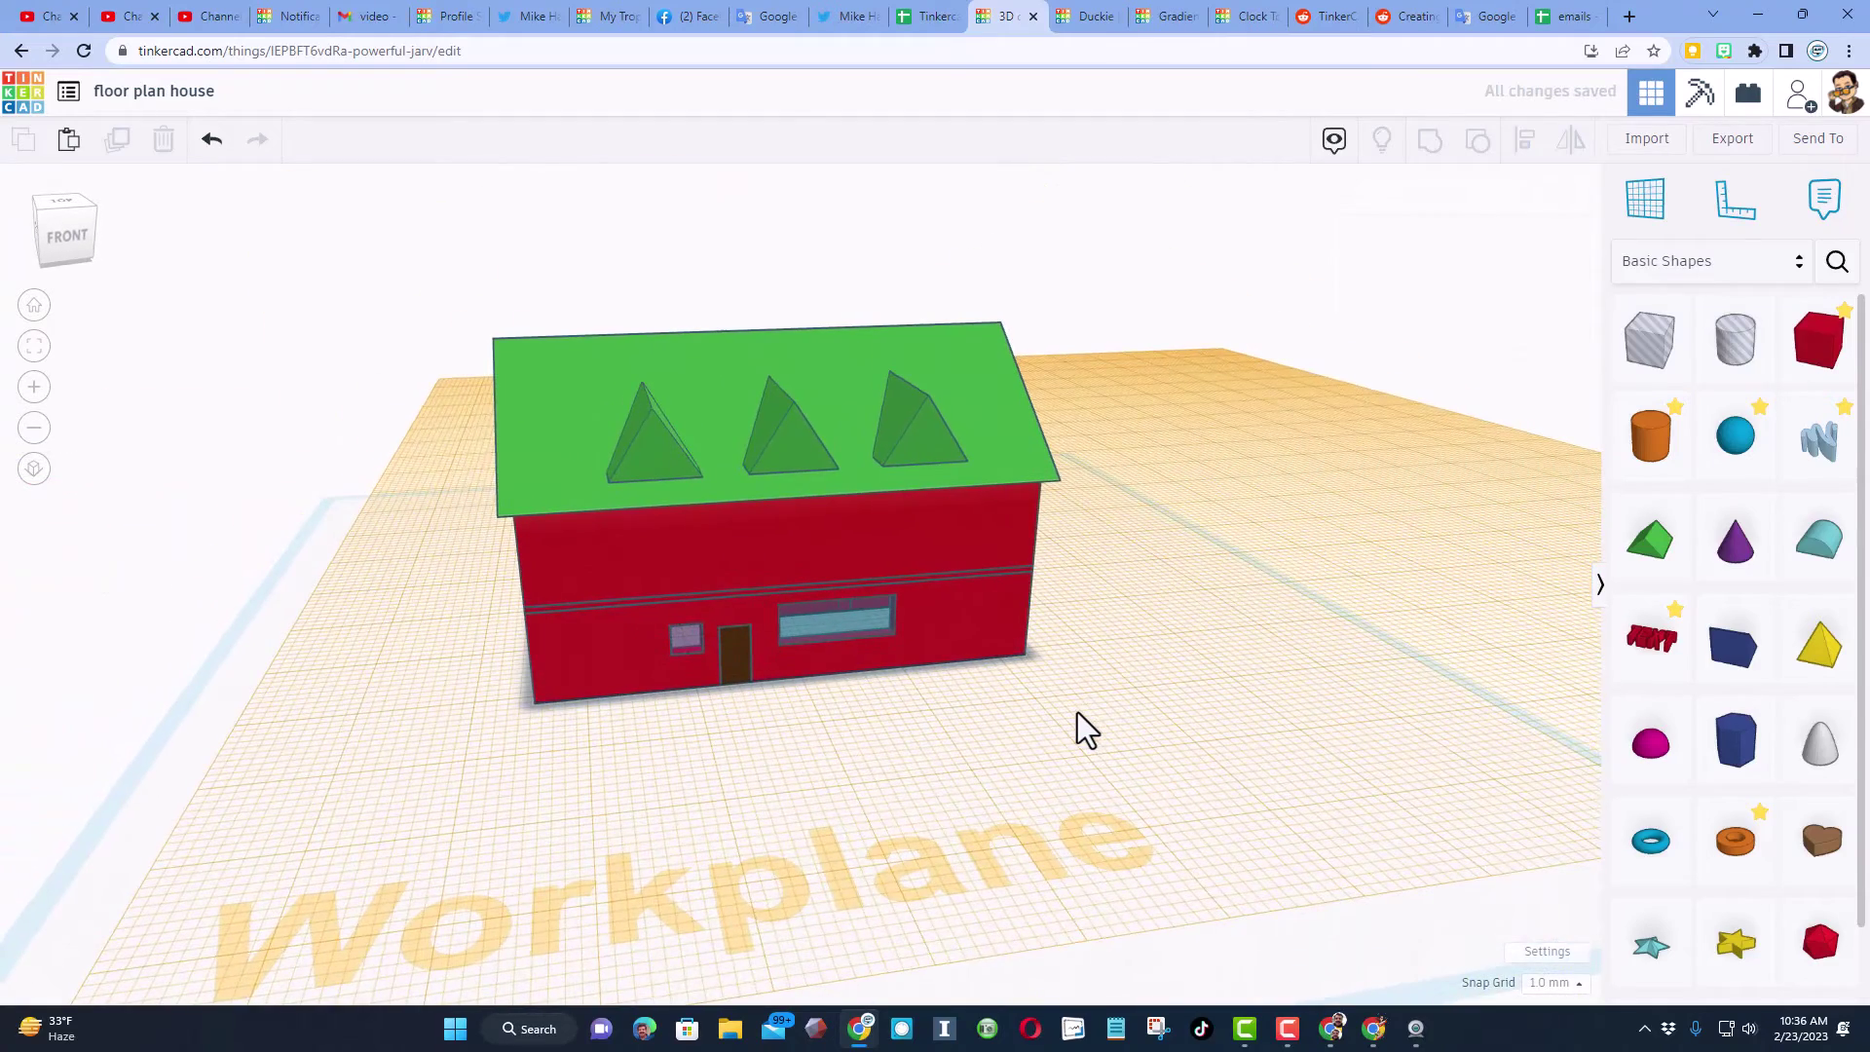
Recolour the outer walls of both storeys to the medium brown preset.
click(1000, 635)
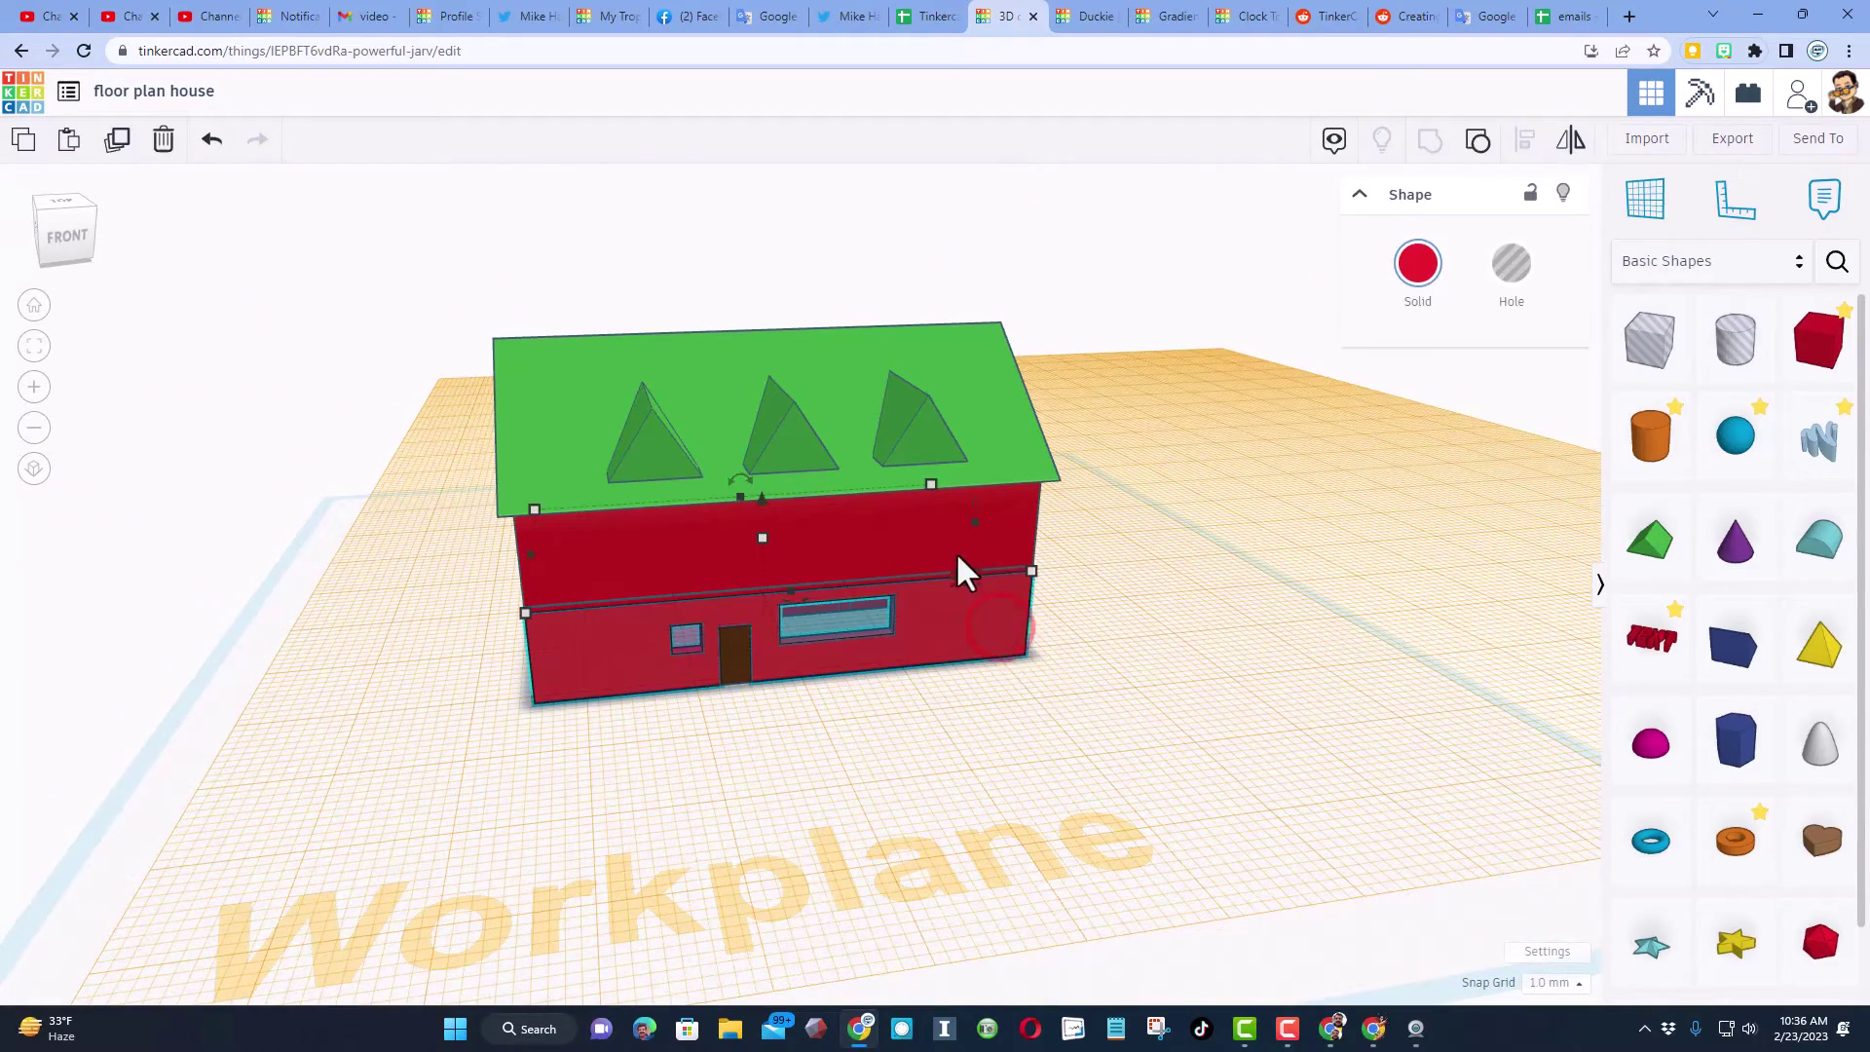
click(941, 527)
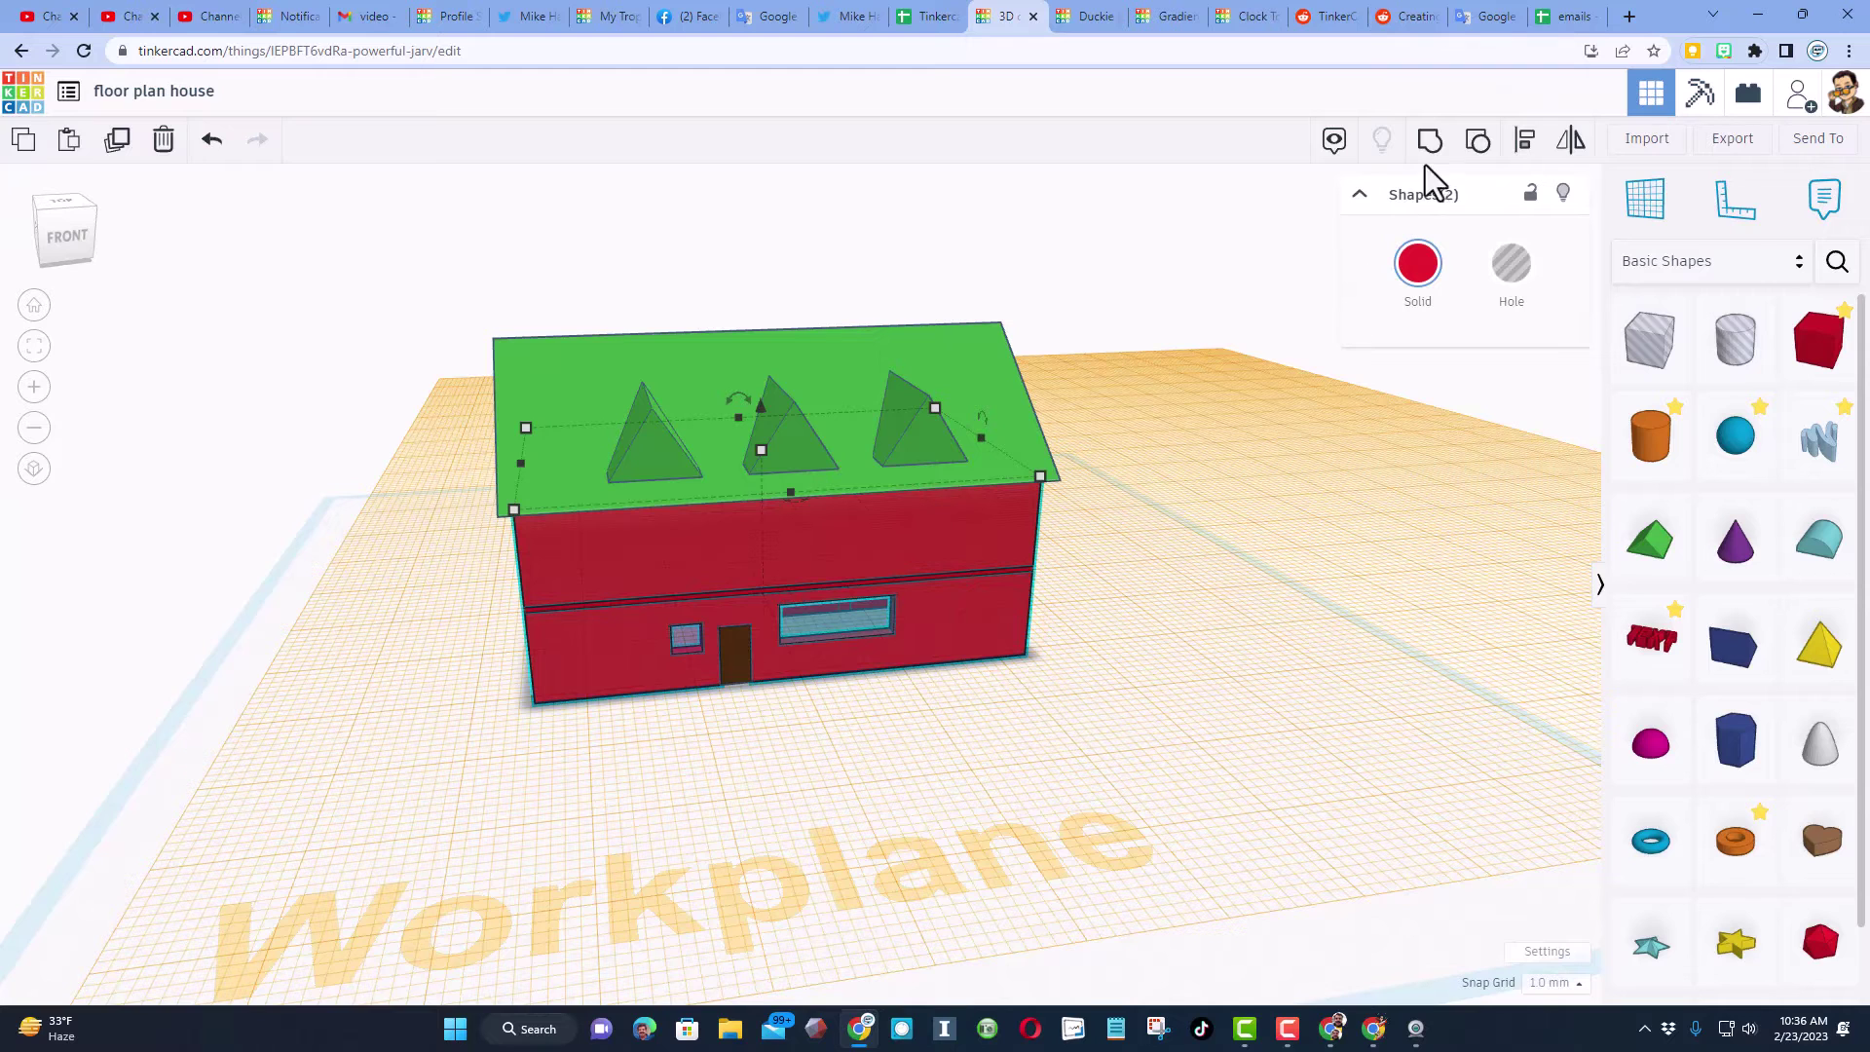
click(1417, 263)
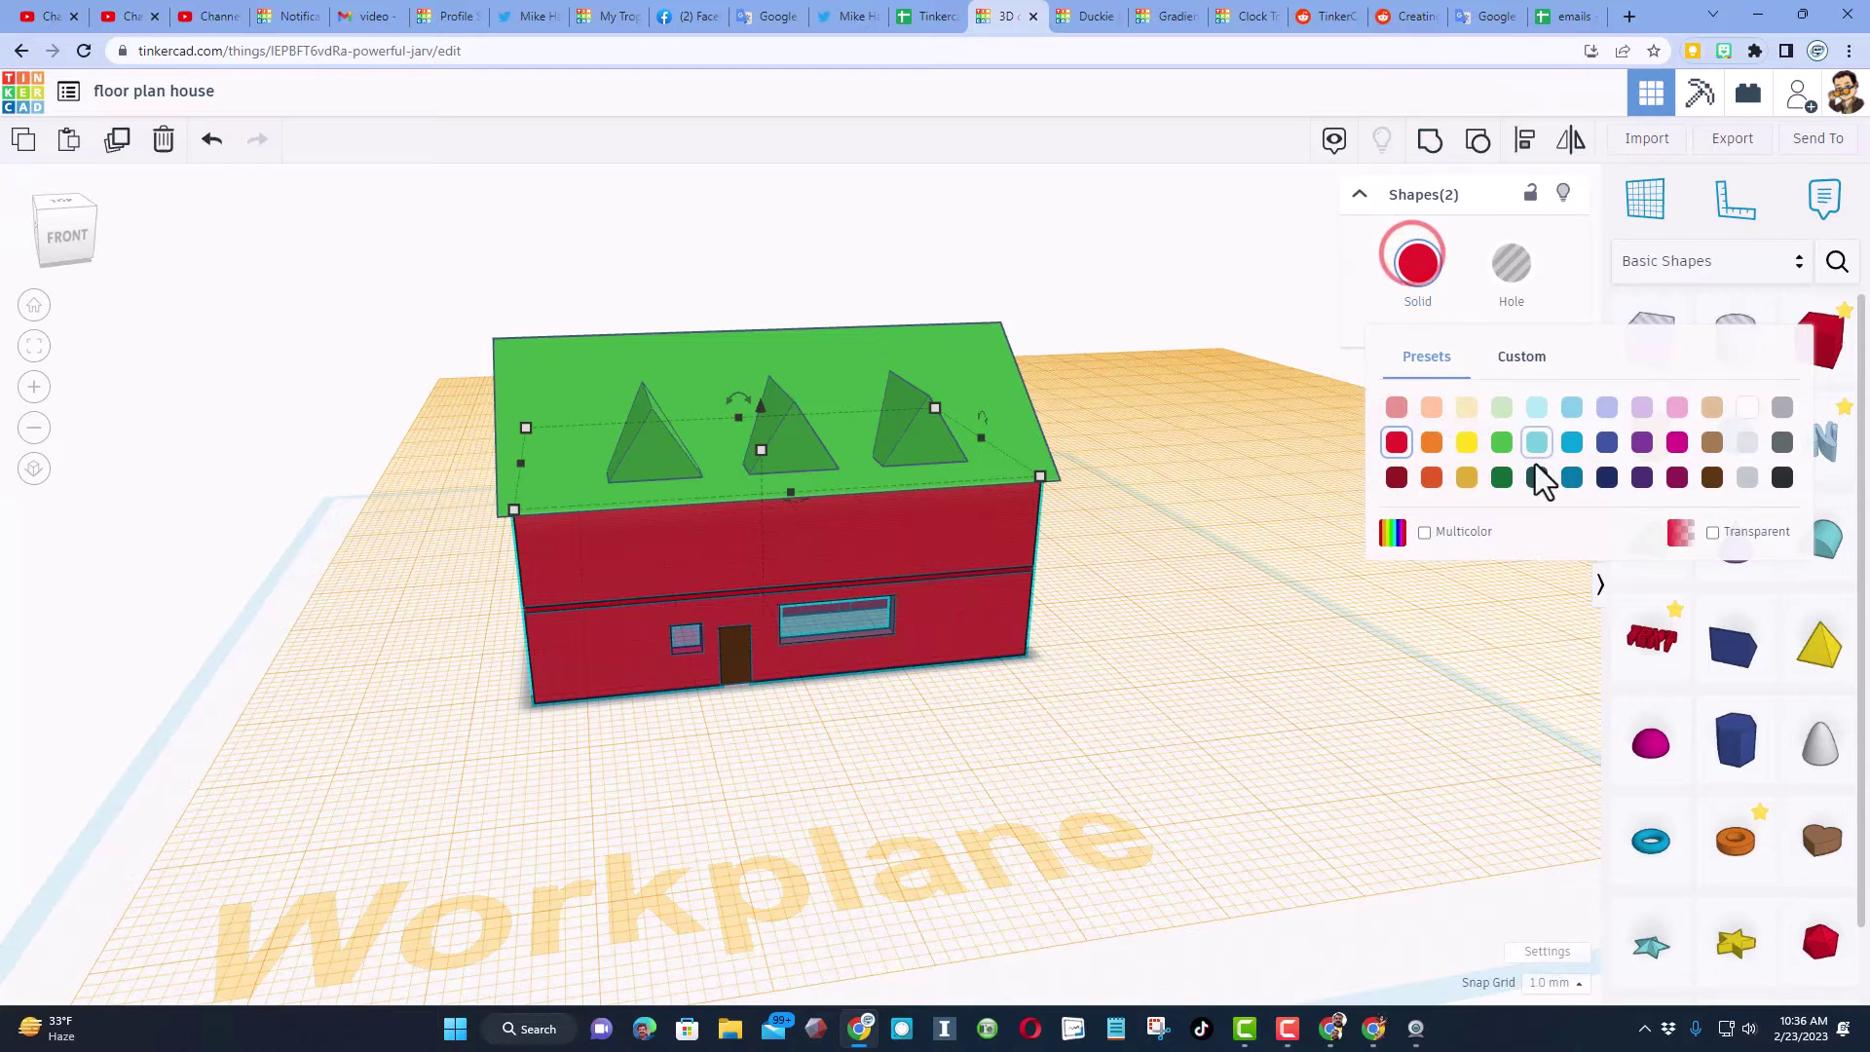
click(1712, 444)
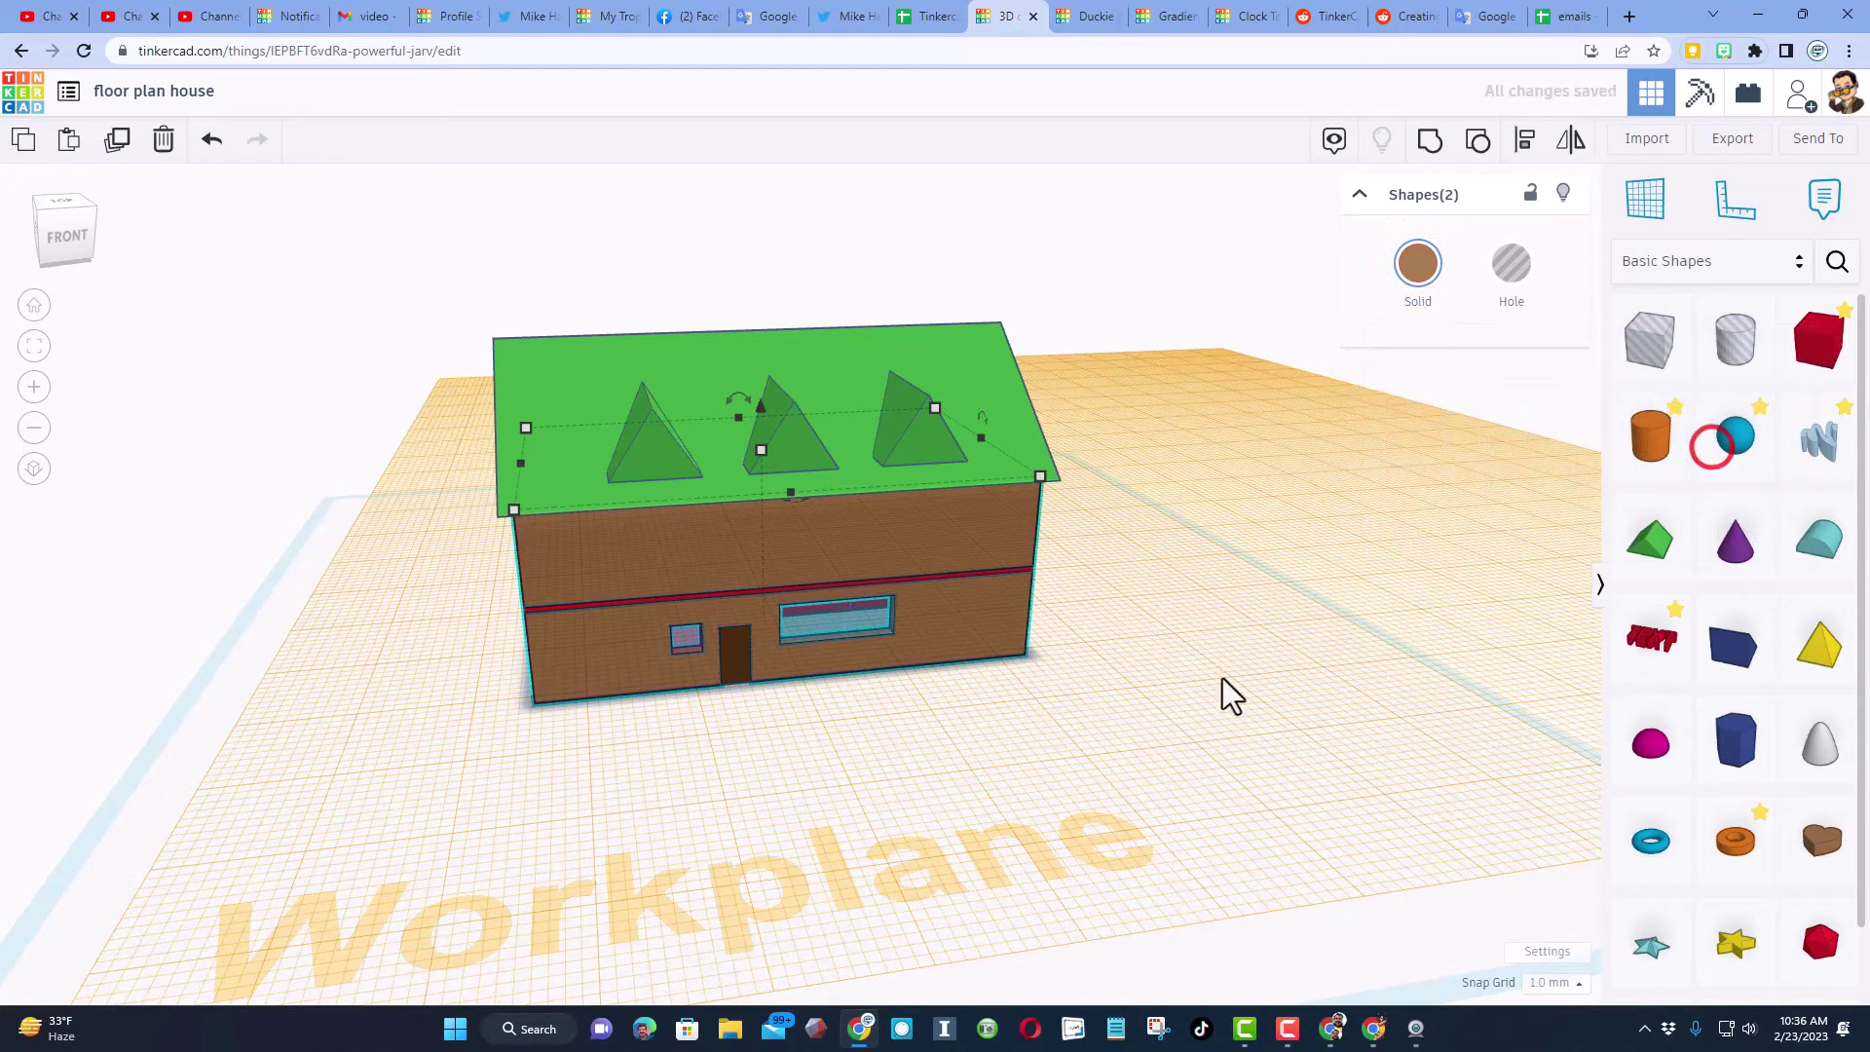
click(1210, 681)
Recolour the red slab between the two storeys to the same medium brown as the walls.
right_drag(1124, 734, 1102, 715)
scroll(1103, 715, up, 3)
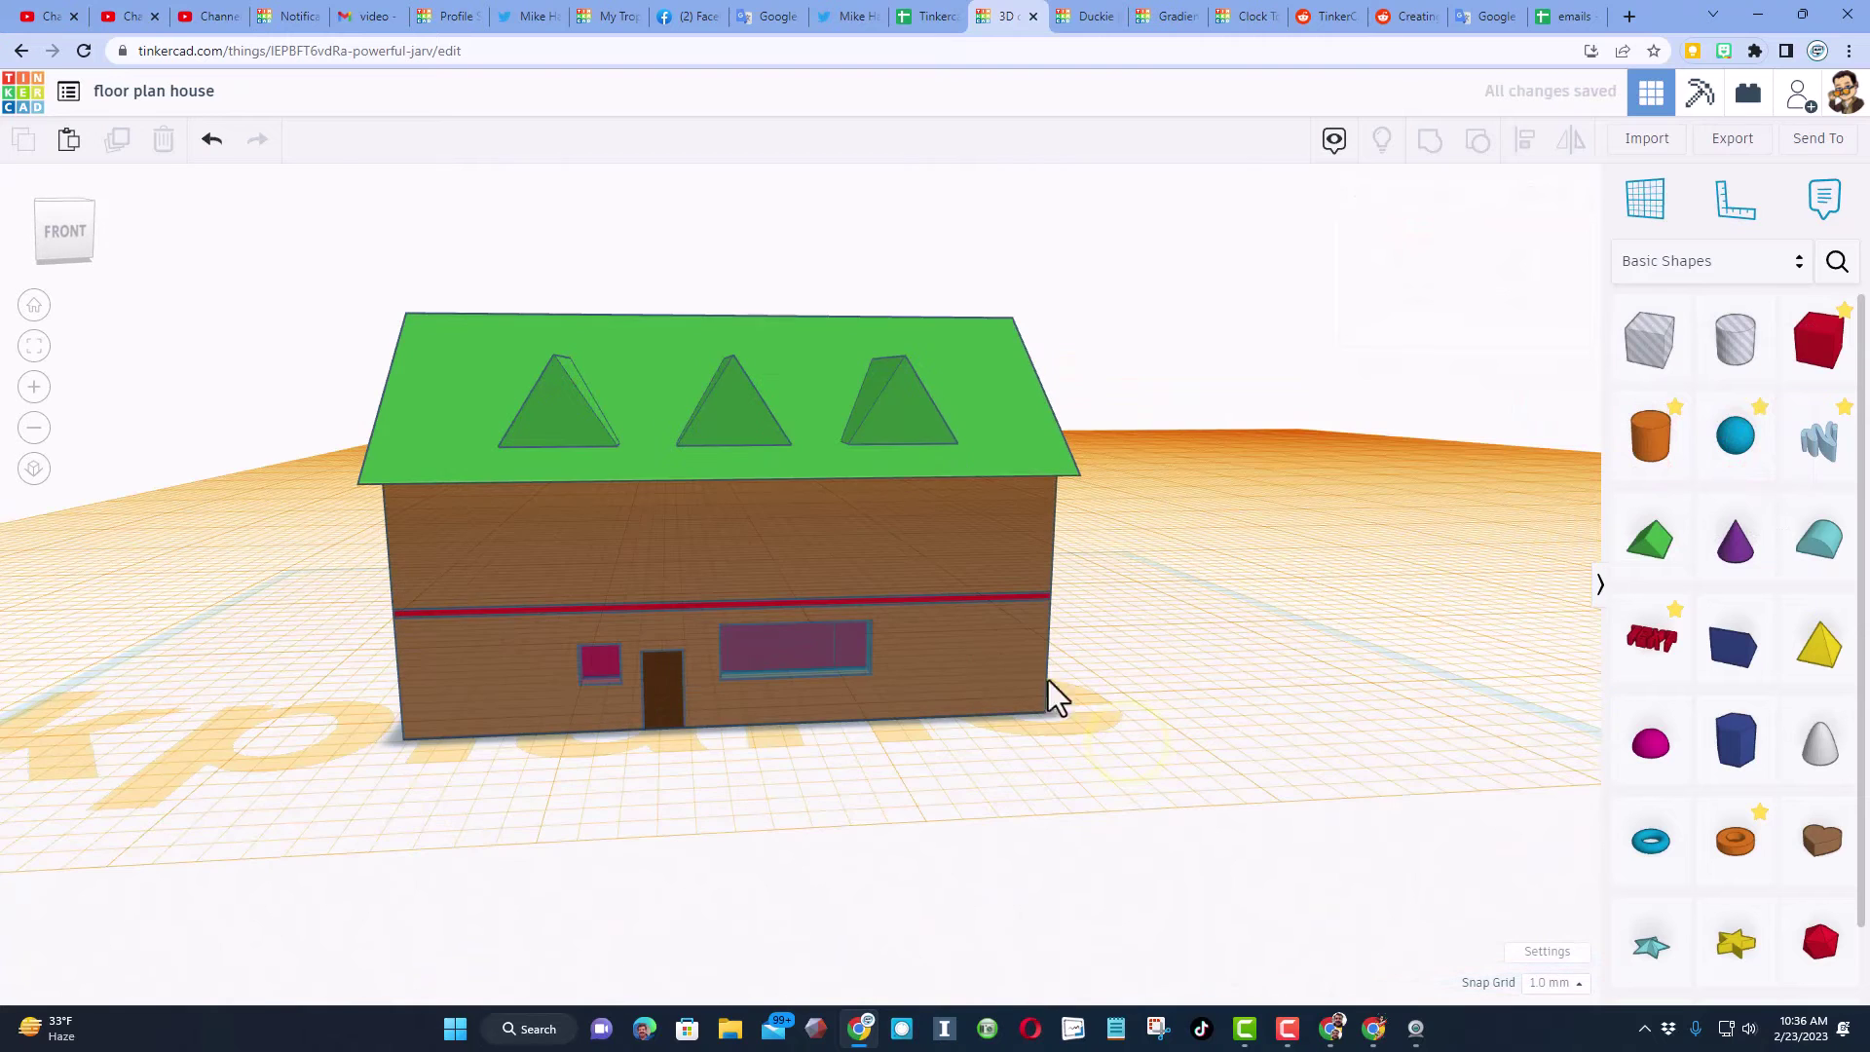
click(971, 595)
click(1394, 272)
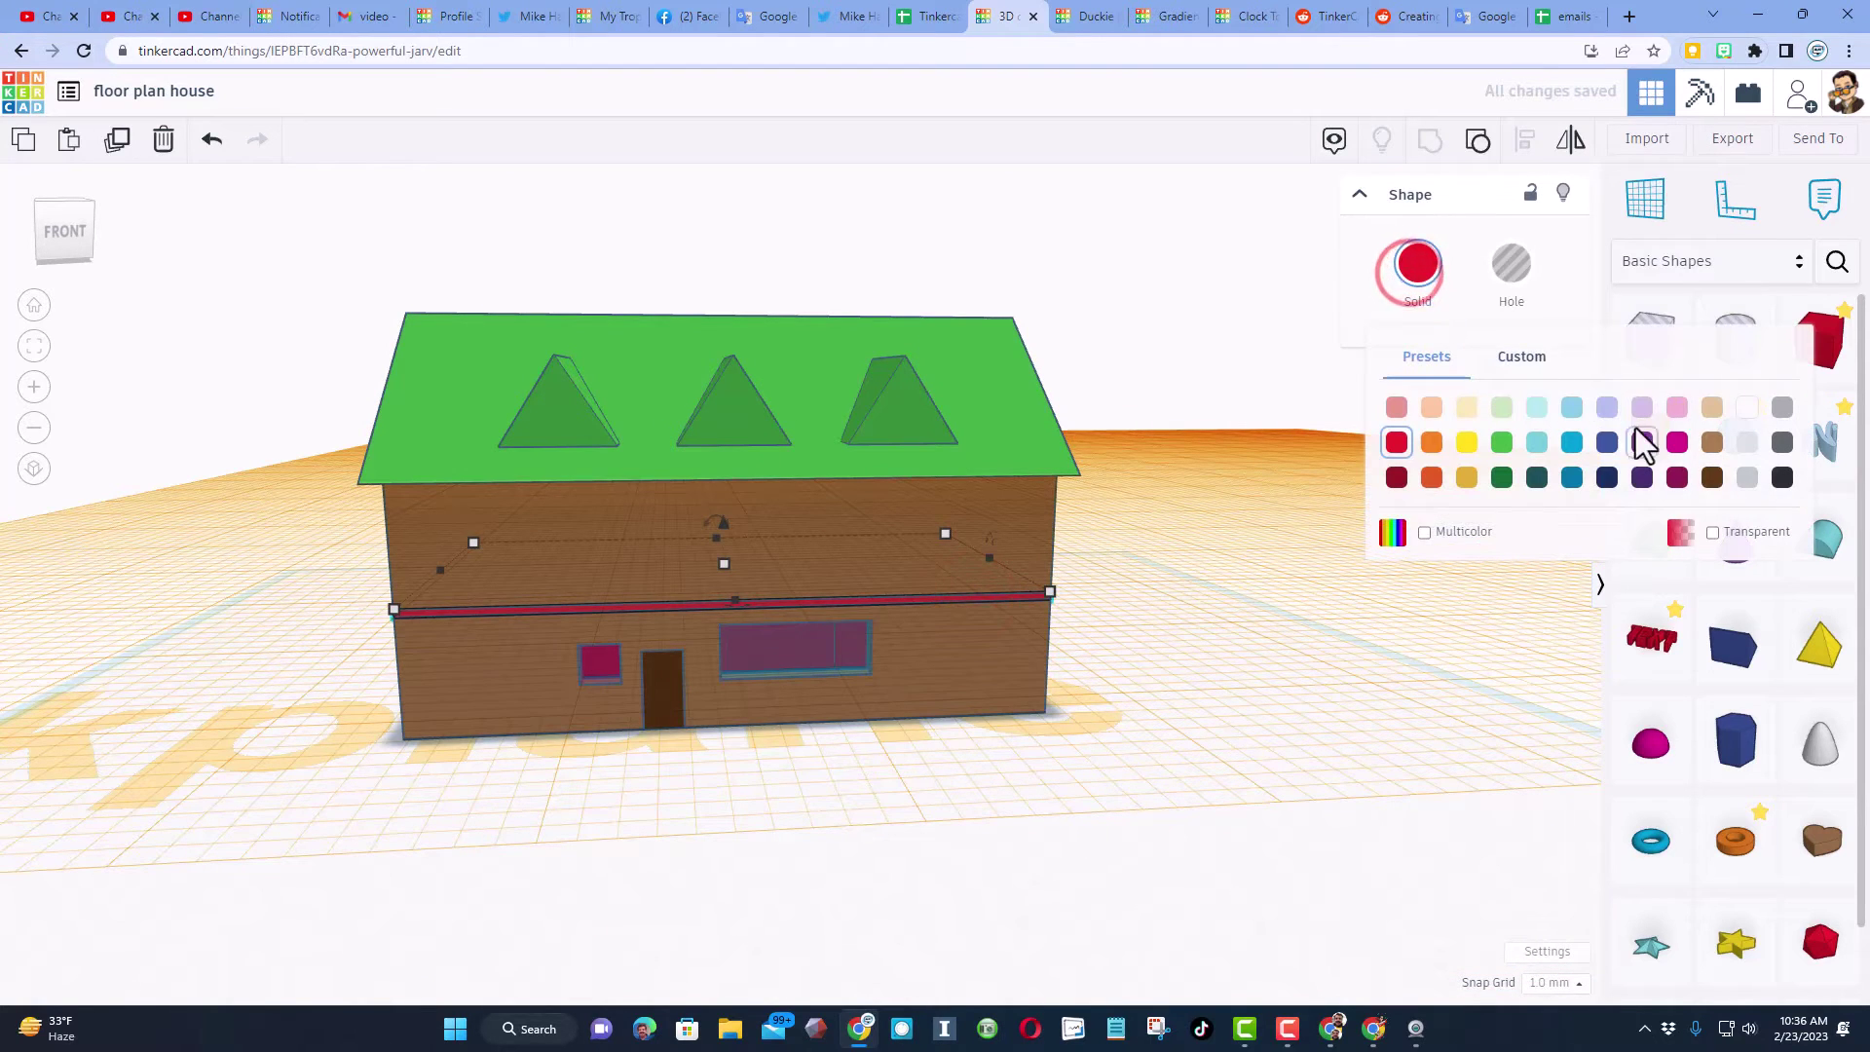
click(1707, 450)
click(1357, 718)
right_drag(1214, 743, 1246, 779)
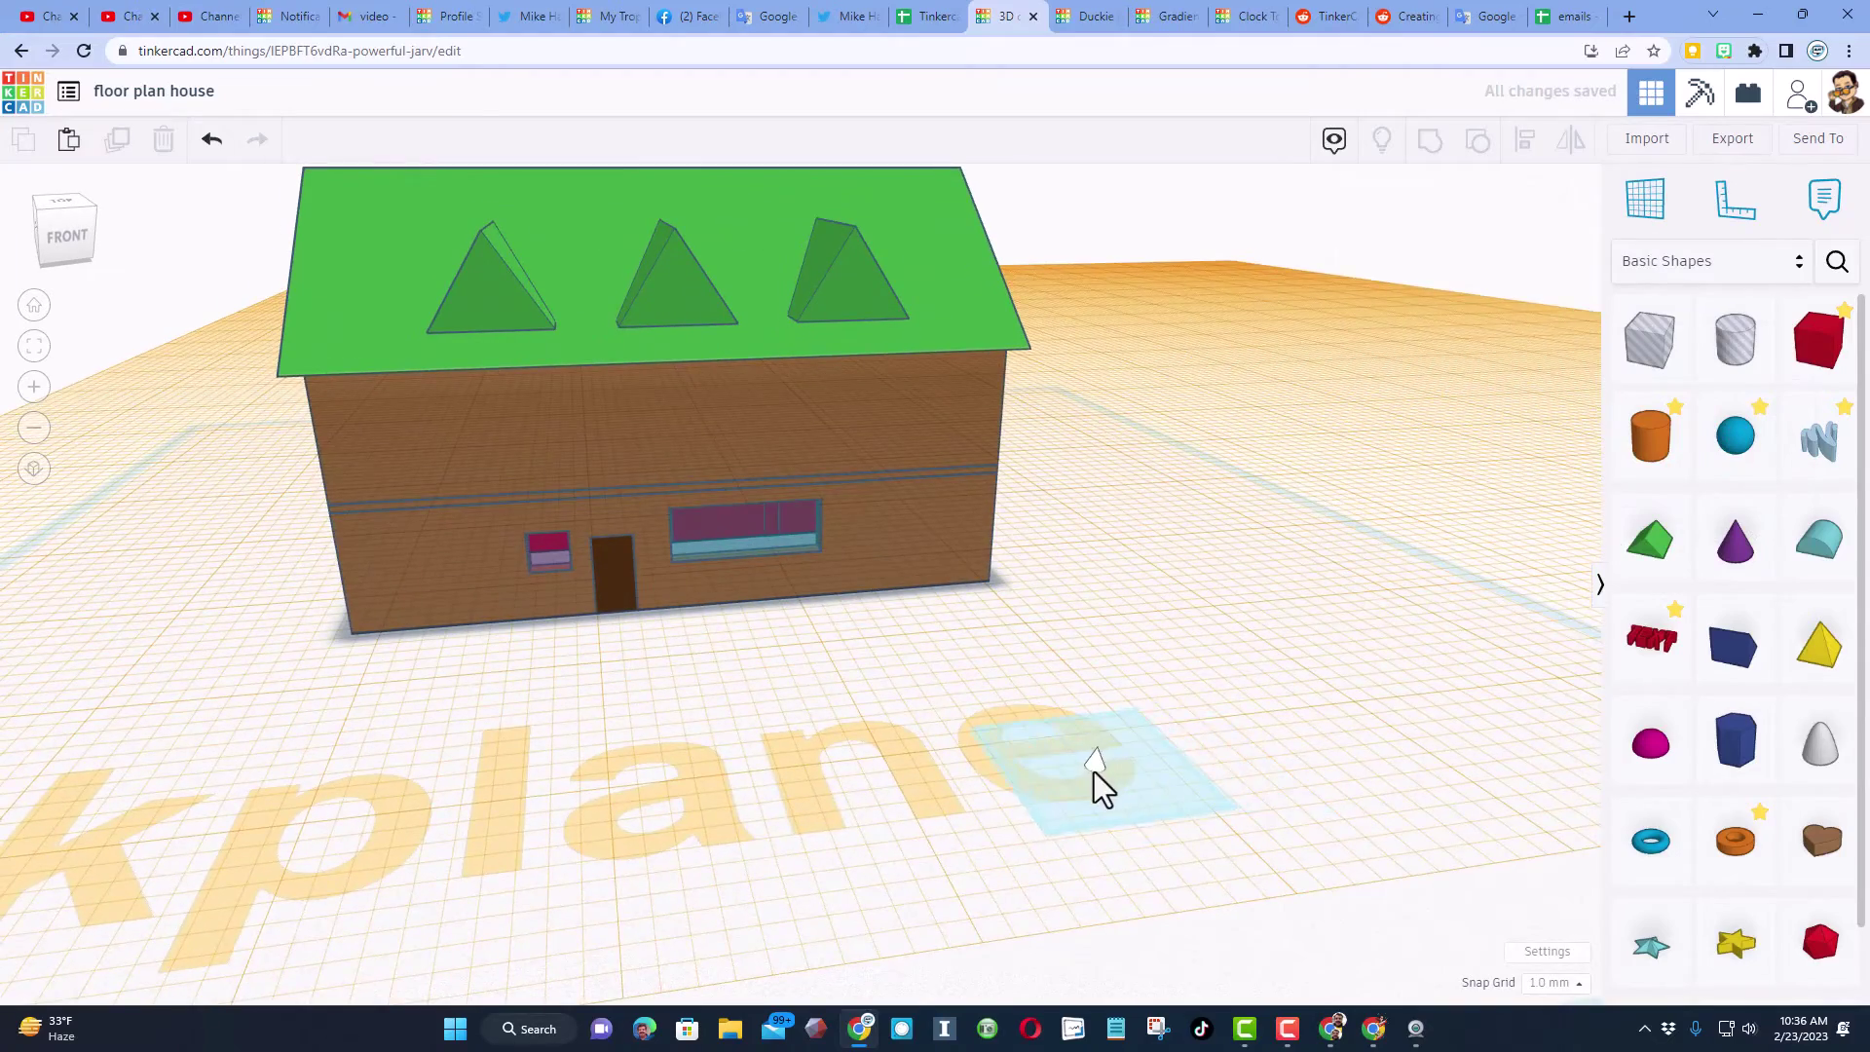
Reset the workplane to the base grid.
click(1092, 769)
scroll(1071, 730, down, 3)
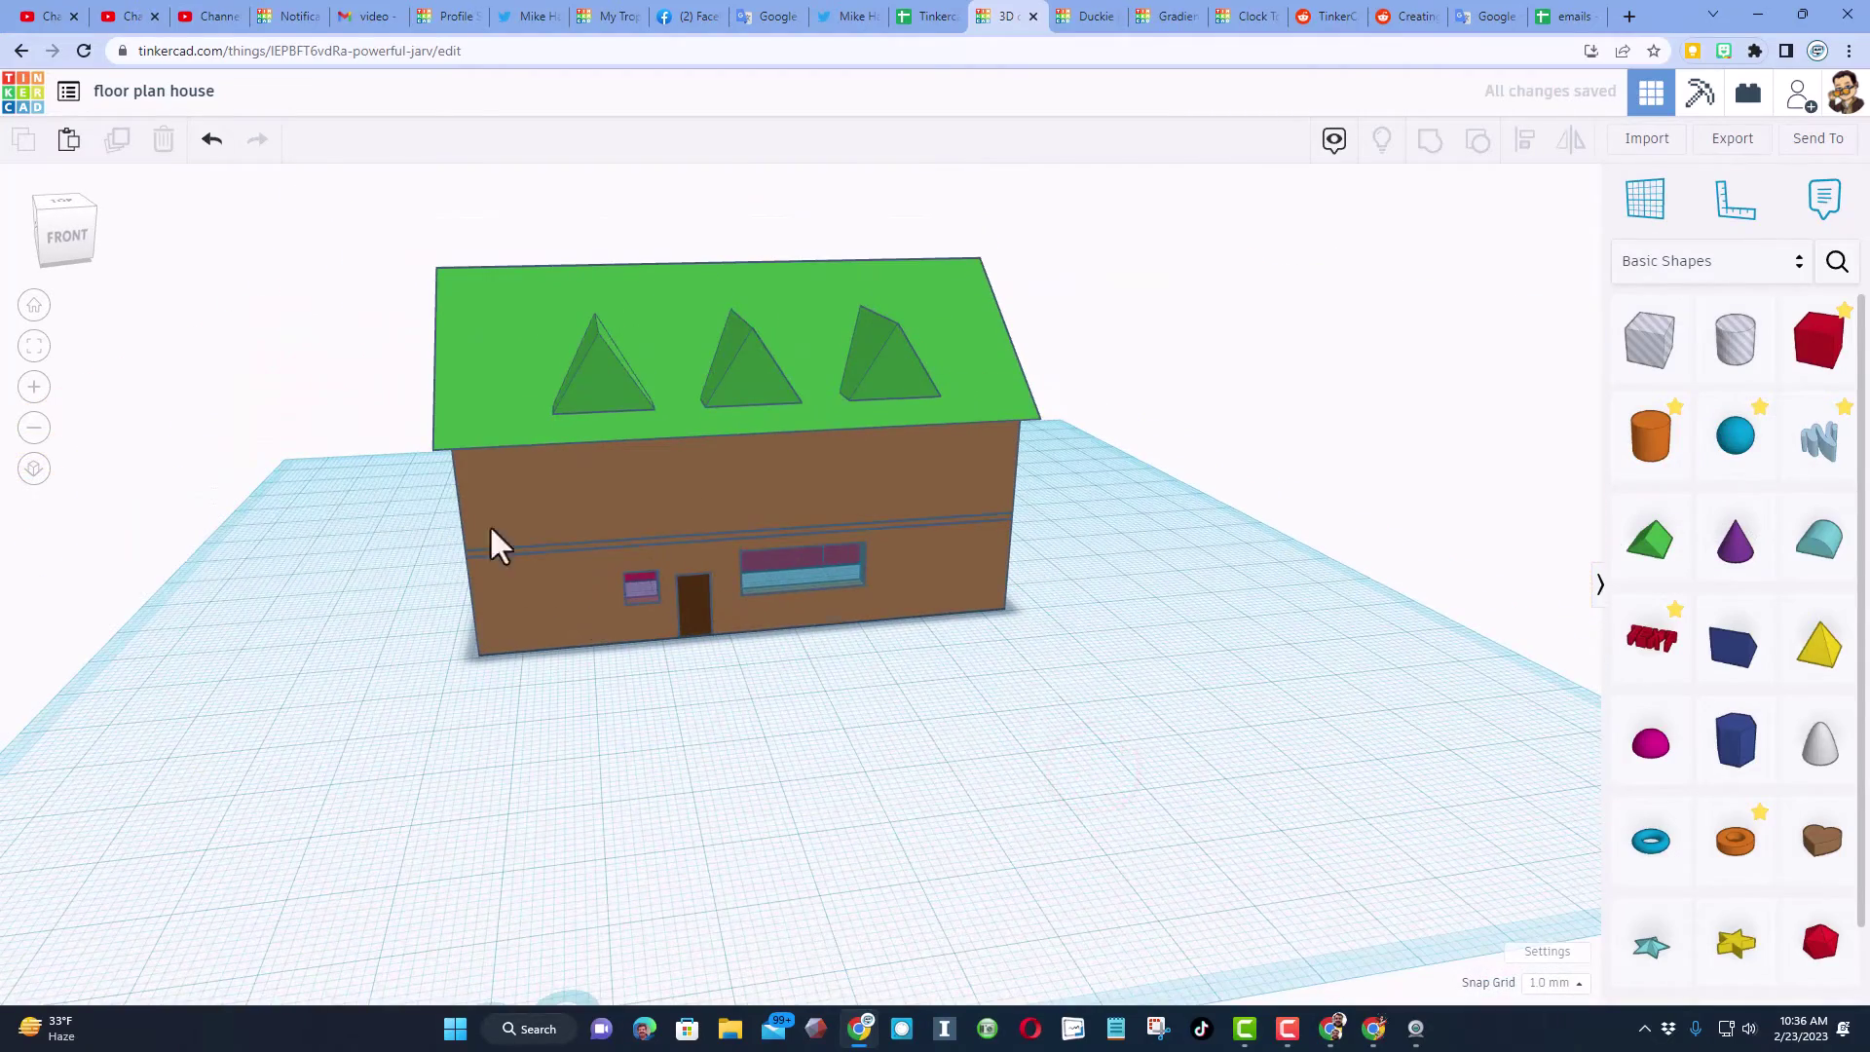
right_drag(271, 565, 807, 606)
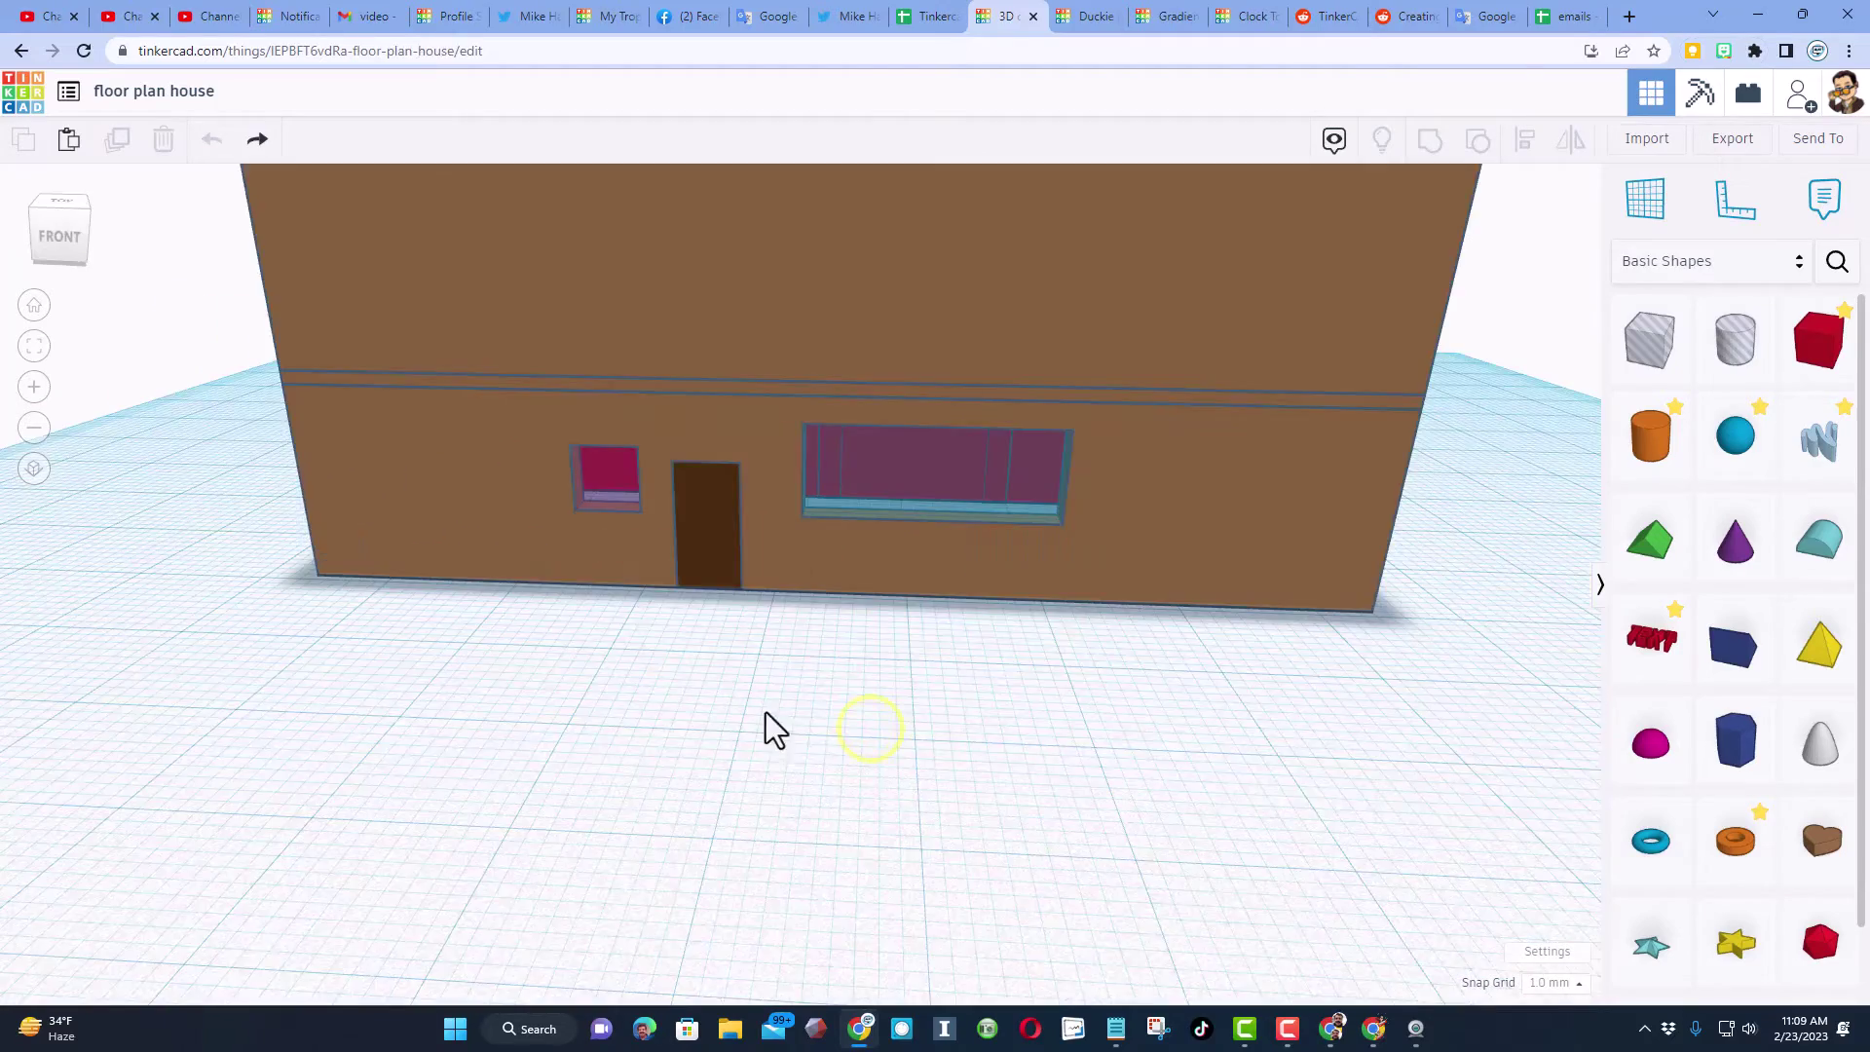
Hide the ground-floor outer walls, the stairs, both front windows and the front door to expose the interior partitions.
right_drag(844, 570, 812, 558)
click(786, 551)
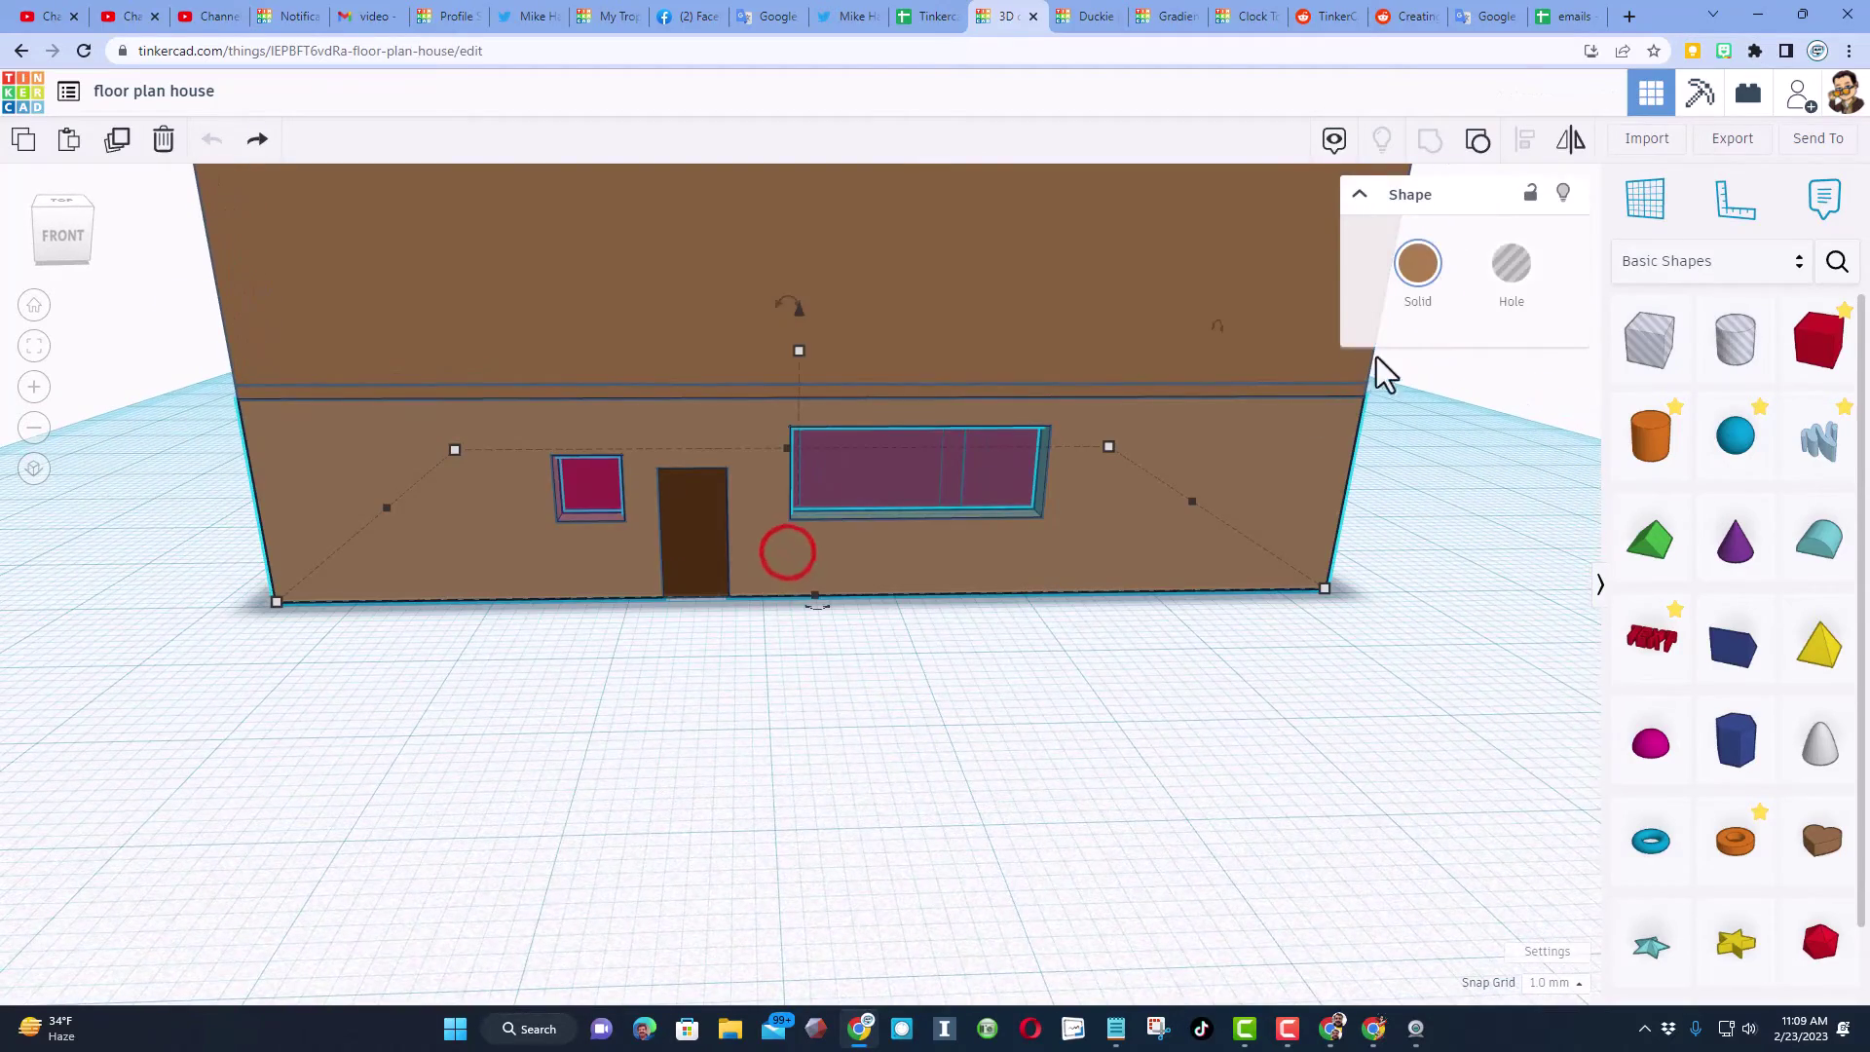
click(1562, 195)
right_drag(865, 674, 935, 500)
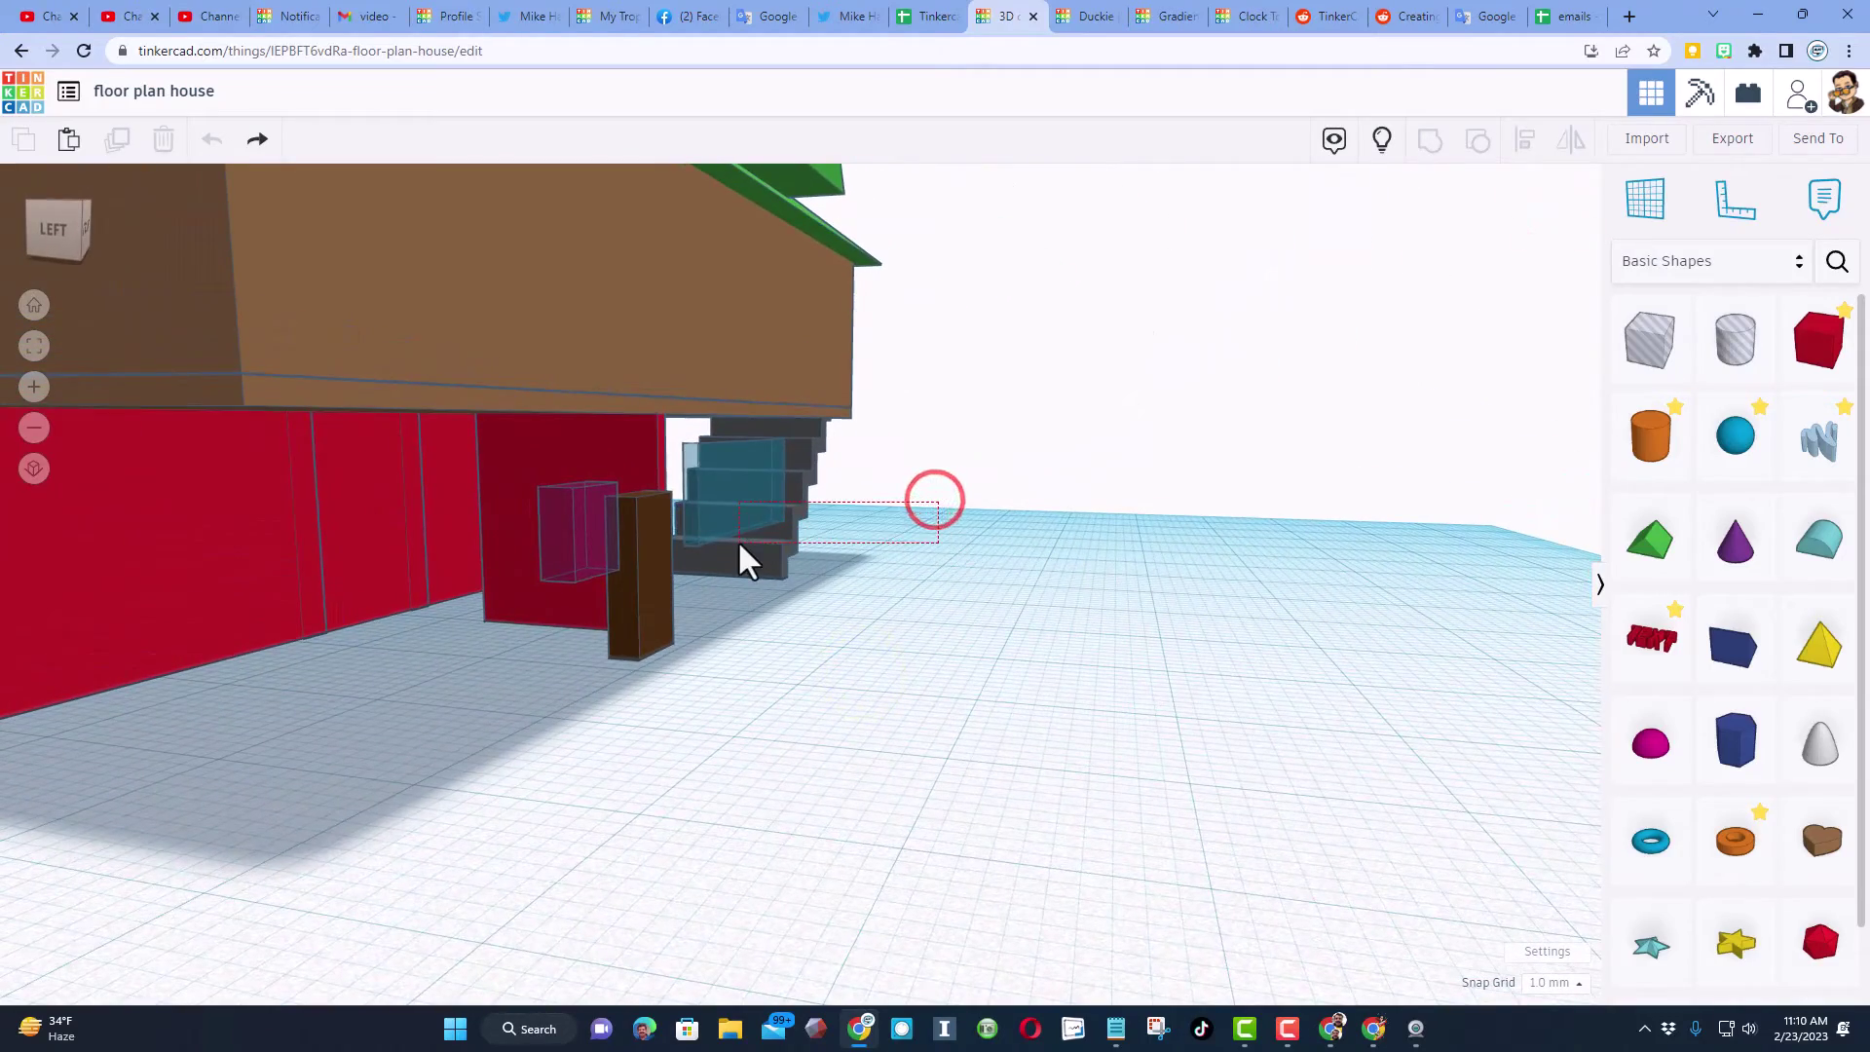
click(739, 540)
click(1562, 193)
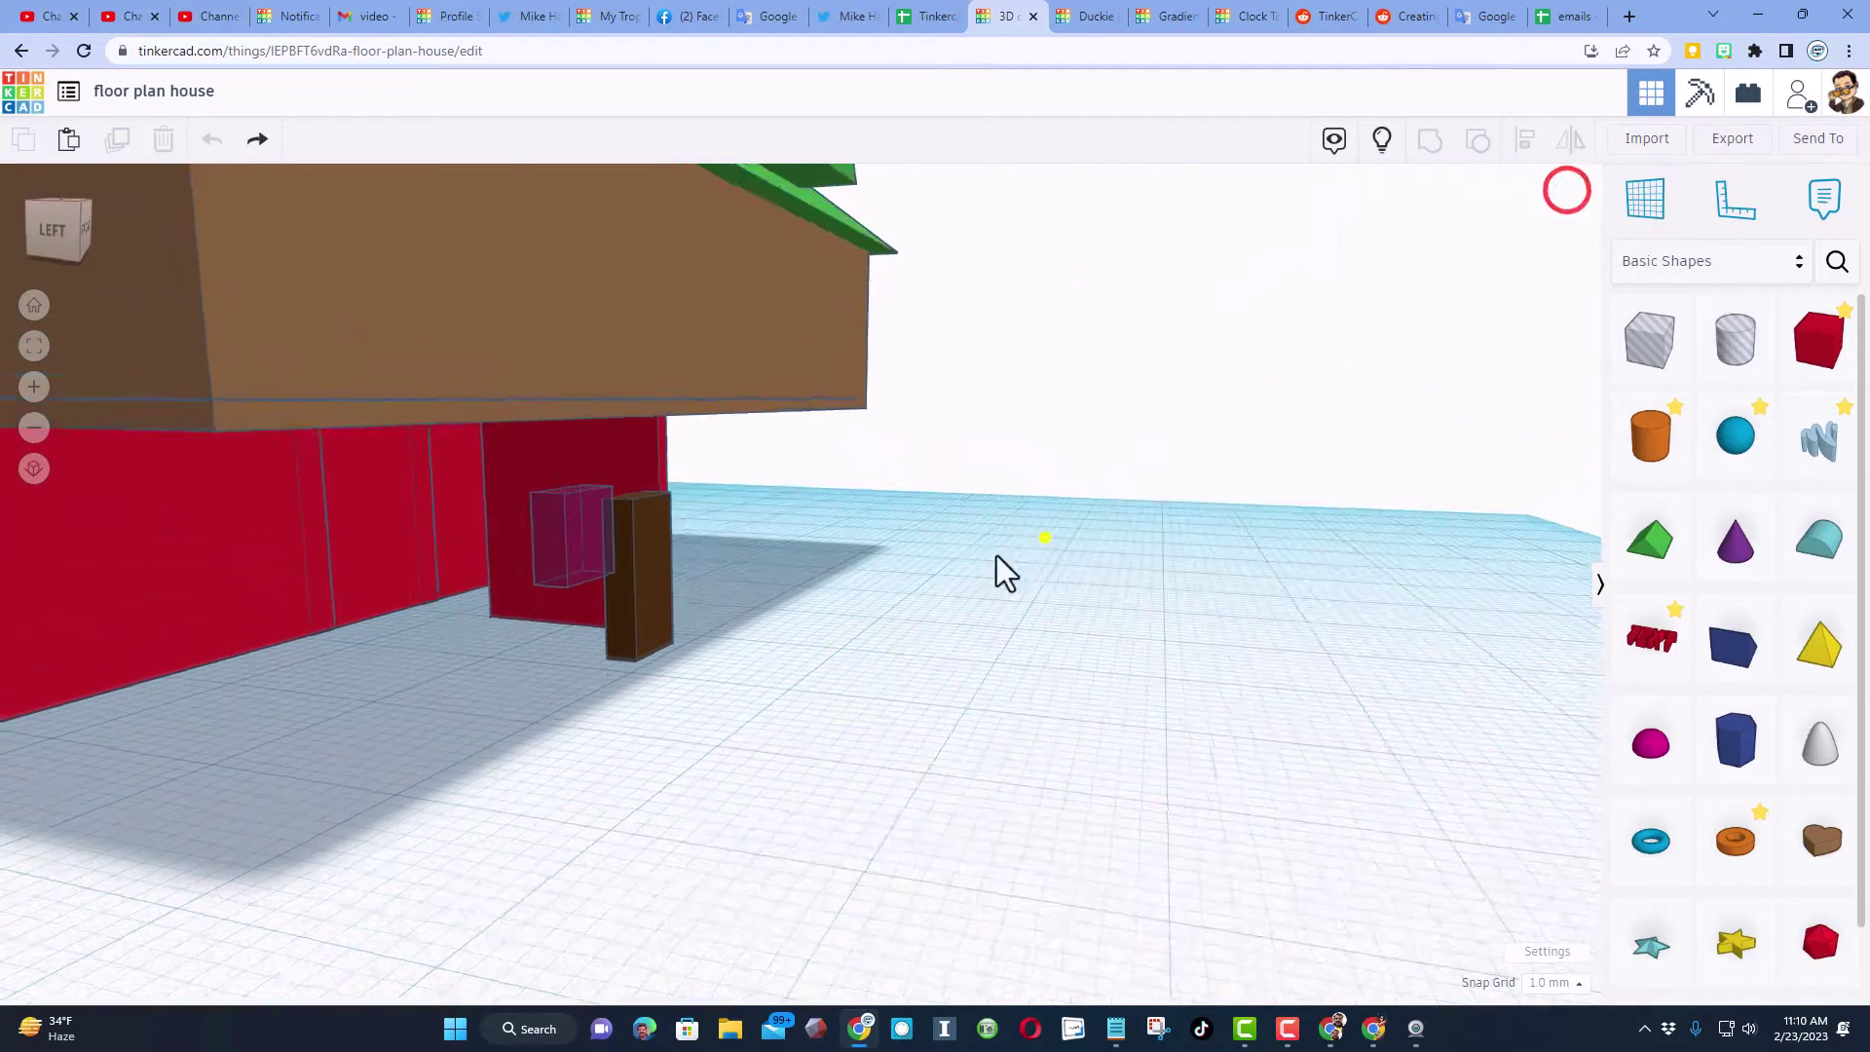
right_drag(1003, 572, 831, 575)
right_drag(588, 622, 547, 608)
drag(548, 608, 648, 535)
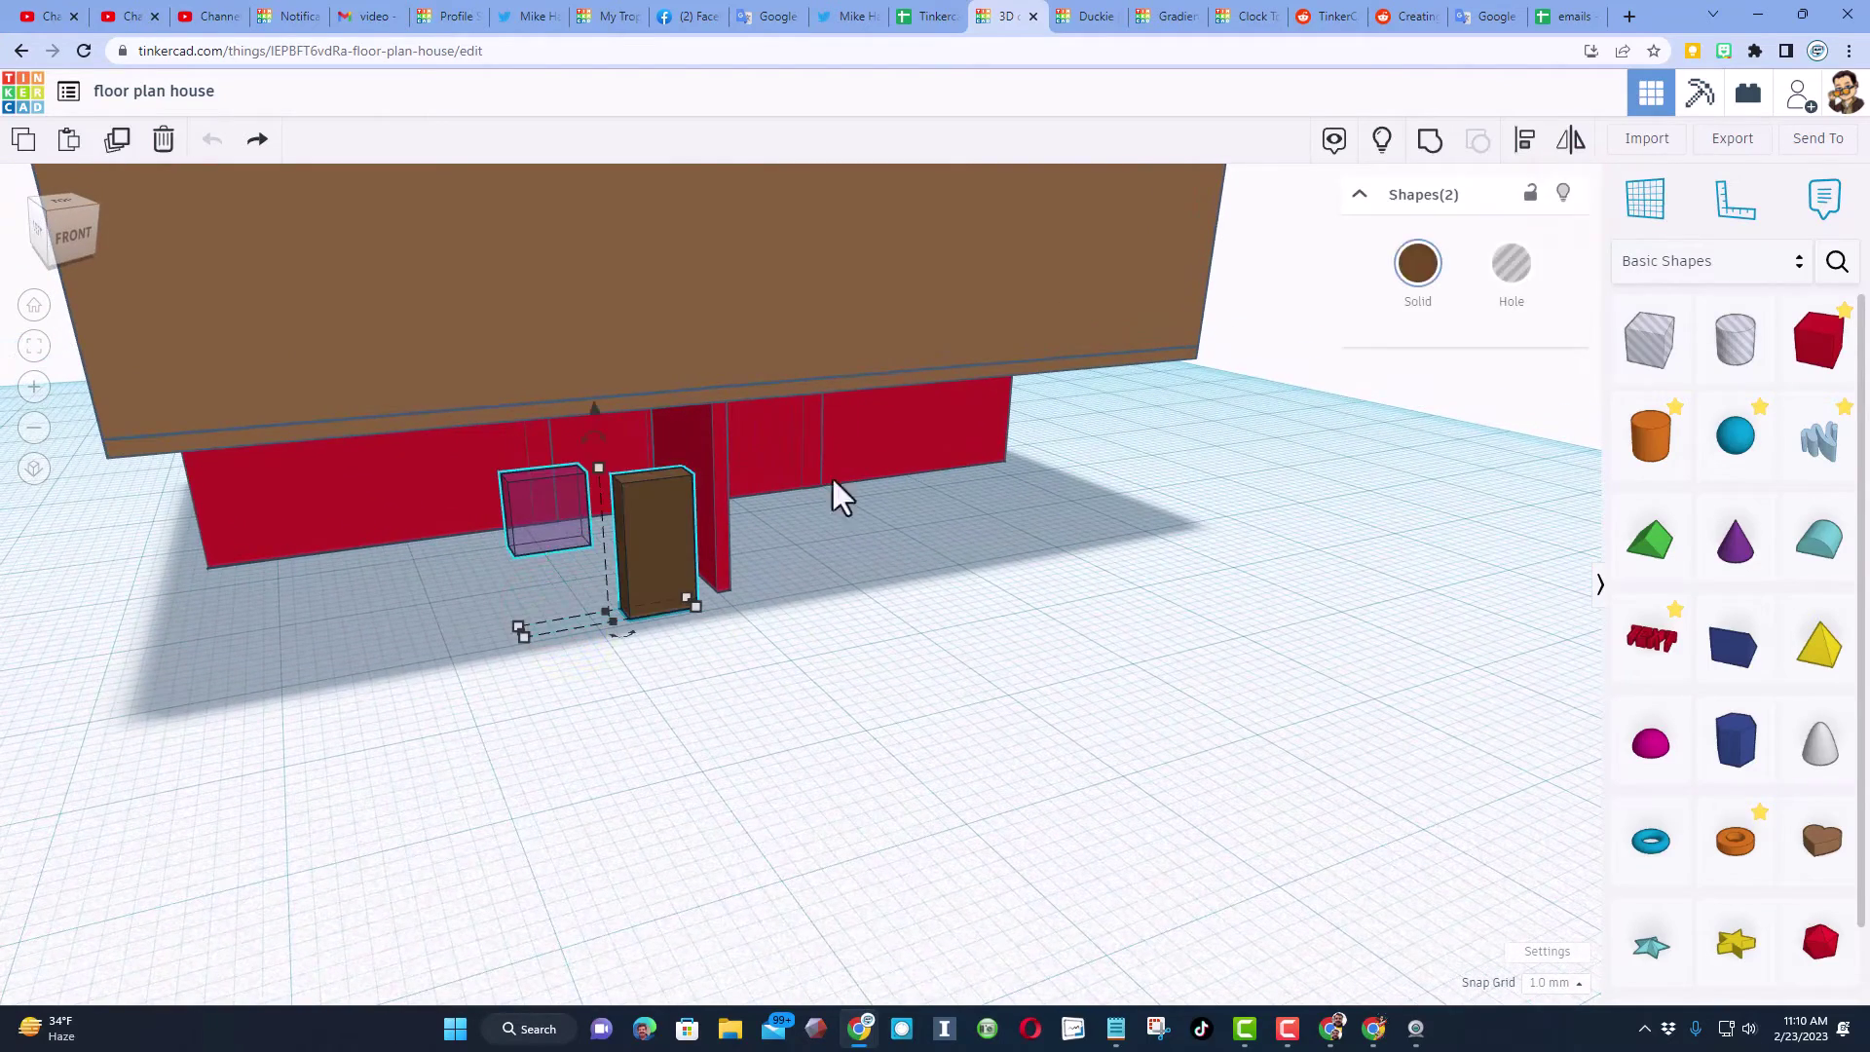
click(1564, 193)
Add a box hole in front of the house and size it 5 mm by 5 mm and 10 mm high.
drag(1673, 326, 994, 592)
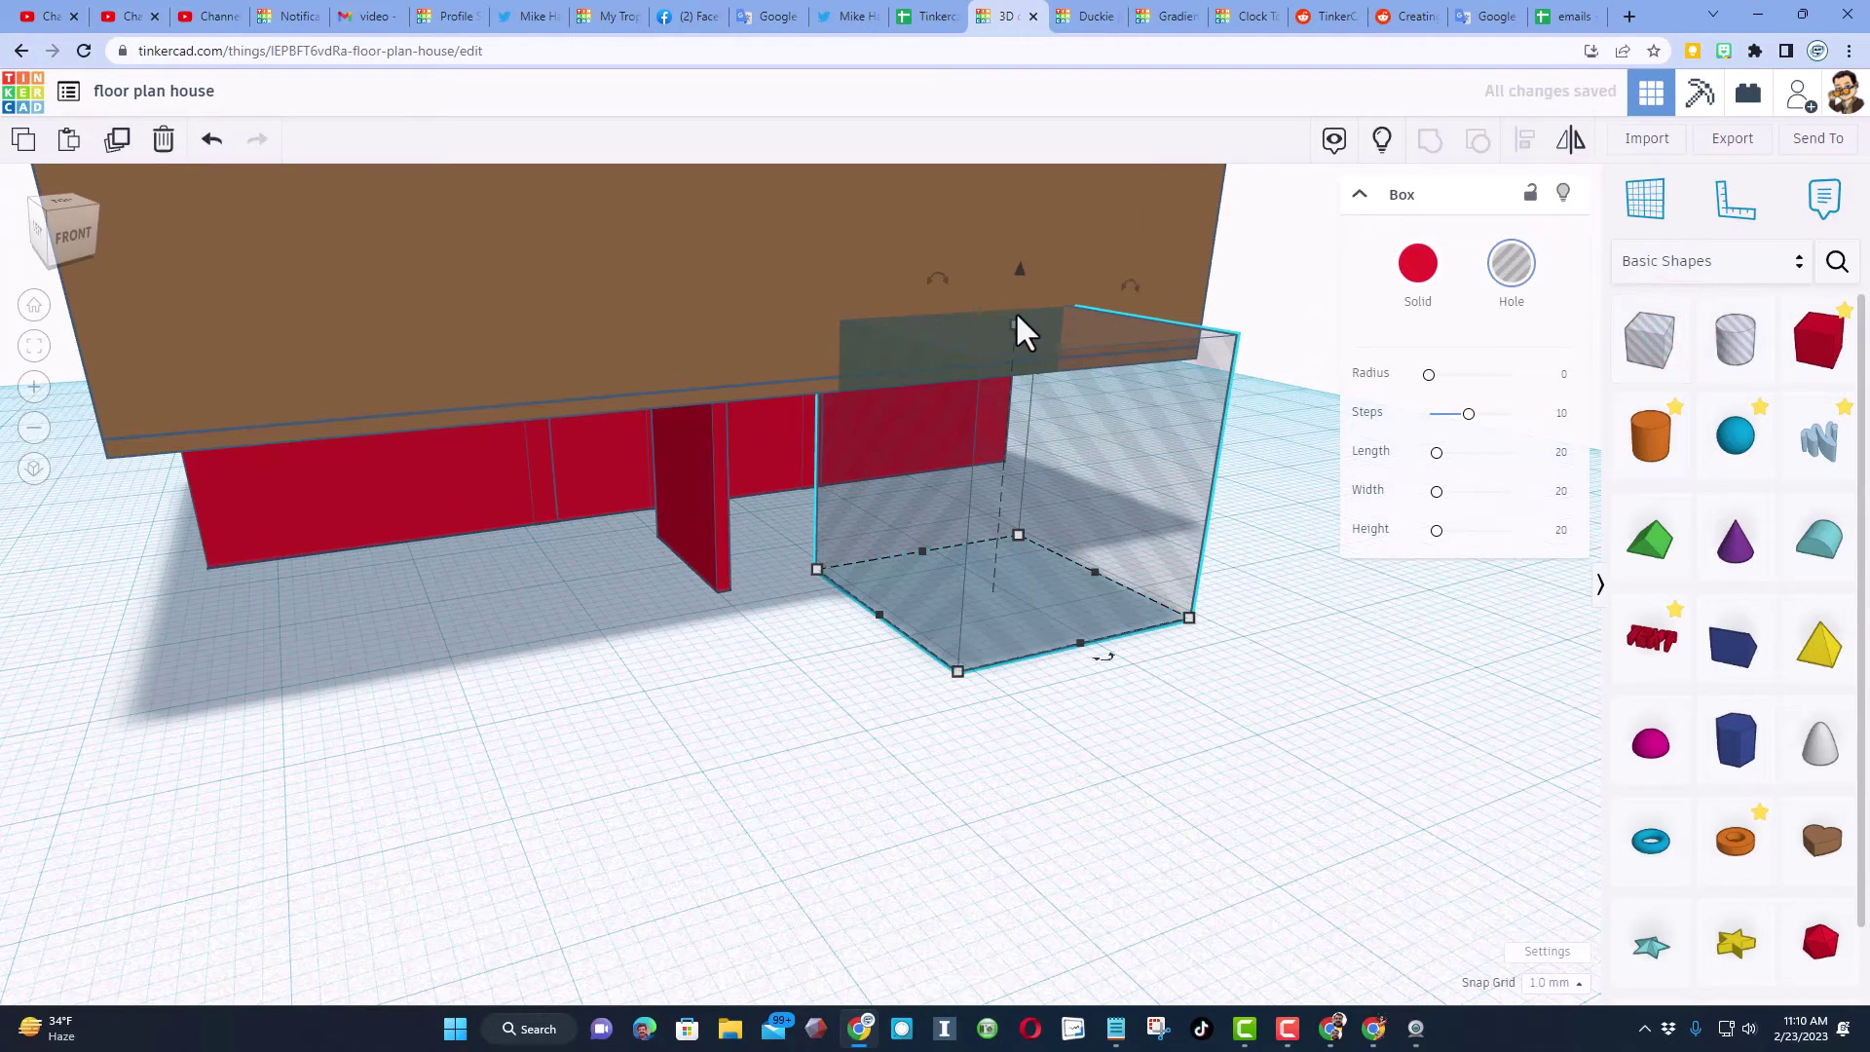
drag(1015, 318, 1062, 452)
click(1145, 536)
text(5)
key(Return)
click(1040, 551)
click(1156, 587)
text(10.)
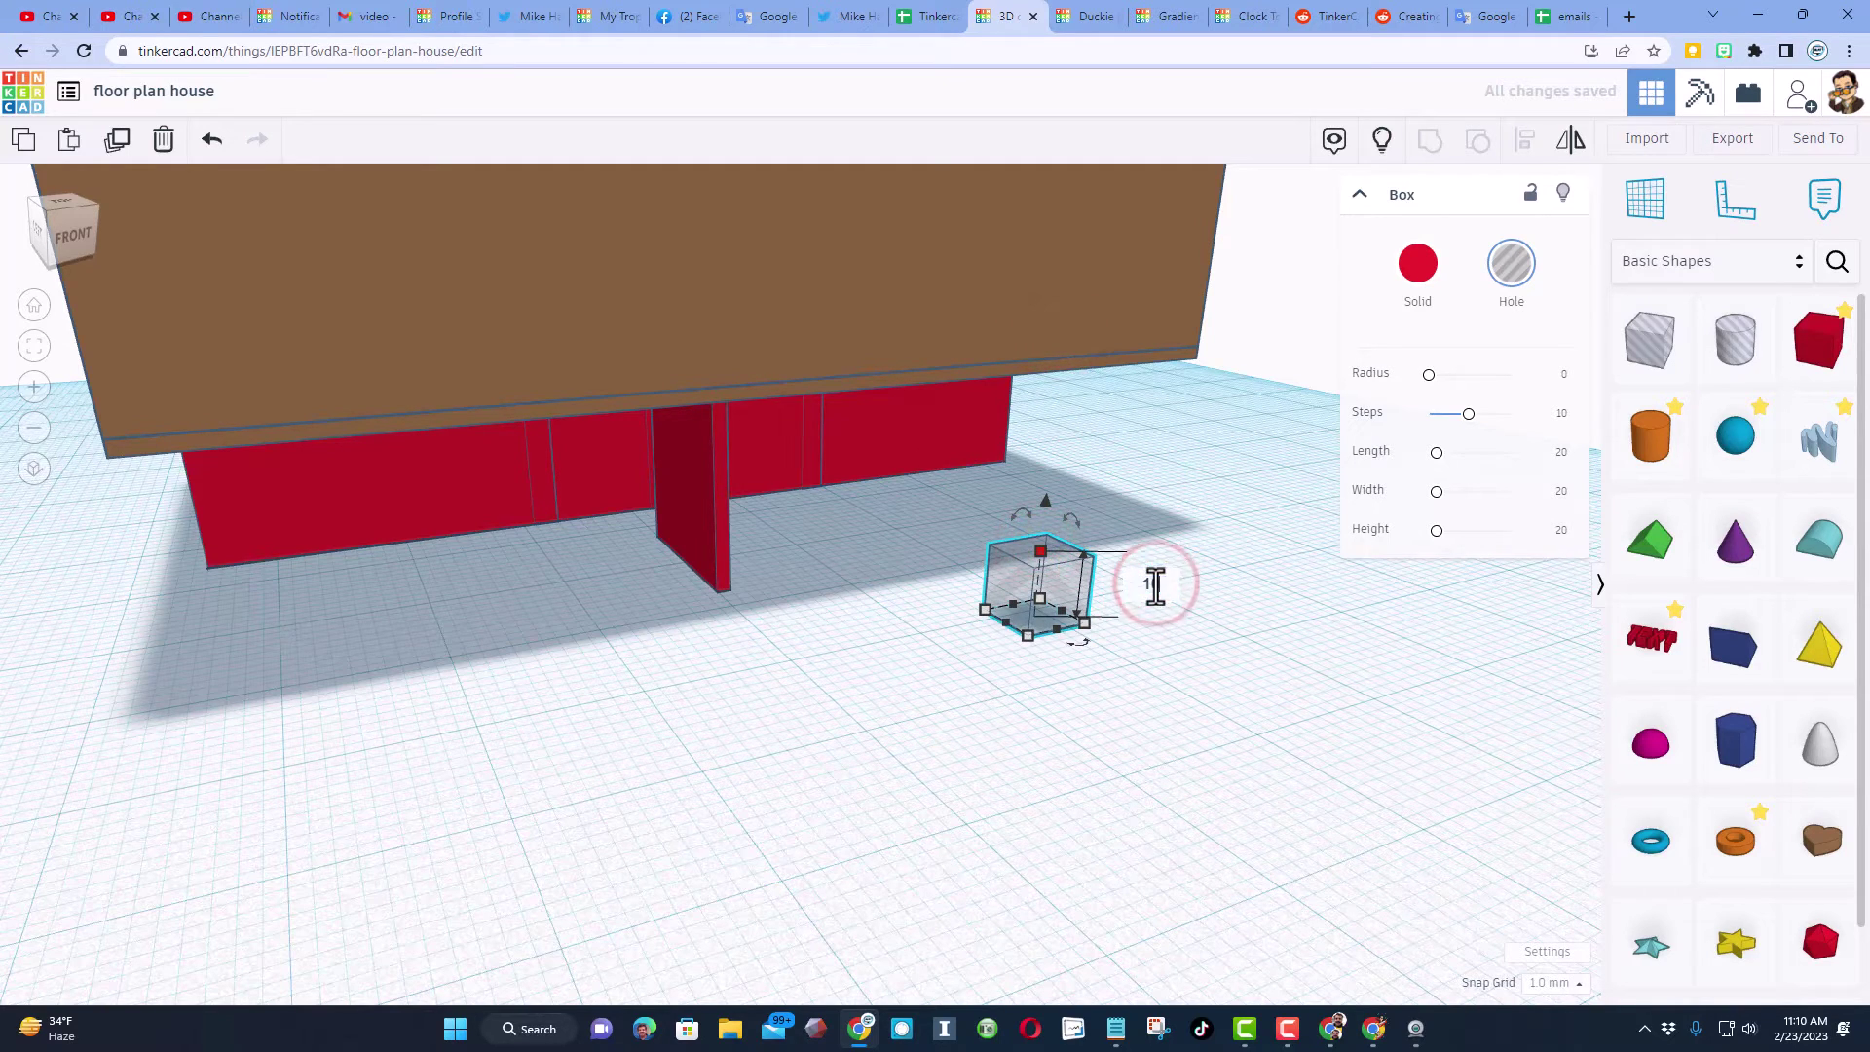
text(0)
key(Return)
Place the box hole through the long interior partition near its right end as a doorway opening.
drag(1062, 576, 917, 446)
click(875, 600)
click(917, 442)
Duplicate the doorway hole beside the original, make the copy solid and thin it into a door.
key(ctrl+d)
key(Right)
key(Right)
key(Right)
key(Right)
key(Right)
key(Right)
key(Right)
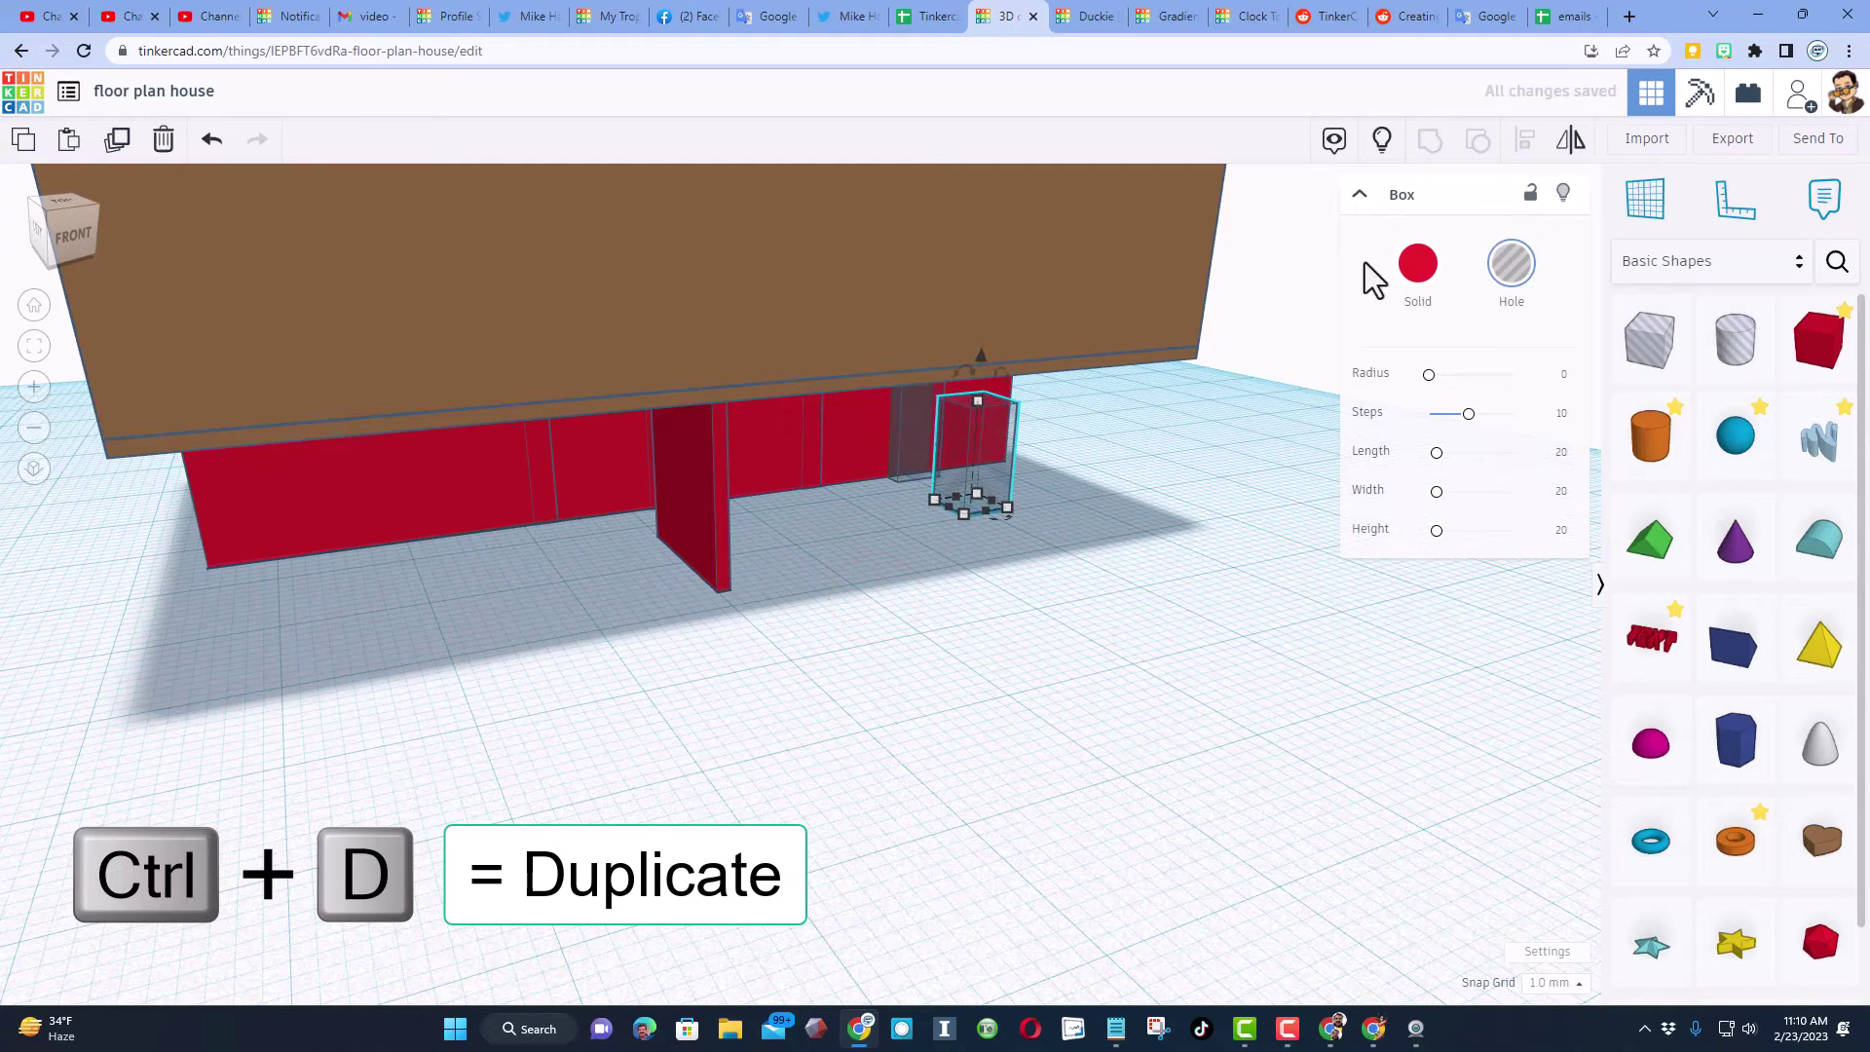
click(1417, 268)
drag(986, 507, 964, 502)
click(857, 531)
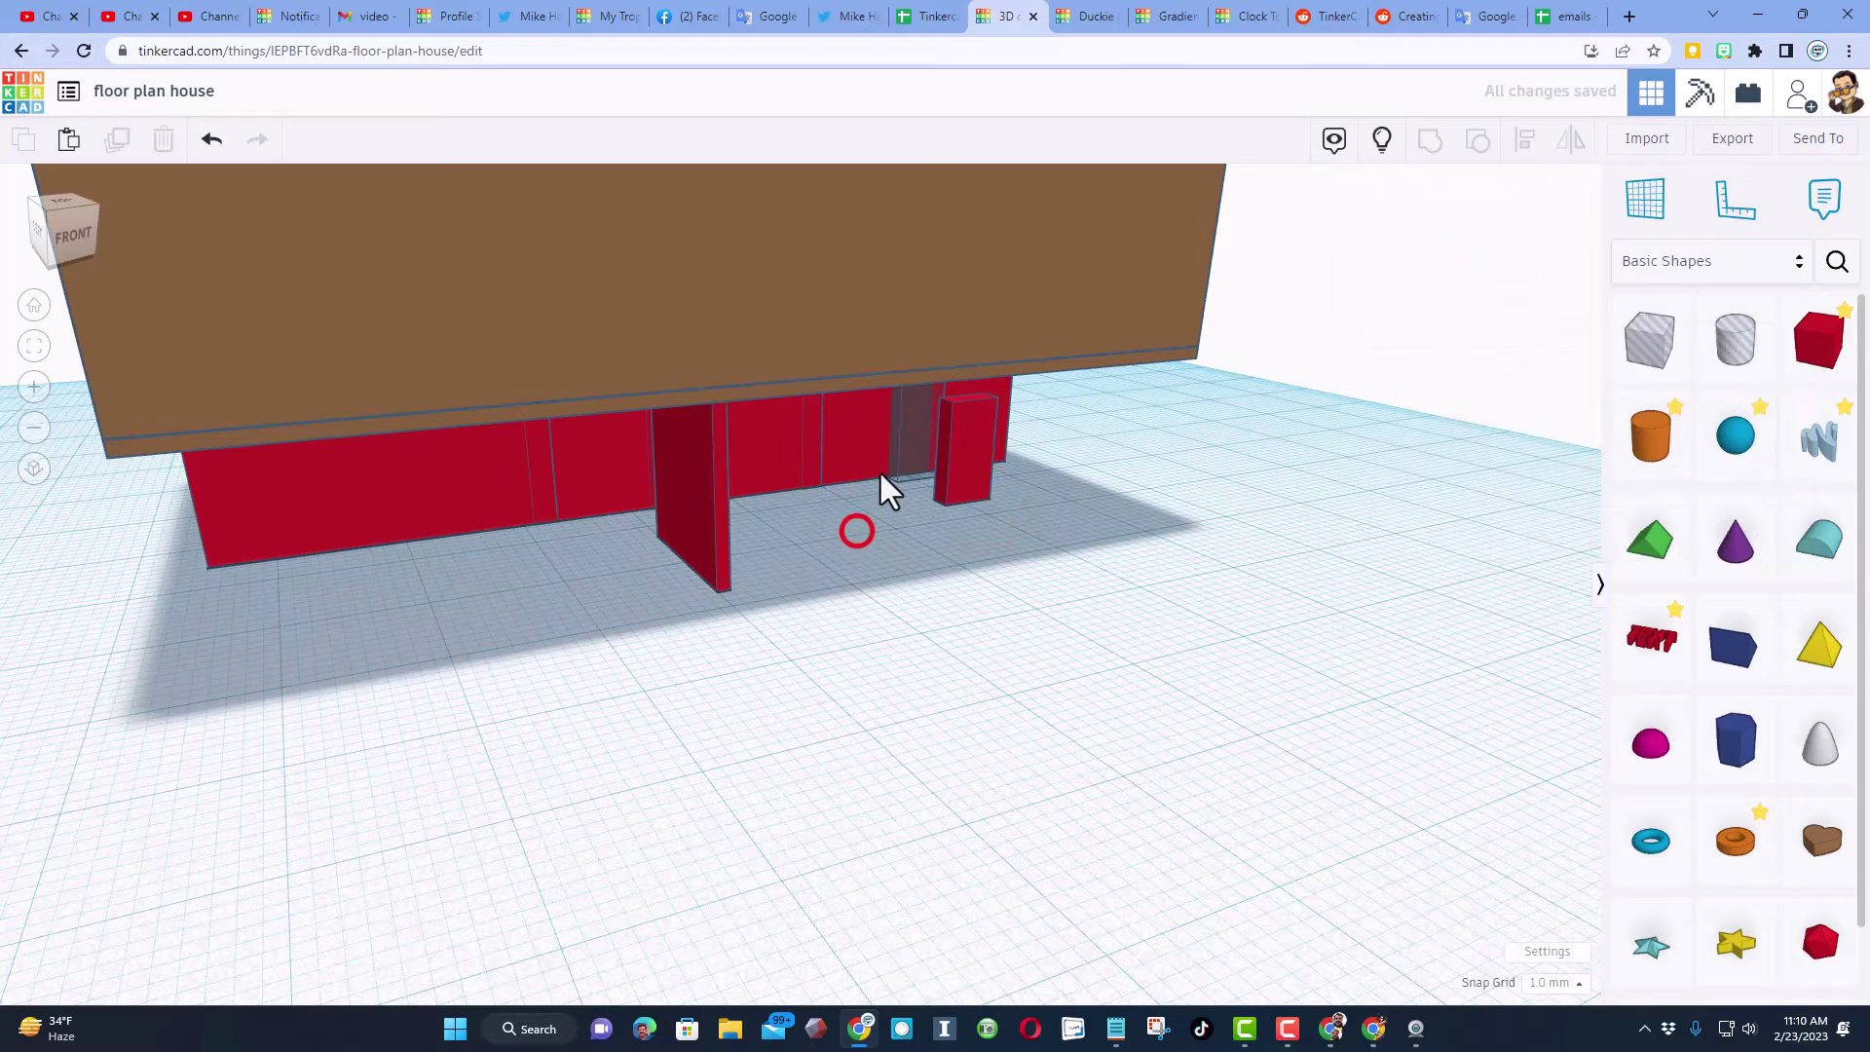
Duplicate the doorway hole and place the copy in the long partition just right of the projecting cross wall.
click(902, 467)
key(ctrl+d)
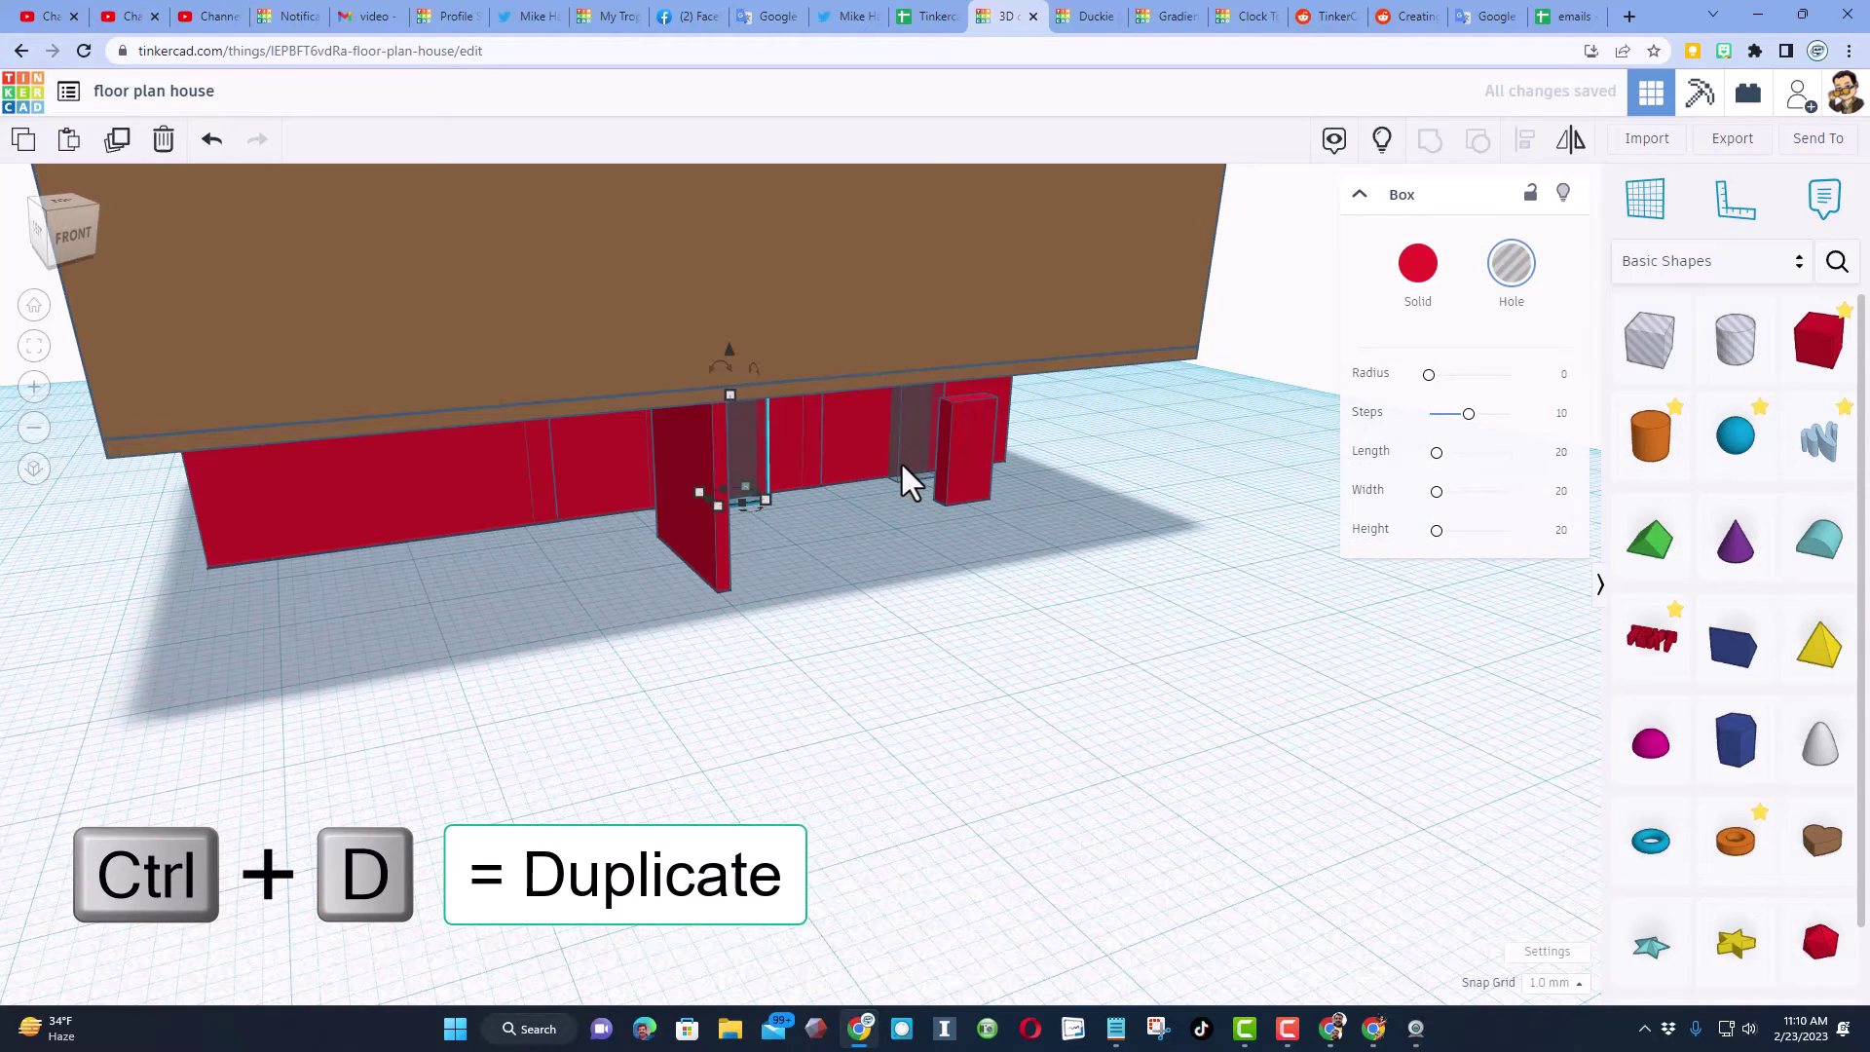
right_drag(800, 550, 748, 534)
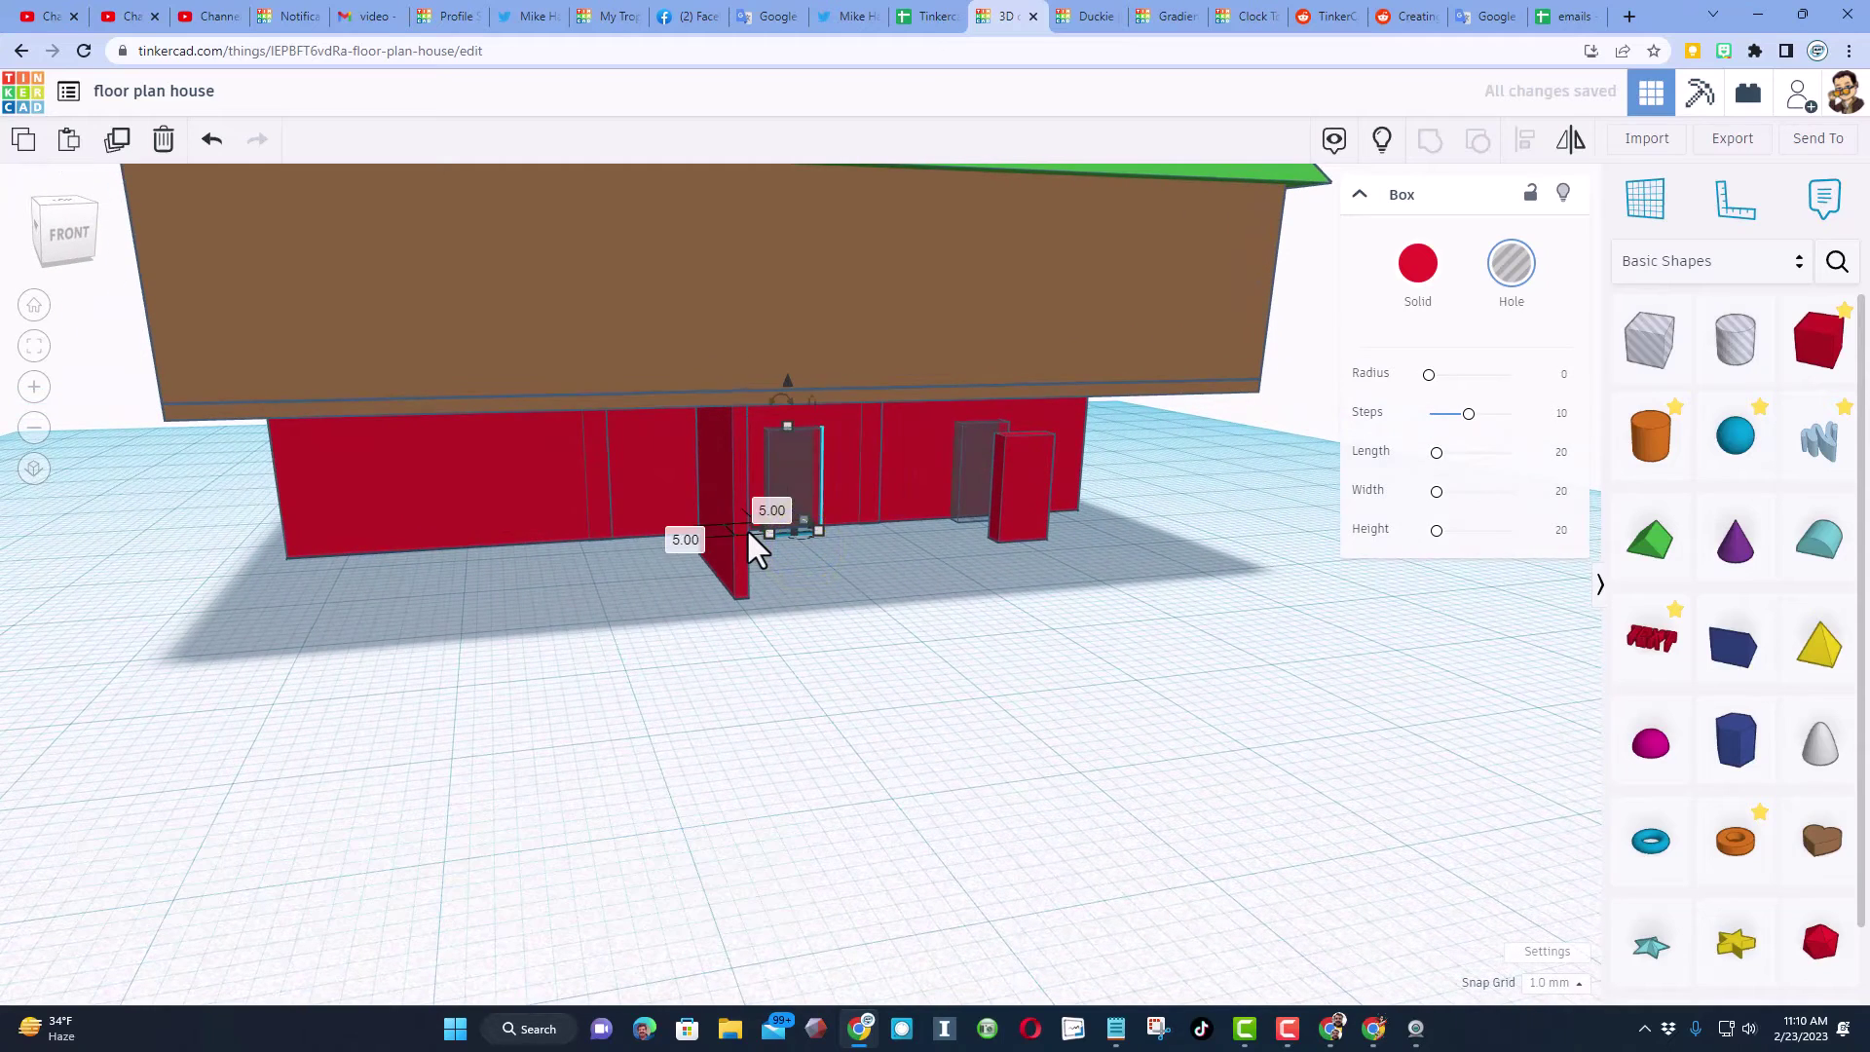
Duplicate the doorway hole again and place the copy near the left end of the long partition.
key(ctrl+d)
key(Left)
key(Left)
key(Left)
key(Left)
key(Left)
key(Left)
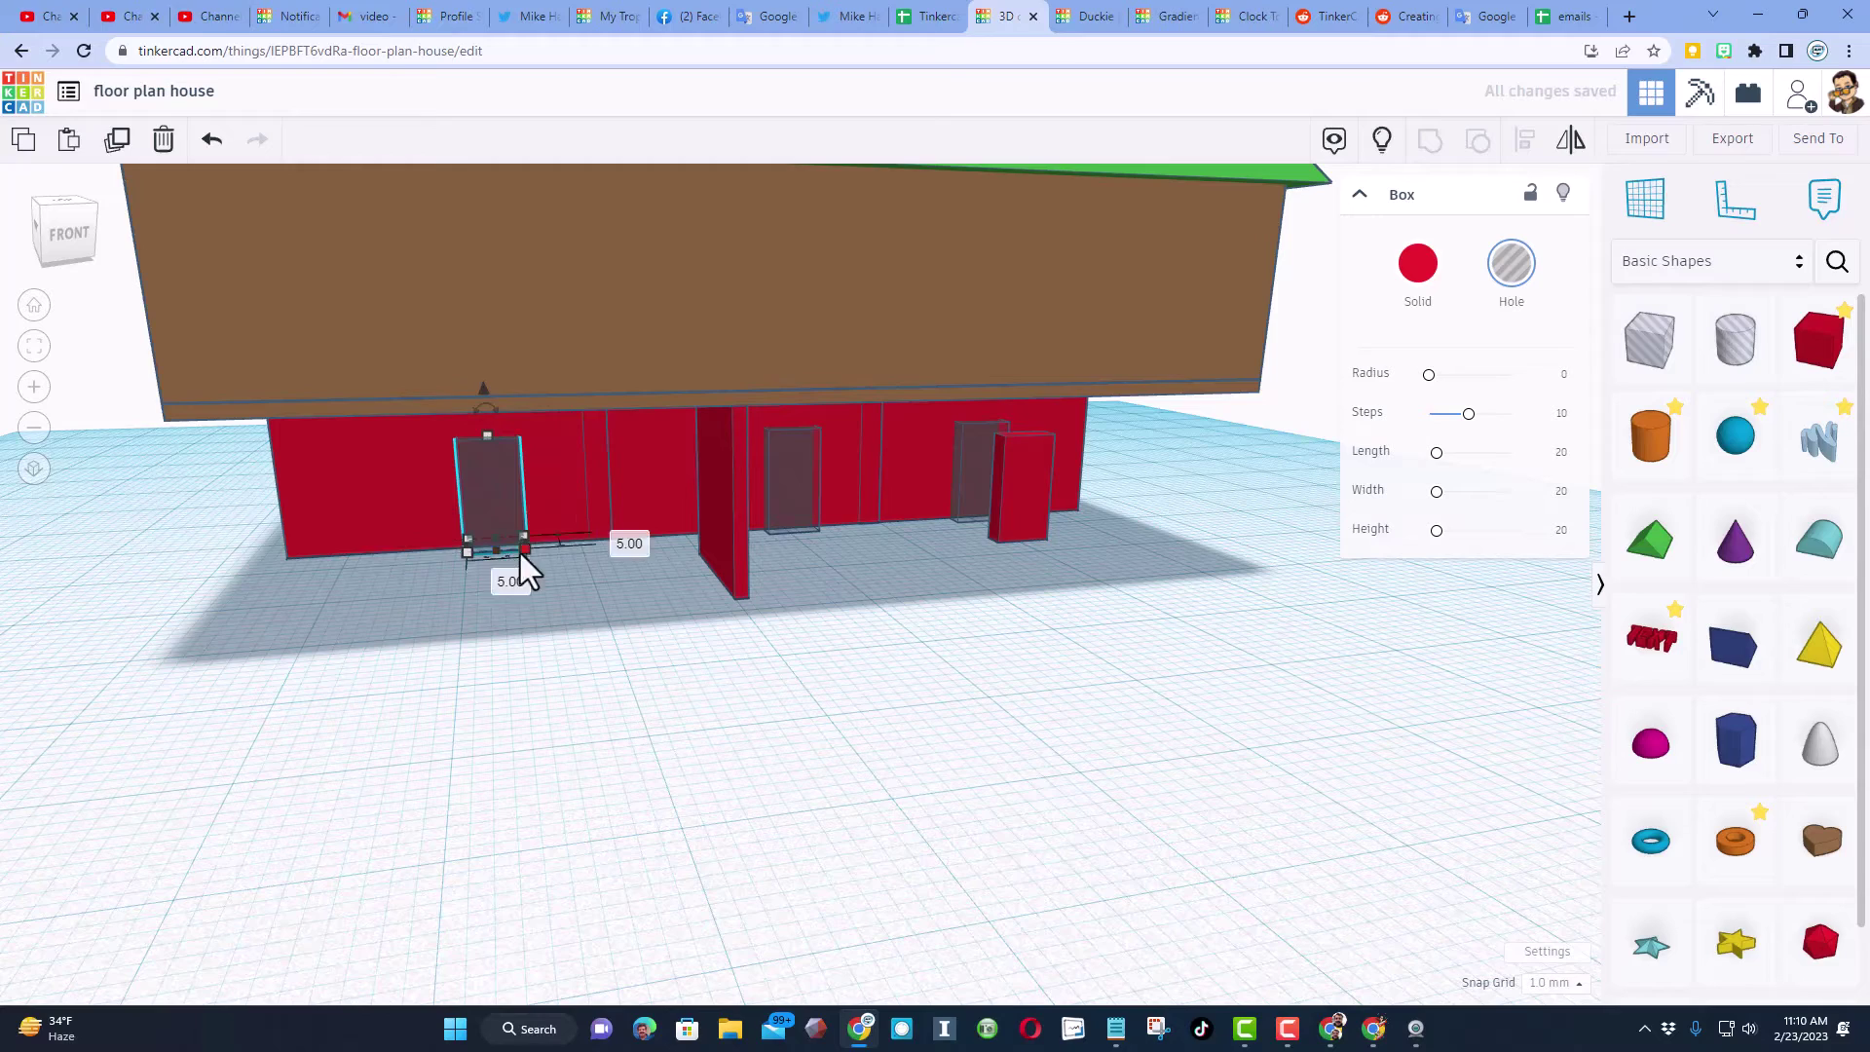
click(470, 495)
key(Left)
key(Left)
key(Left)
key(Left)
key(Left)
key(Left)
key(Left)
key(Left)
key(Left)
key(Left)
key(Left)
key(Left)
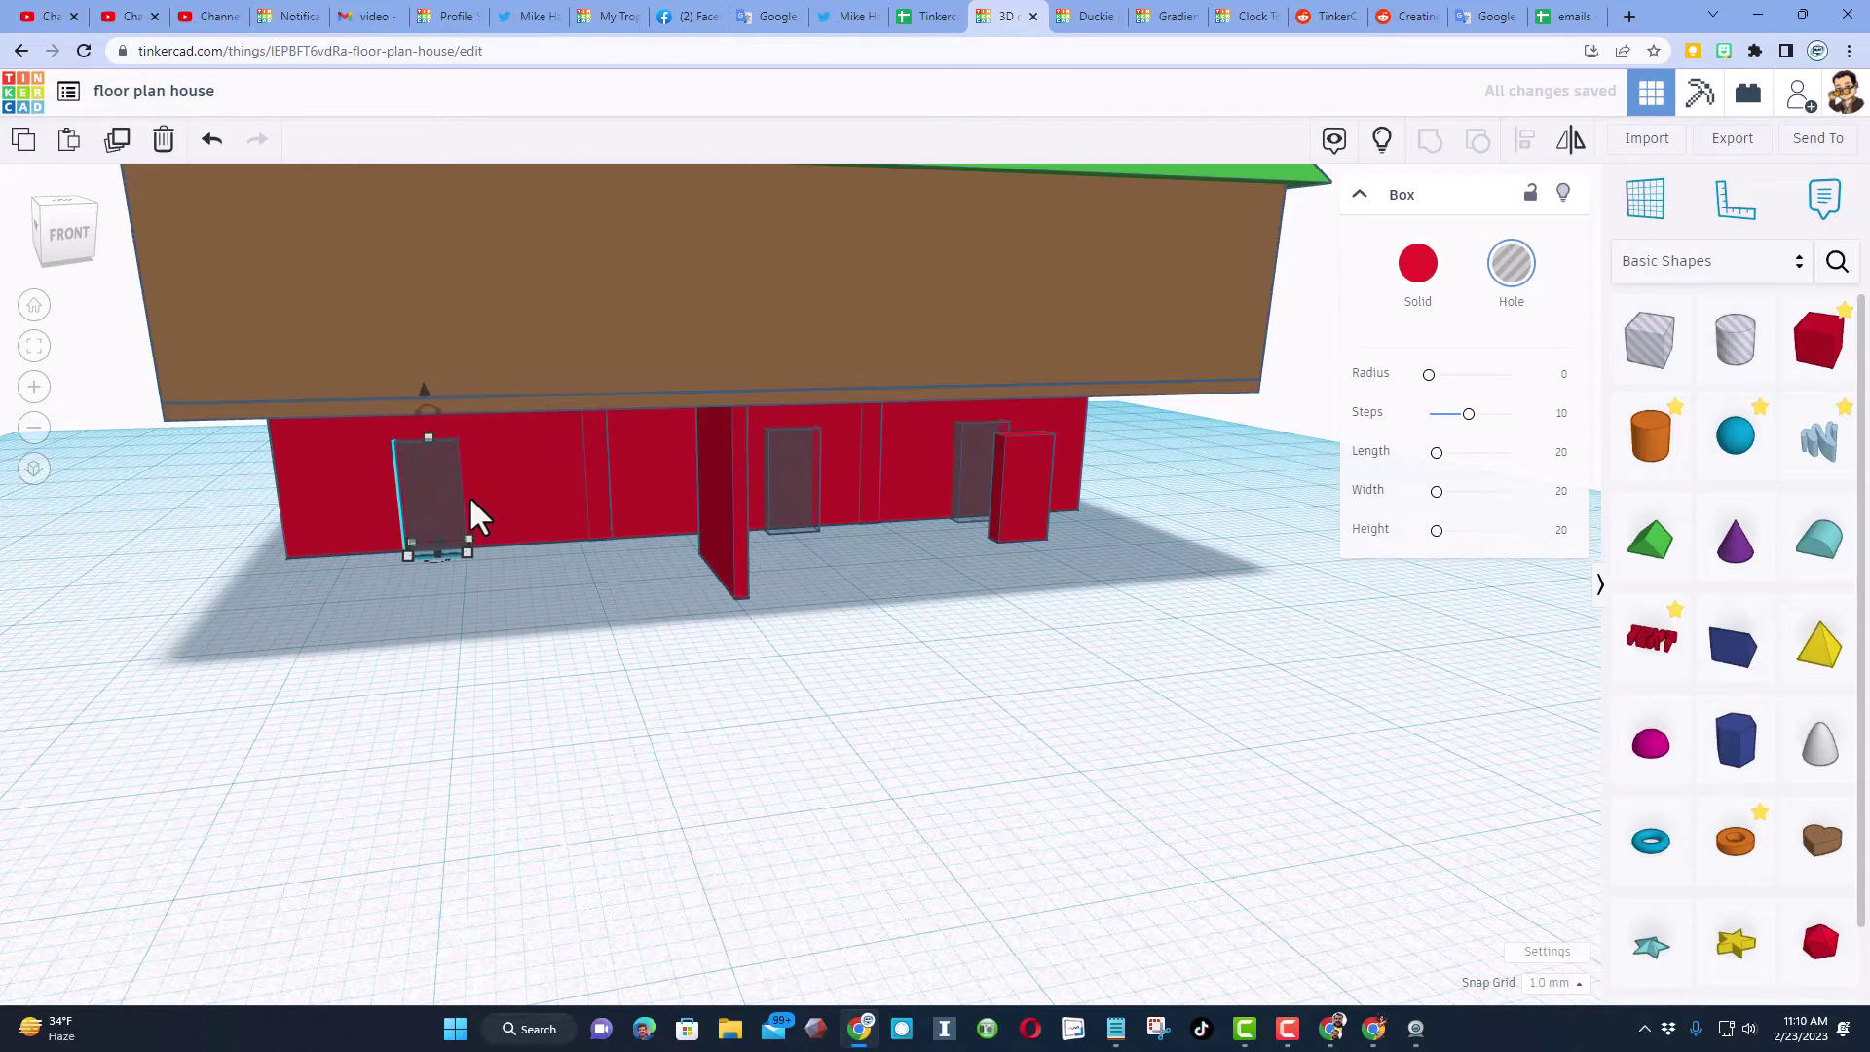
Recolour the long partition, the projecting cross wall and the new interior door to the light tan preset.
right_drag(565, 634, 674, 575)
click(675, 575)
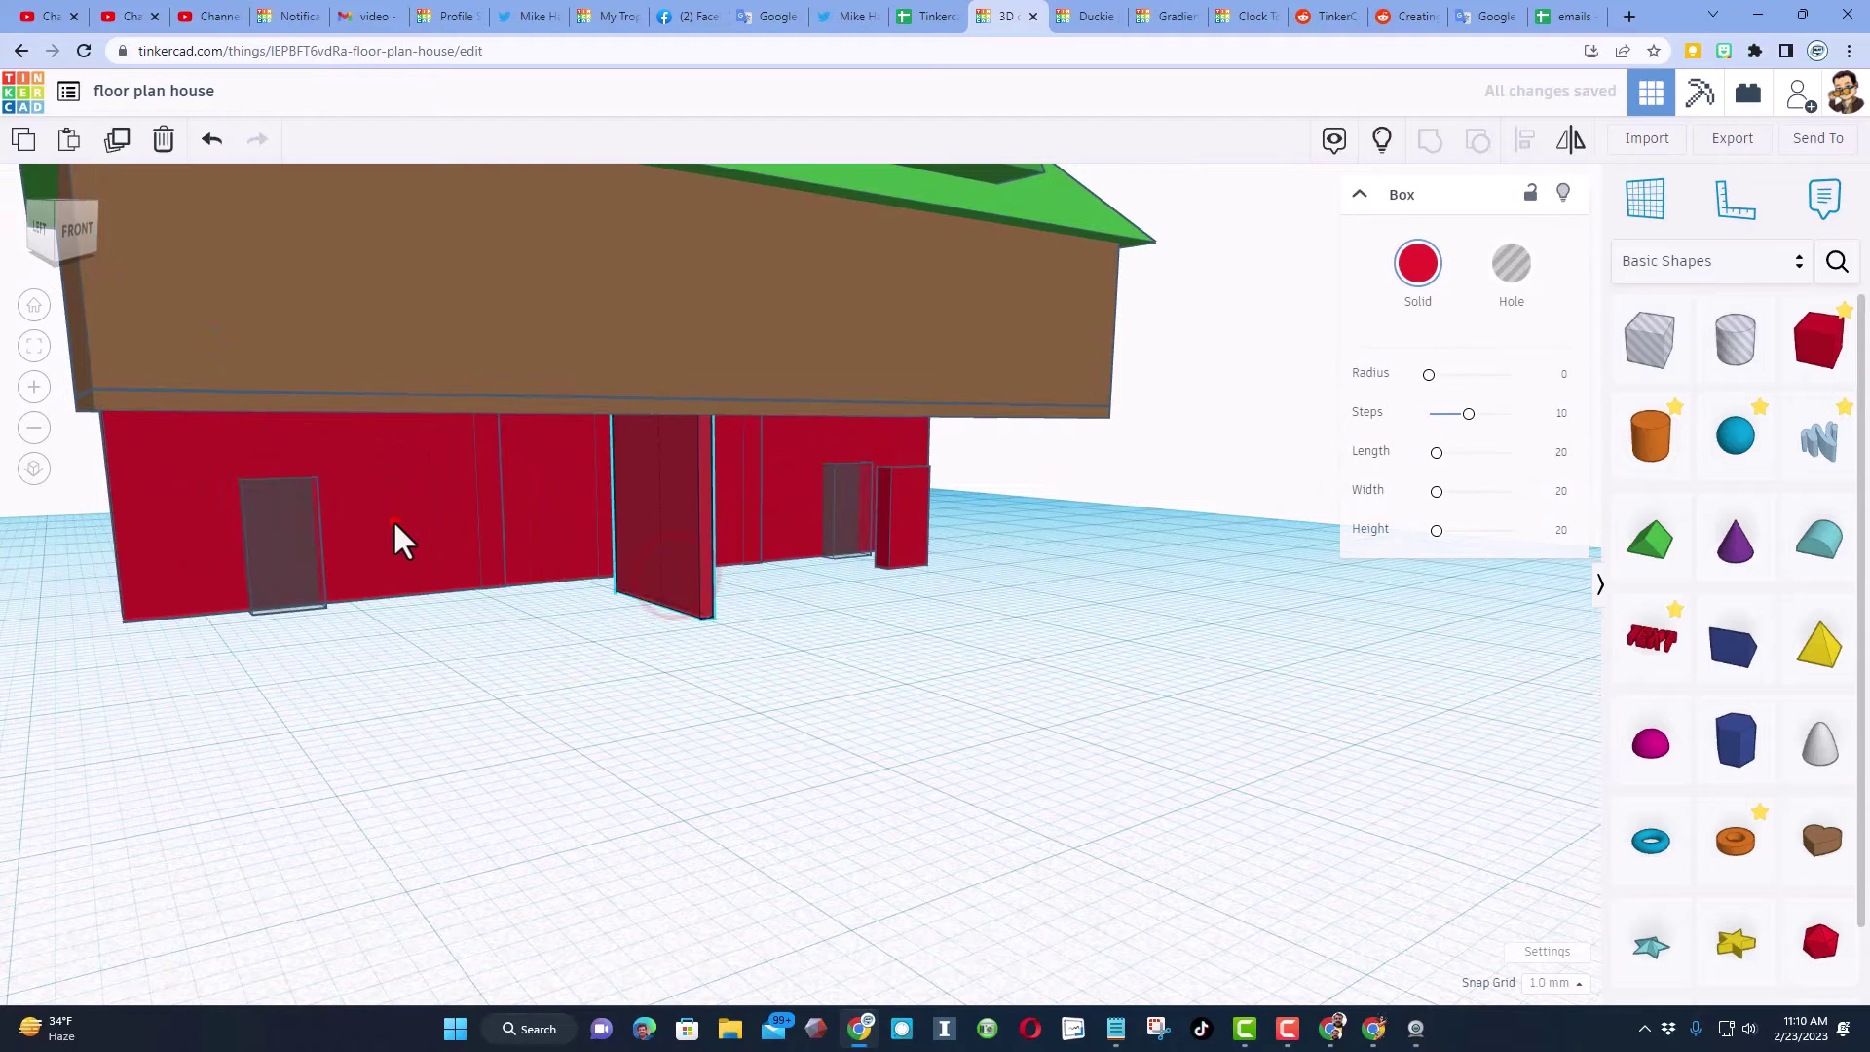
shift+click(393, 523)
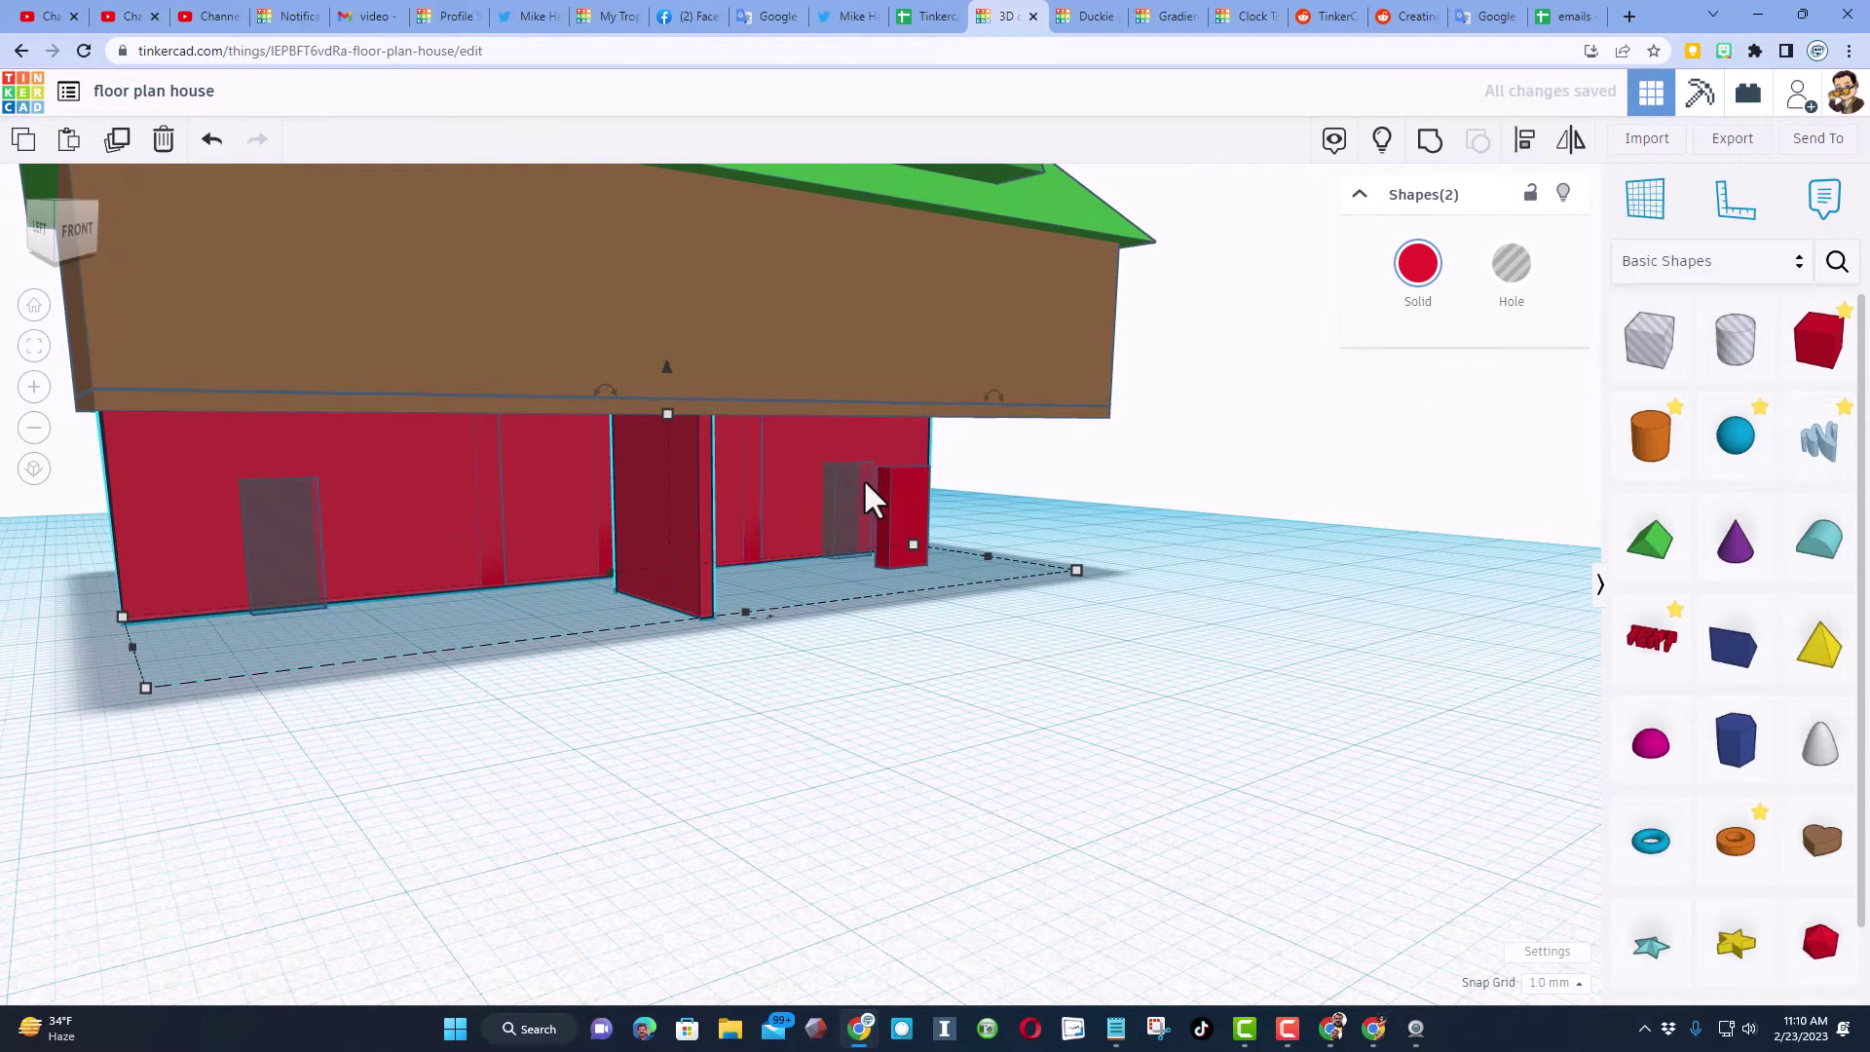
shift+click(897, 509)
click(1418, 268)
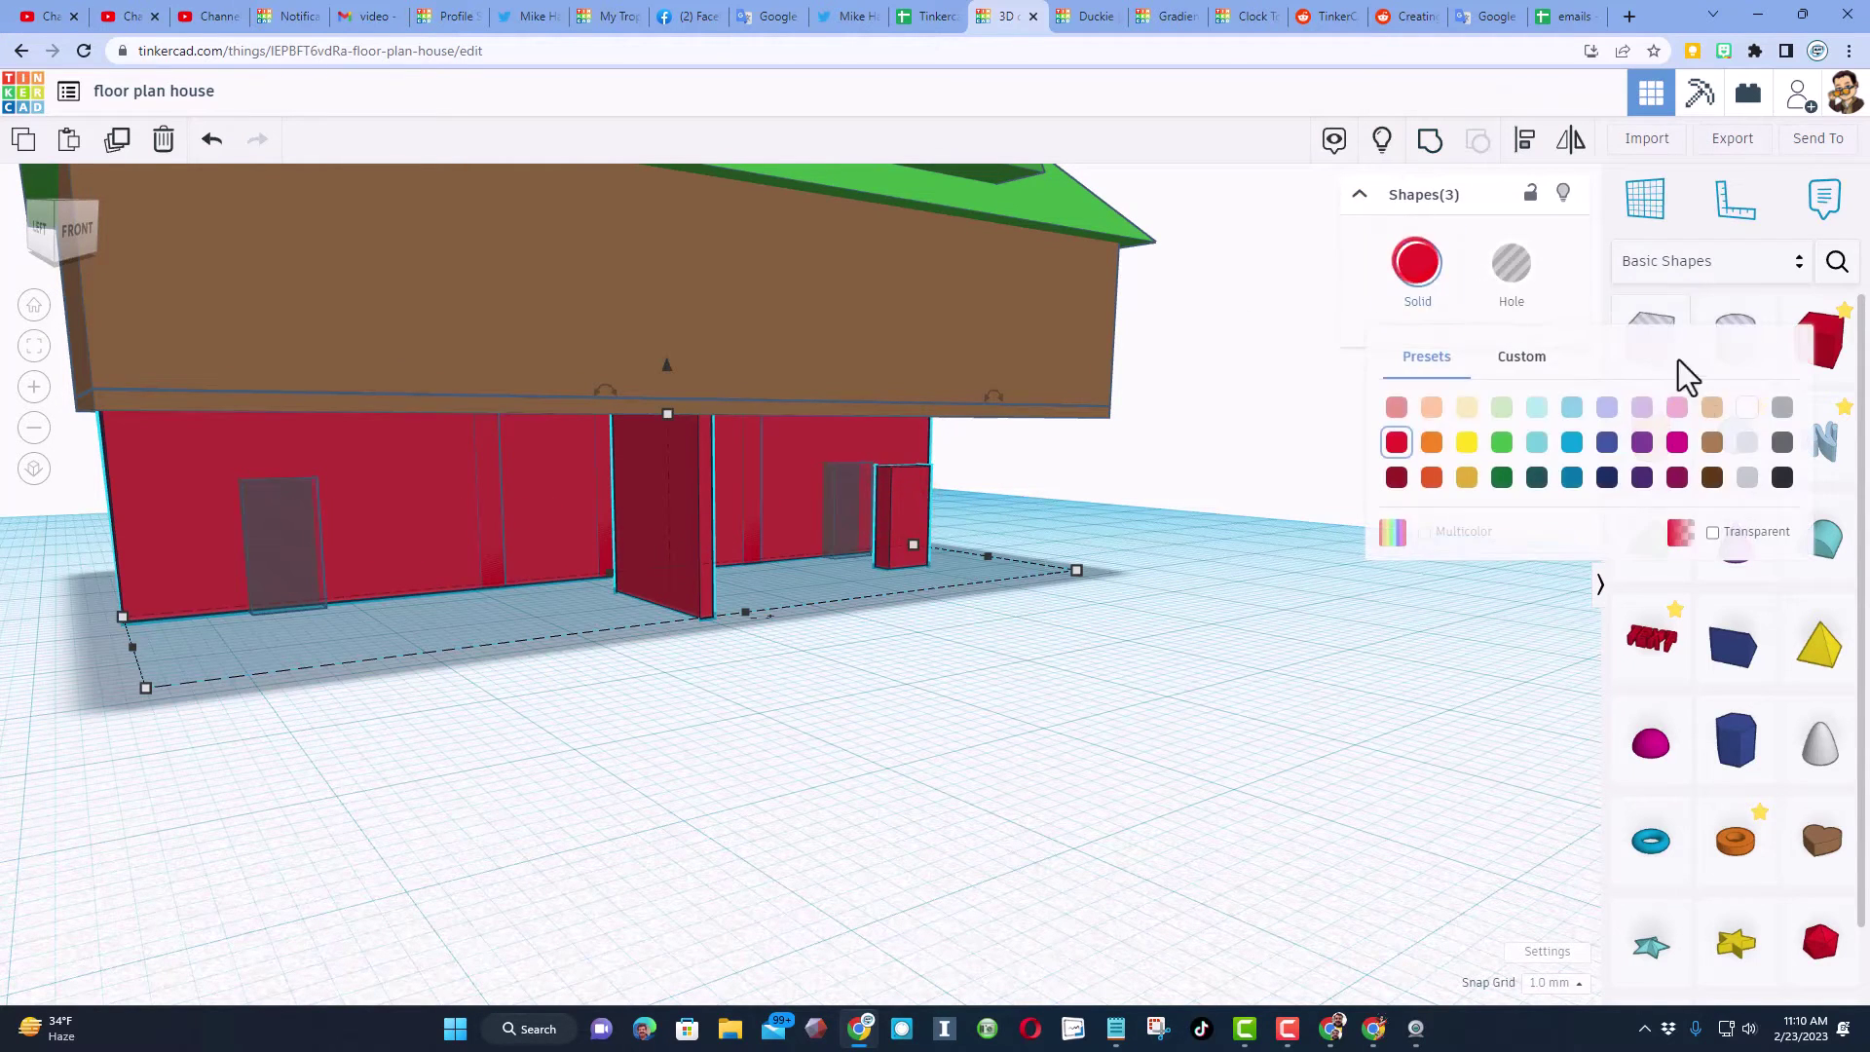
click(1713, 407)
click(604, 814)
Recolour the three remaining red partitions behind the long wall to the same light tan.
right_drag(547, 635, 417, 932)
drag(565, 943, 398, 873)
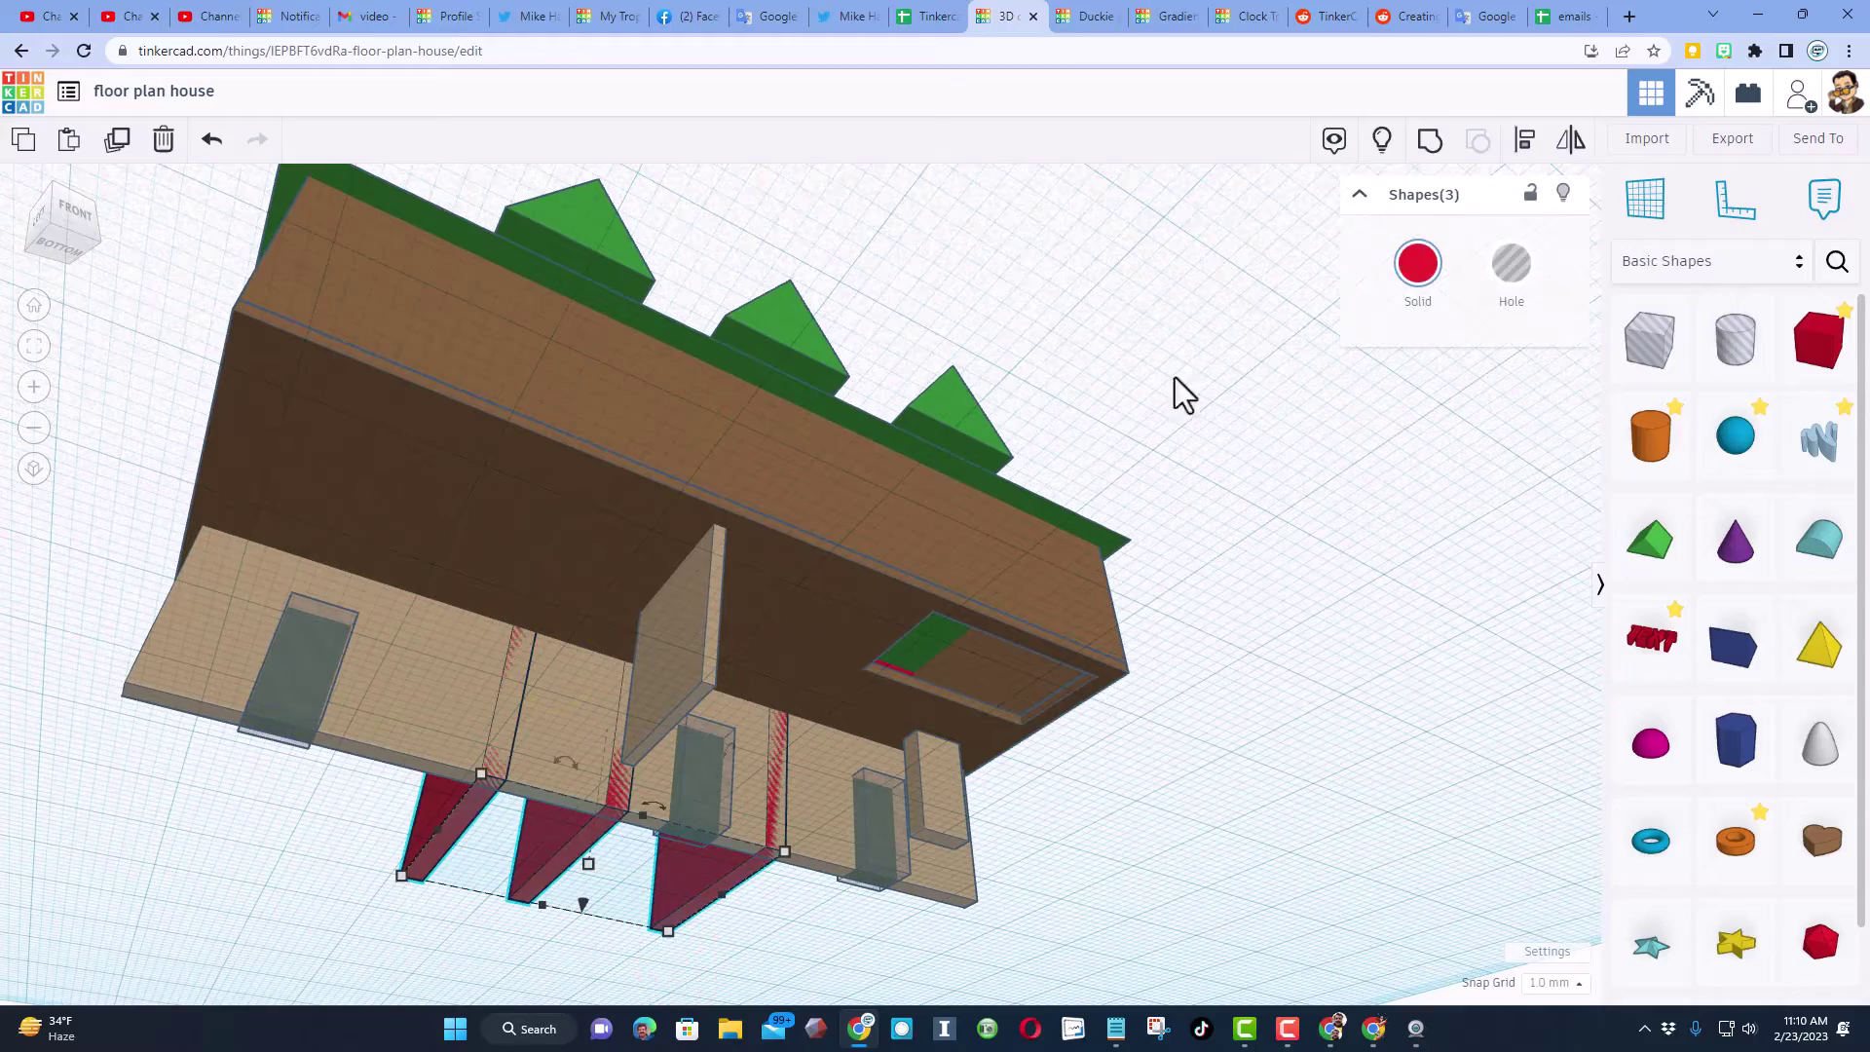
click(1403, 285)
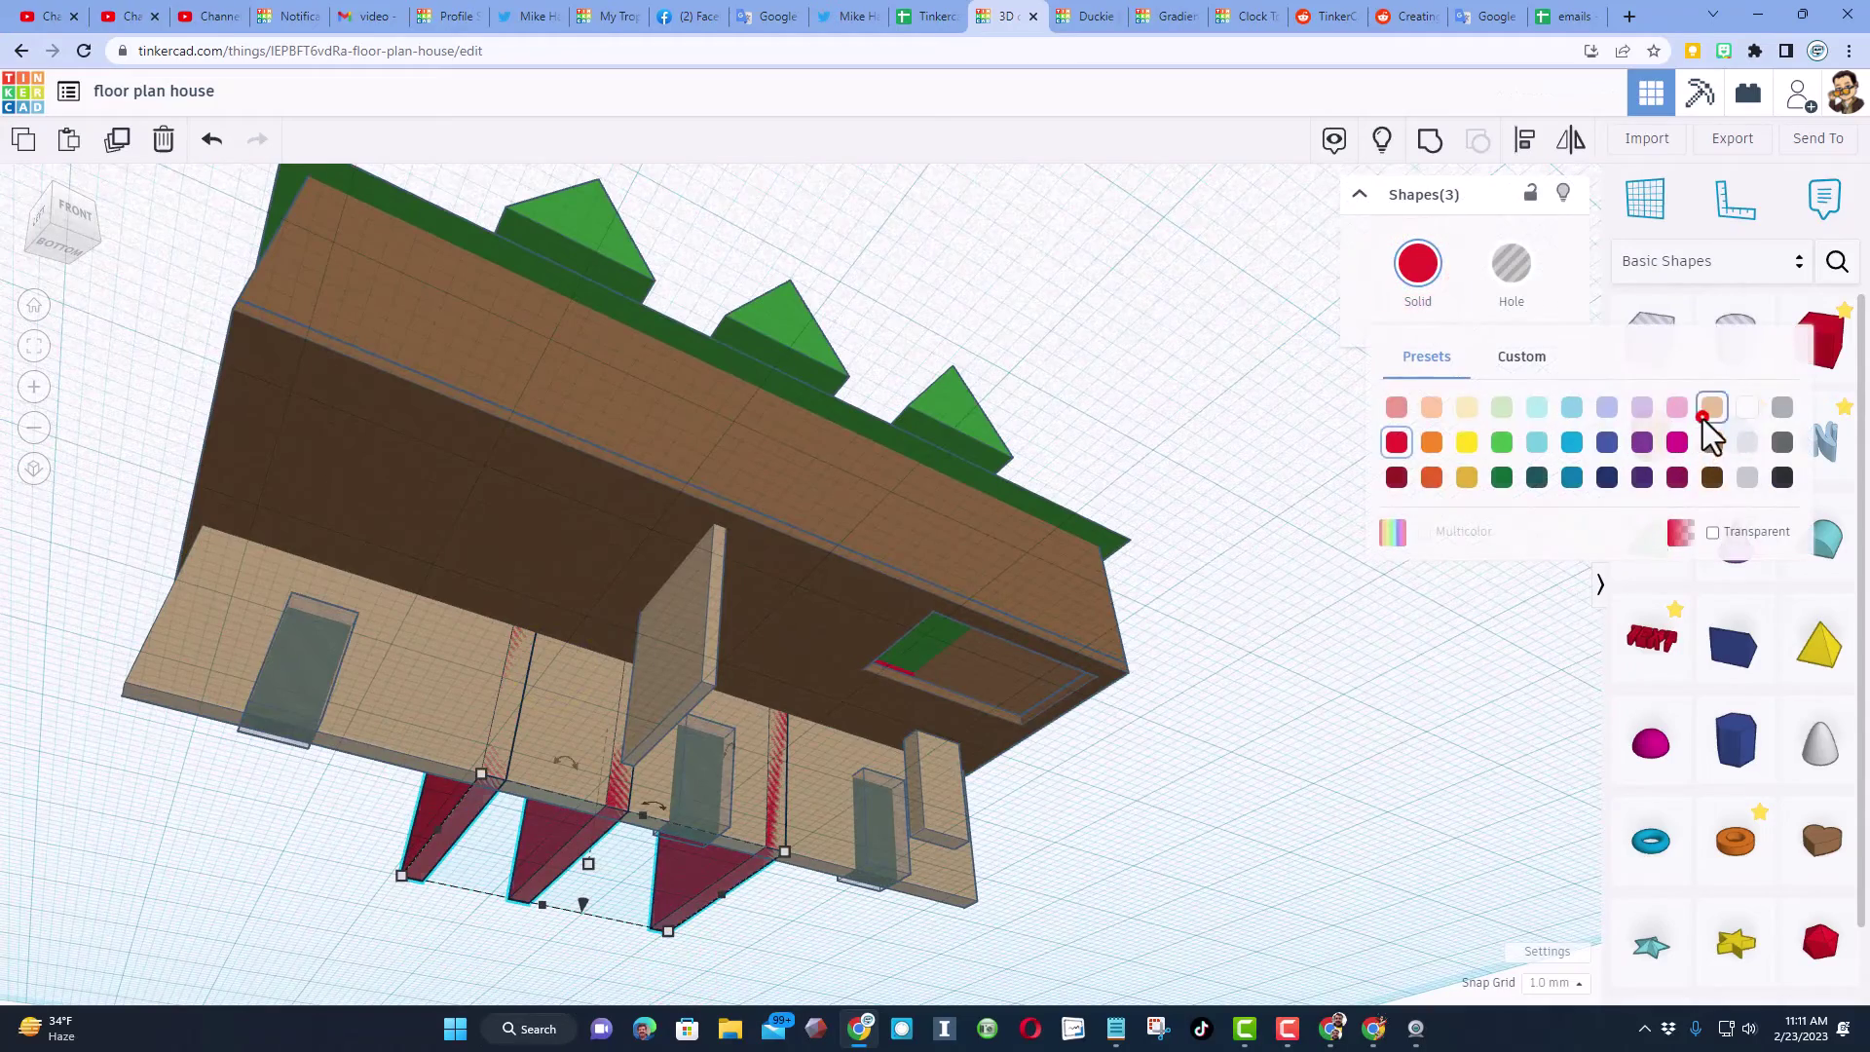
click(1702, 417)
click(1039, 765)
Group the long partition with the three doorway holes to cut the openings.
right_drag(1060, 777, 887, 852)
shift+click(432, 575)
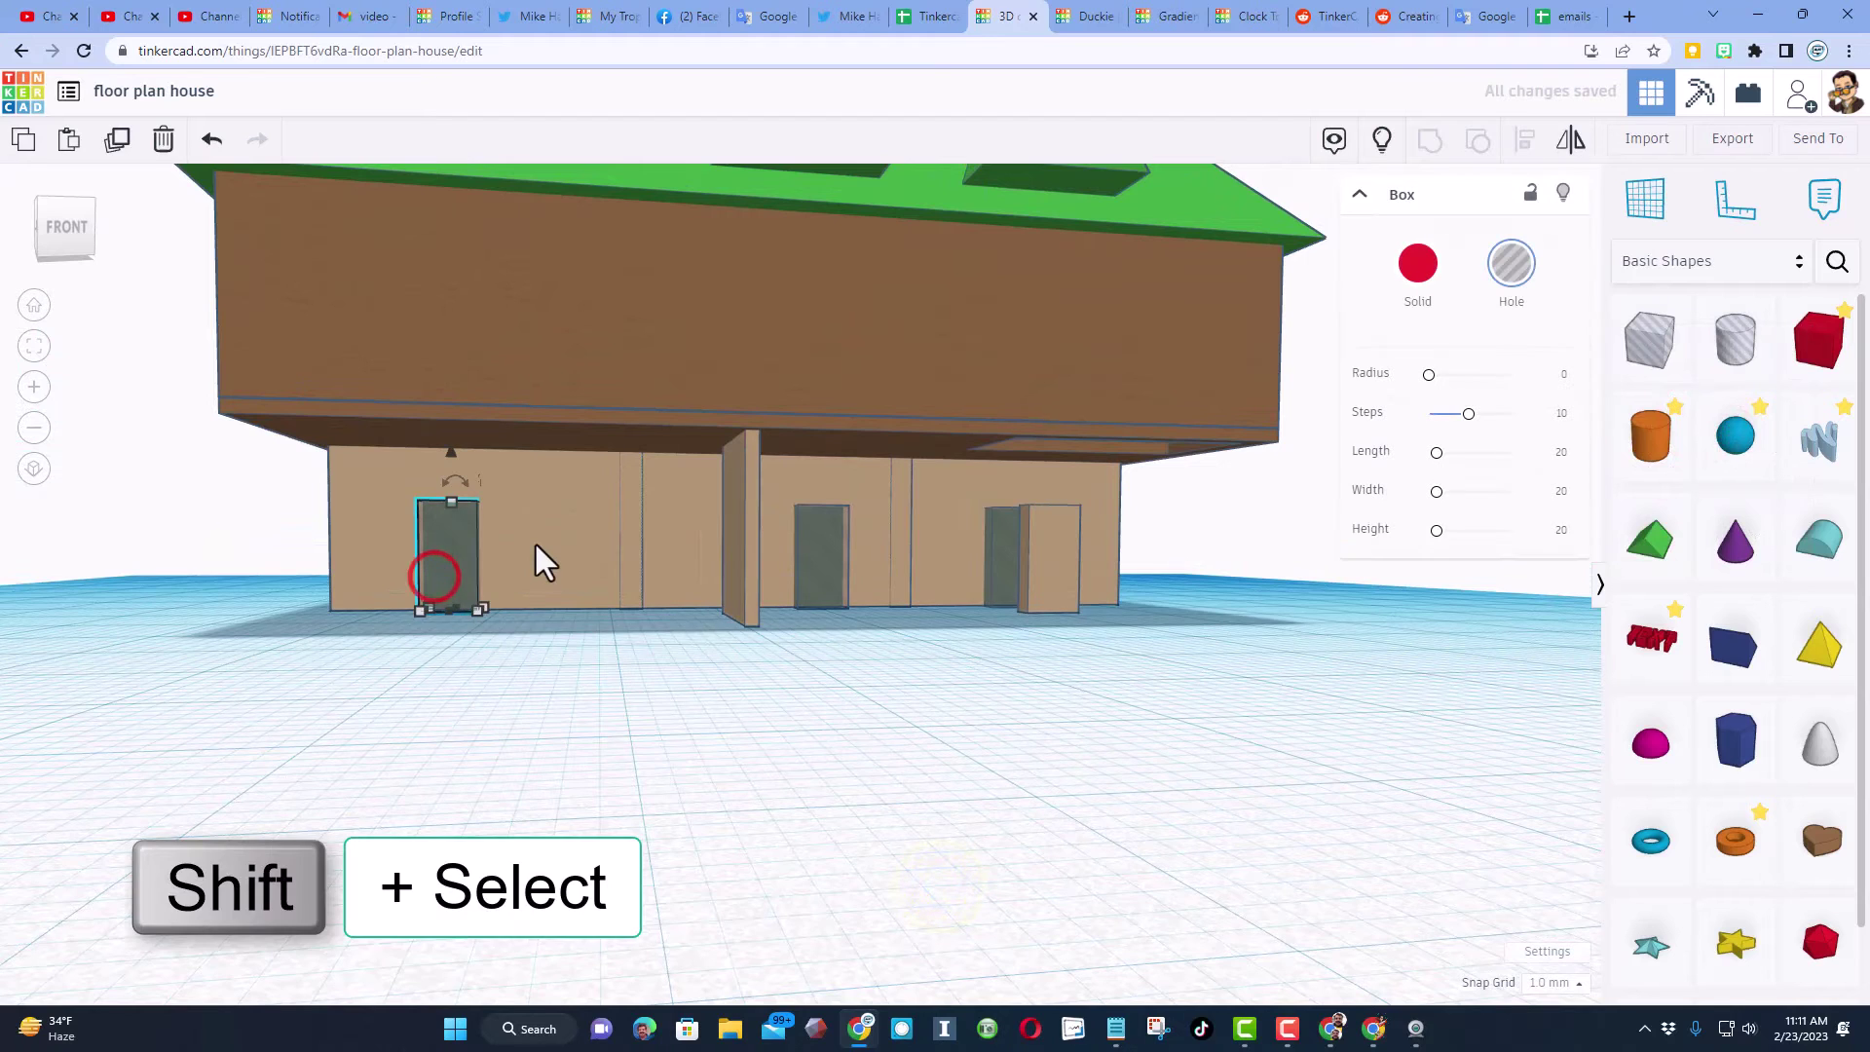
shift+click(547, 527)
shift+click(821, 559)
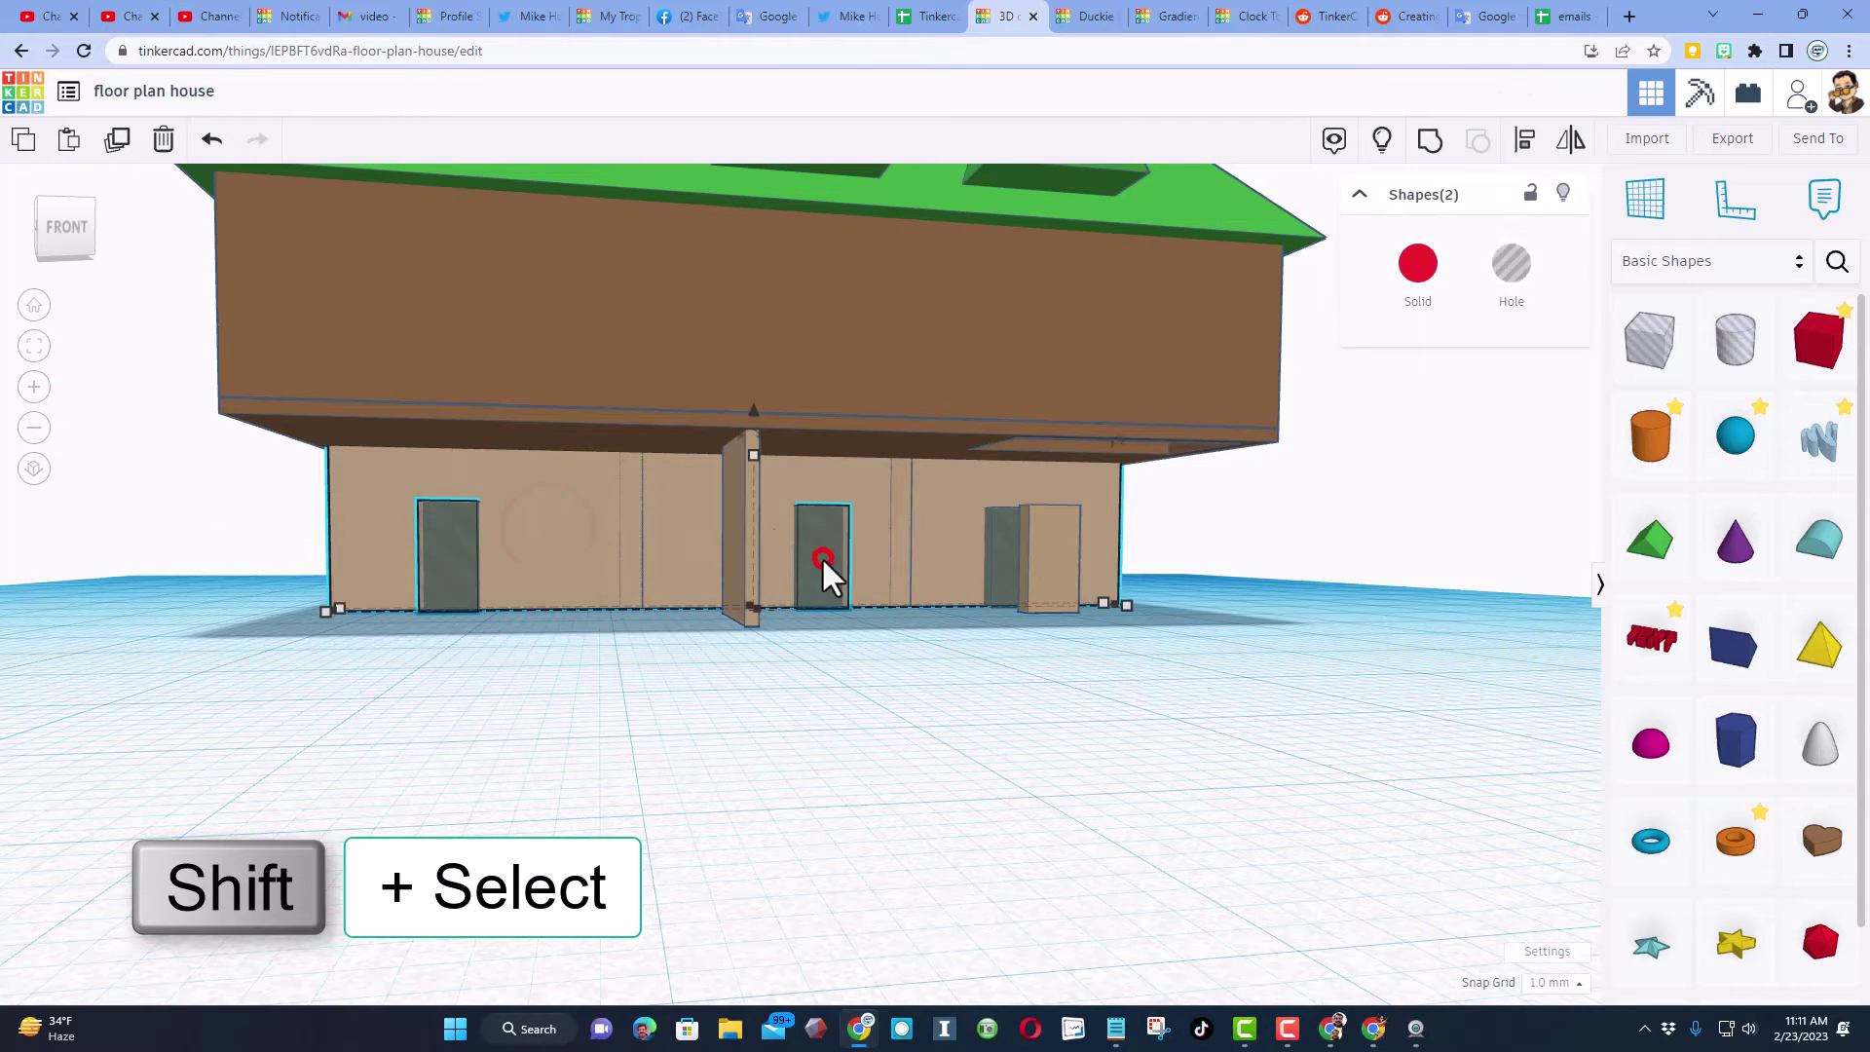
shift+click(995, 575)
key(ctrl+g)
right_drag(760, 673, 756, 679)
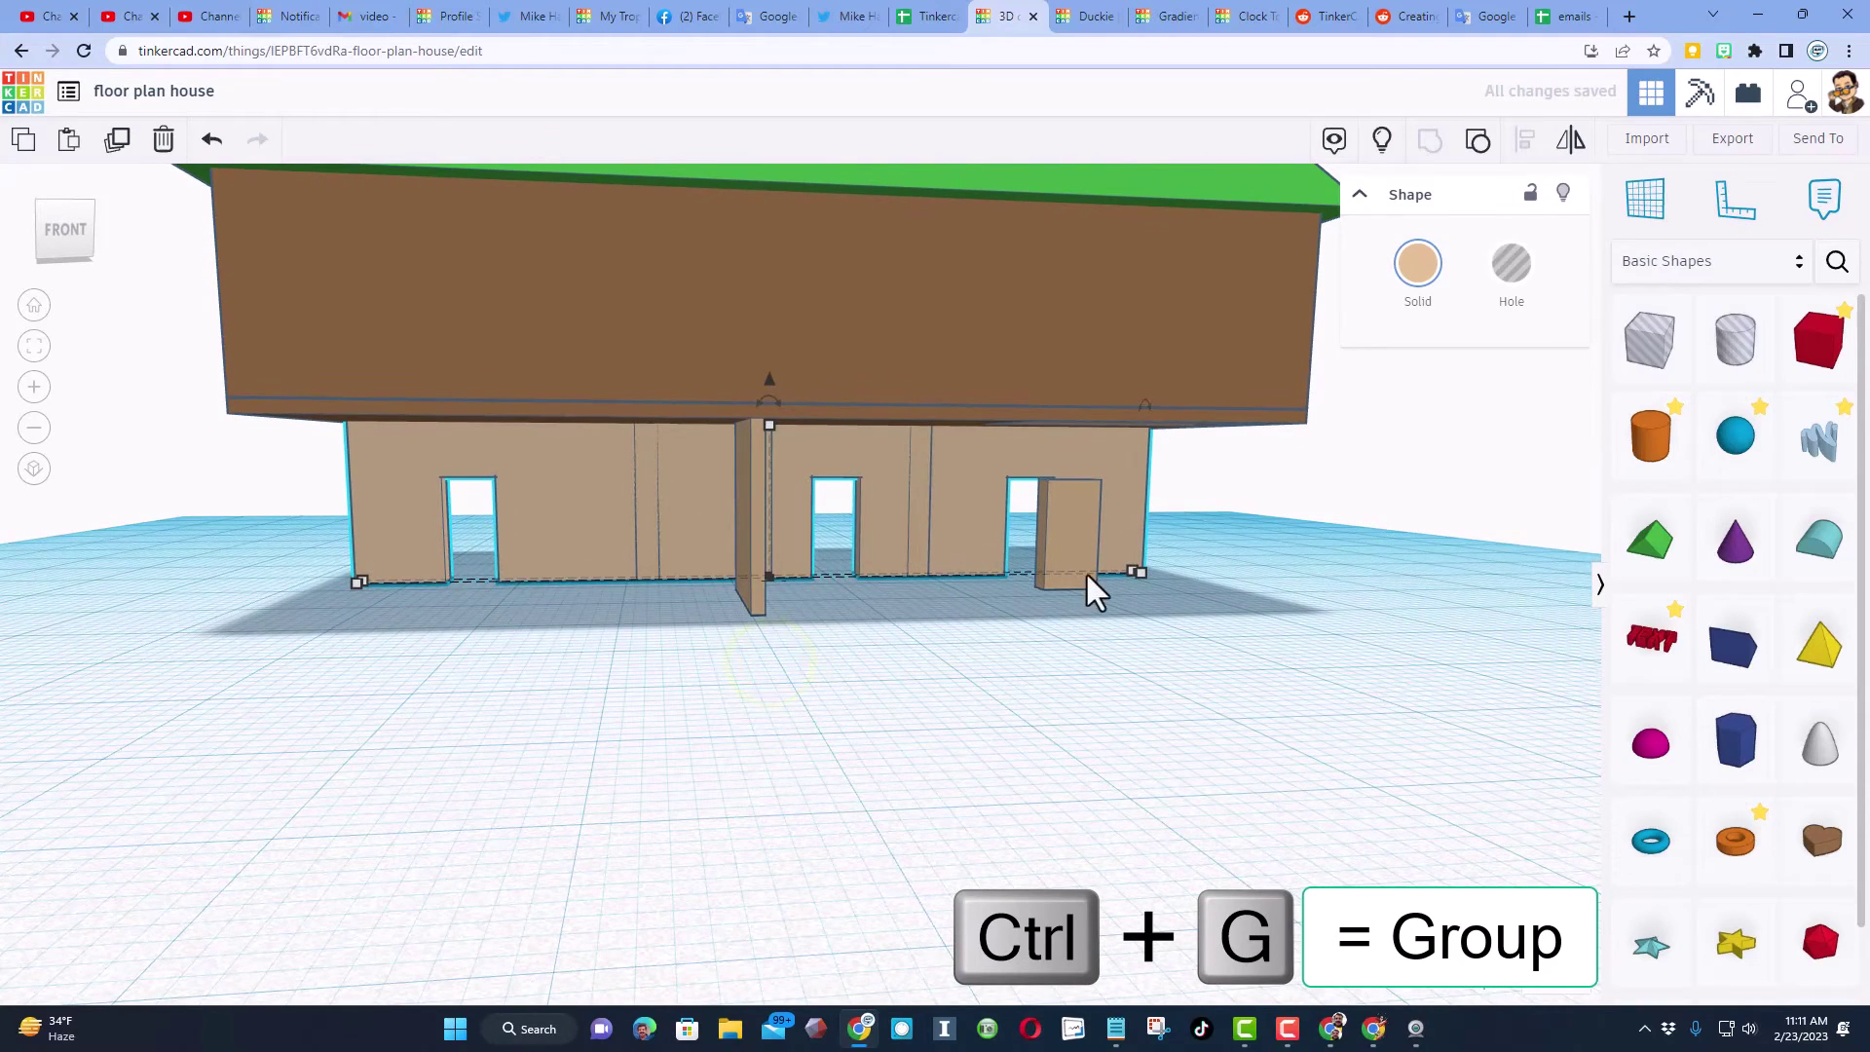
Recolour the interior door medium brown and move it left into the rightmost doorway.
click(1085, 541)
click(1418, 263)
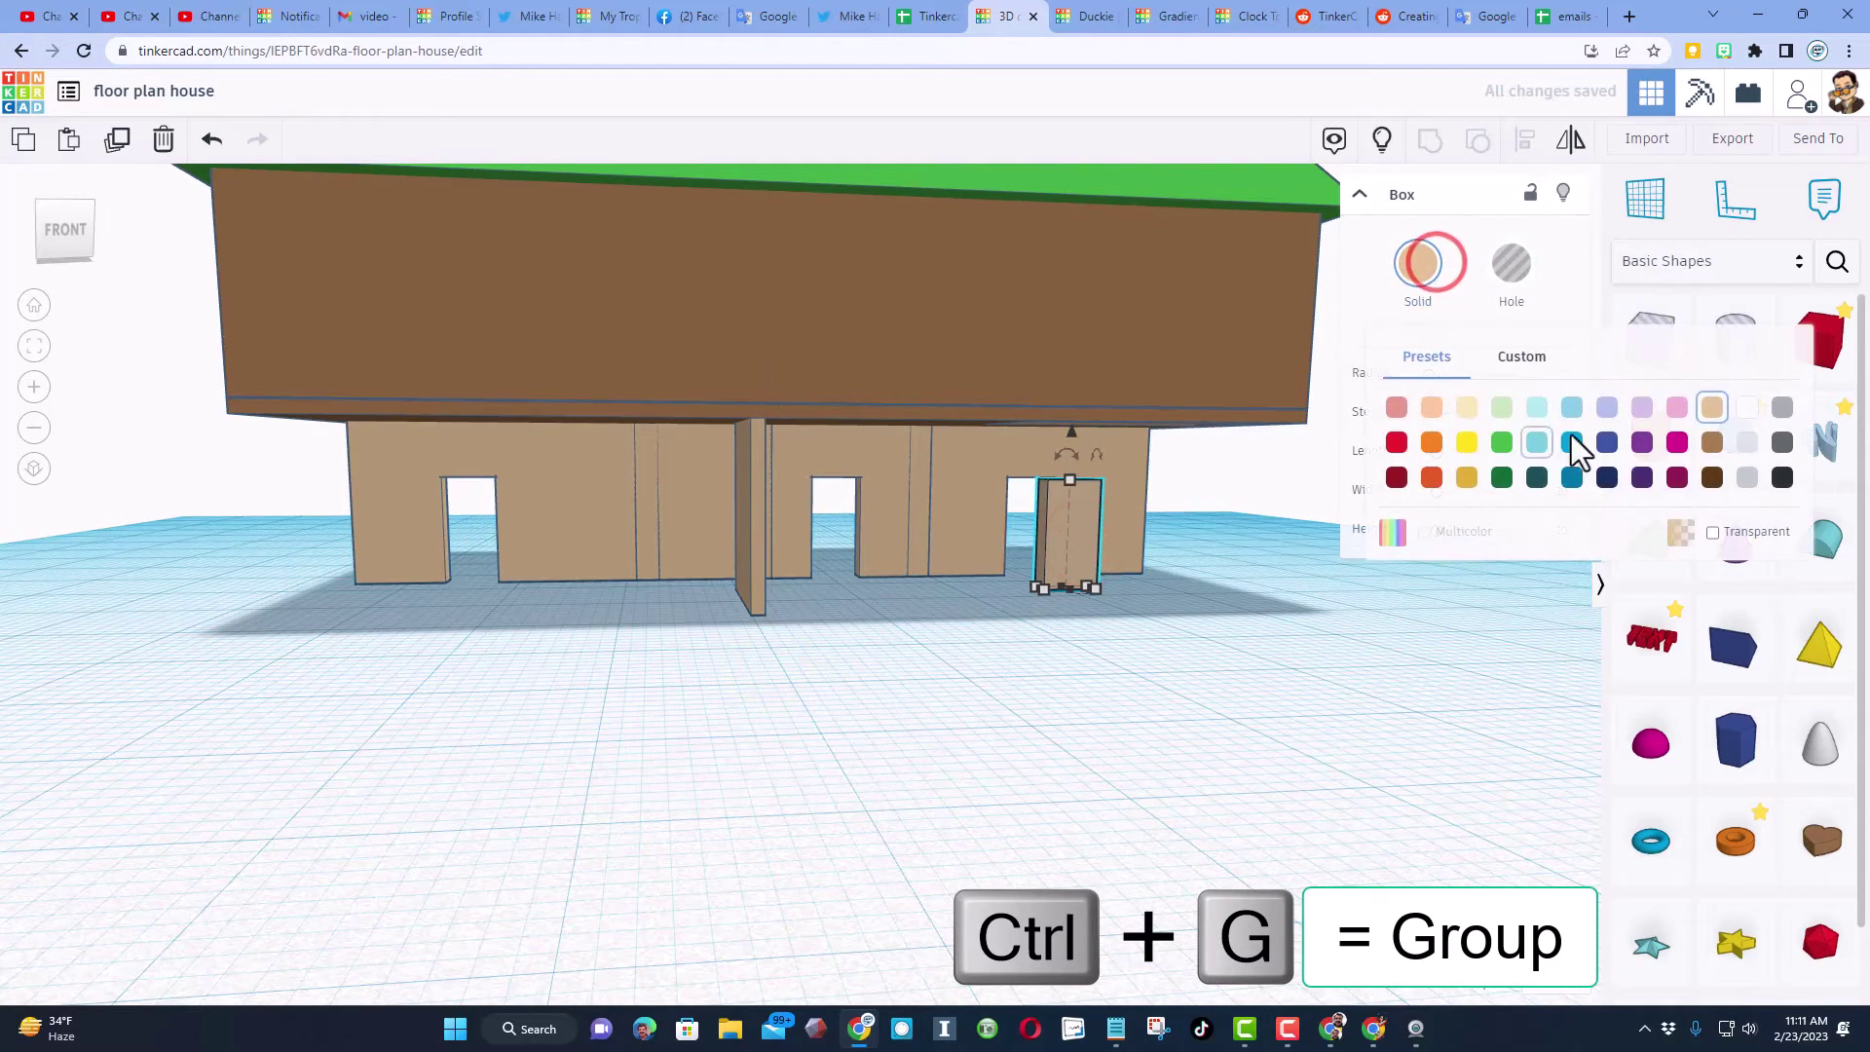
click(1712, 442)
key(Left)
key(Left)
key(Left)
key(Left)
key(Left)
key(Left)
Duplicate the interior door and move the copy left into the middle doorway.
key(Left)
key(Left)
key(ctrl+d)
key(Left)
key(Left)
key(Left)
key(Left)
key(Left)
key(Left)
key(Left)
key(Left)
key(Left)
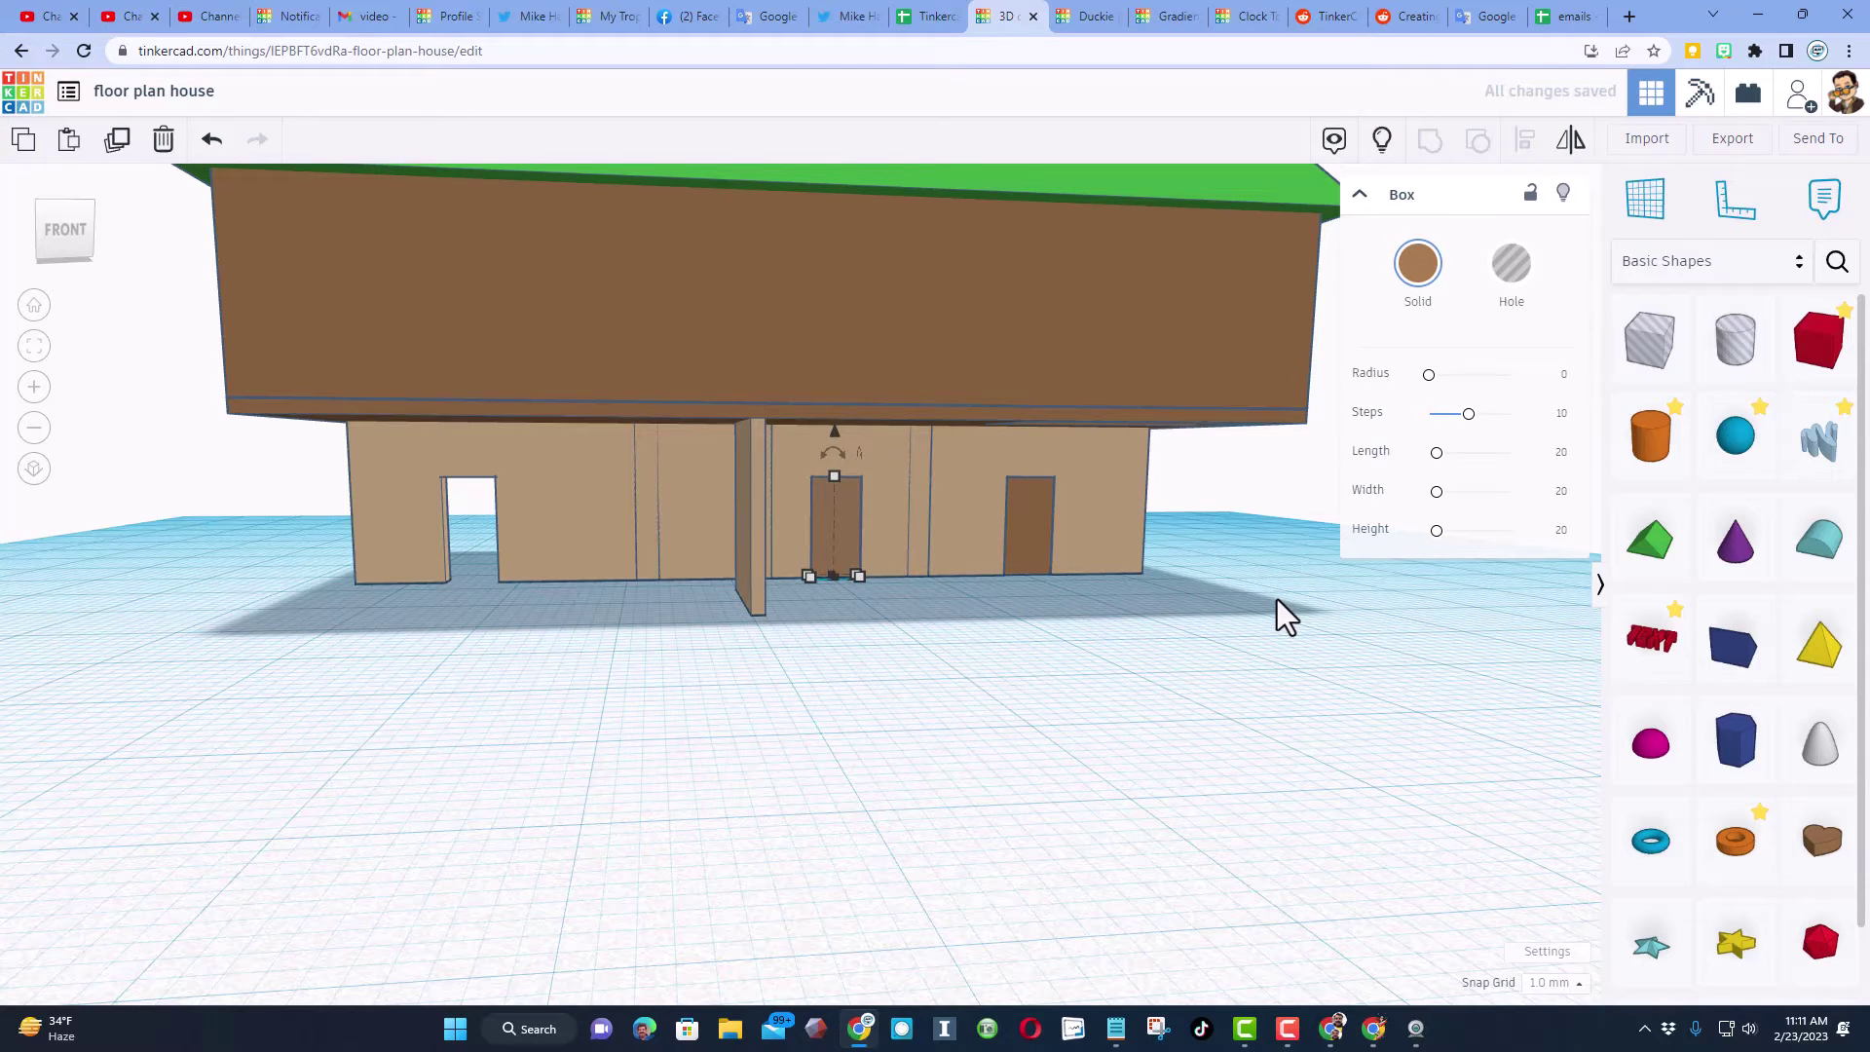
right_drag(1147, 722, 1128, 769)
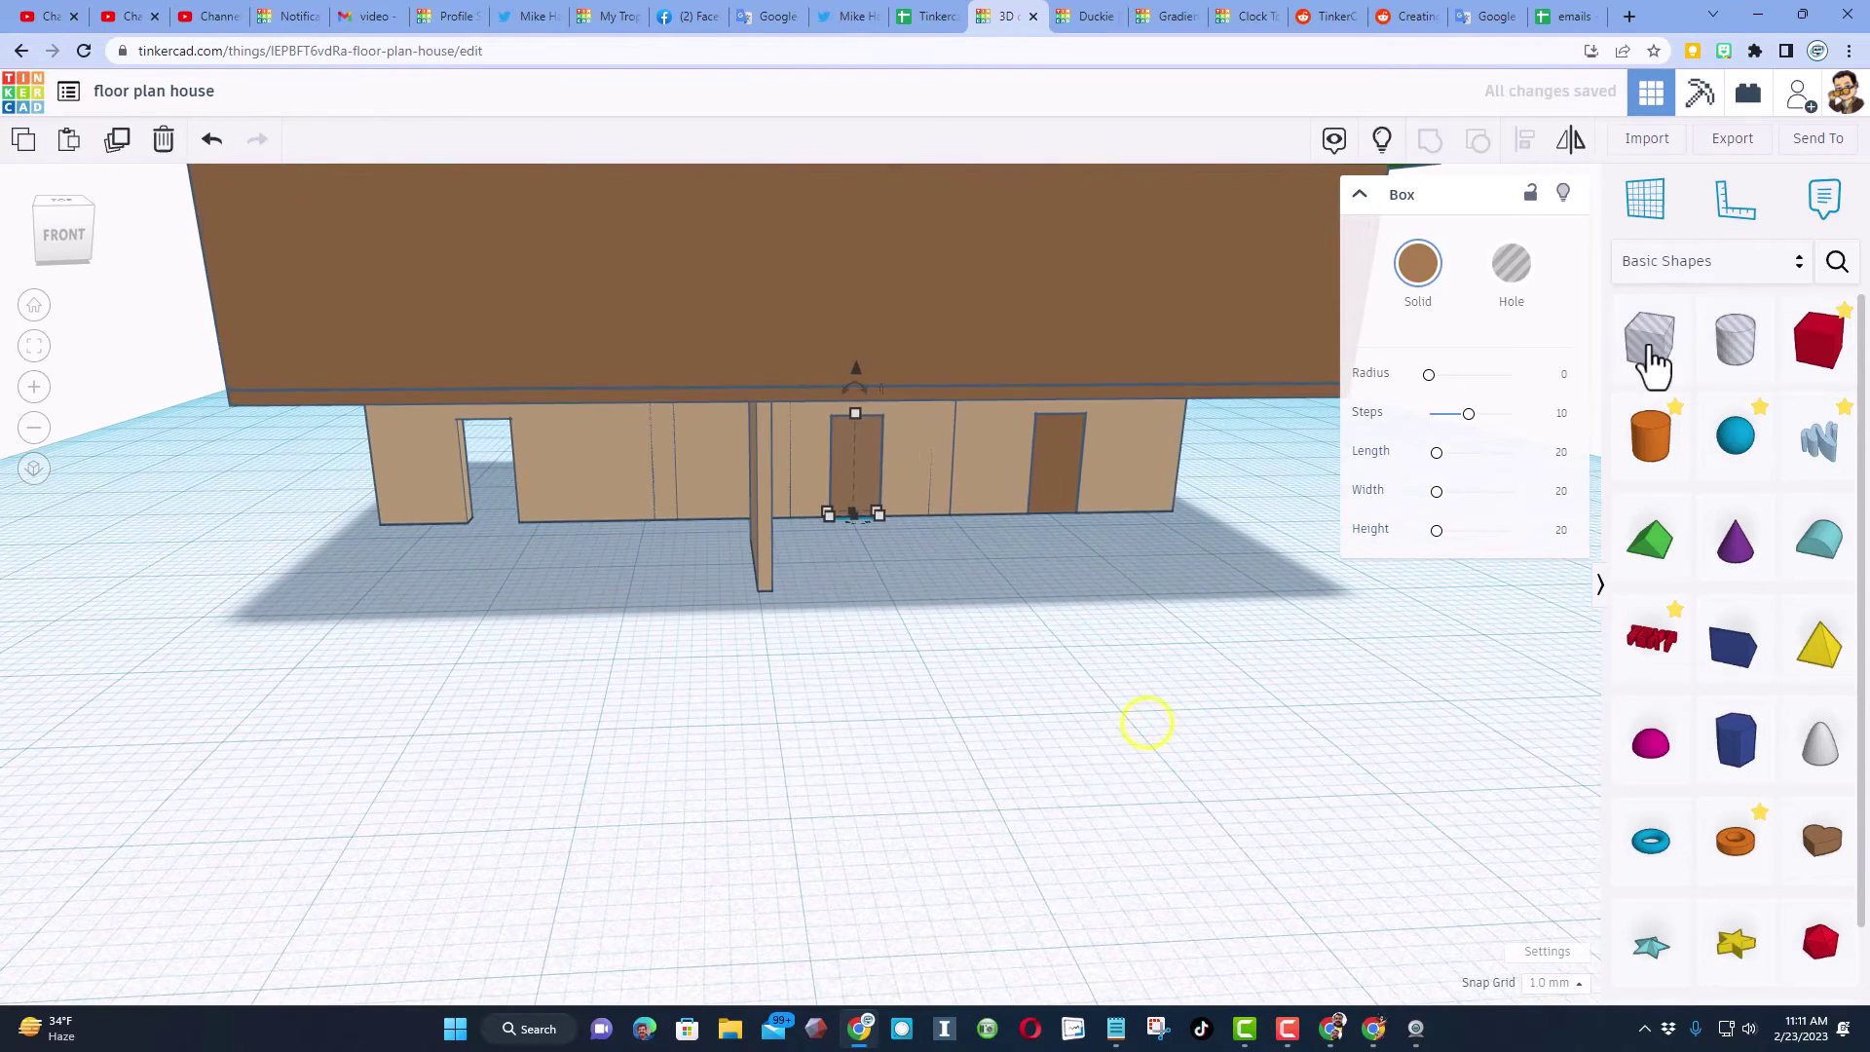
Place the standing figure with raised arms from the Creatures & Characters library on the floor between the two interior doors.
click(1707, 260)
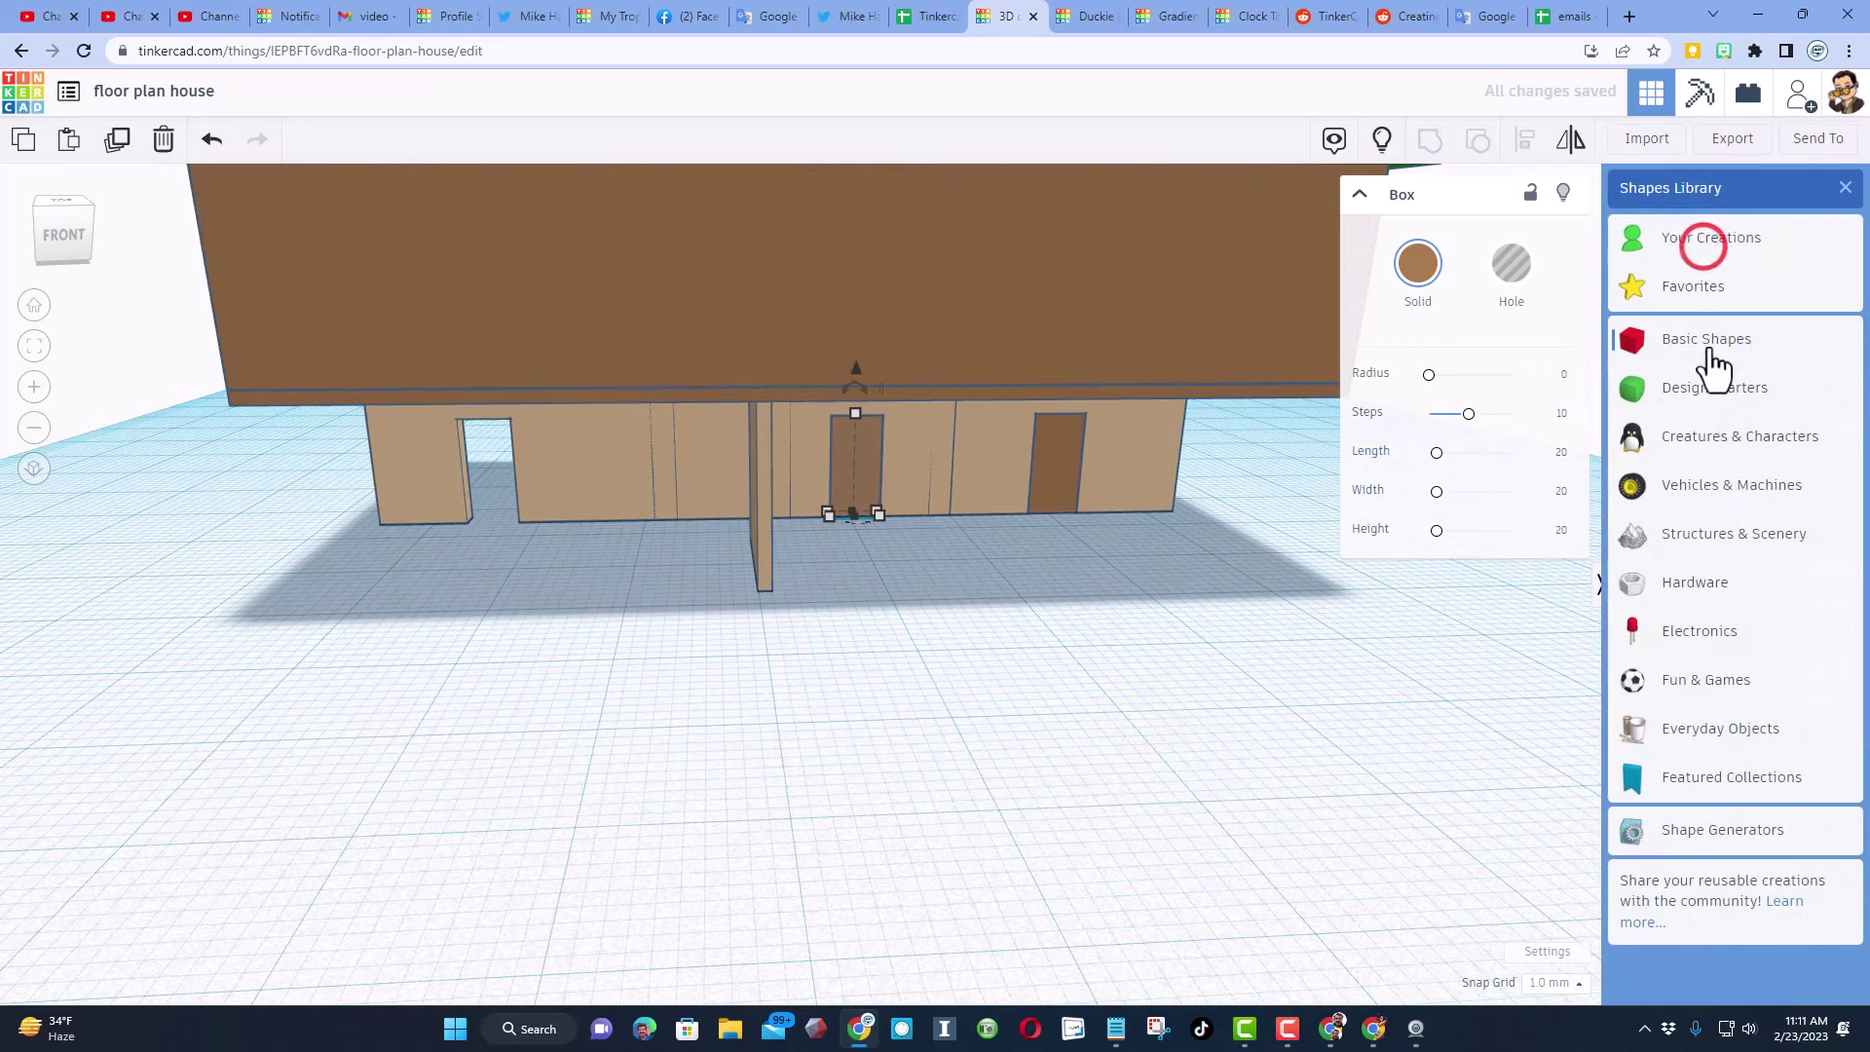
click(1672, 458)
click(1656, 487)
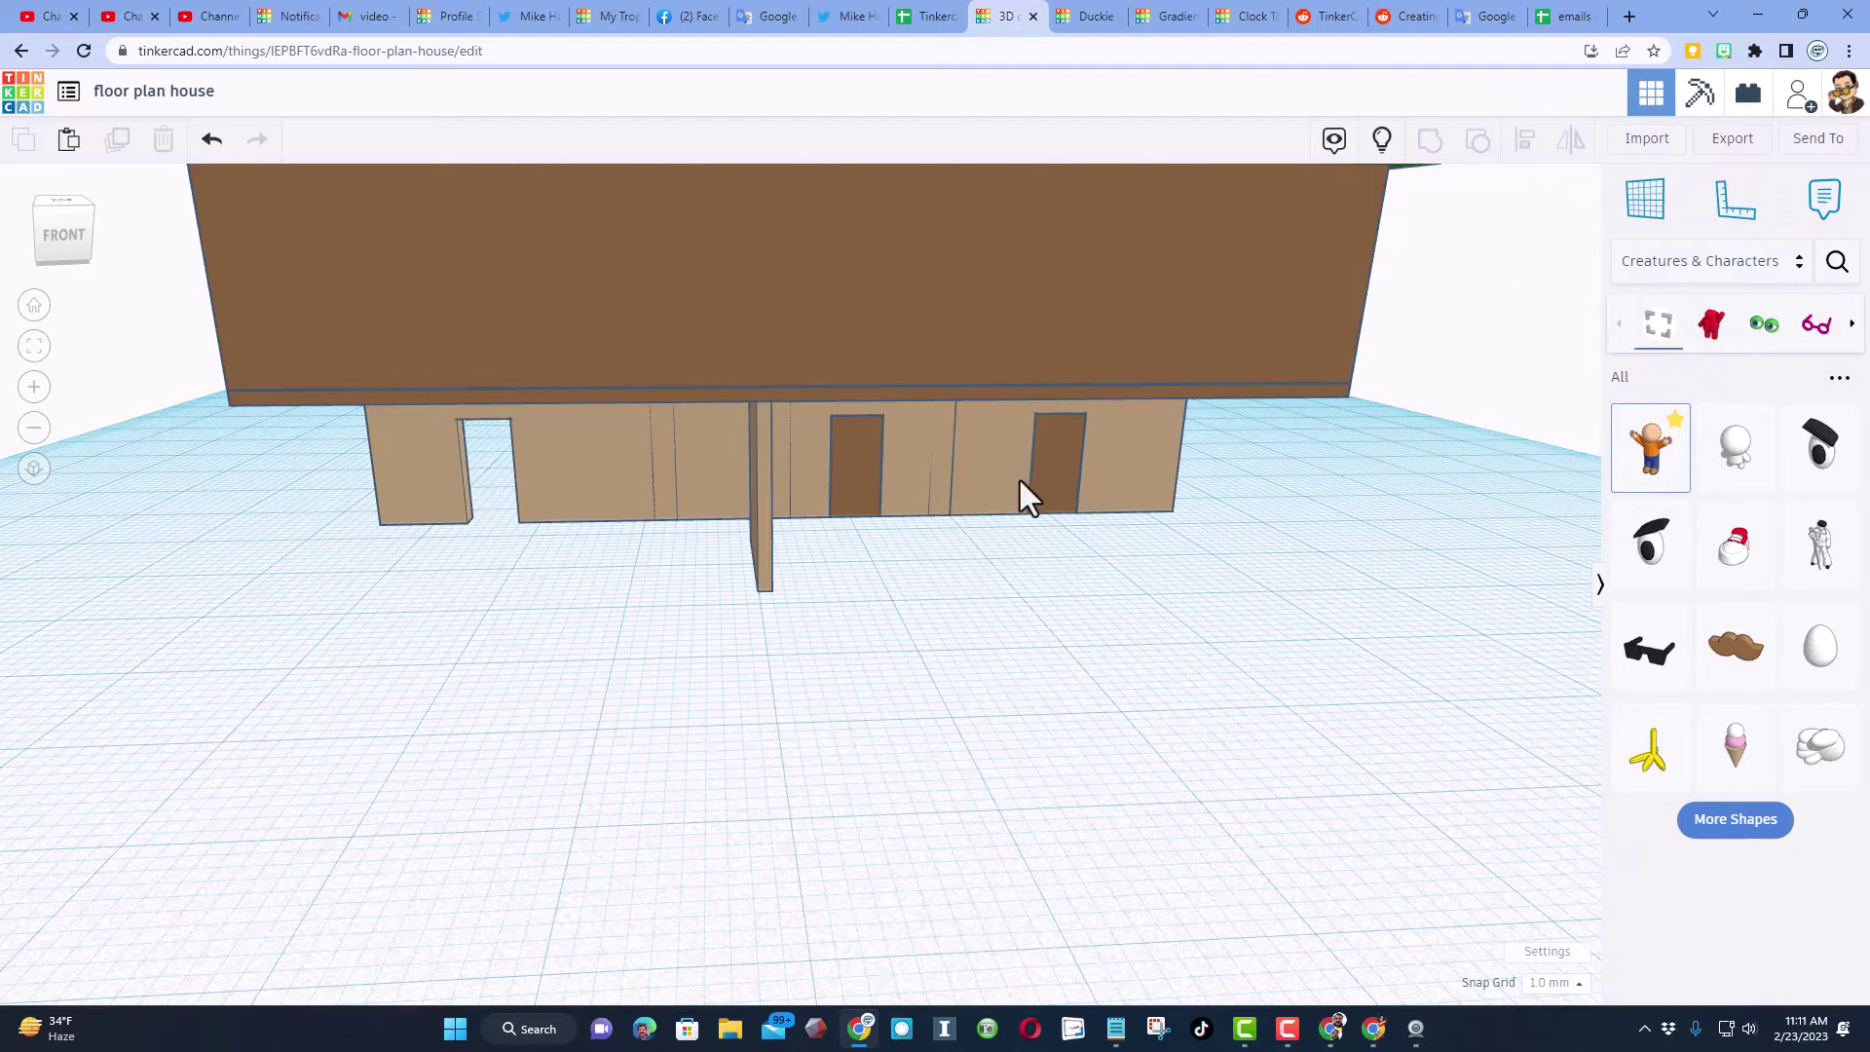
click(956, 547)
scroll(996, 322, down, 2)
scroll(995, 322, down, 2)
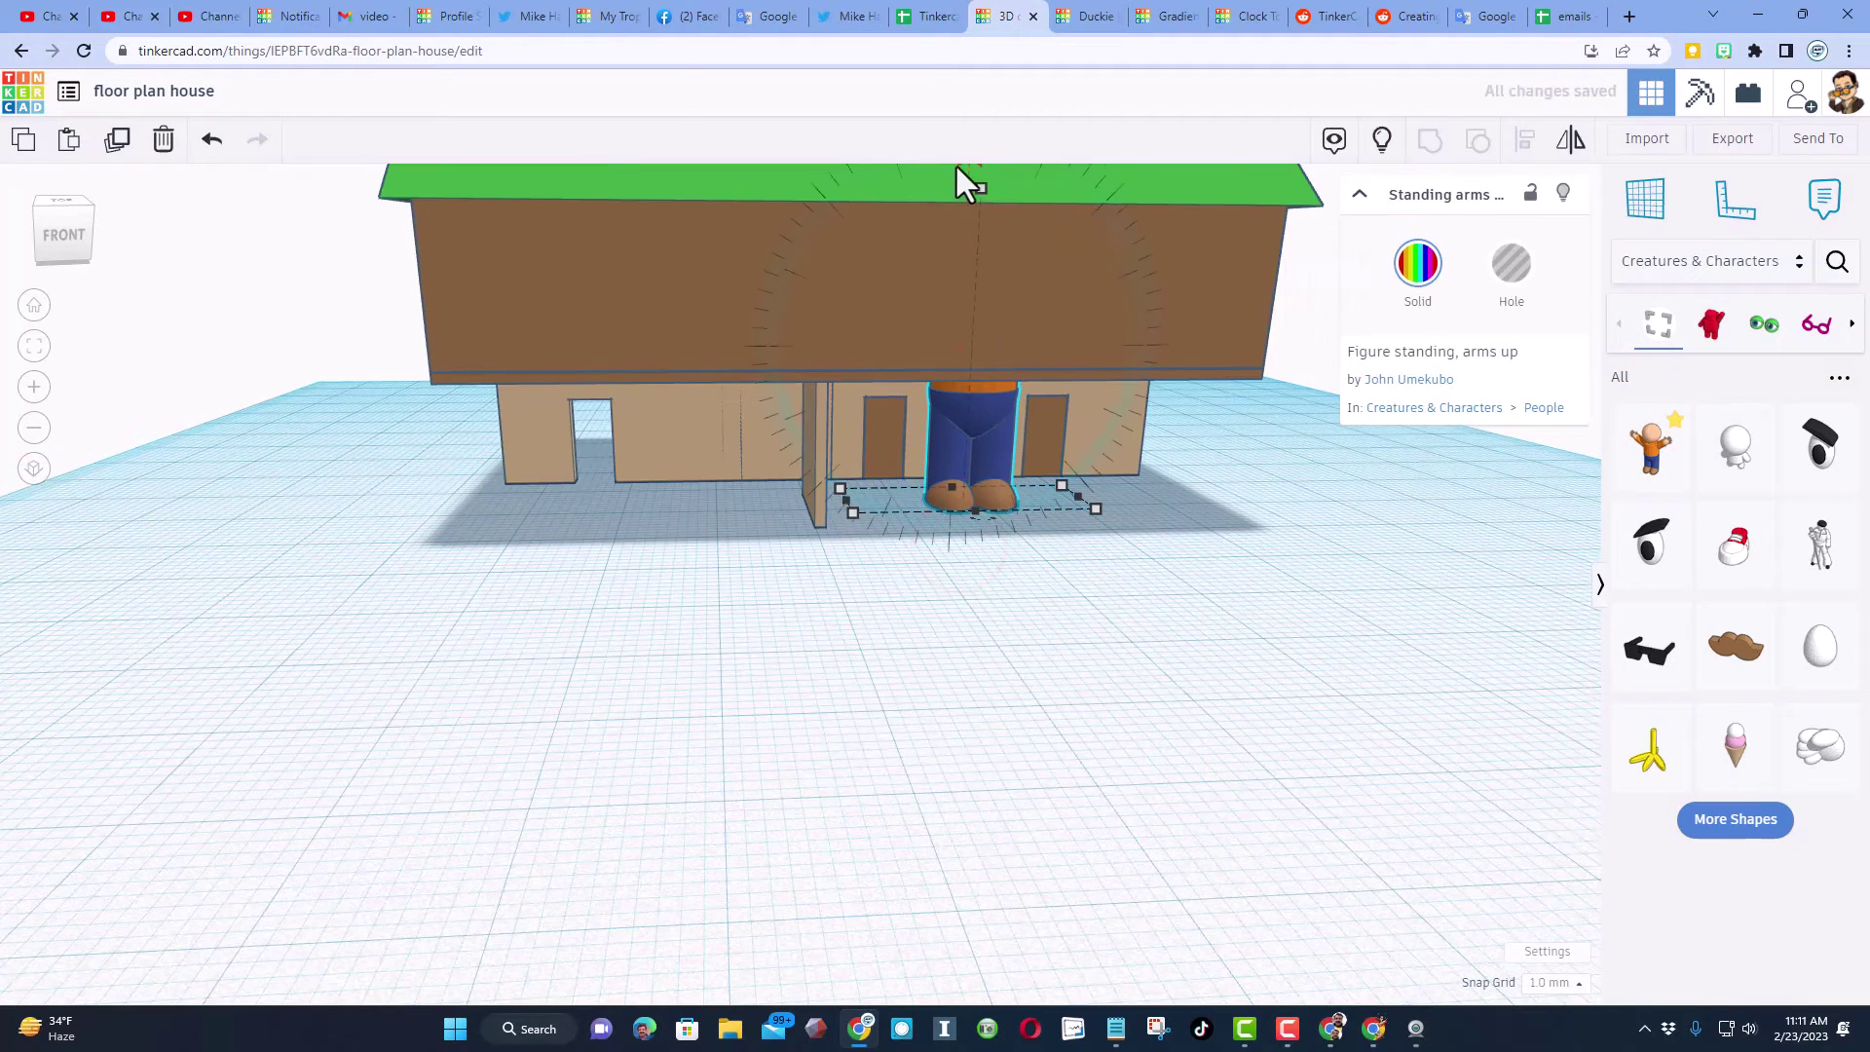
Scale the figure proportionally down to 7 mm tall and move it left in front of the middle door.
shift+drag(978, 191, 957, 403)
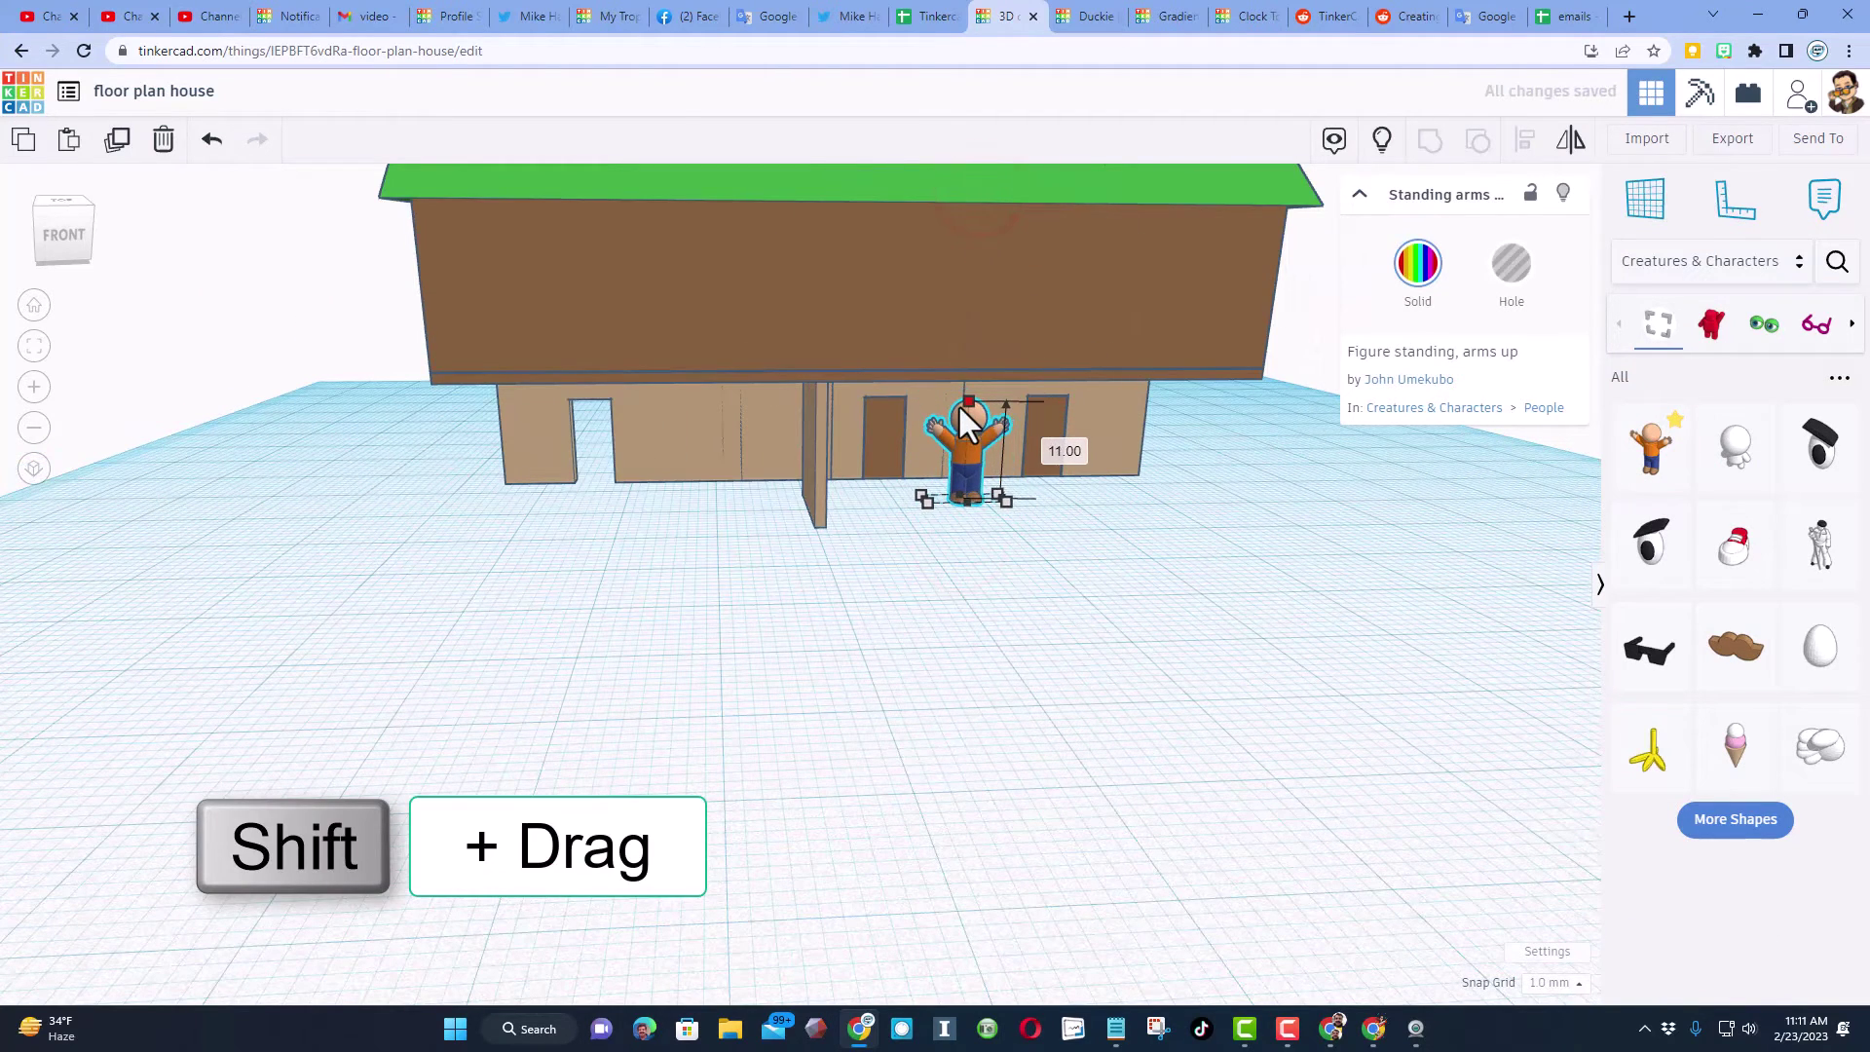
scroll(928, 547, up, 2)
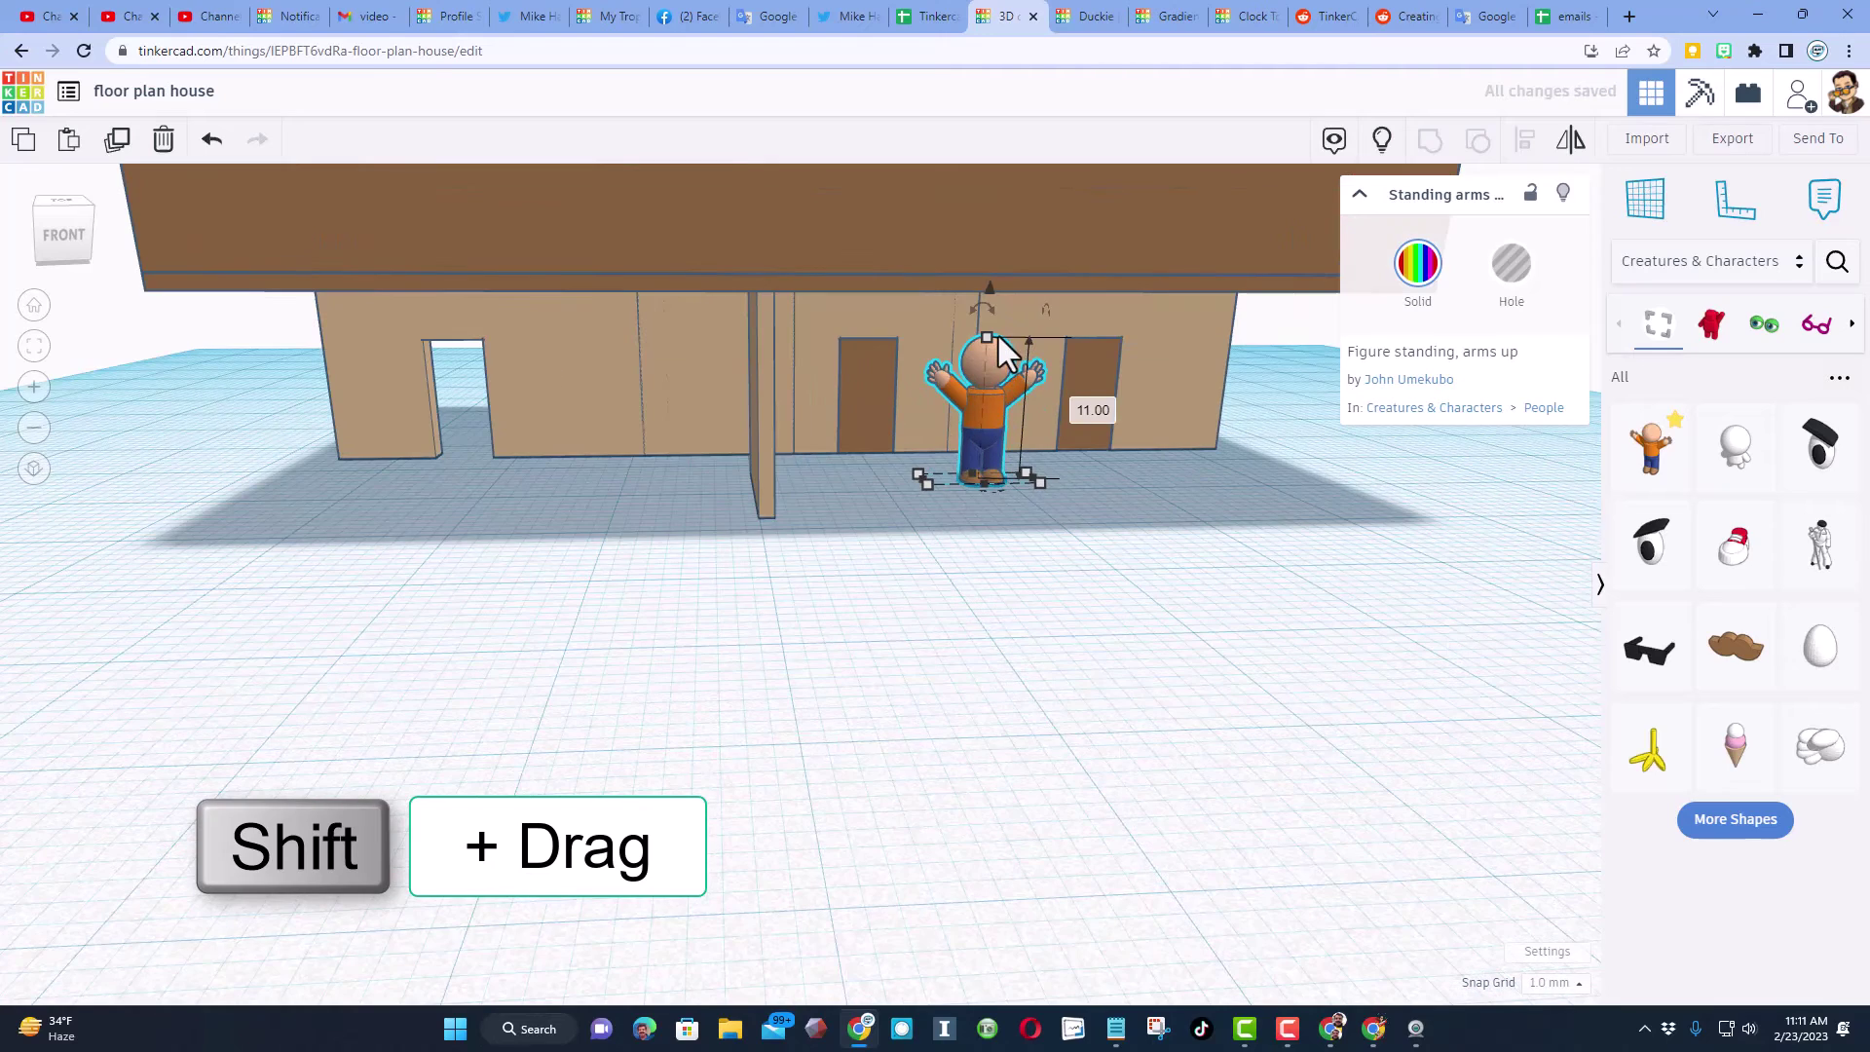
shift+drag(991, 337, 976, 386)
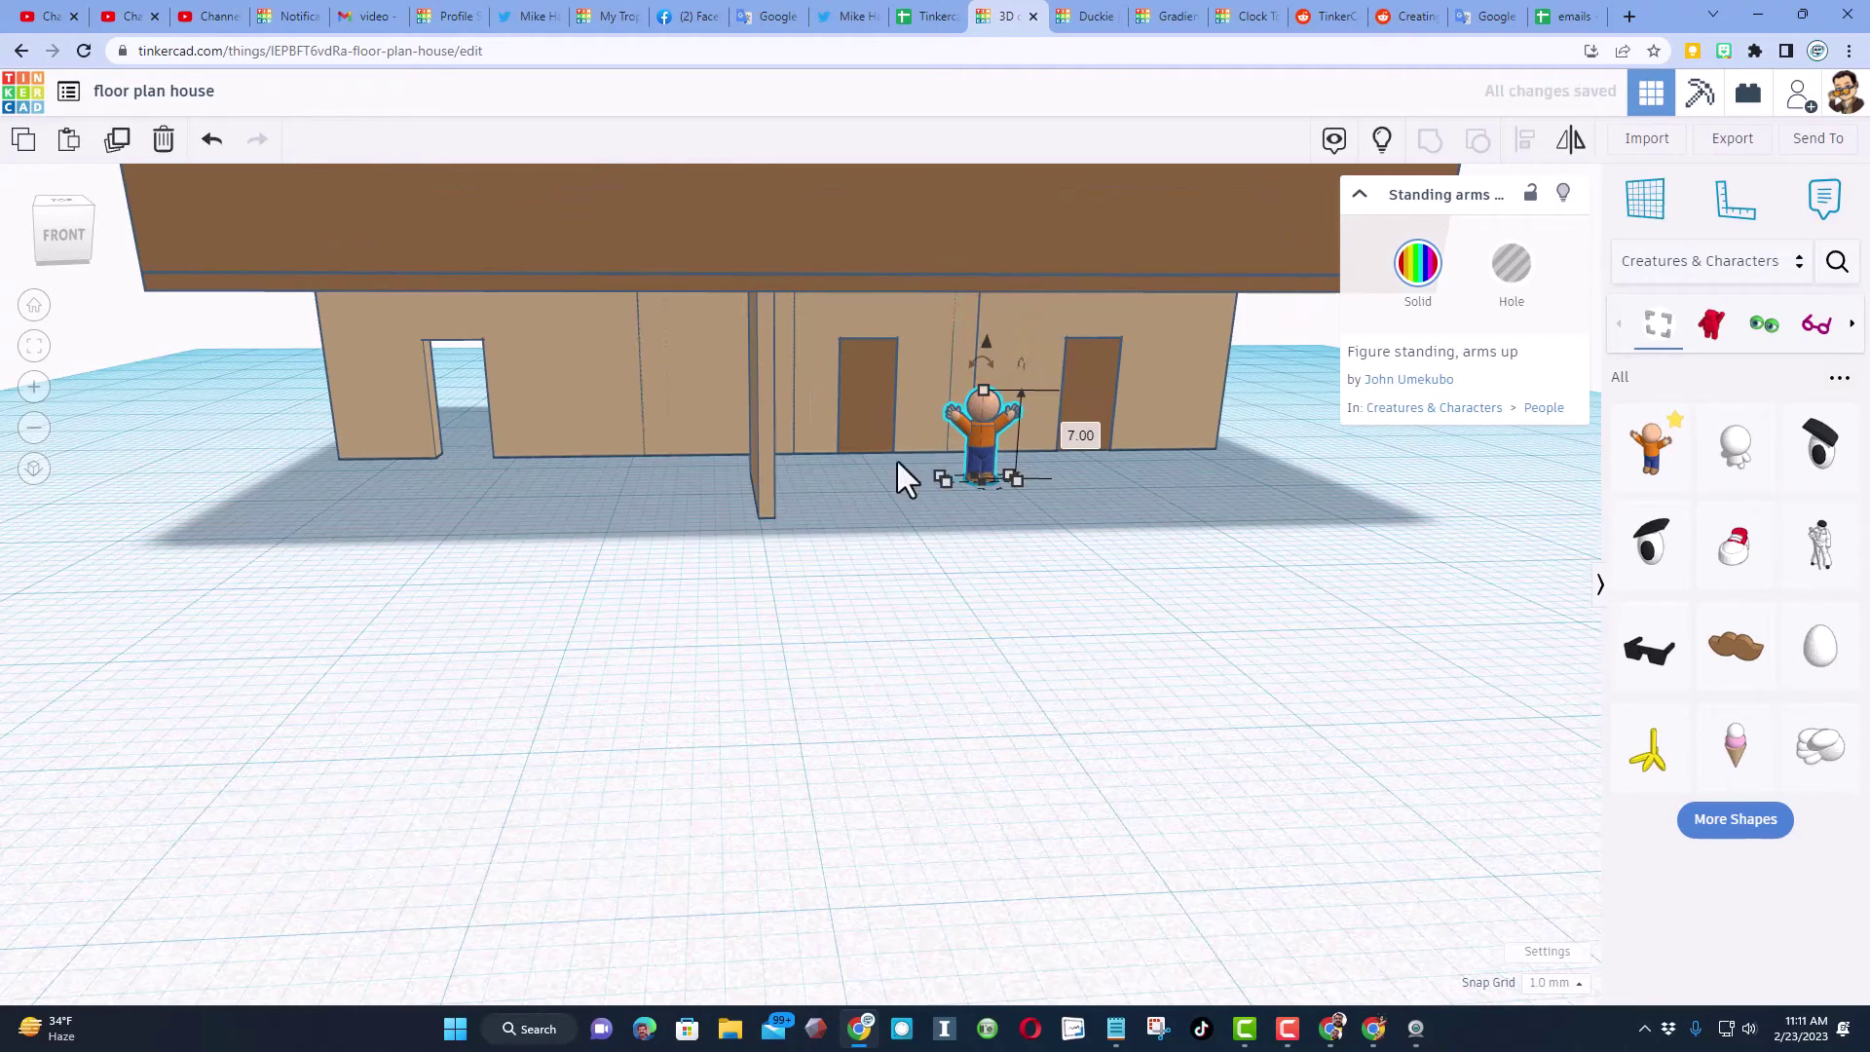
click(904, 490)
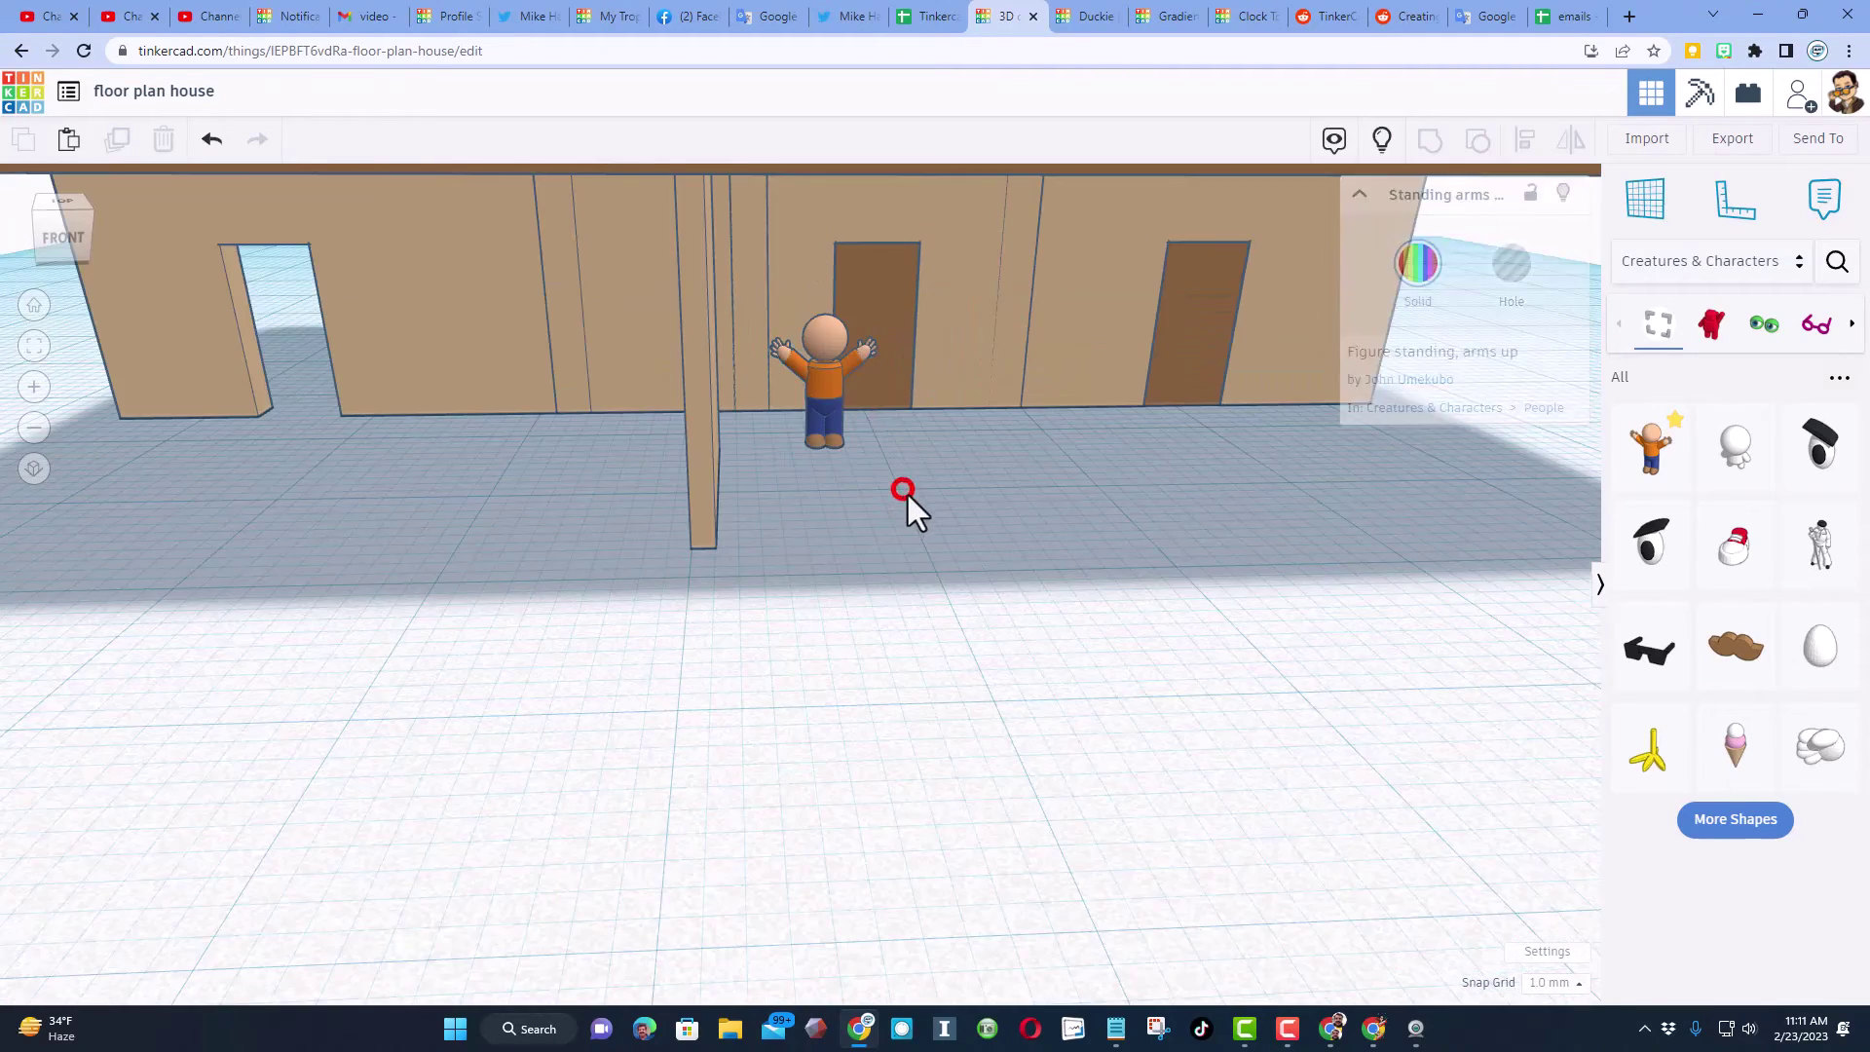
scroll(916, 499, down, 3)
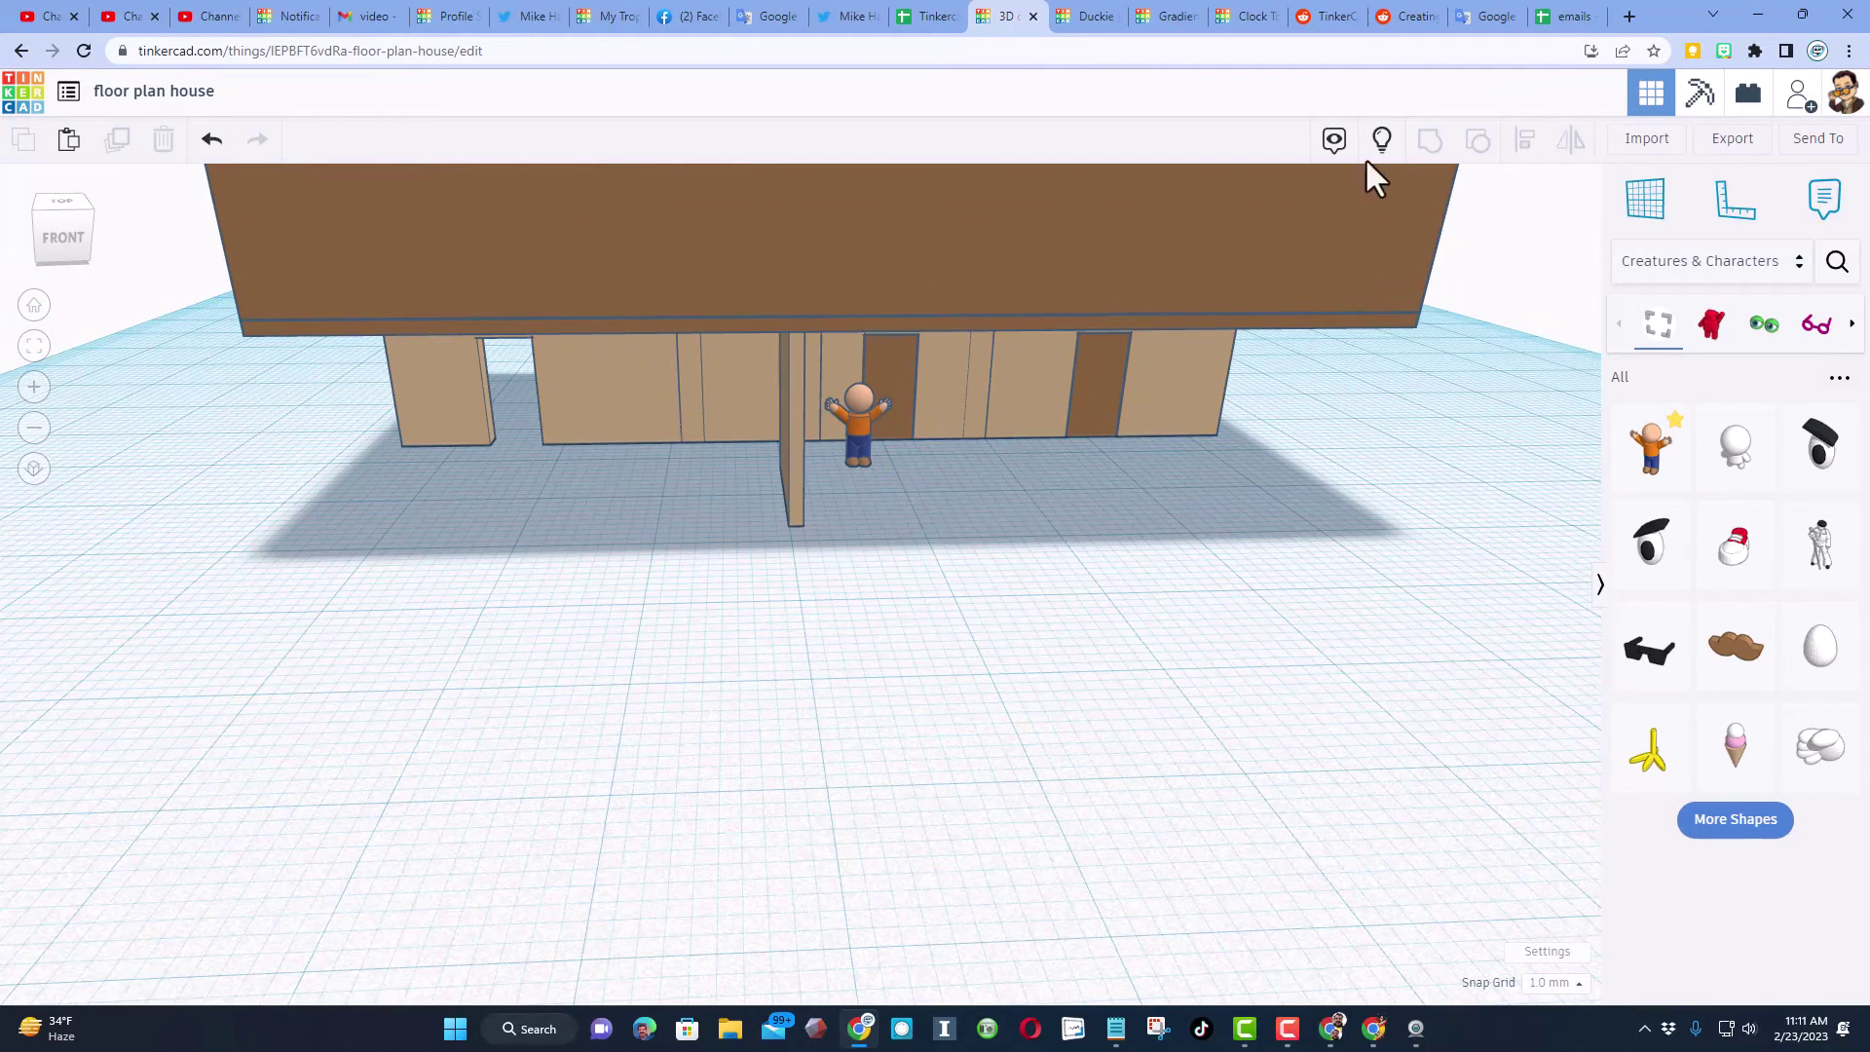
Show all hidden shapes so the complete house with front walls, windows and roof is displayed again.
click(1384, 139)
mouse_move(898, 718)
right_down()
mouse_move(986, 647)
mouse_move(844, 691)
mouse_move(890, 691)
right_up()
scroll(875, 704, down, 2)
scroll(875, 704, down, 2)
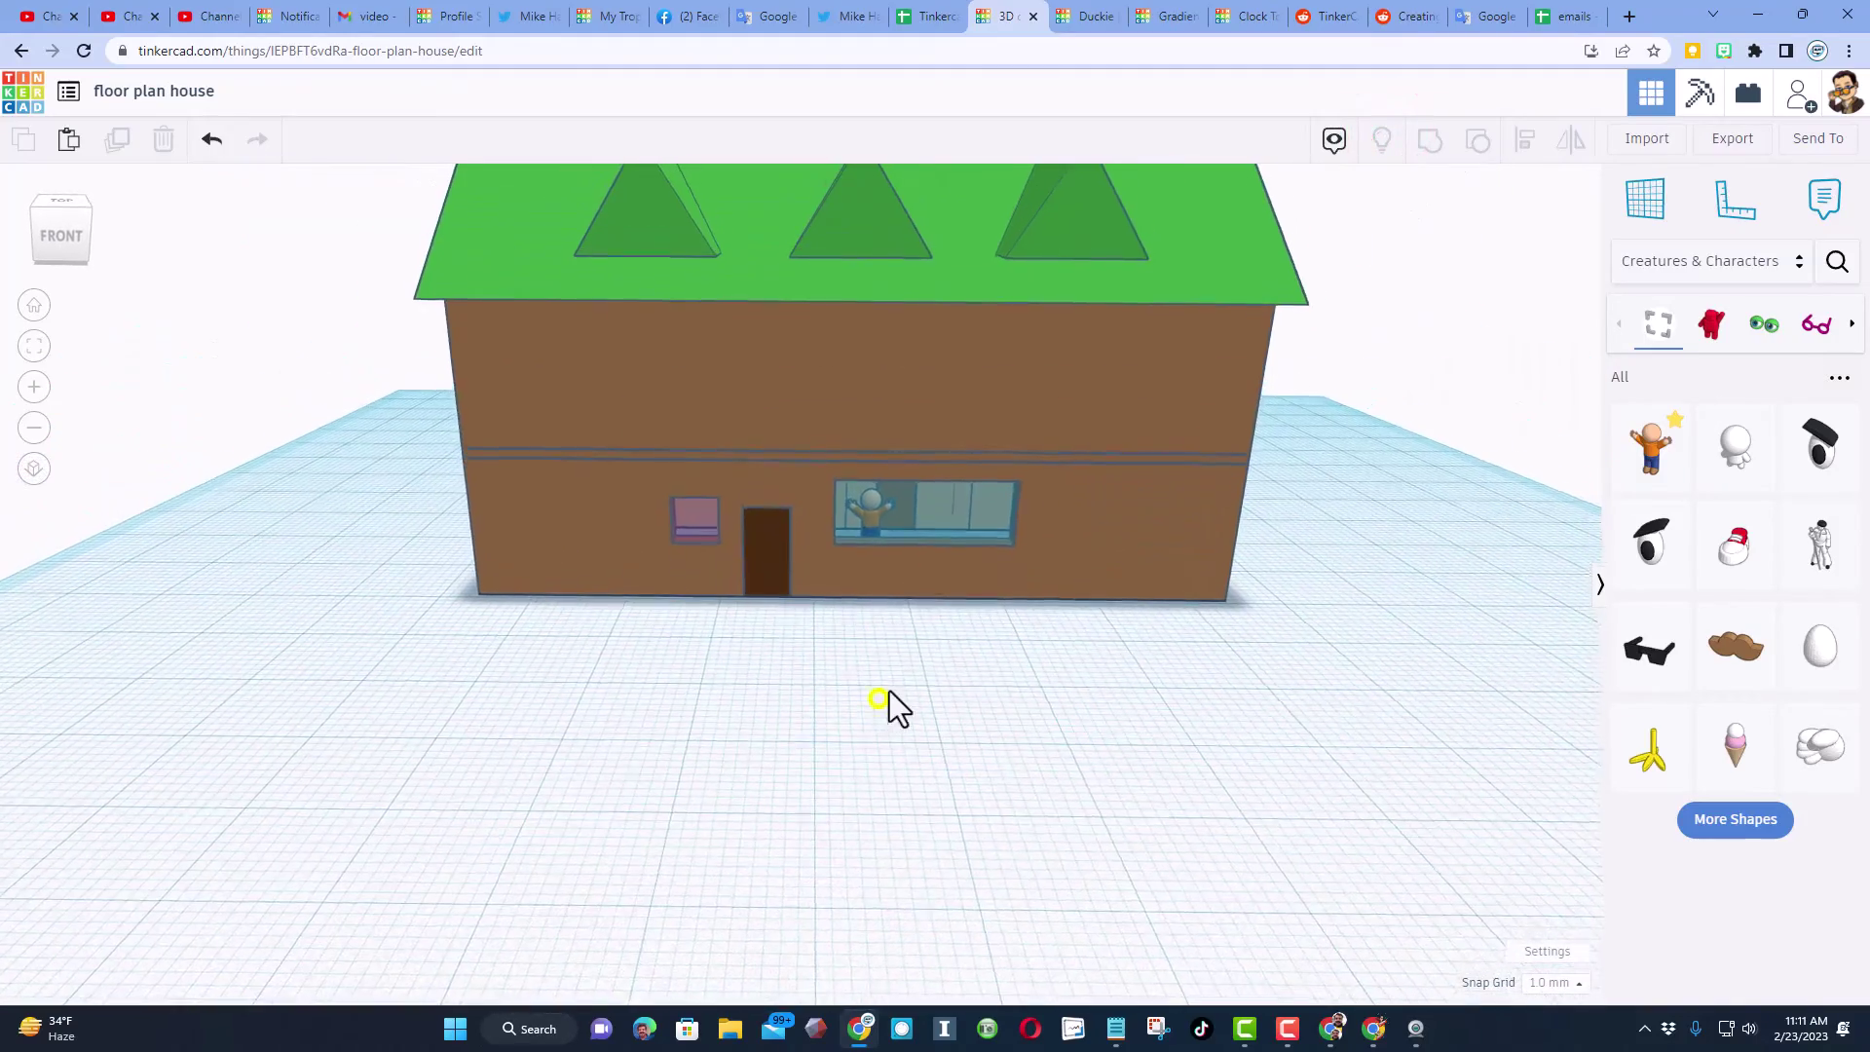
Turn off the workplane grid in the workspace settings and view the house from the front.
click(1536, 953)
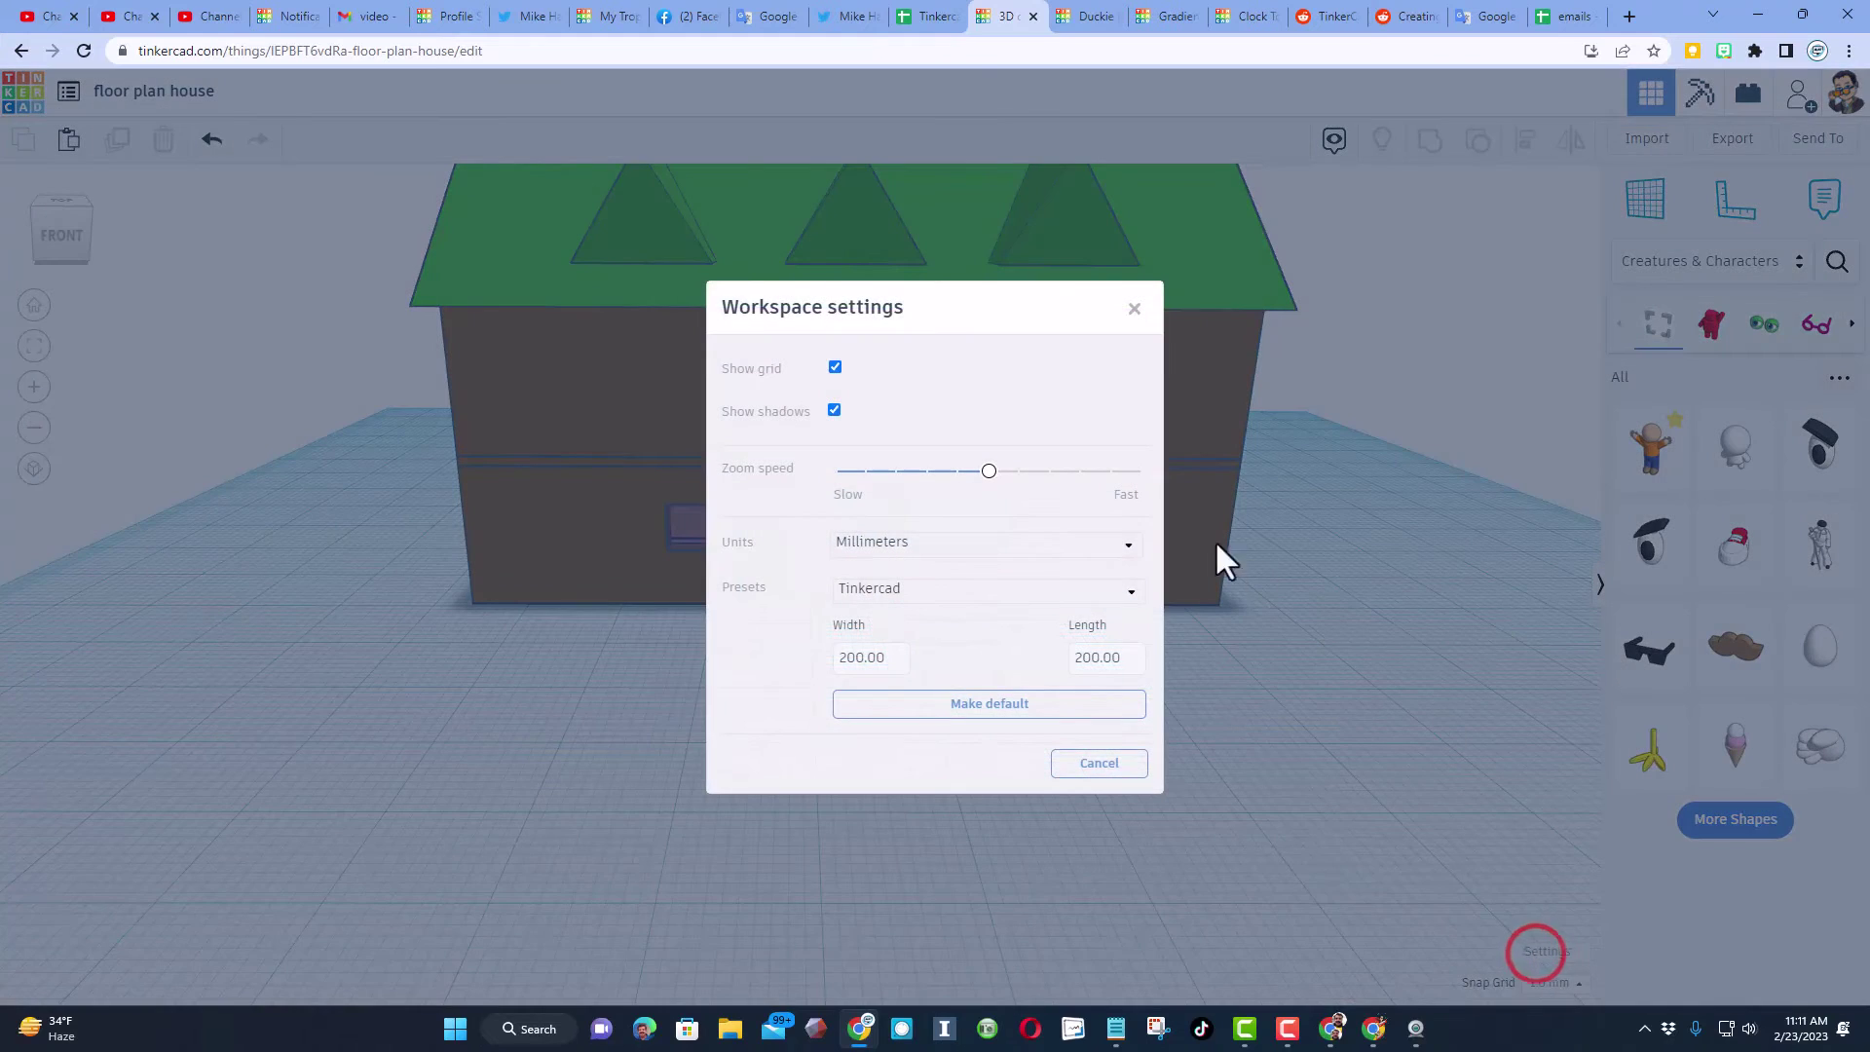
click(835, 367)
click(1382, 732)
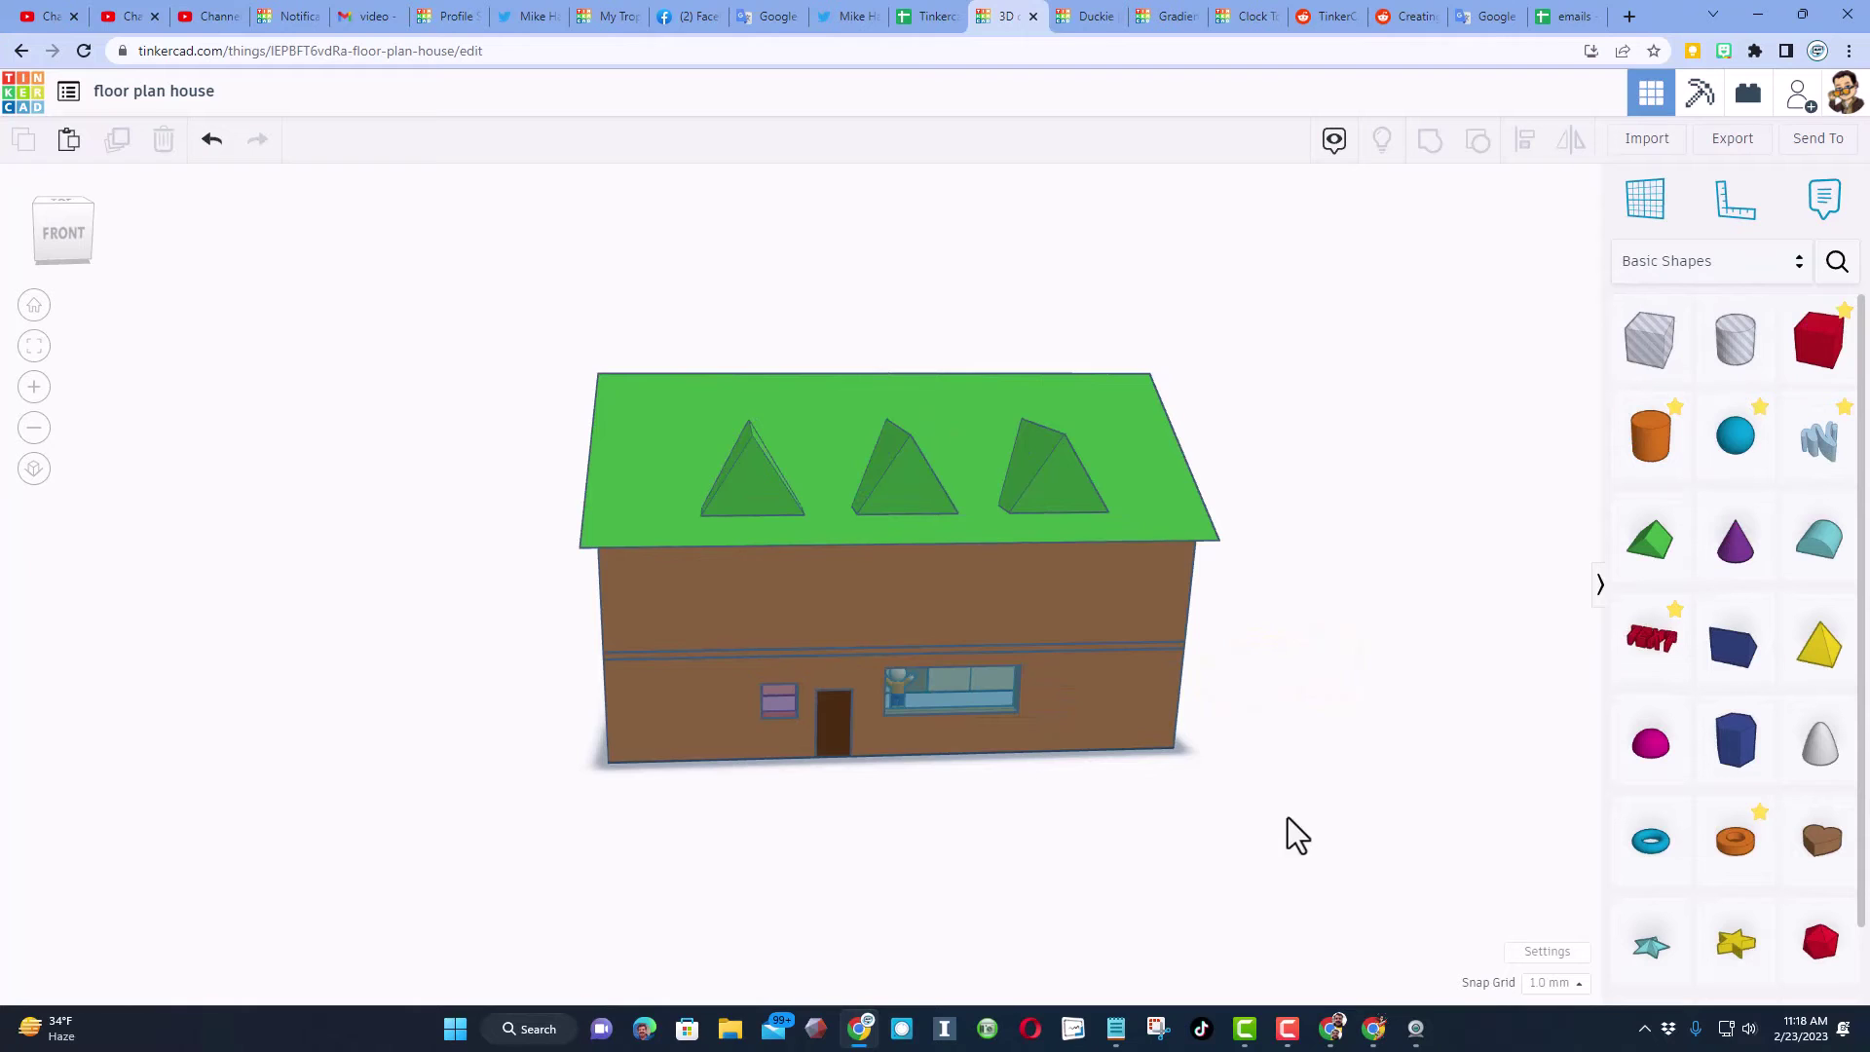
right_drag(1296, 820, 1036, 780)
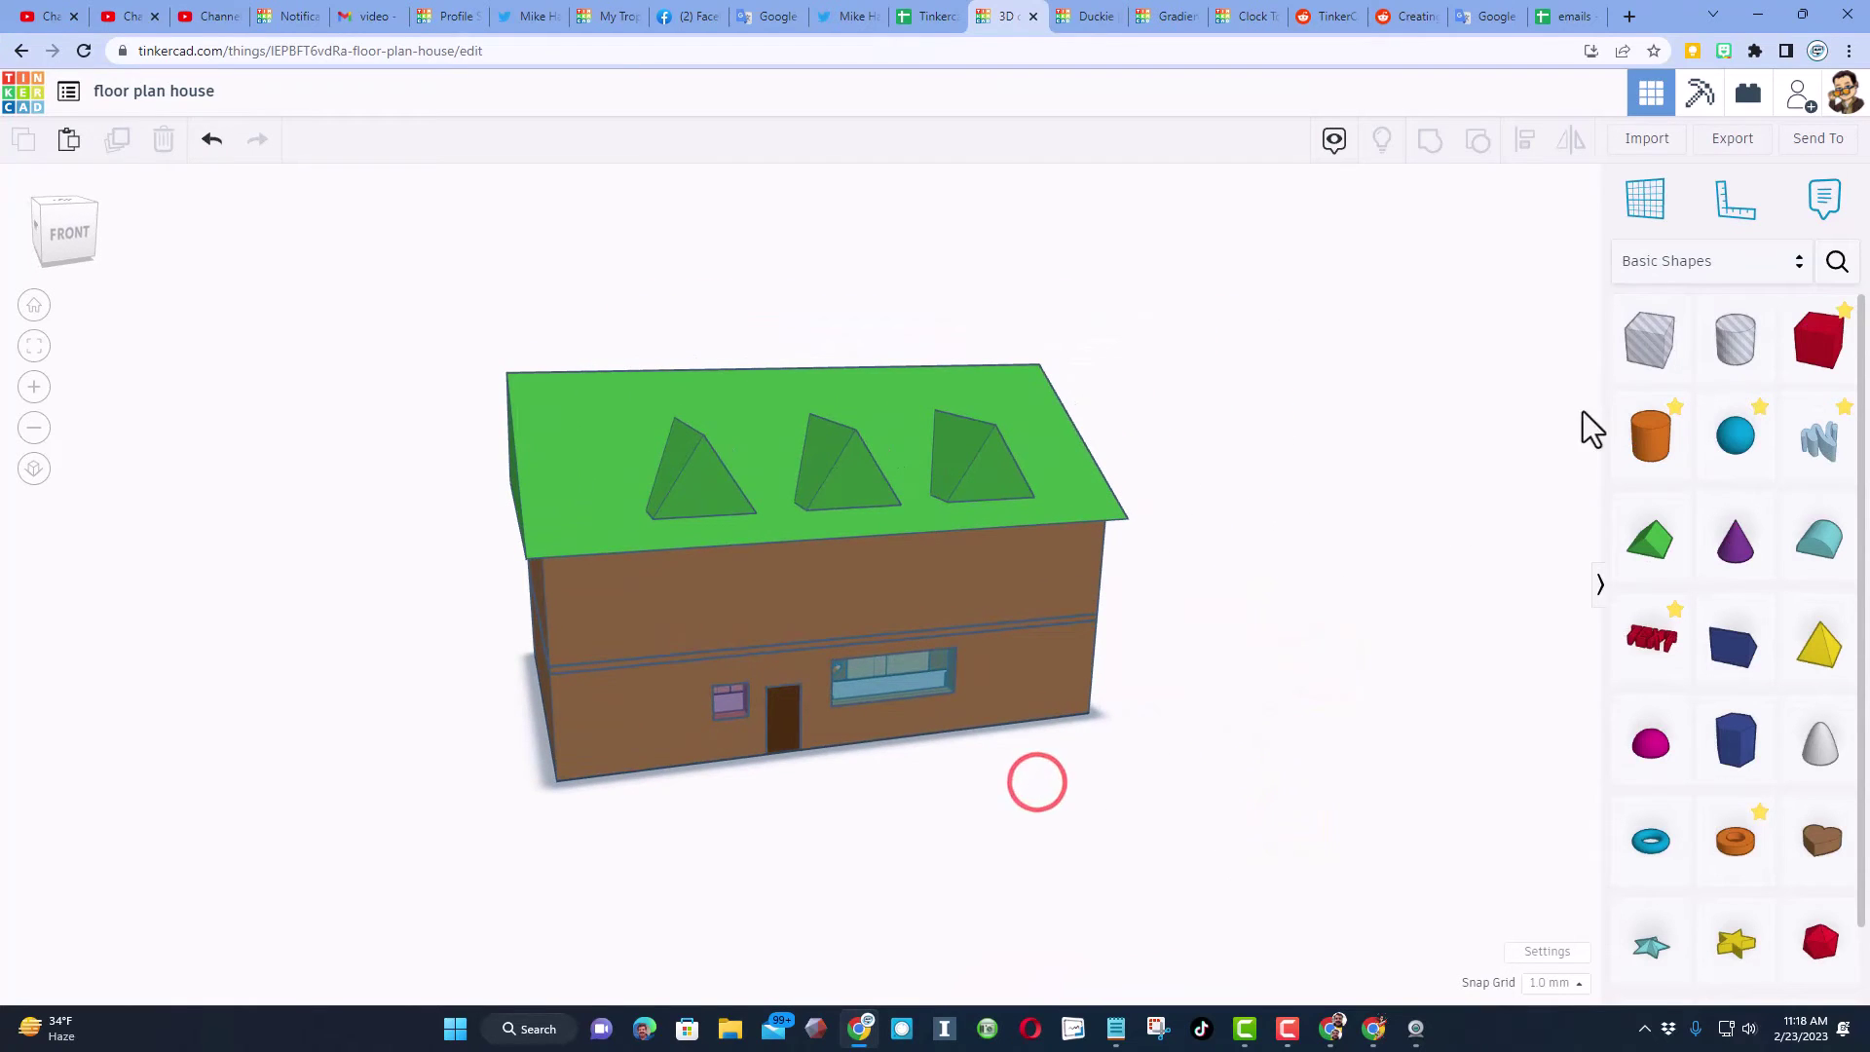
Browse the Everyday Objects and Structures & Scenery shape libraries for things to add to the house.
click(1726, 255)
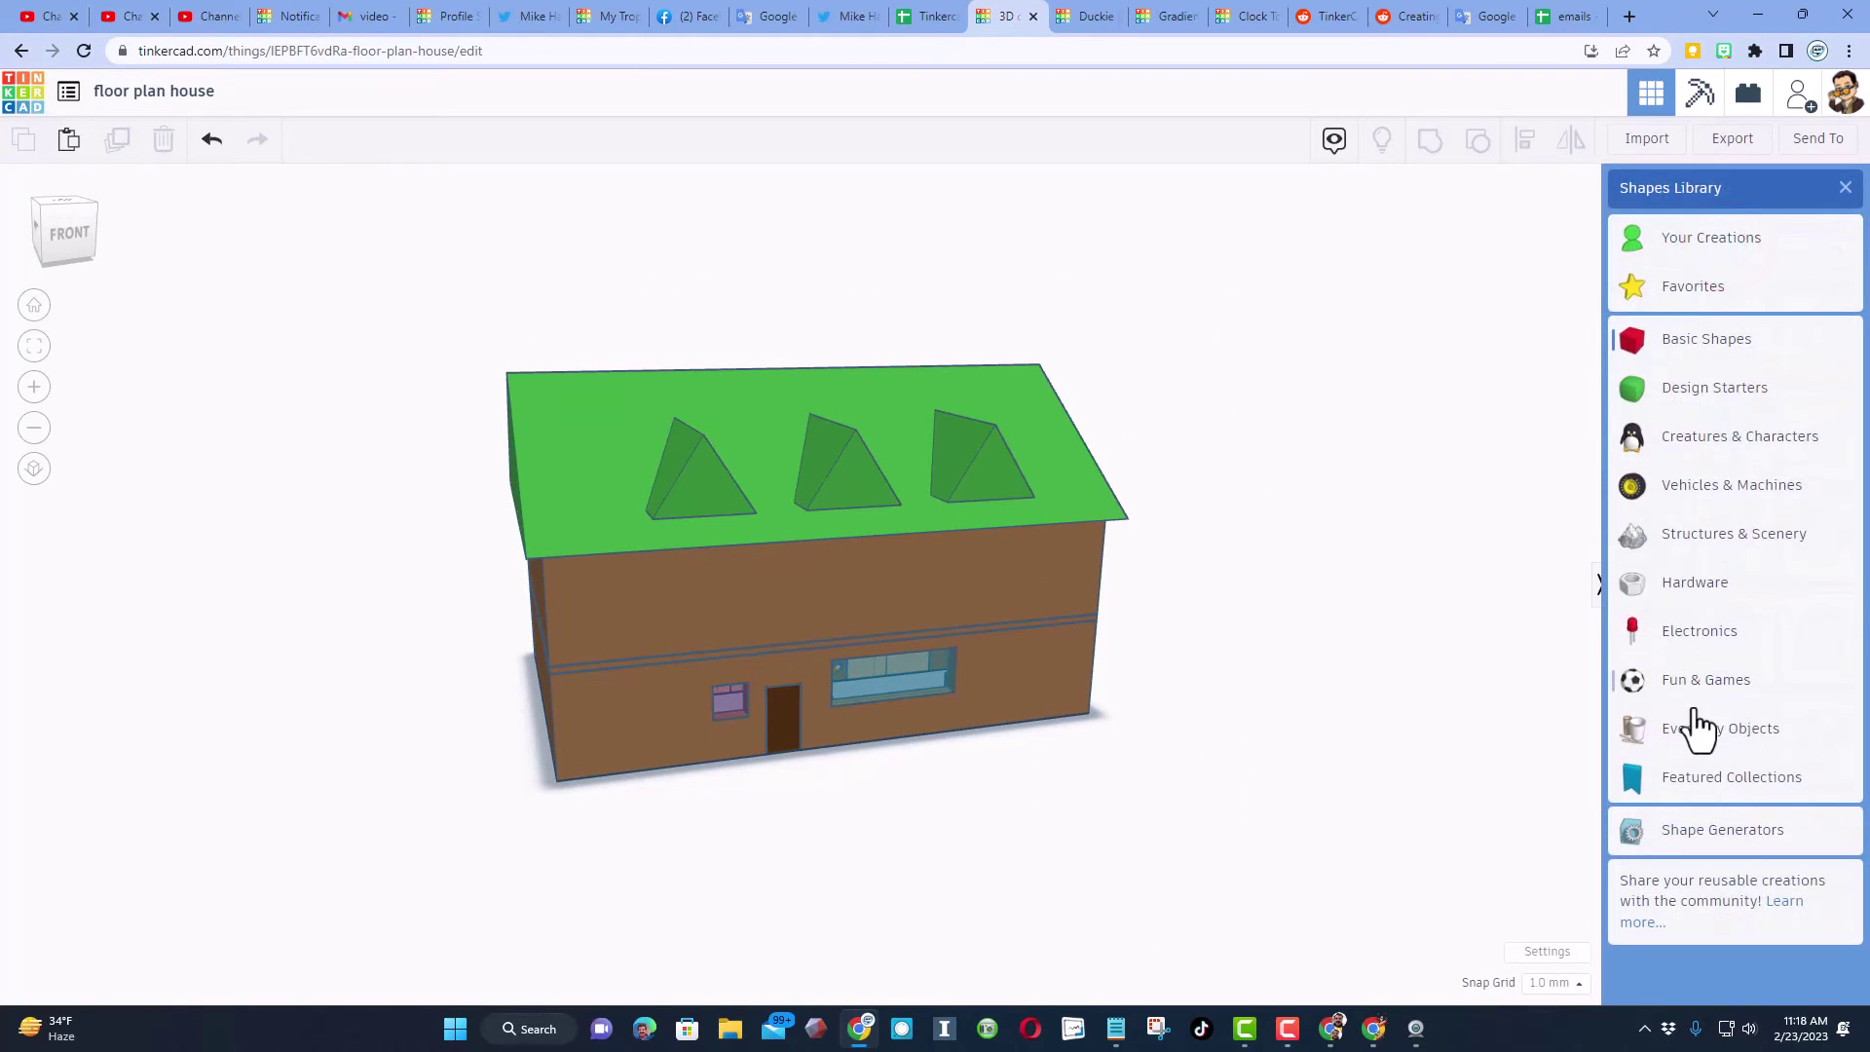
click(1692, 731)
click(1757, 258)
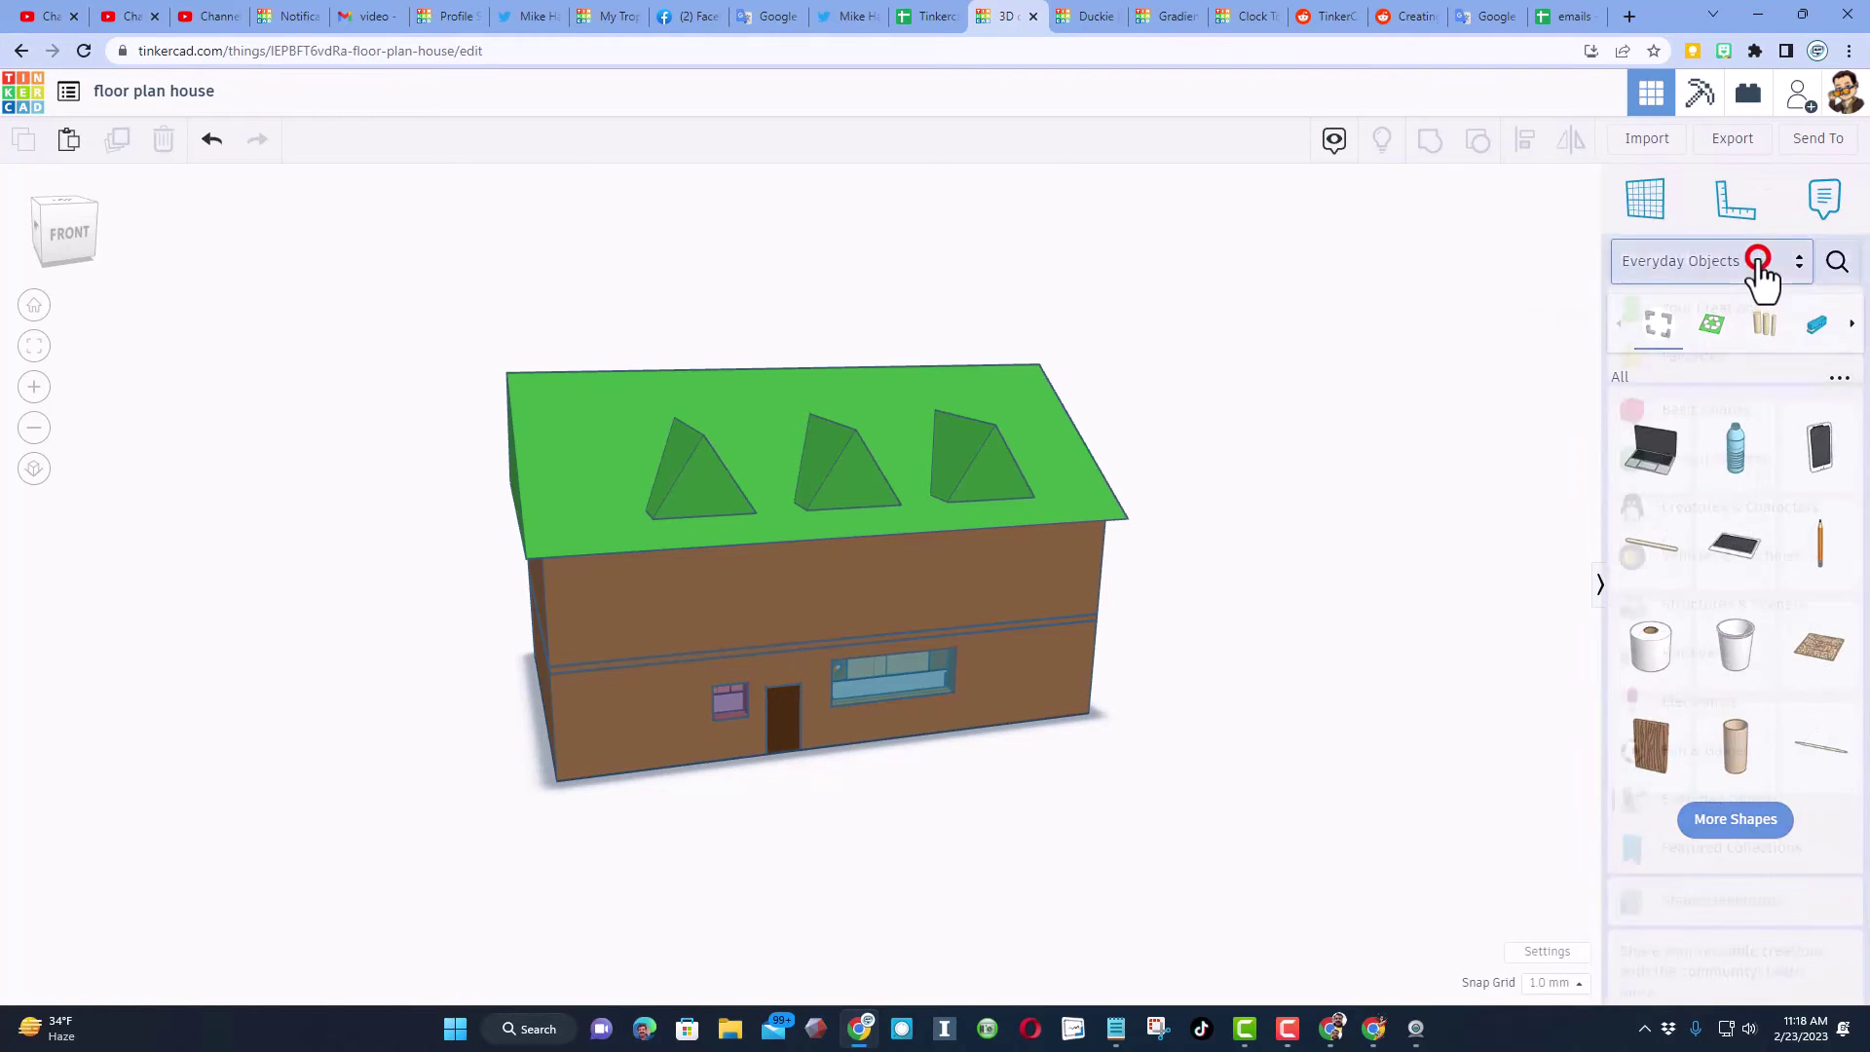
click(1733, 535)
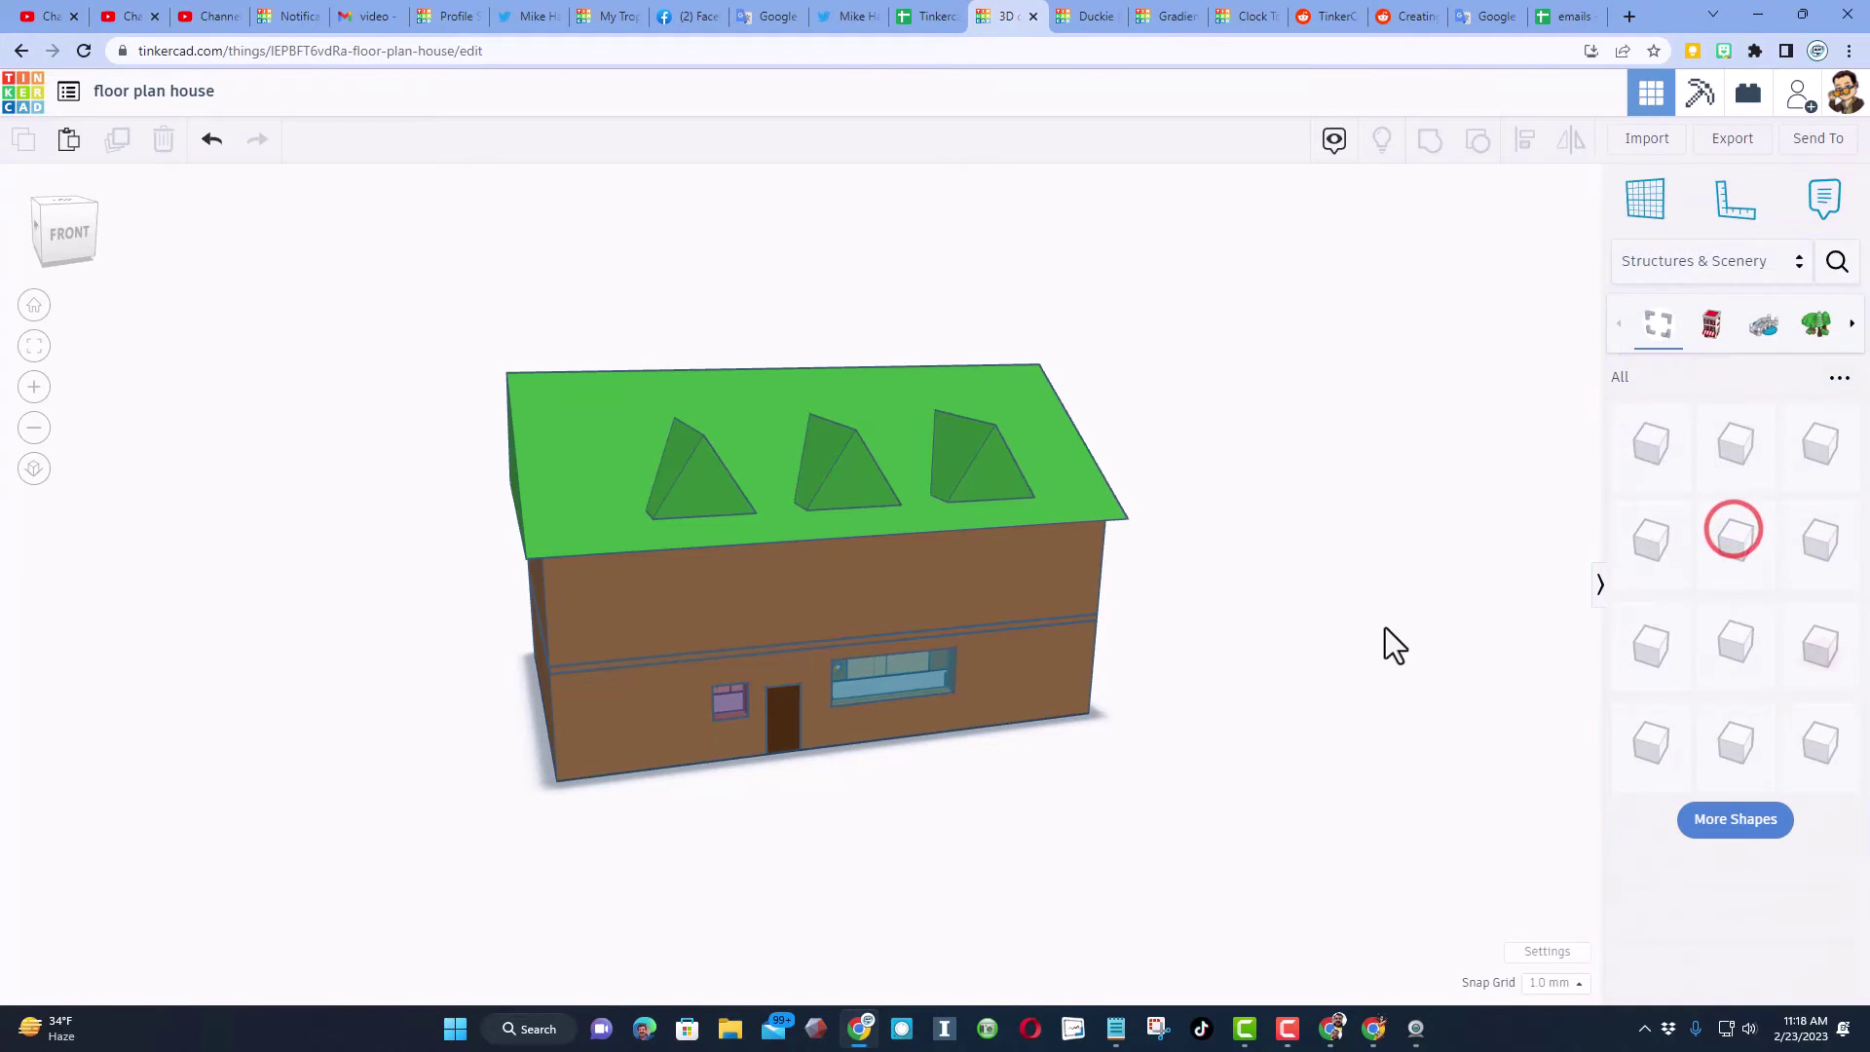
right_drag(1344, 689, 1177, 647)
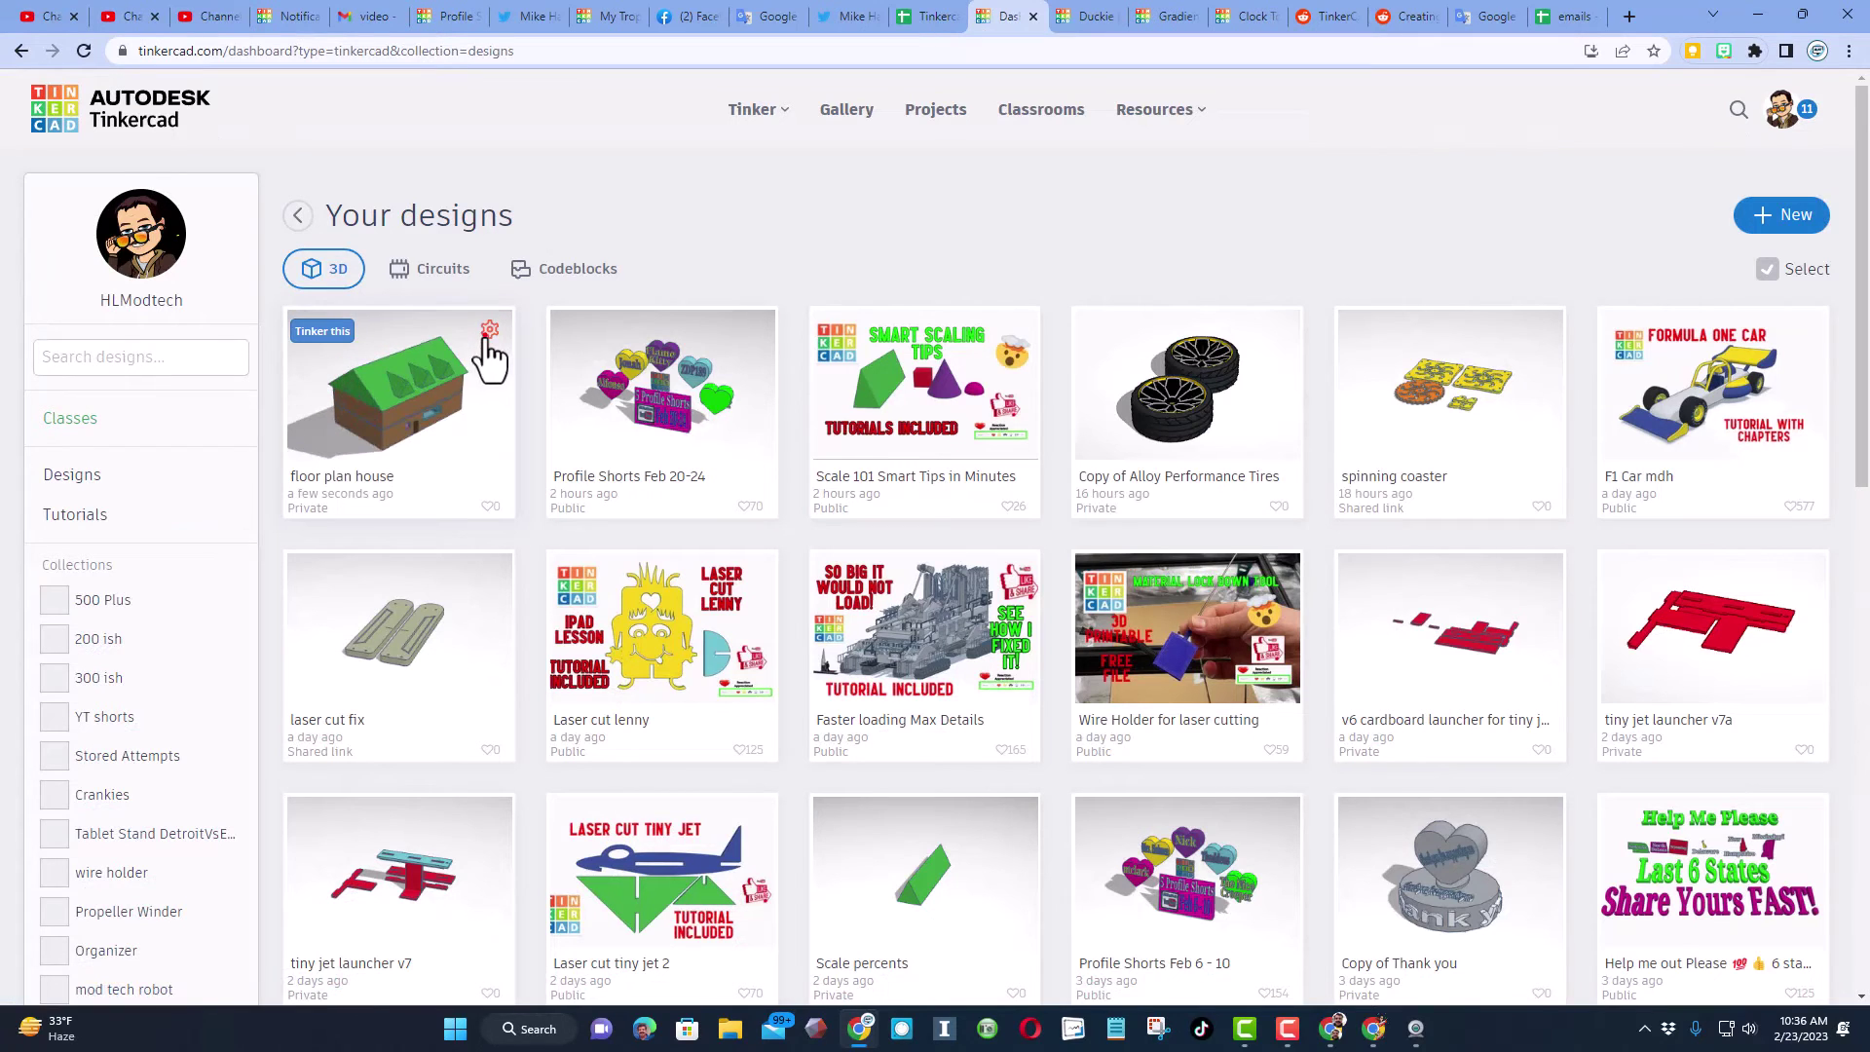
Open the properties of the floor plan house design and paste the tutorial links and sharing message as its description.
click(488, 332)
click(444, 375)
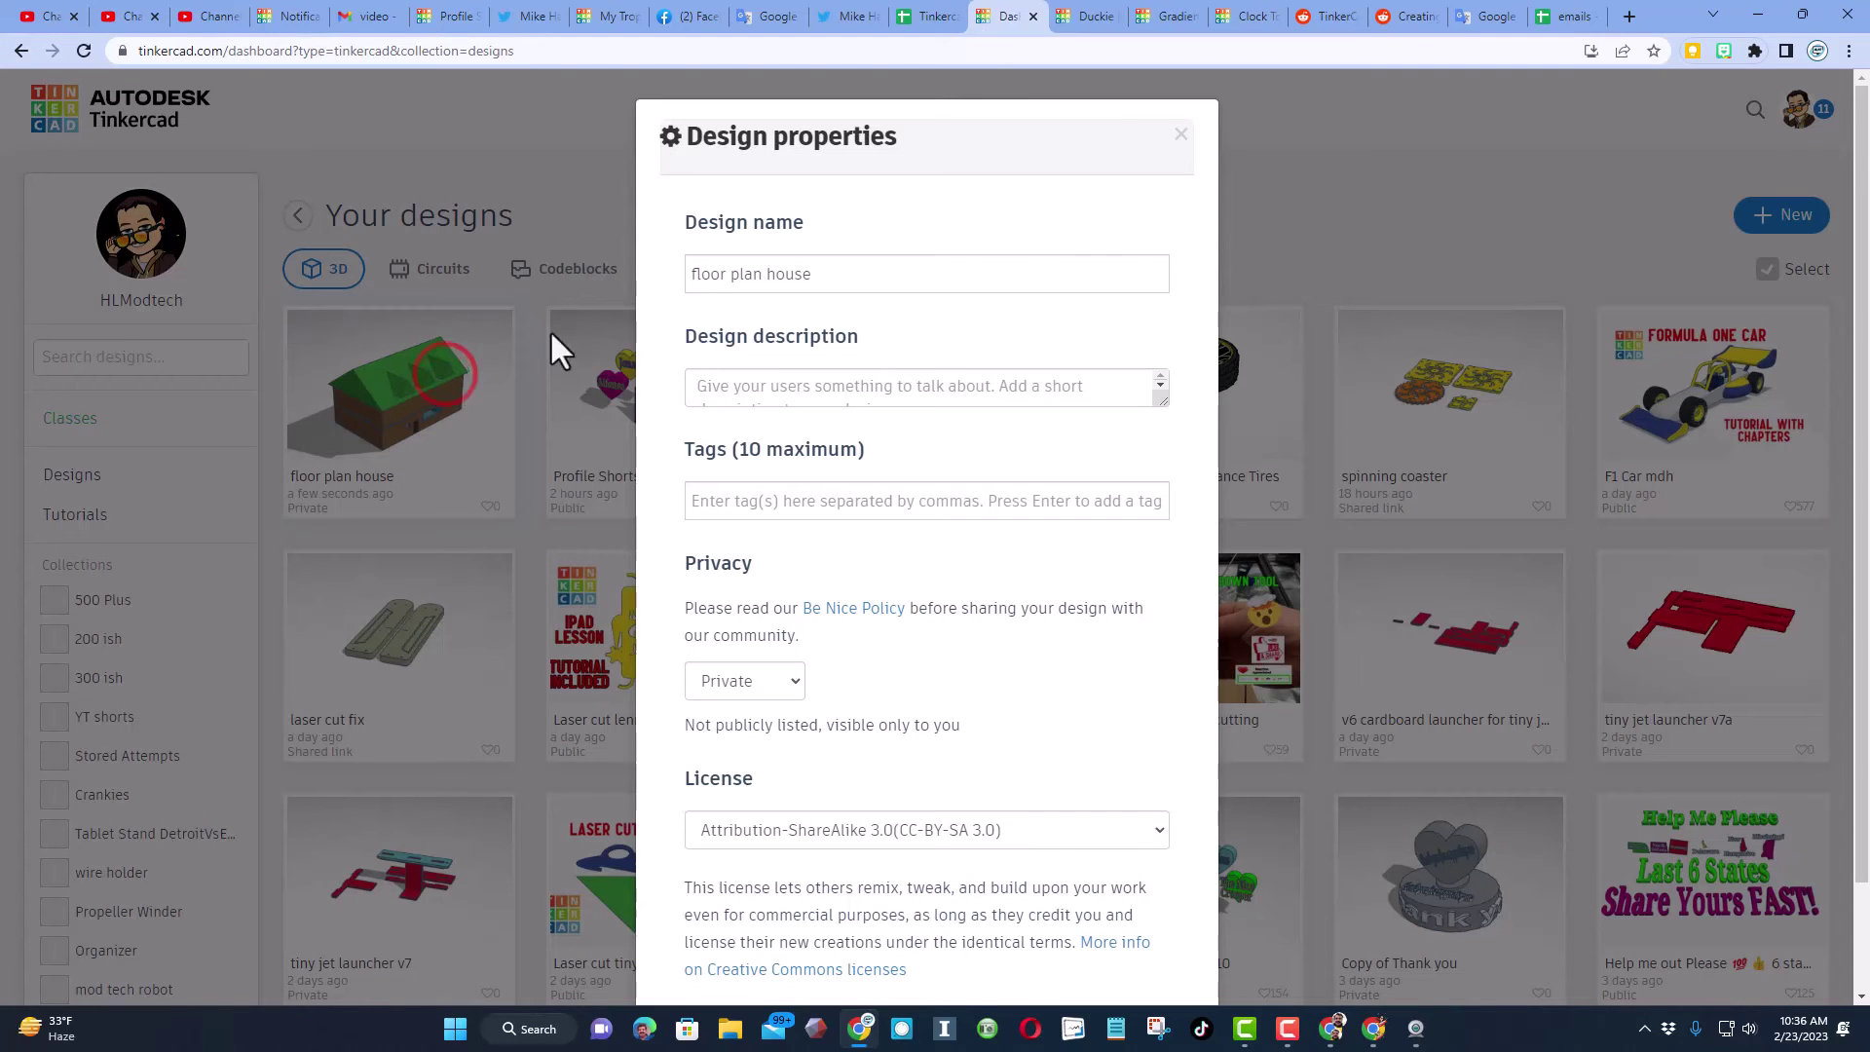
click(824, 400)
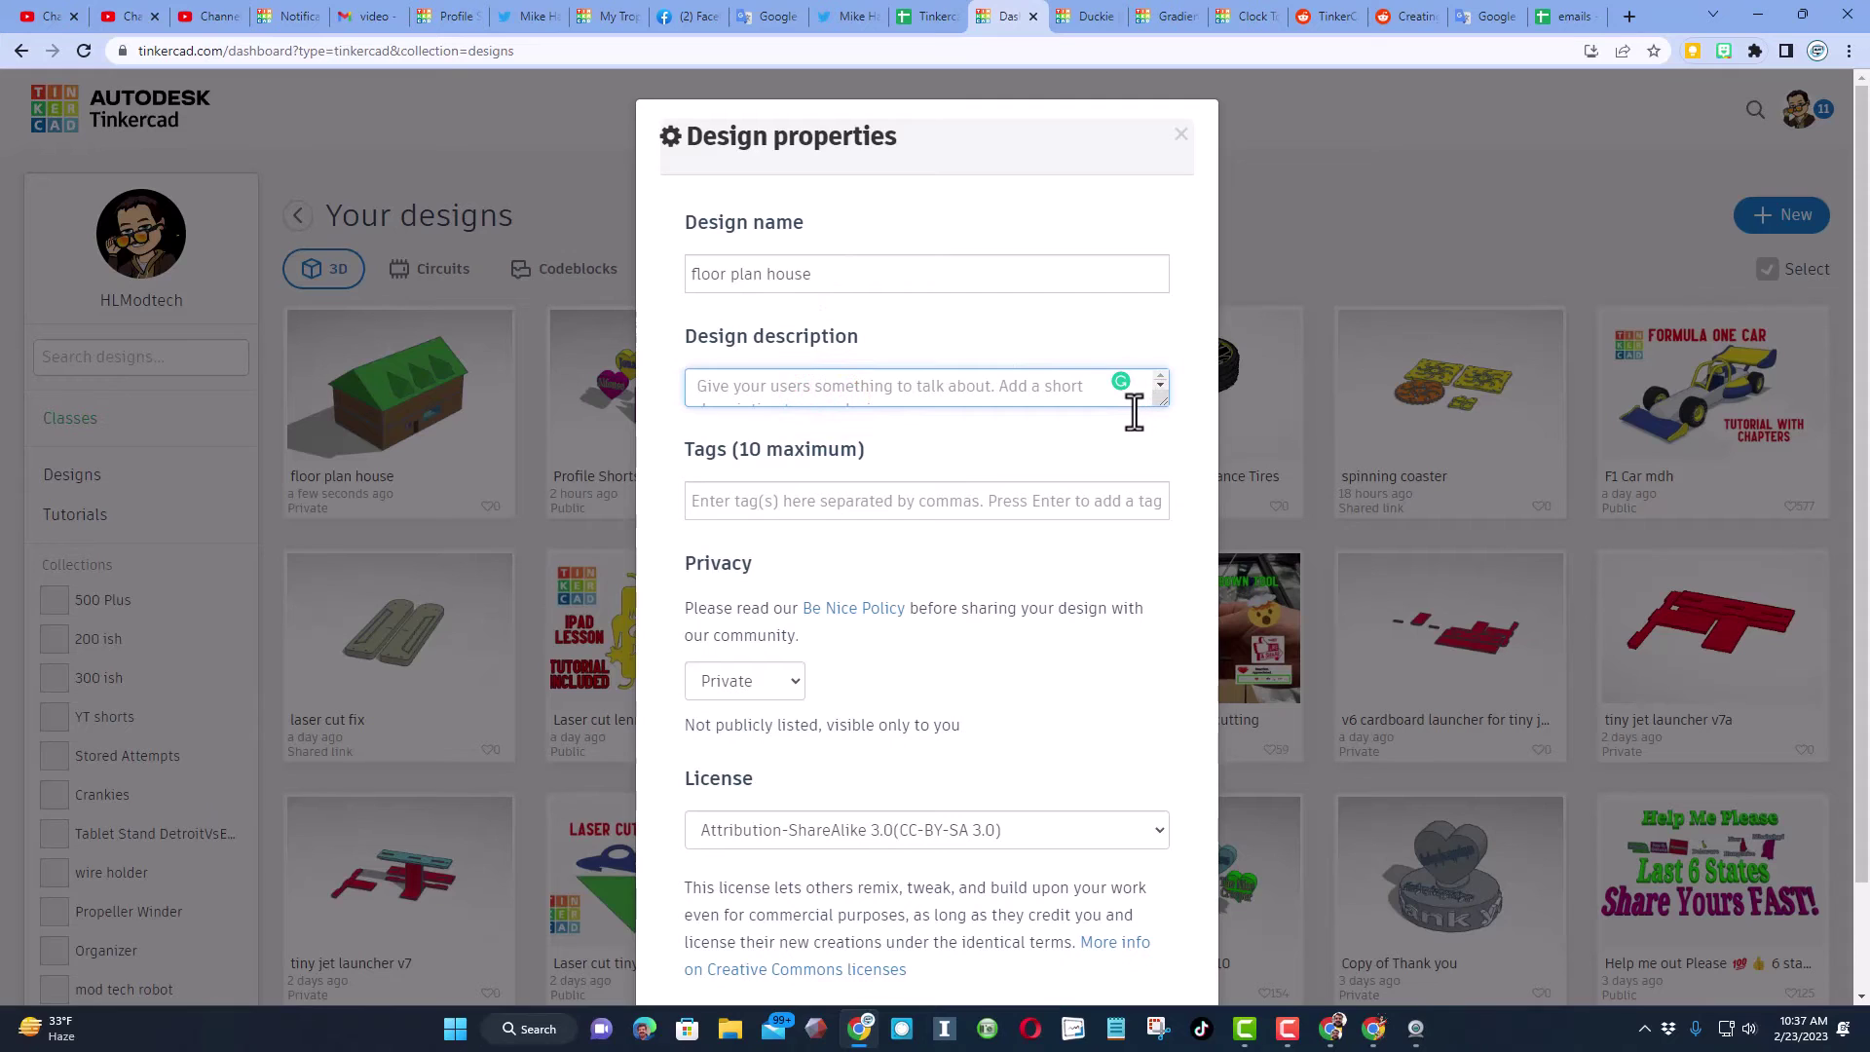
text(Tutorial: https://youtu.be/xnRfxTJjRvg  If you make something awesome, please share it with me. https://youtu.be/XeDQjhRK8lg  Have a great day & Keep Tinkering!  https://www.youtube.com/c/HLModTech https://hlmodtech.com/tinkercad)
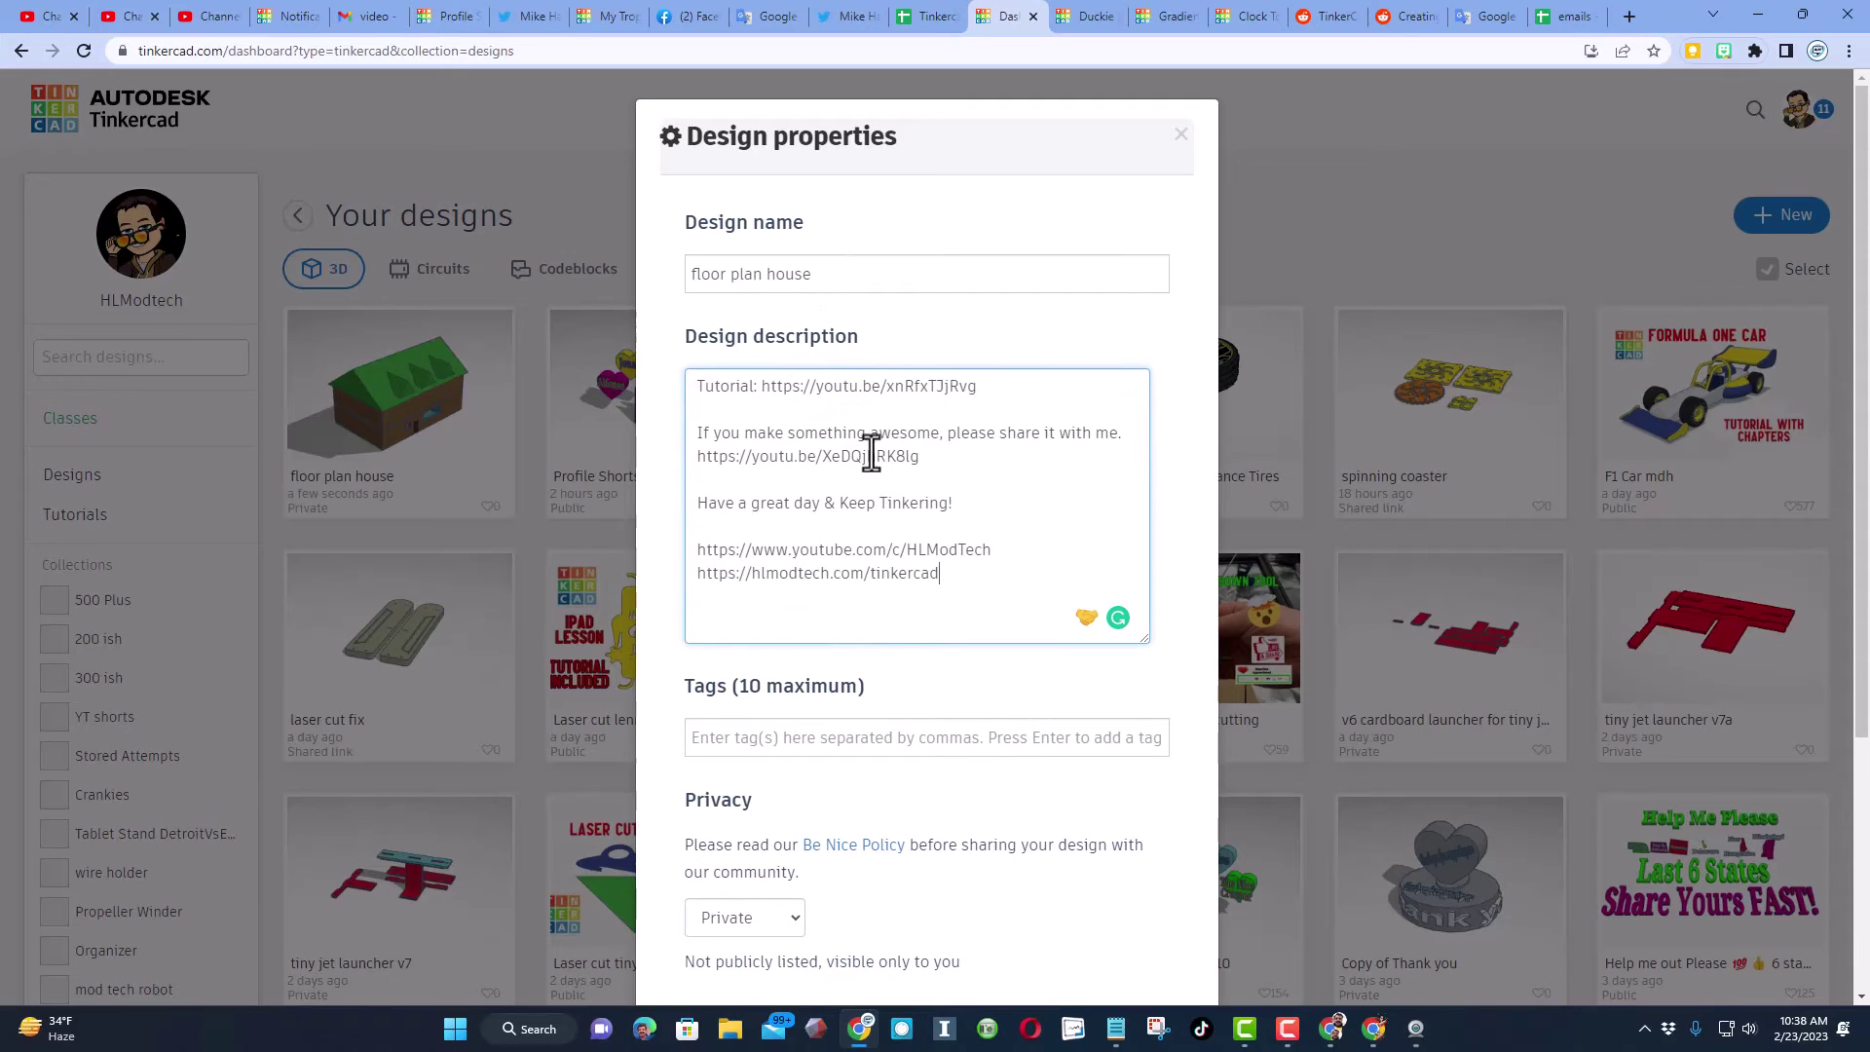
Add the saved tag set "hl modtech, fun, hlmodtech, tutorial, lesson" to the design.
click(847, 737)
click(855, 785)
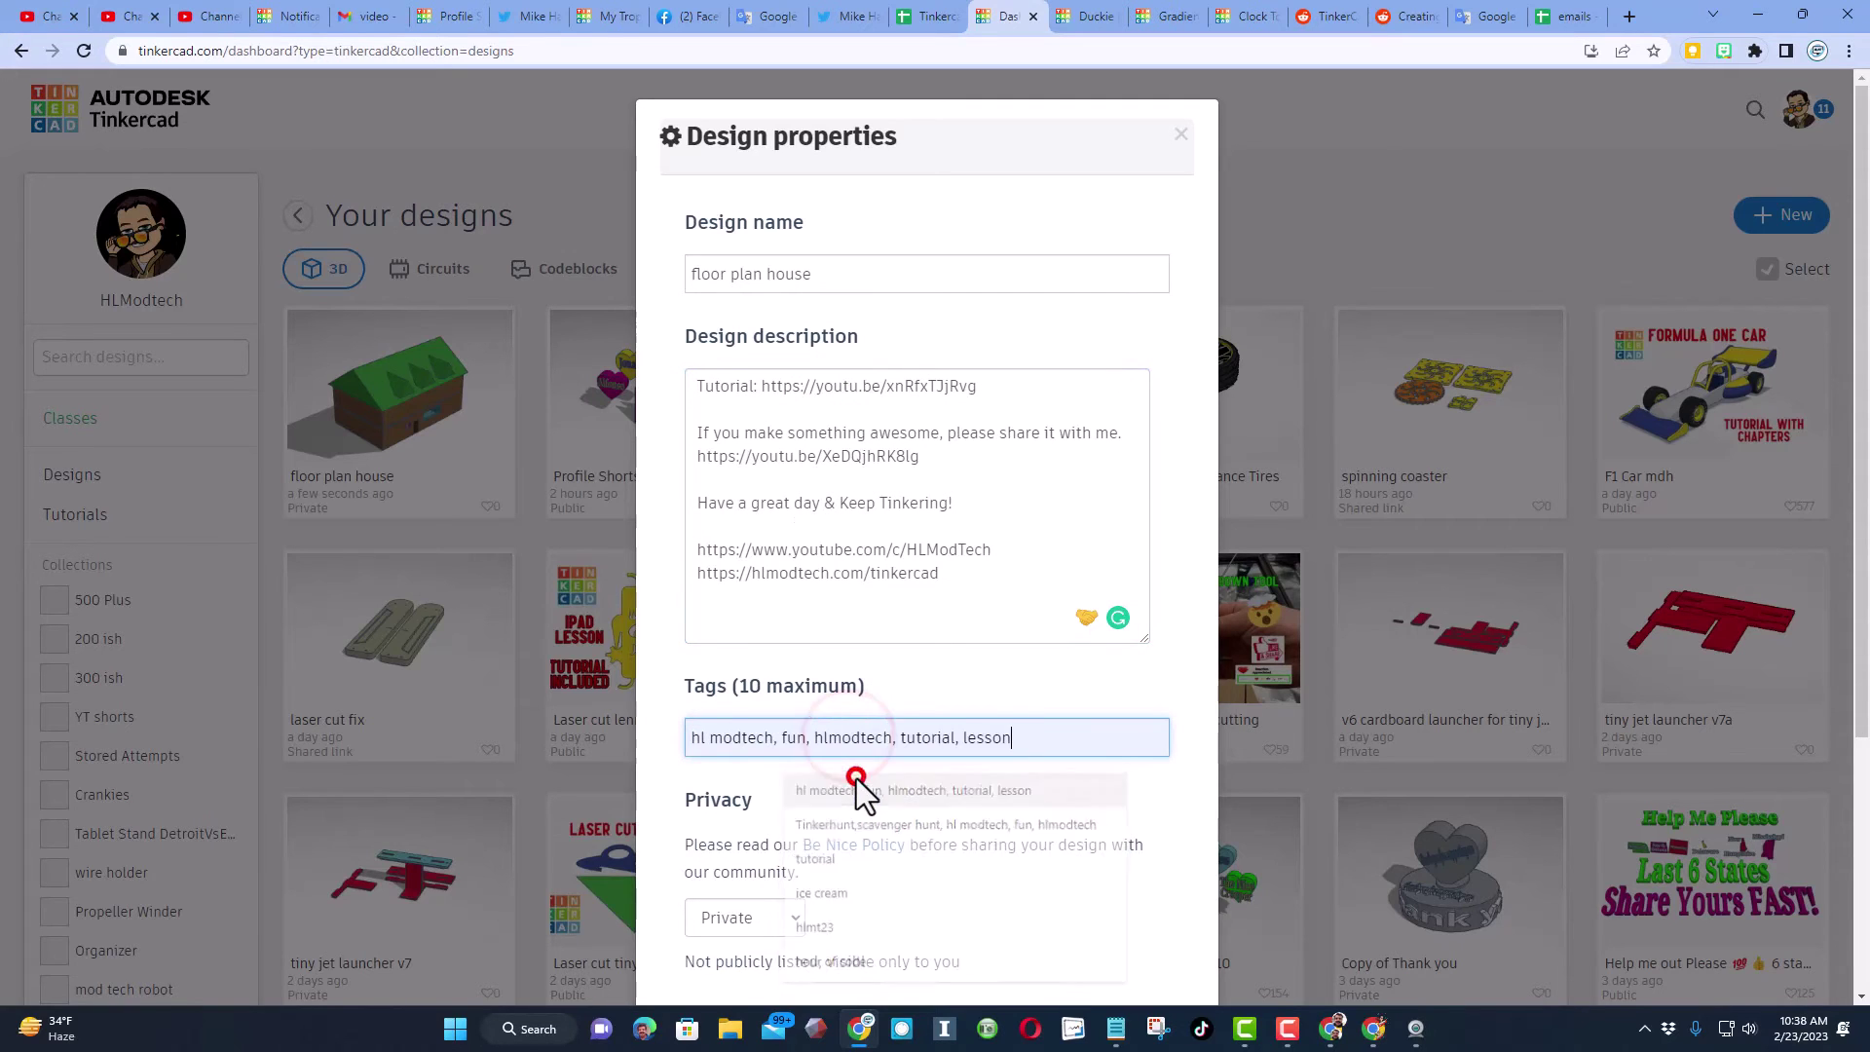
key(Return)
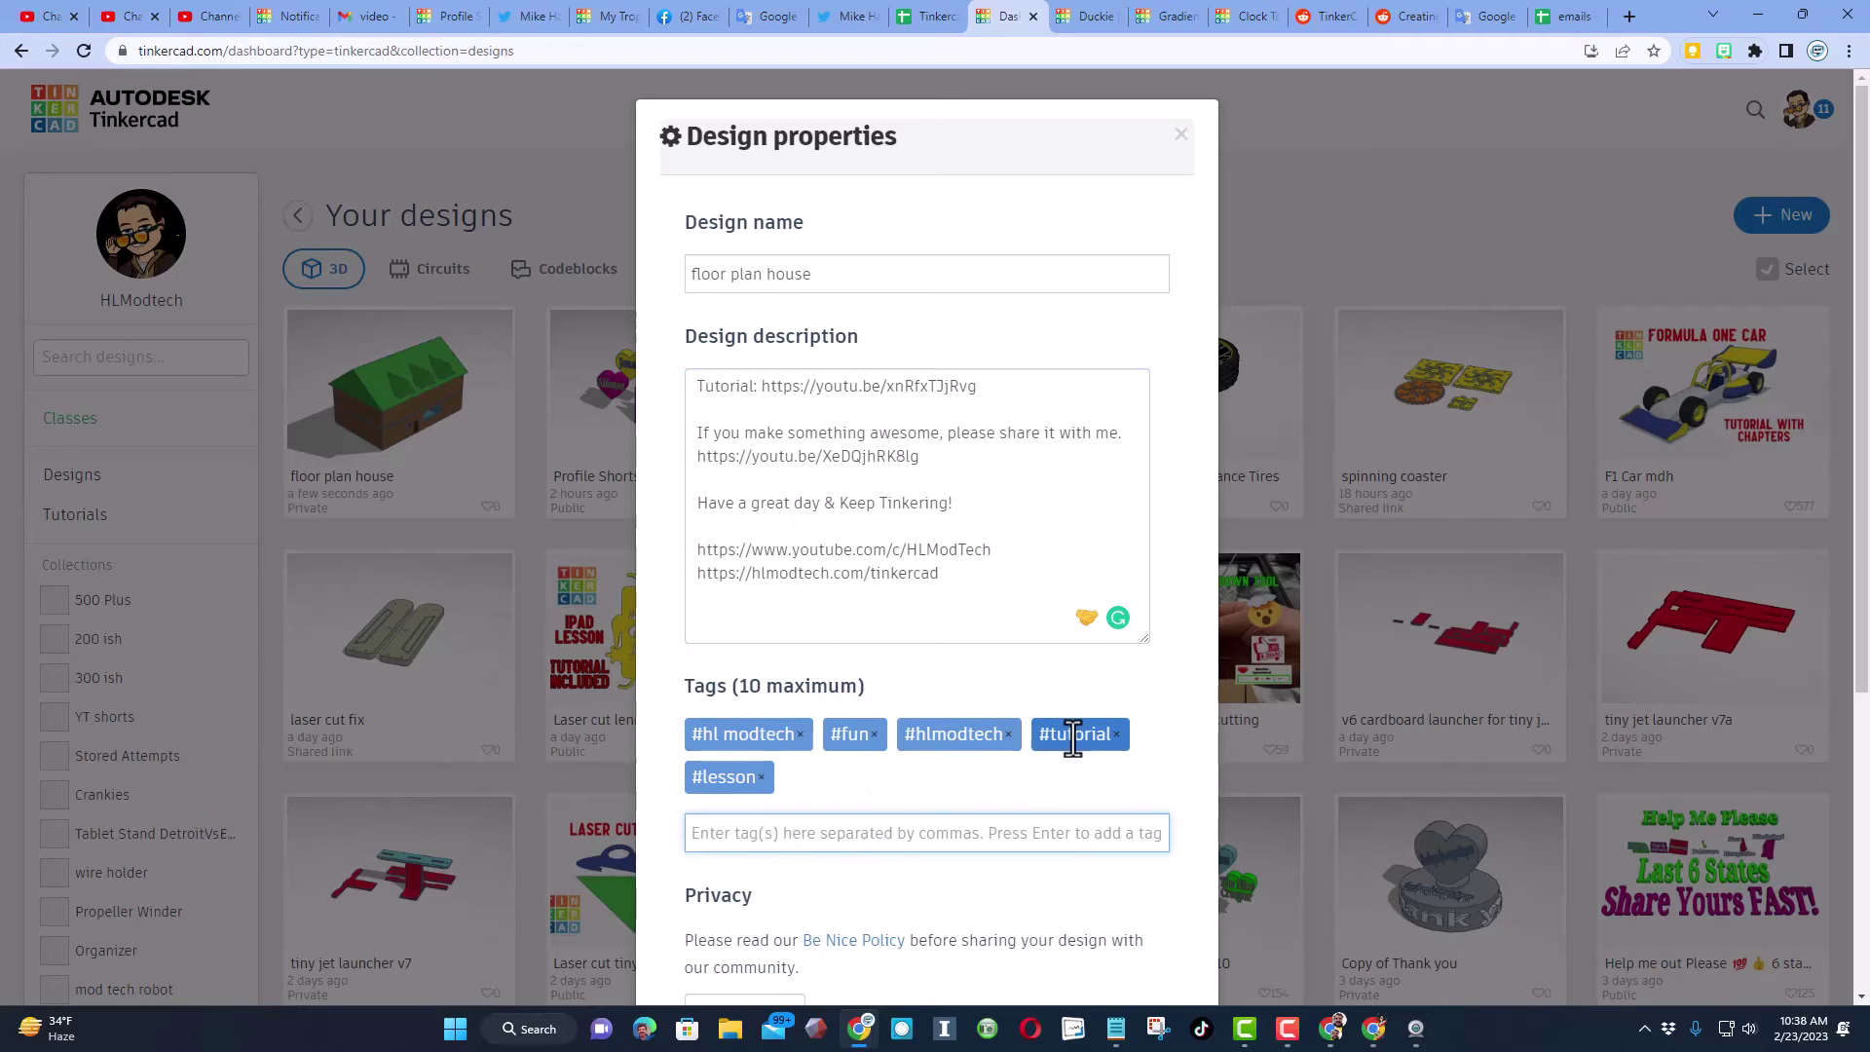
Add the tags house, floorplan and hlmt23 to the design.
text(house)
key(Return)
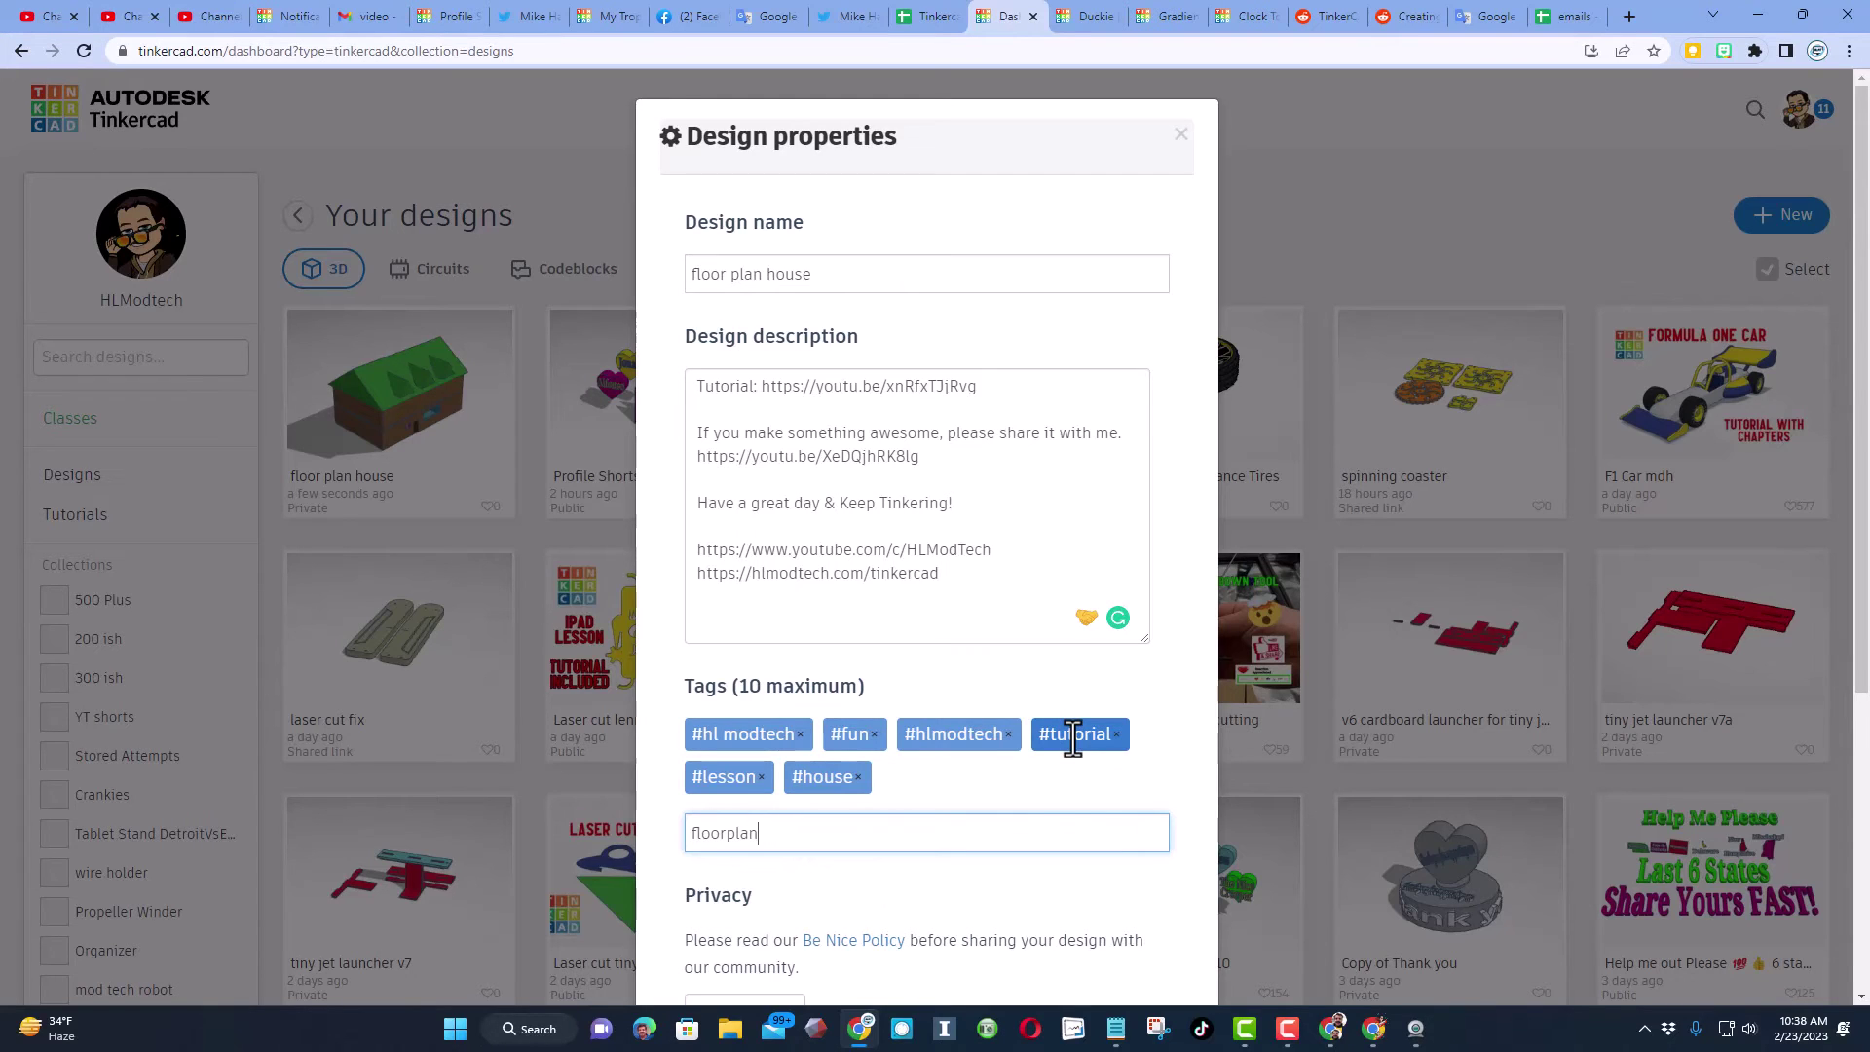
text(floorplan)
key(Return)
text(hlmt2)
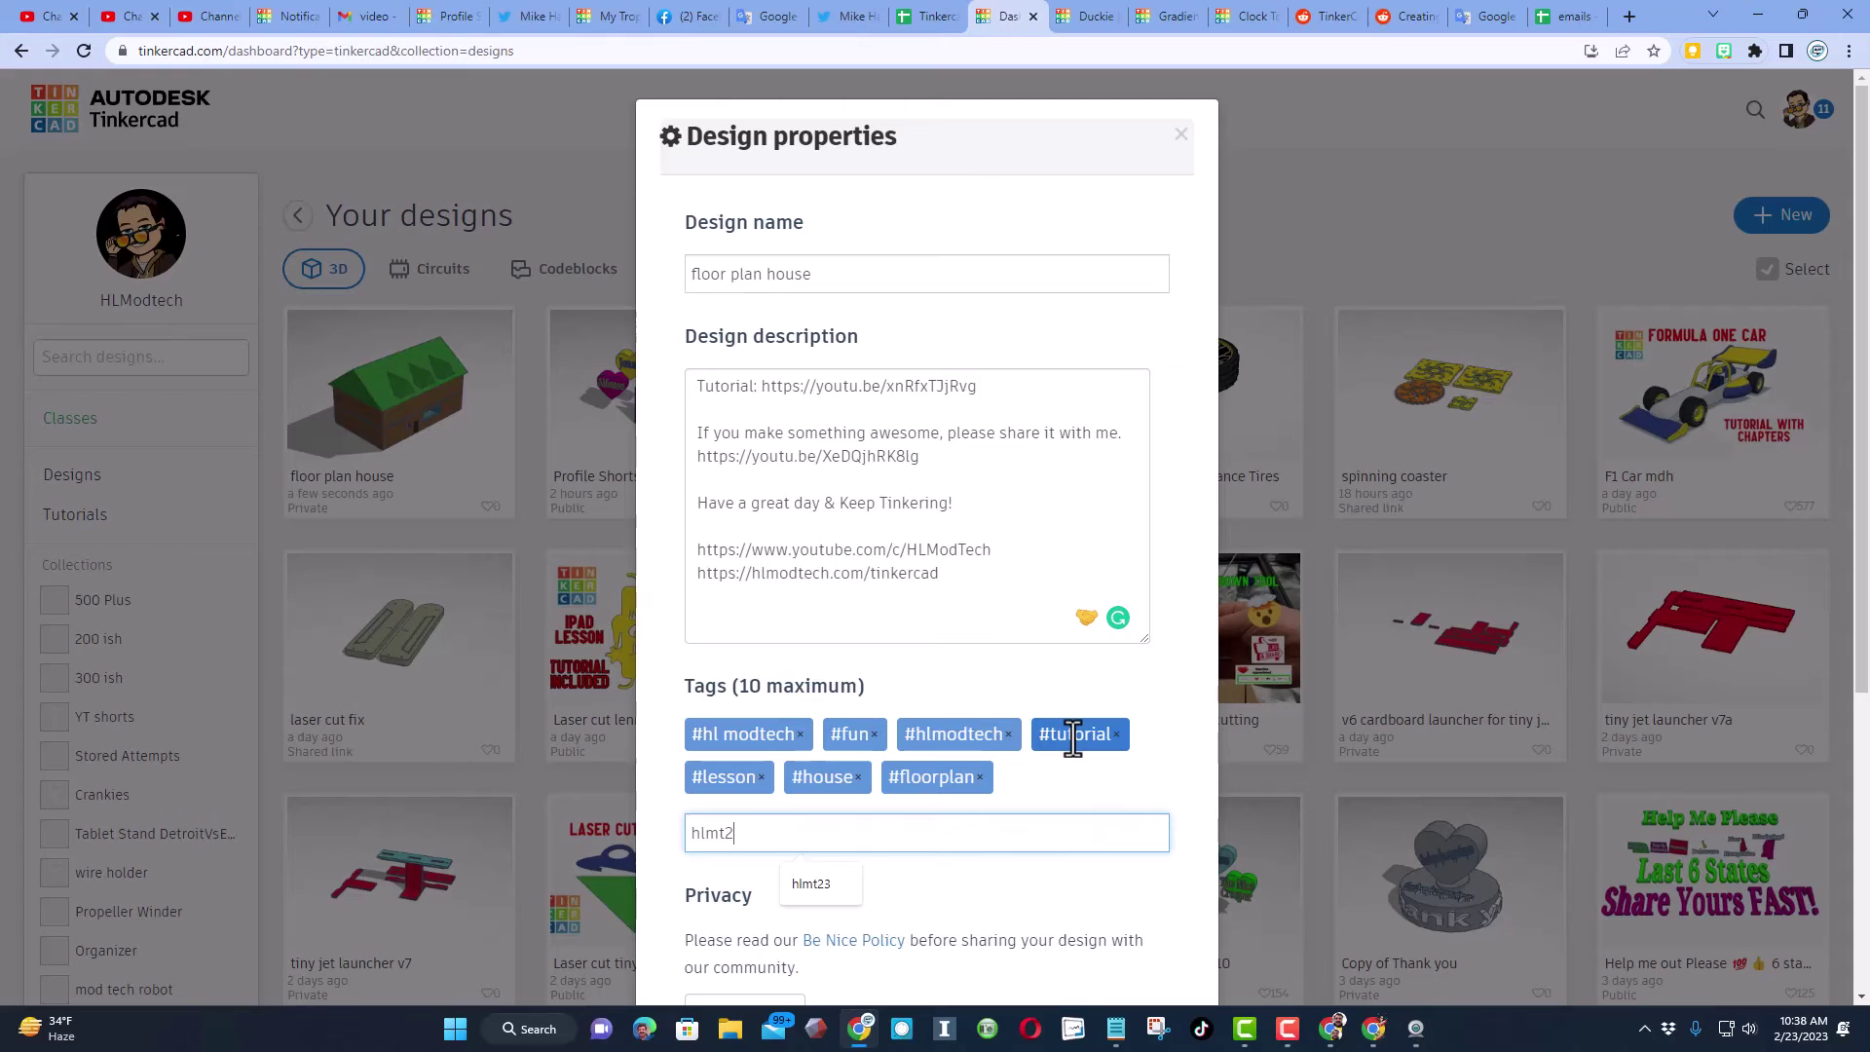
text(3)
key(Return)
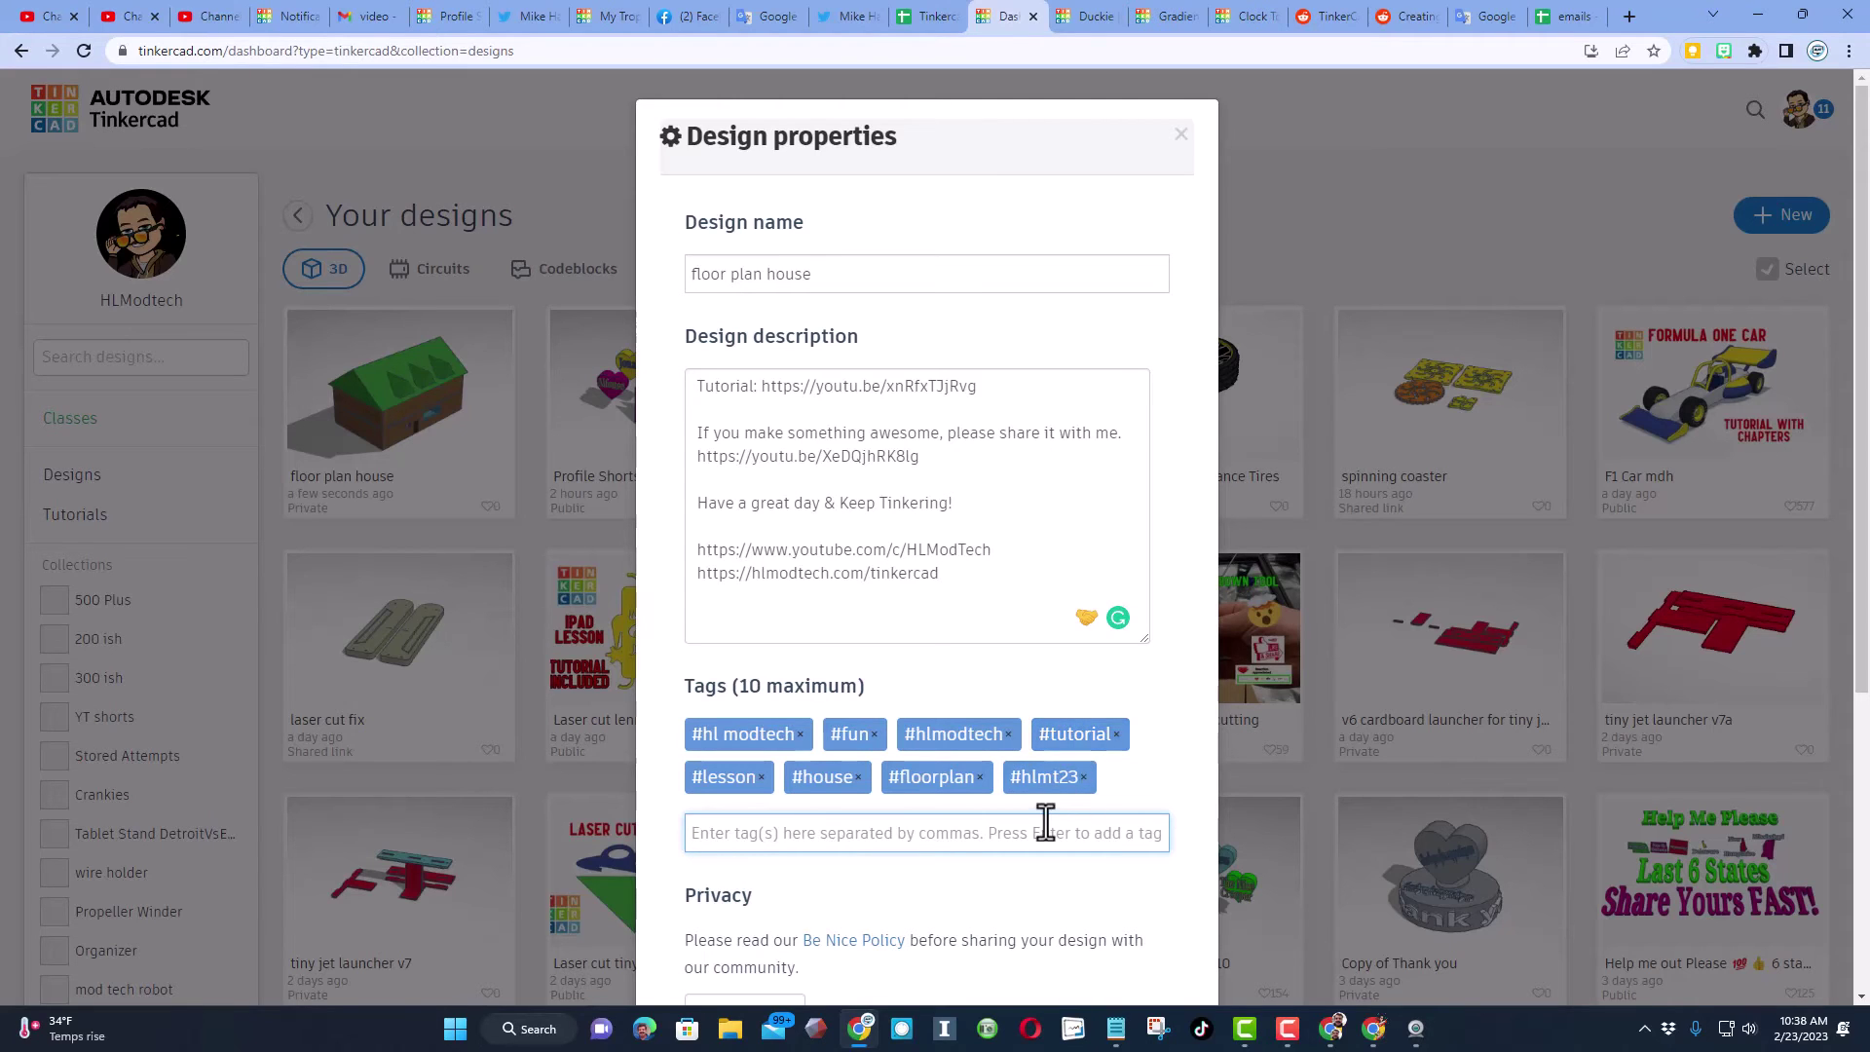
Set the design's privacy to Public.
scroll(1107, 781, down, 2)
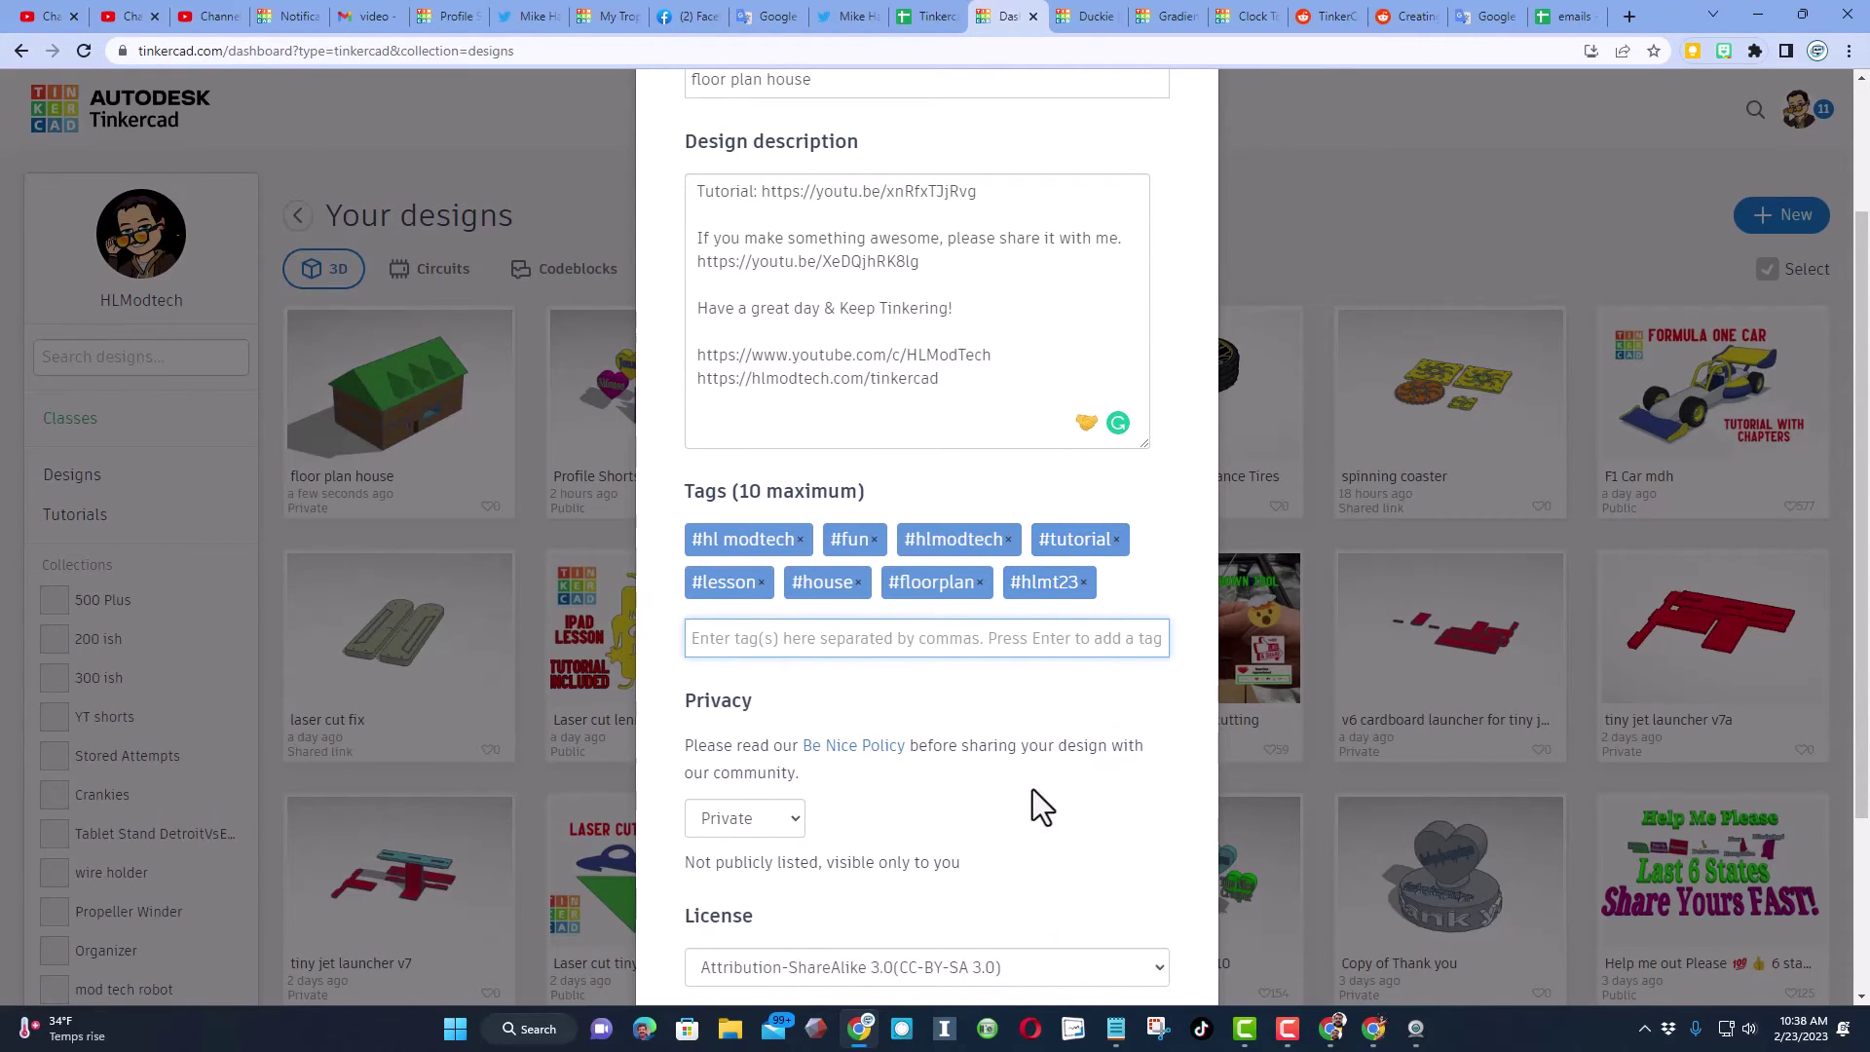
click(766, 801)
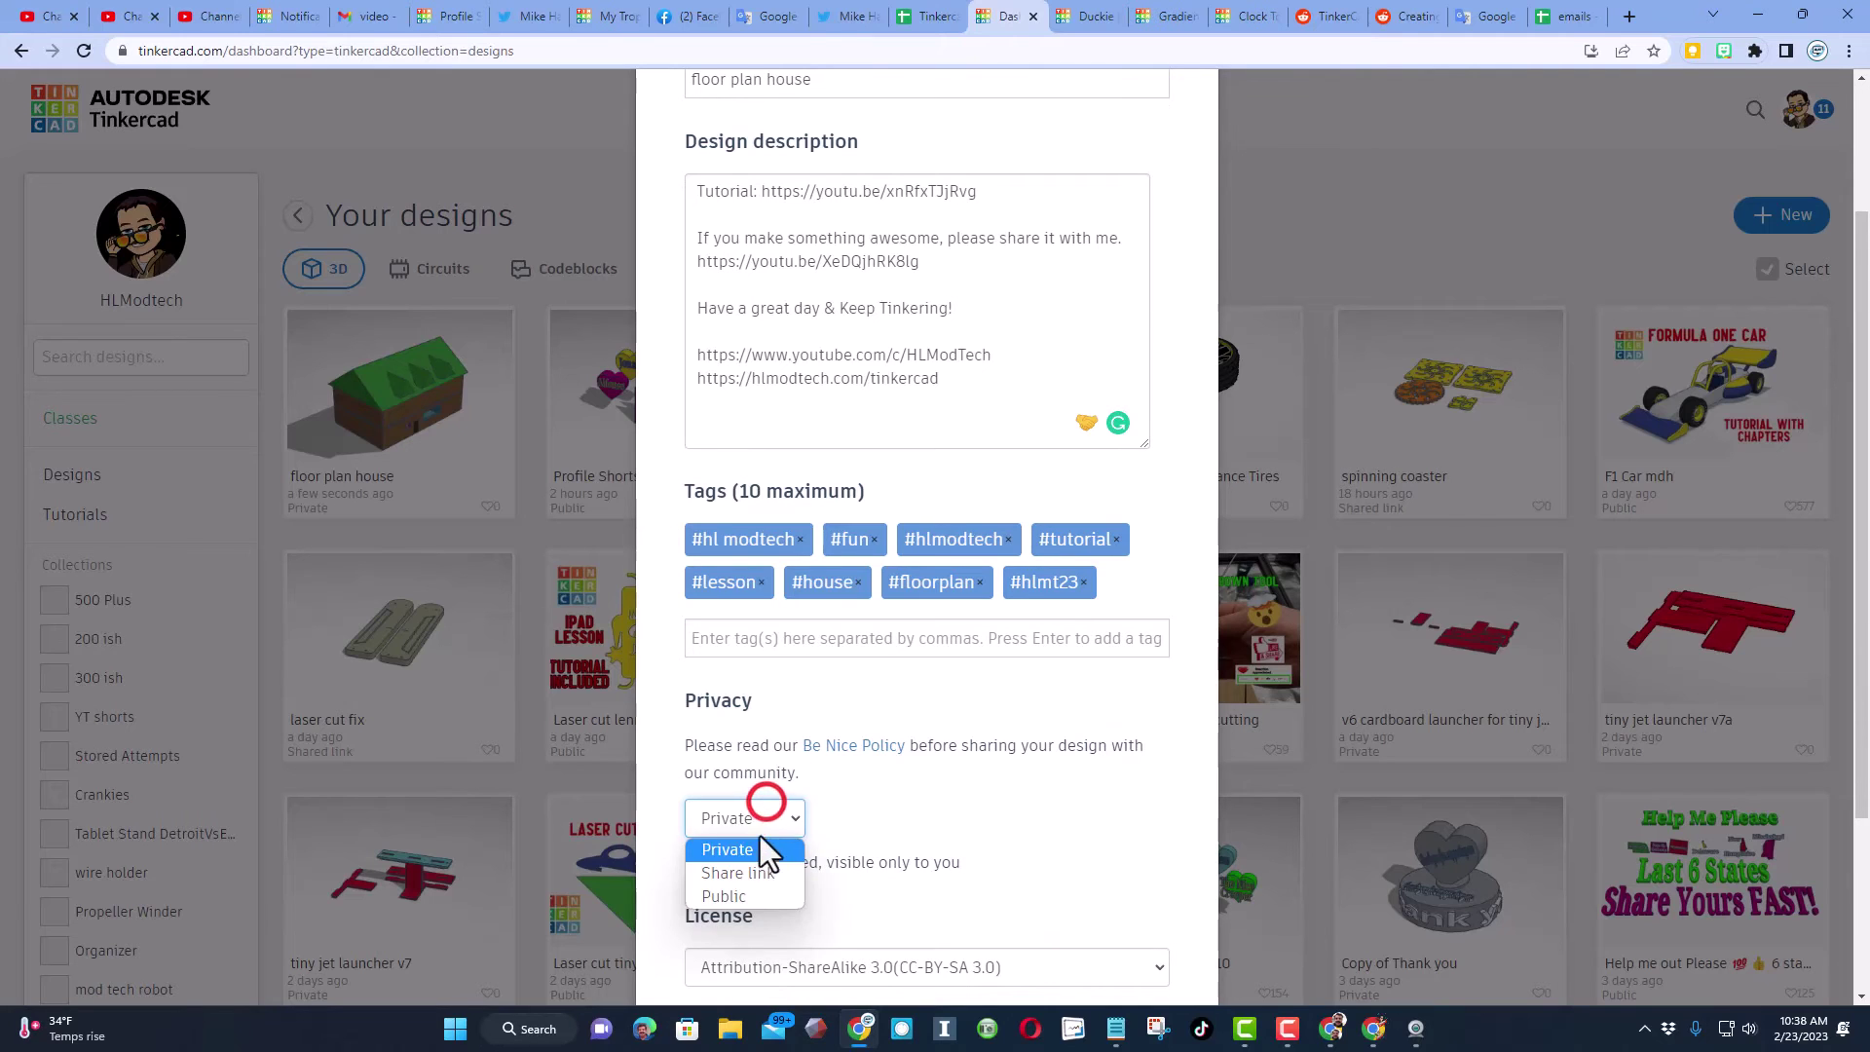
click(751, 894)
Set the design's license to Attribution-NoDerivs 3.0 (CC-BY-ND 3.0) and save the property changes.
scroll(835, 799, down, 3)
click(865, 704)
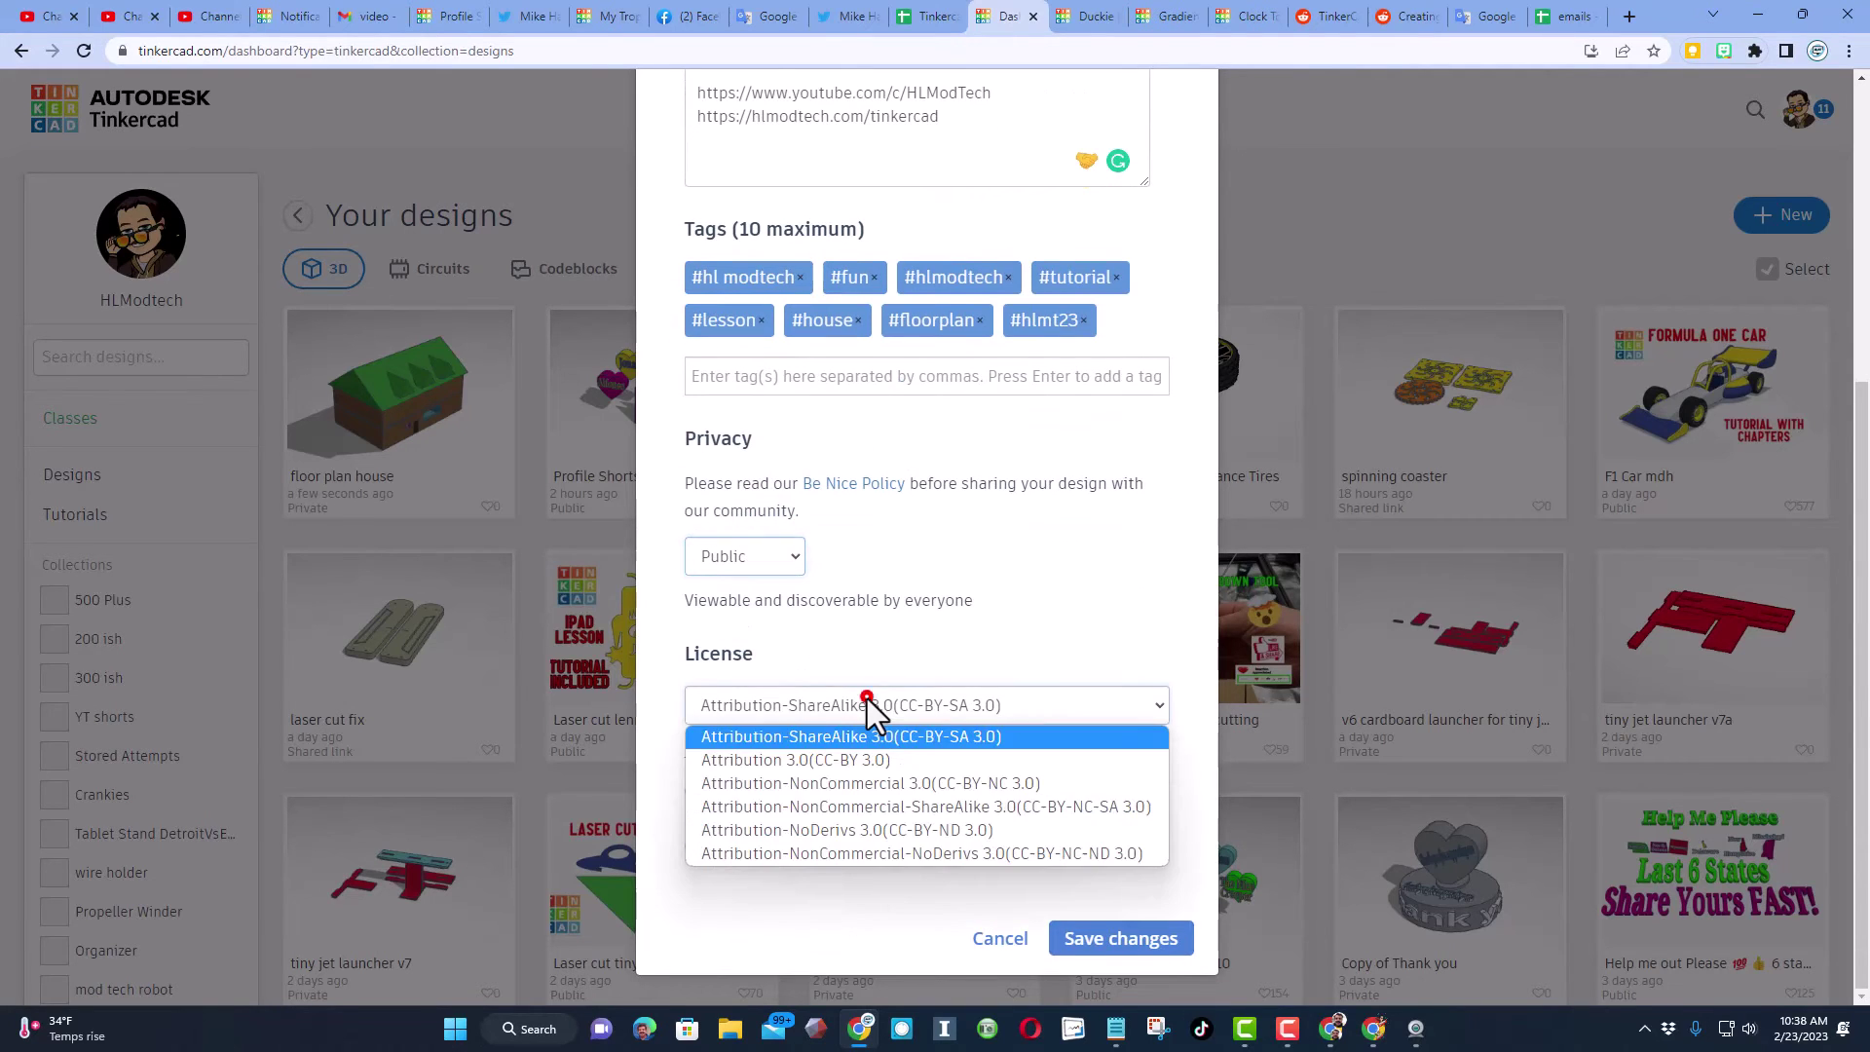
click(830, 830)
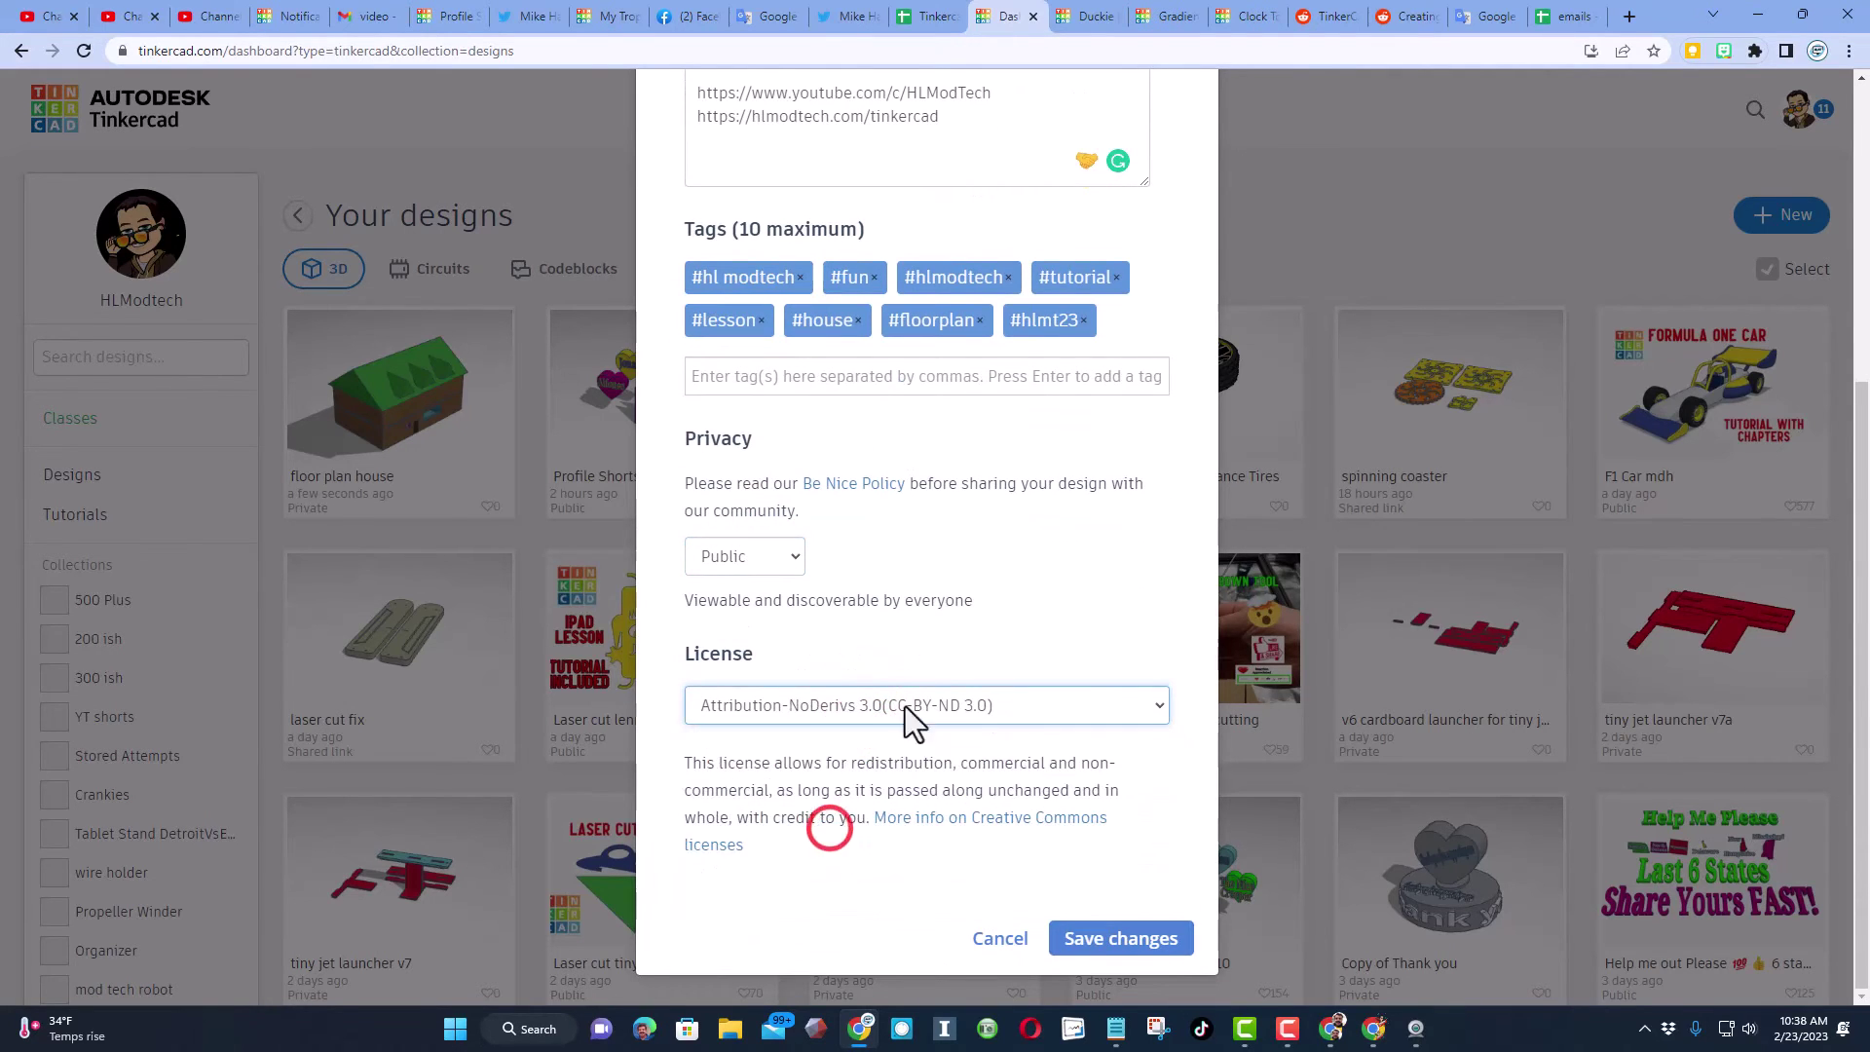
scroll(988, 619, up, 5)
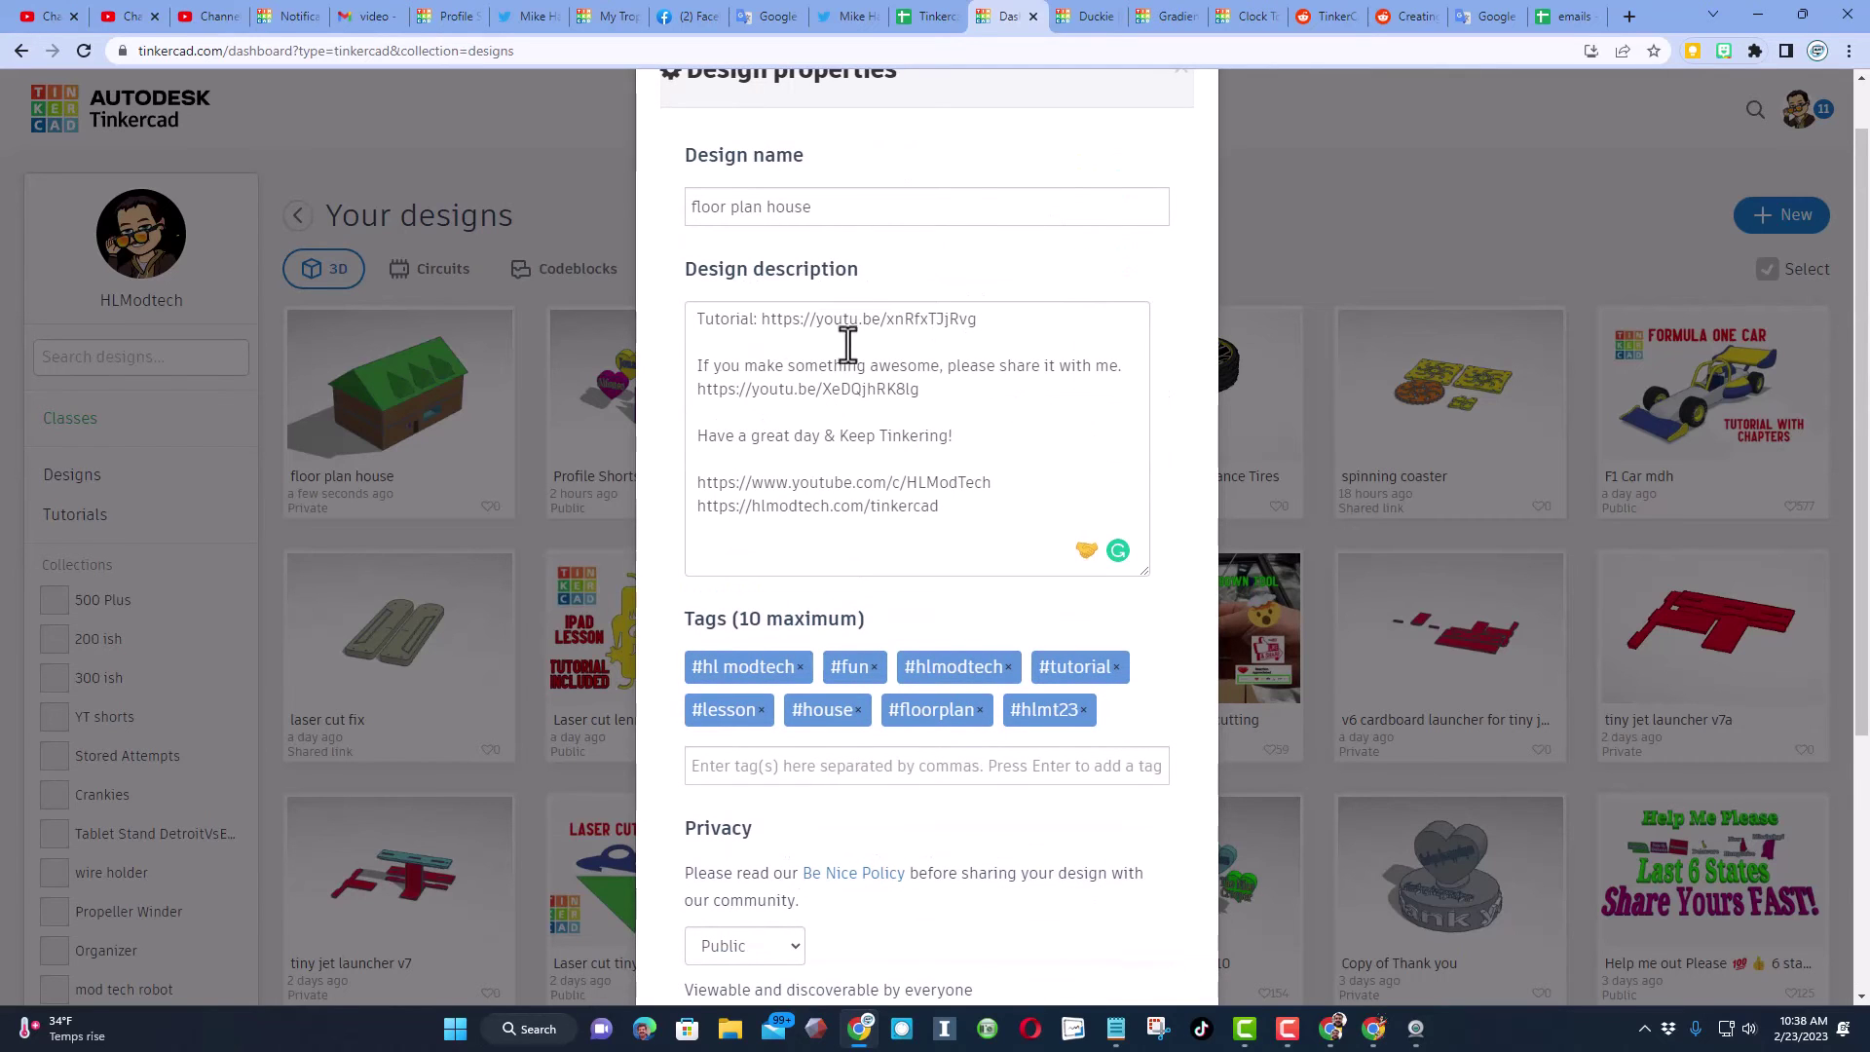
scroll(1079, 628, down, 4)
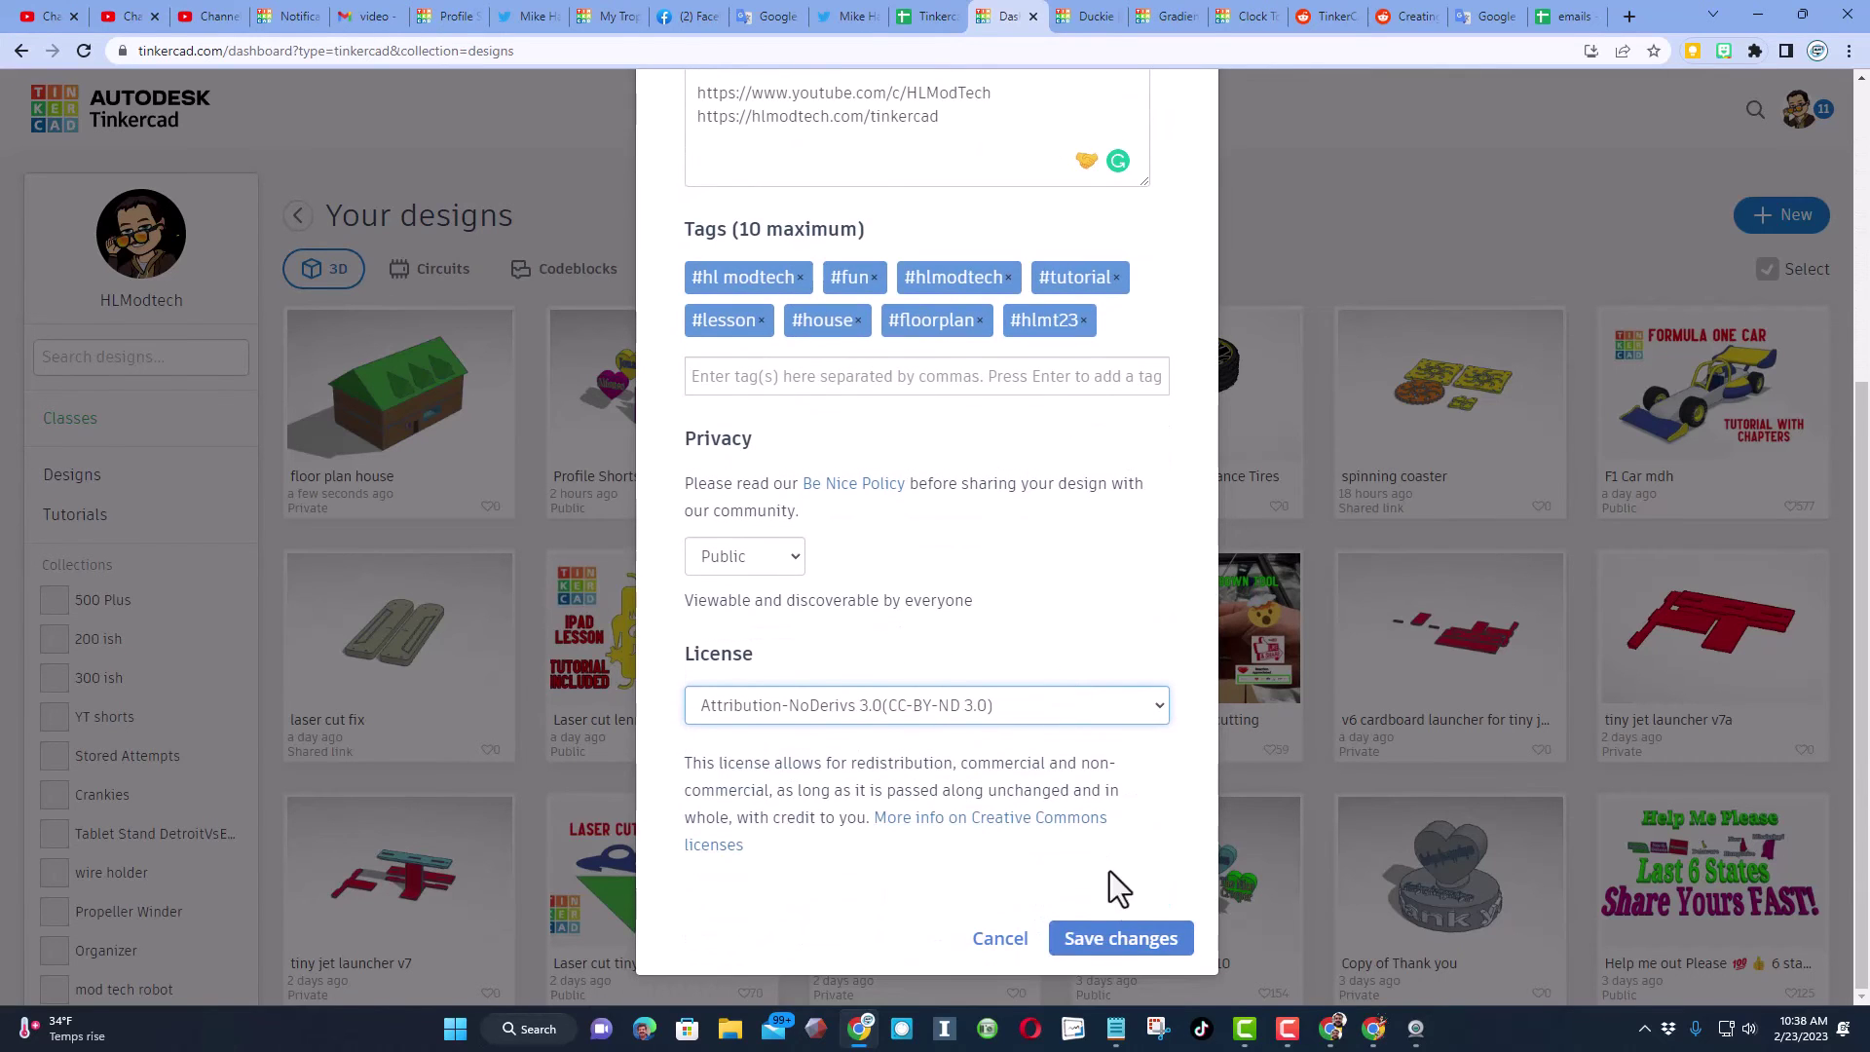
click(1110, 941)
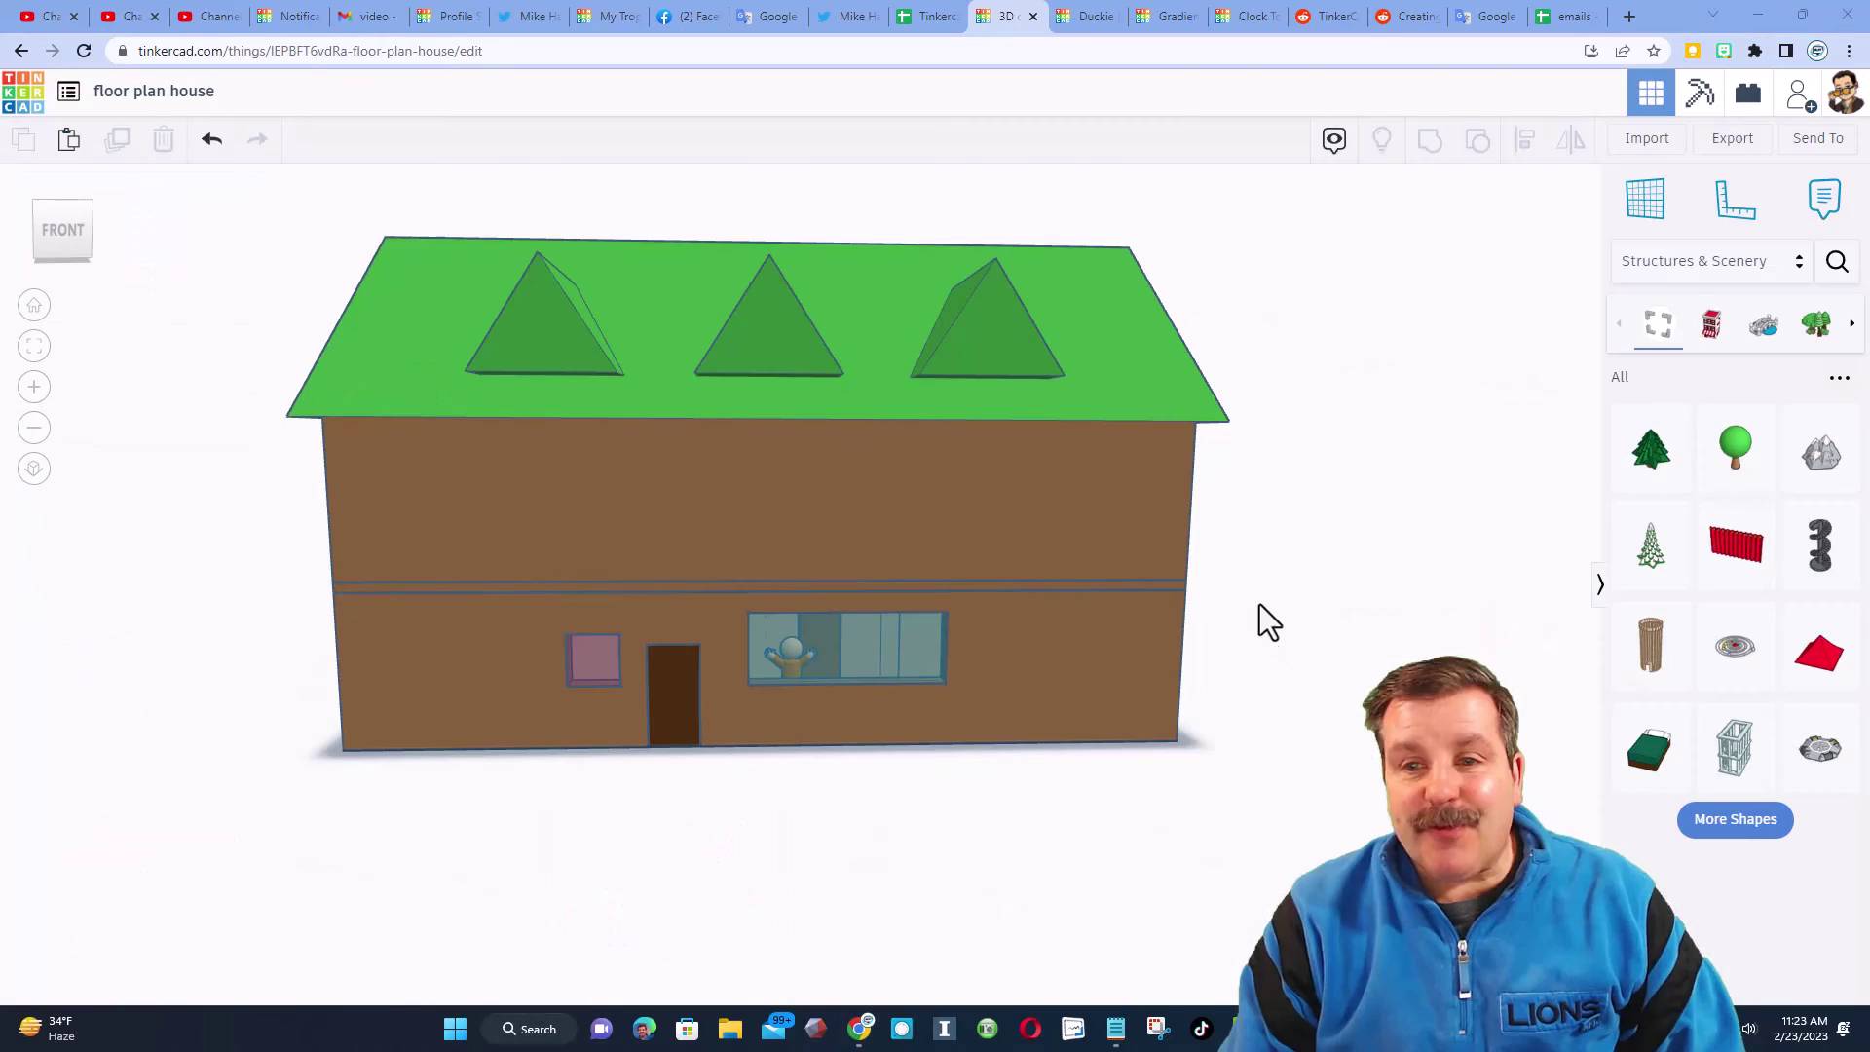
Group the three selected brown house body shapes into a single object.
drag(1245, 563, 1179, 611)
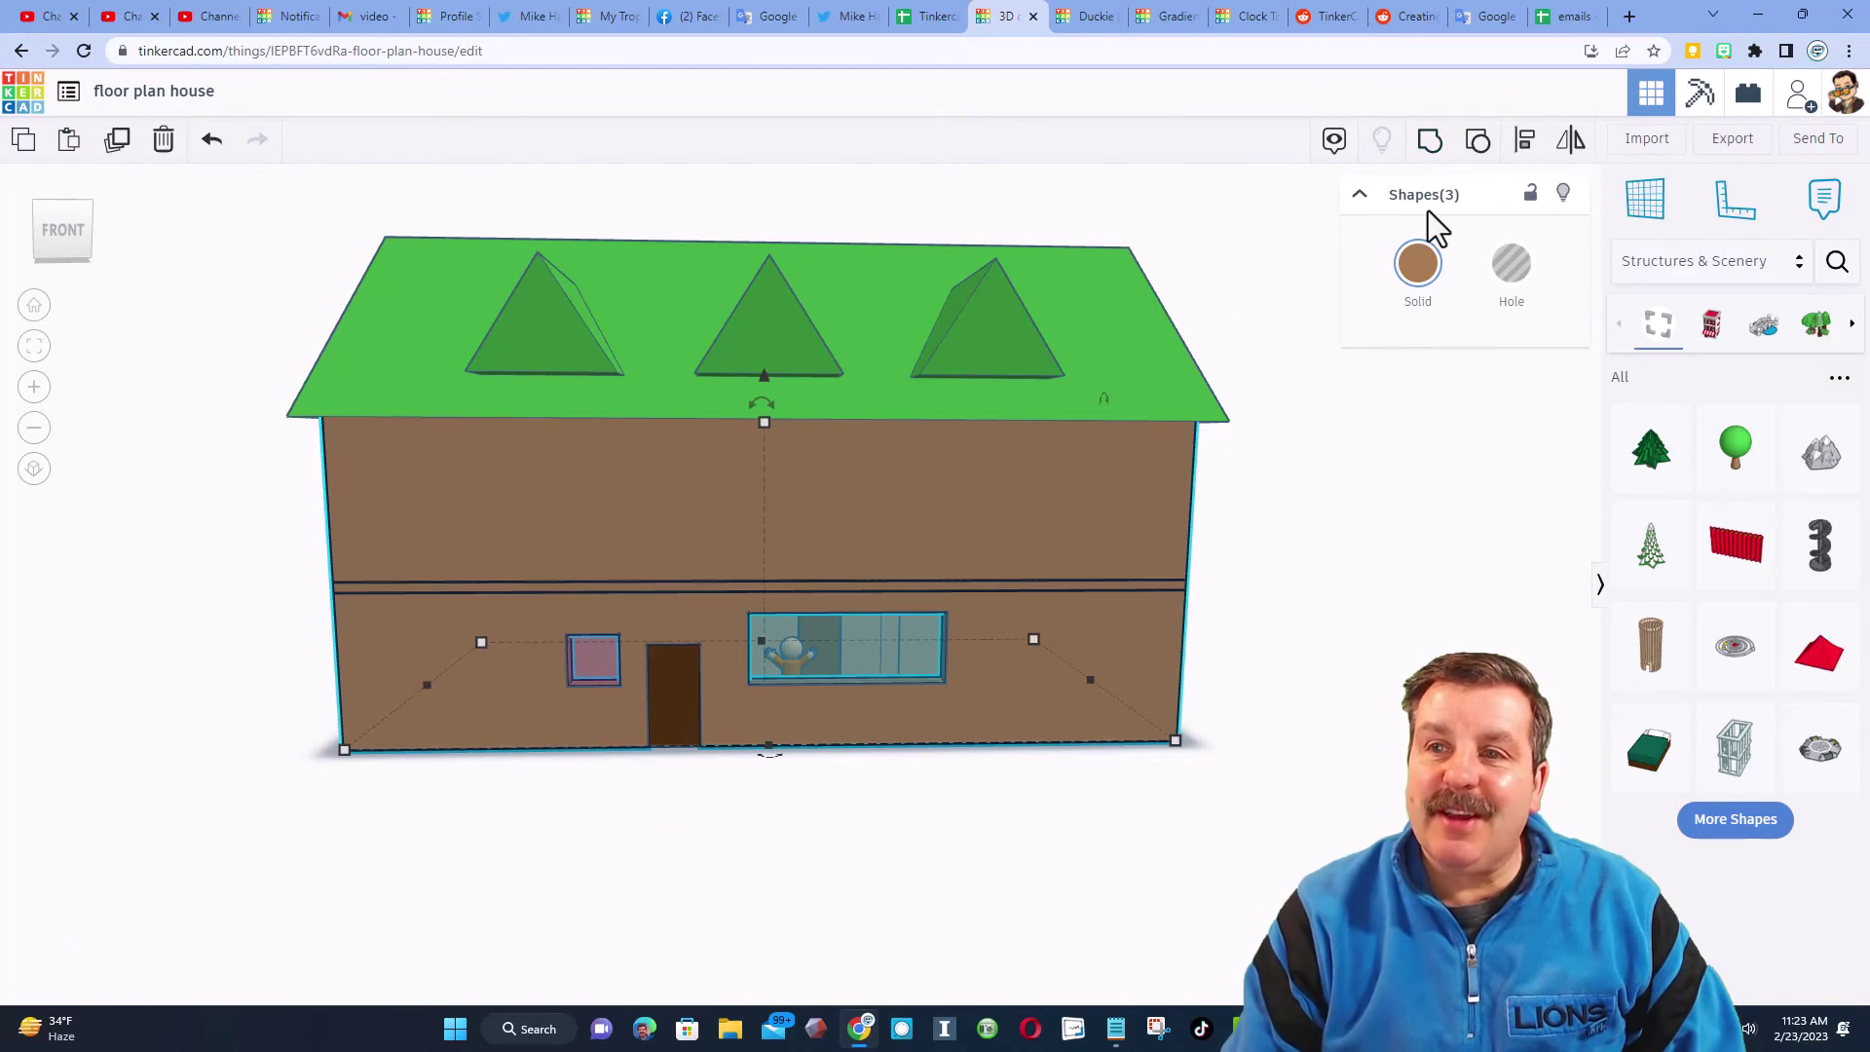
click(1430, 141)
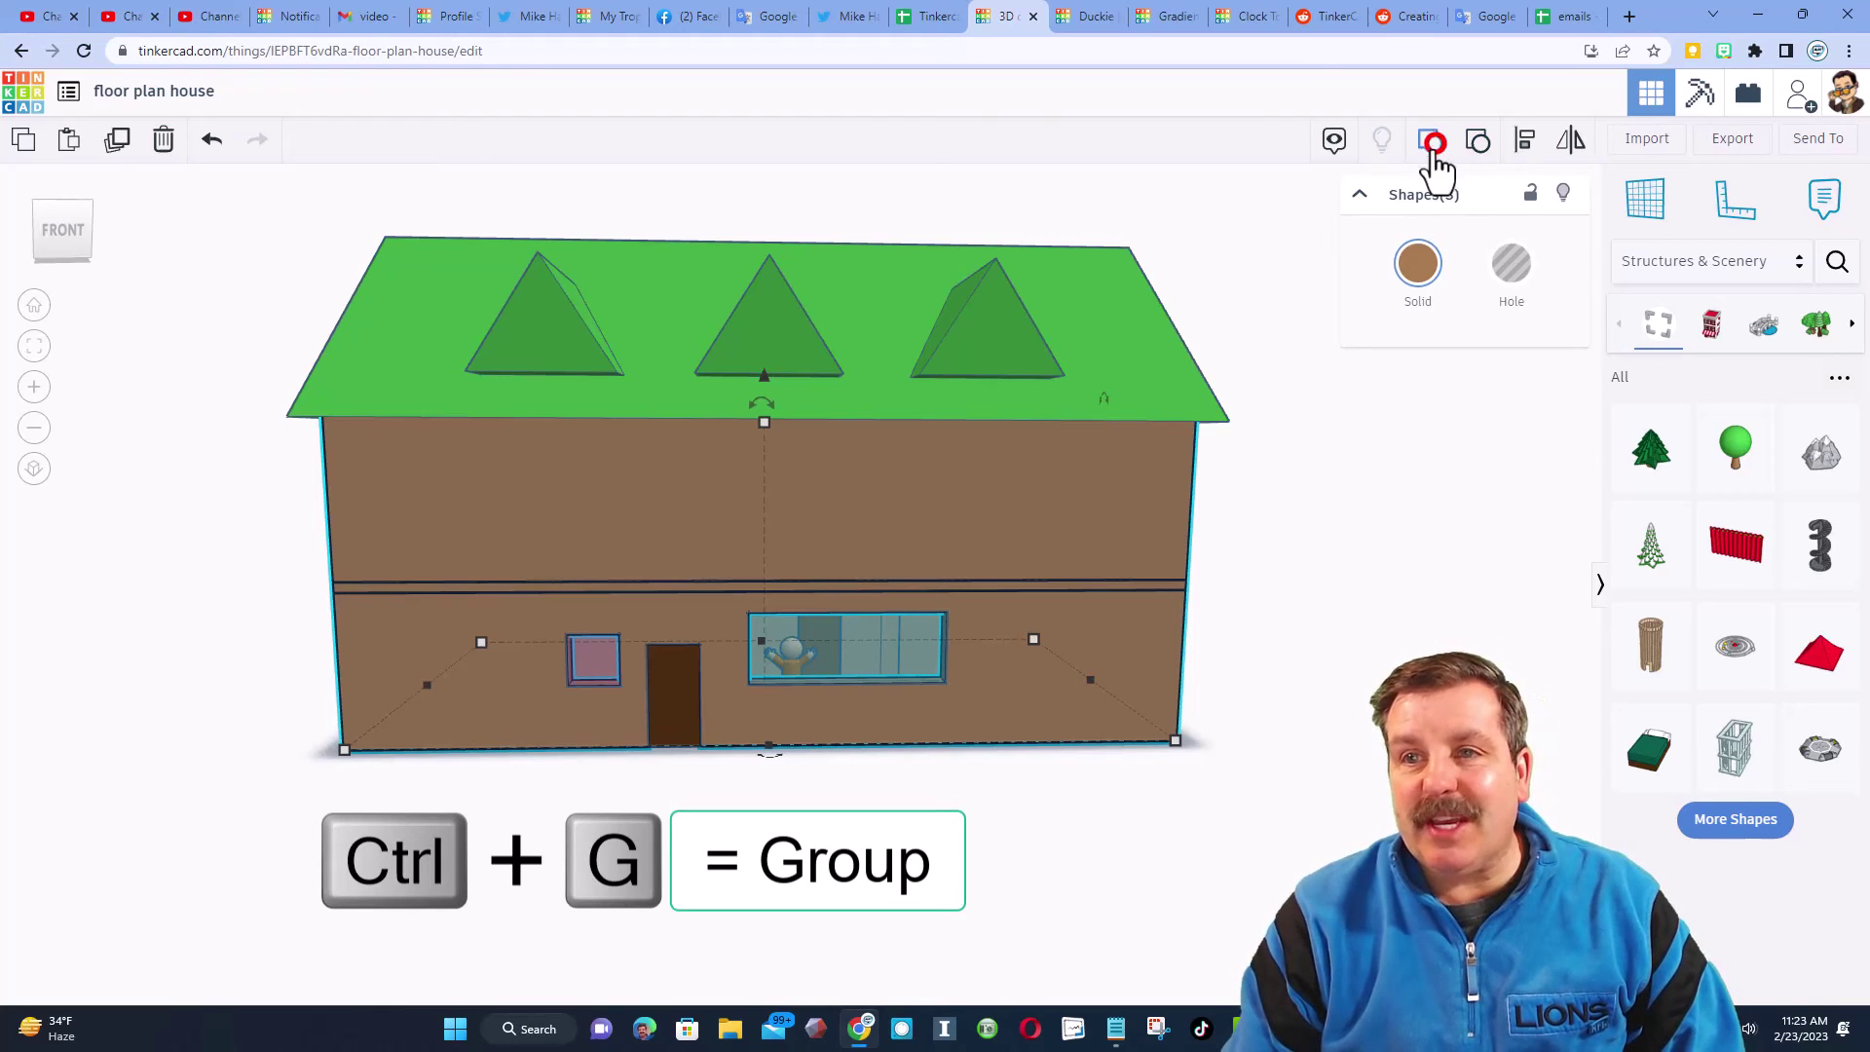
right_drag(1231, 586, 1270, 612)
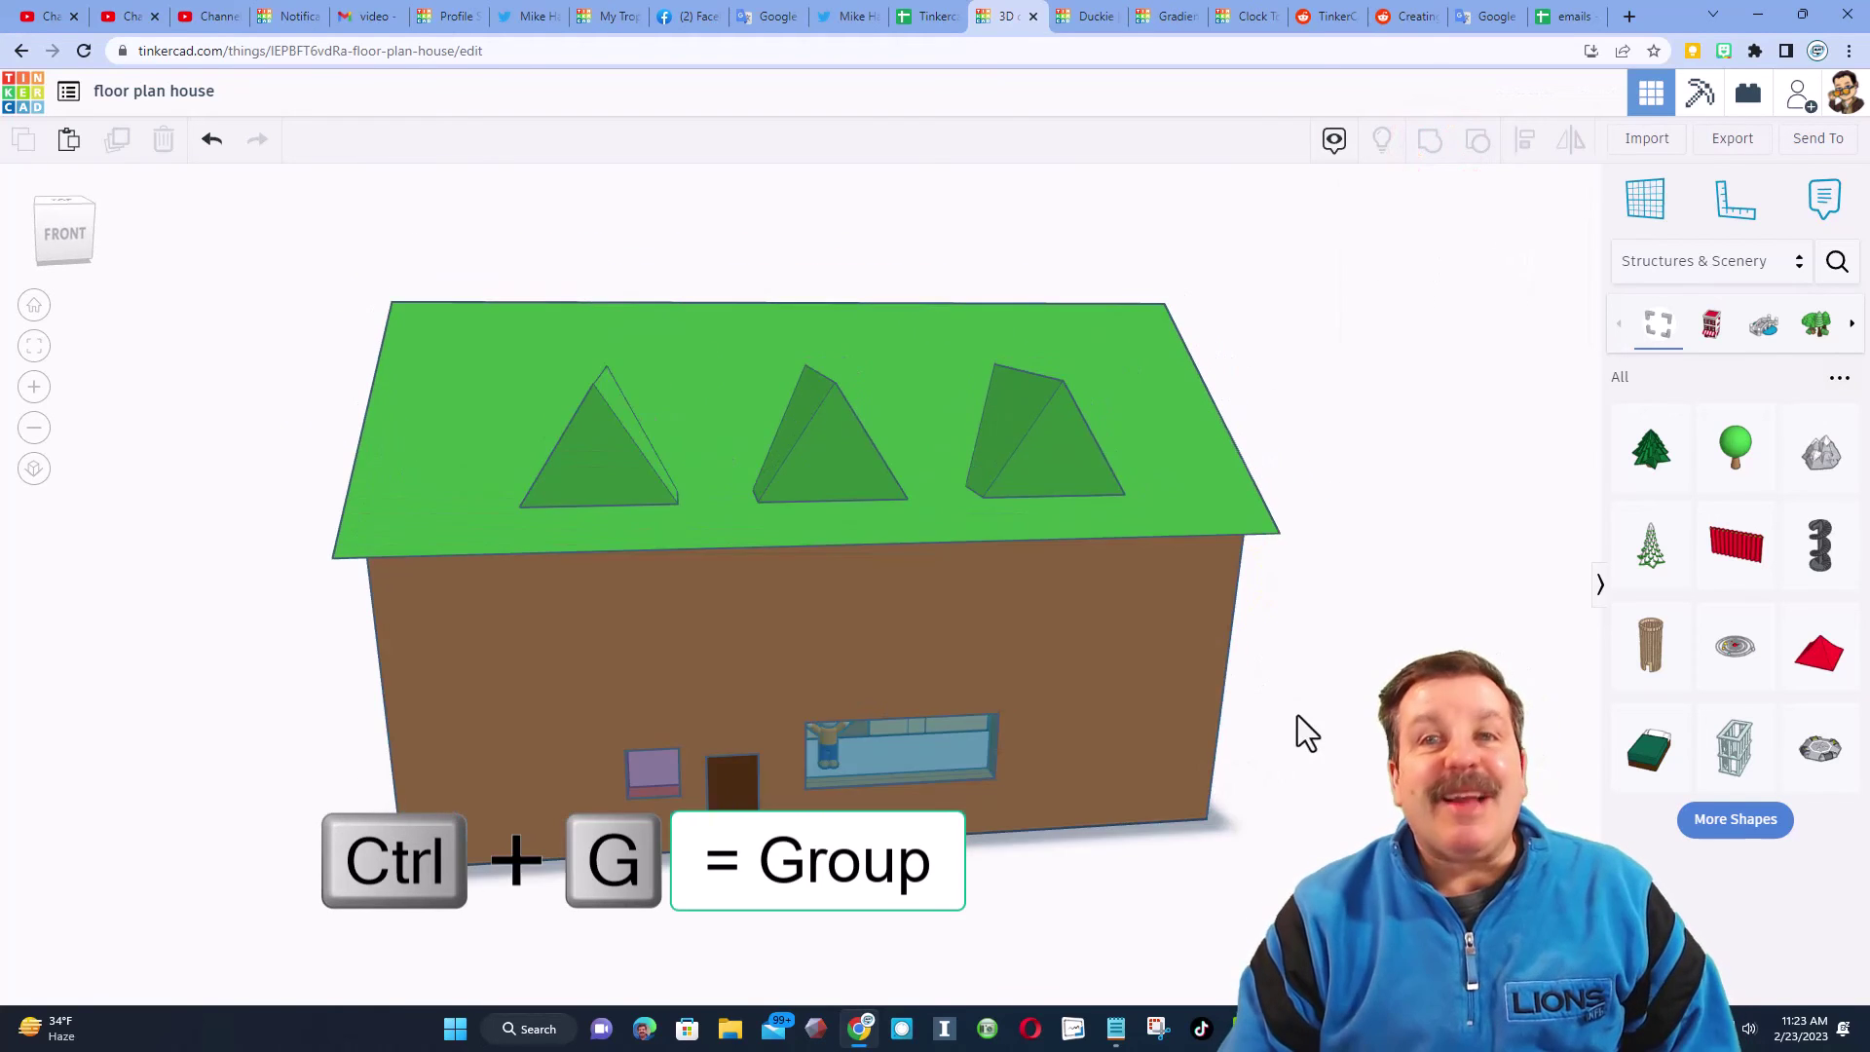